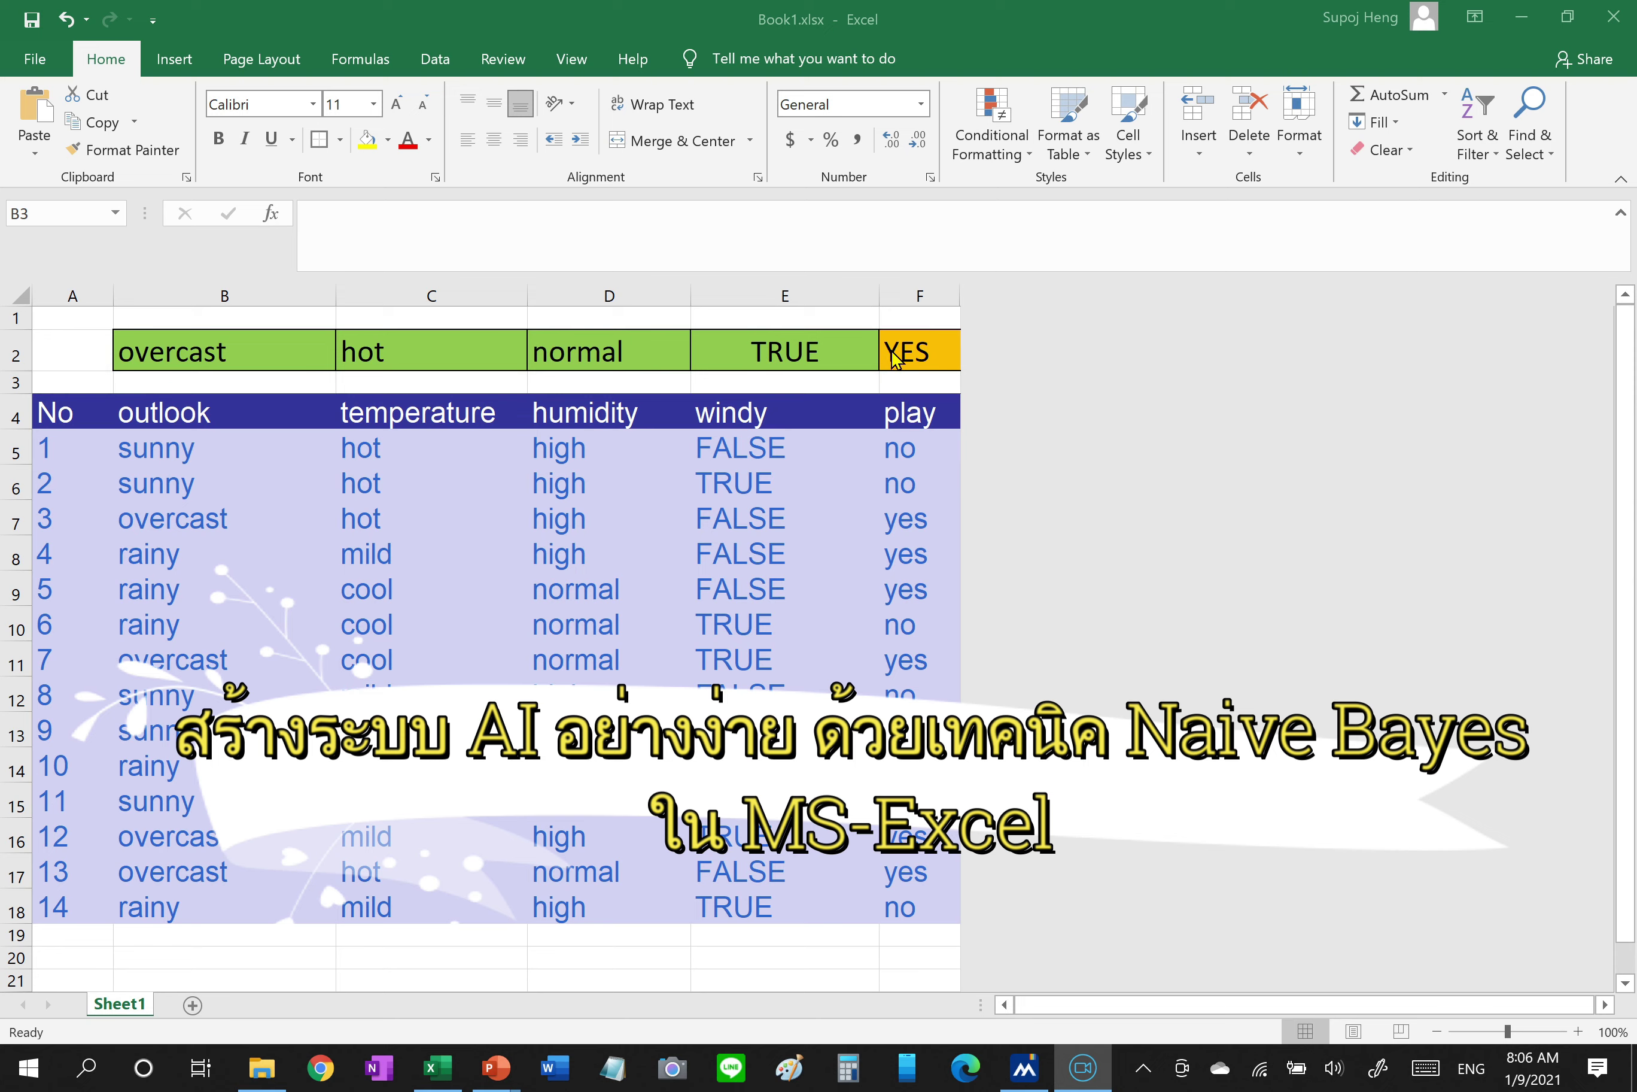
Enter 'sunny' as the outlook in cell B2, replacing overcast
left_click(211, 348)
type("s")
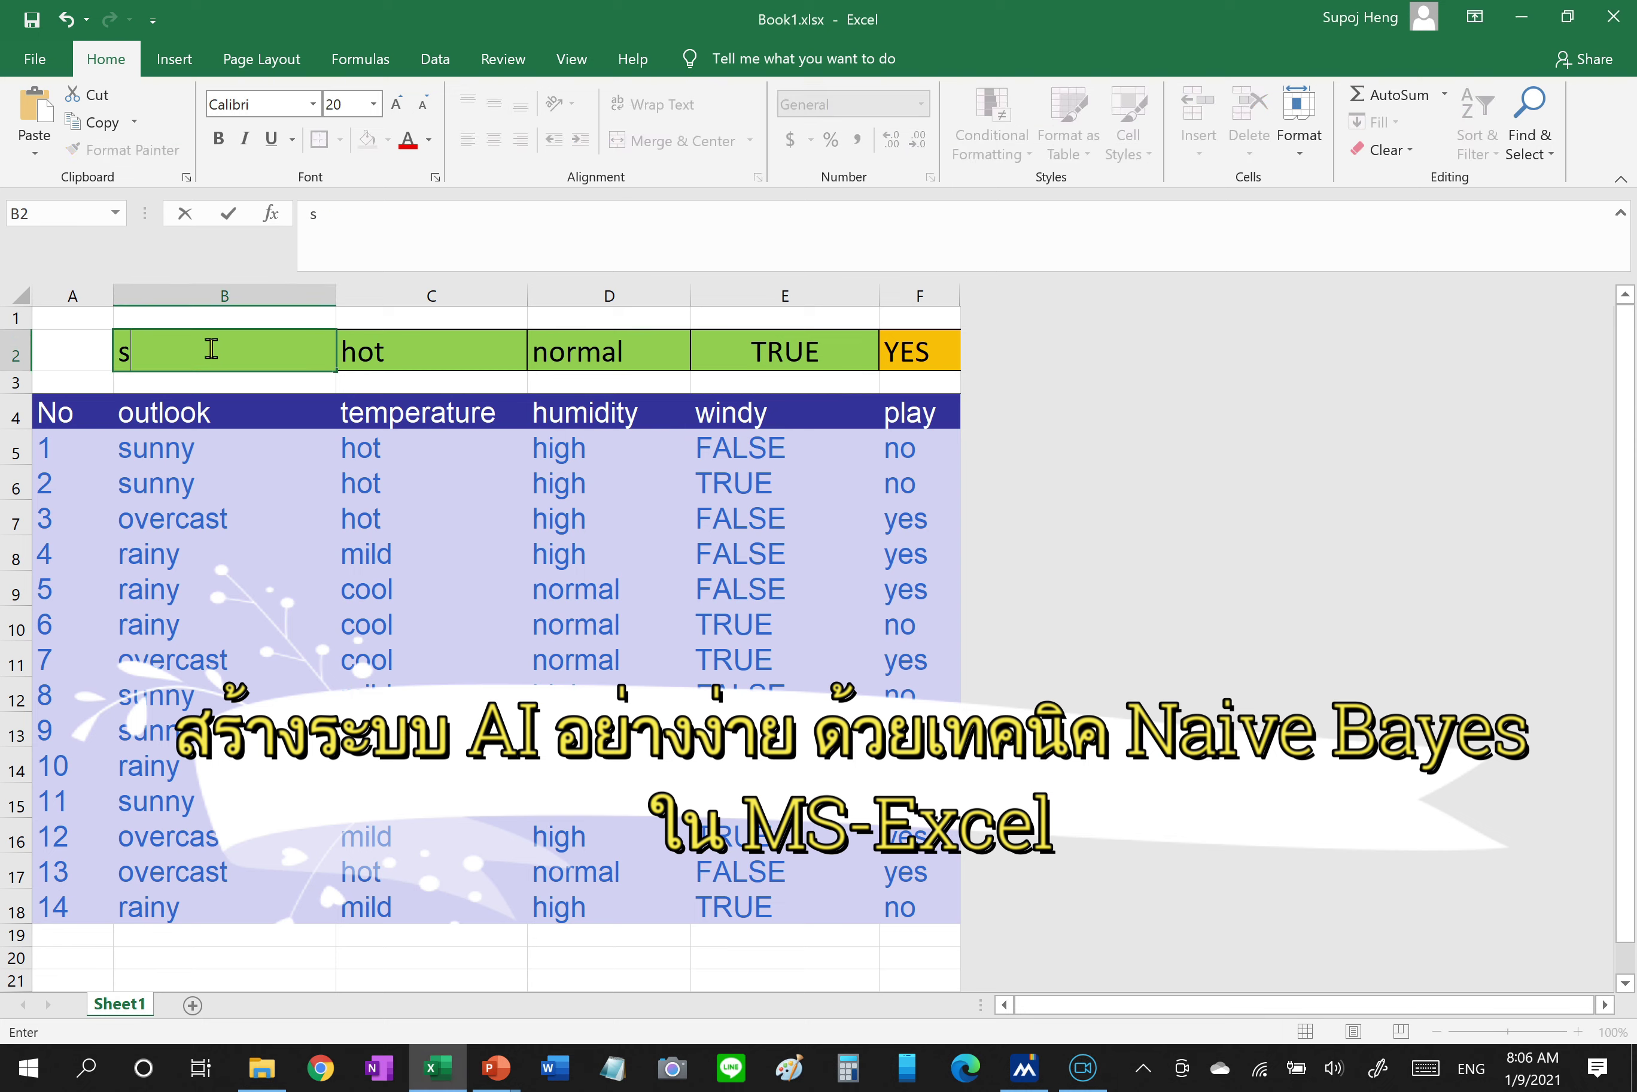
type("unny")
key("Return")
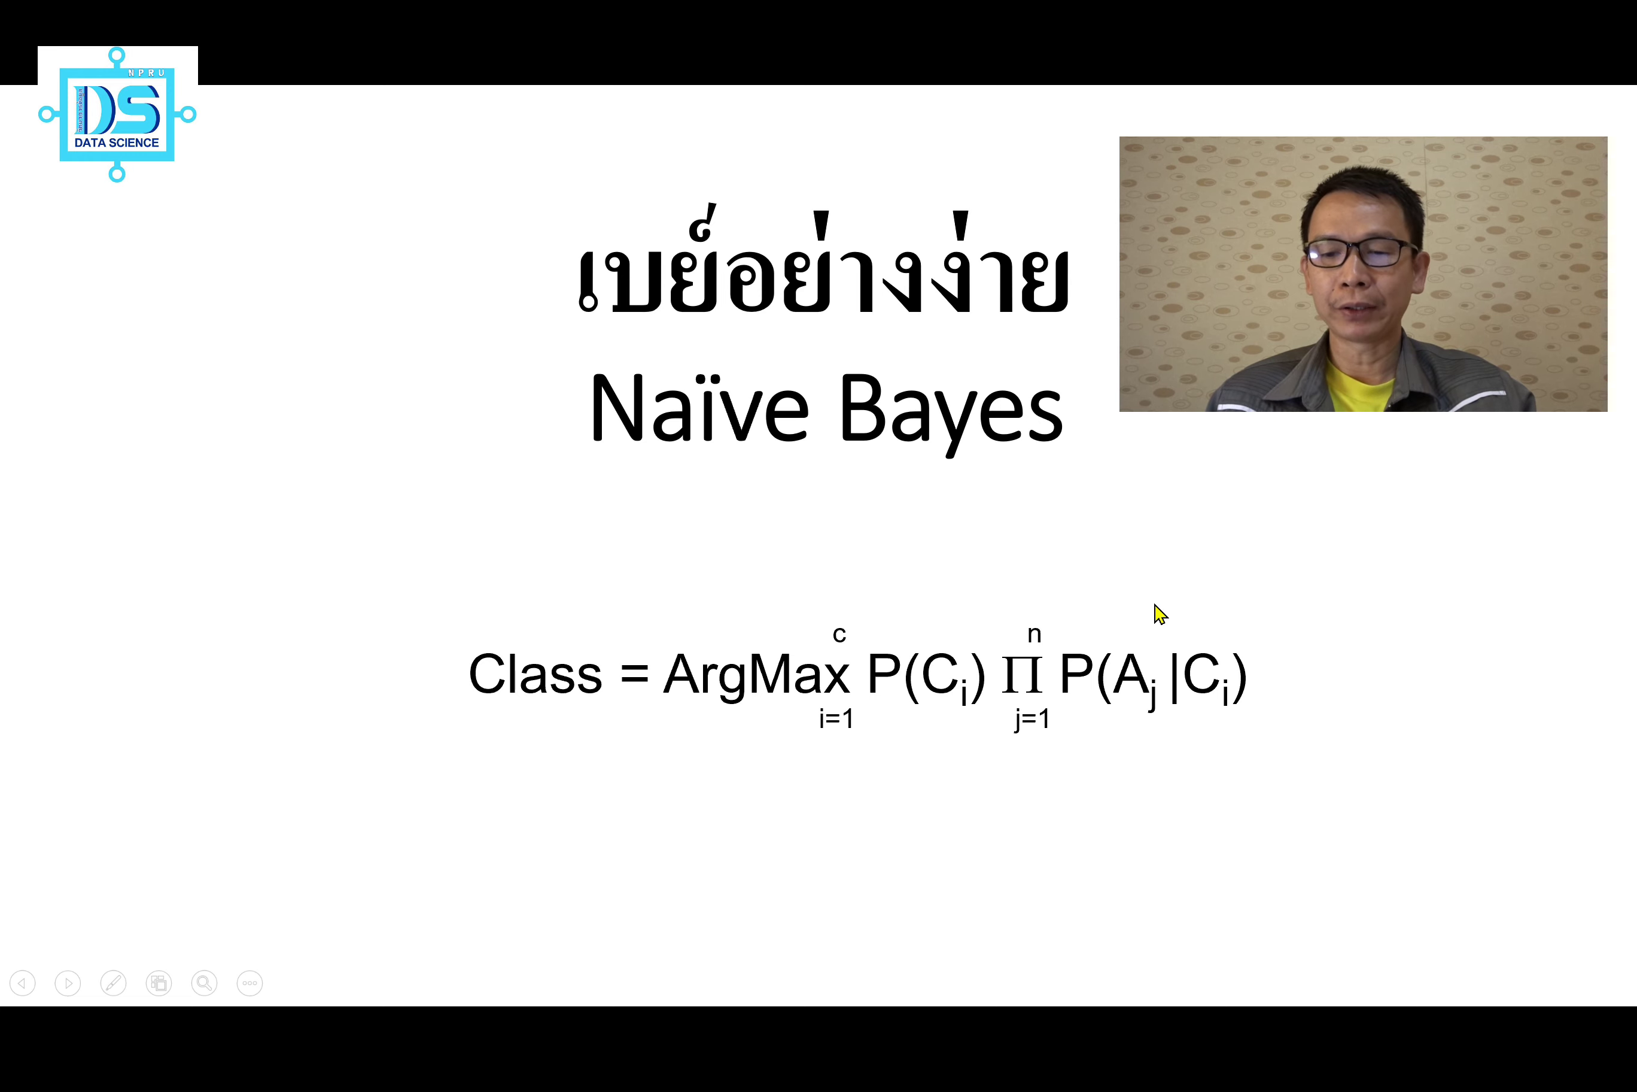
Show the P(a1|C) × P(a2|C) × … P(aM|C) expansion, then bring in the weather data table
left_click(1040, 682)
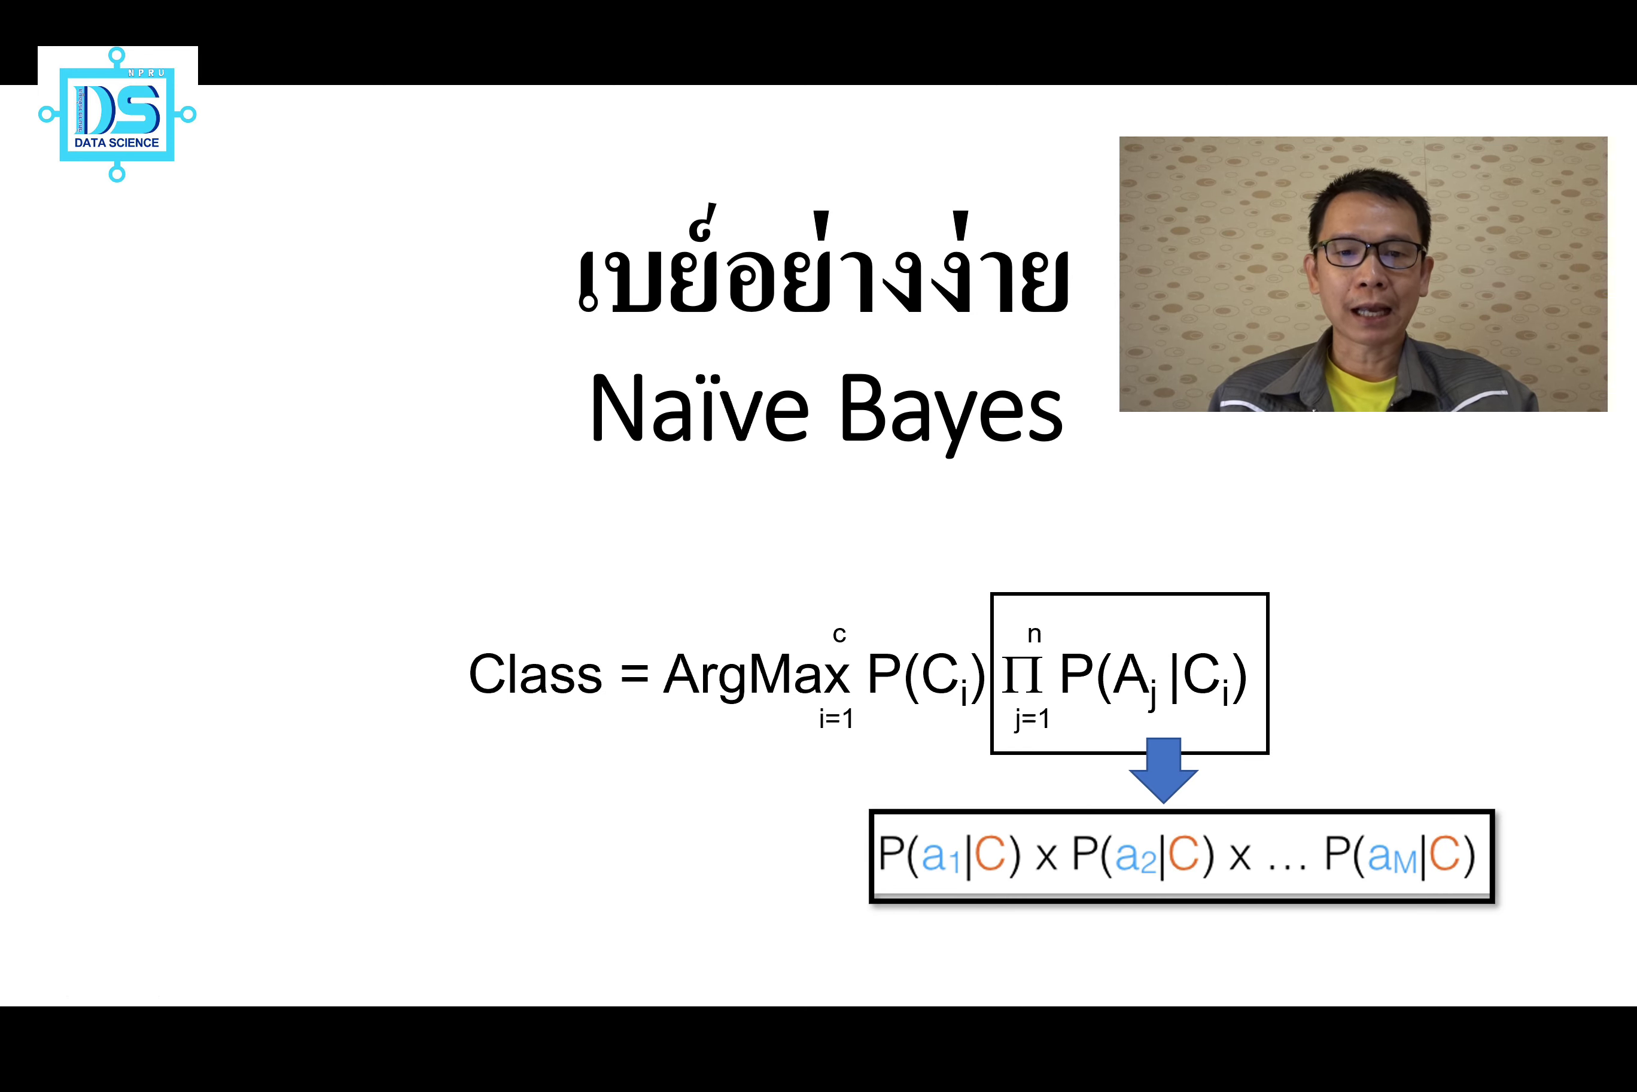
key("Right")
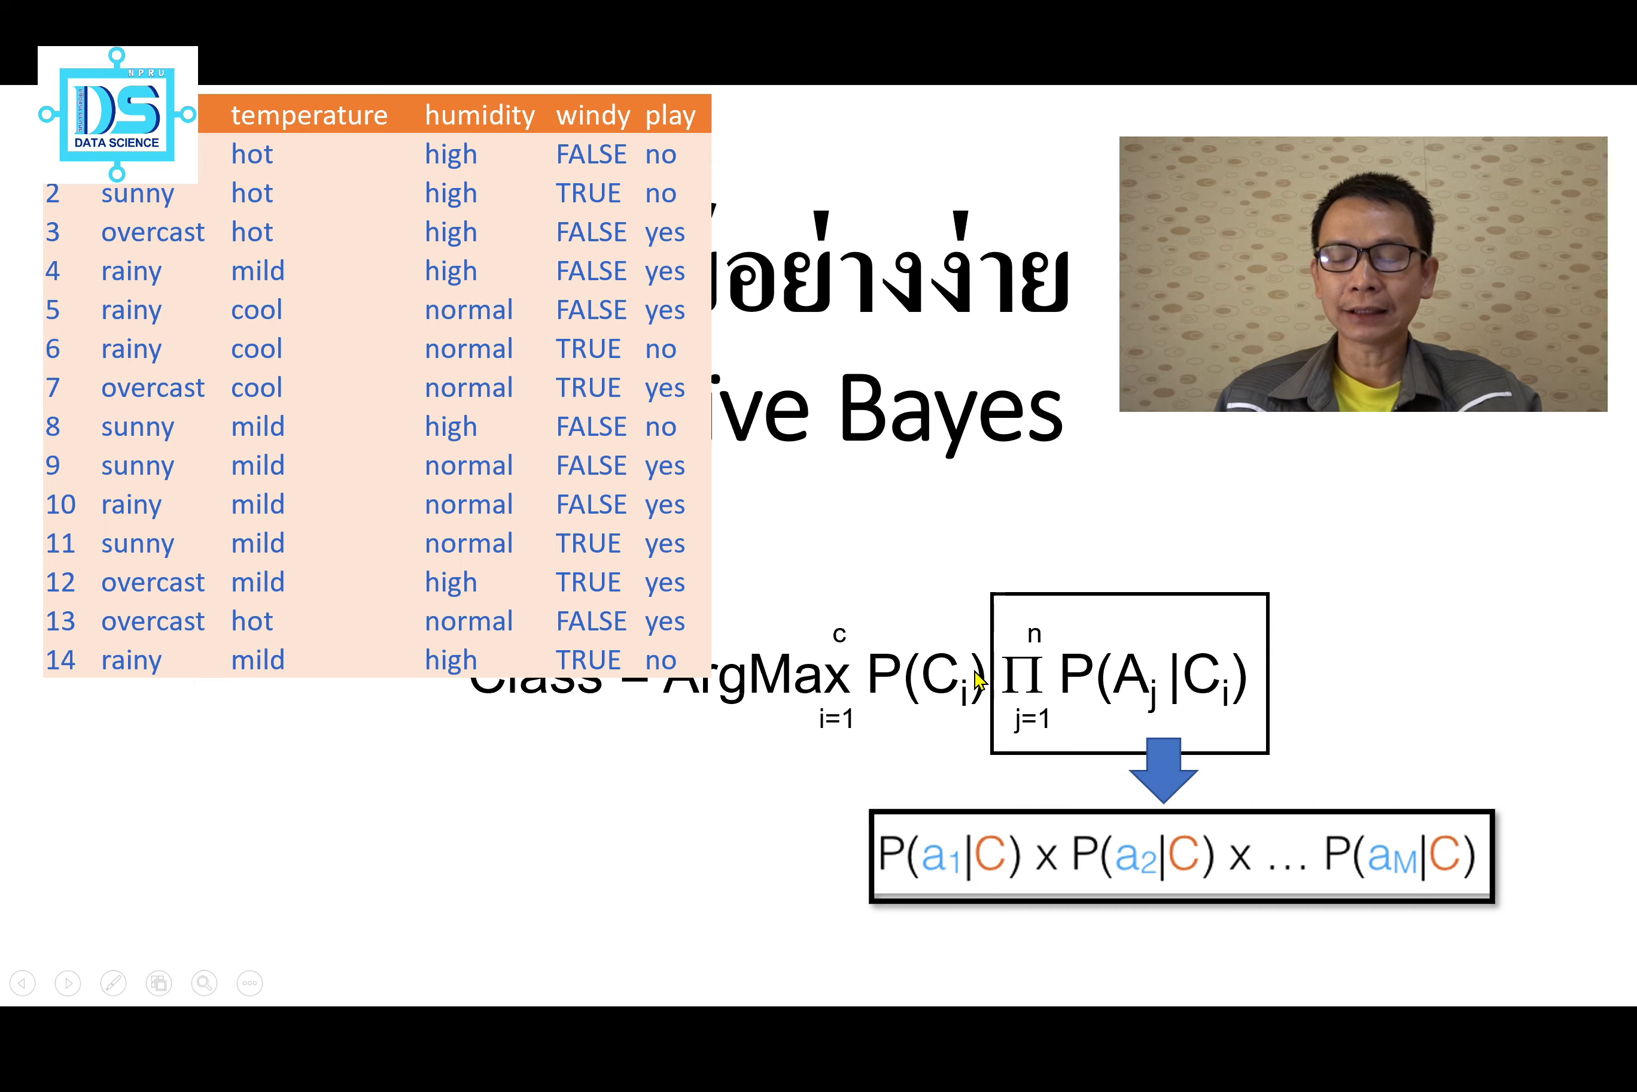
Advance the slideshow to the next slide
left_click(1020, 589)
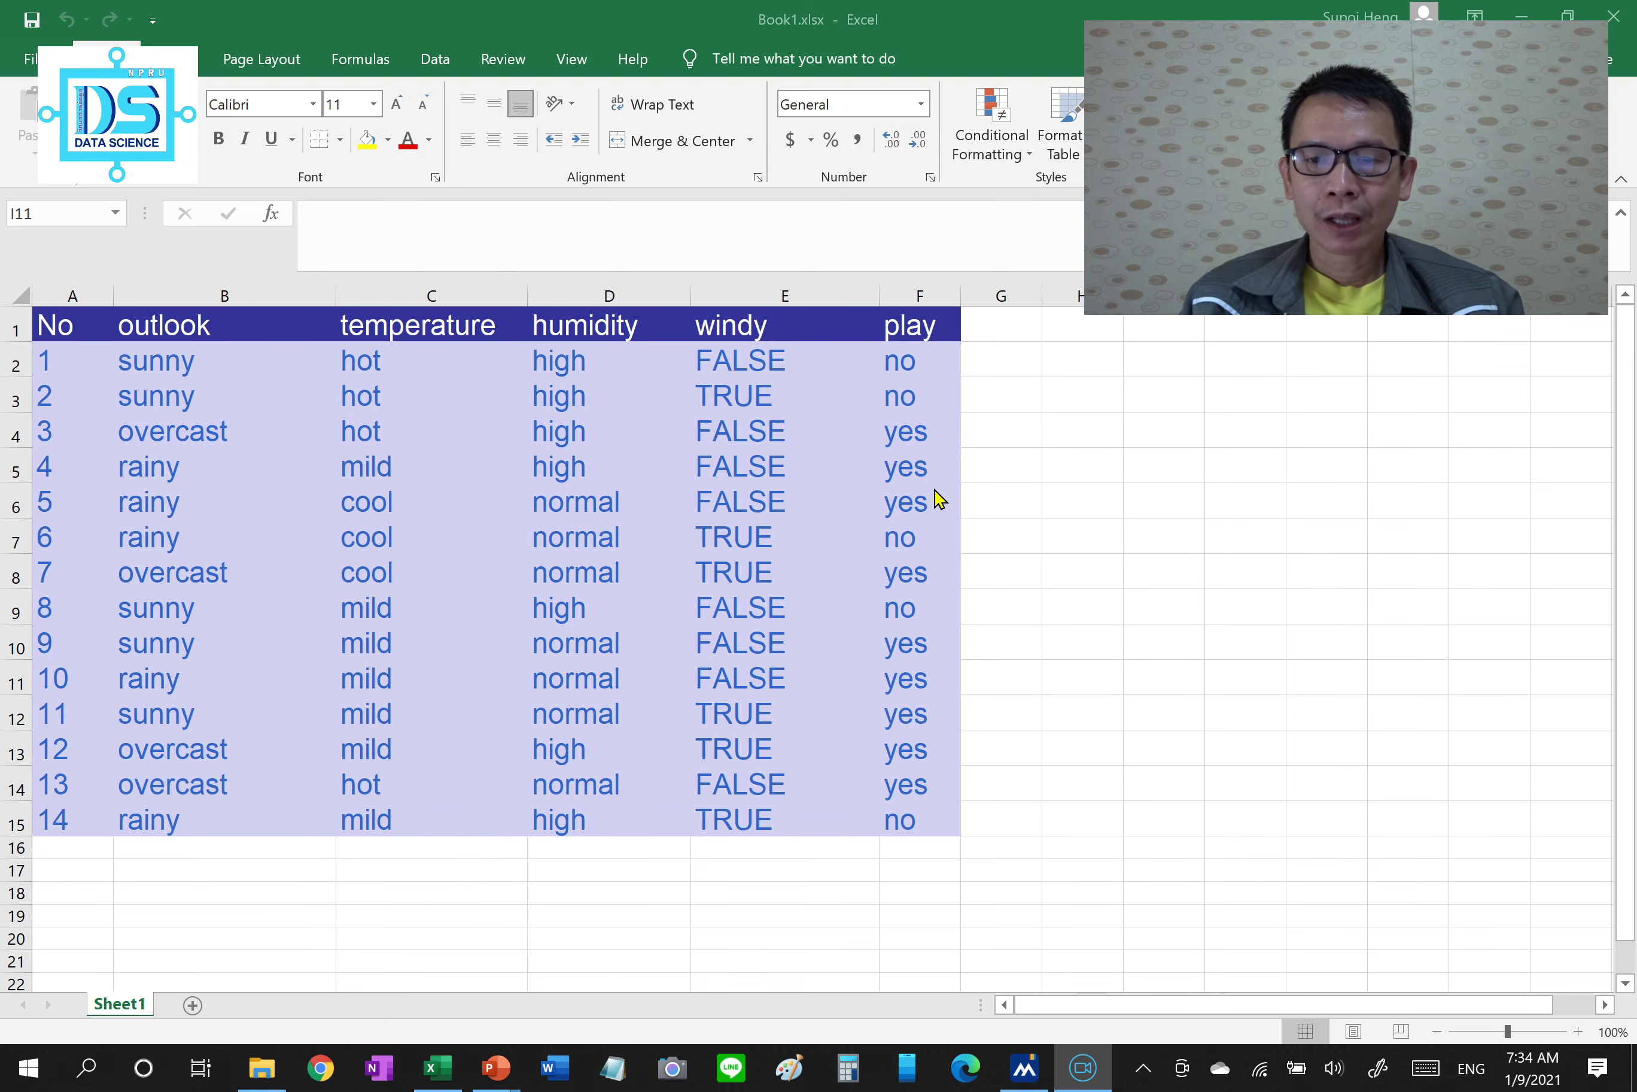
Switch back to the Excel workbook and select cell H3
key("alt+Tab")
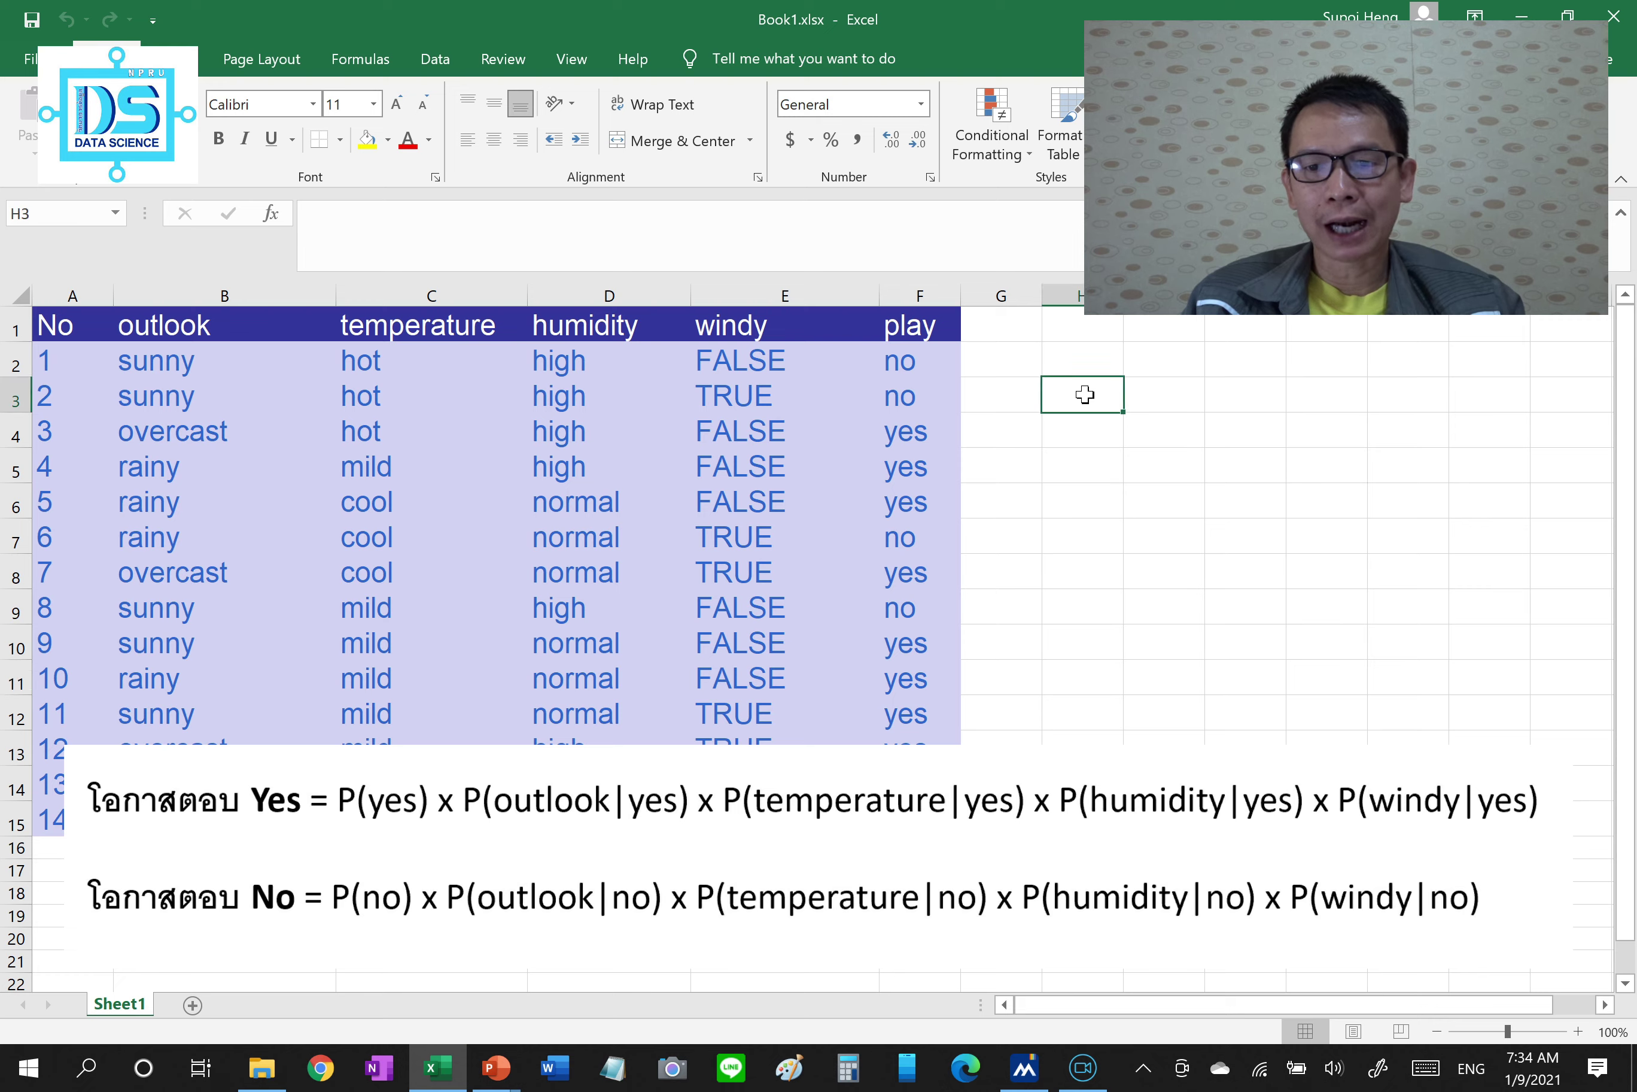
left_click(1083, 394)
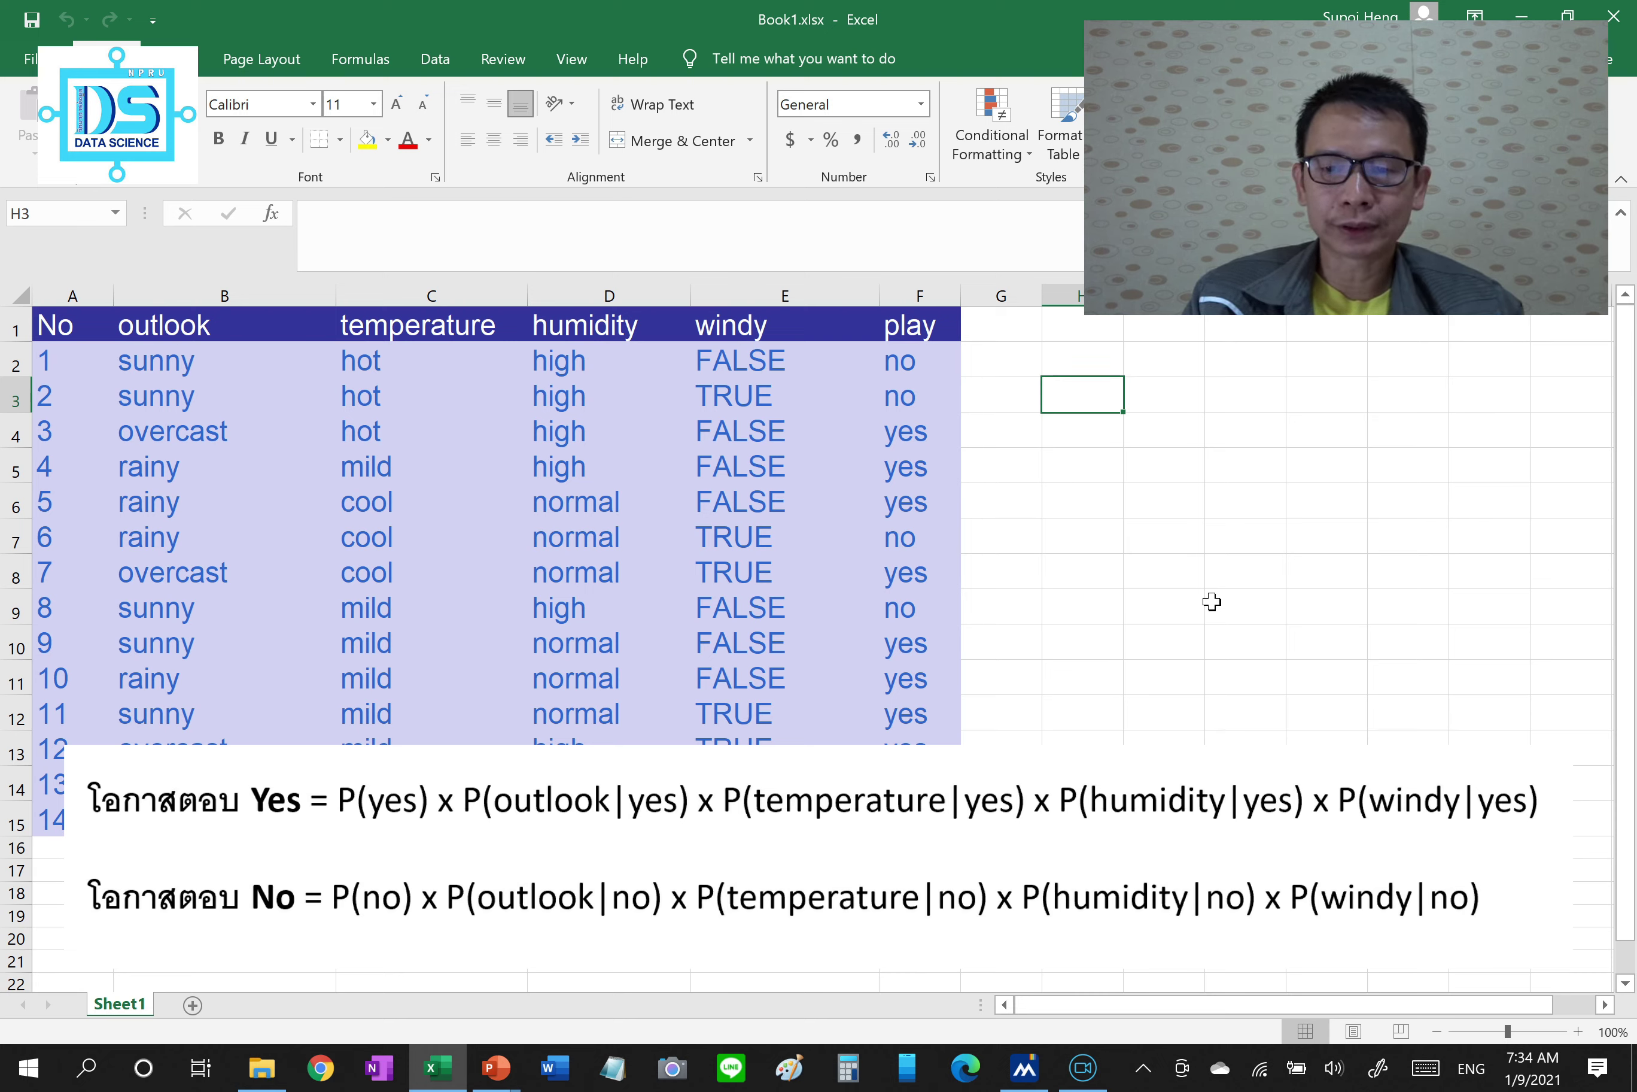
With Thai input, enter 'จำนวน y' in H3 and 'จำนวน n' in H4
key("alt+shift")
type("จำนวน y")
key("Return")
type("จำนวน ")
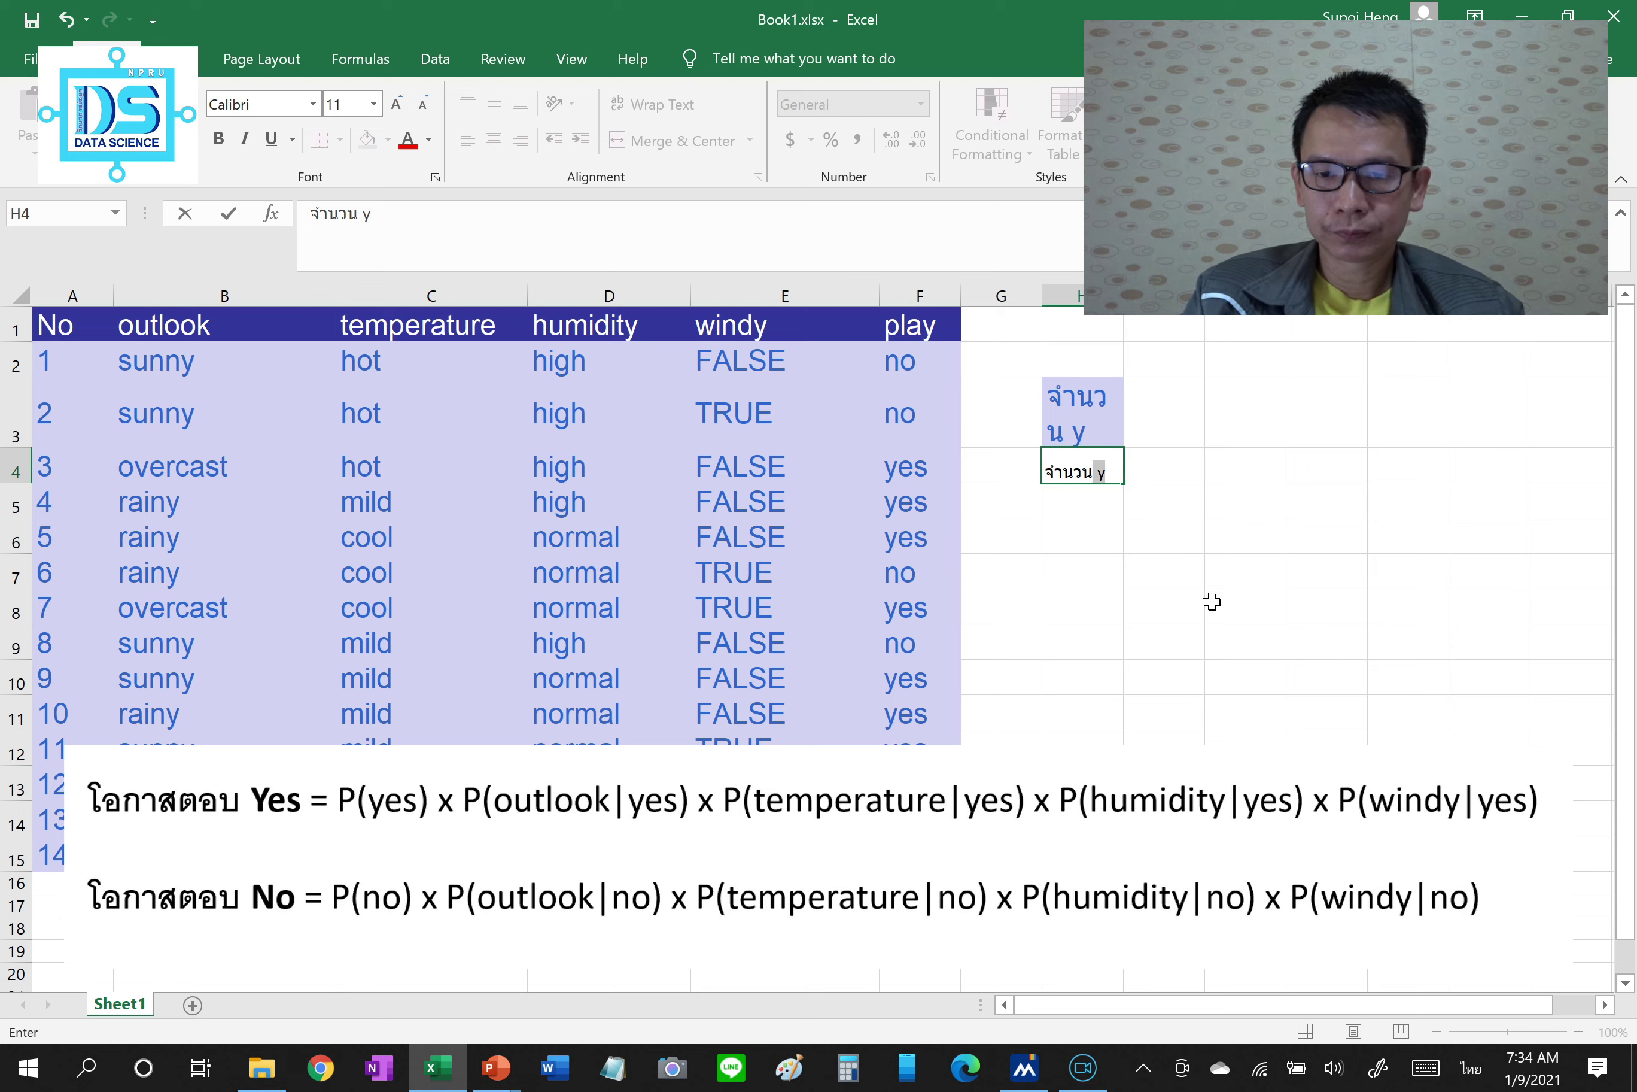
type("n")
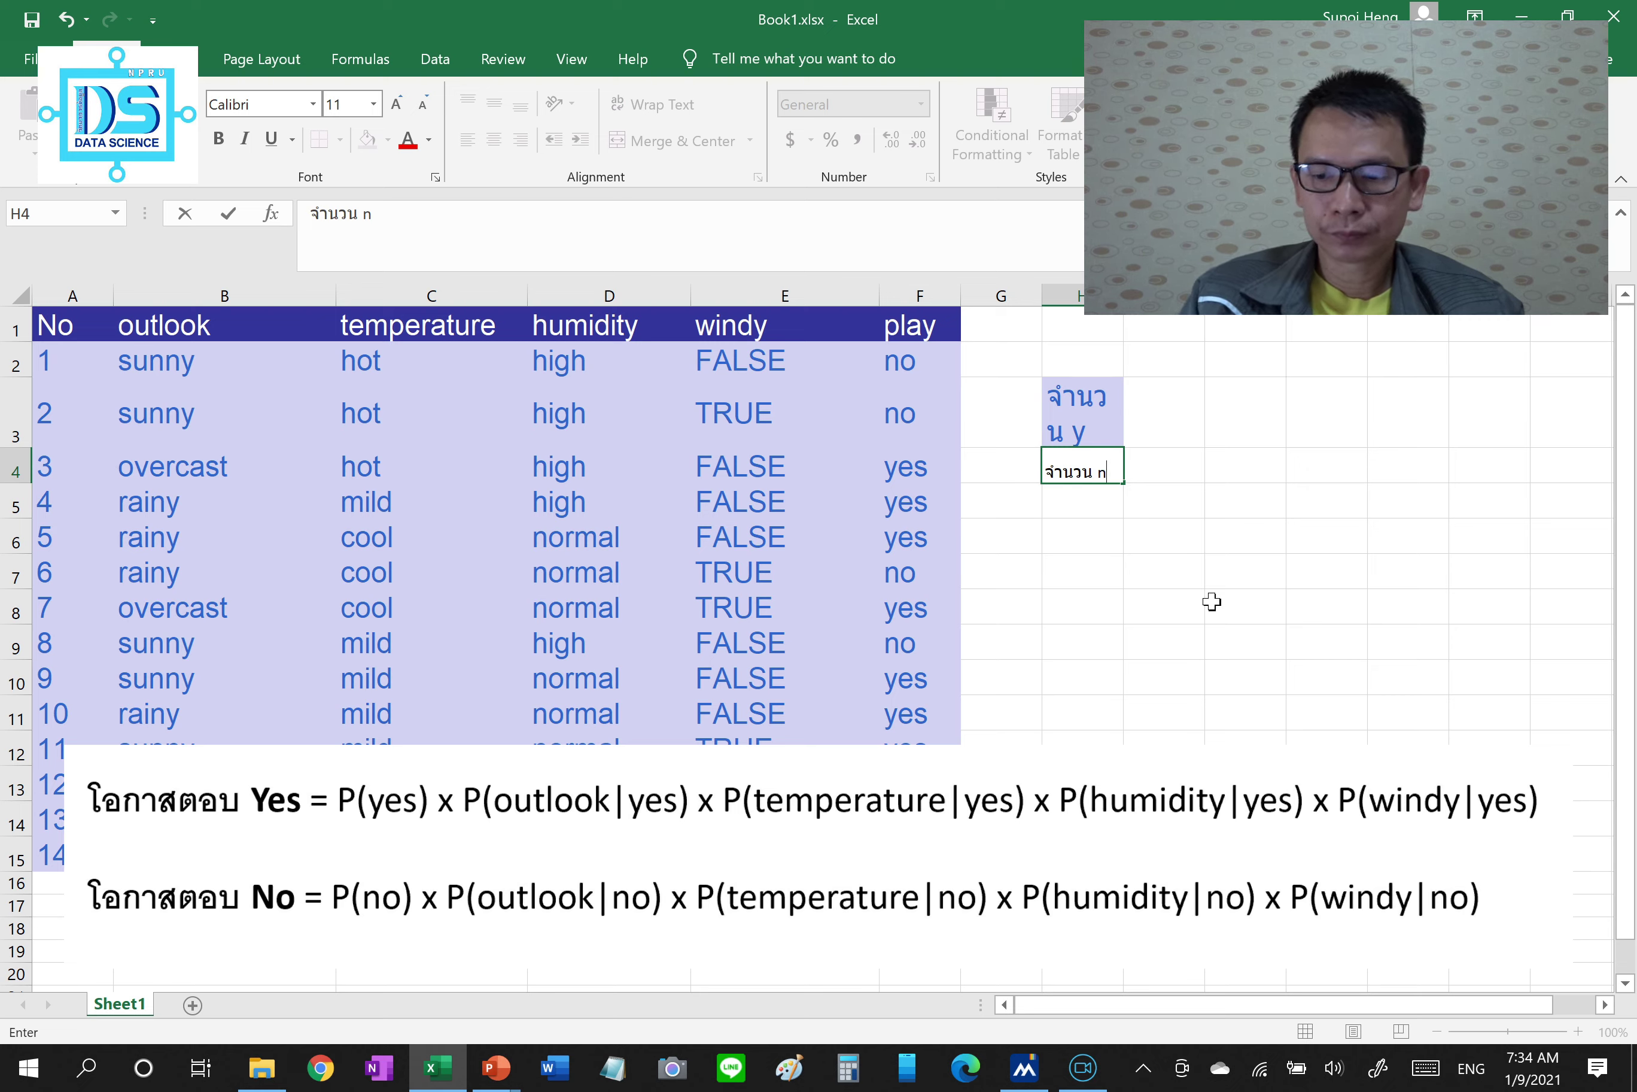
key("Return")
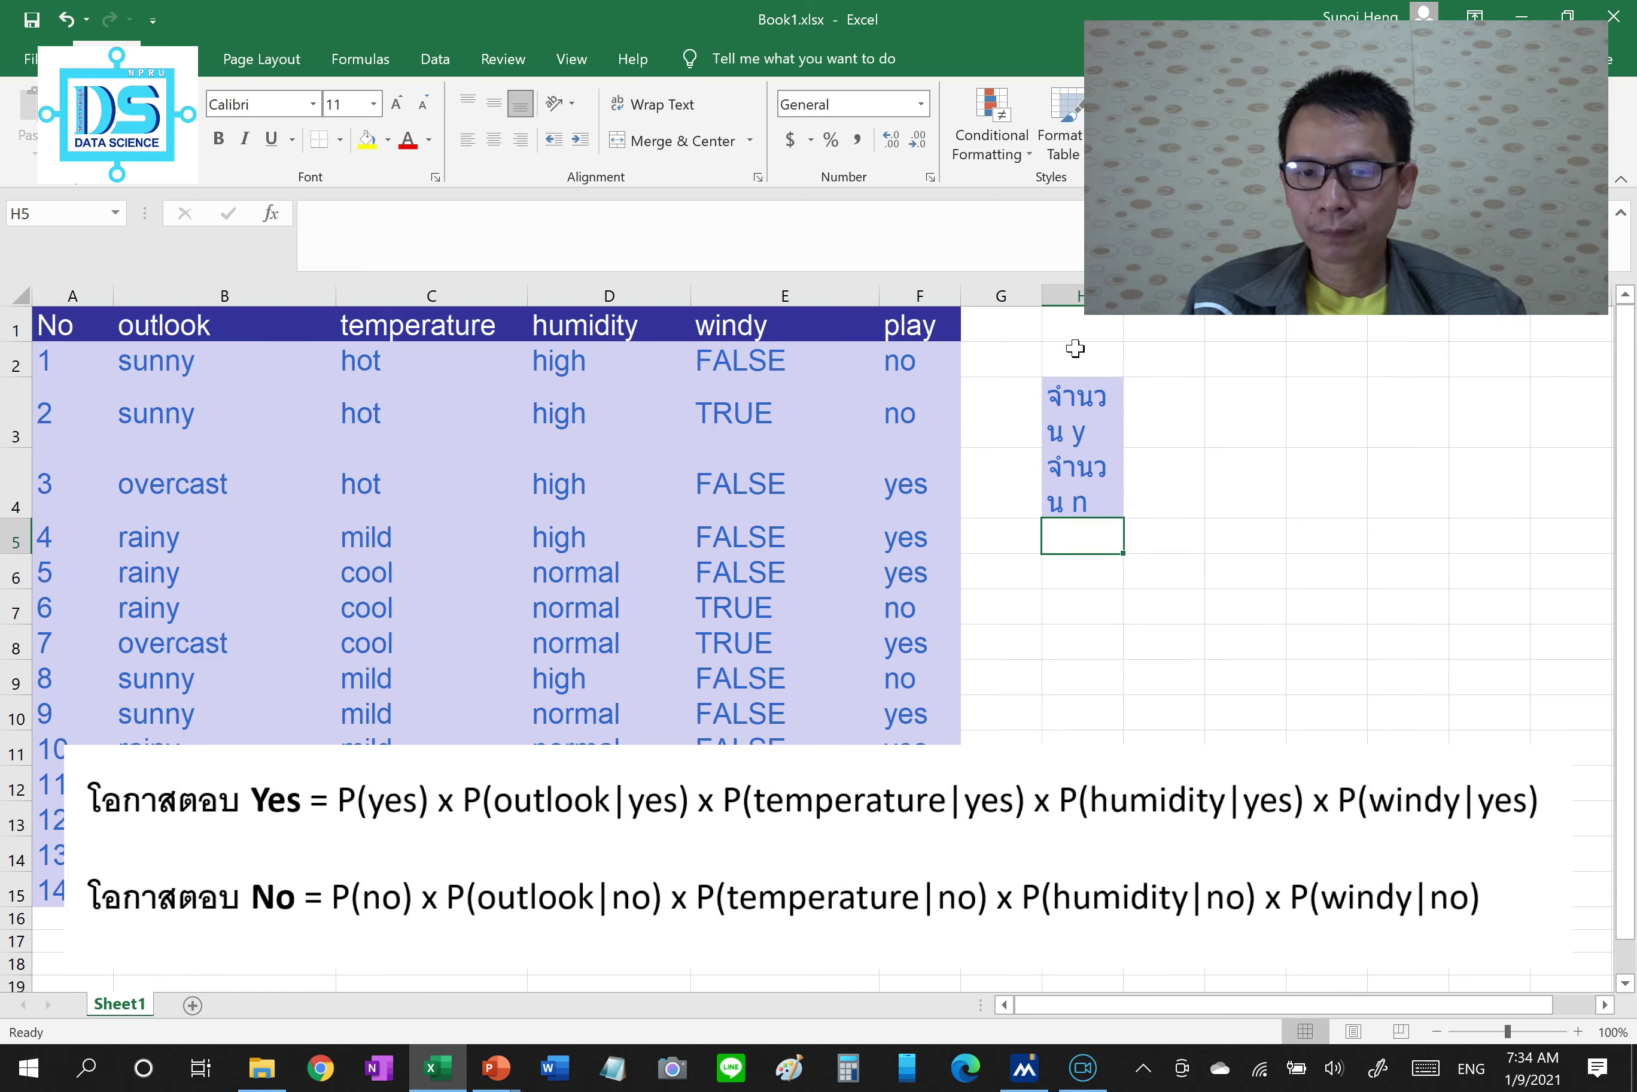
Select cells H1:H17 and open the context menu for the selection
left_click(1075, 330)
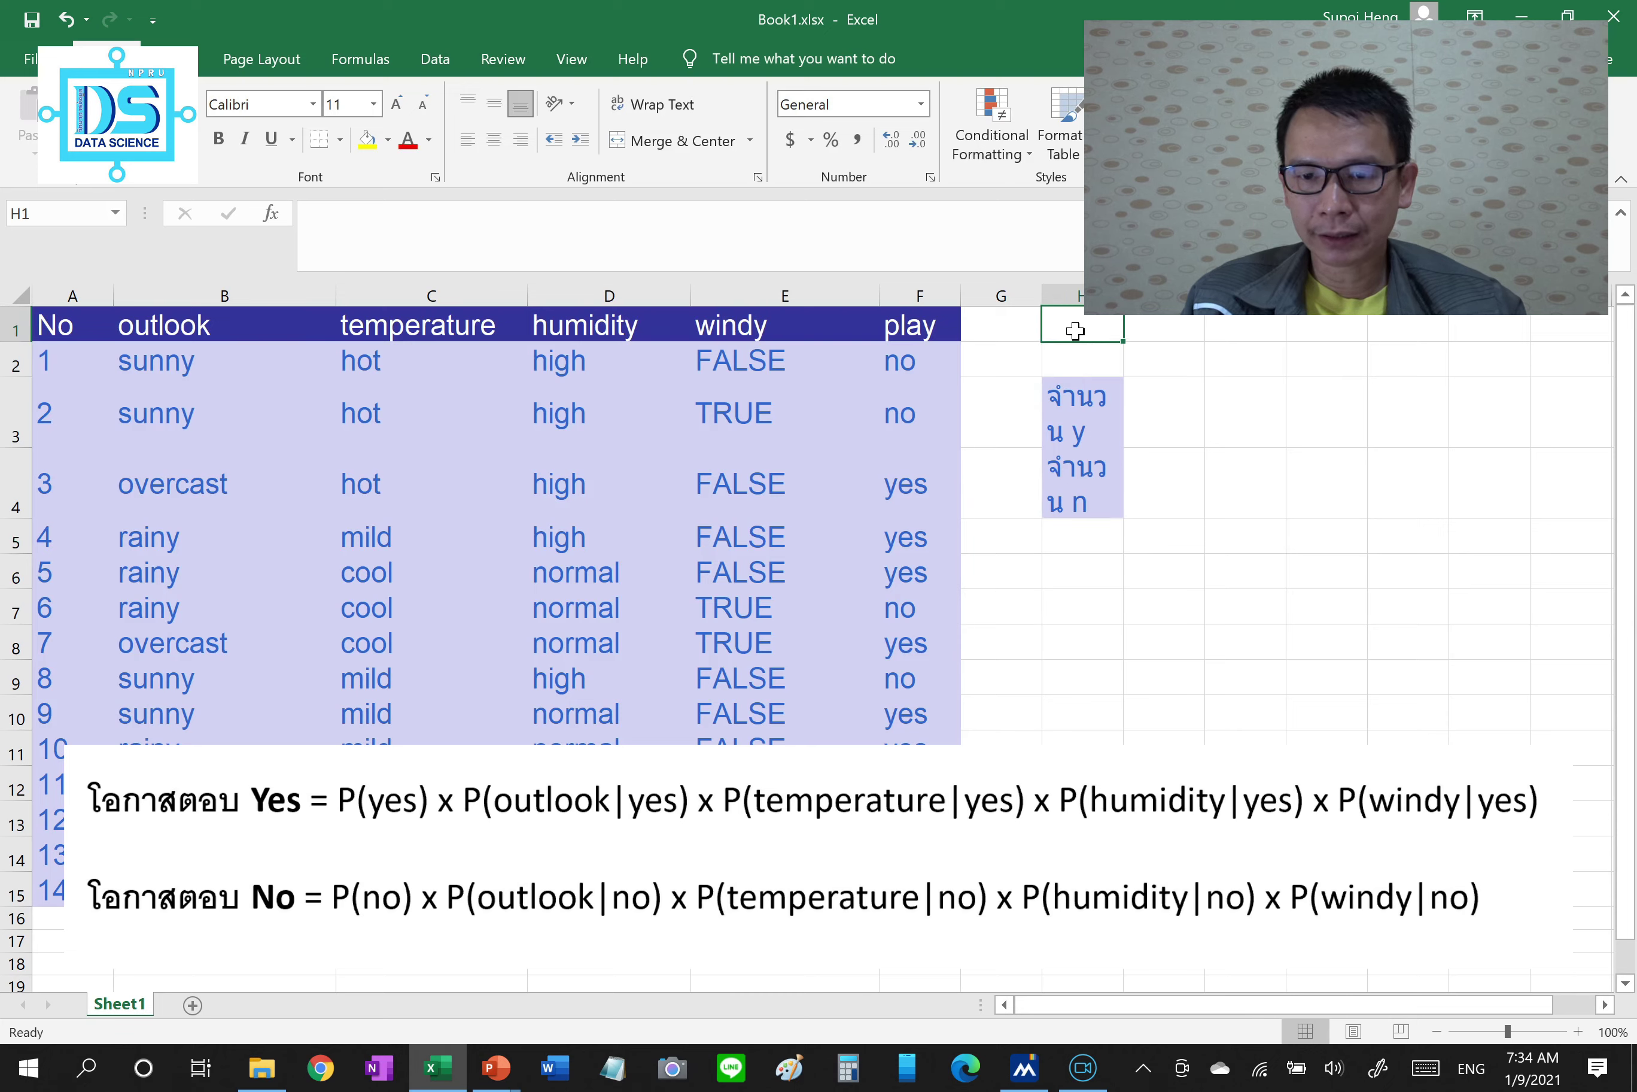
left_click_drag(1076, 331, 1075, 941)
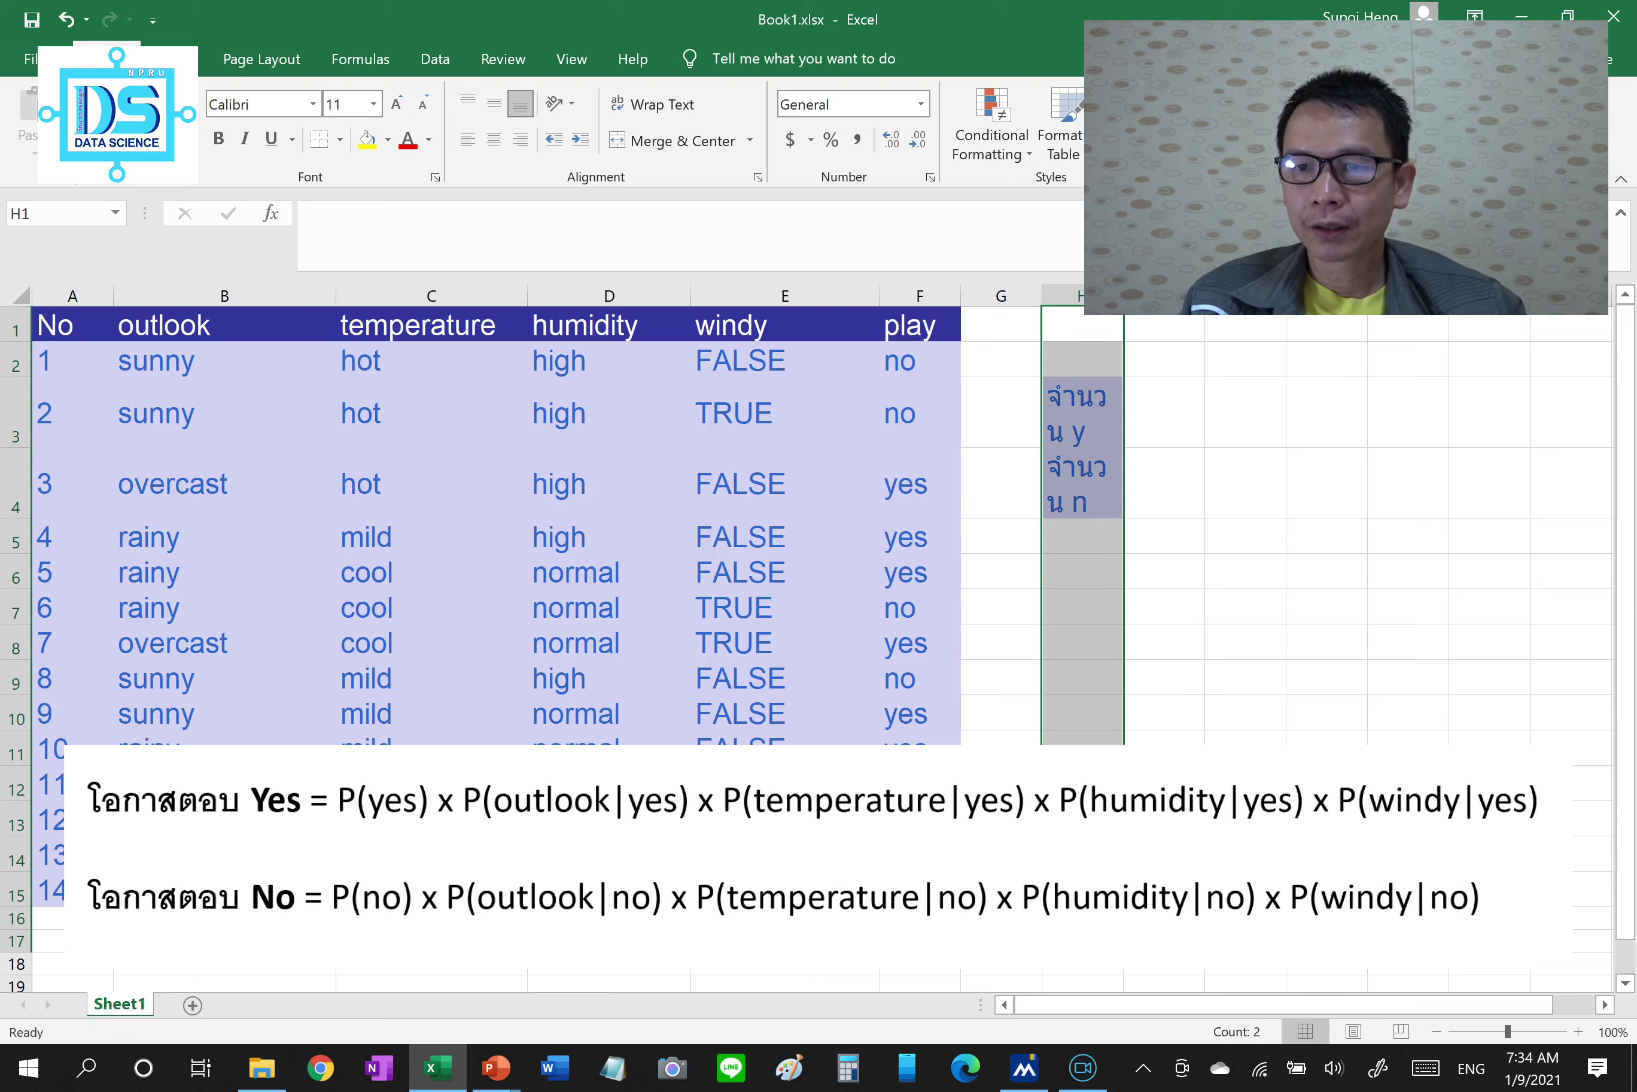
right_click(1344, 310)
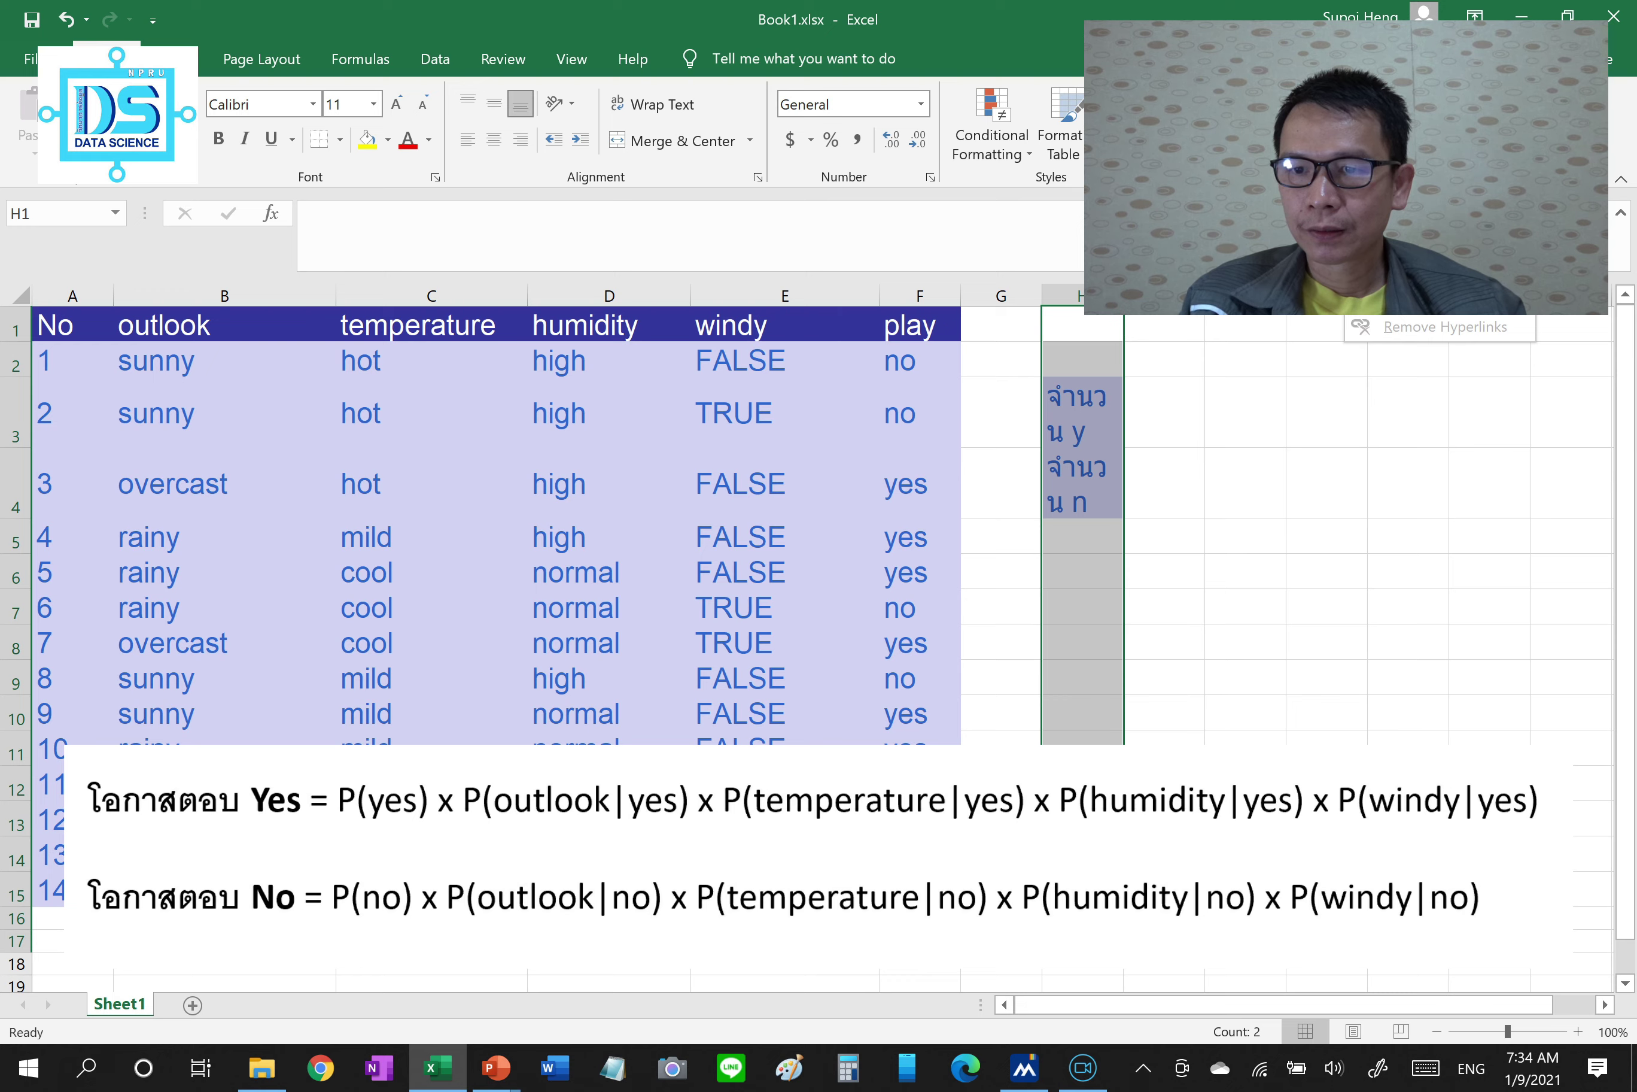
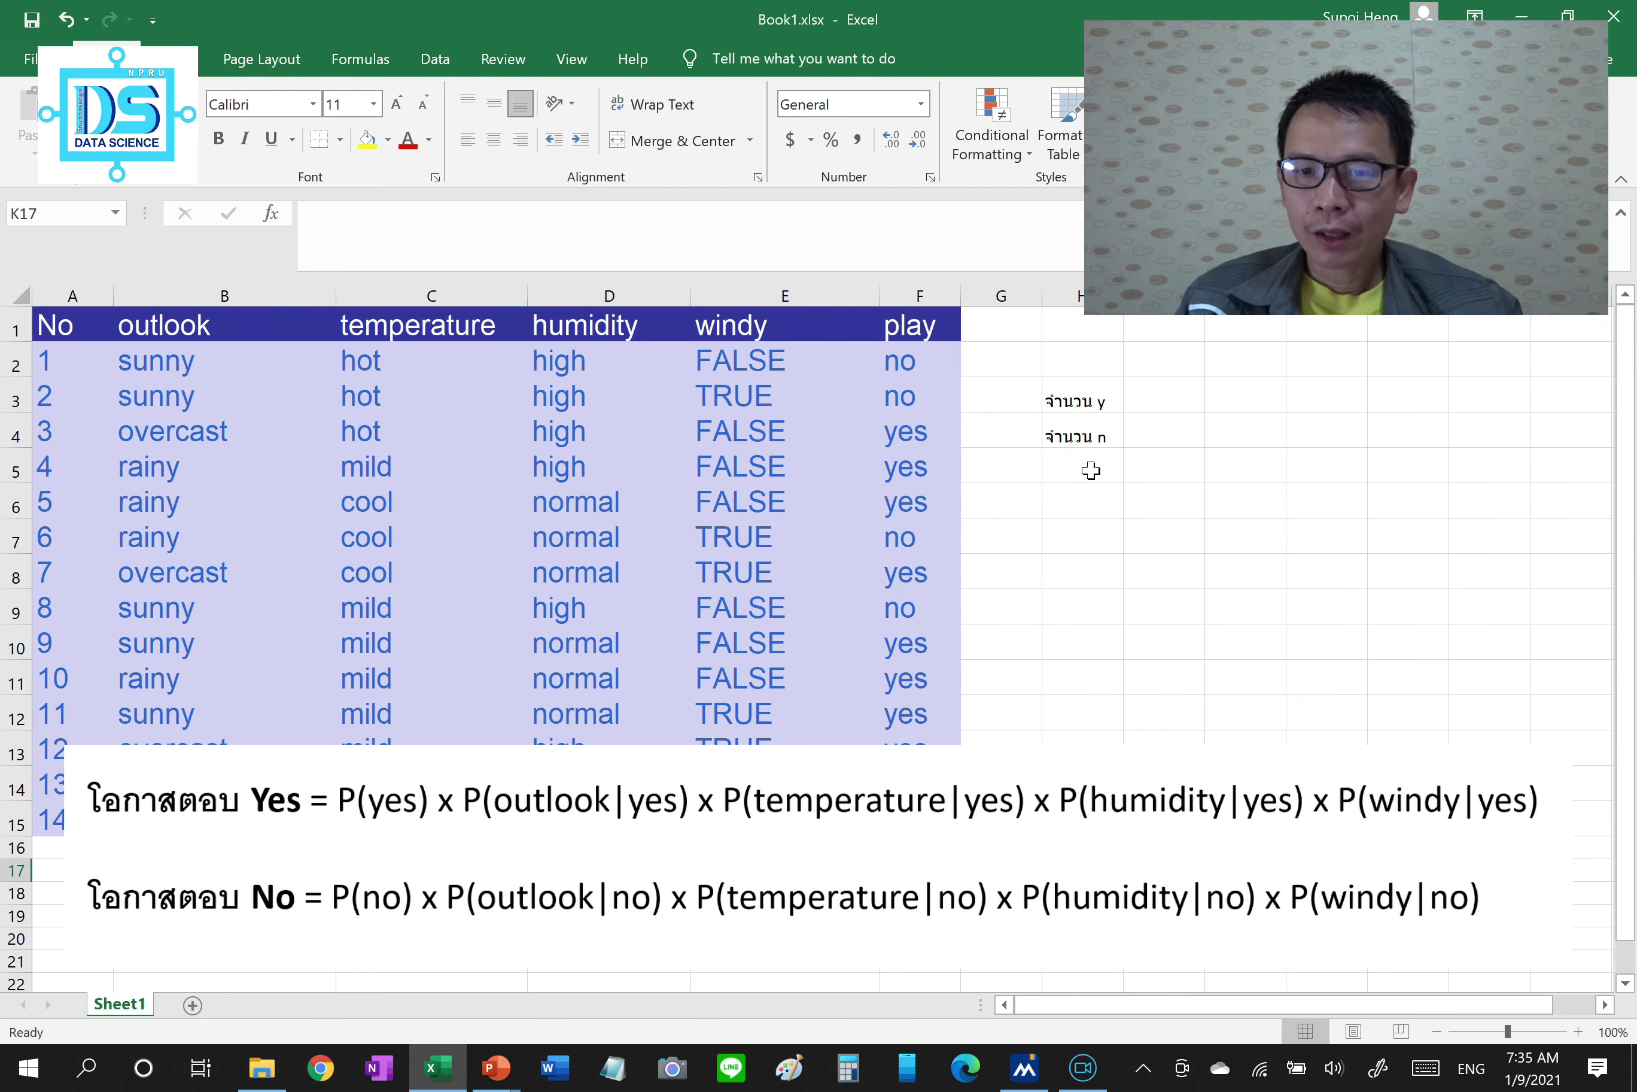
Enter the Thai label จำนวนทั้งหมด in cell H5
left_click(1091, 470)
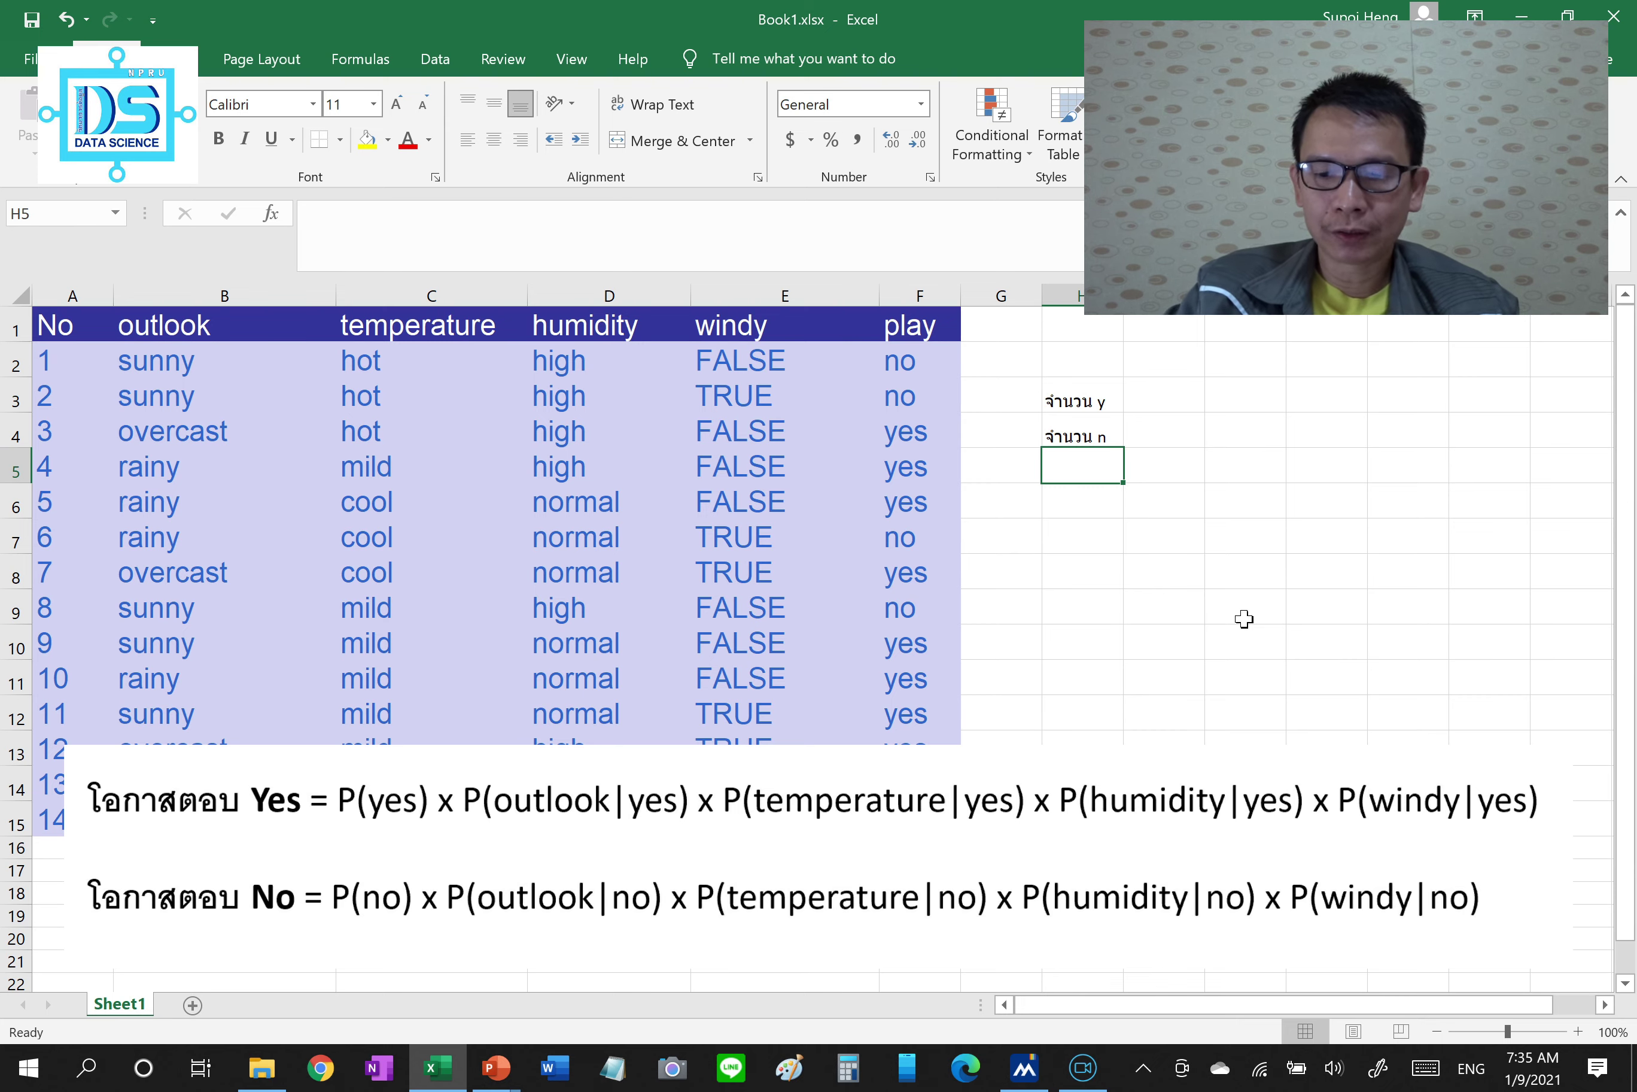
type("0")
key("BackSpace")
key("alt+shift")
type("จำน")
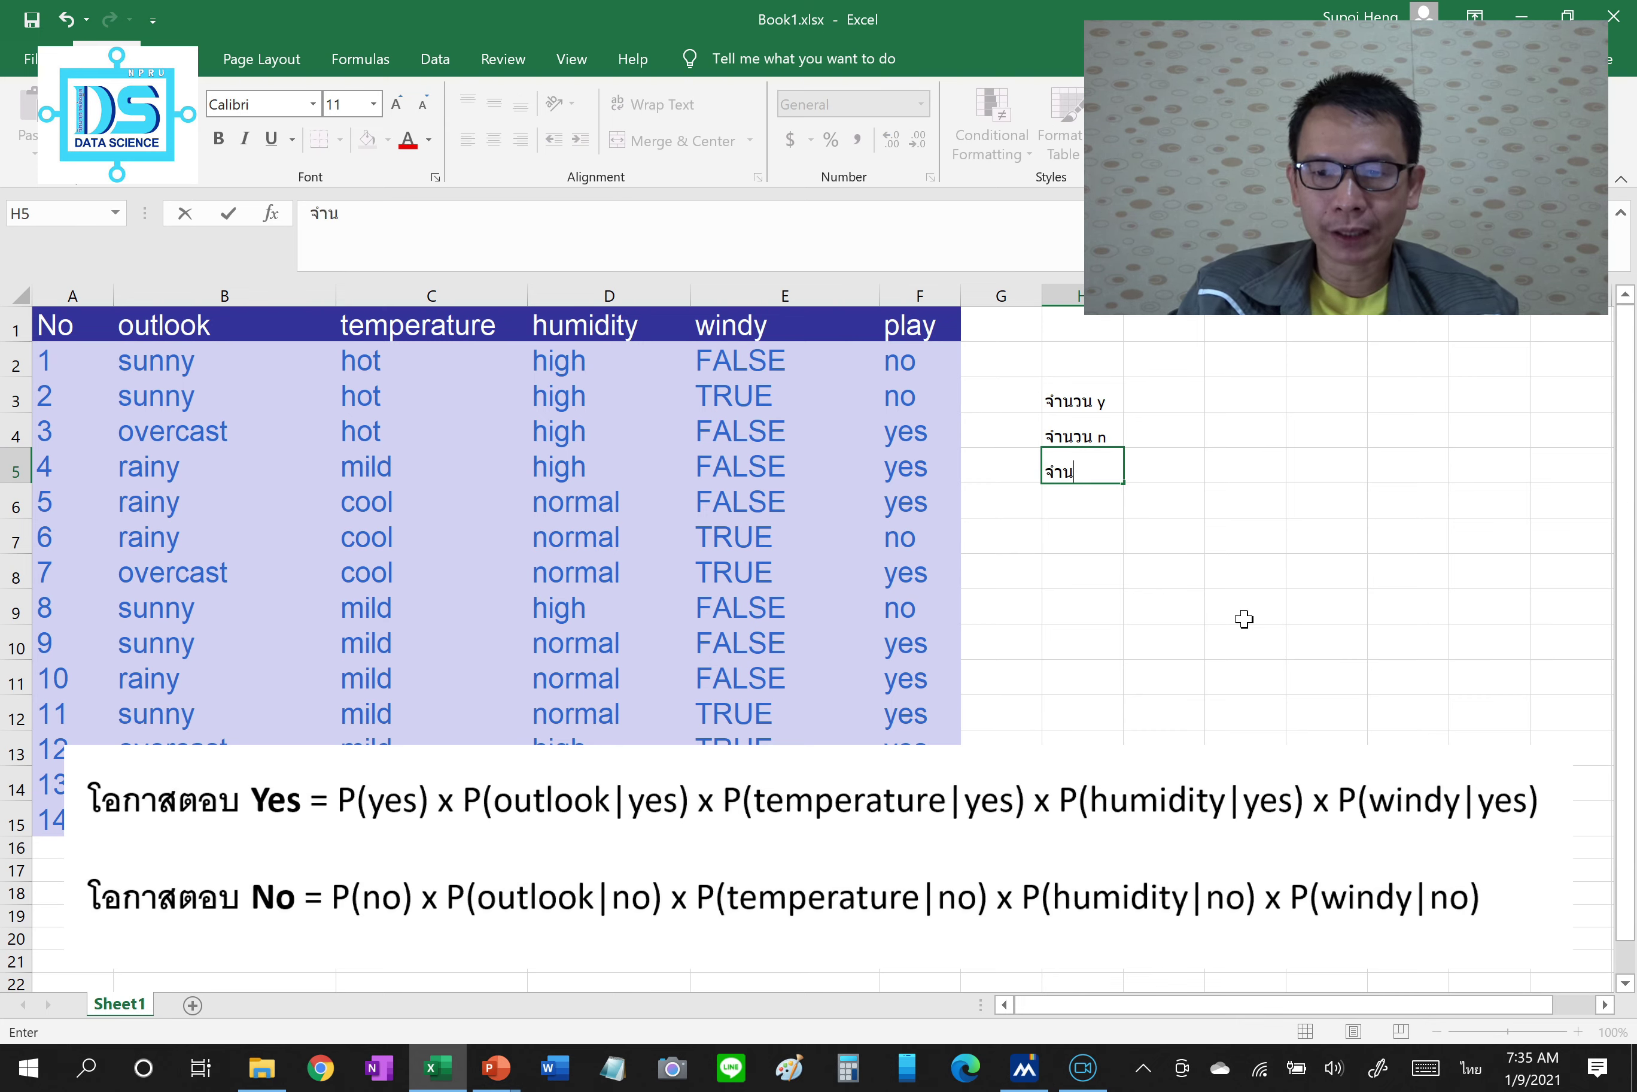
type("วนทั้งหมด")
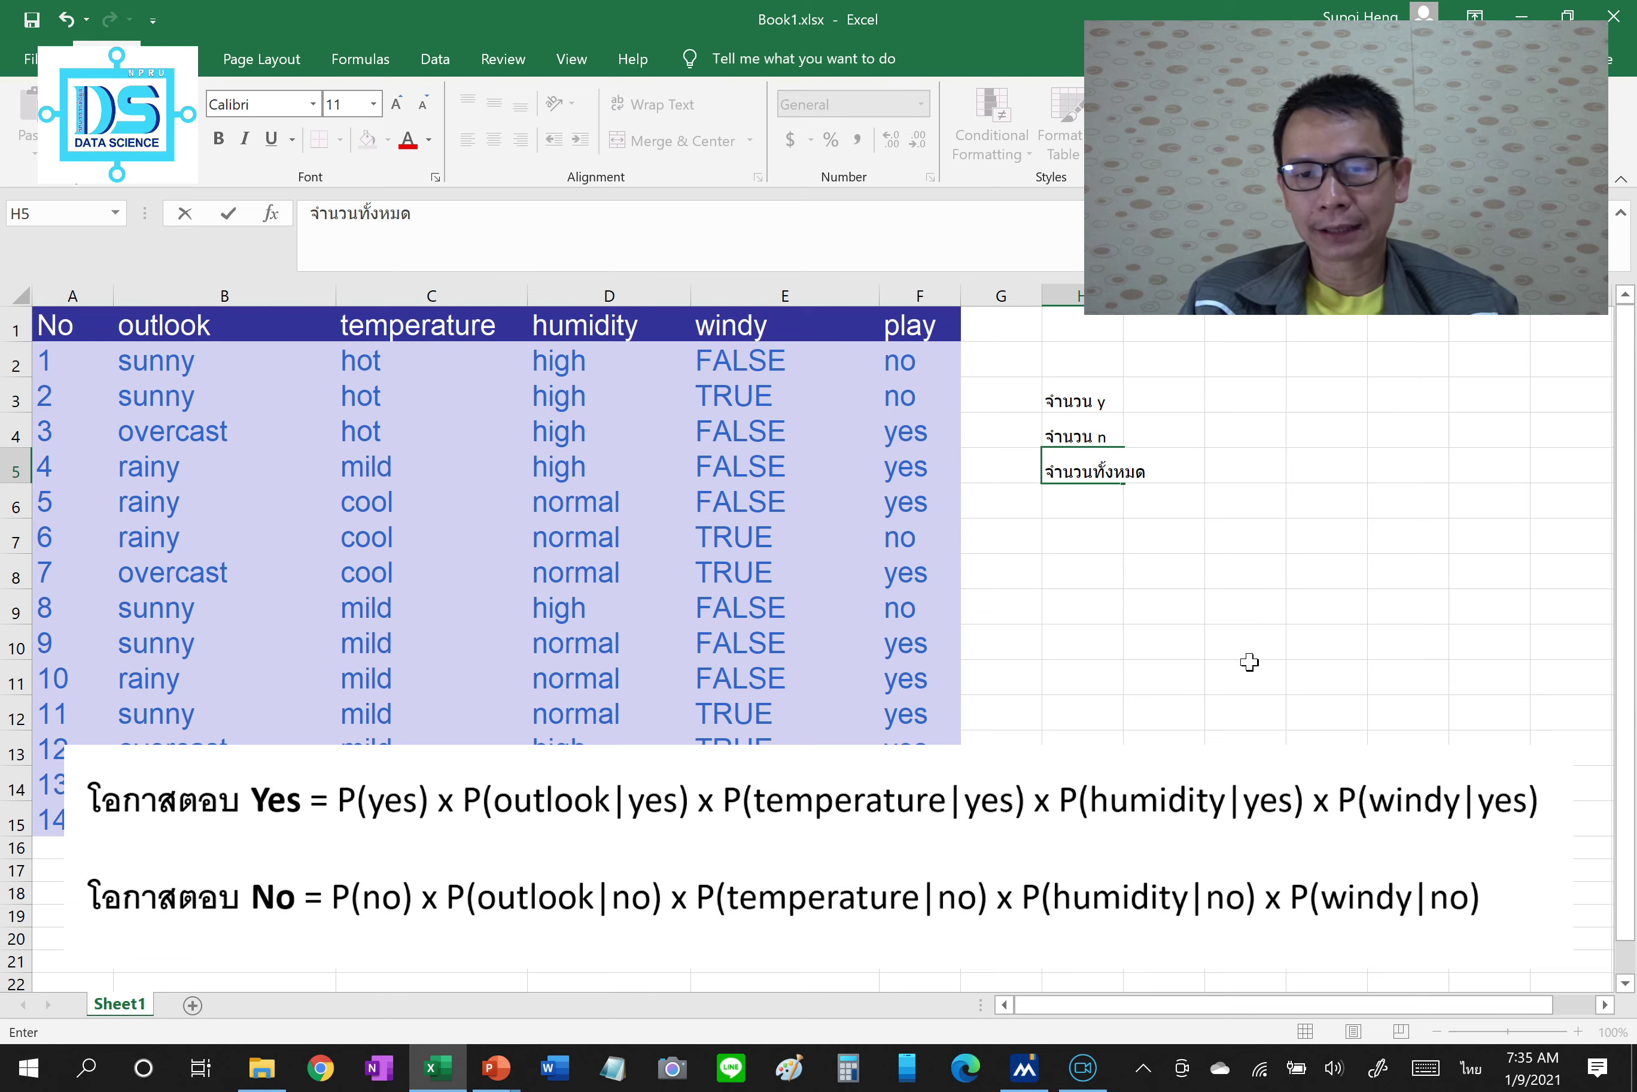
left_click(1245, 666)
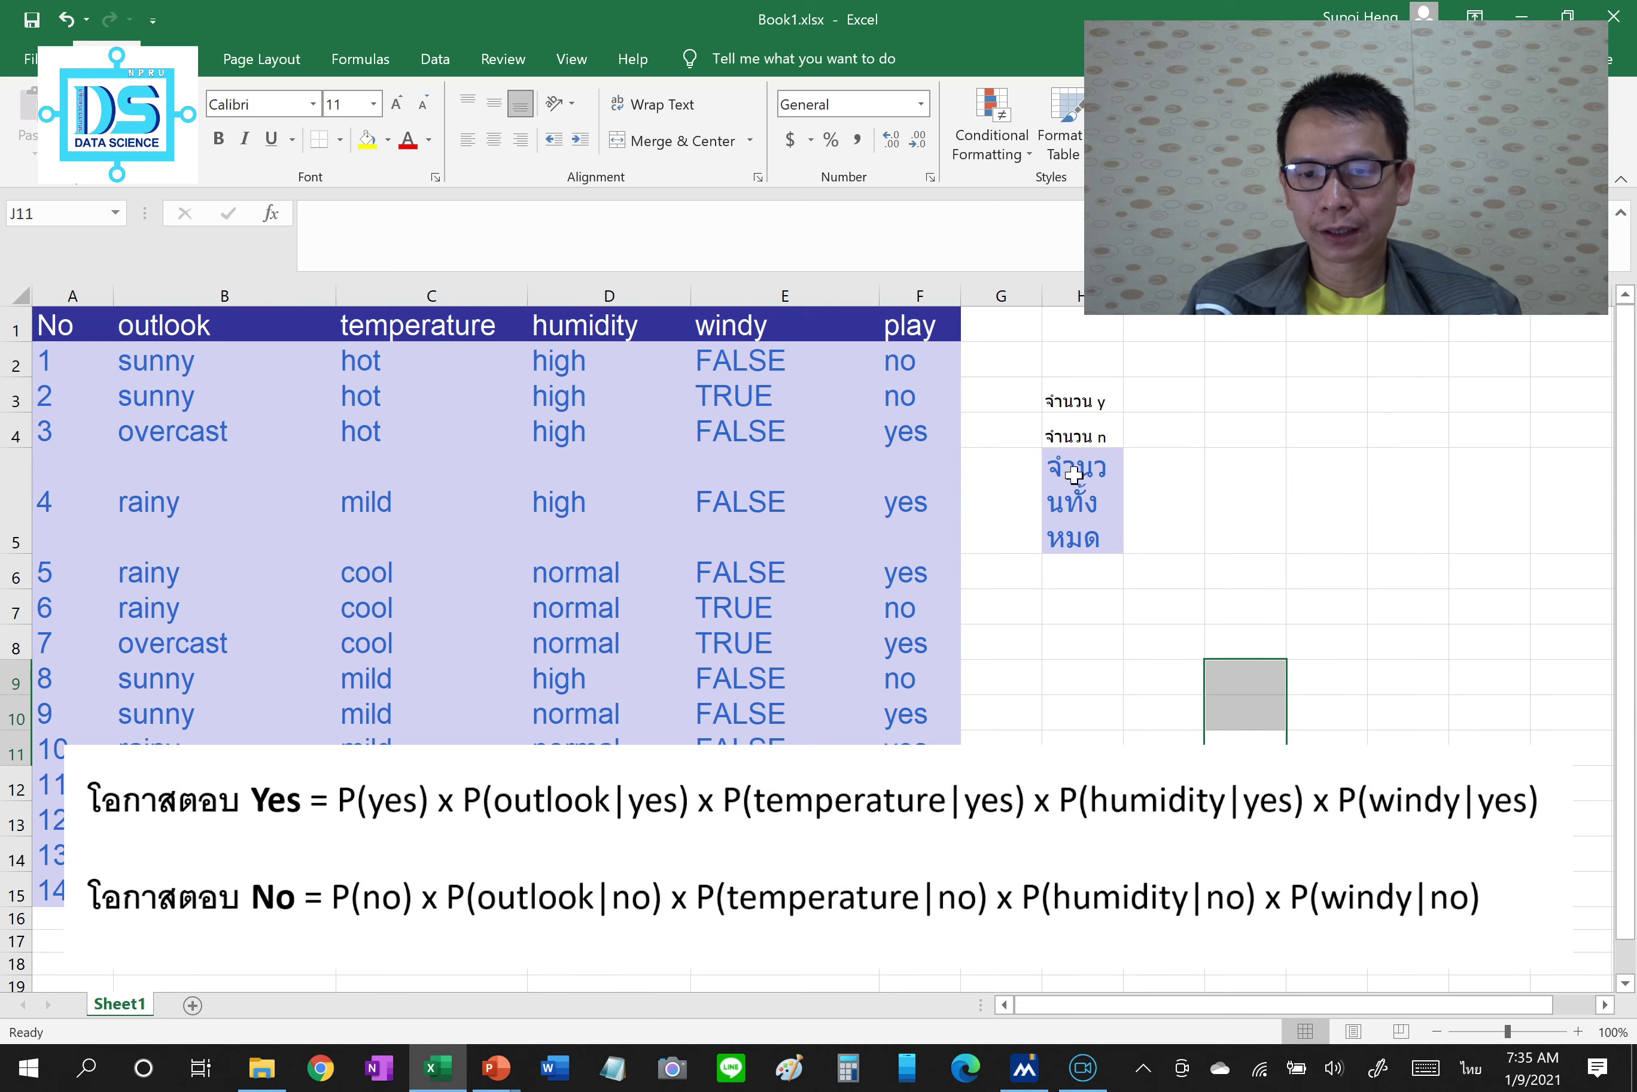
Clear the formatting from H5 and the cells below, then widen column H to fit
left_click_drag(1072, 488, 1082, 894)
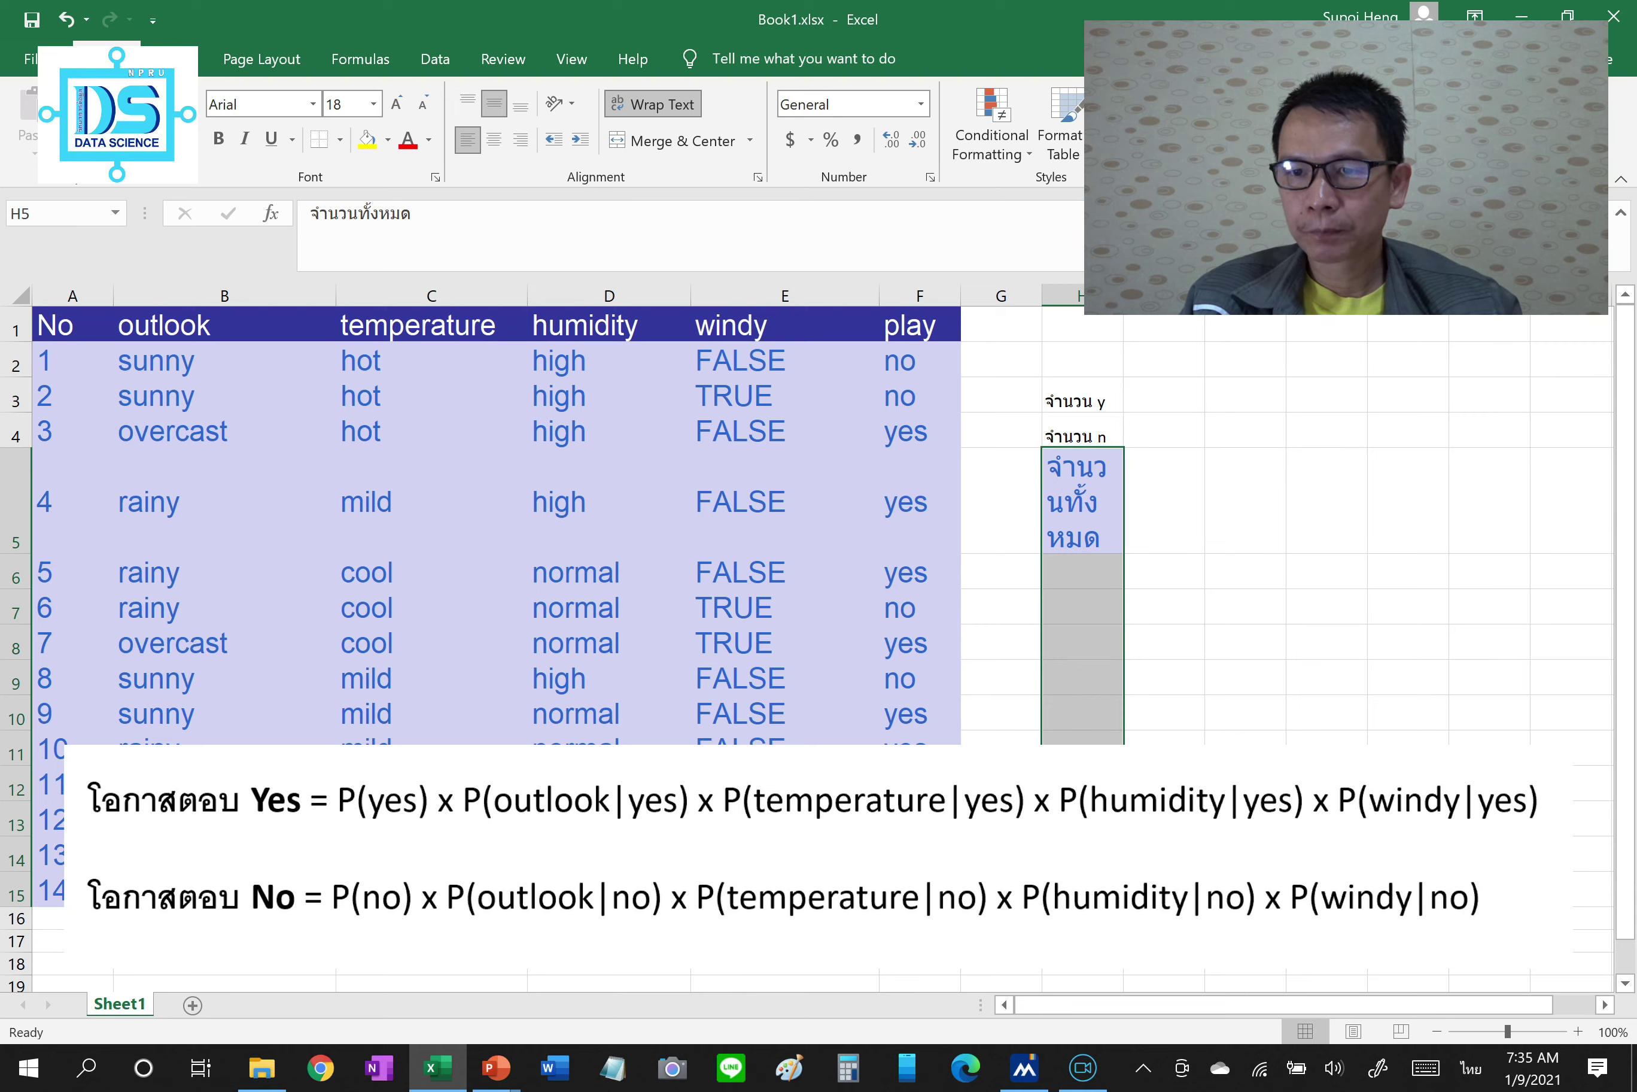
right_click(1346, 310)
left_click(1444, 327)
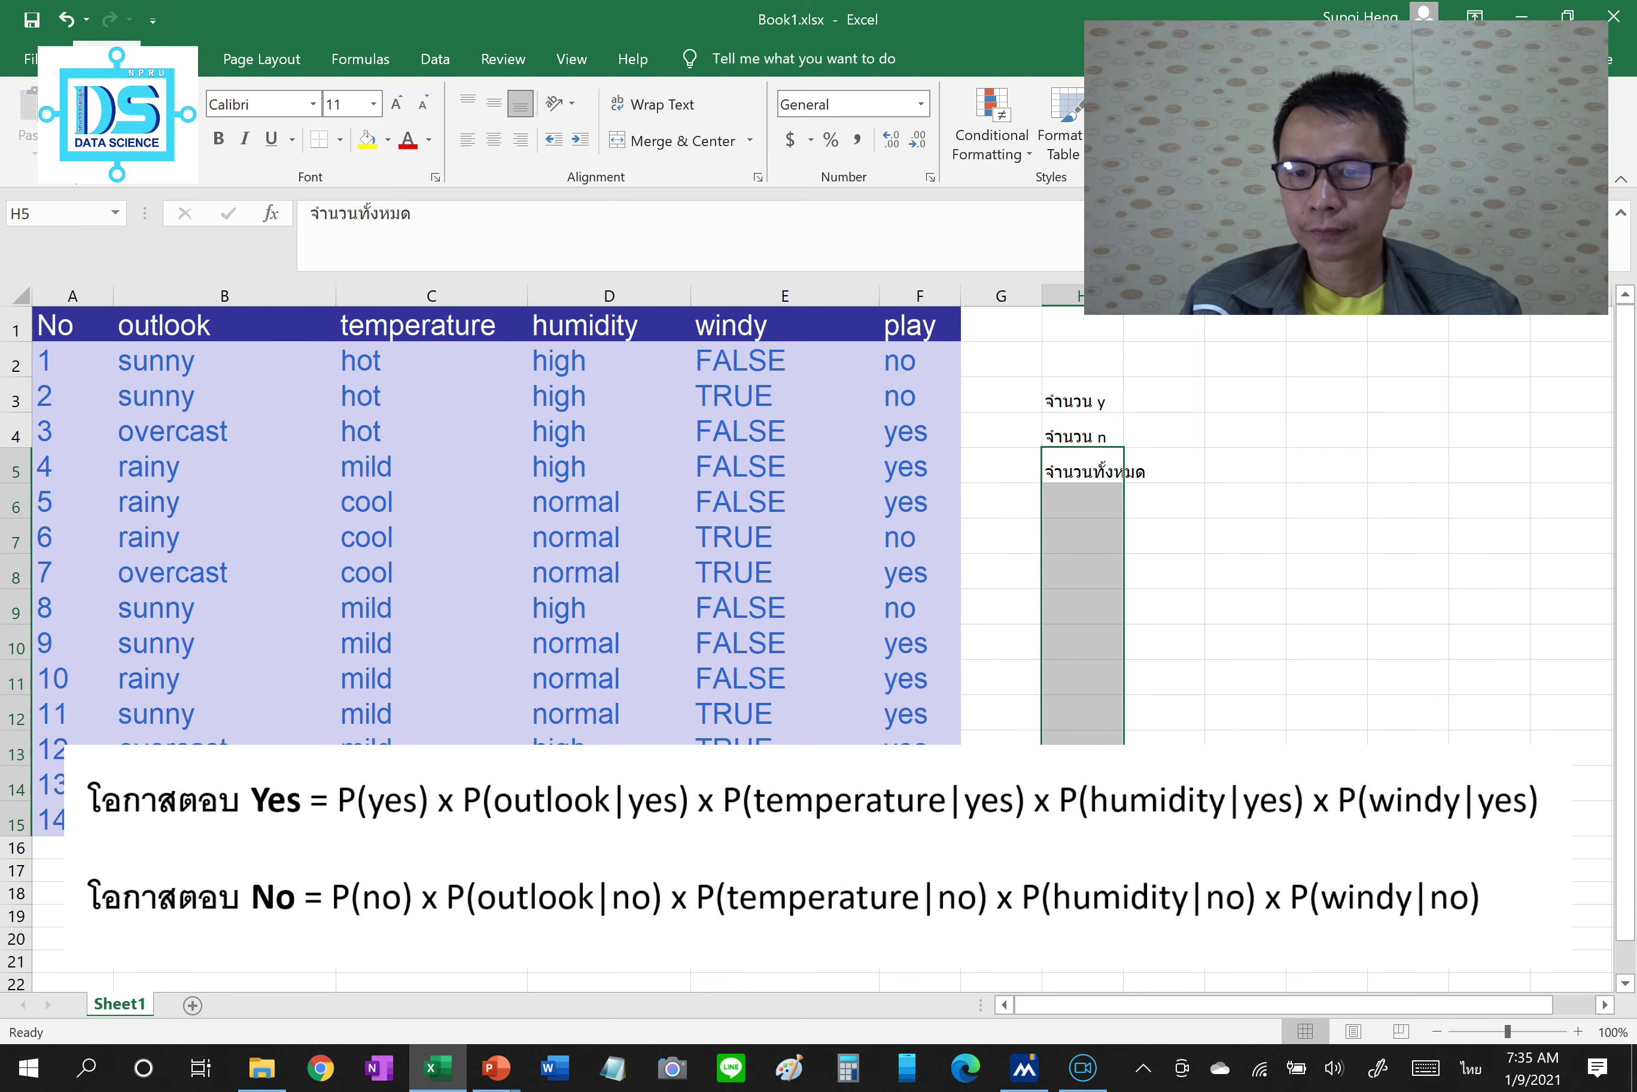
left_click(1244, 789)
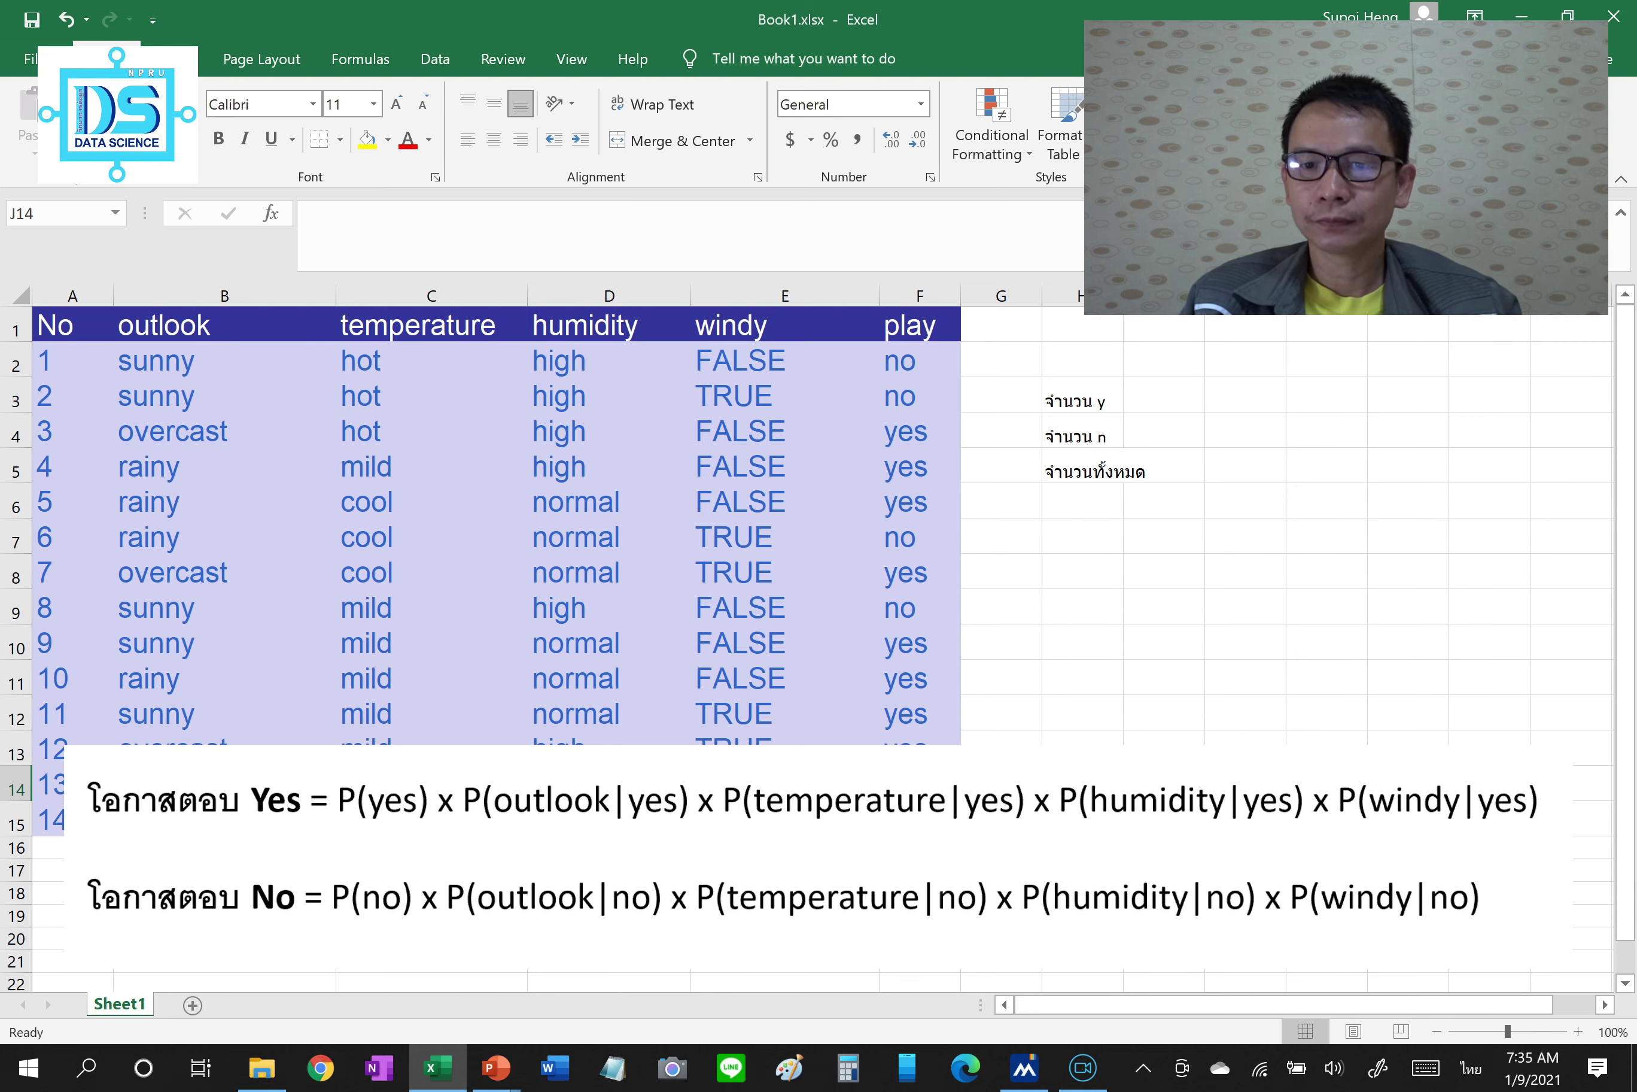
mouse_move(1123, 296)
left_mouse_down()
mouse_move(1214, 296)
mouse_move(1172, 295)
left_mouse_up()
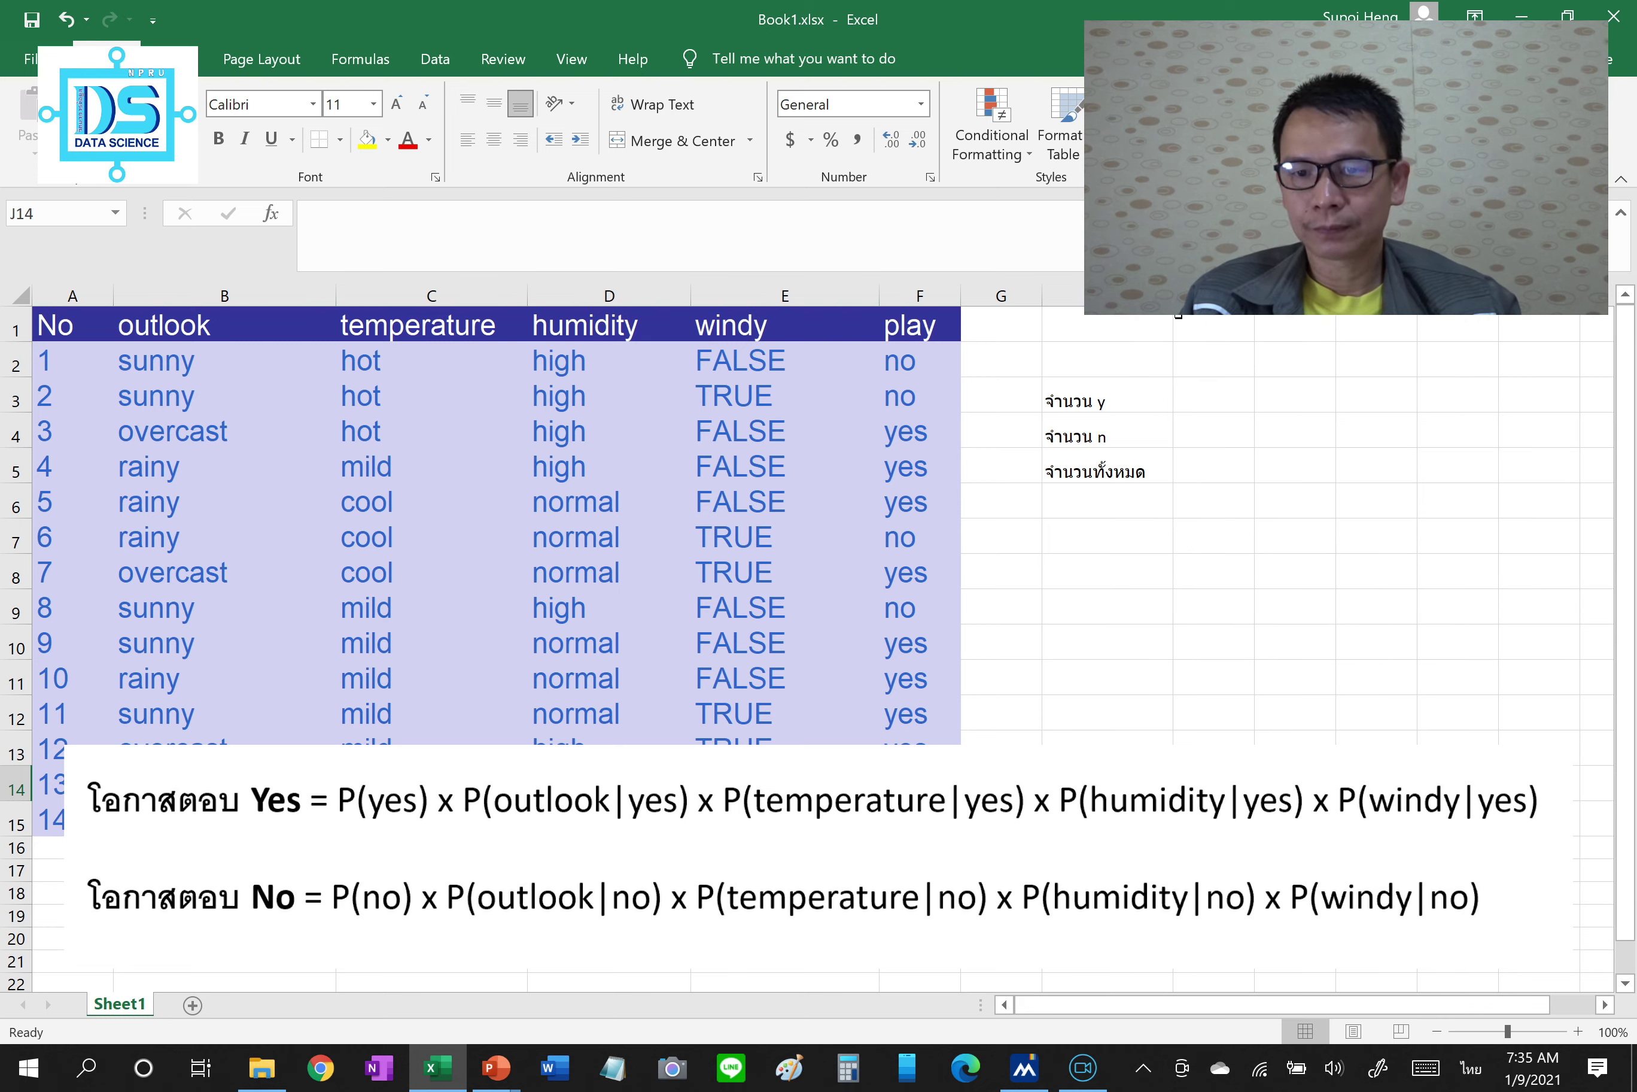
left_click(1105, 871)
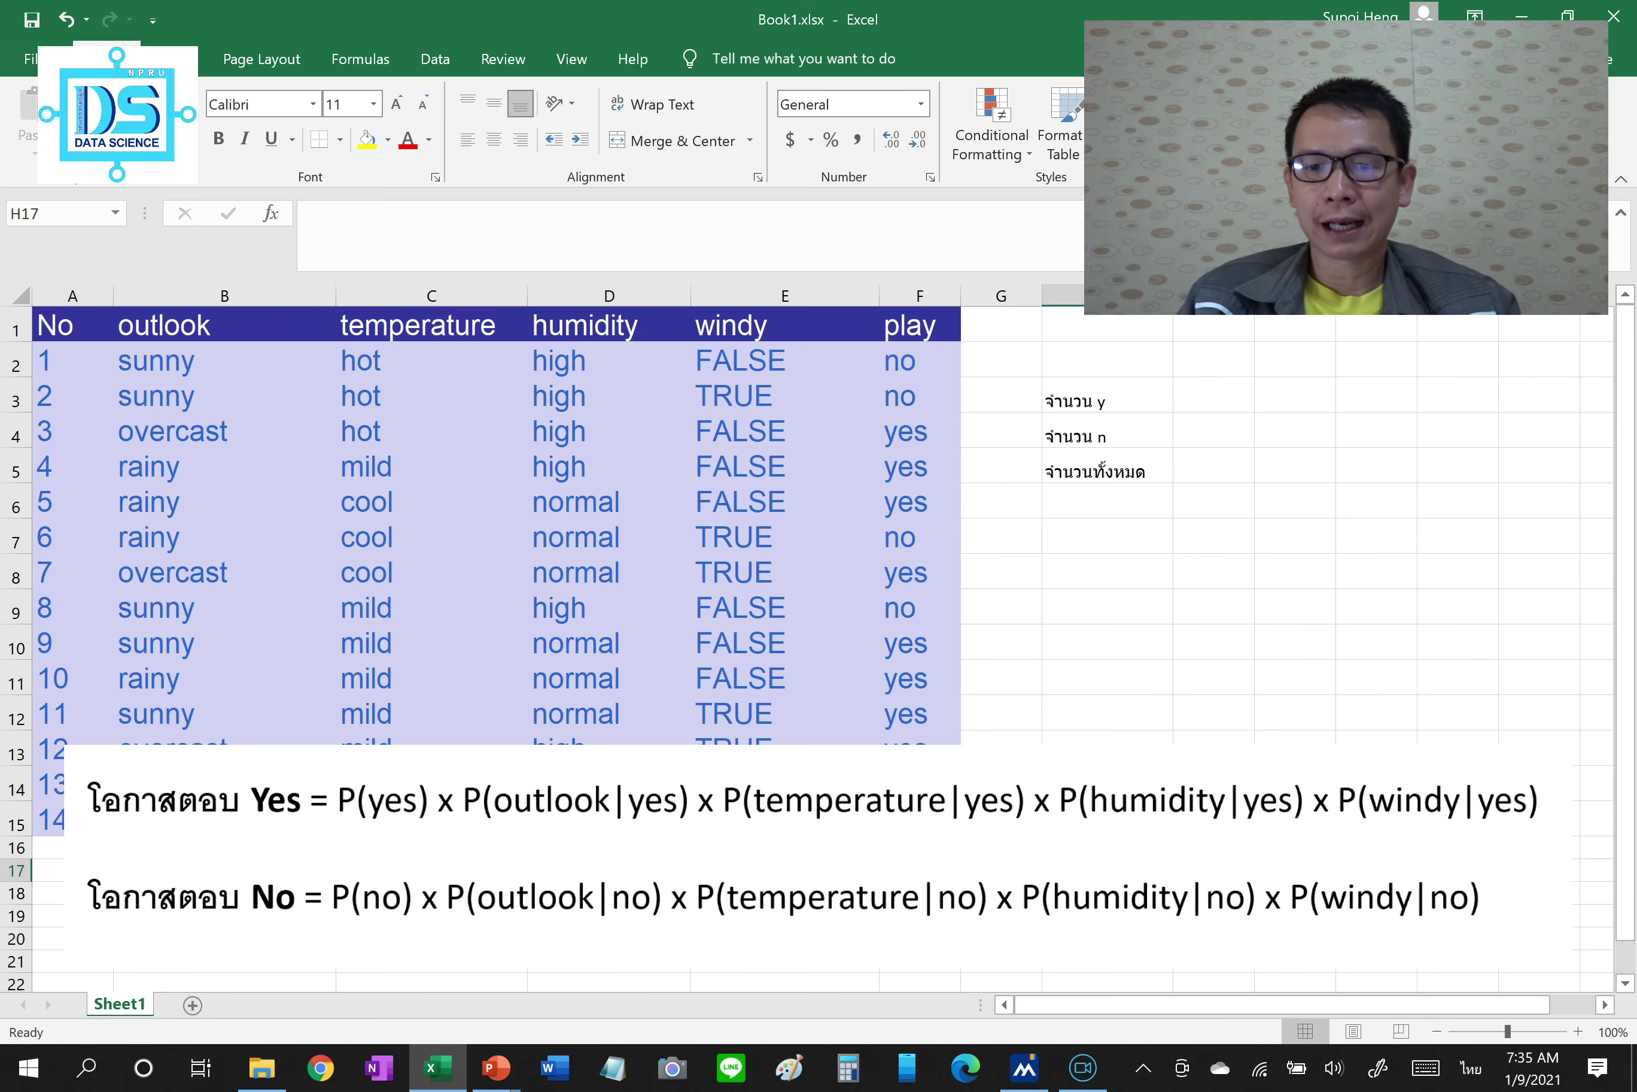
left_click(1227, 403)
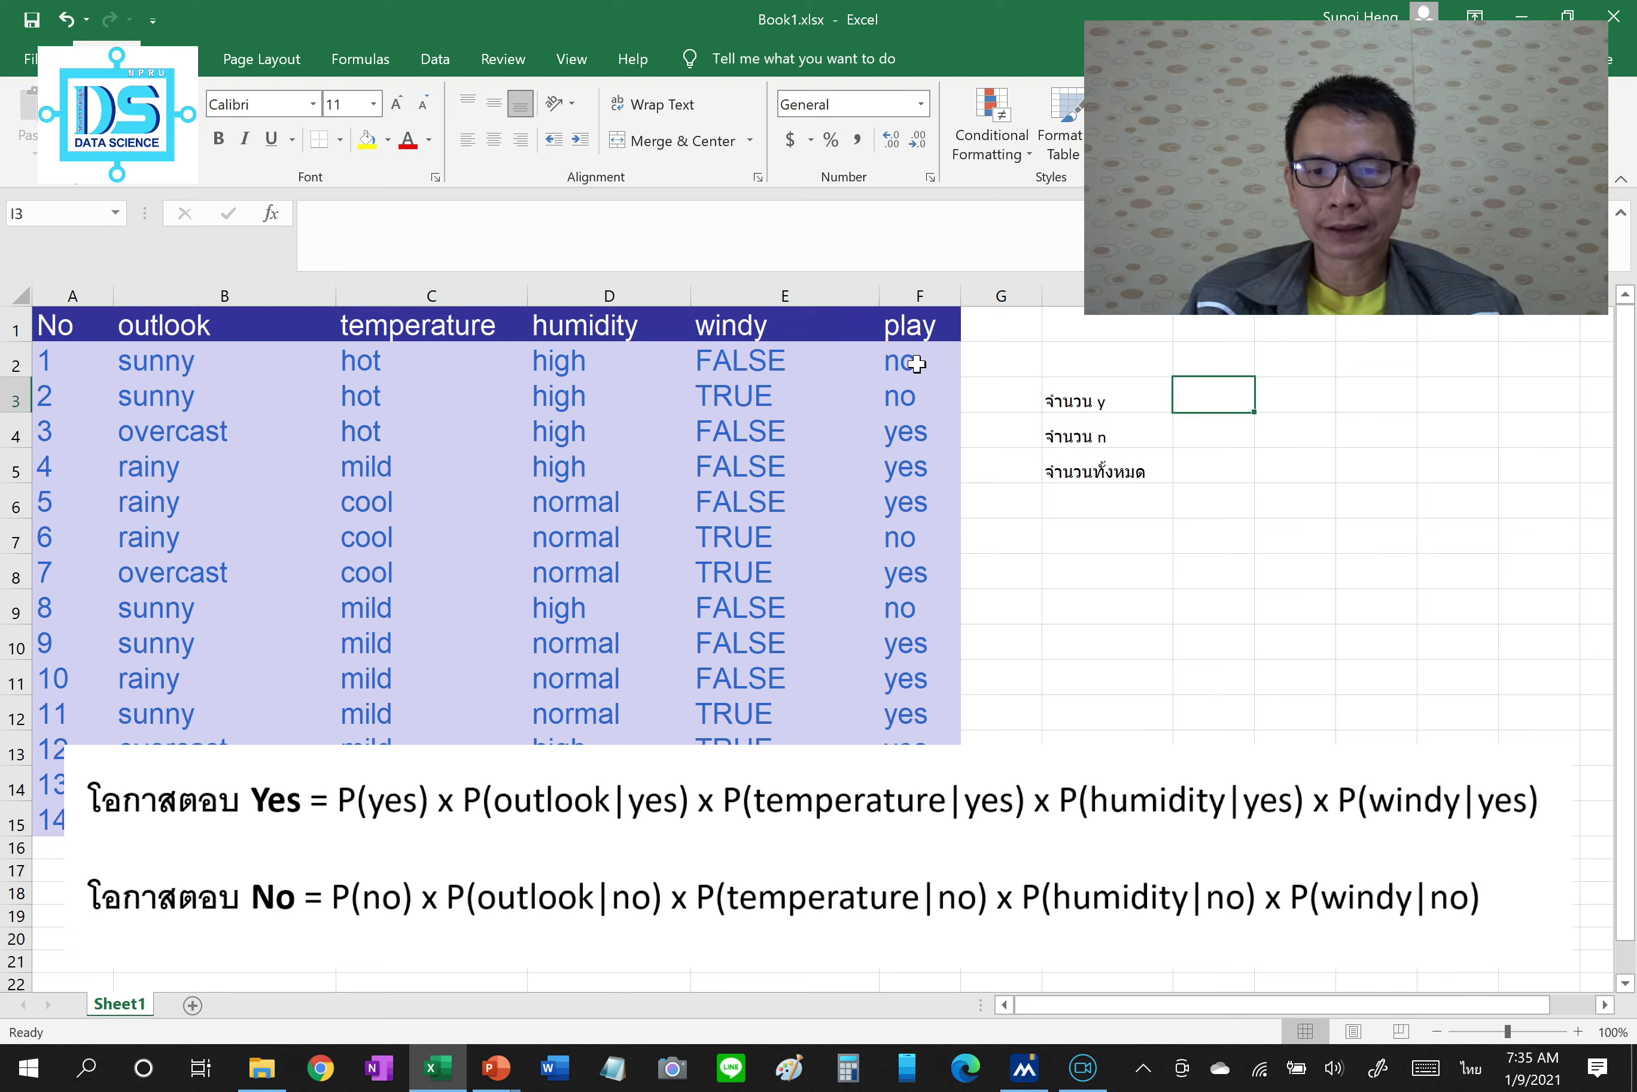
mouse_move(916, 364)
left_mouse_down()
mouse_move(916, 820)
mouse_move(913, 367)
left_mouse_up()
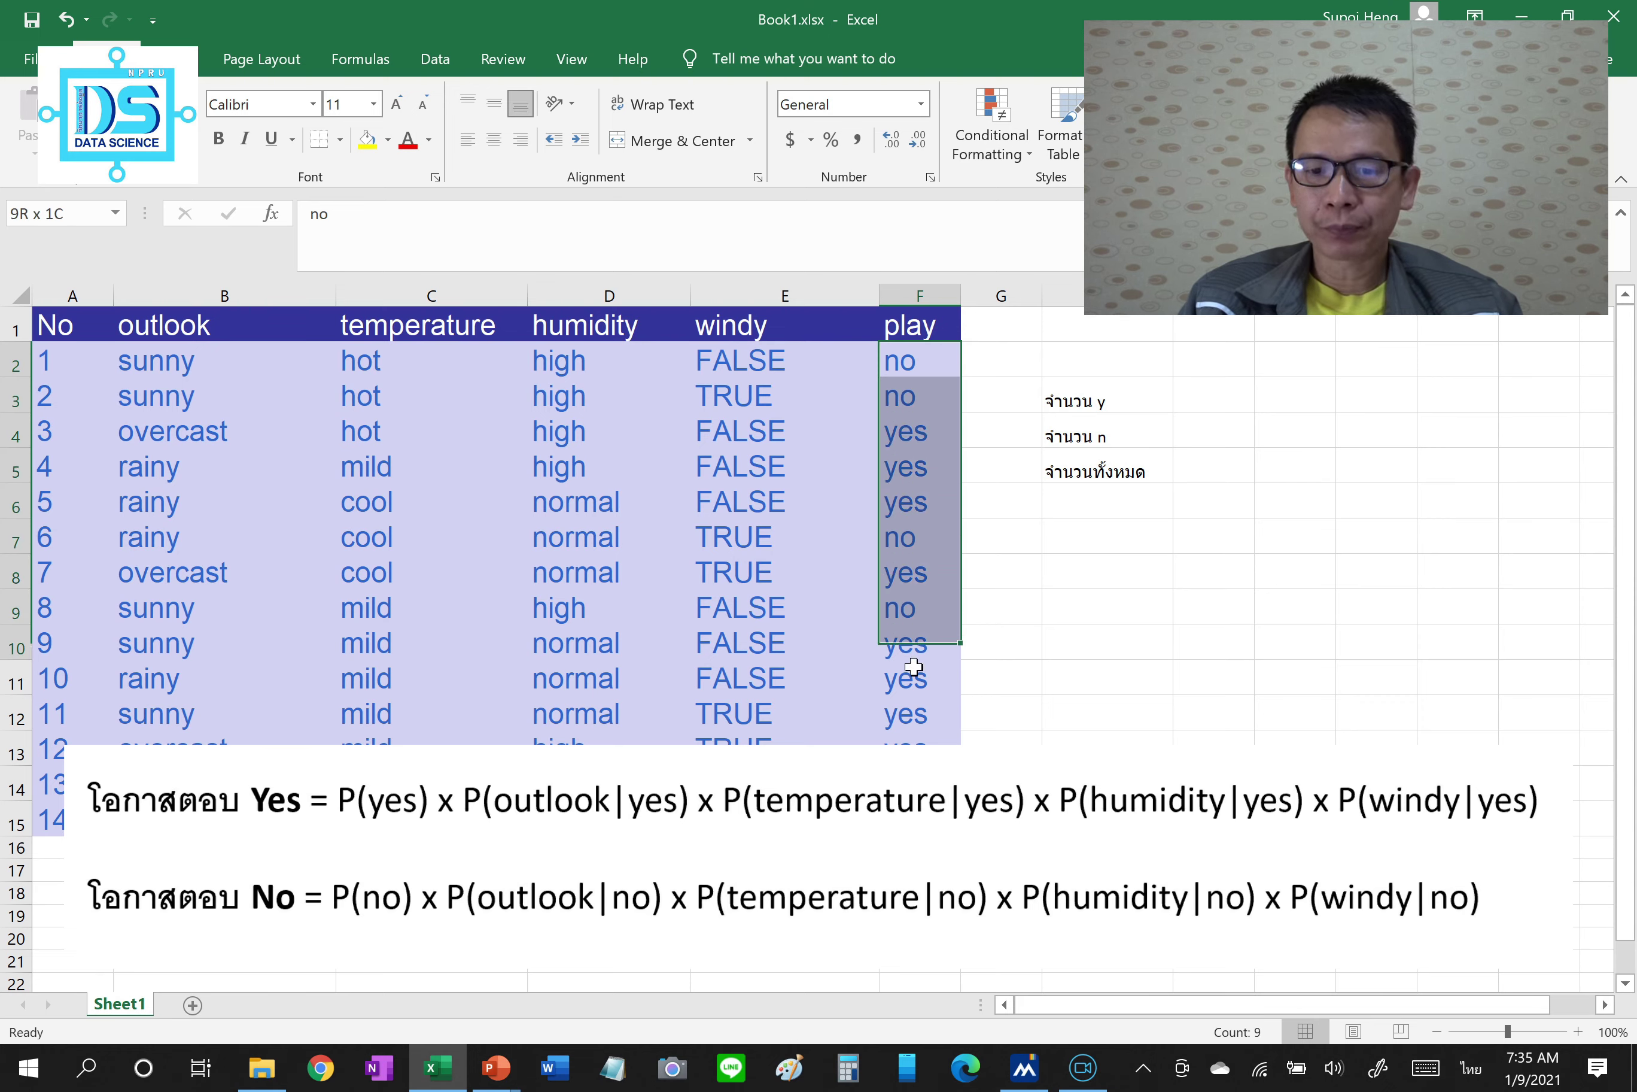
left_click_drag(914, 666, 915, 821)
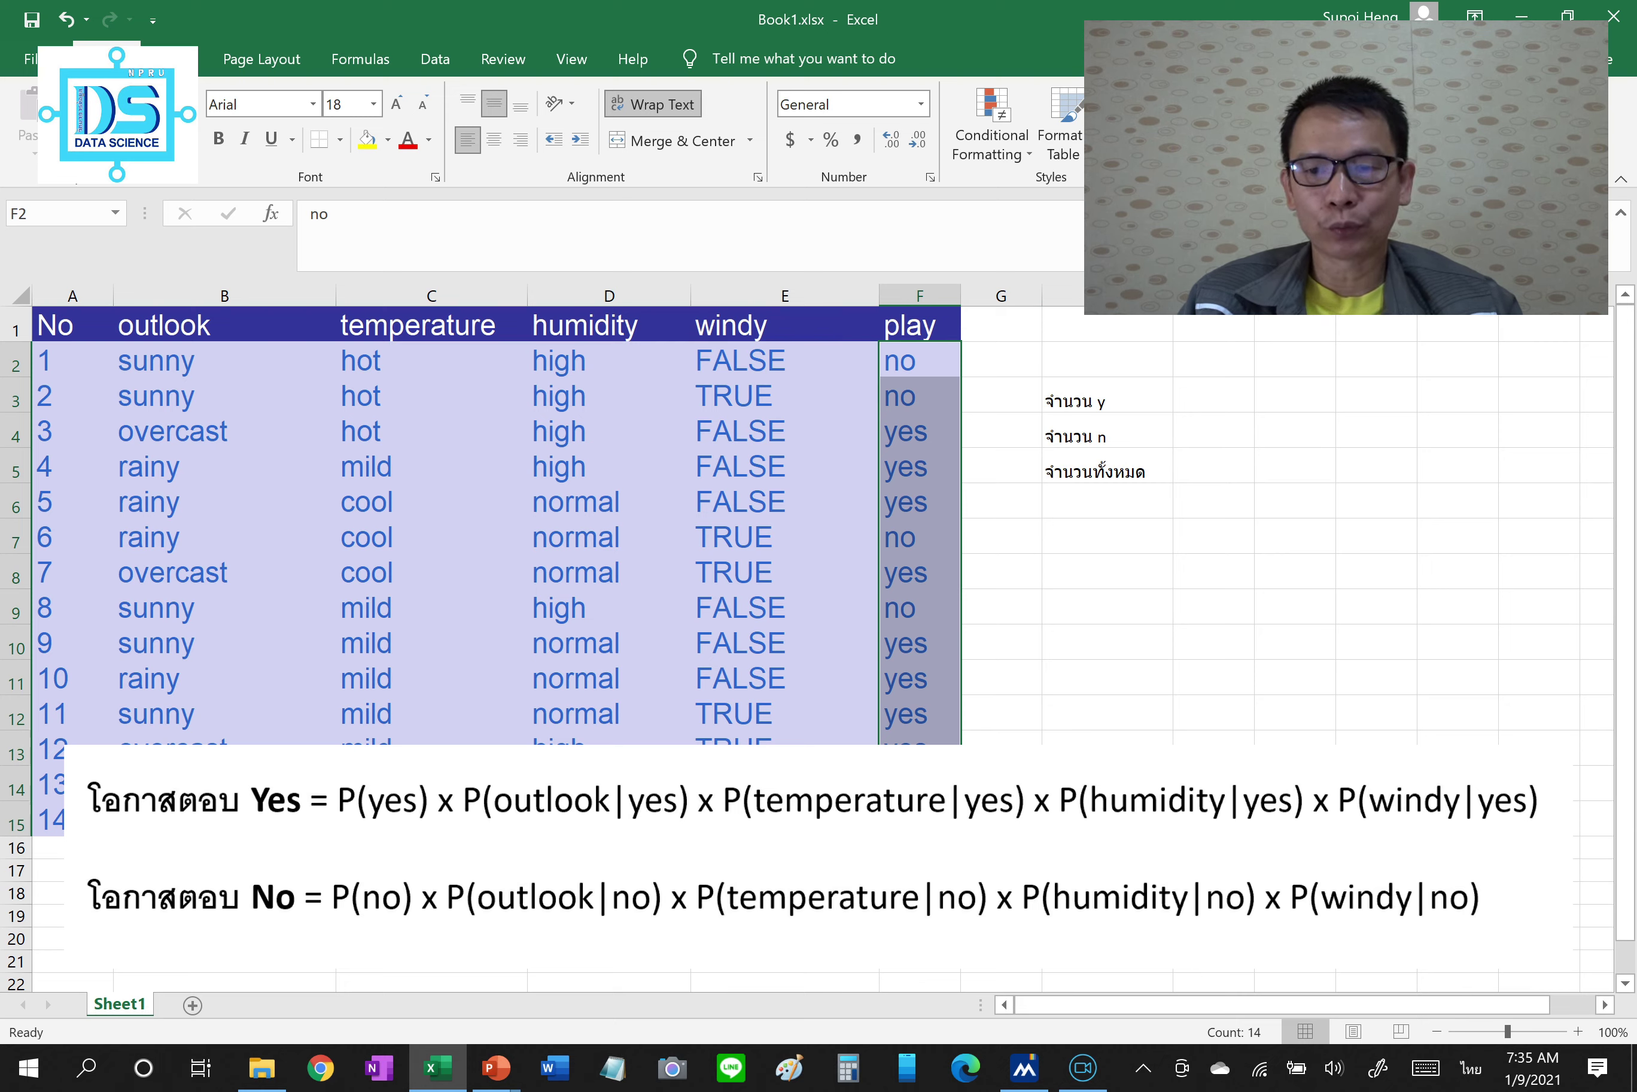
left_click(1204, 391)
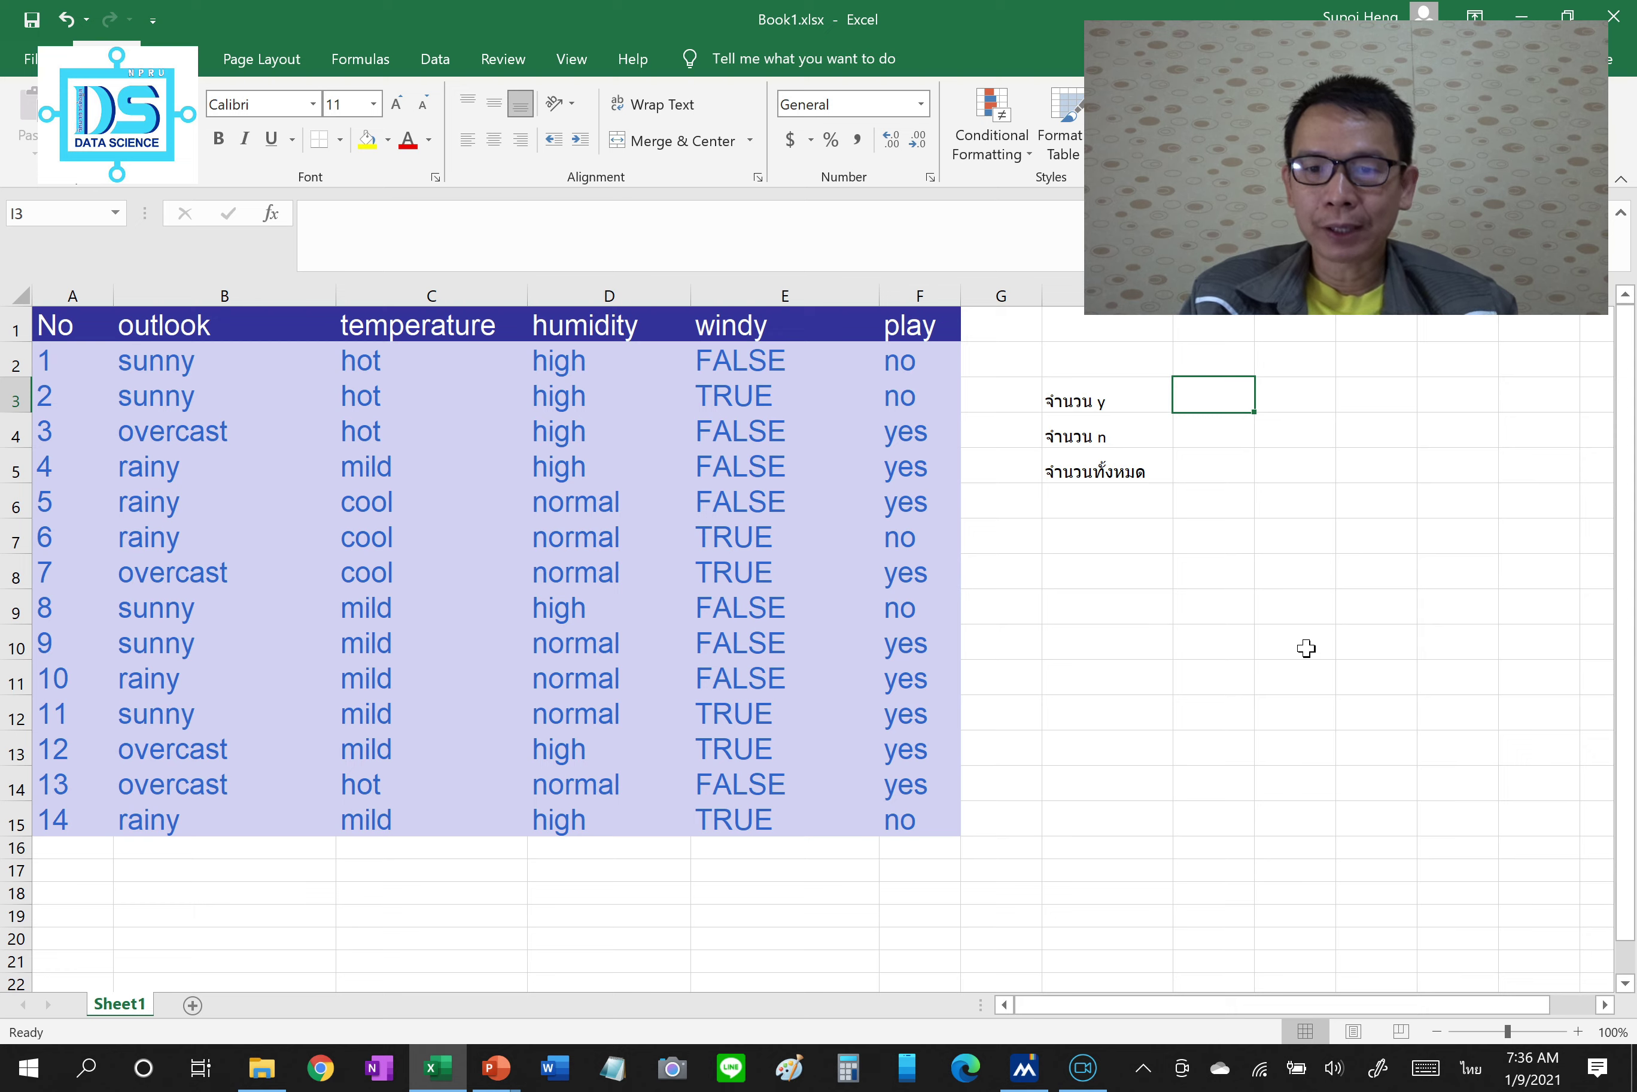
Enter =COUNTIF(F2:F15,"yes") in I3 to count the 9 yes answers
type("ช")
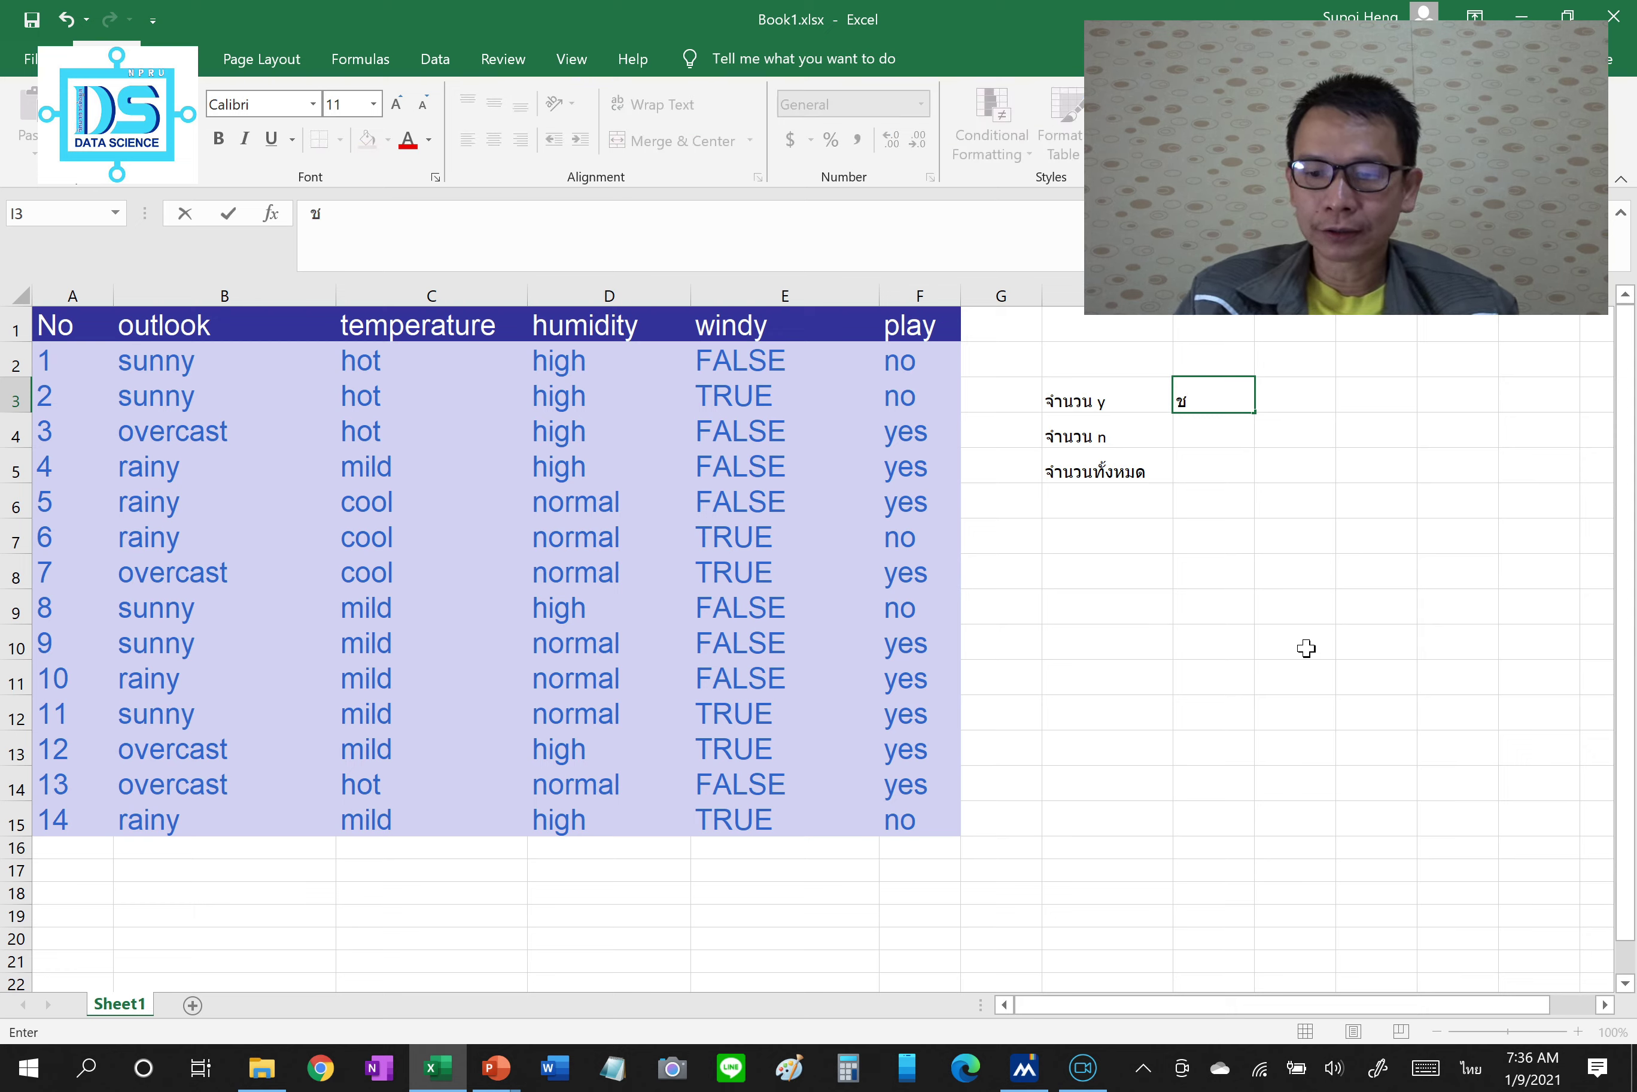
key("BackSpace")
key("grave")
type("=cou")
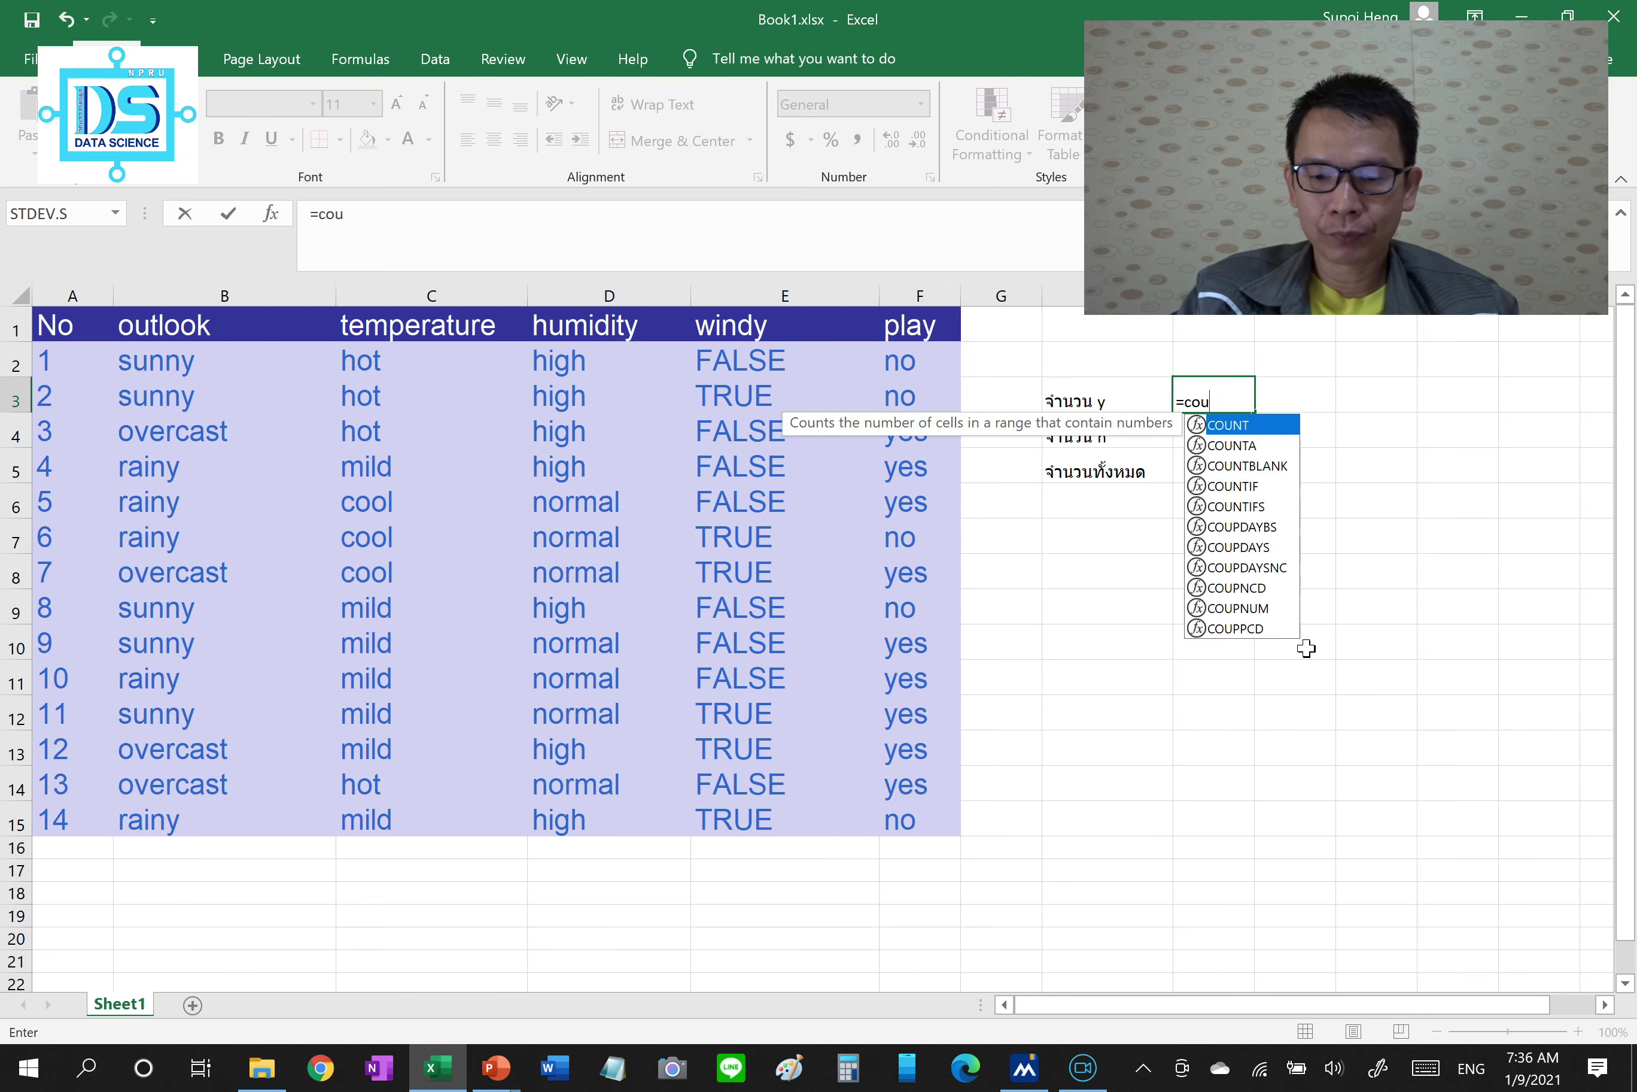
type("ntfi")
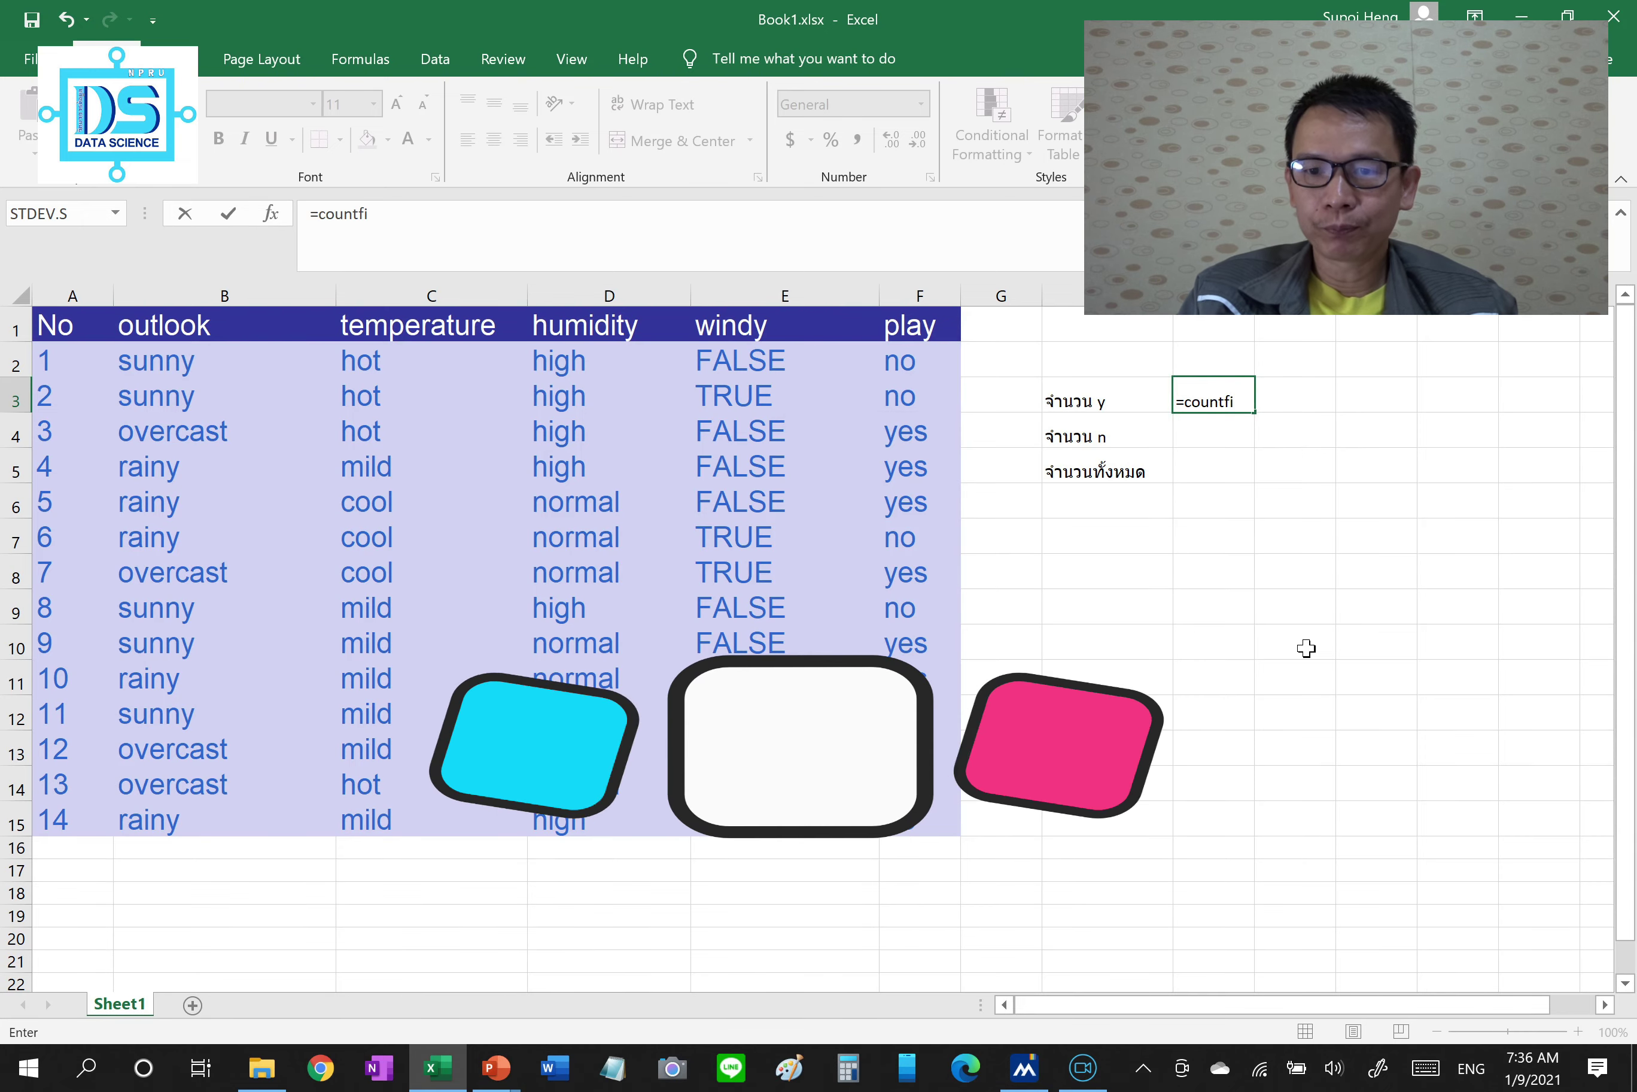
key("BackSpace")
key("BackSpace")
type("if(")
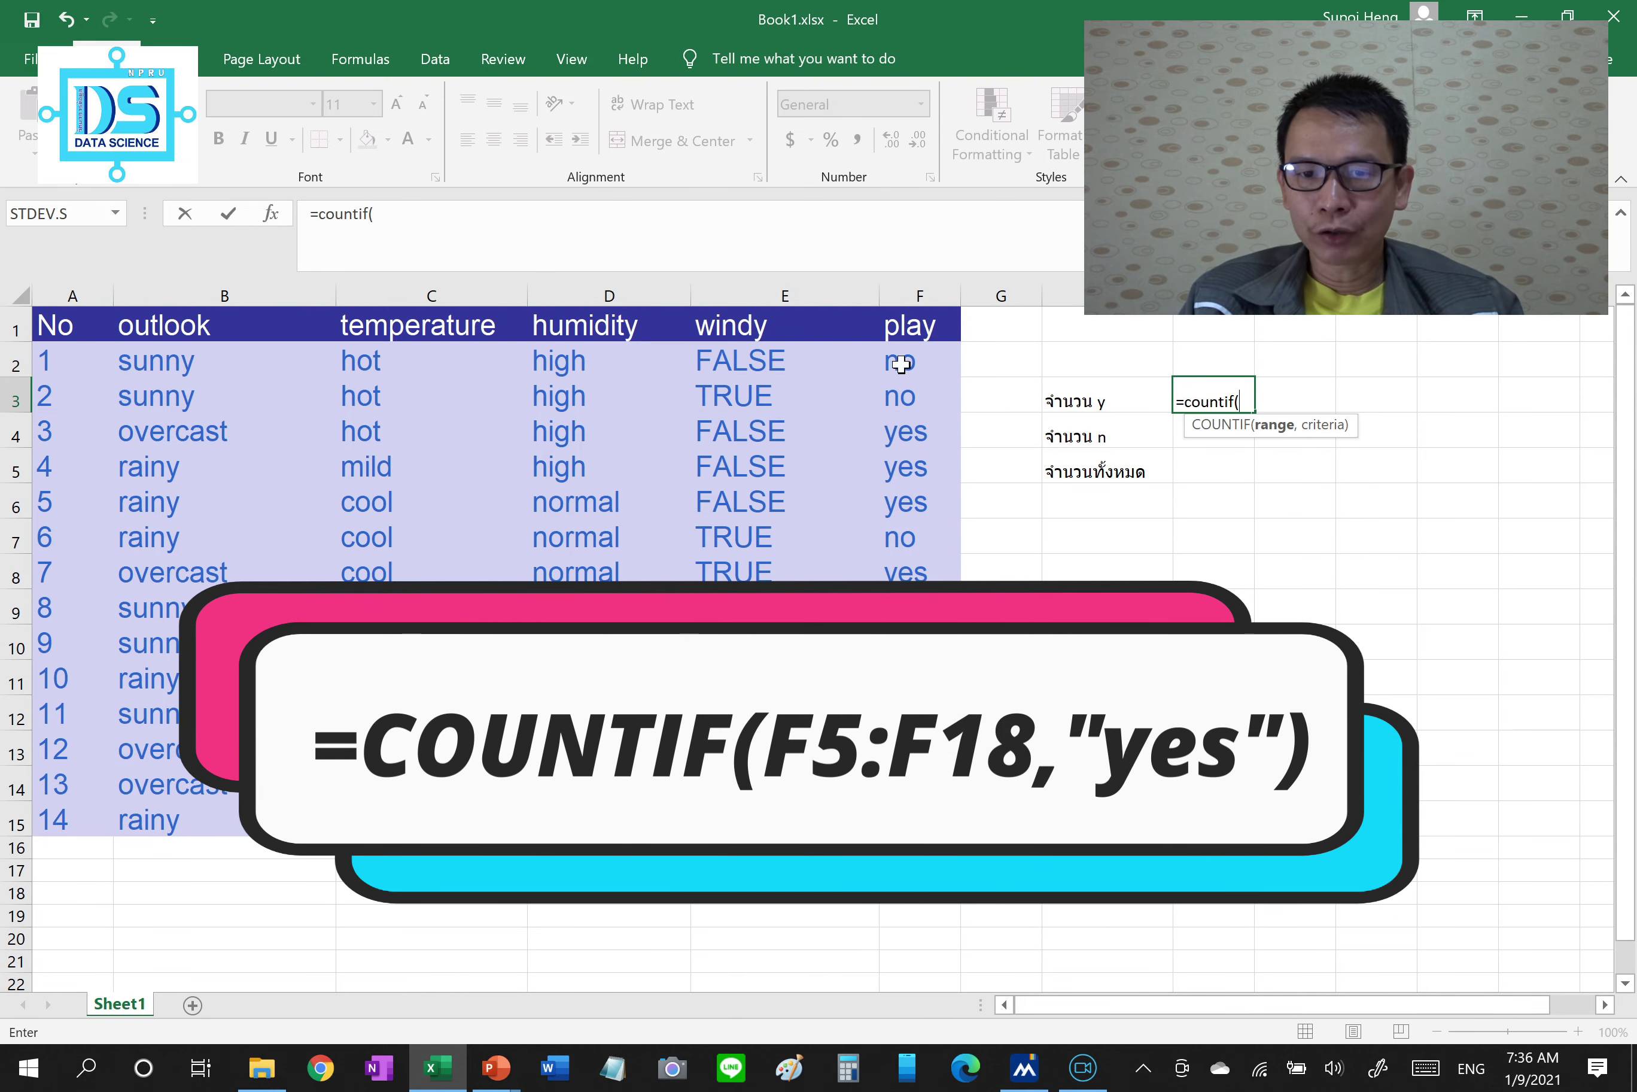
left_click_drag(898, 363, 909, 820)
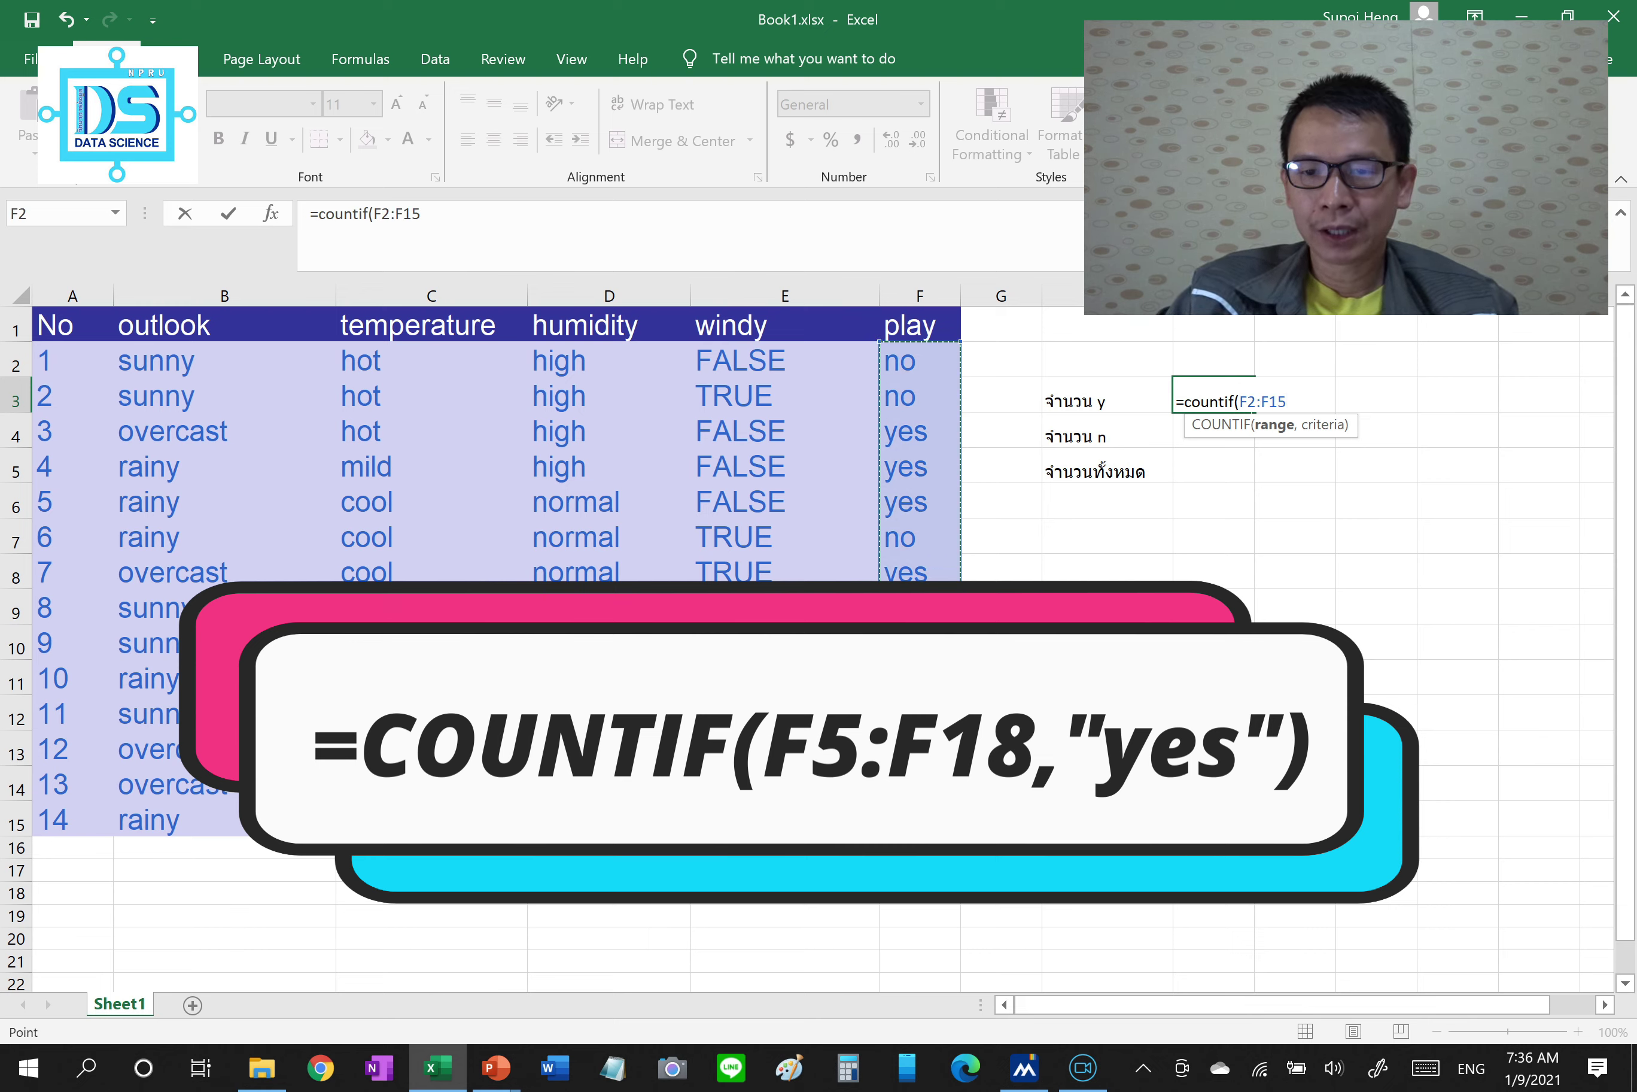
type(",")
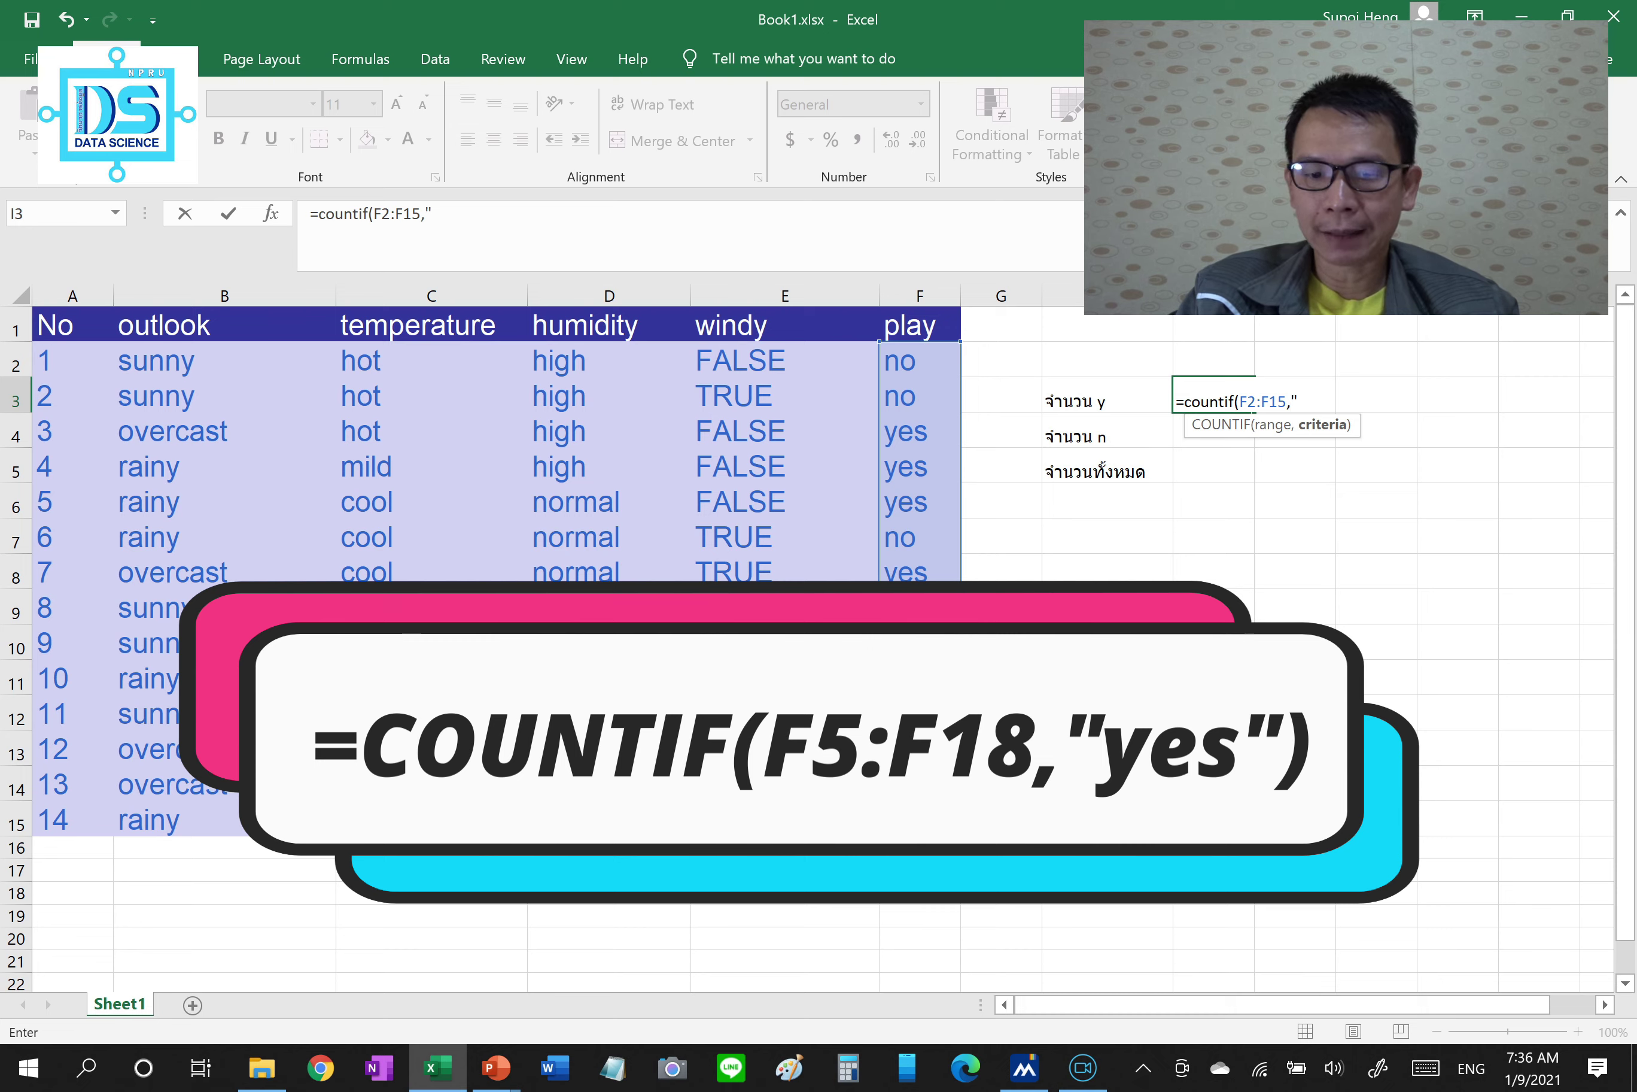
type("\"yes")
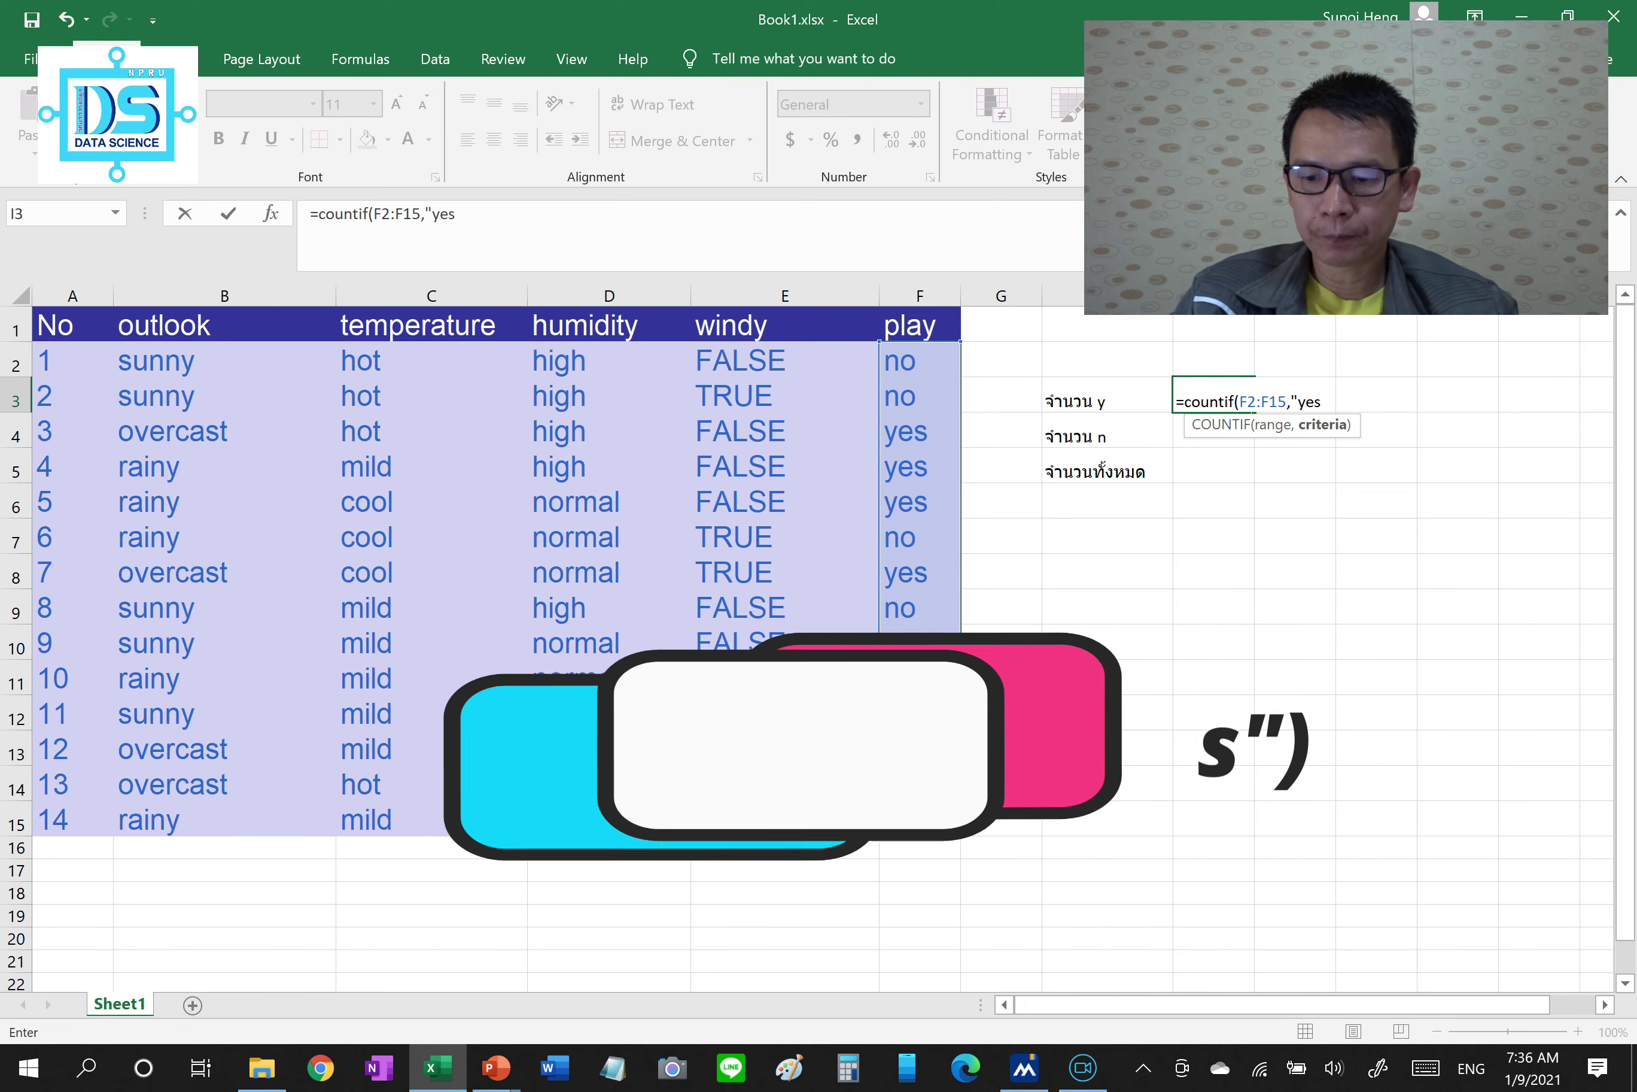
type("\"")
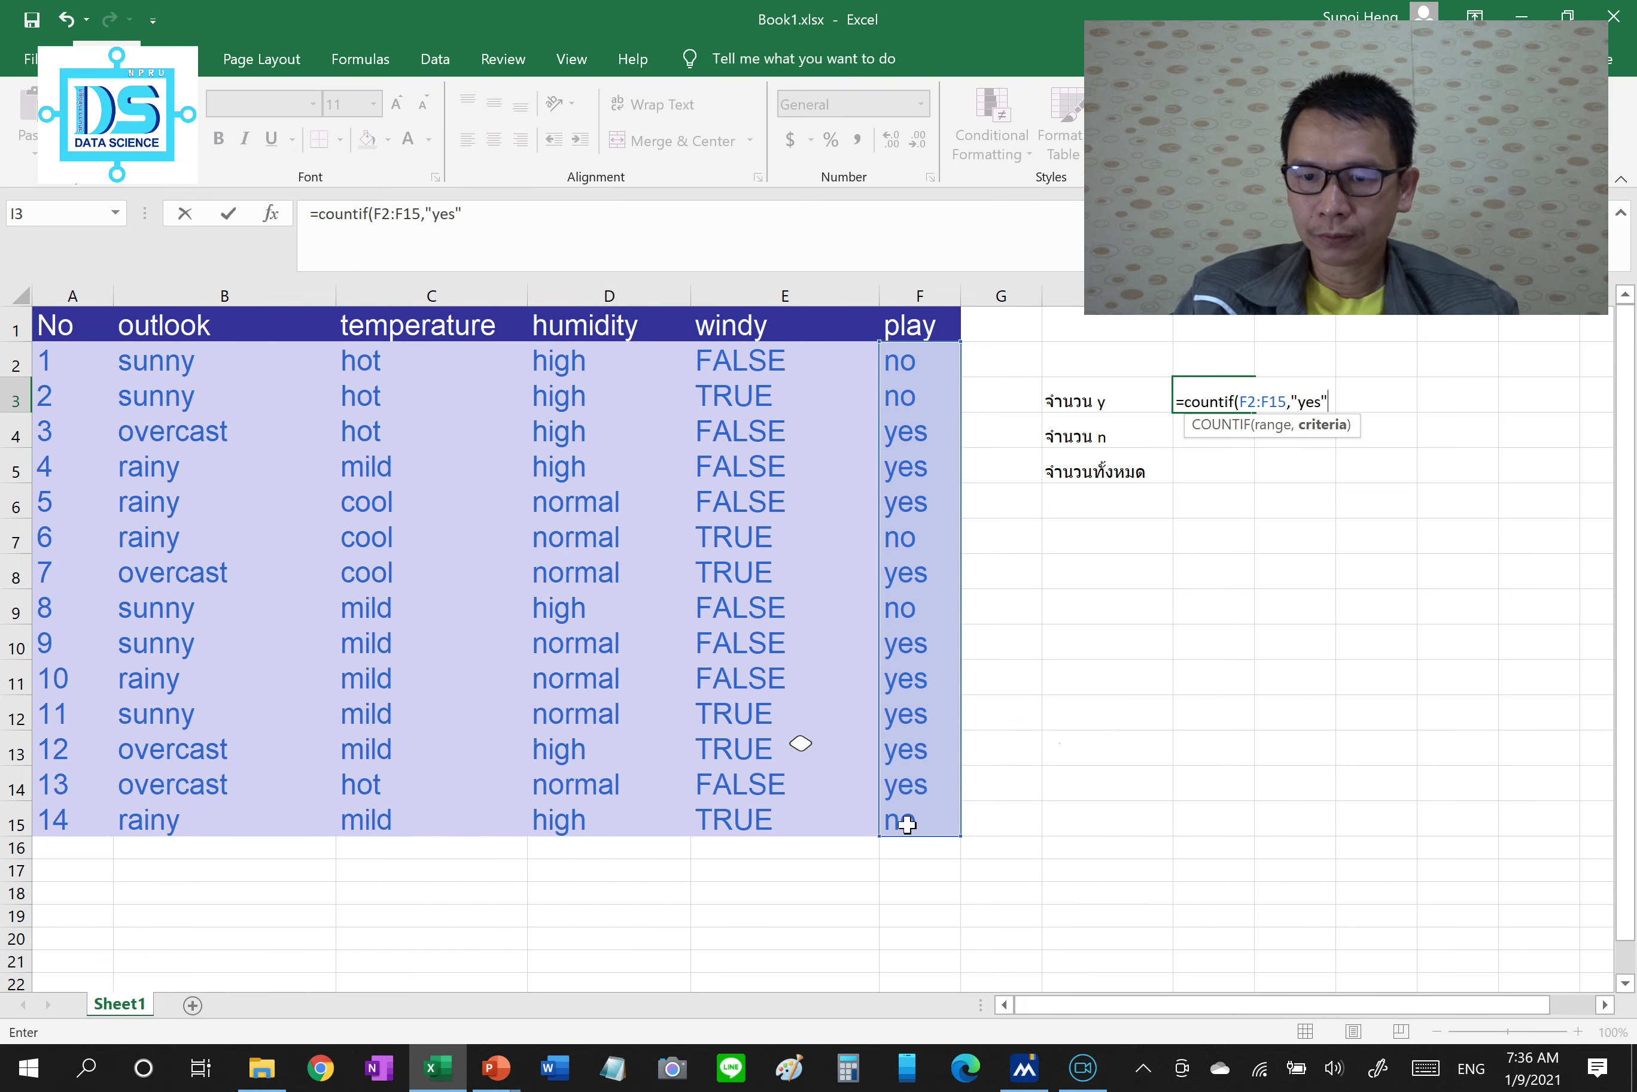
type(")")
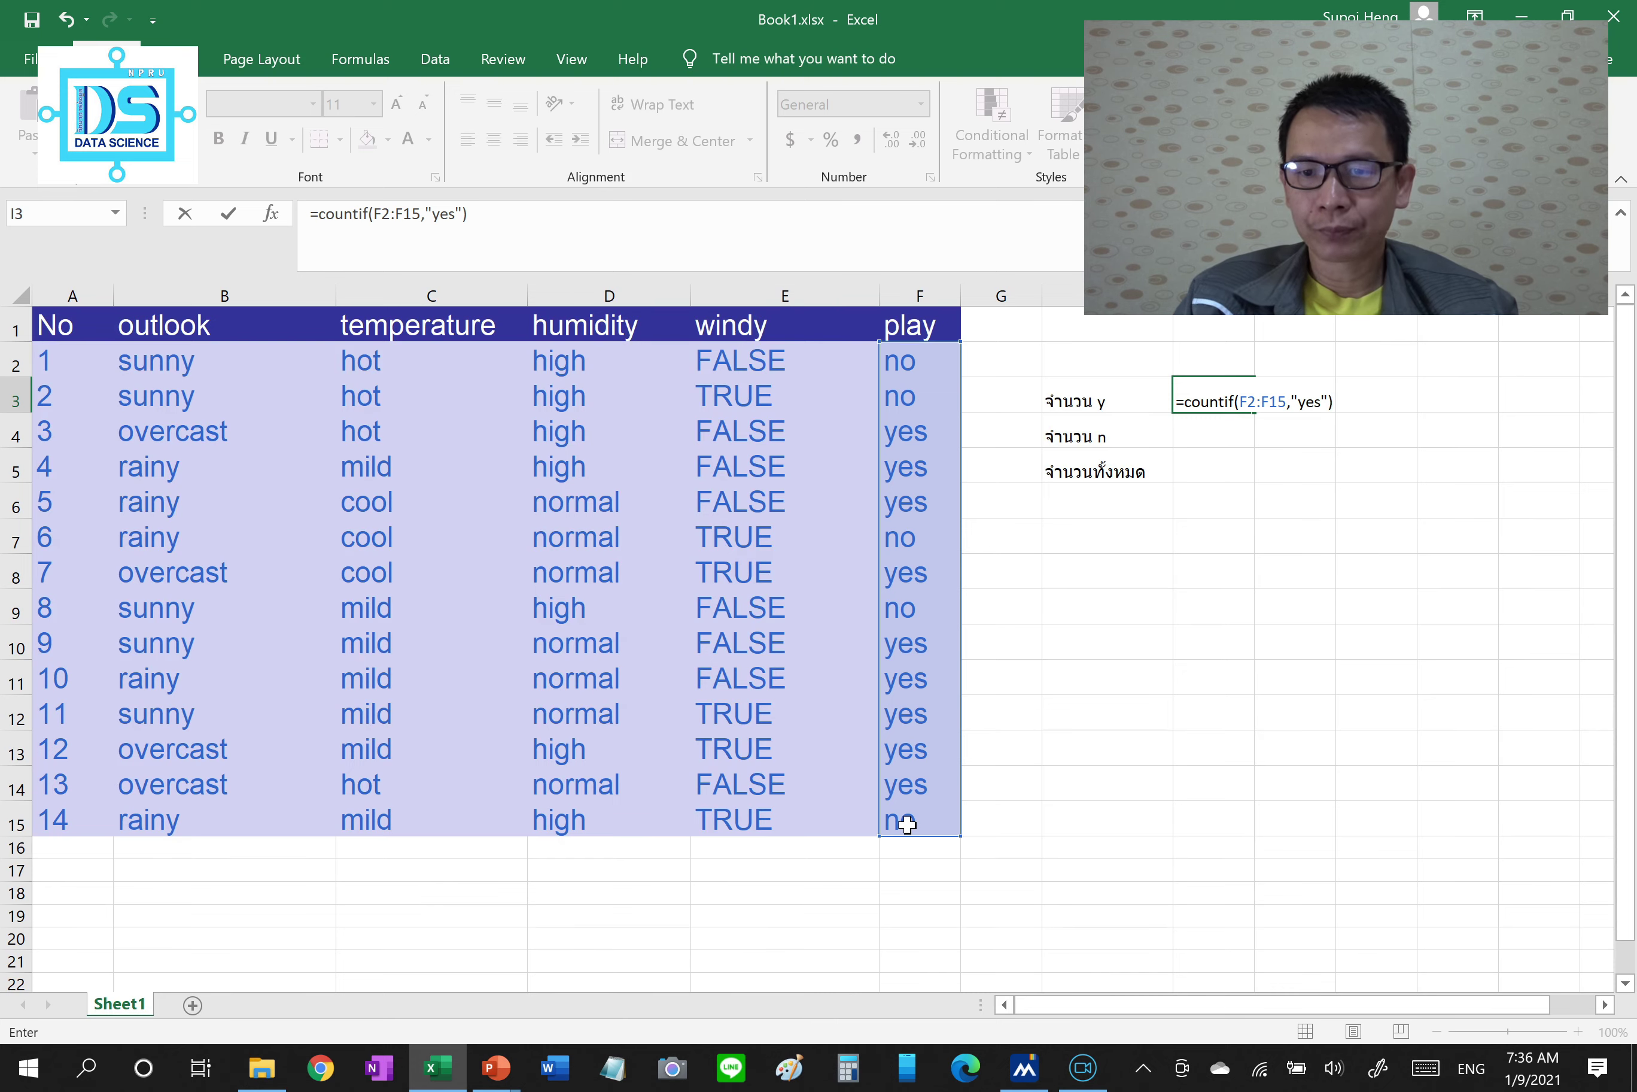
key("Return")
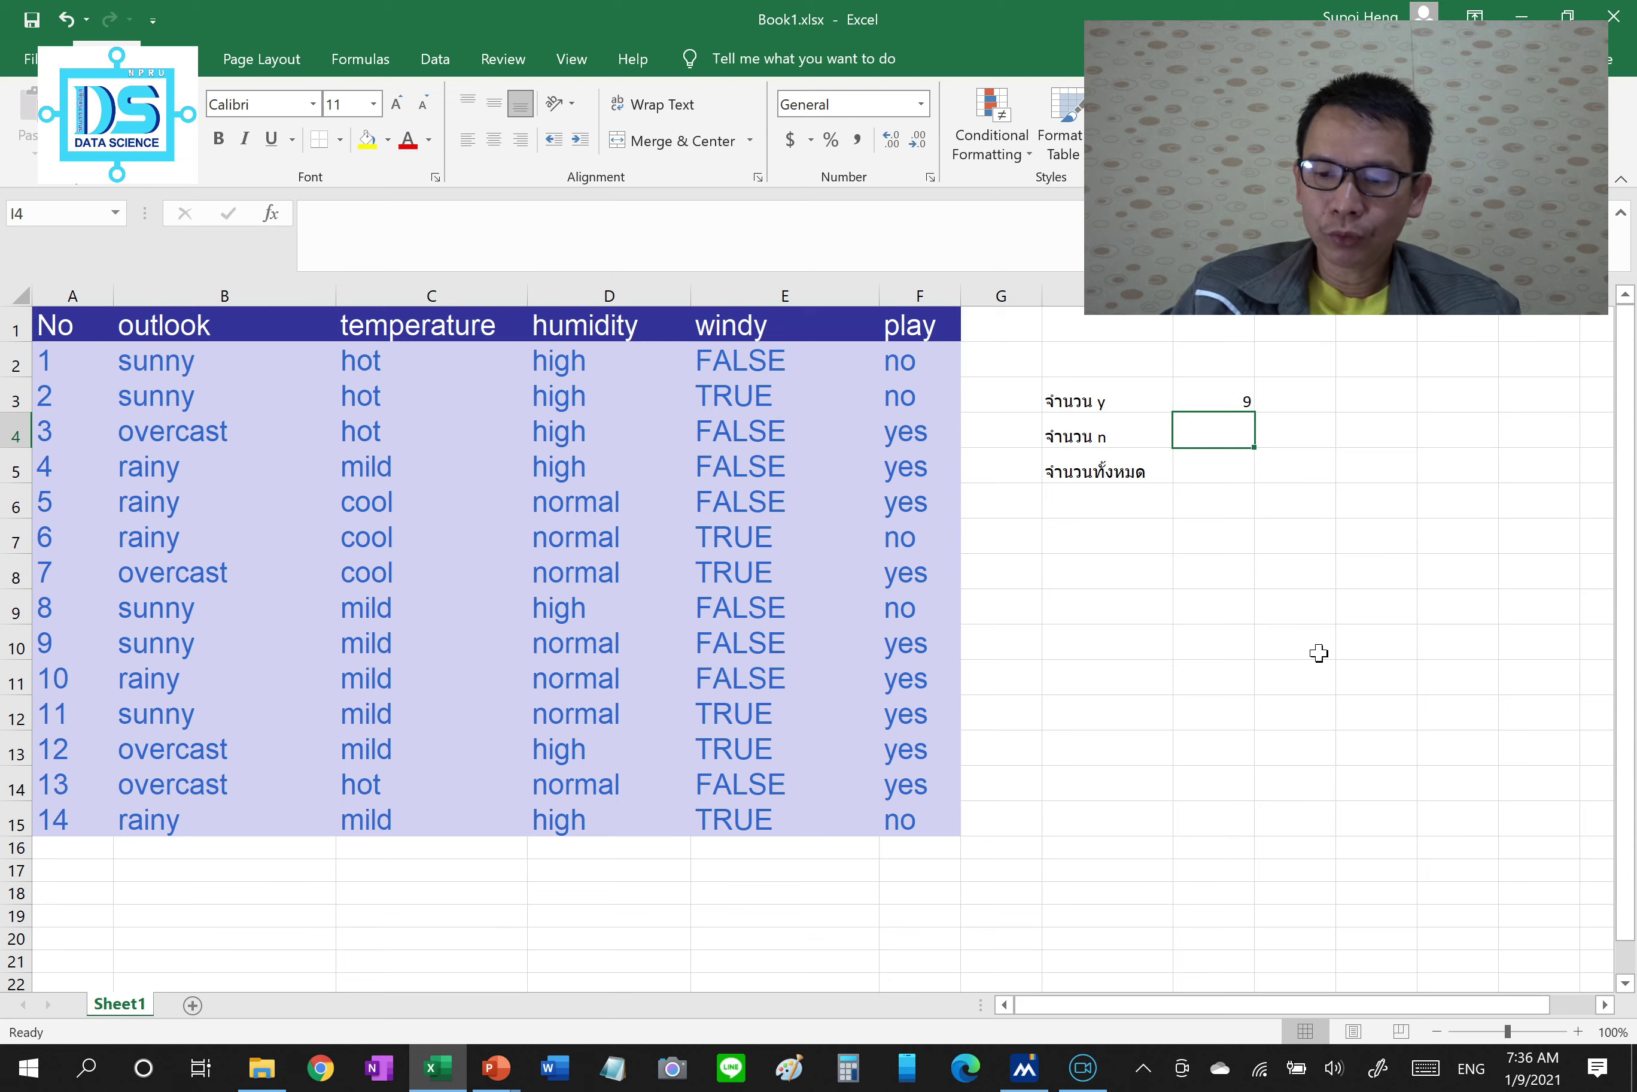
Enter =COUNTIF(F2:F15,"no") in I4, returning 5 no answers
type("=co")
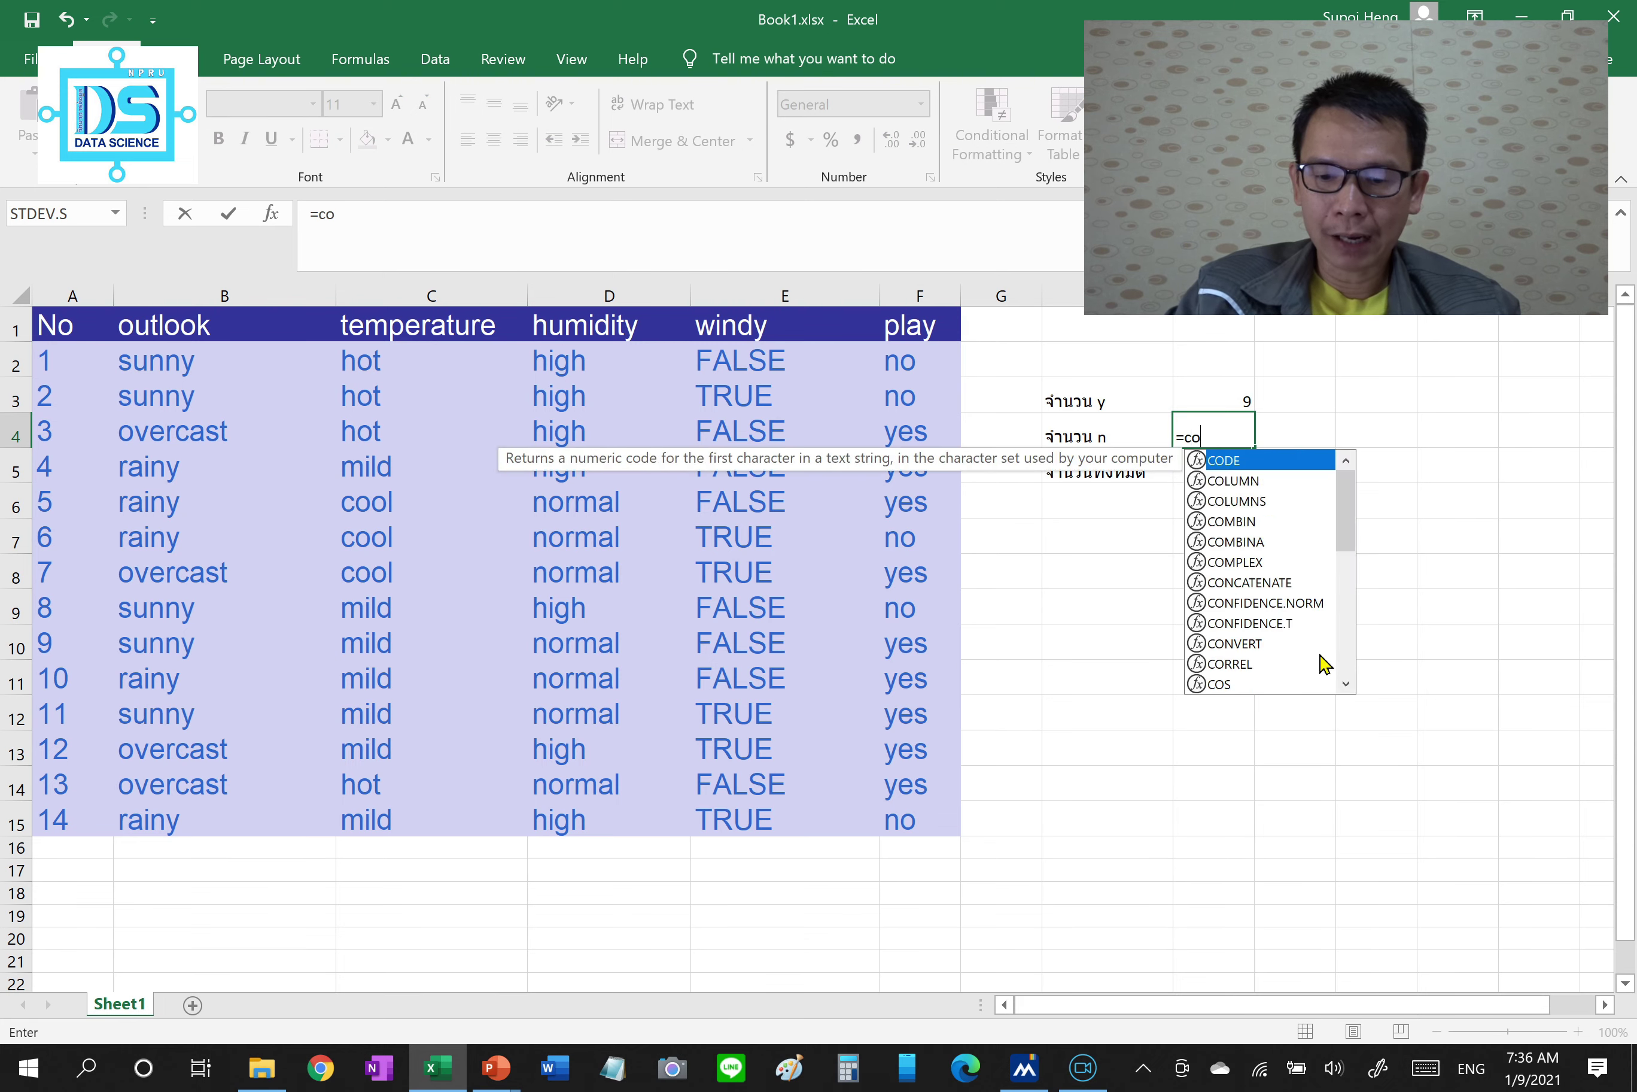
type("un")
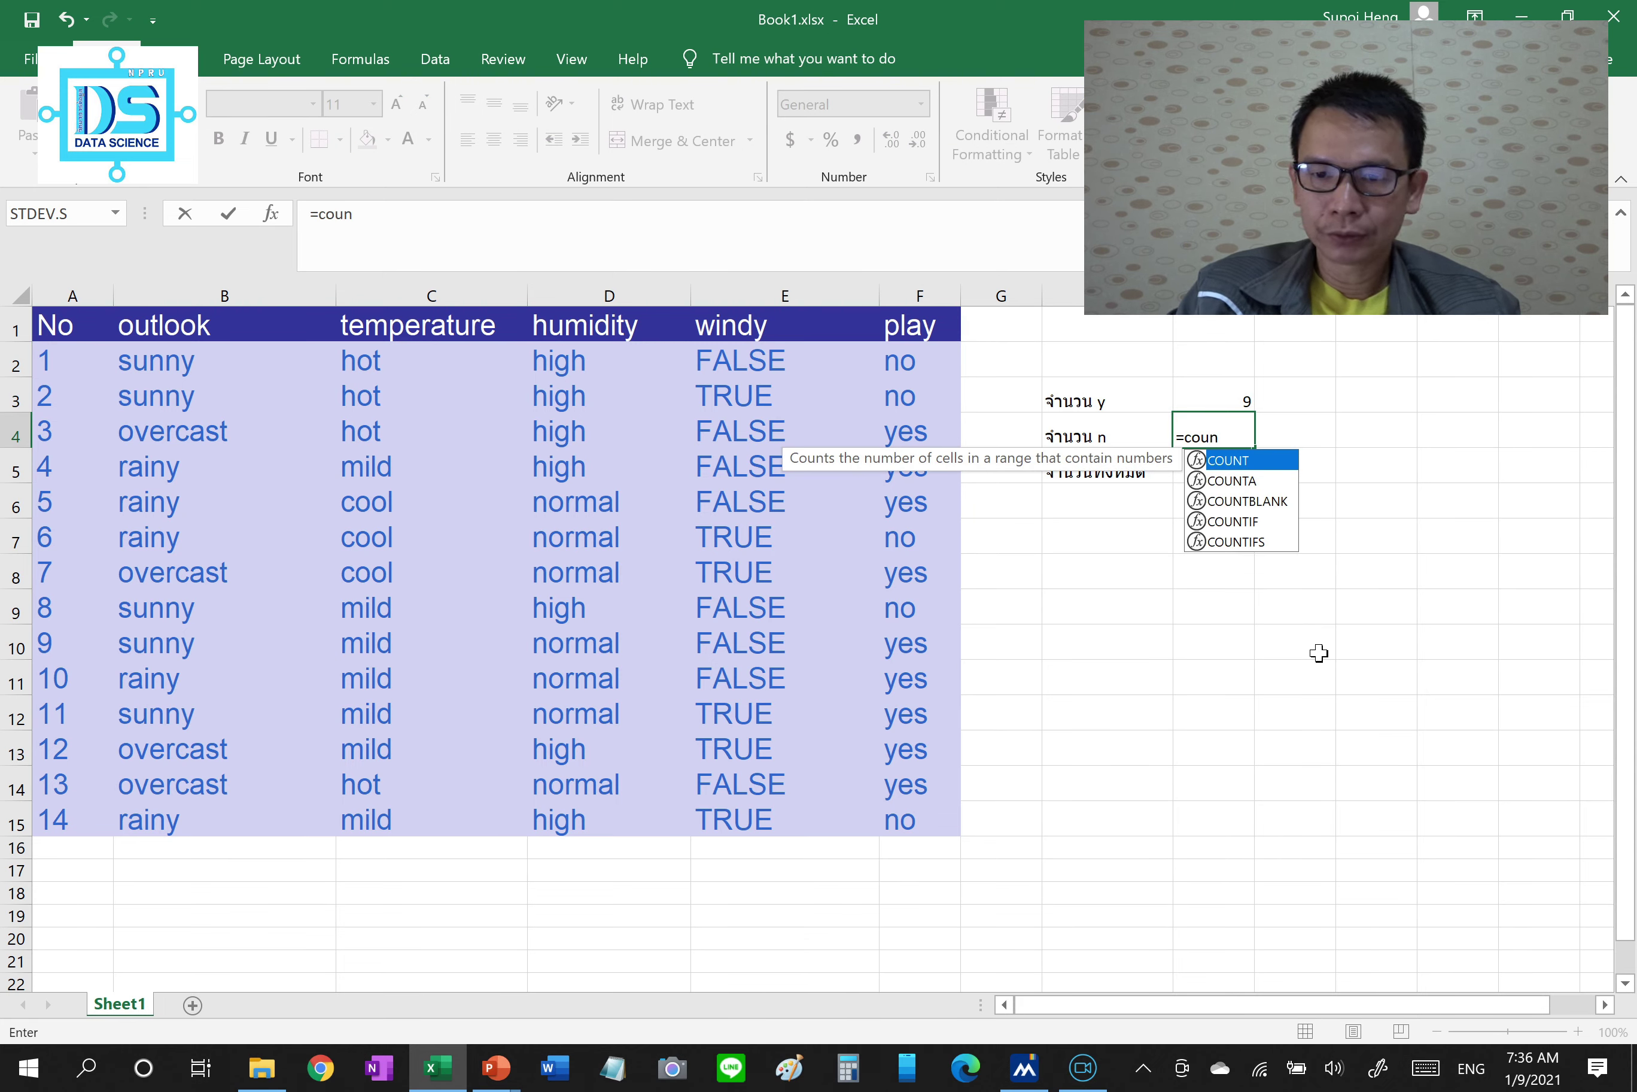
type("tif")
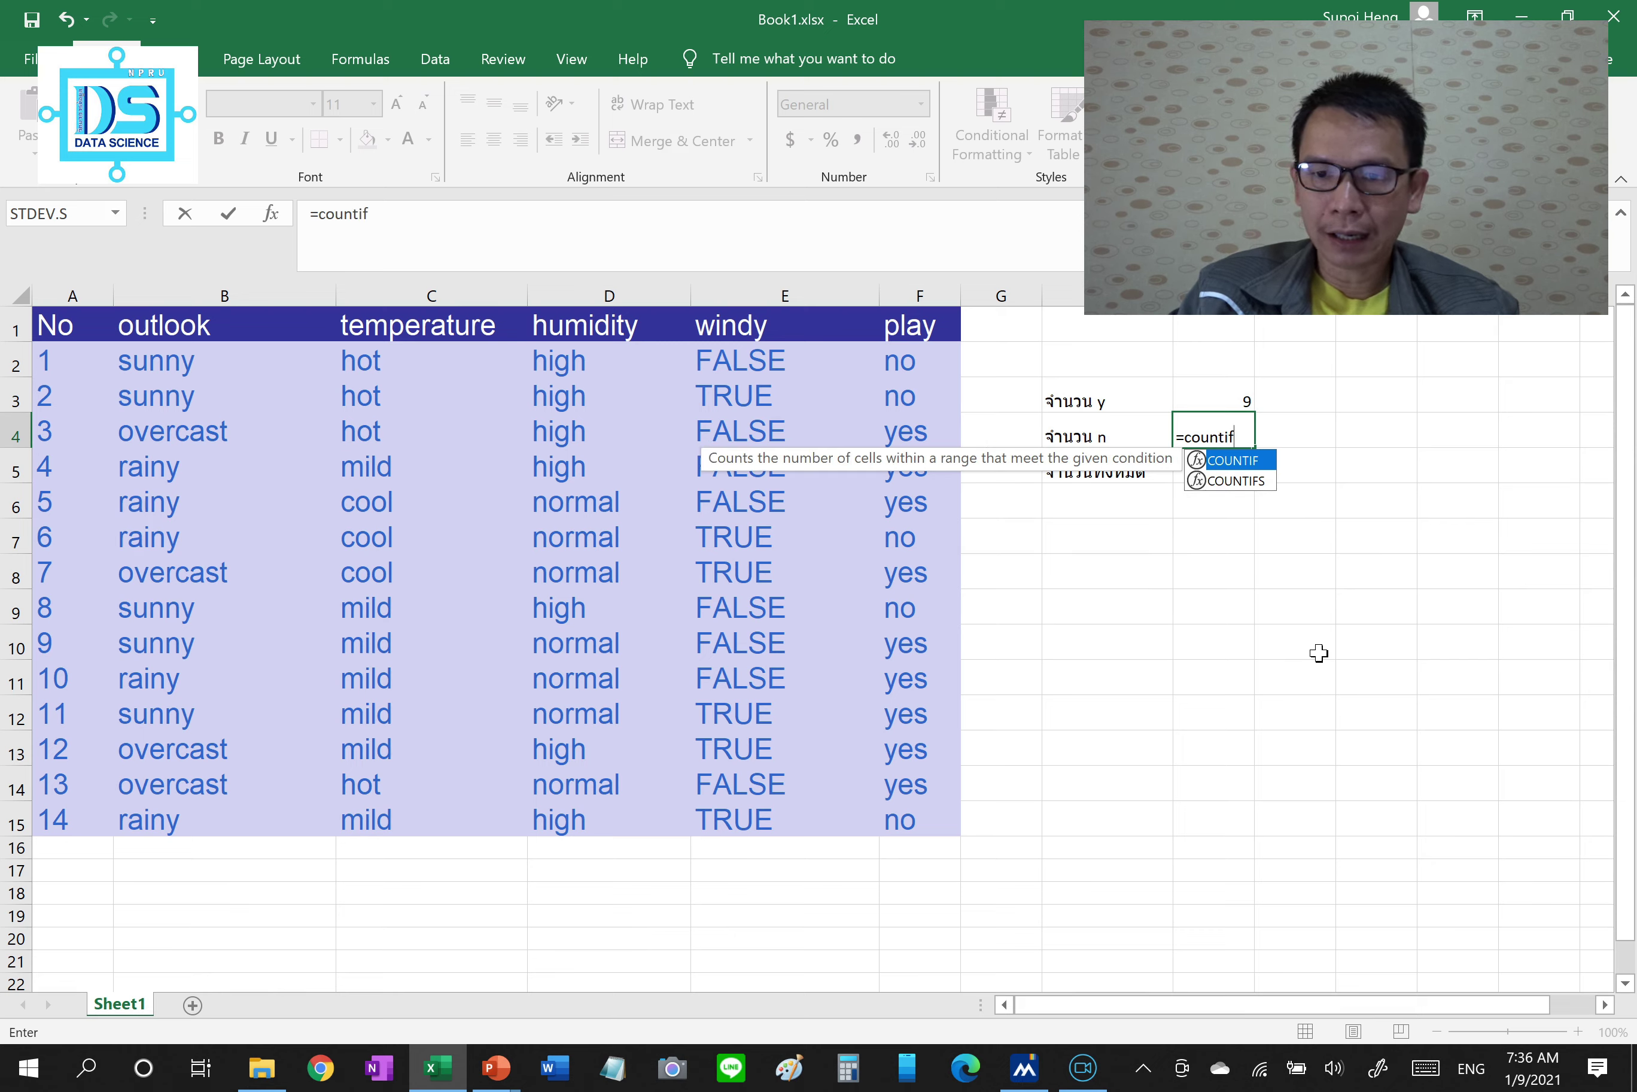
type("(")
key("BackSpace")
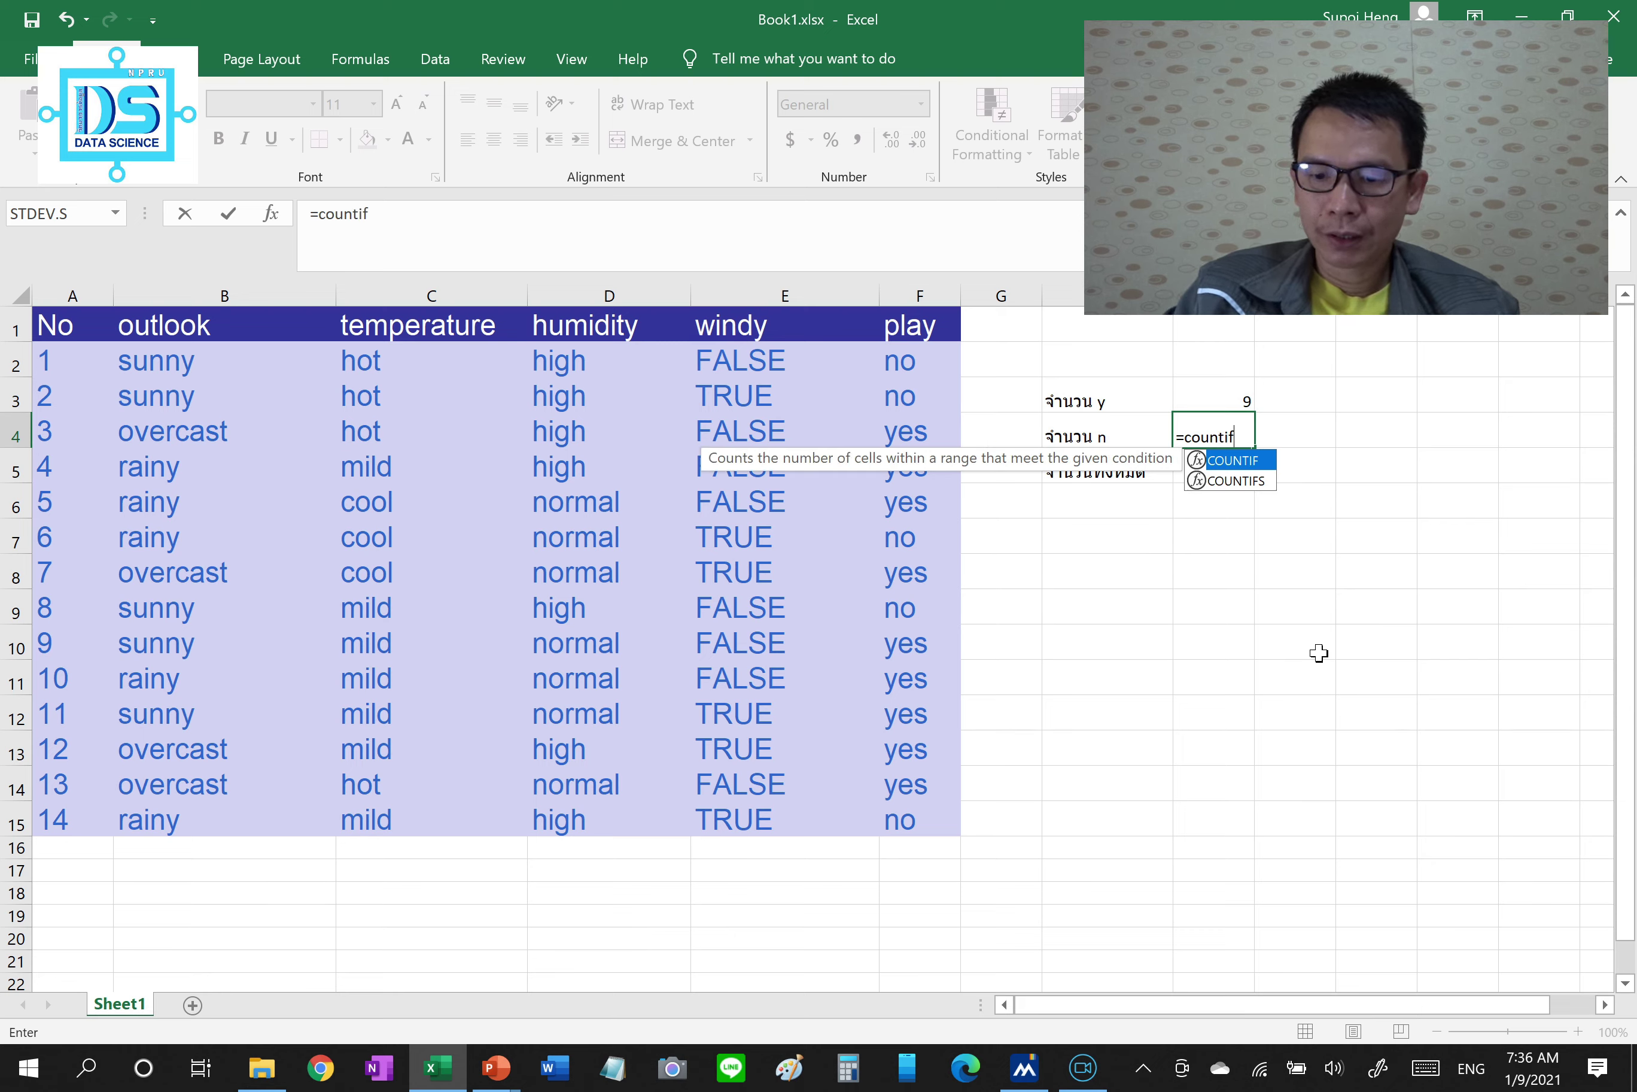
type("(")
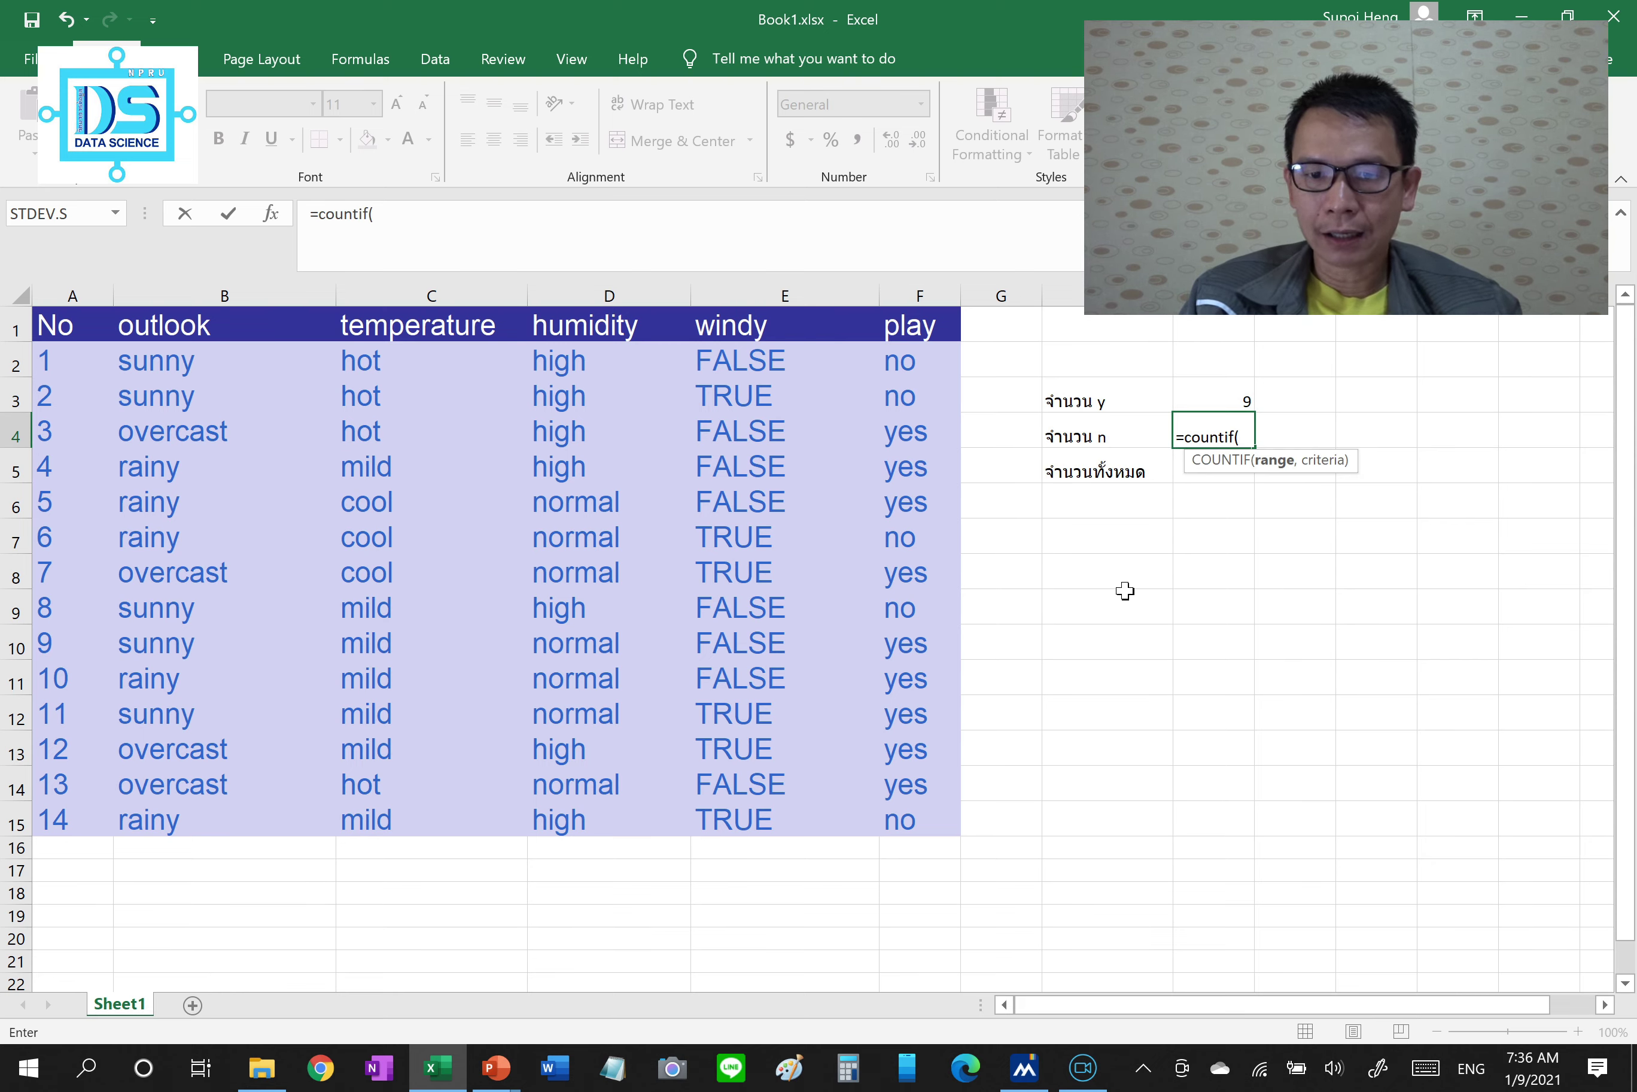
left_click_drag(898, 361, 891, 822)
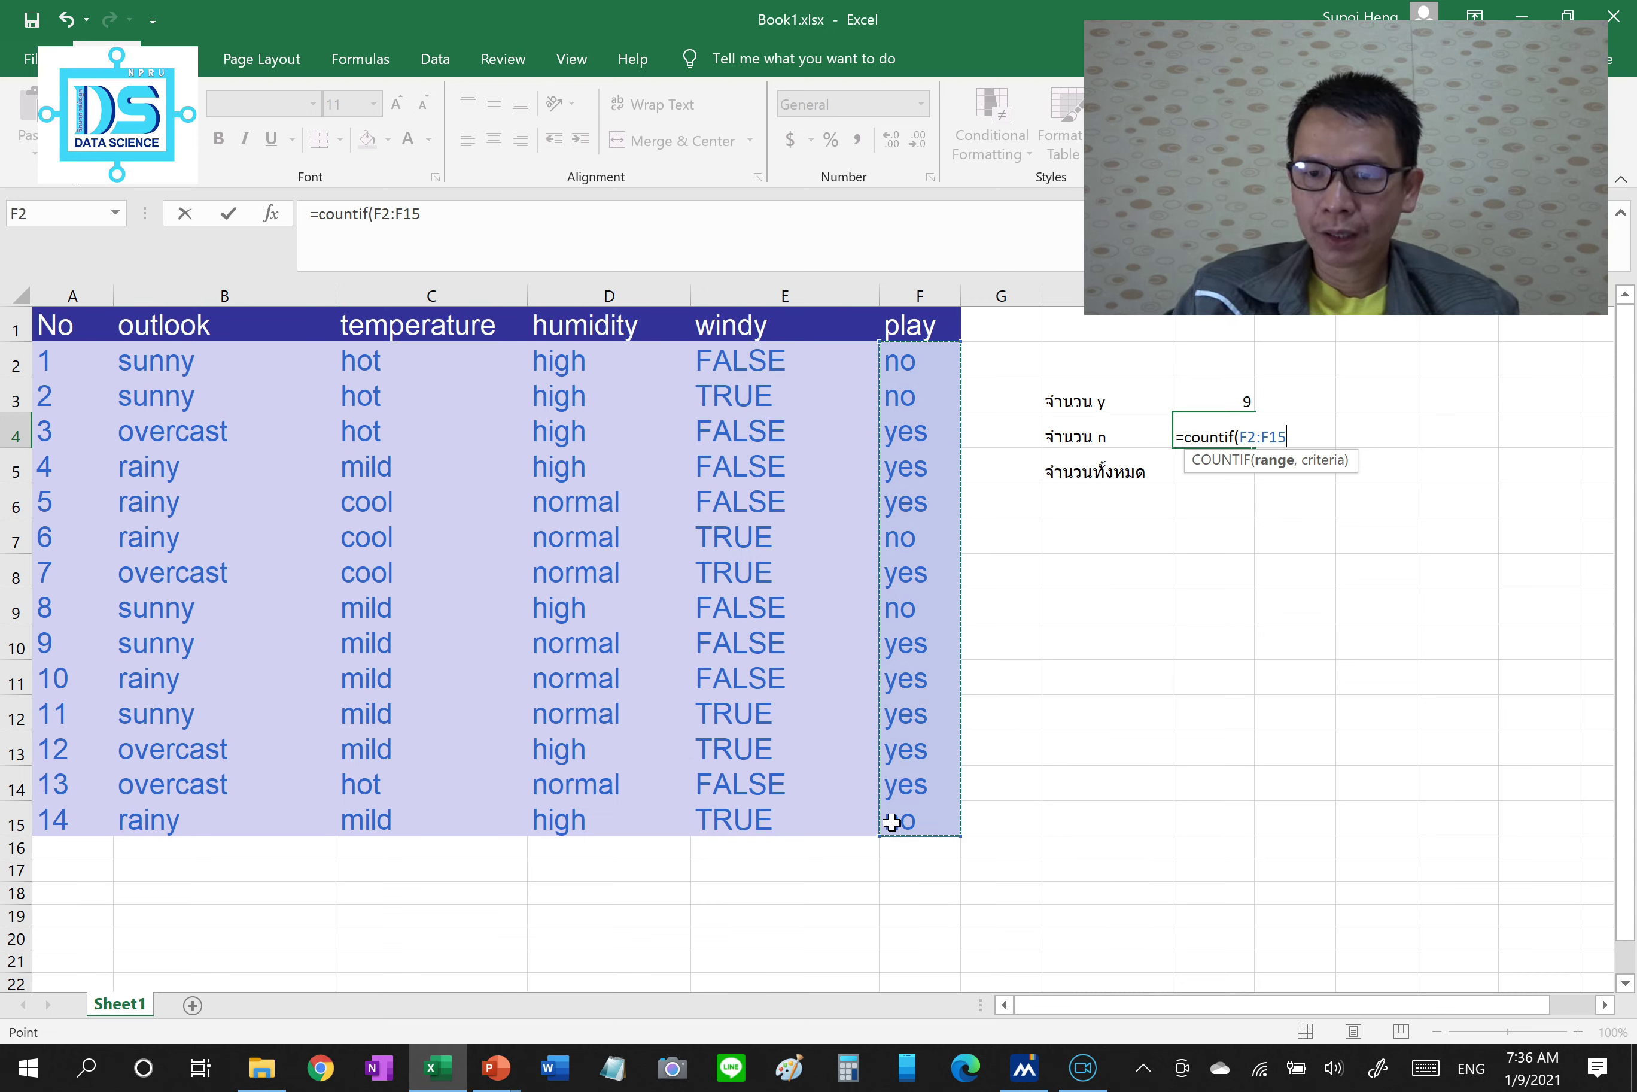
type(",")
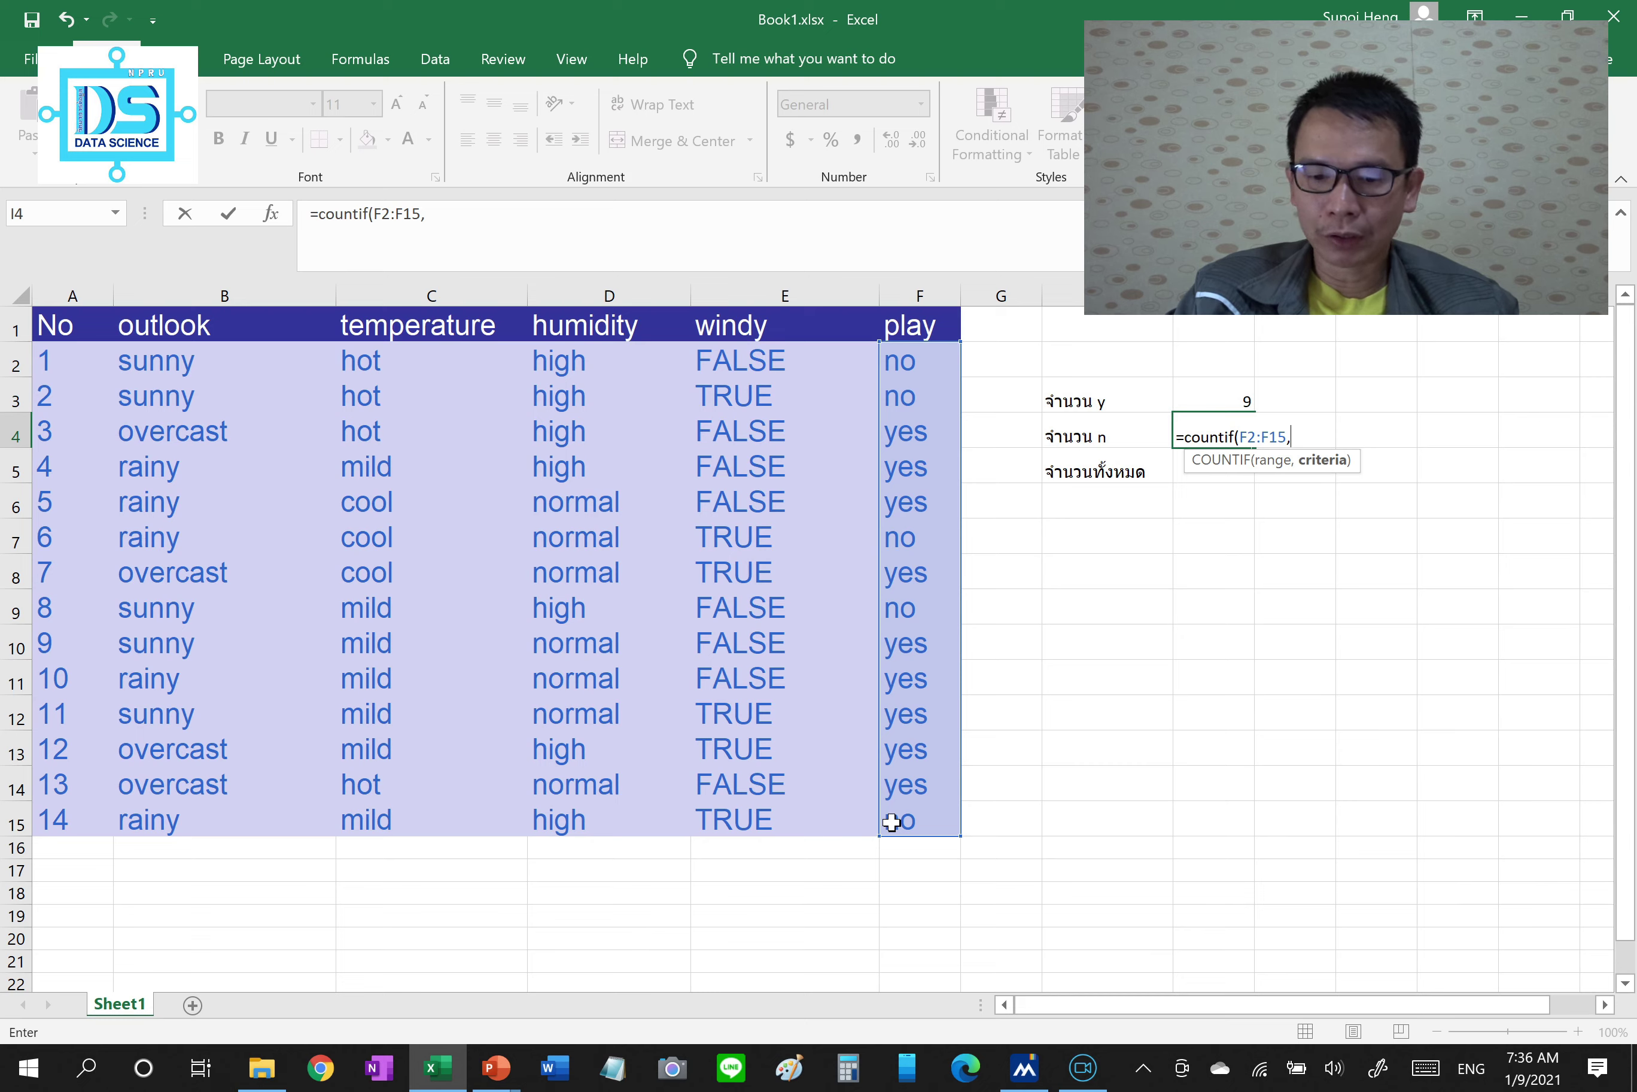
type("\"no")
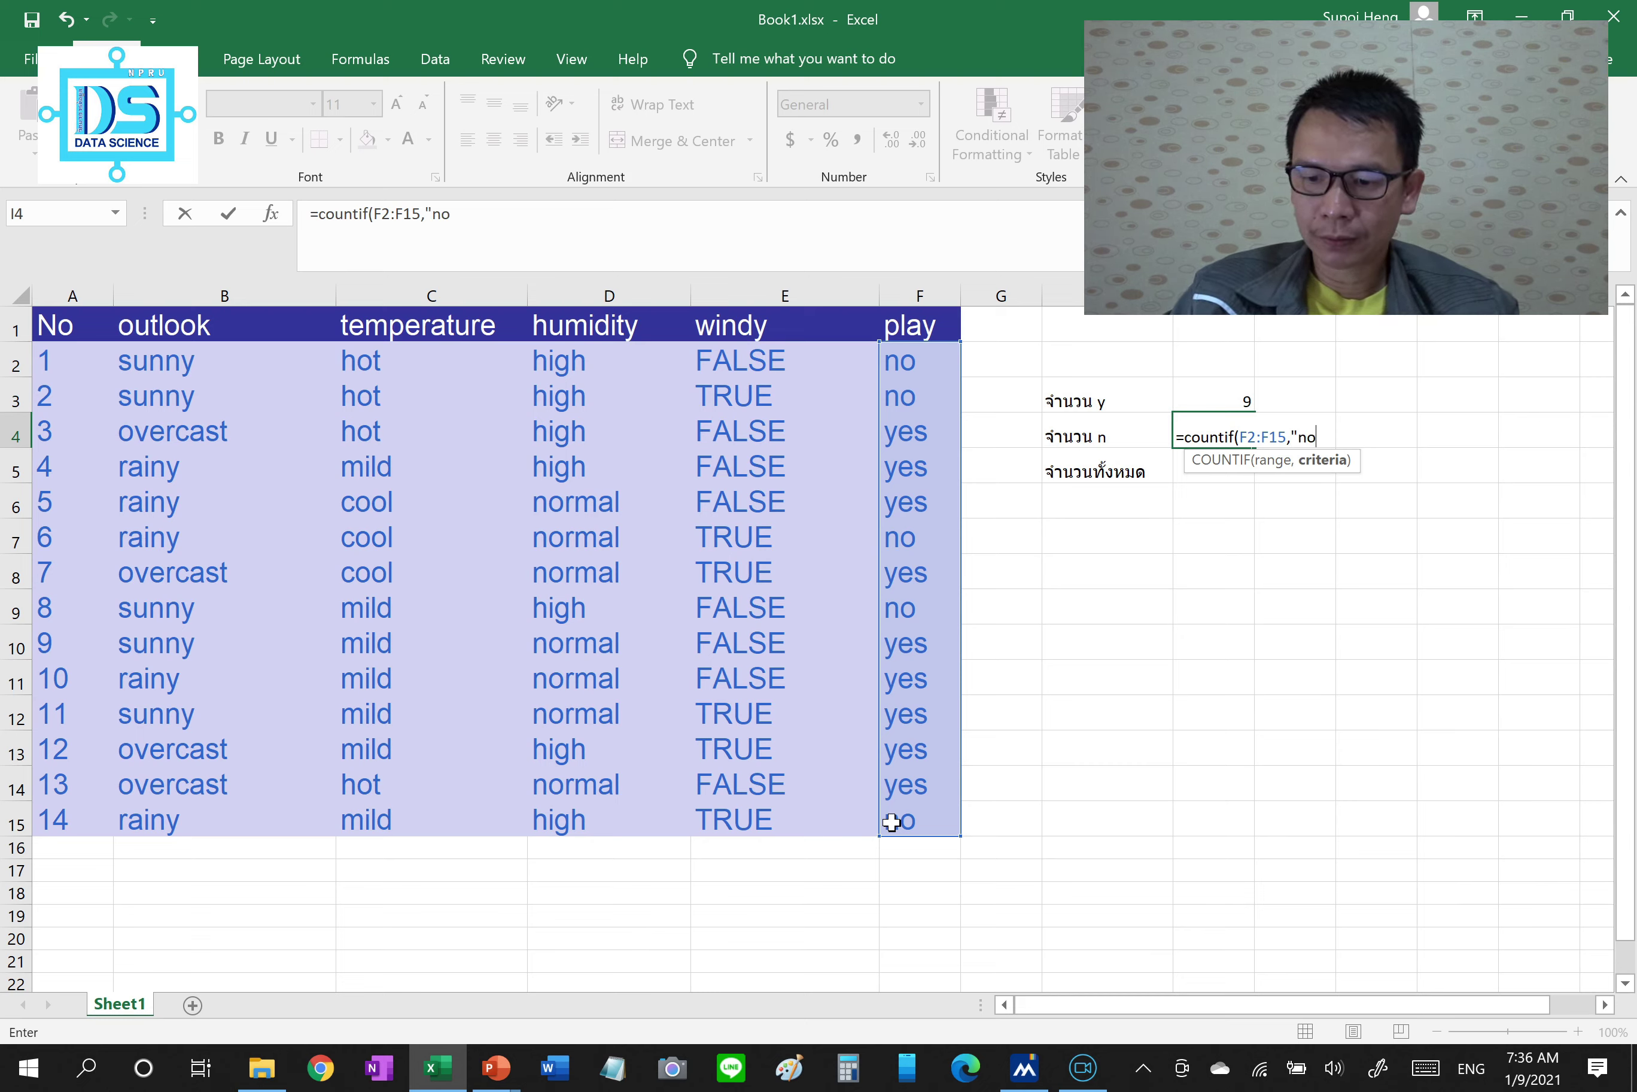
type("\"")
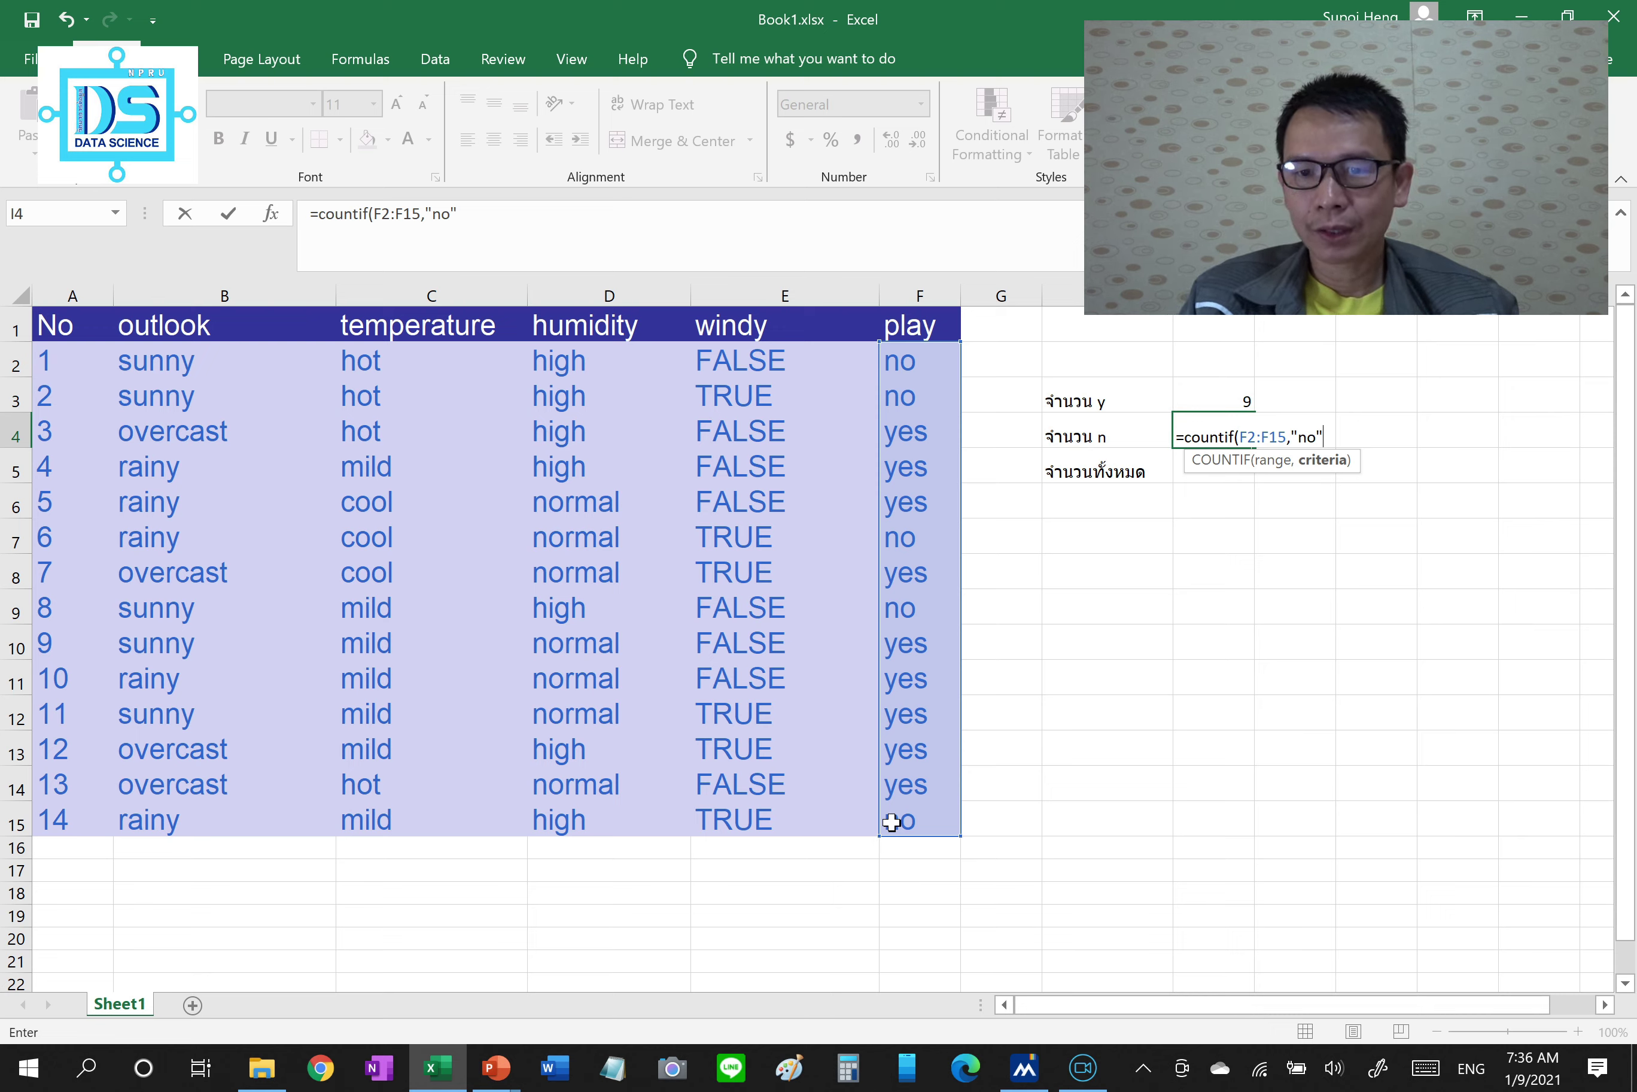
key("Return")
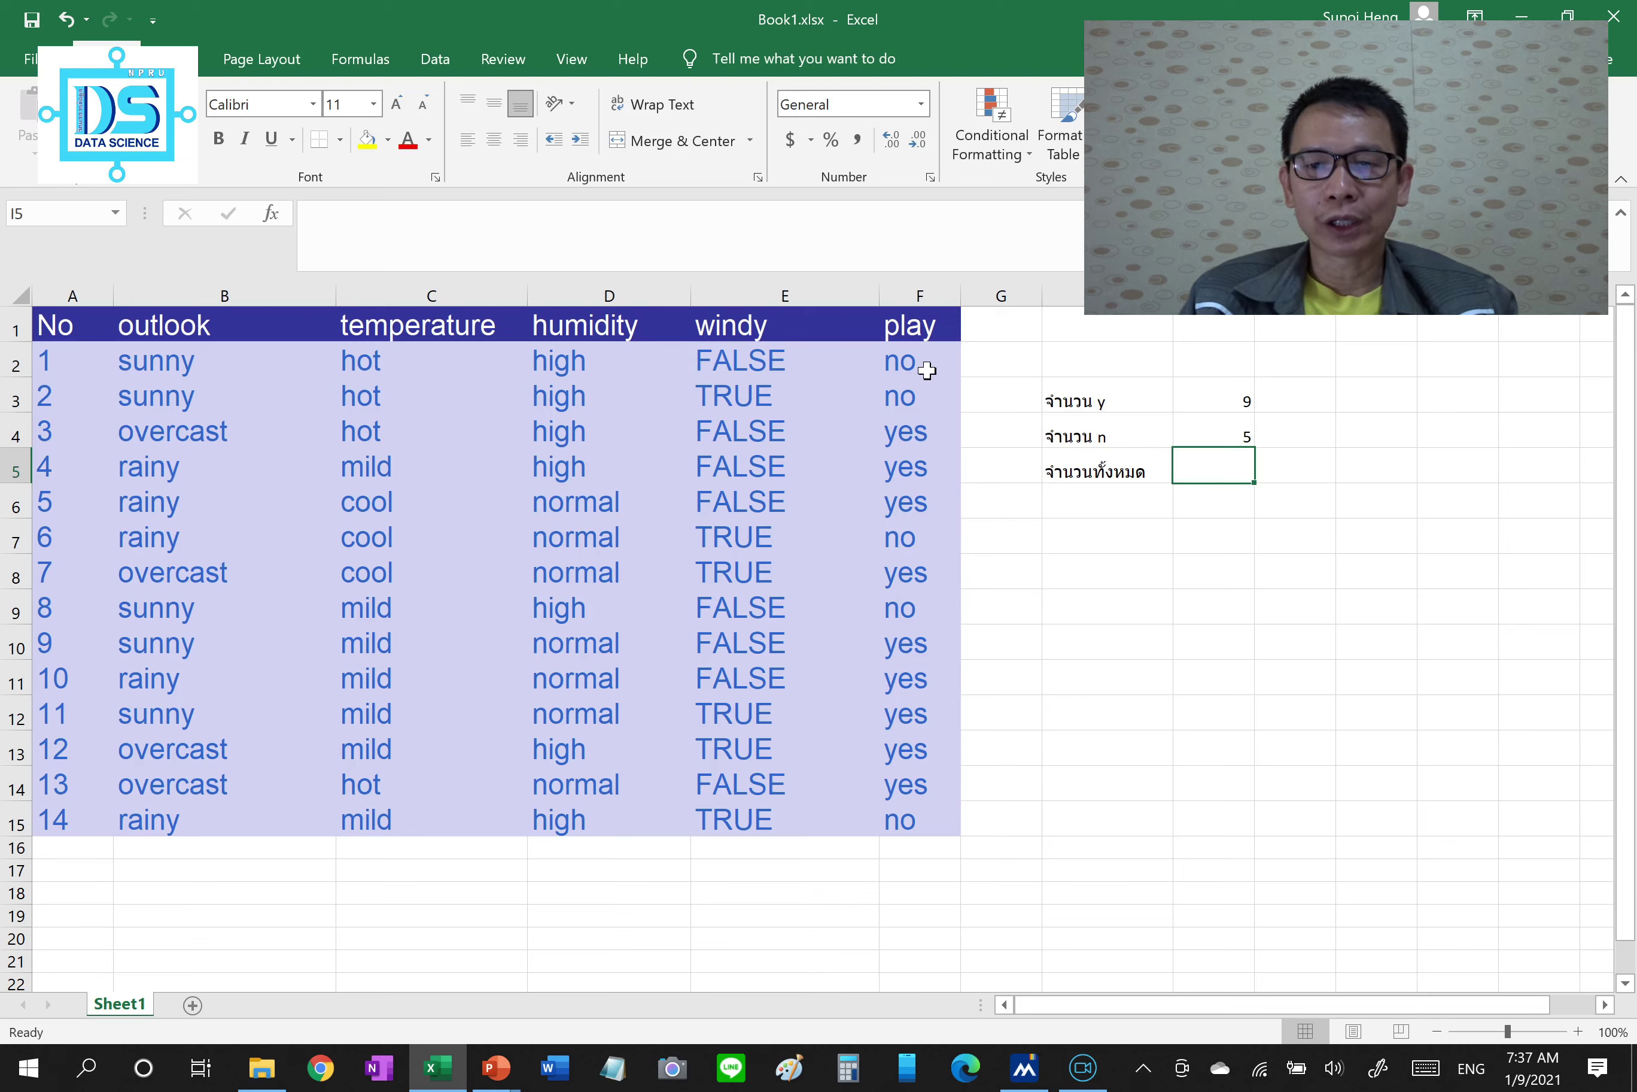
Enter =COUNTA(F2:F15) in I5 to get the total of 14 play entries
left_click(920, 784)
left_click(1227, 471)
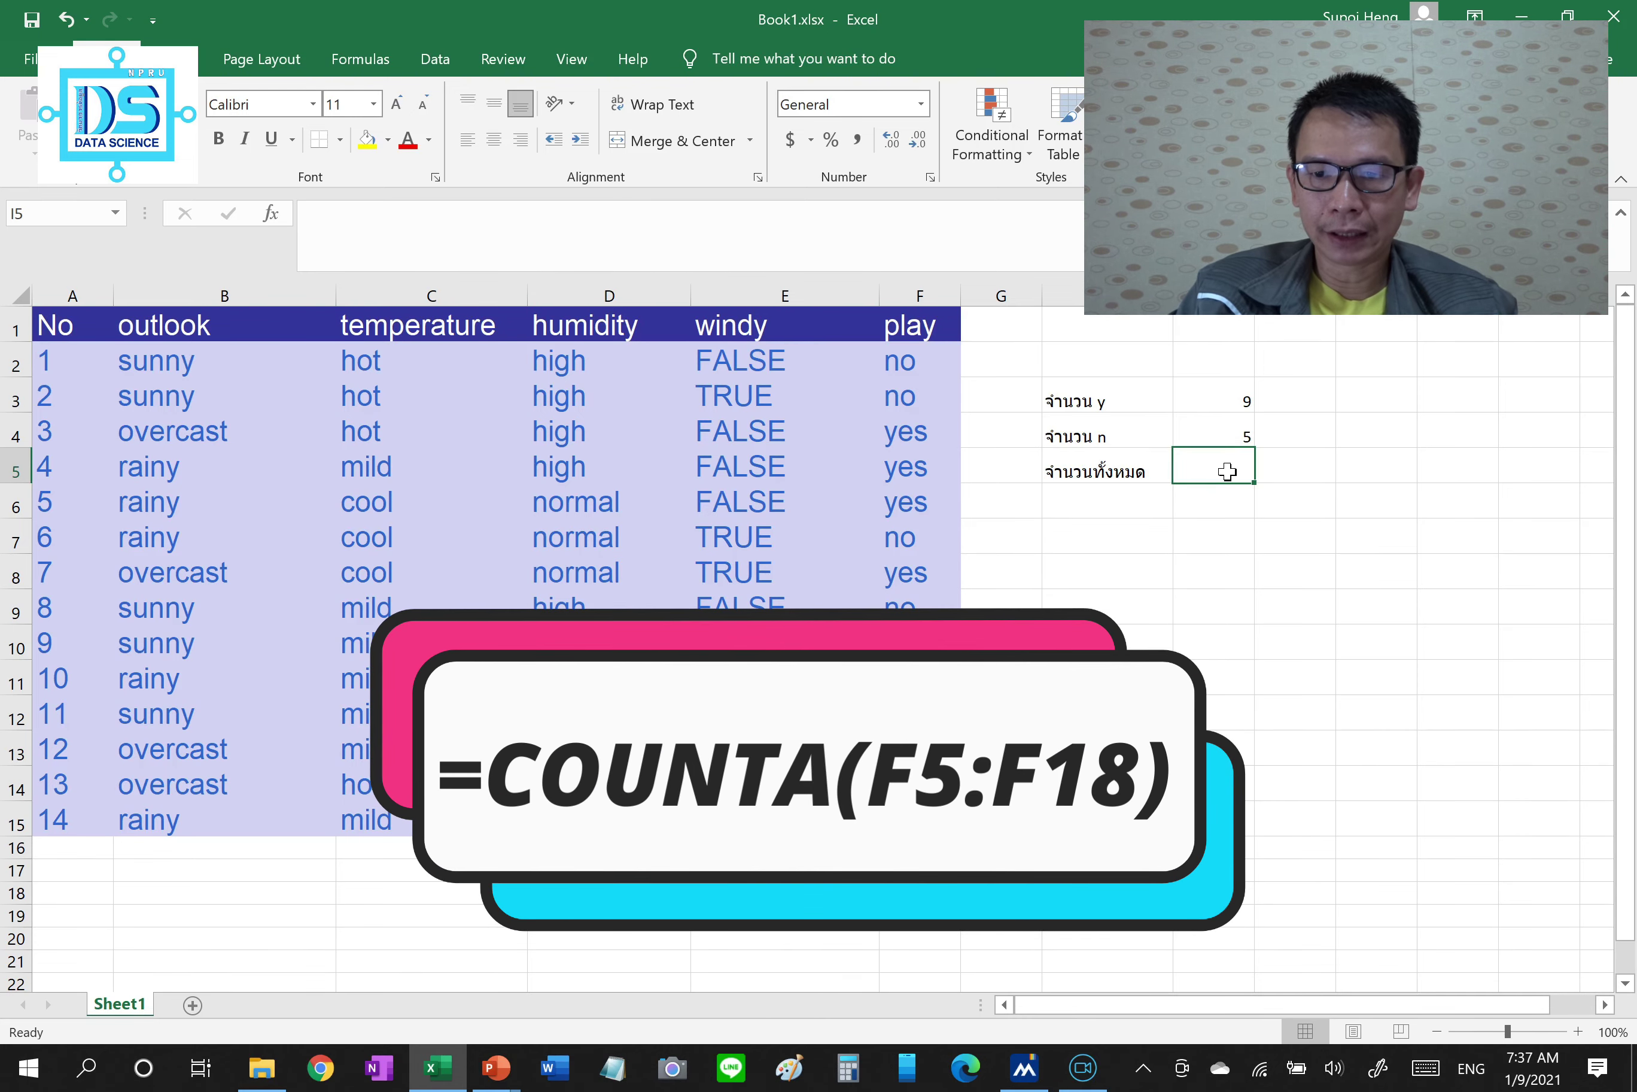
type("=counta(")
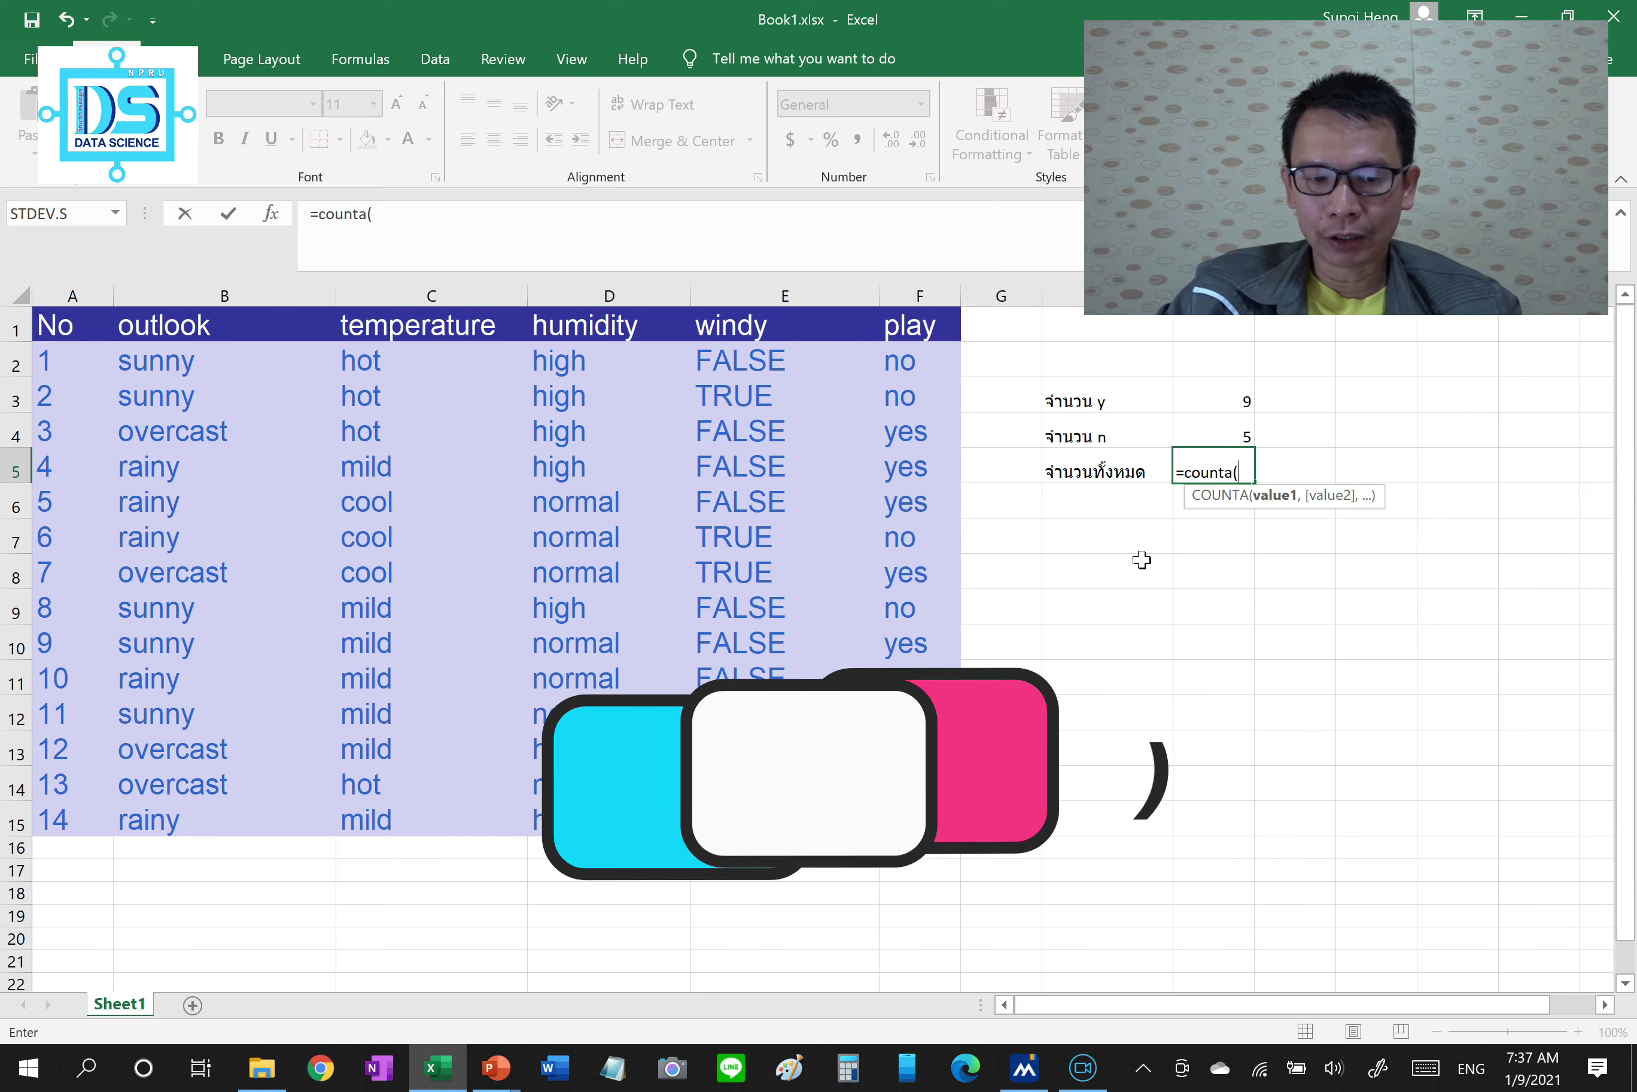
type("f2:f15)")
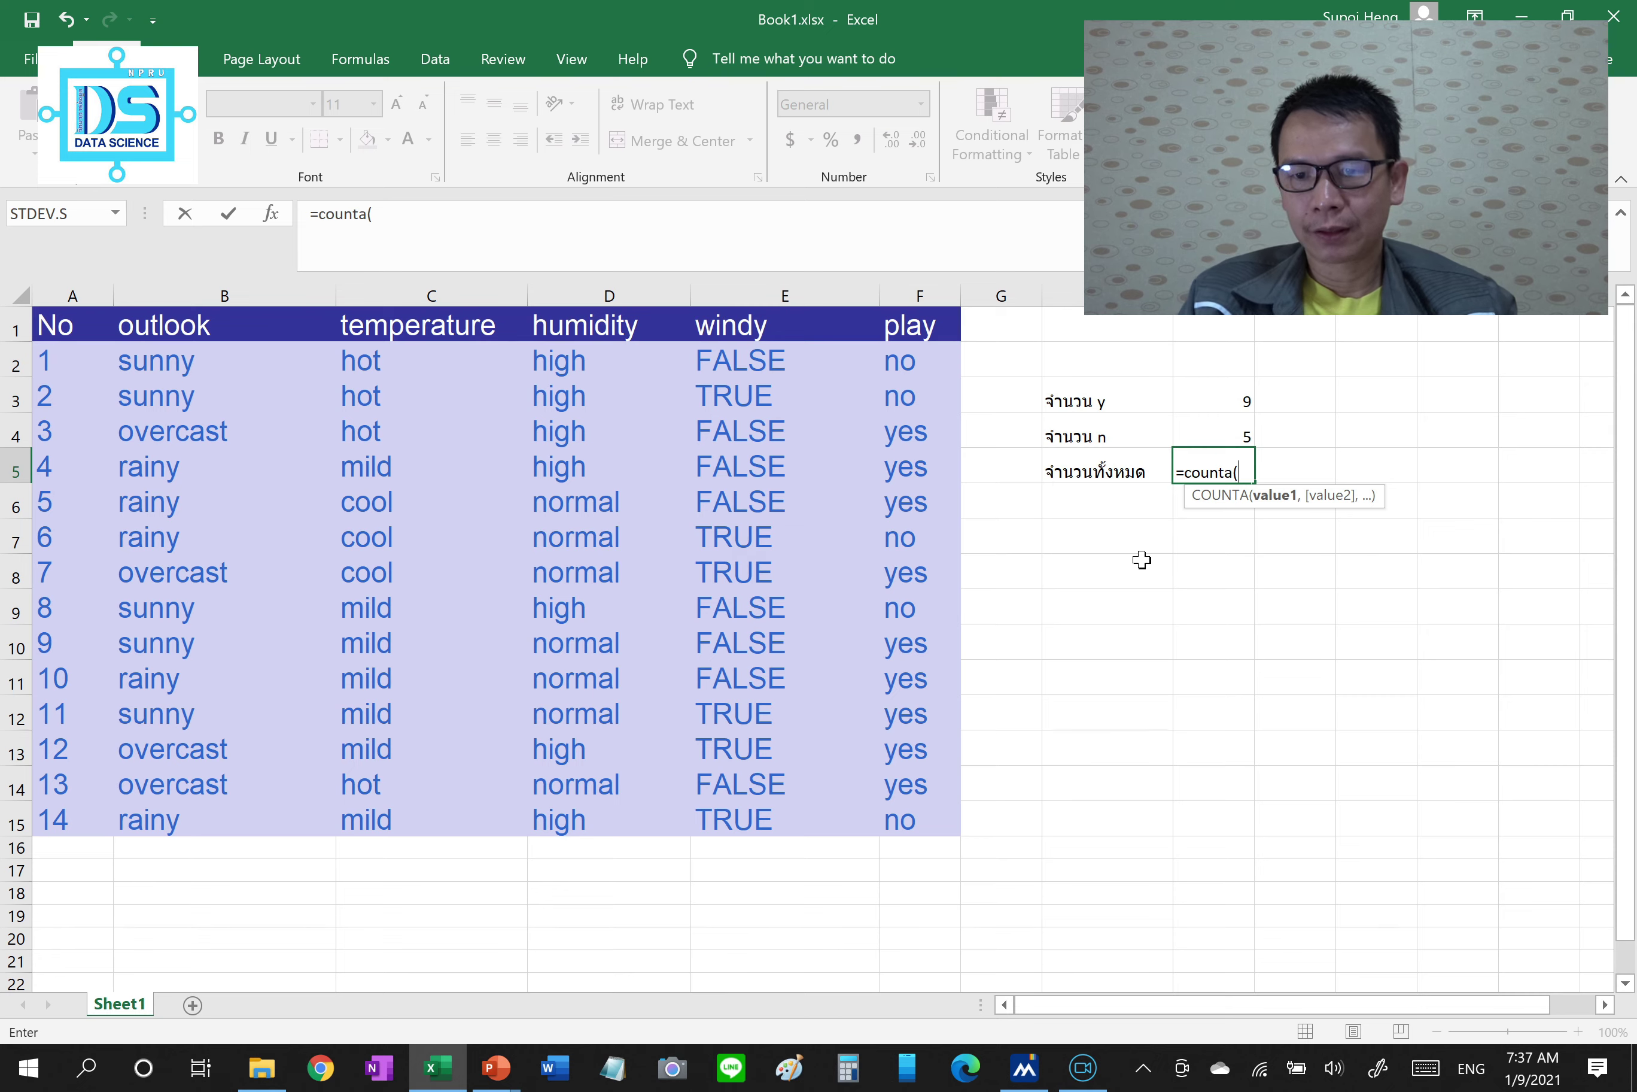
key("Return")
left_click(1344, 714)
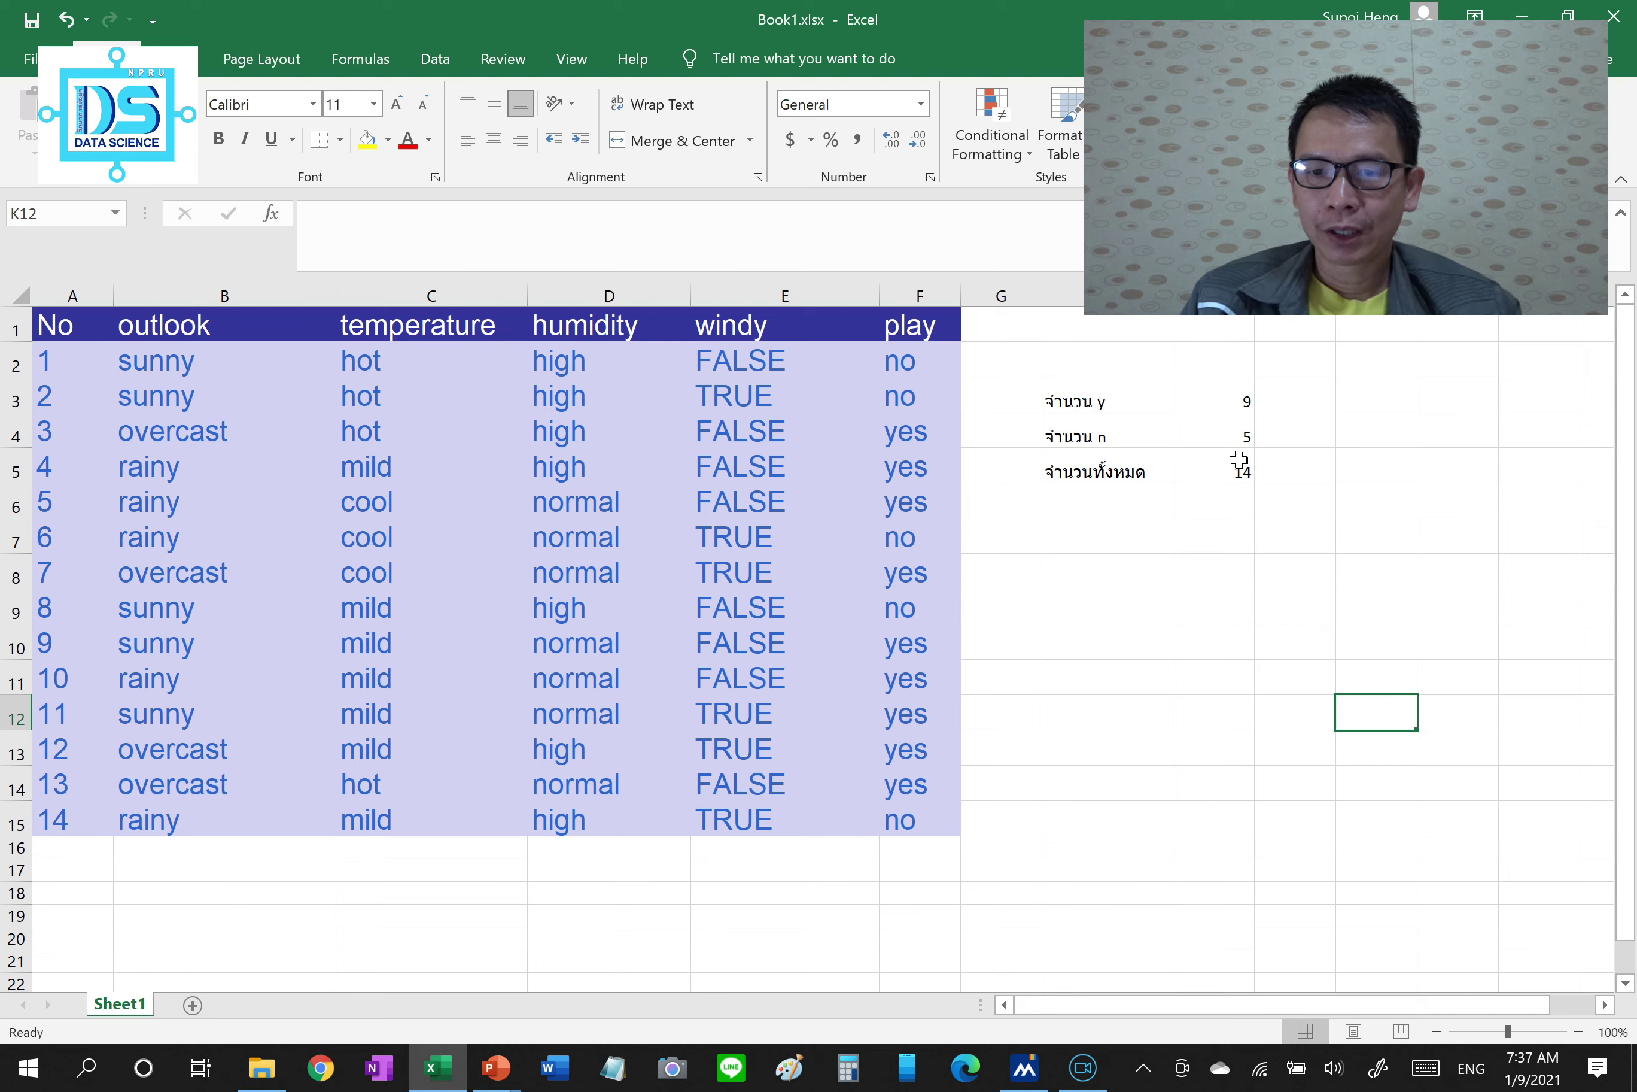
left_click(1295, 395)
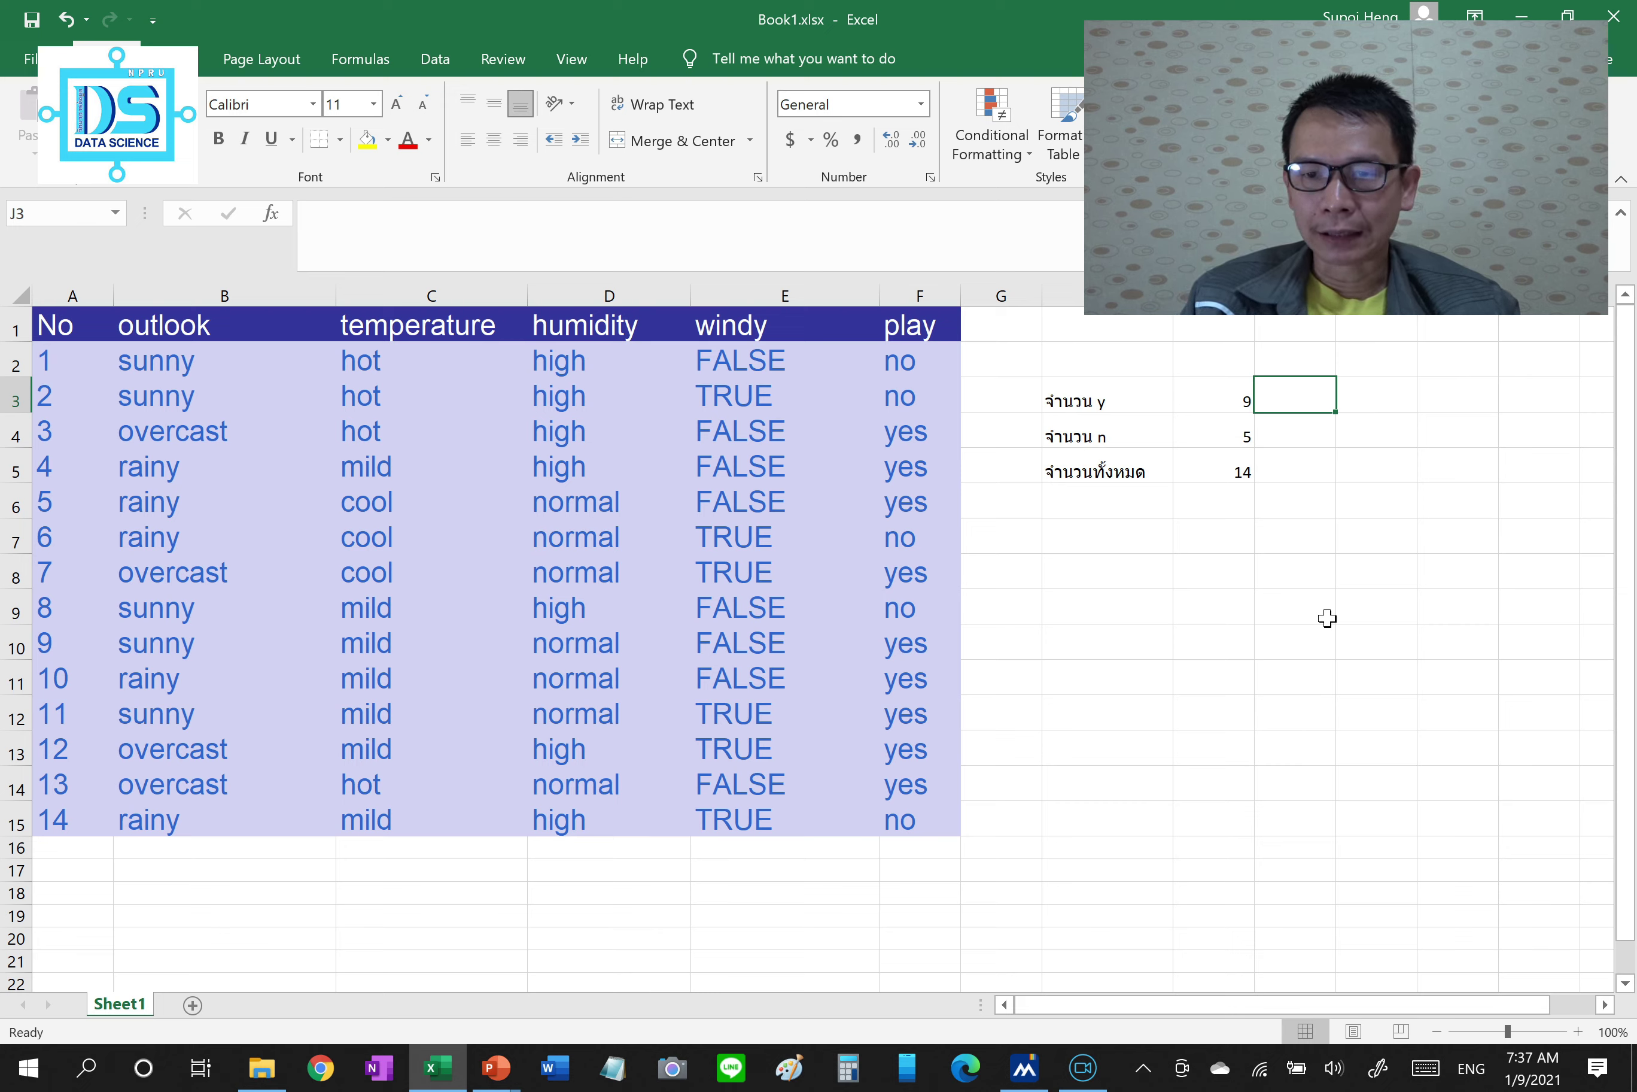
Compute the yes and no proportions as =I3/I5 in J3 and =I4/I5 in J4
type("=")
left_click(1217, 394)
type("/")
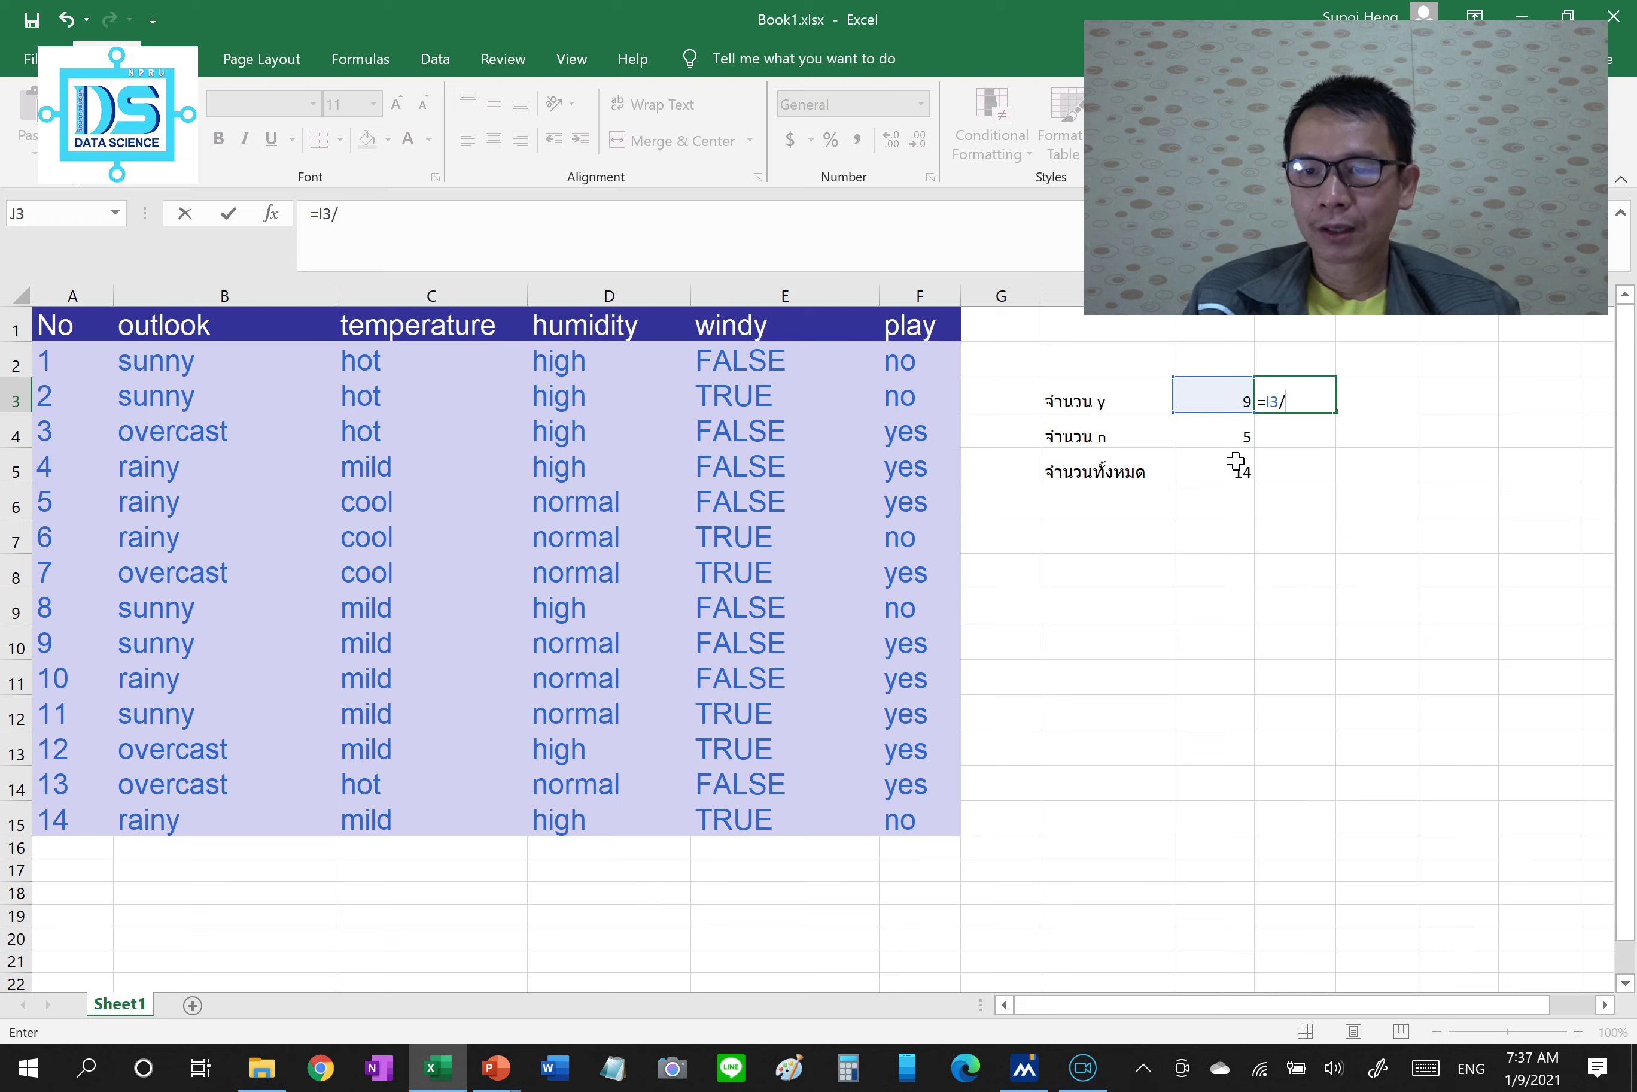
left_click(1236, 465)
key("Return")
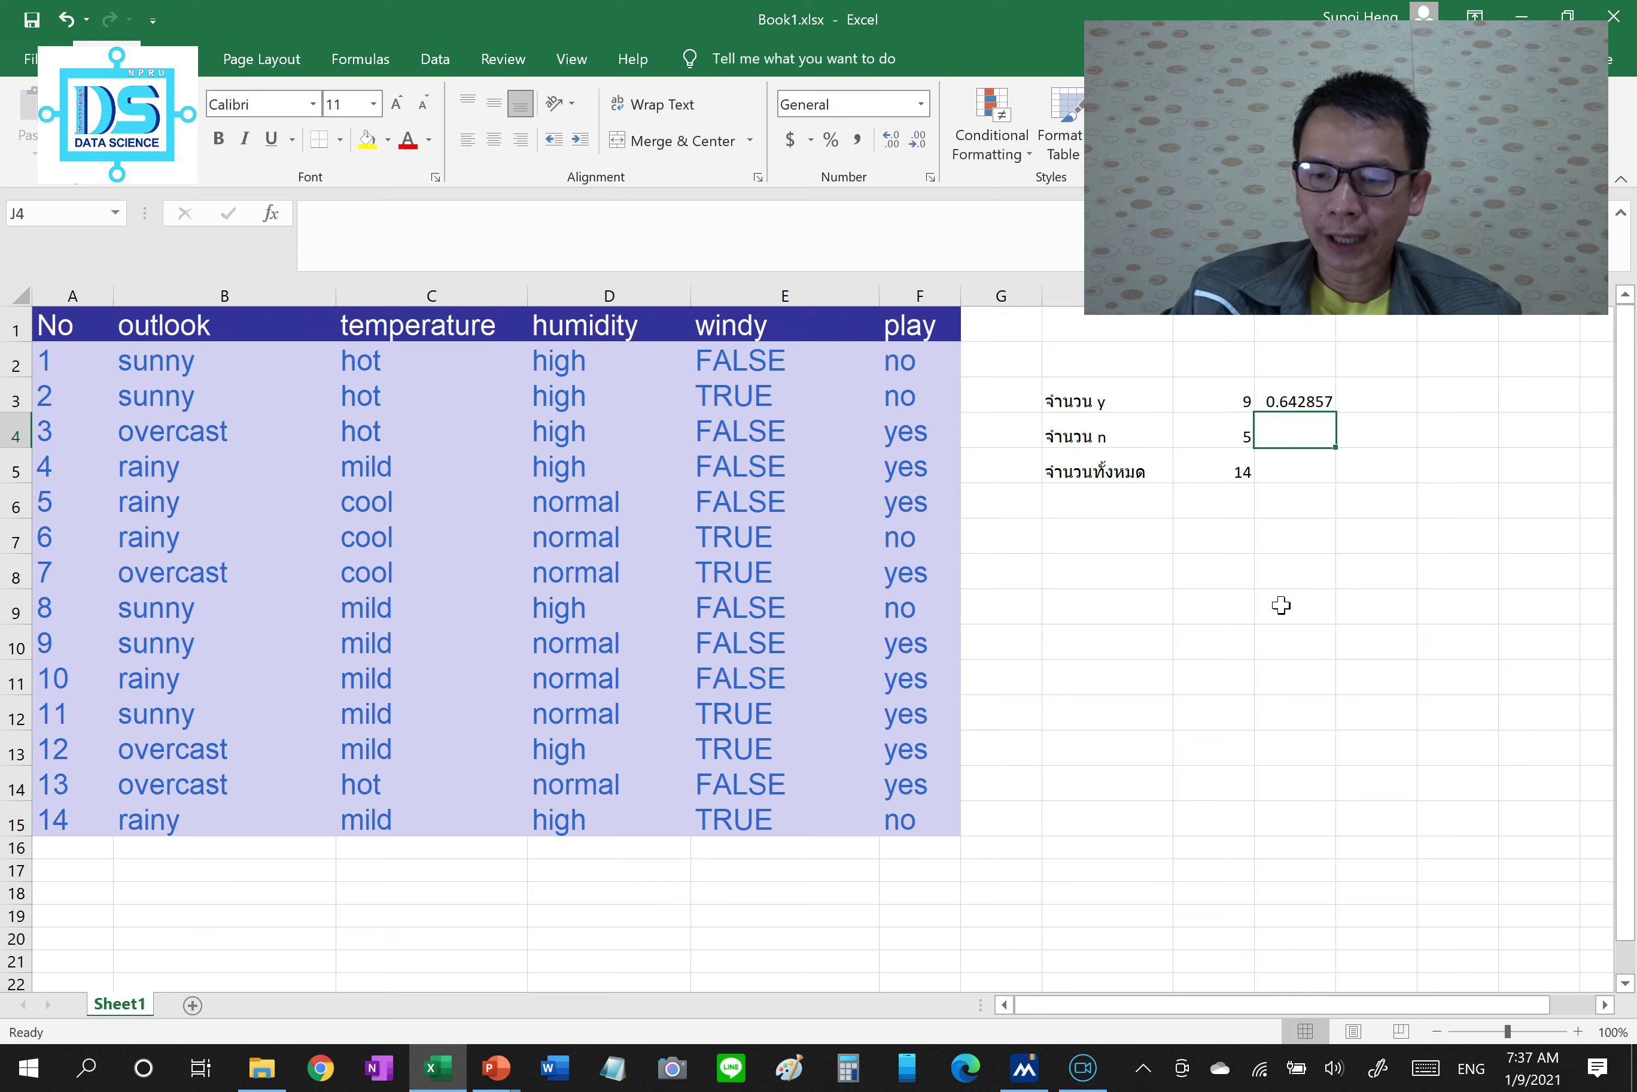
type("=")
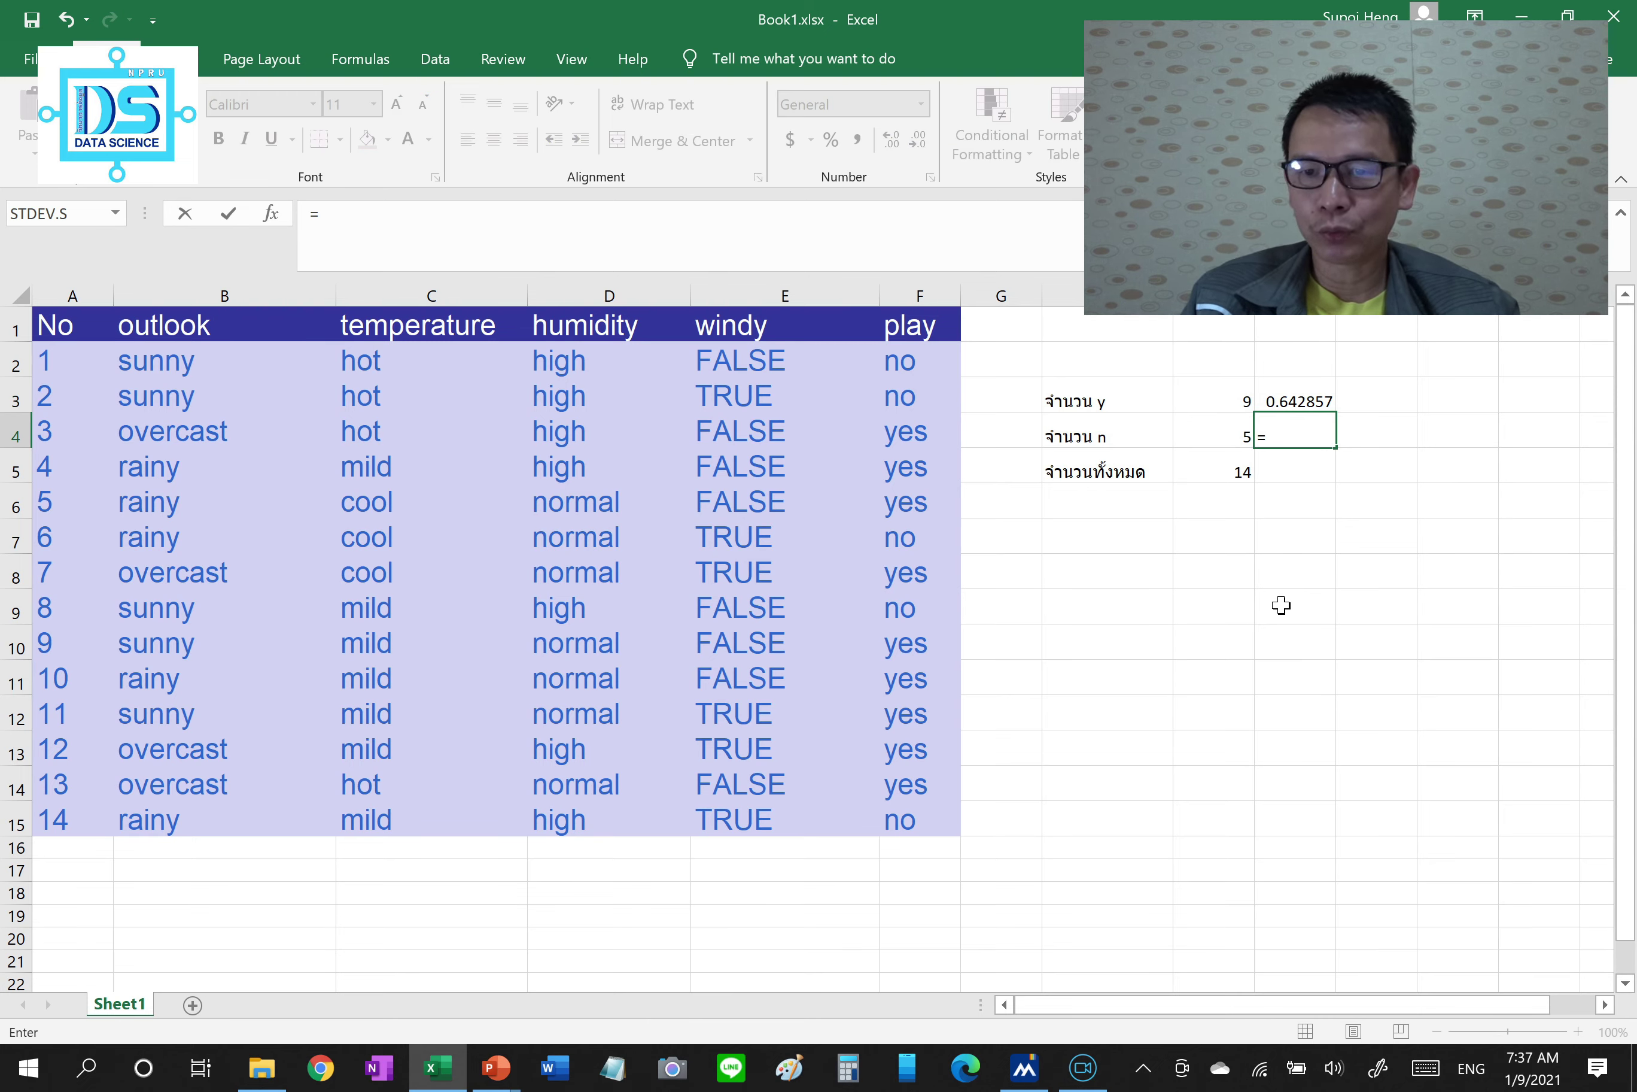
left_click(1212, 437)
type("/")
left_click(1229, 468)
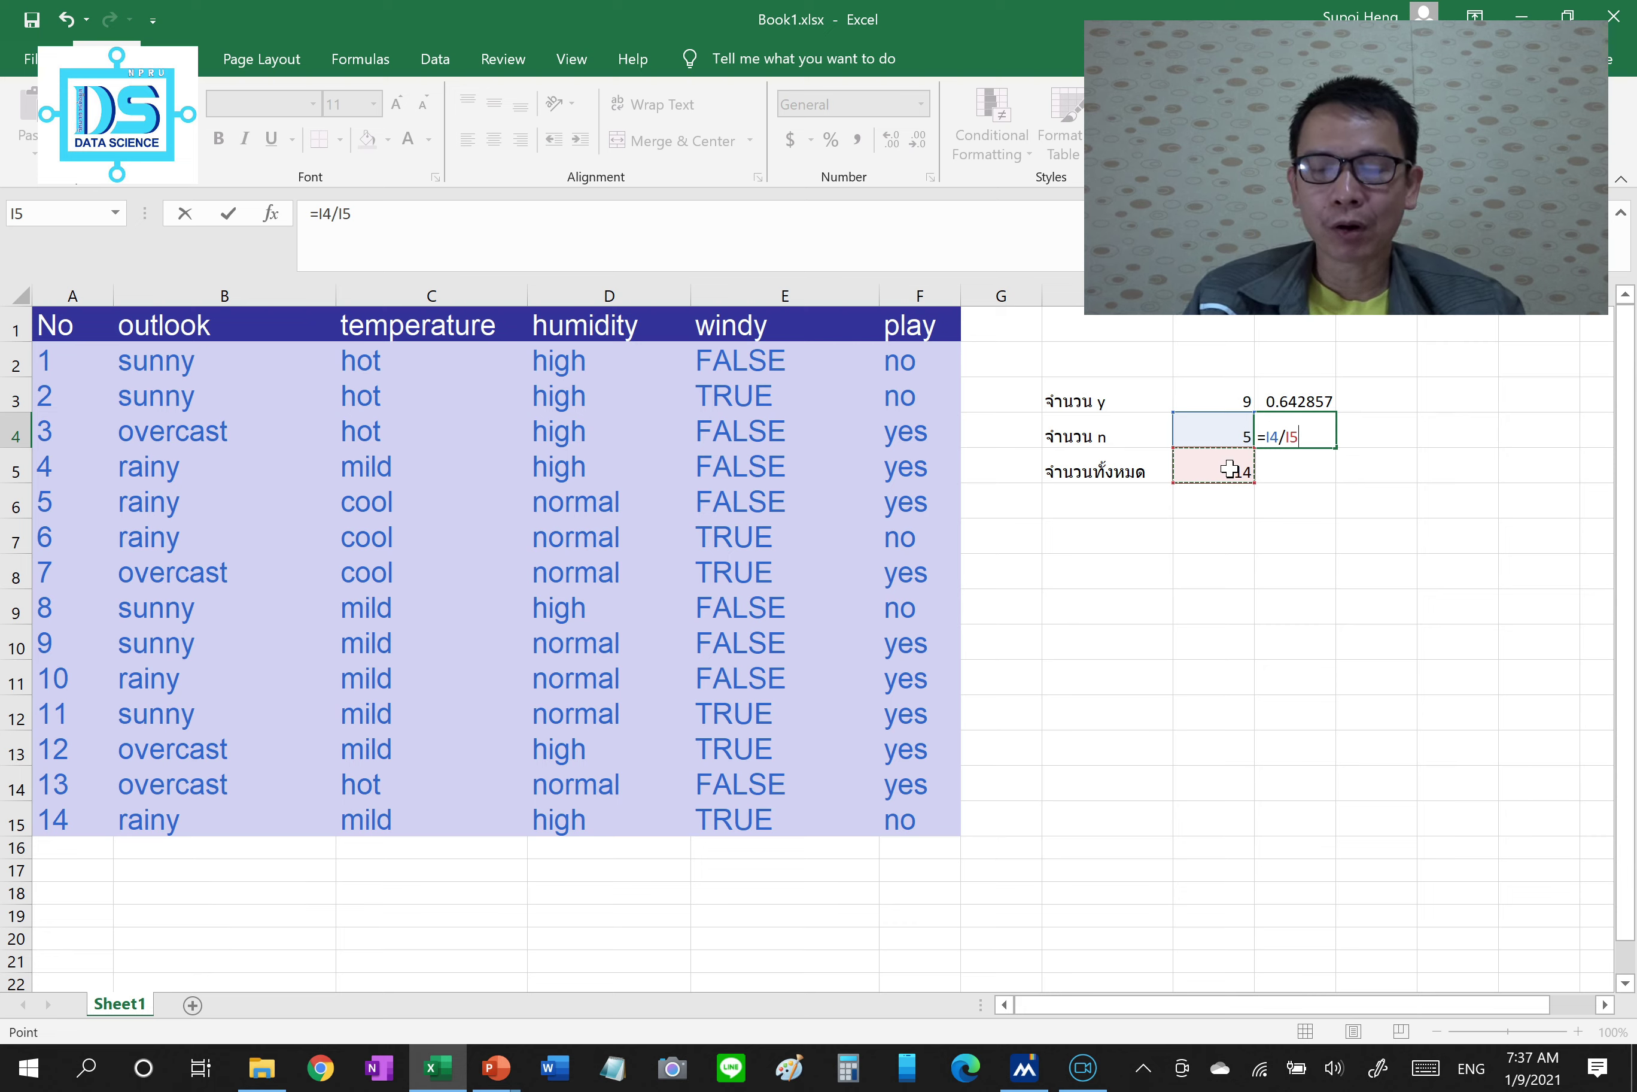
key("Return")
Fill the two proportion cells J3:J4 yellow
left_click_drag(1296, 401, 1298, 433)
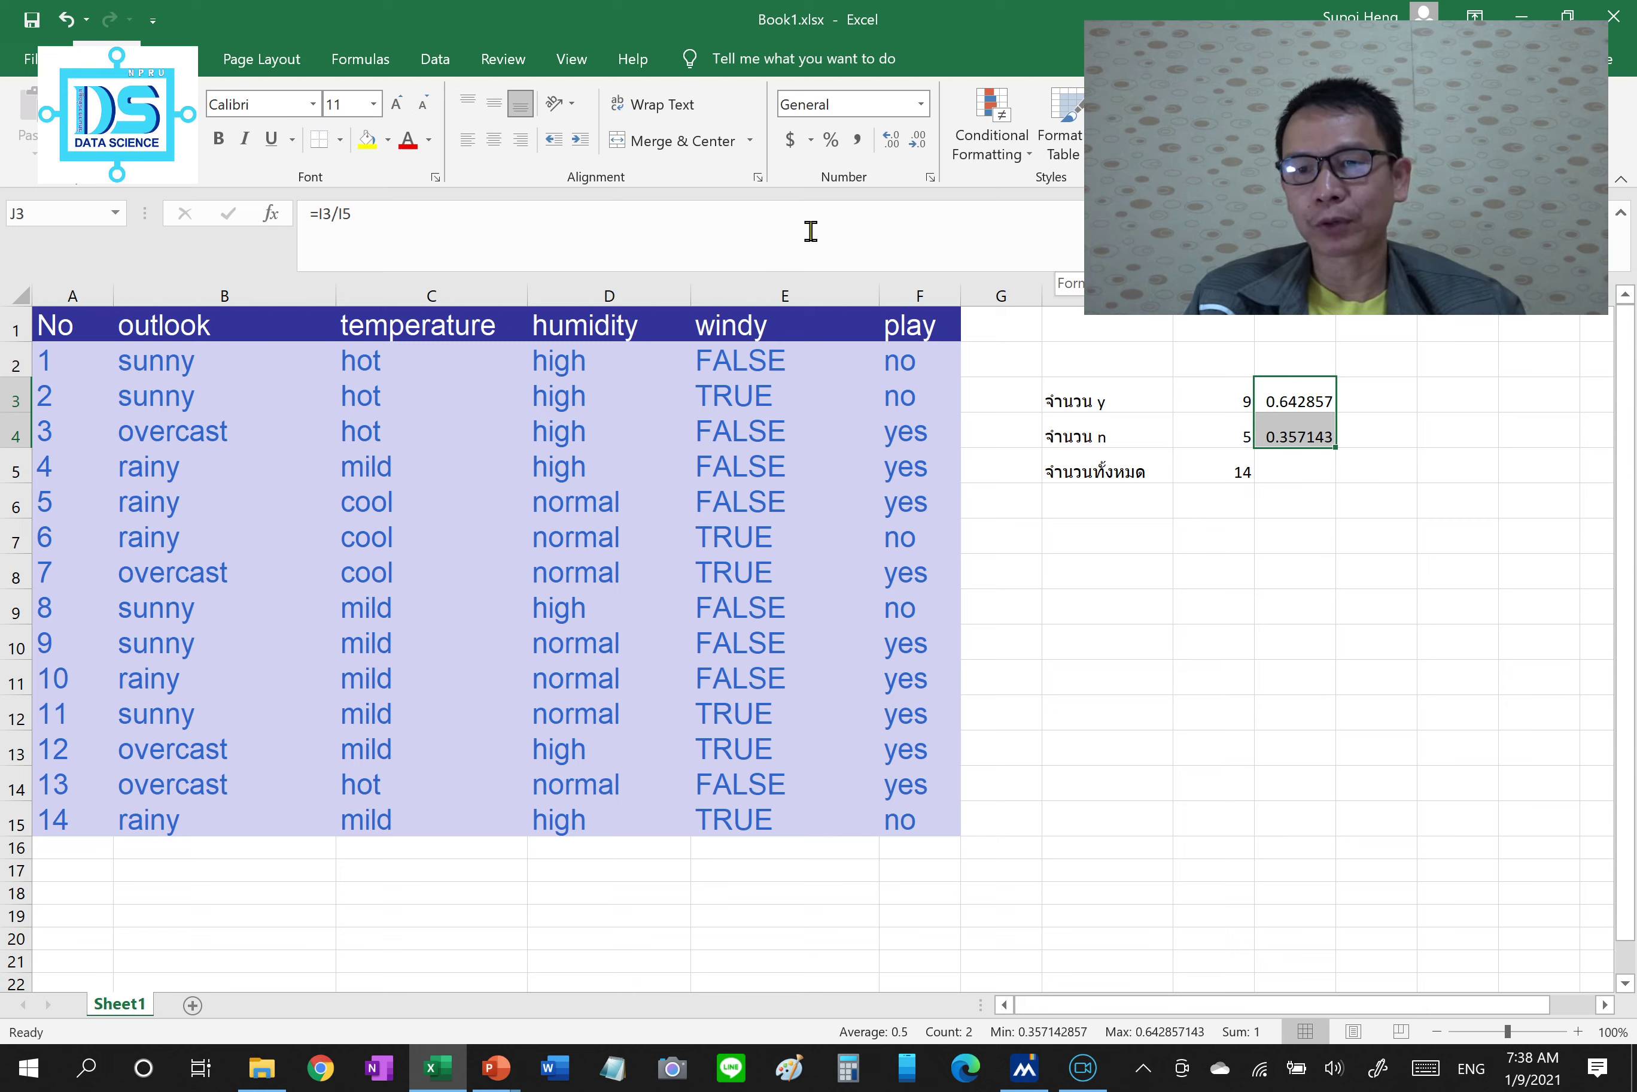
key("F4")
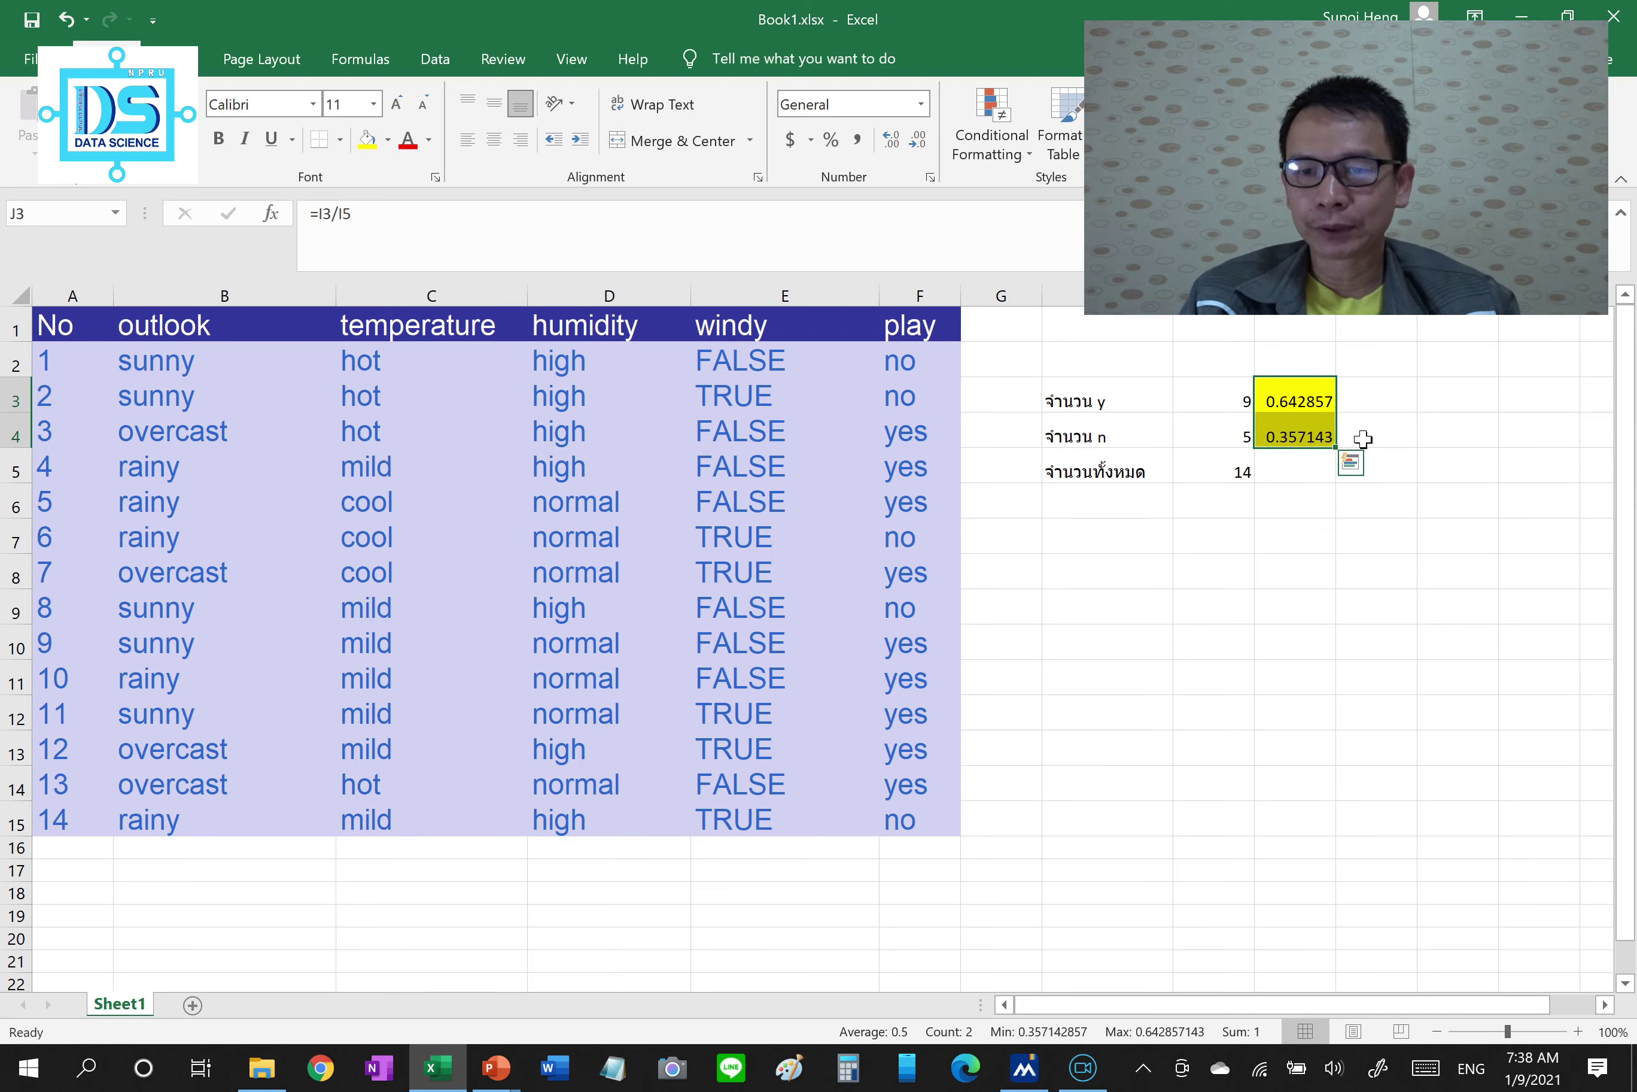
left_click(1429, 419)
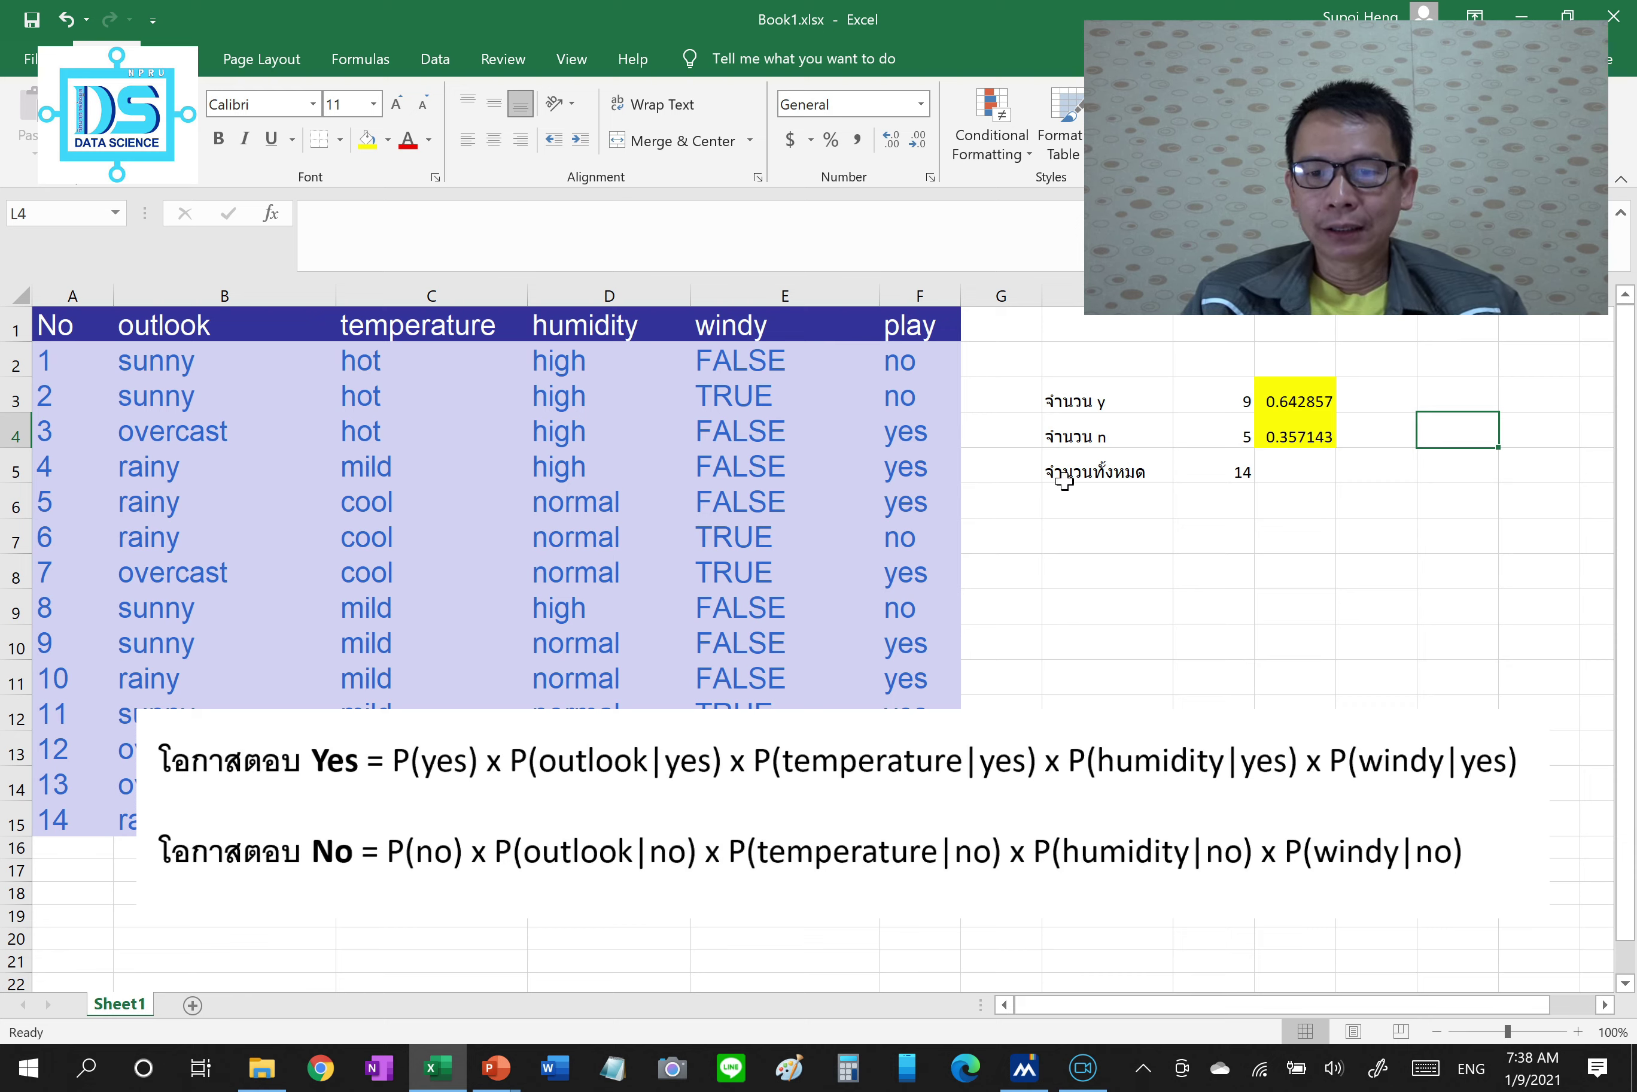
Type the feature label a1y into cell H7
left_click(1117, 535)
type("a1y")
key("Return")
Enter the labels a2y, a3y and a4y in H8:H10
type("a2")
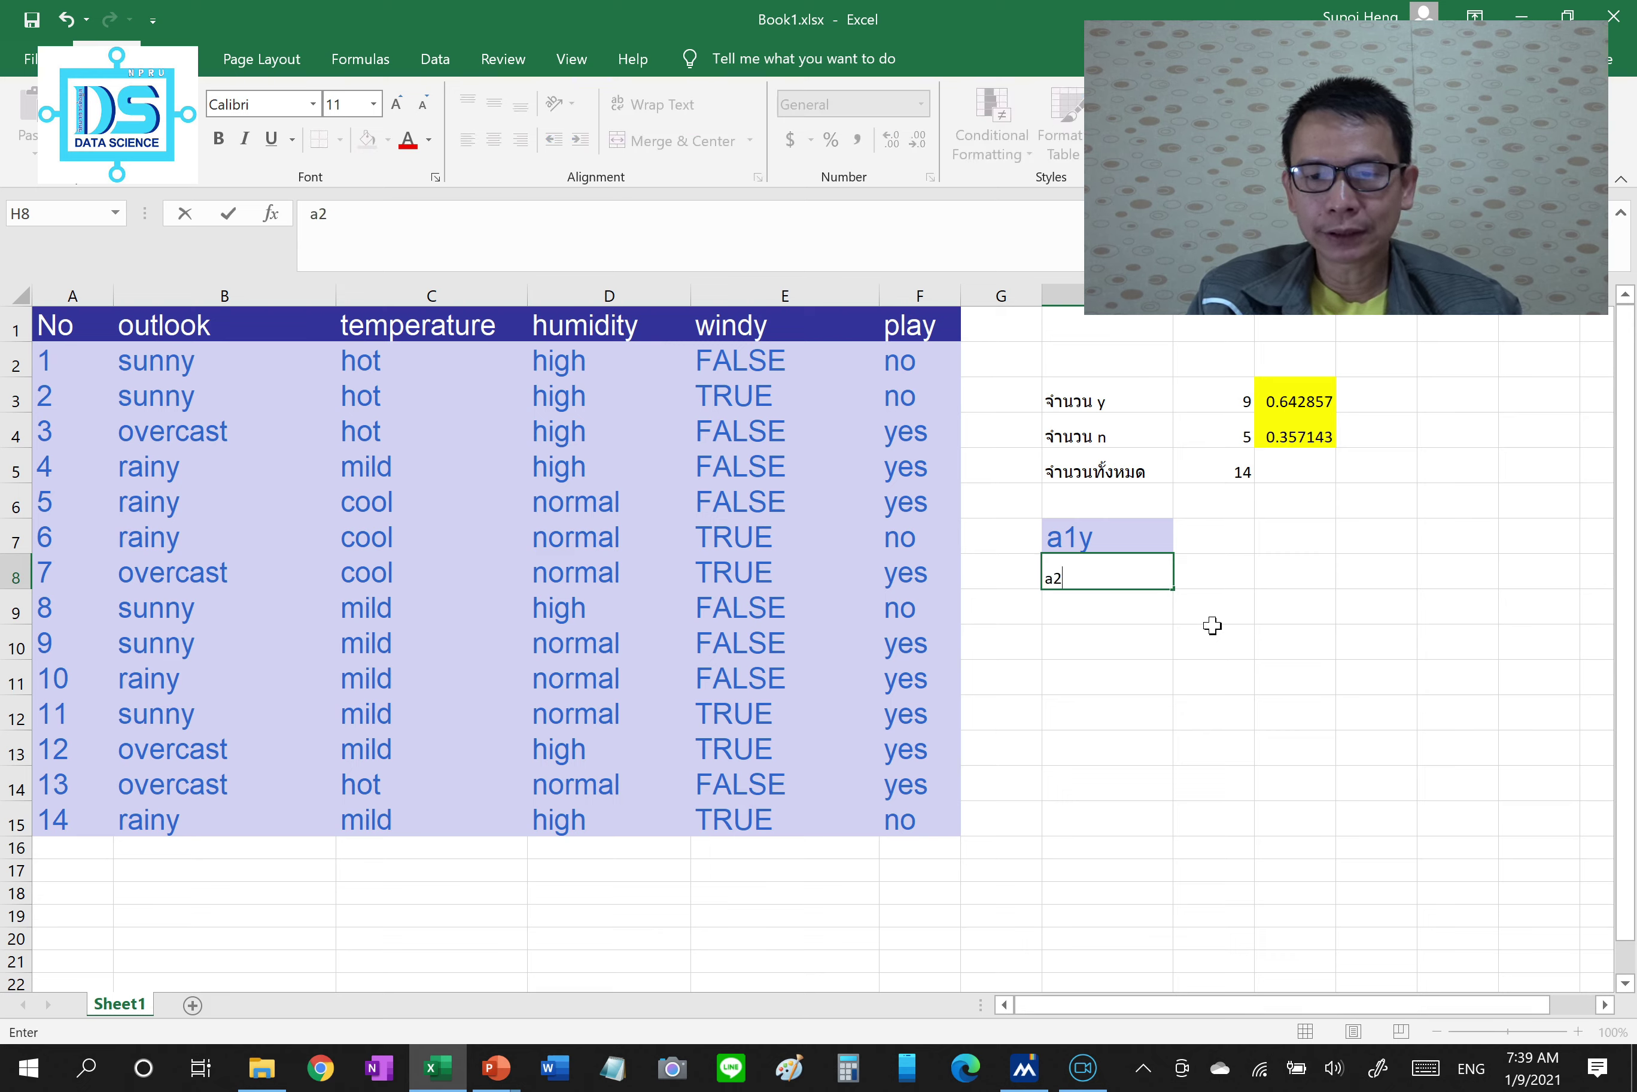
type("y")
key("Return")
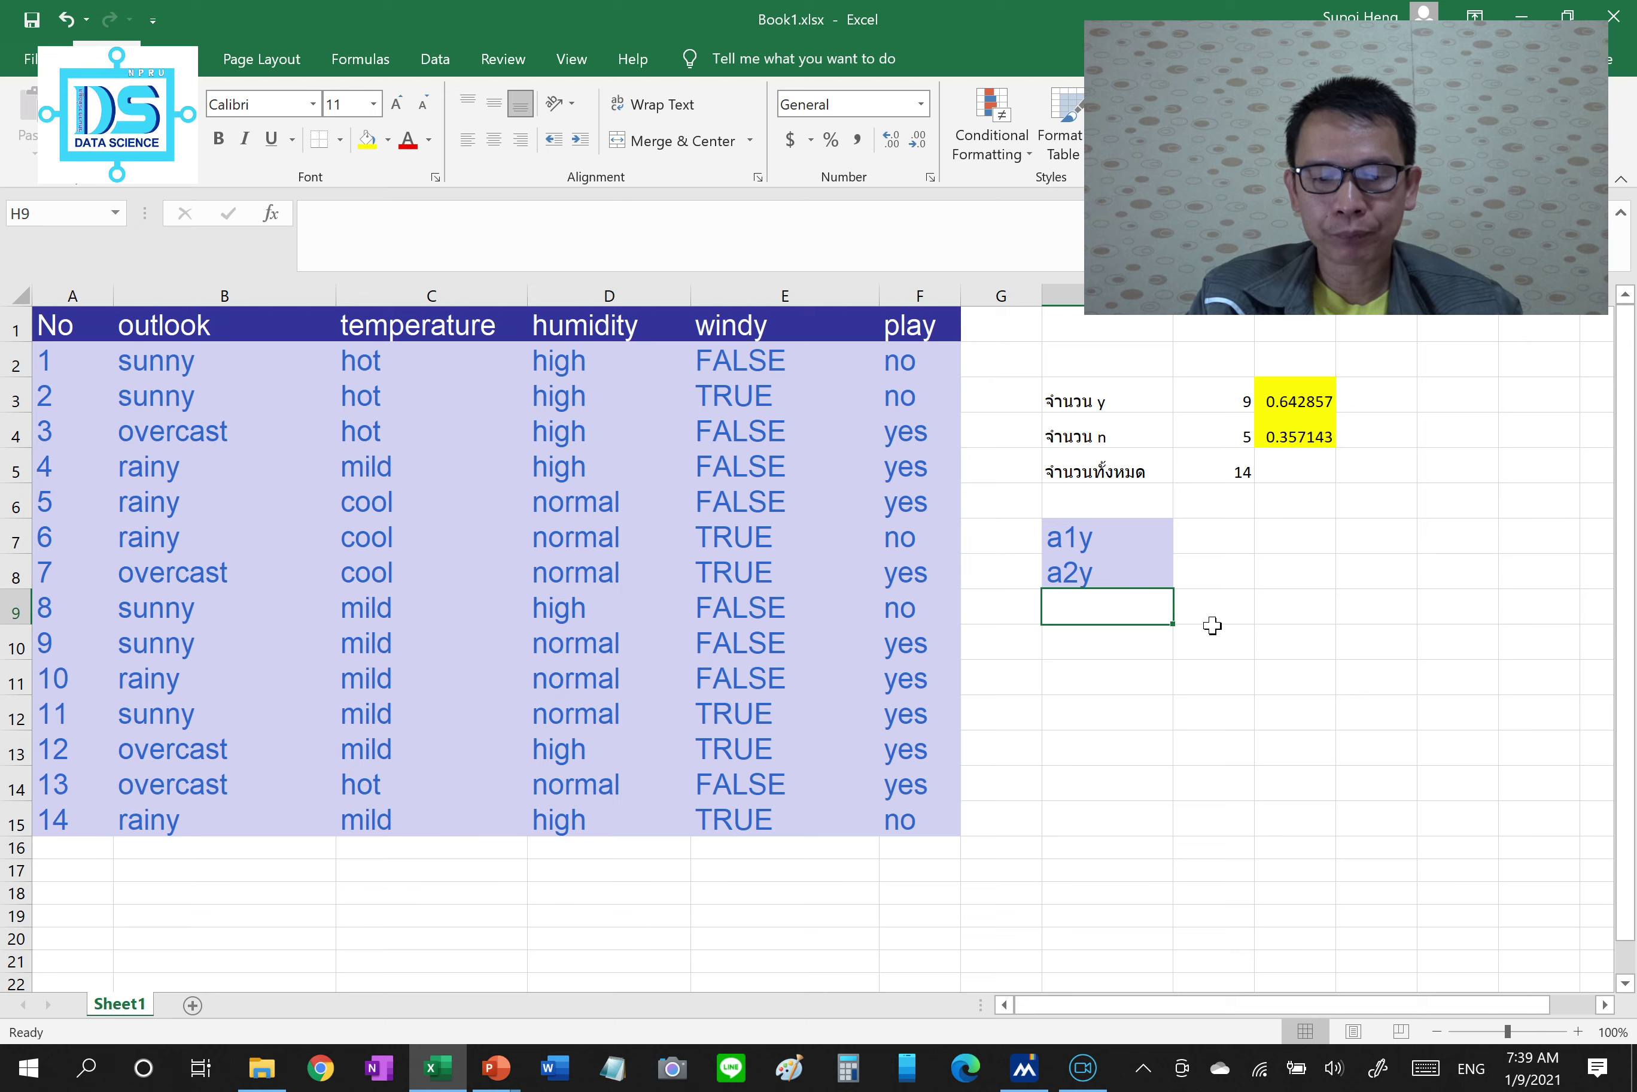
type("a3y")
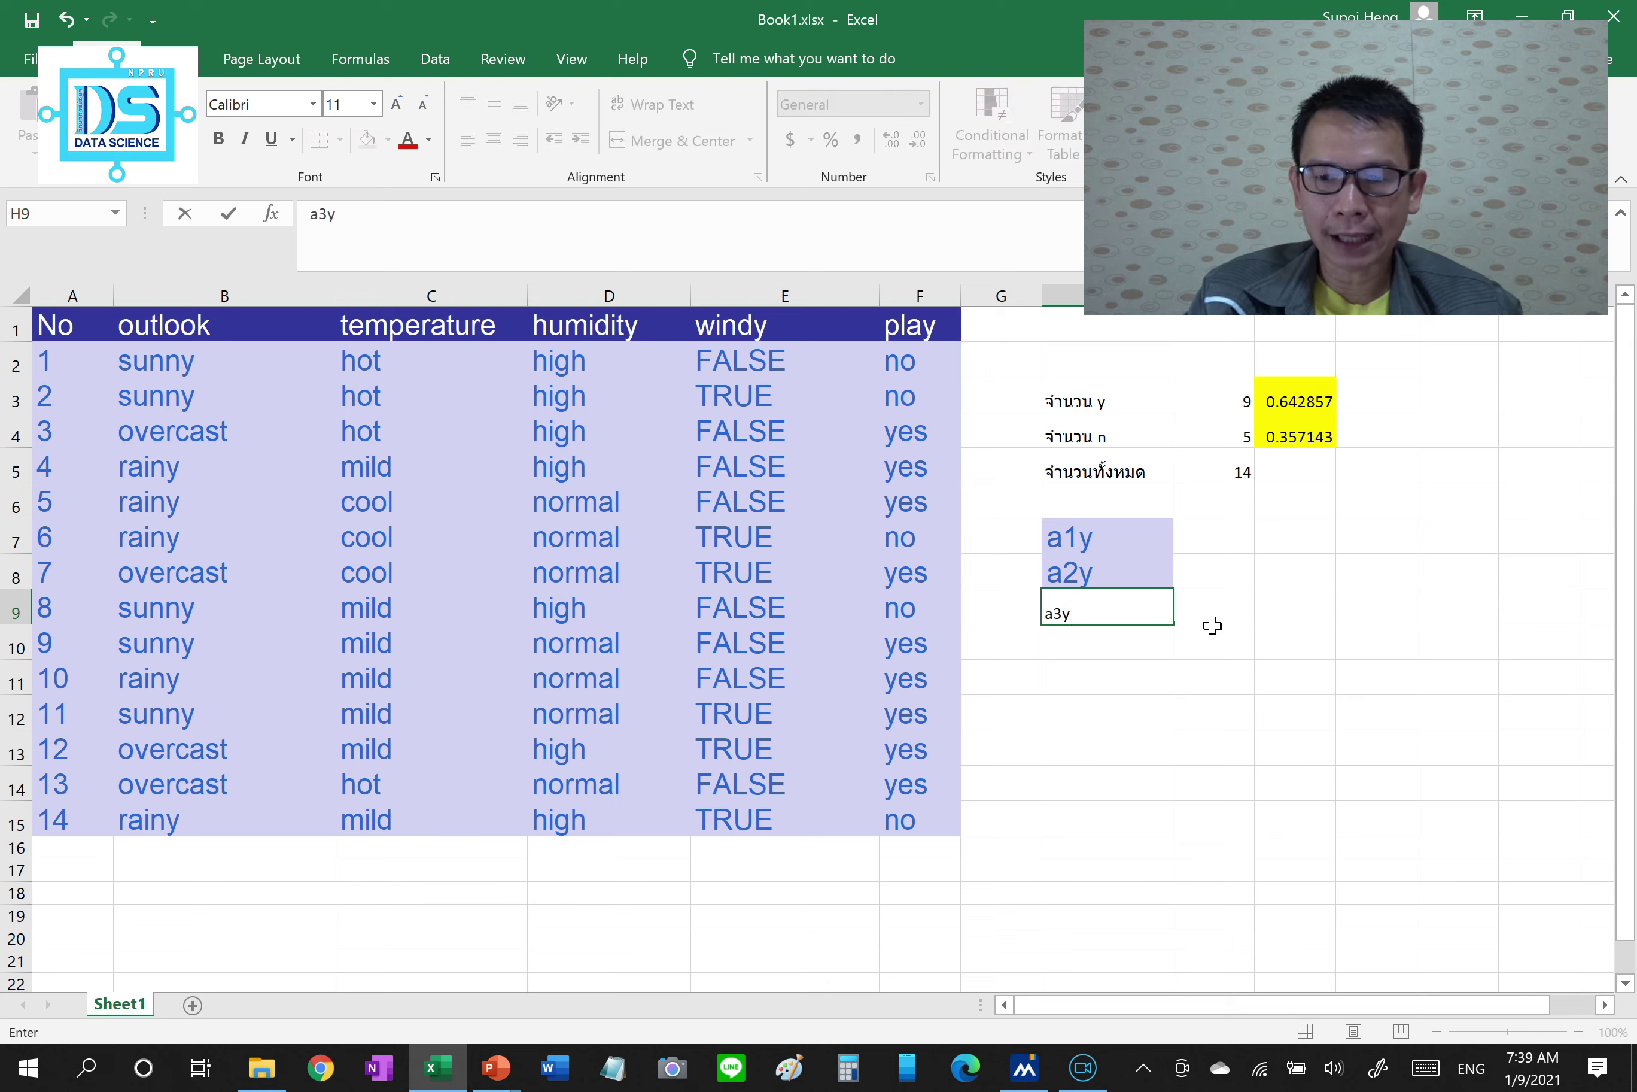
key("Return")
type("a4")
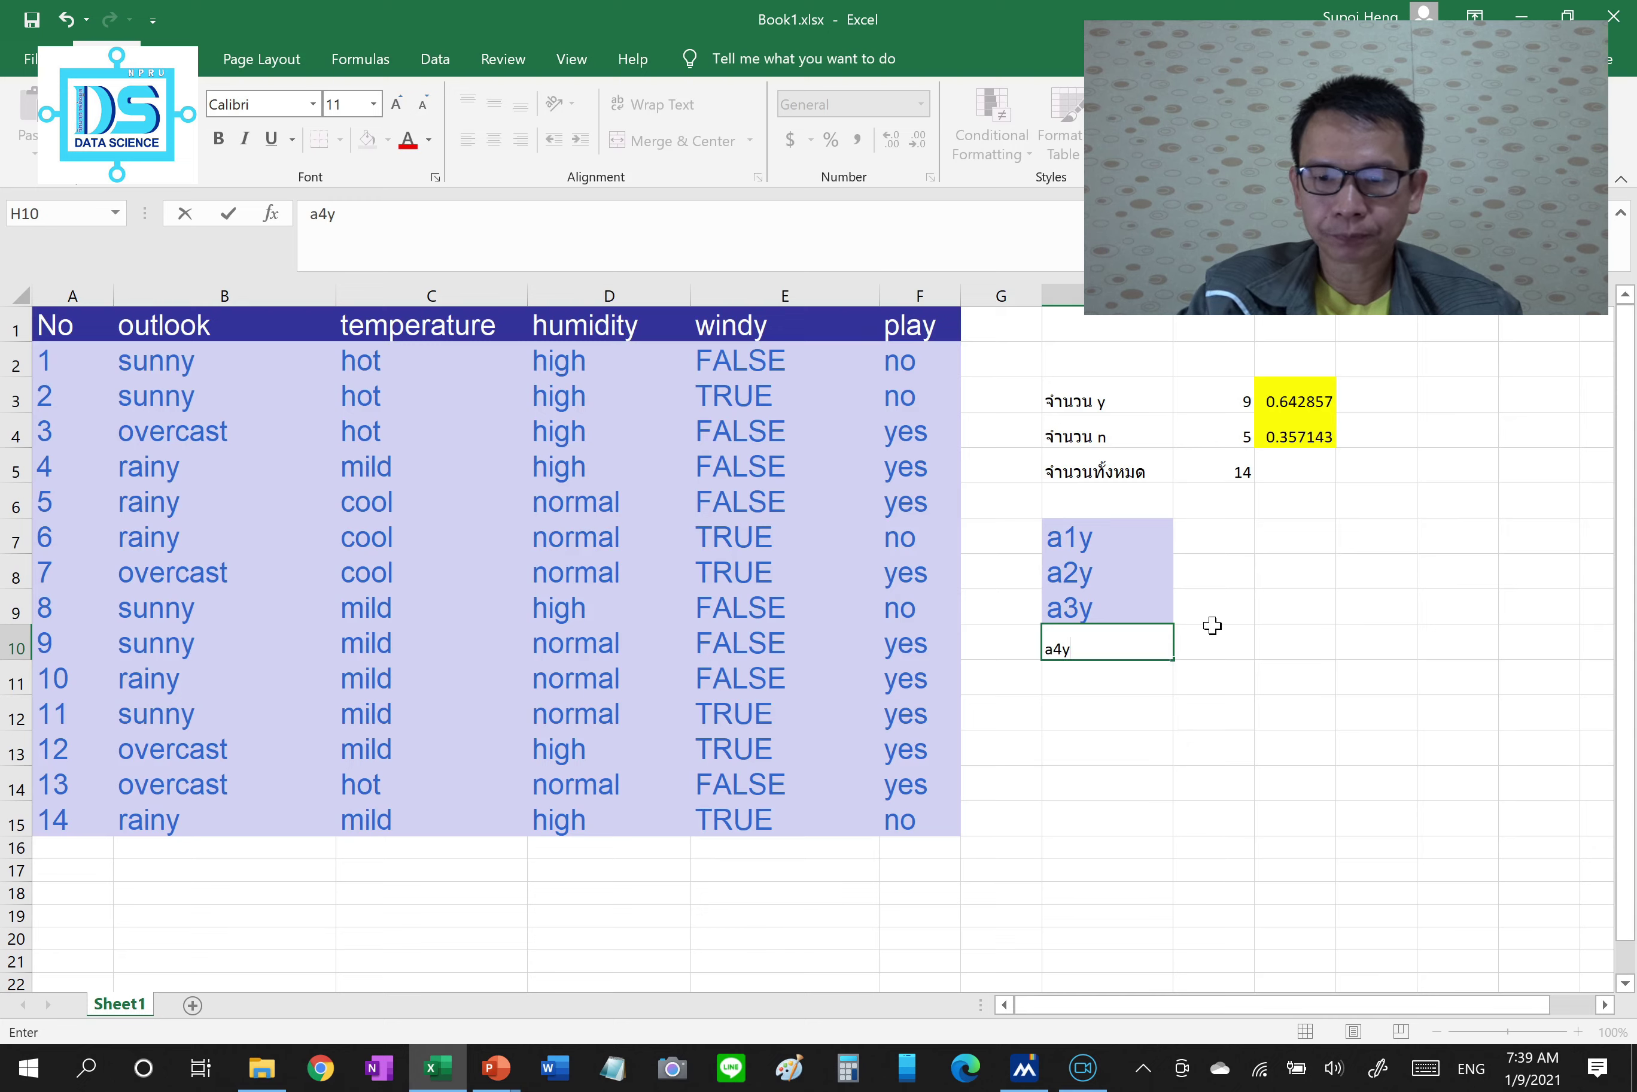
key("Return")
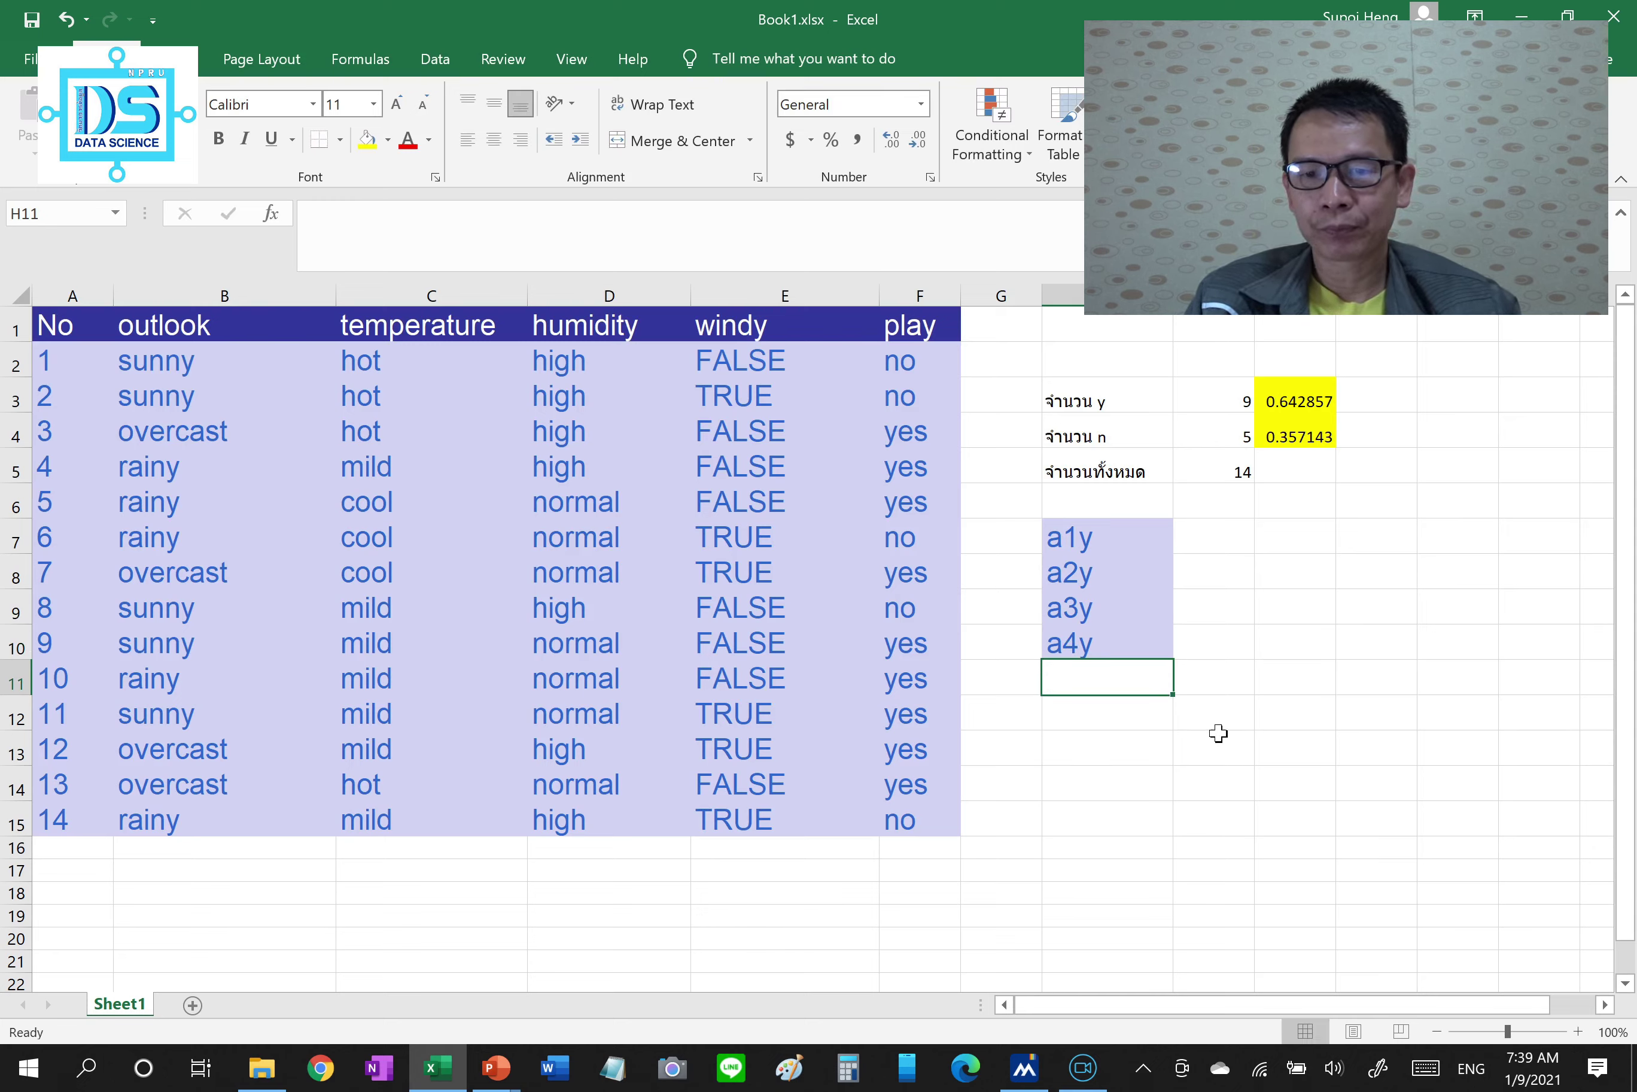
Enter the labels a1n to a4n in H12:H15, leaving H11 blank, and select H7:H15
left_click(1089, 720)
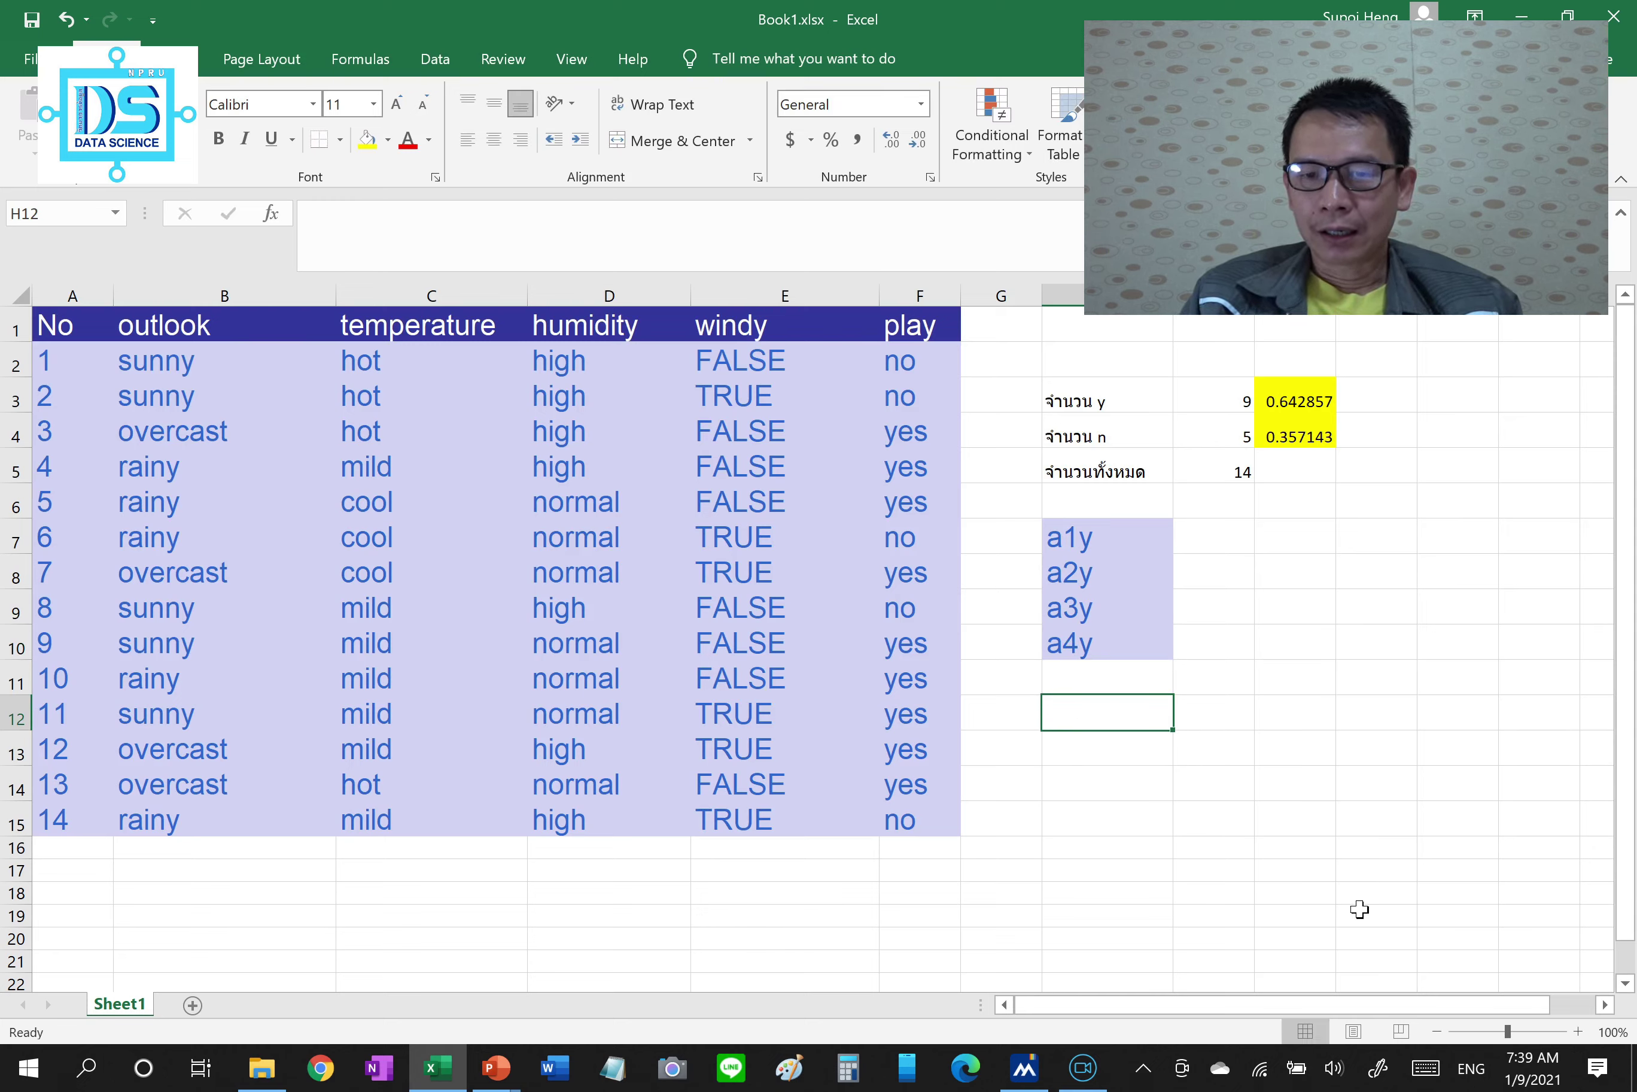
type("a1")
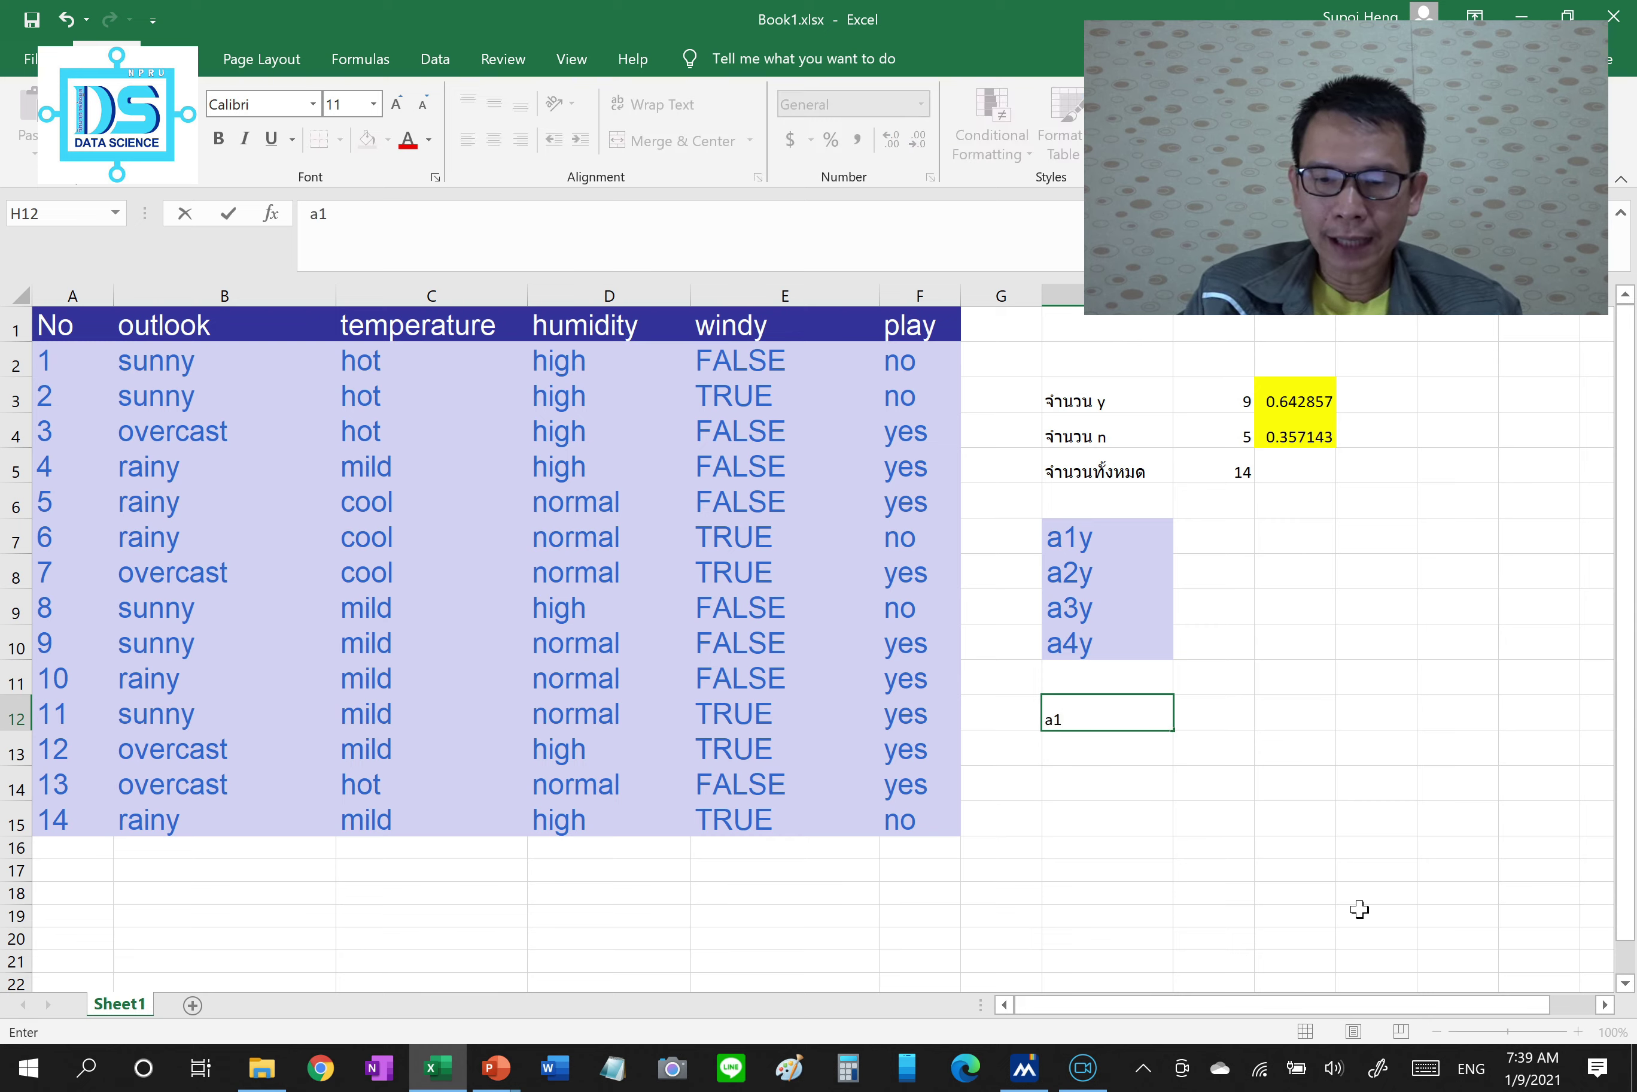
type("n")
key("Return")
type("a")
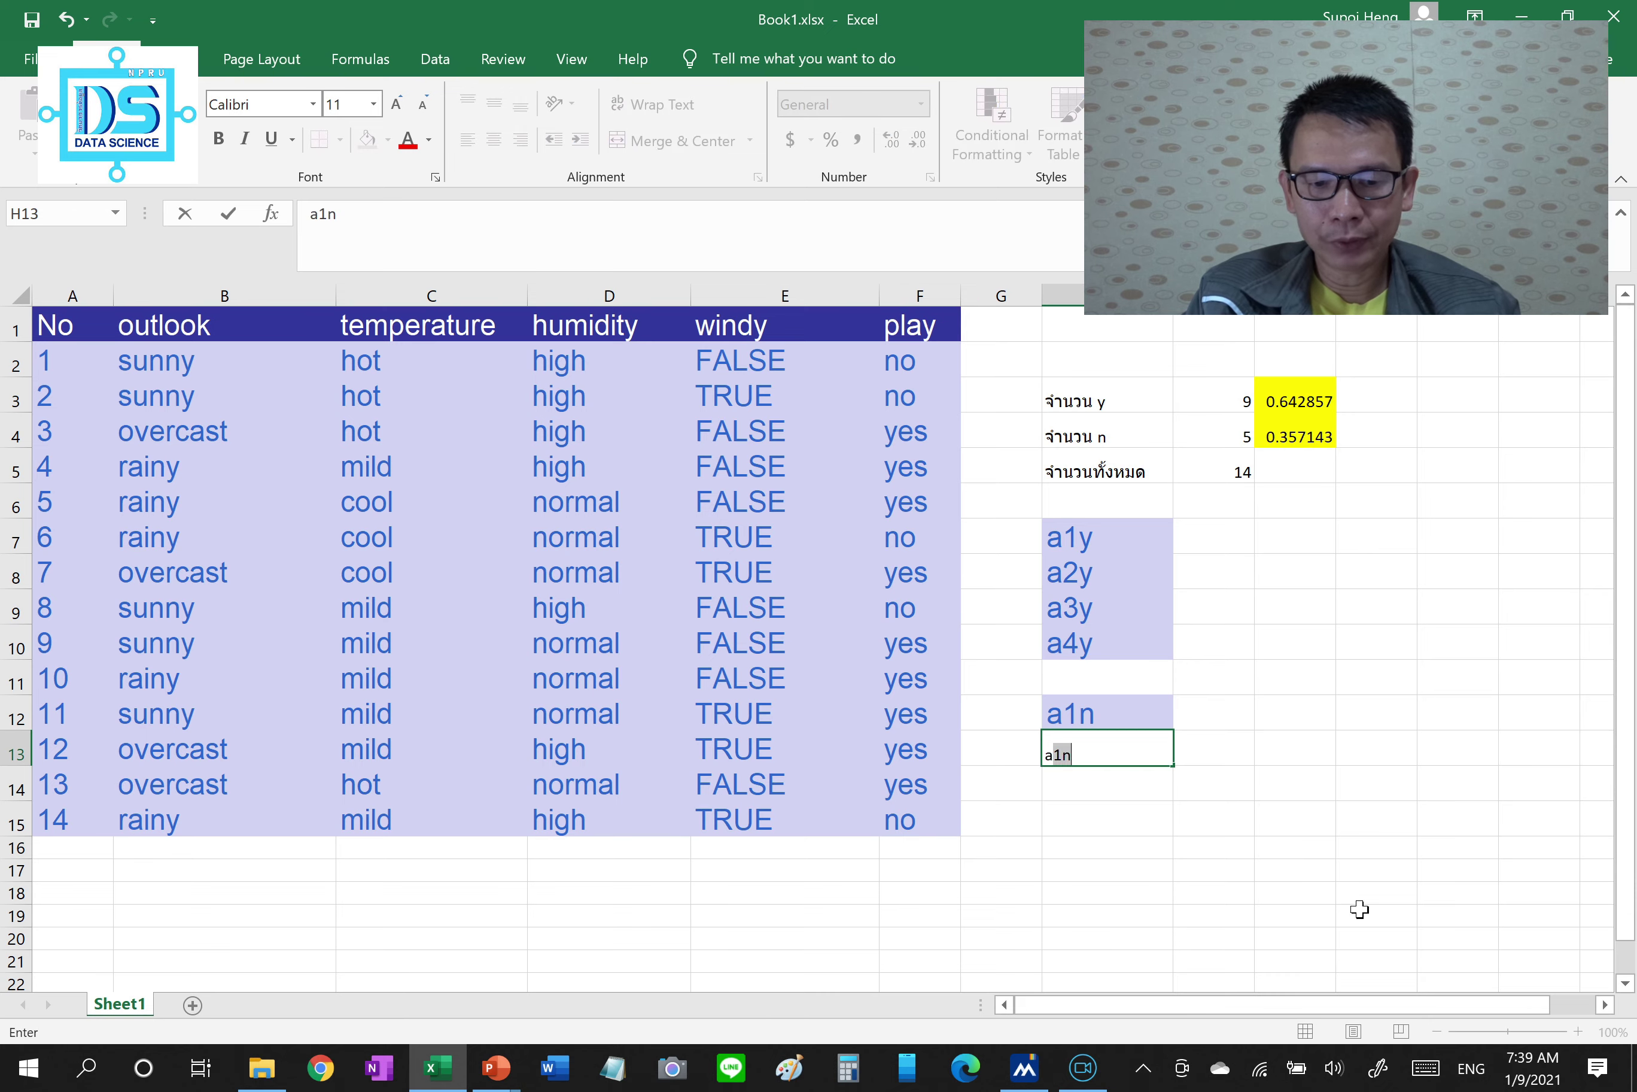
type("2n")
key("Return")
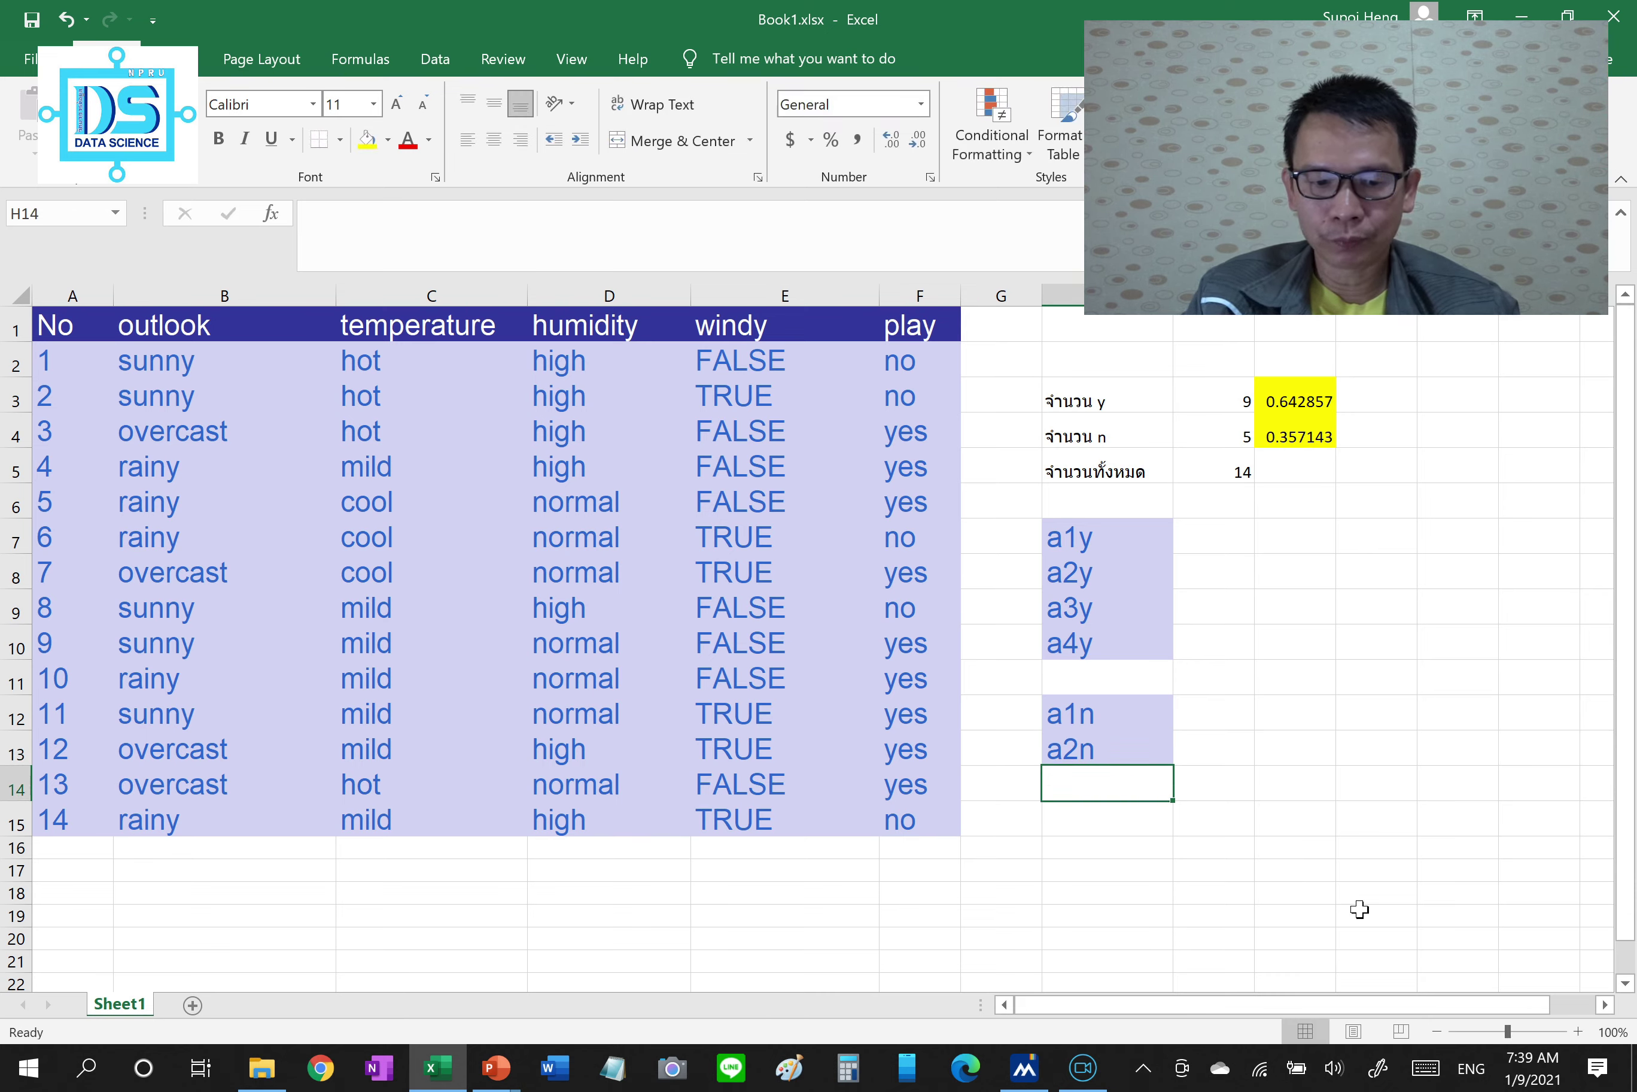
type("a3")
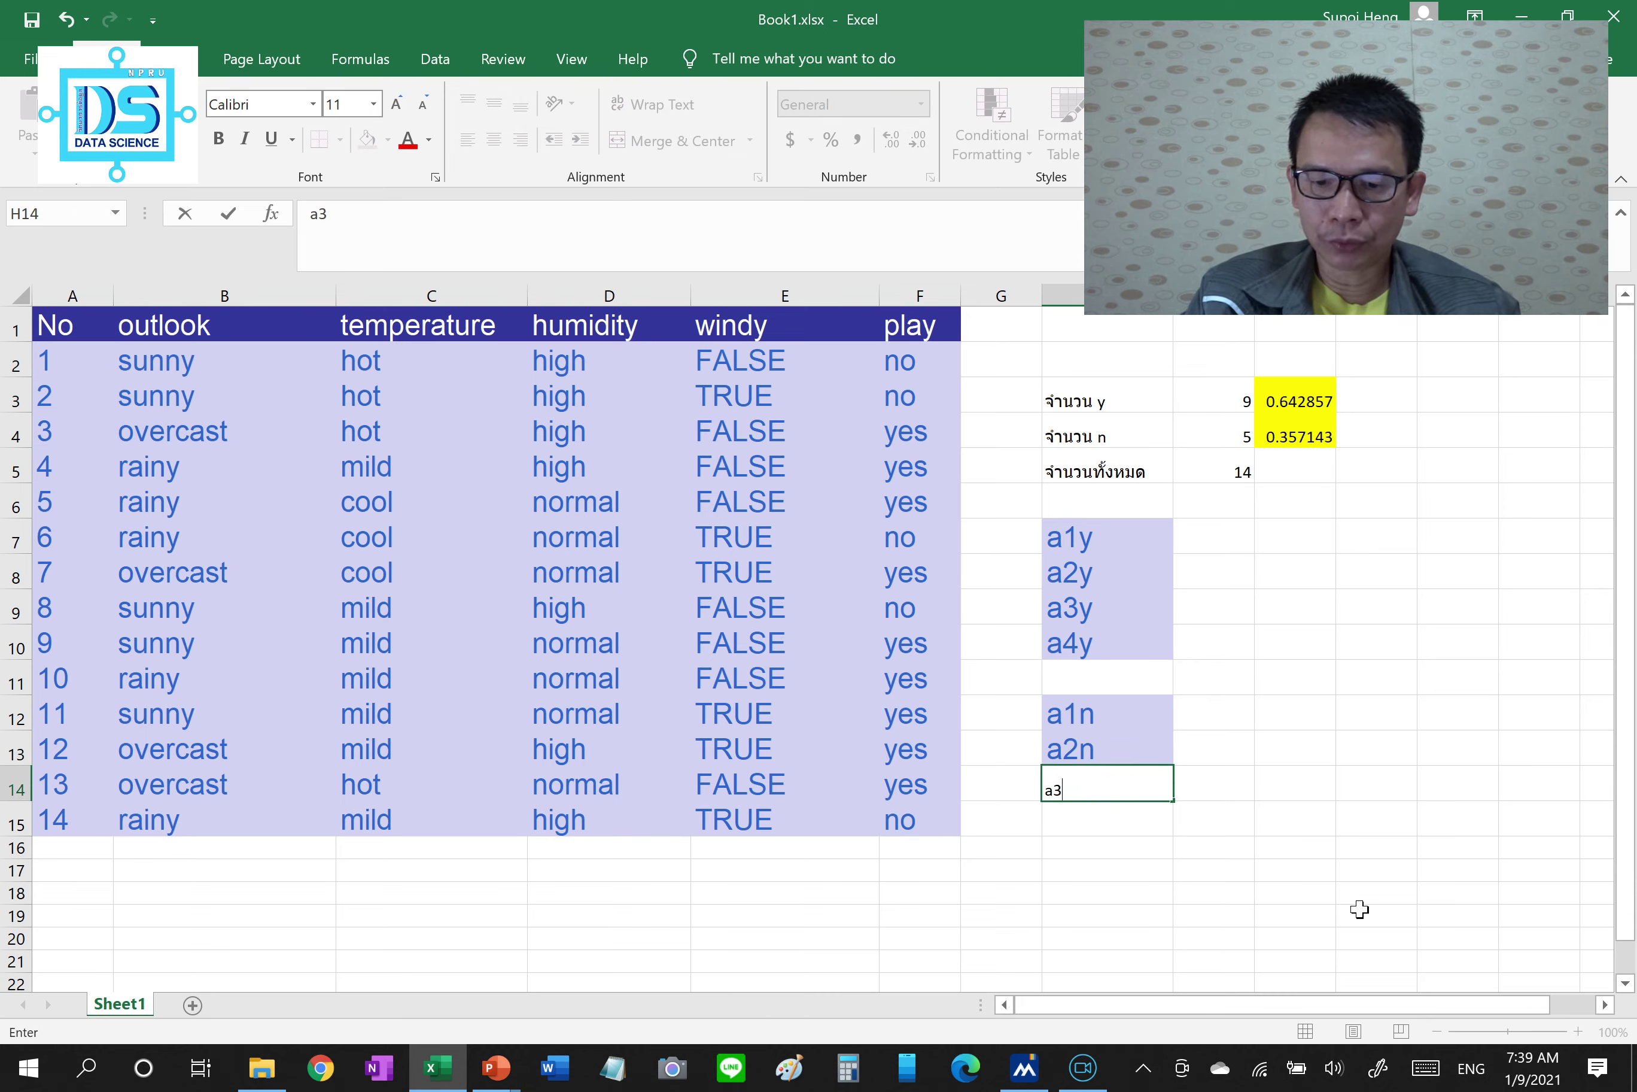
type("n")
key("Return")
type("a")
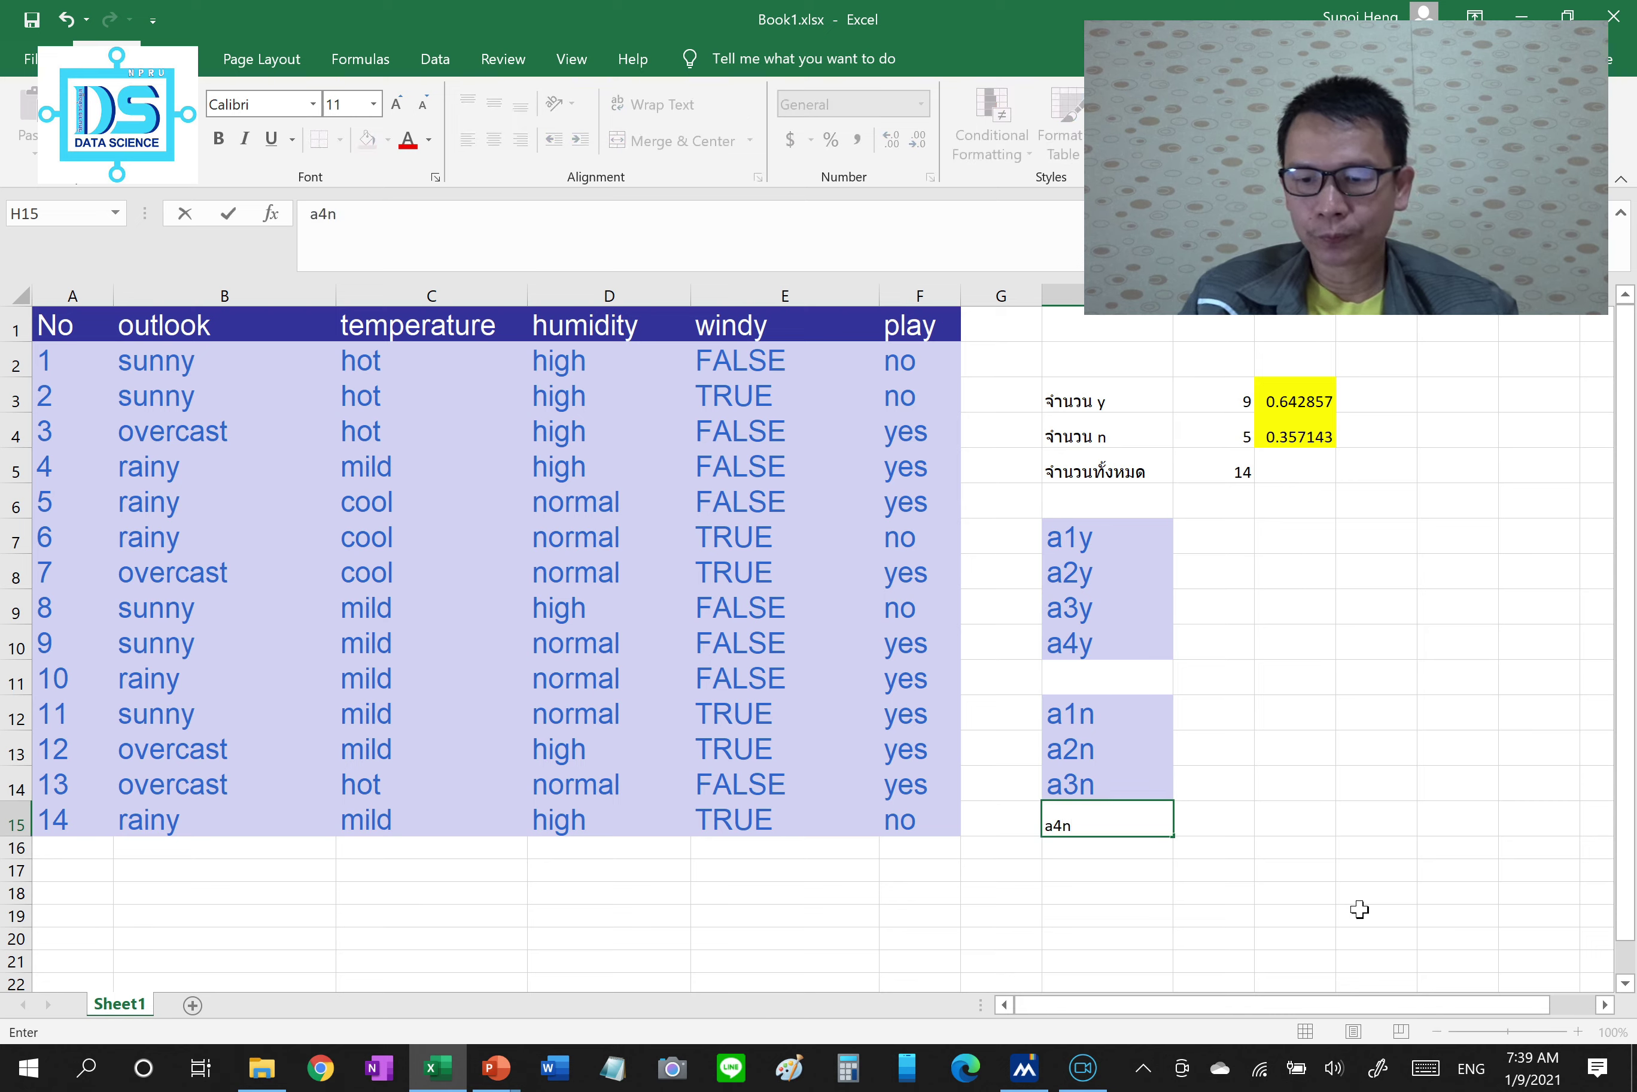
key("Return")
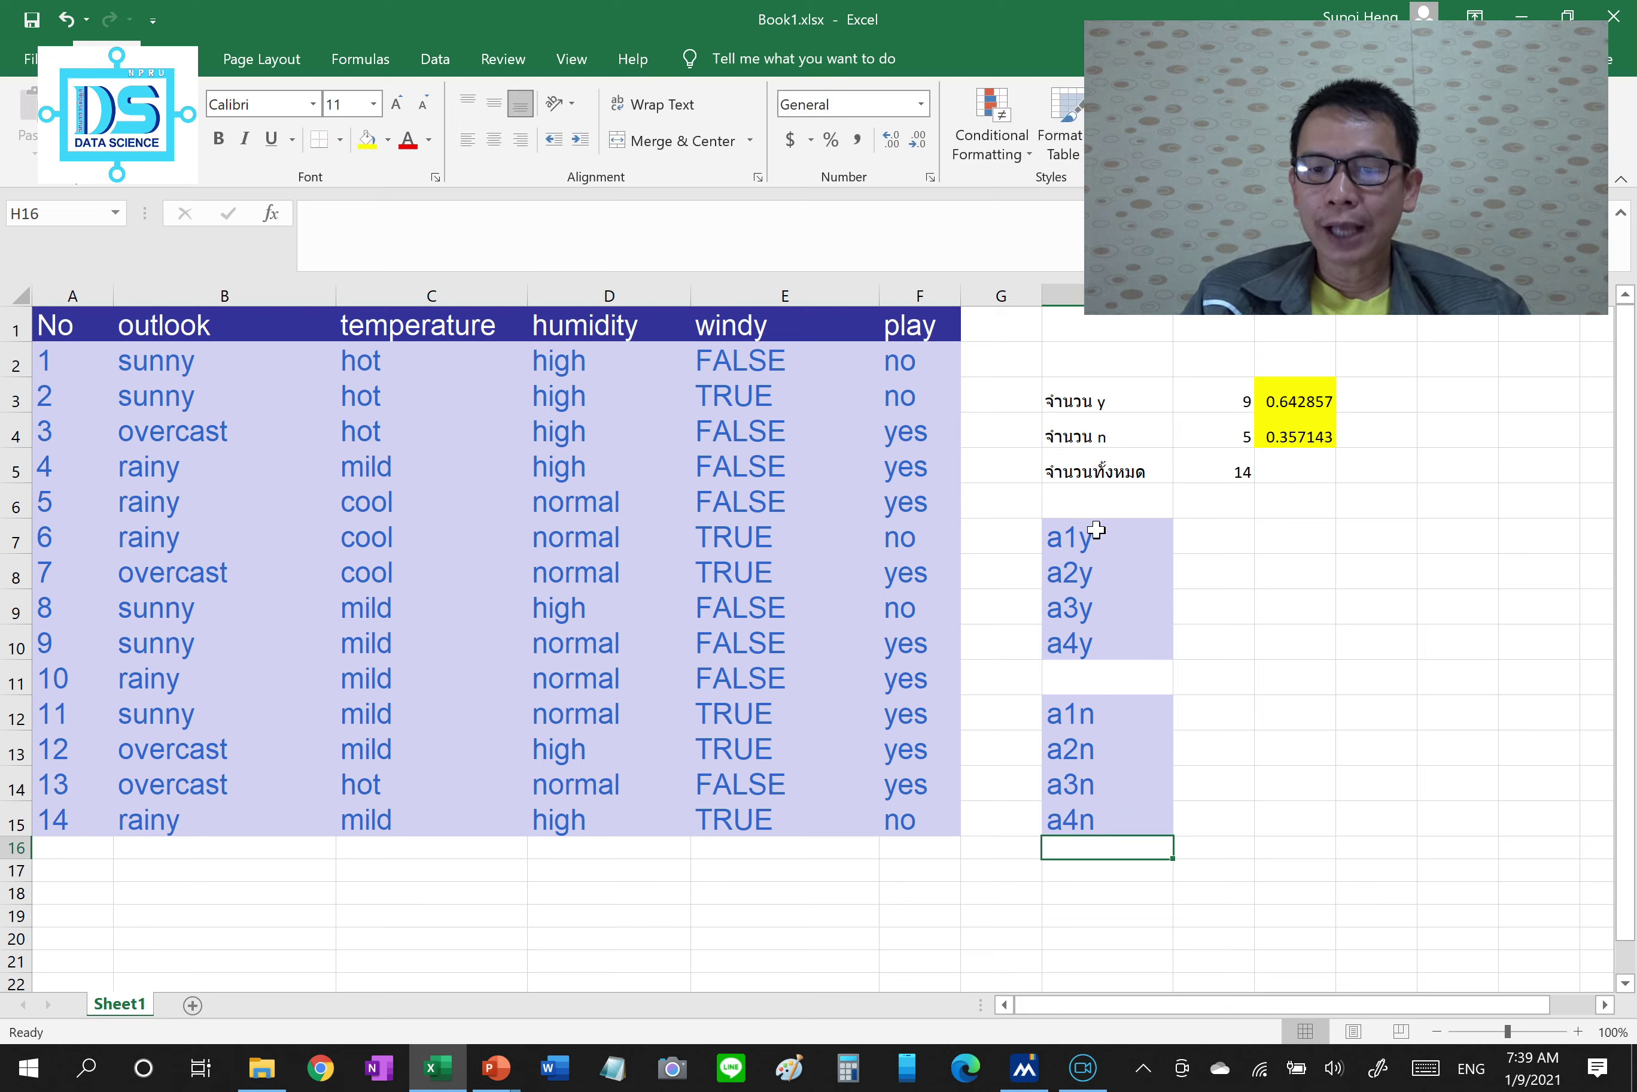
left_click_drag(1098, 530, 1097, 820)
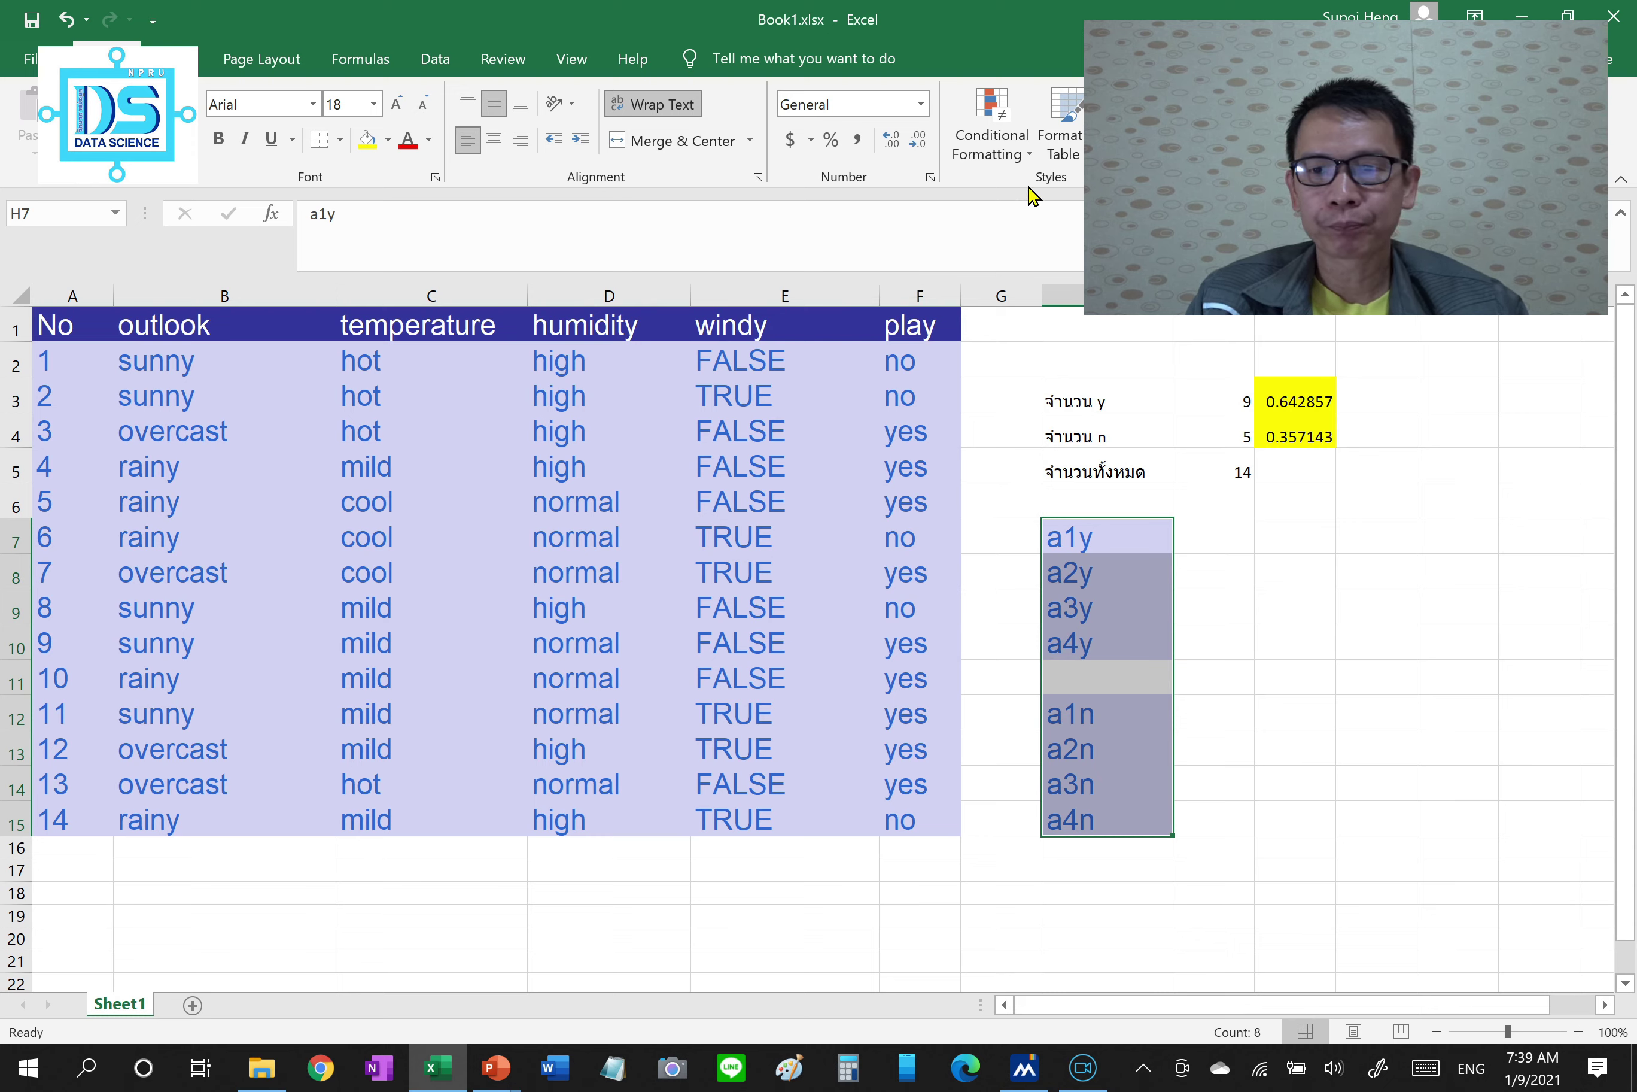
Clear all formats from the label cells H7:H15, leaving plain text
left_click(1522, 162)
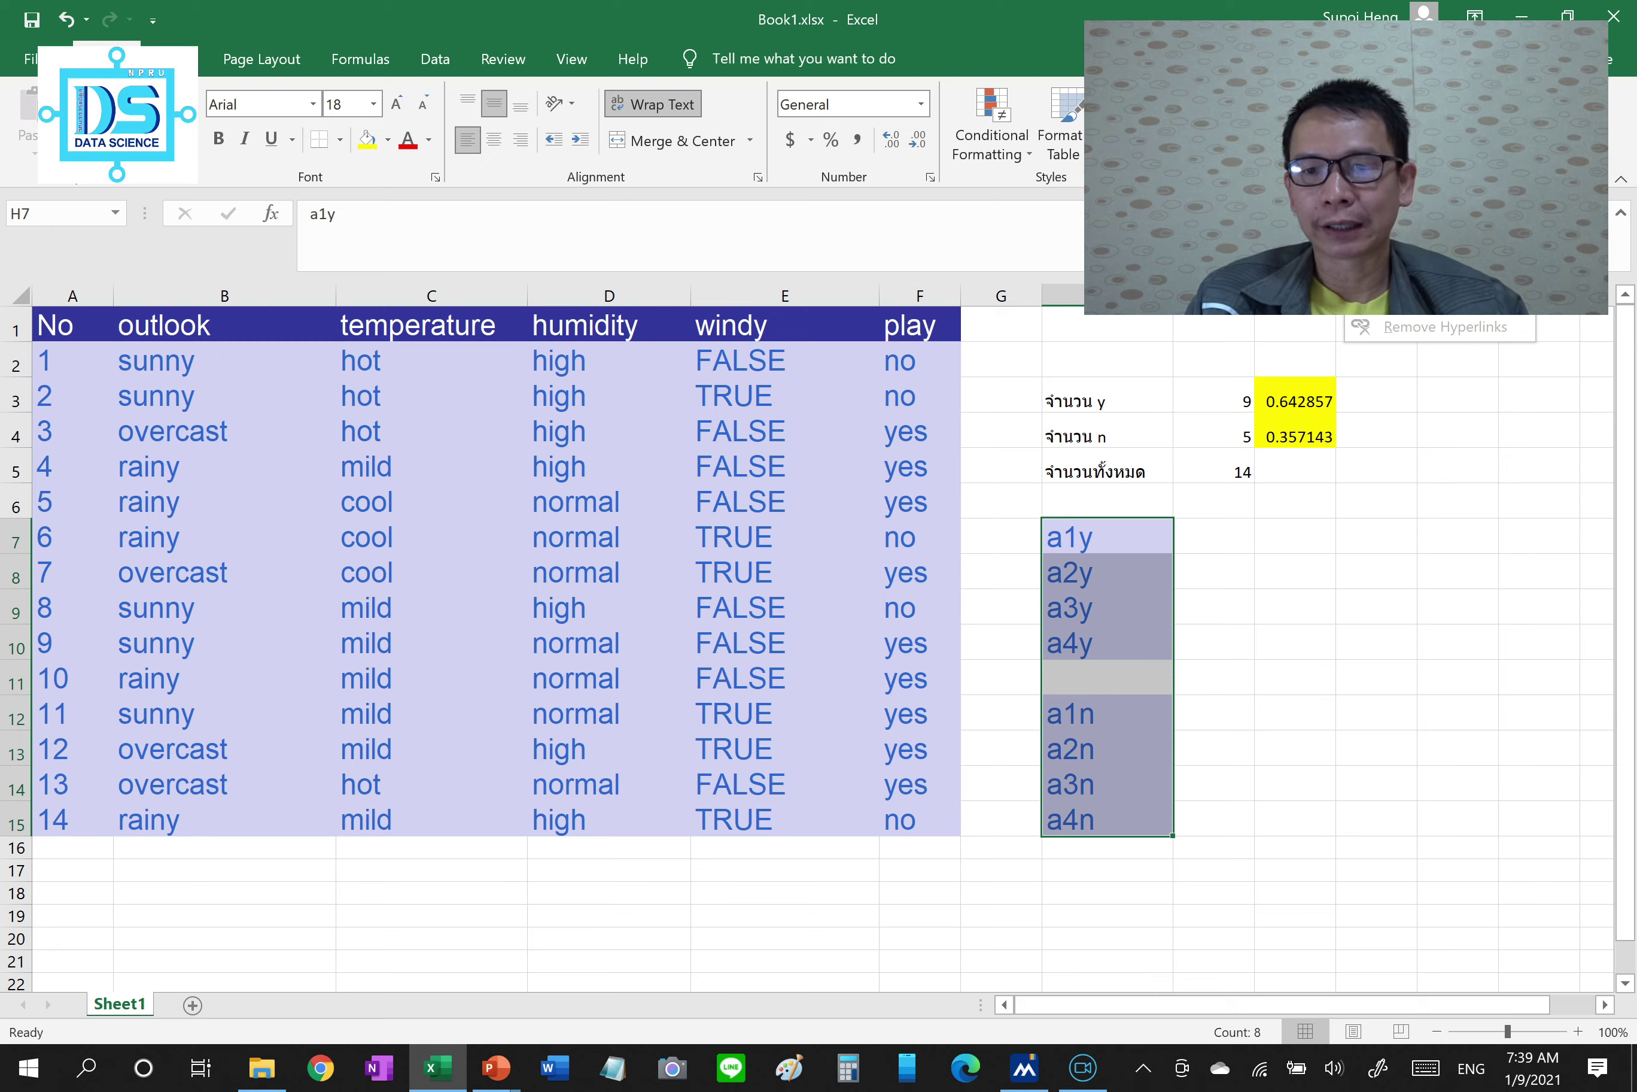
left_click(1416, 215)
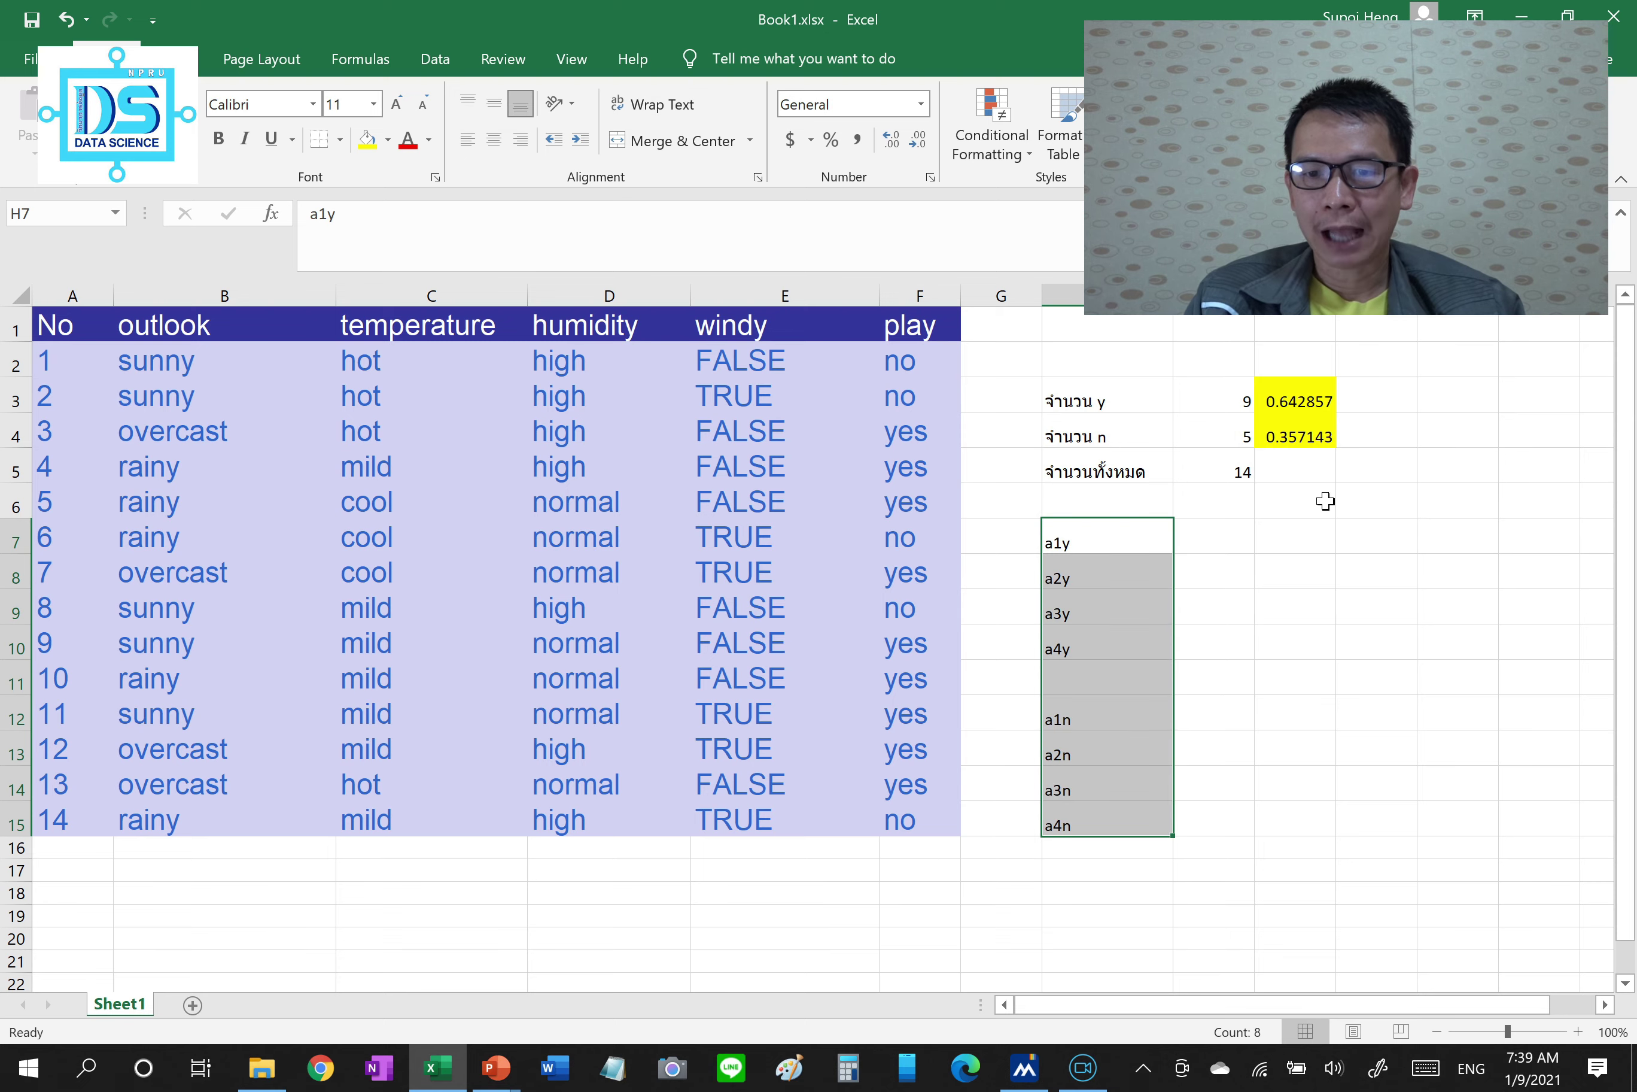
left_click(1227, 537)
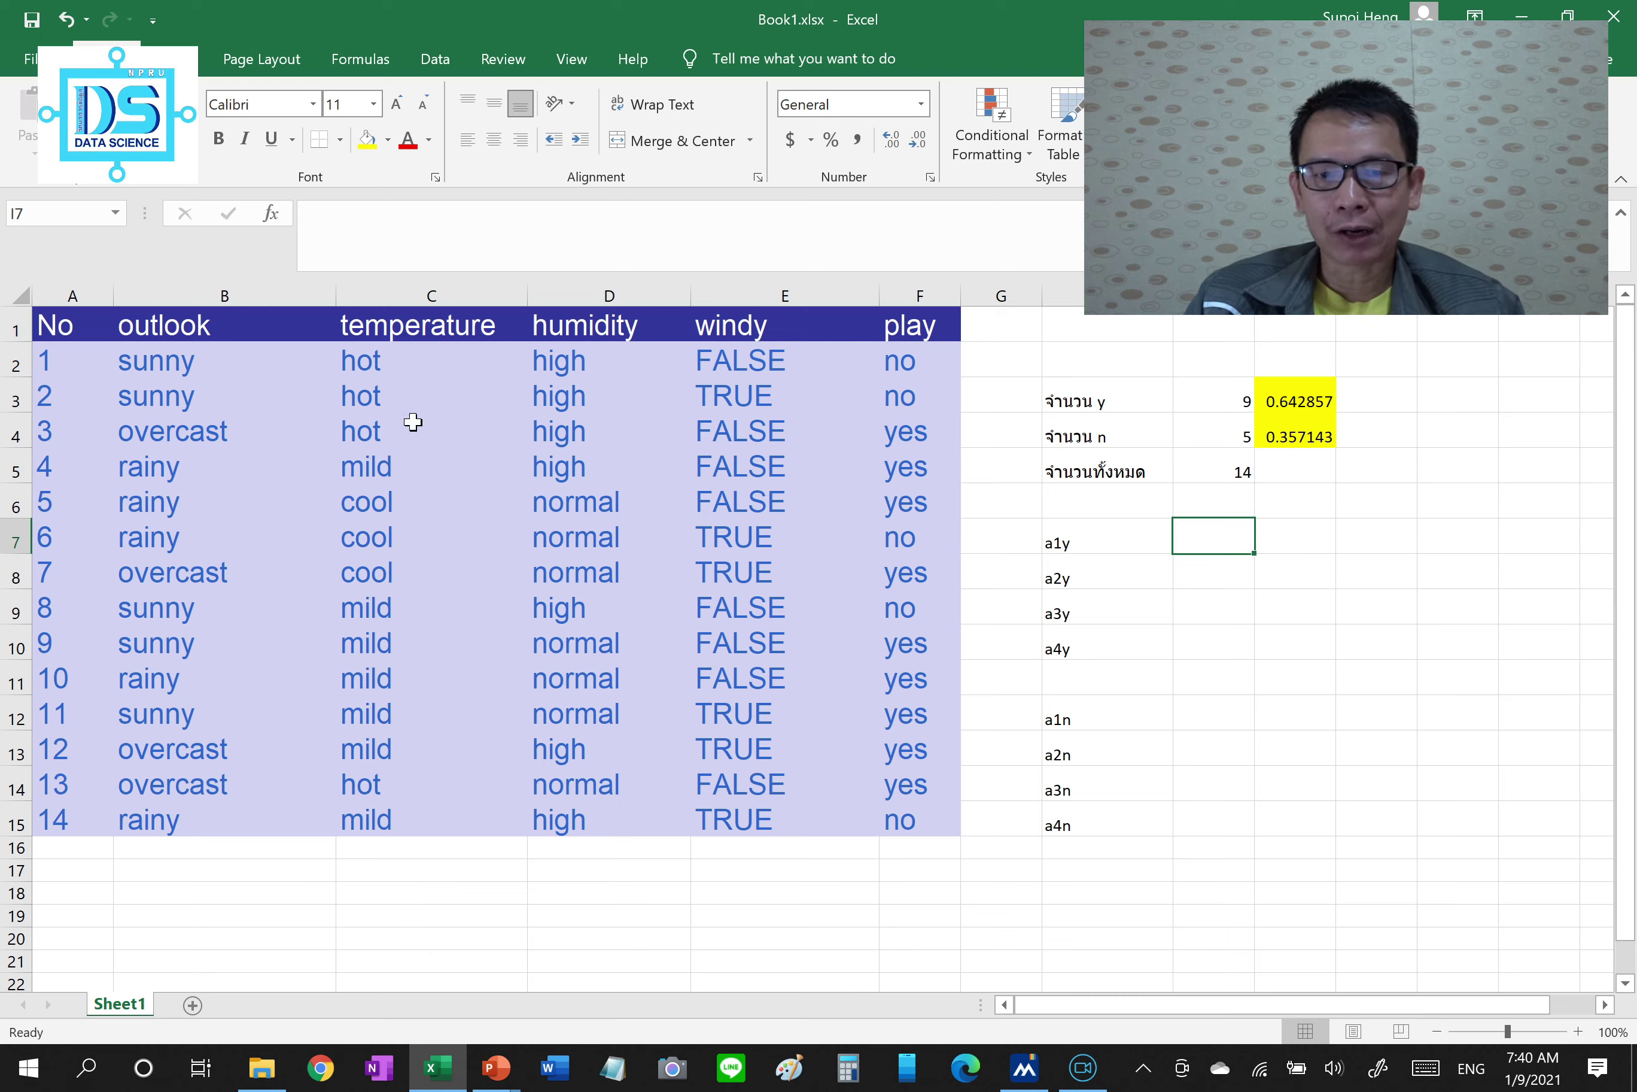
Insert three blank rows above the weather table so its header moves to row 4
left_click(18, 327)
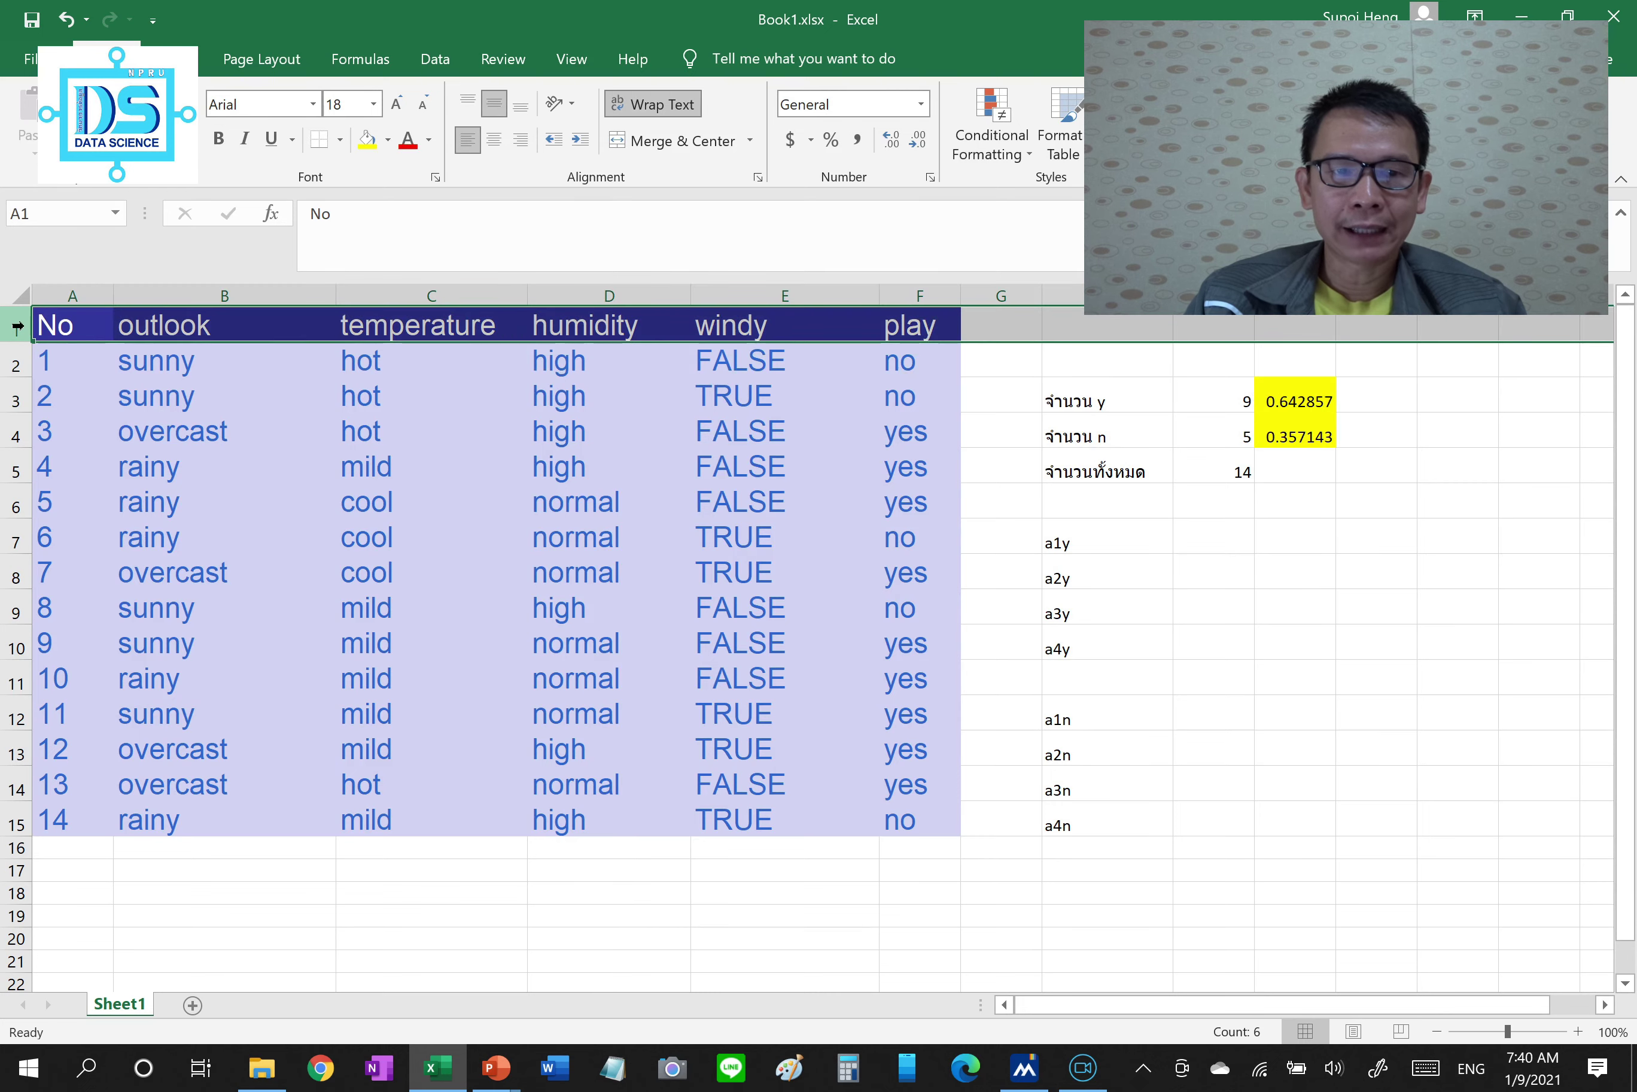
right_click(23, 328)
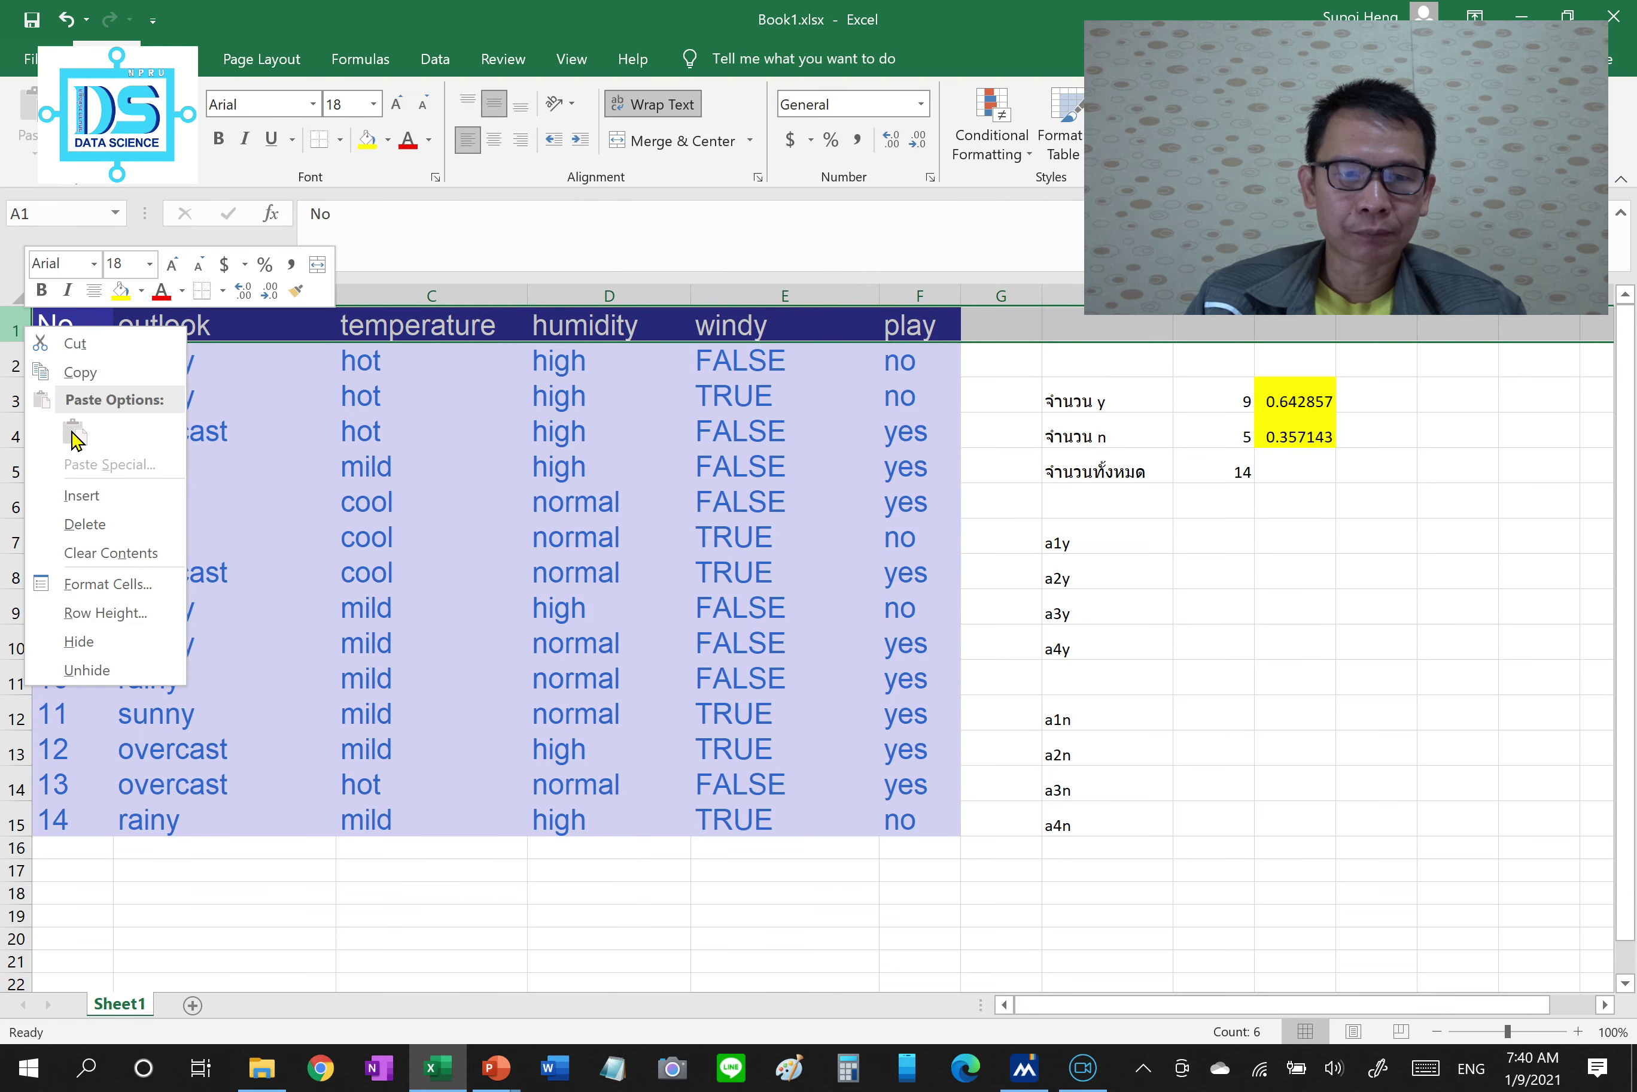
left_click(82, 495)
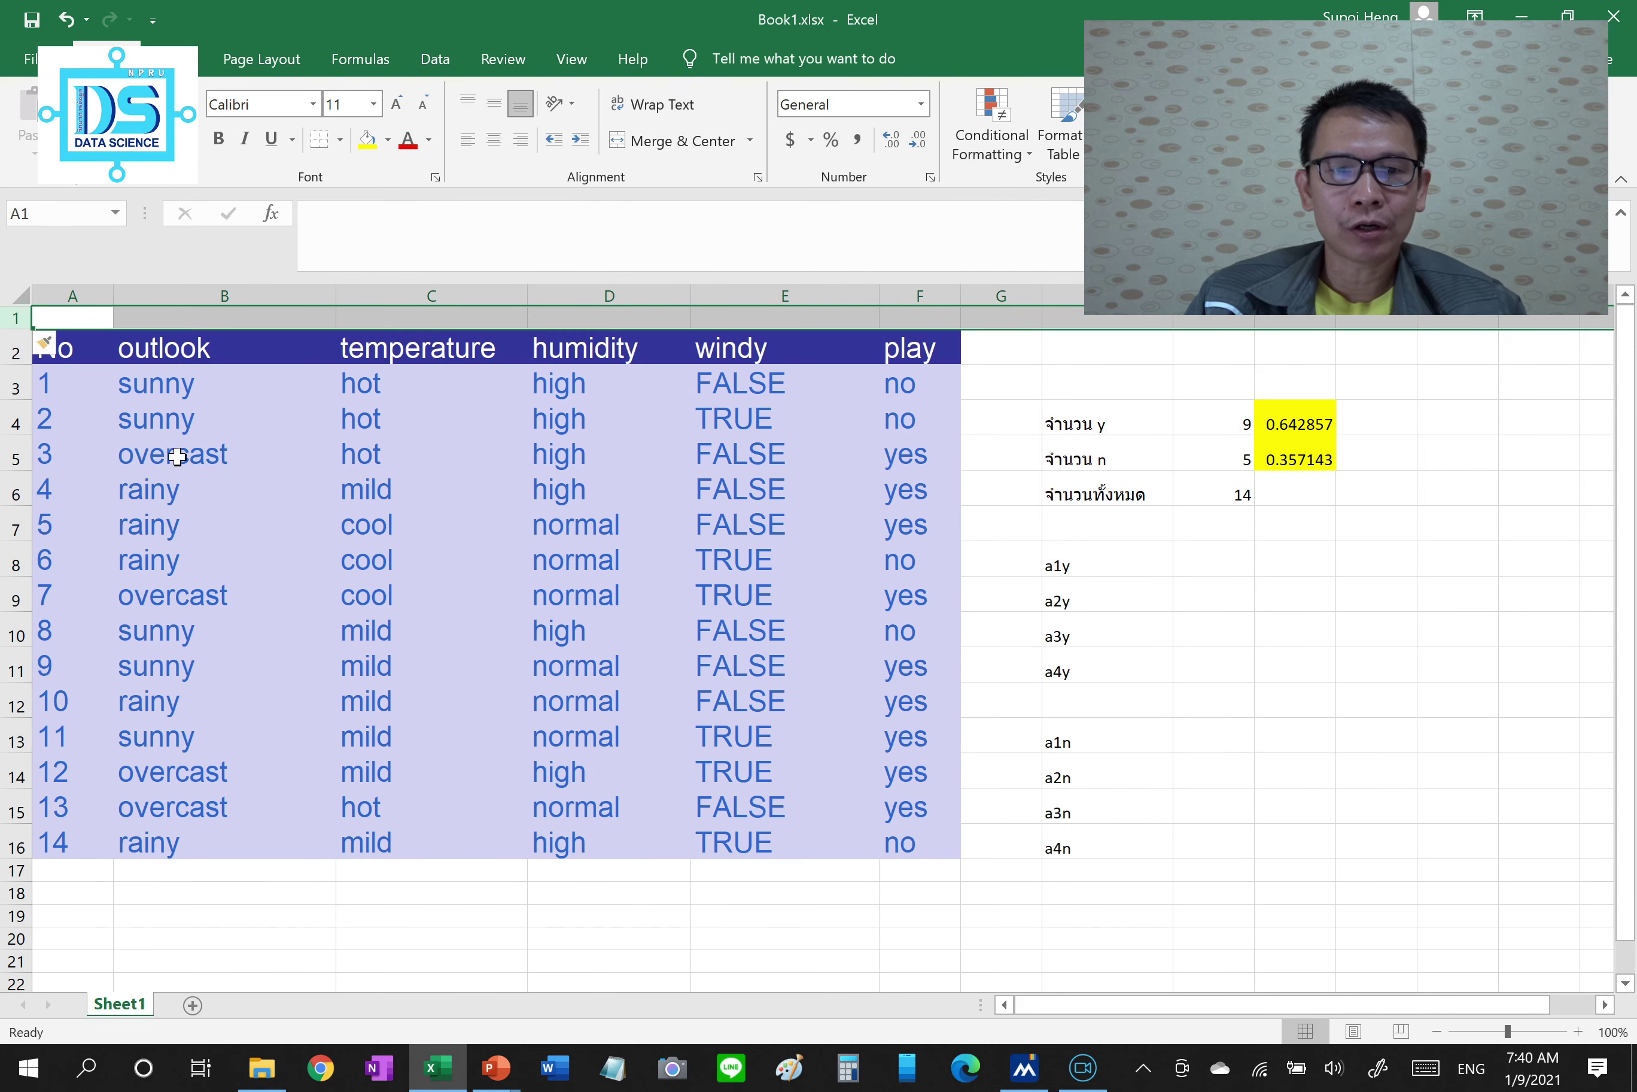
left_click(16, 344)
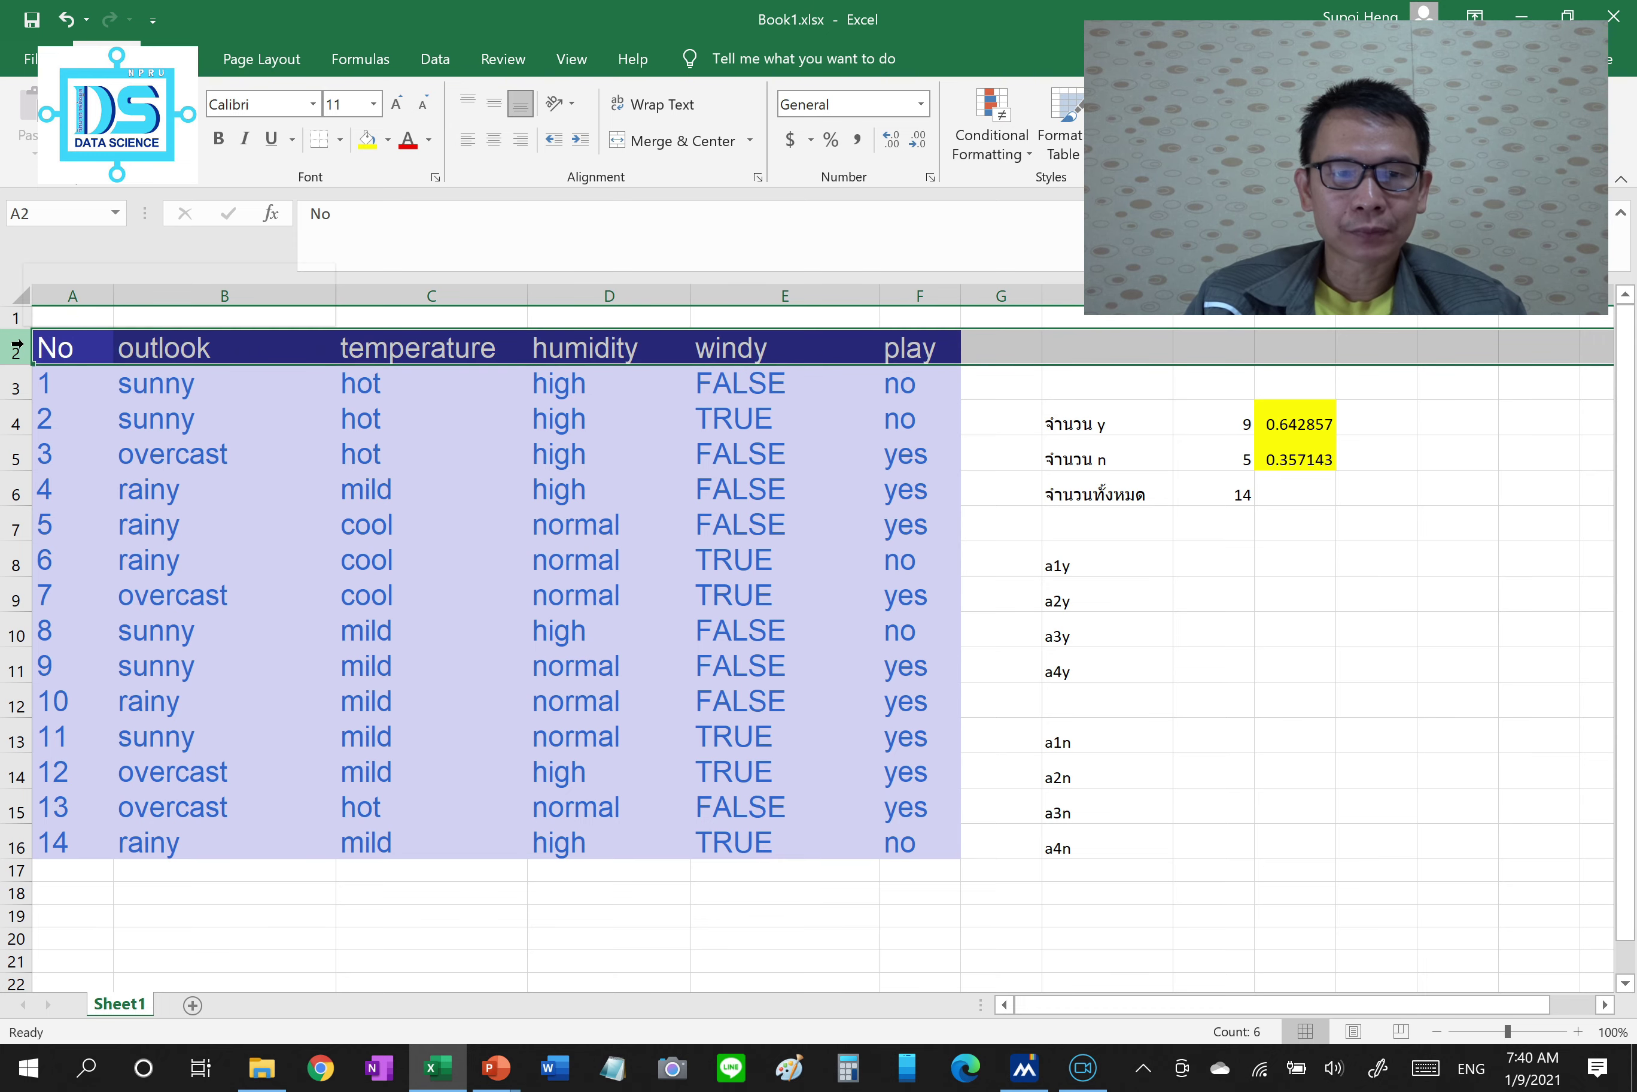
right_click(17, 345)
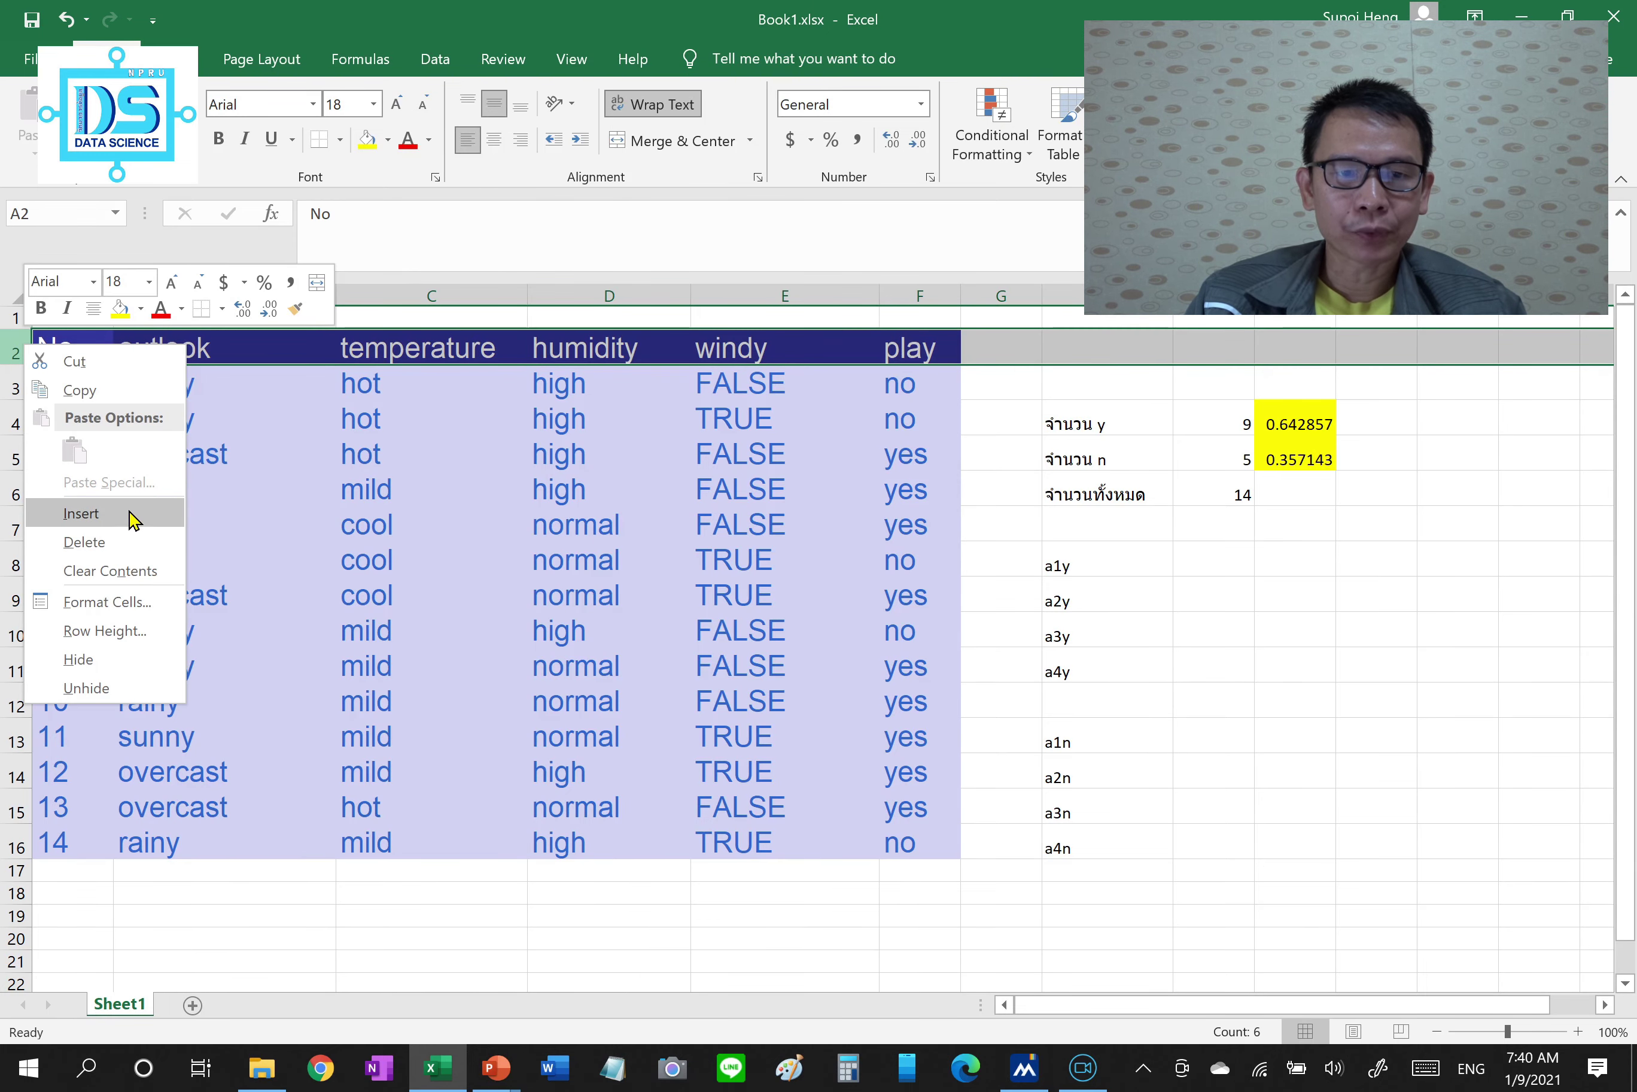
left_click(82, 513)
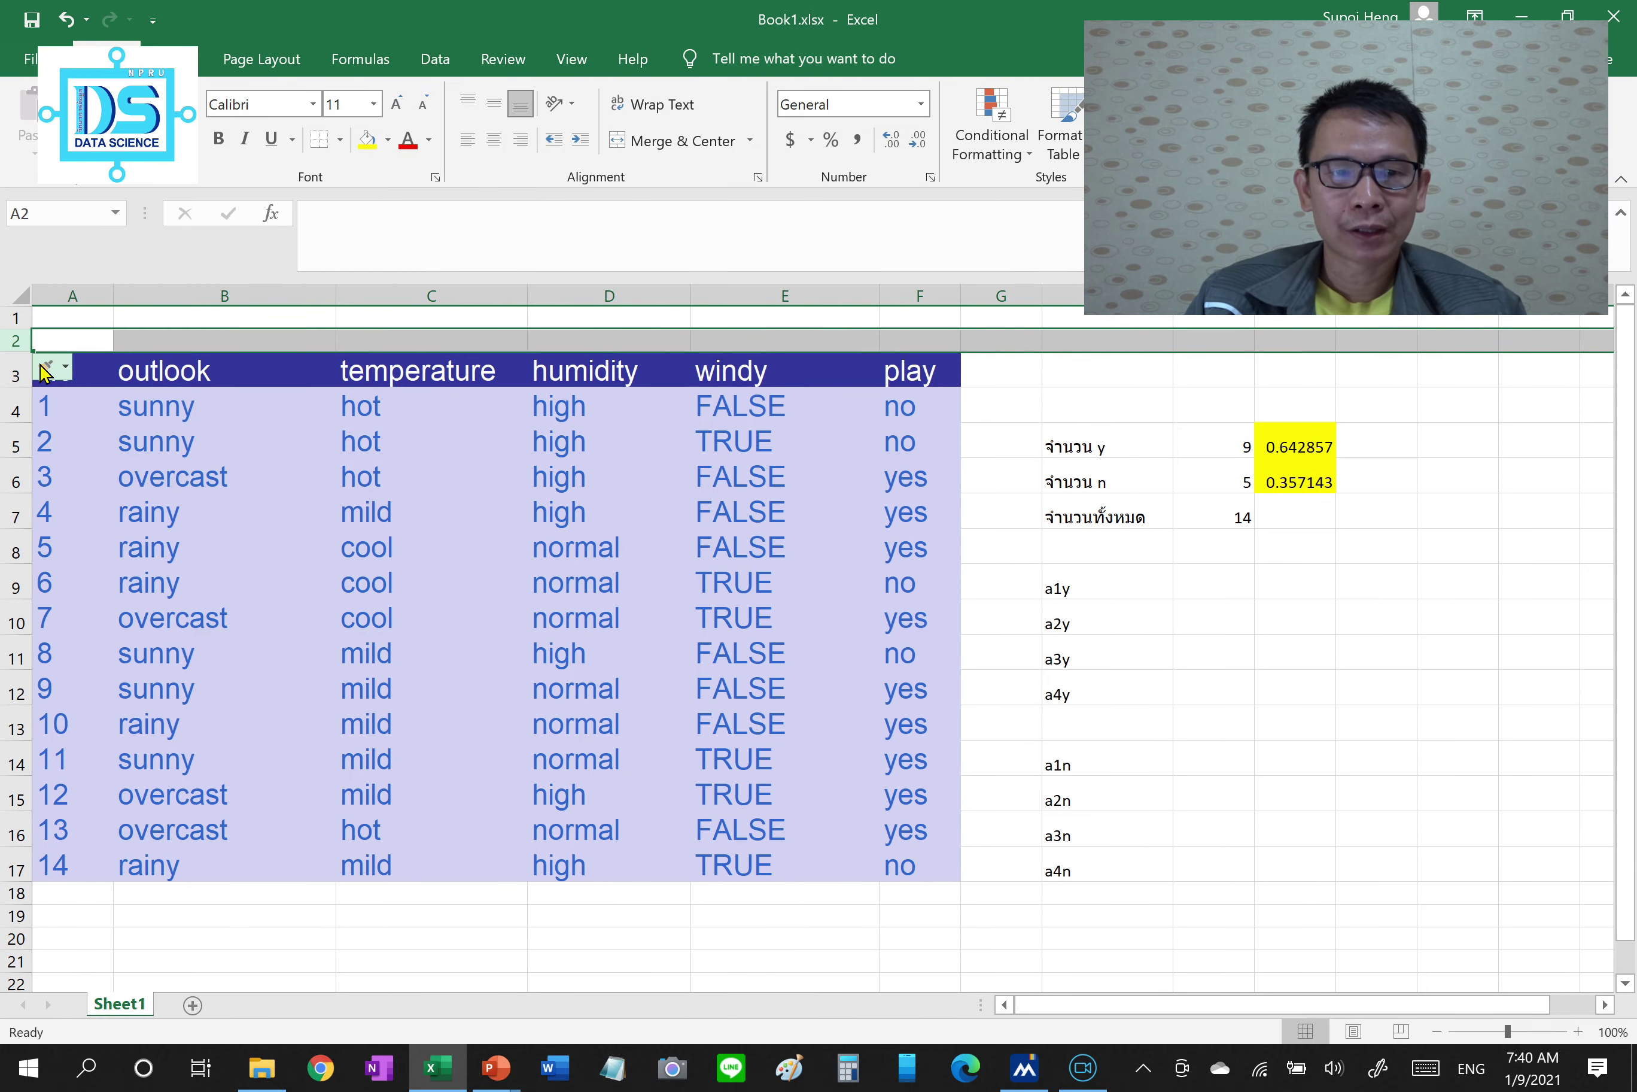
right_click(21, 374)
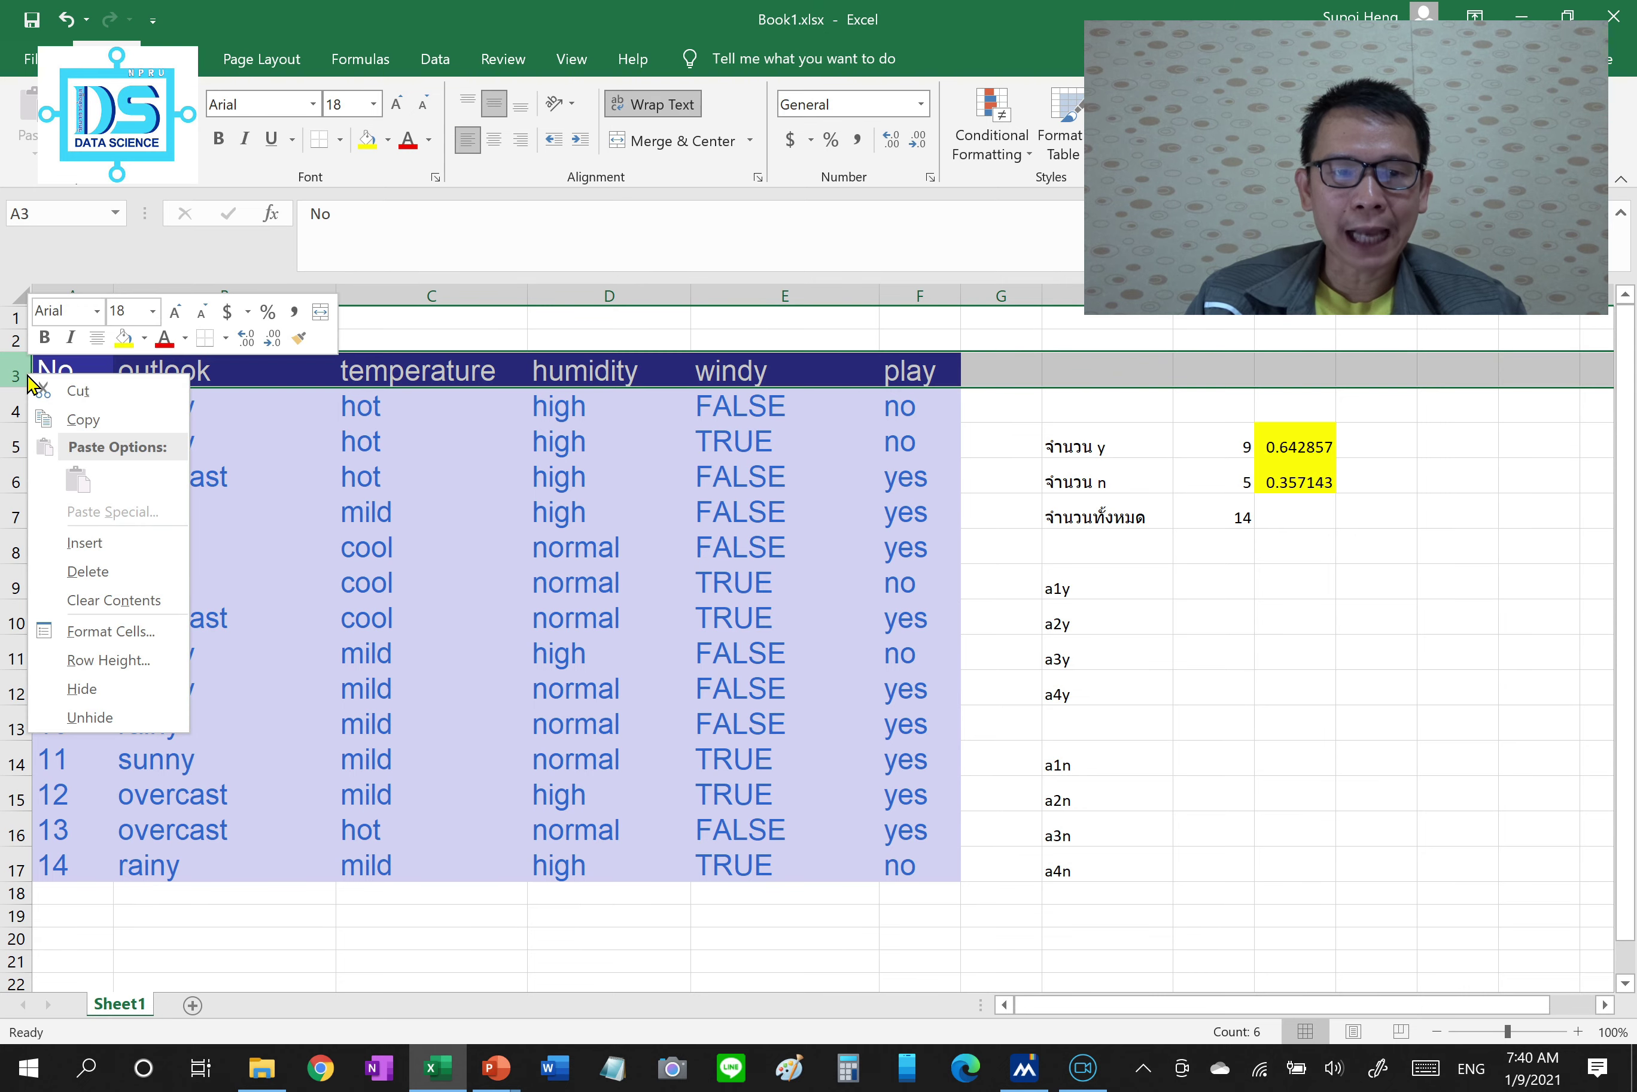
left_click(145, 542)
left_click(442, 403)
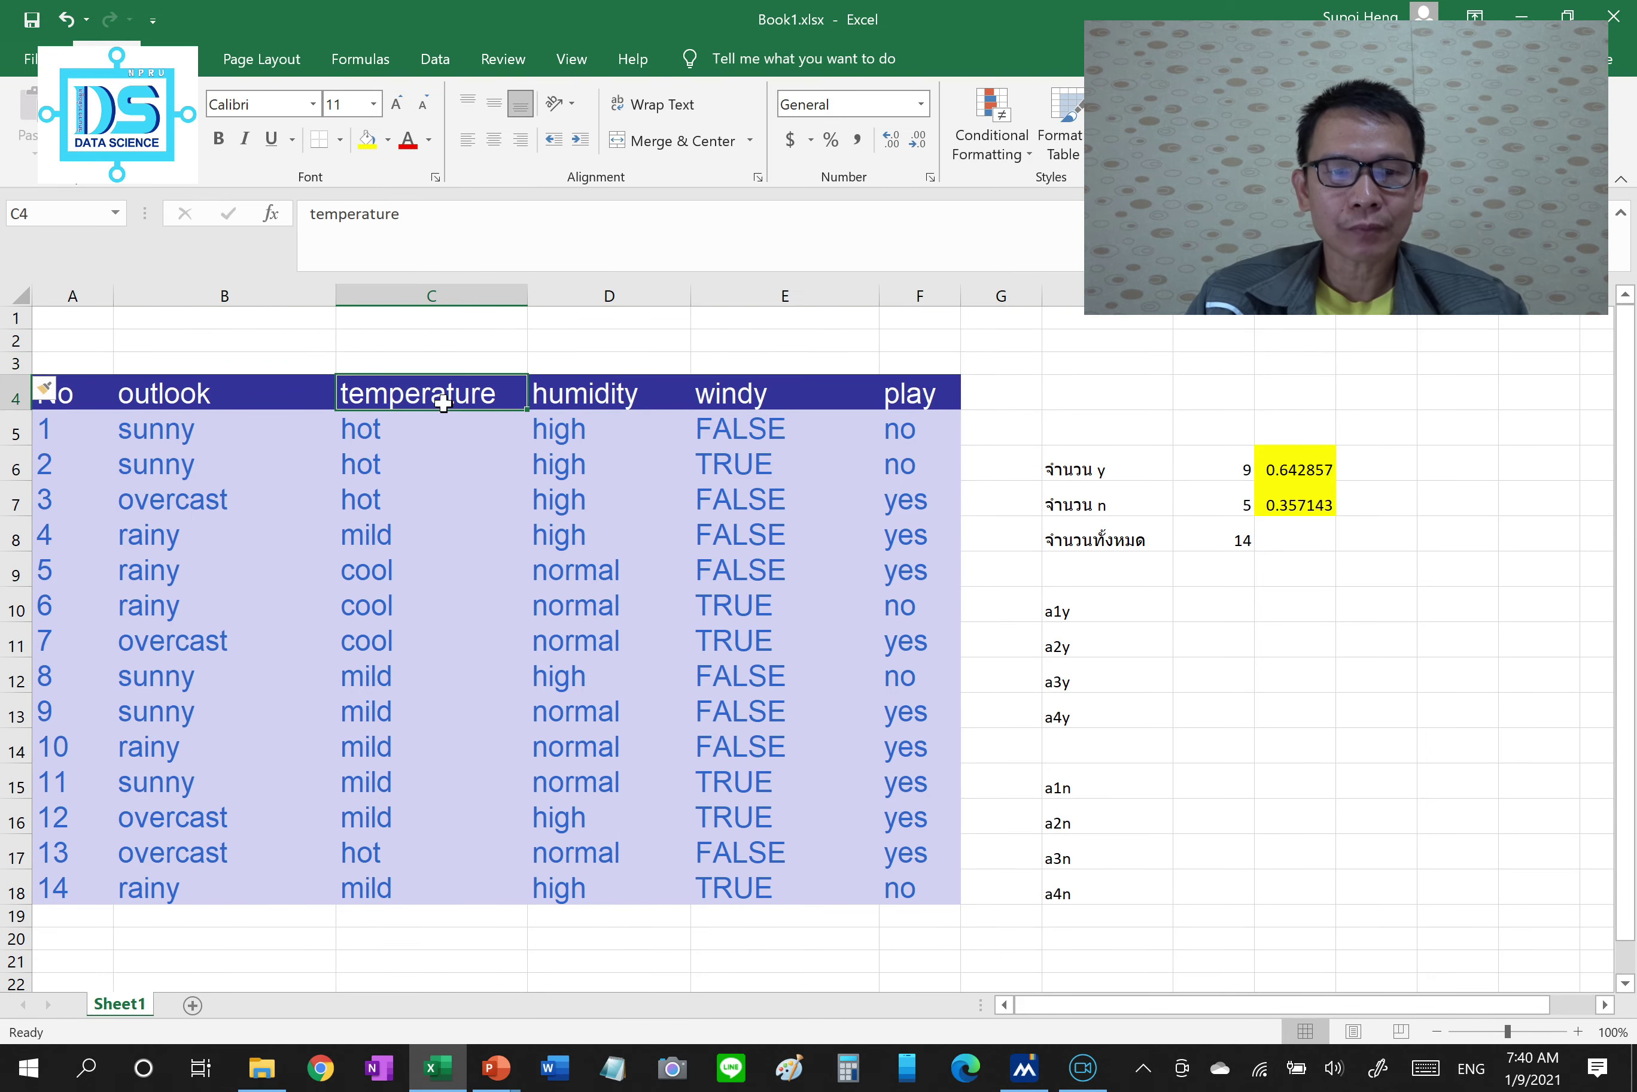
left_click_drag(252, 338, 715, 339)
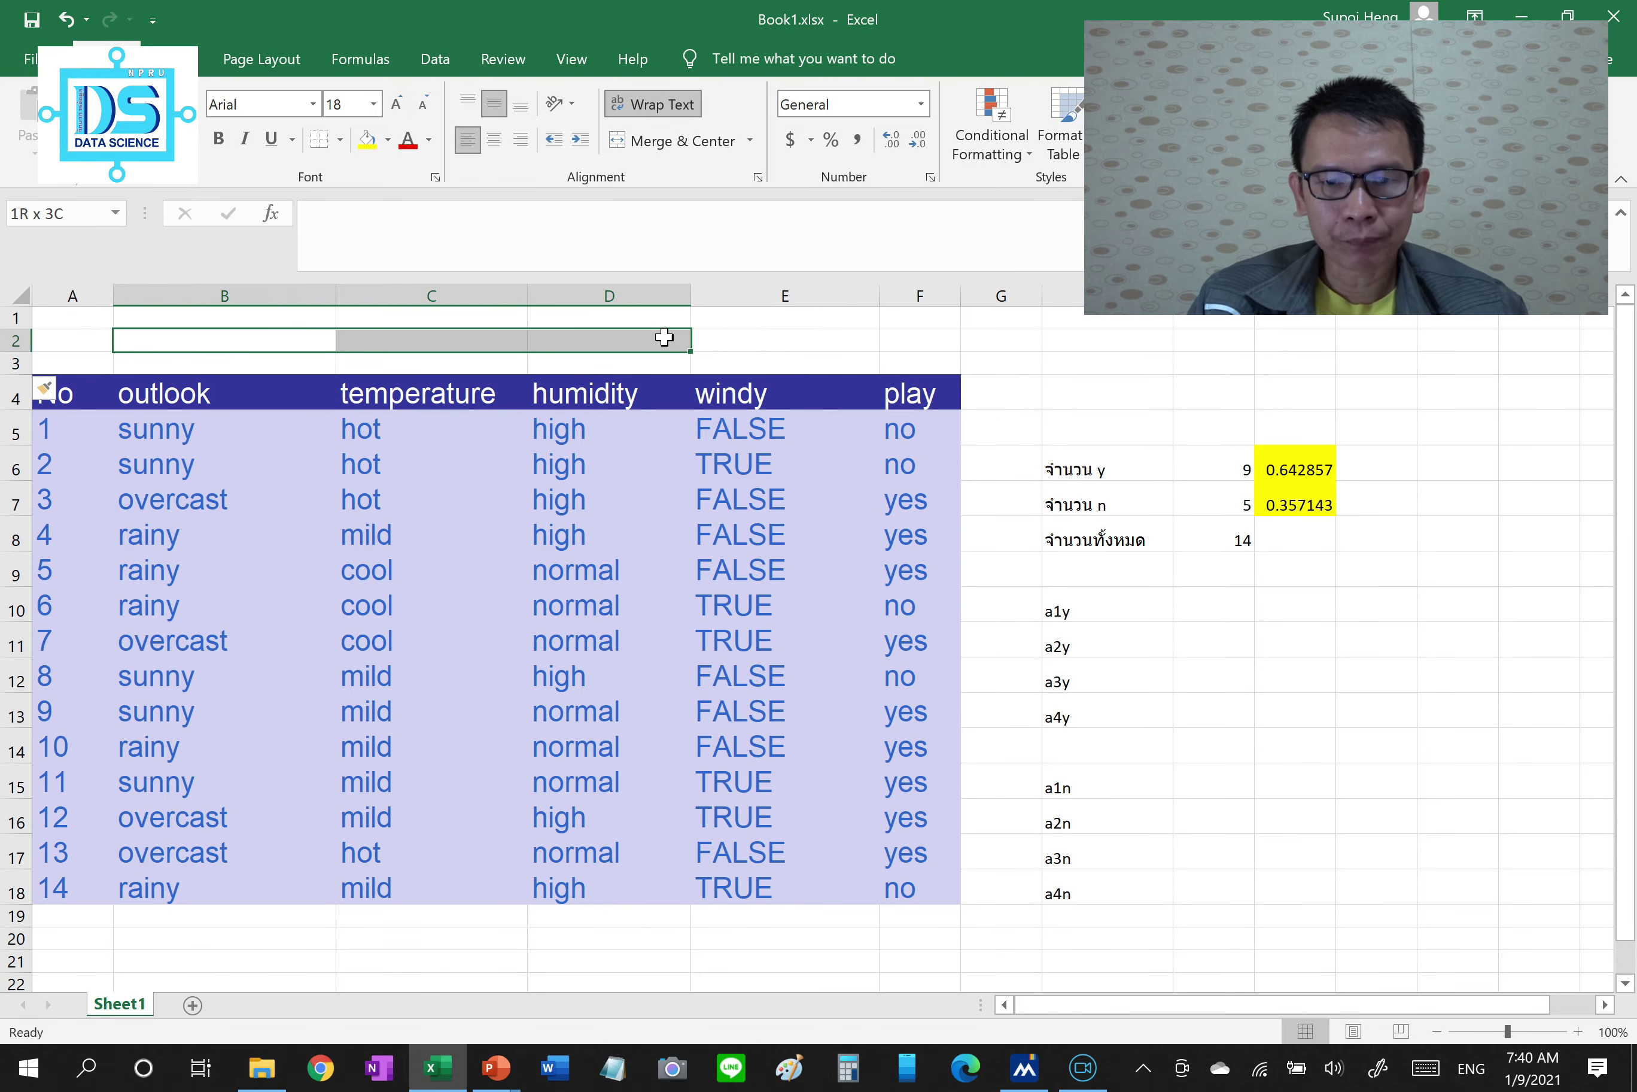
Fill B2:E2 light green and give every cell a border
left_click(388, 140)
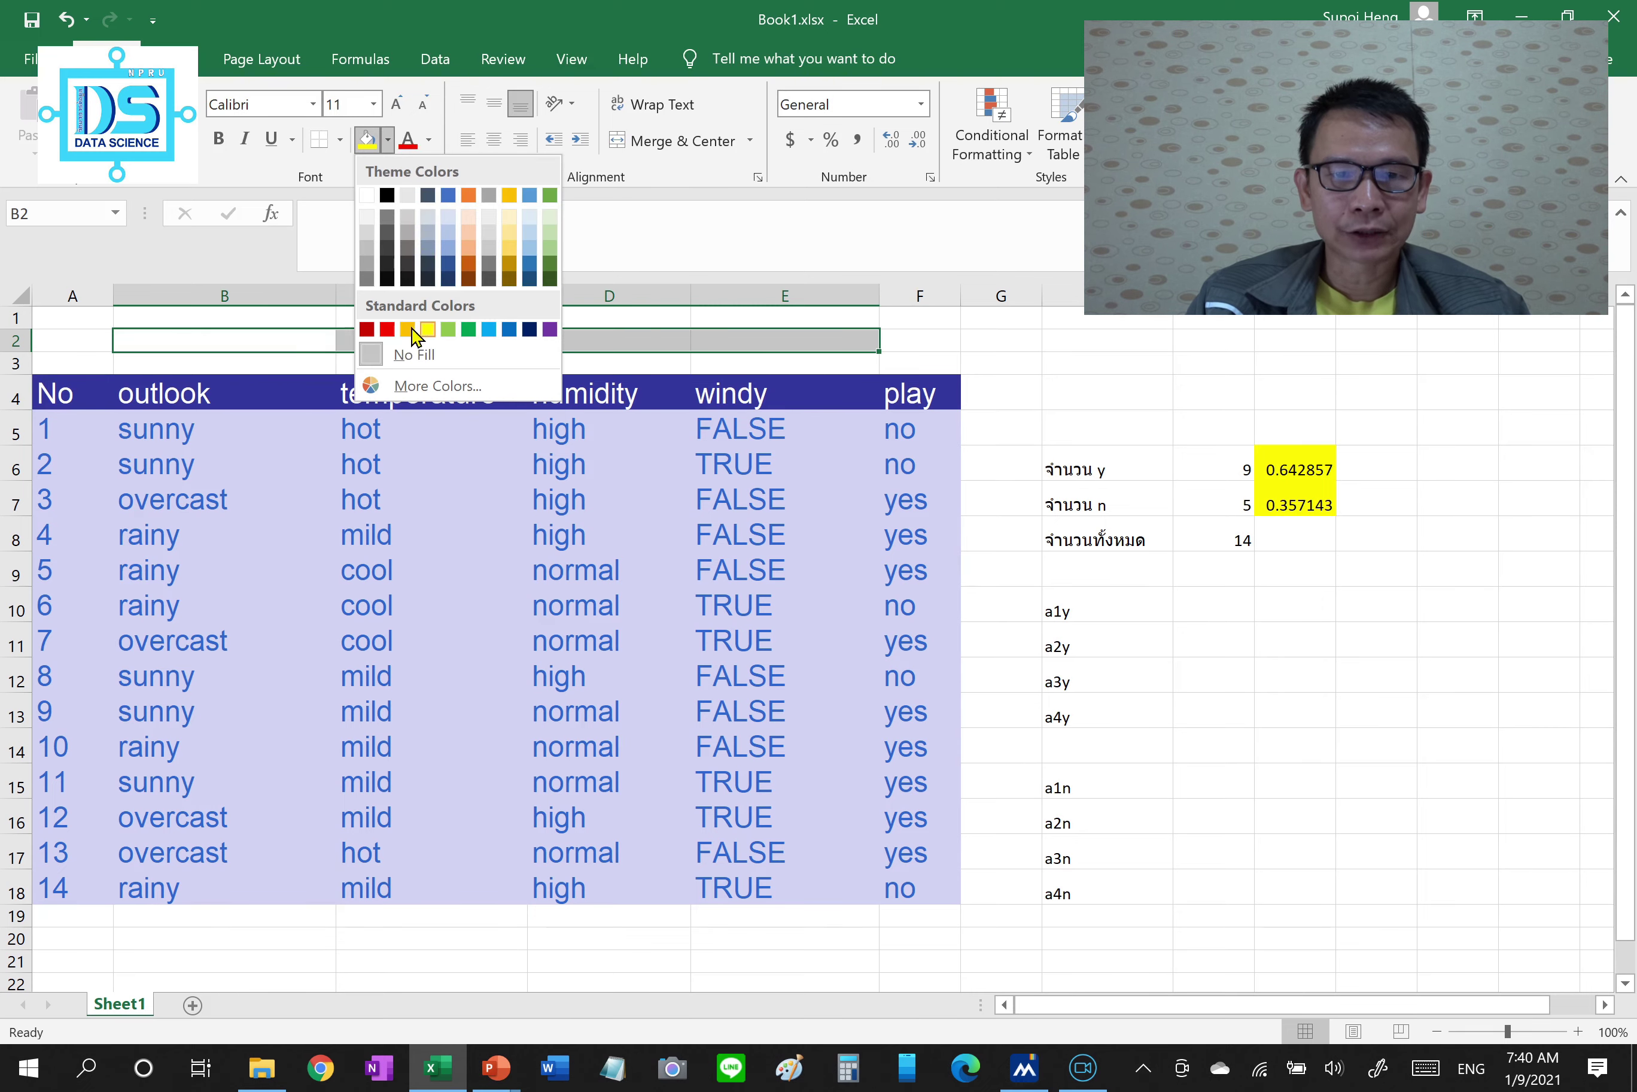
left_click(448, 330)
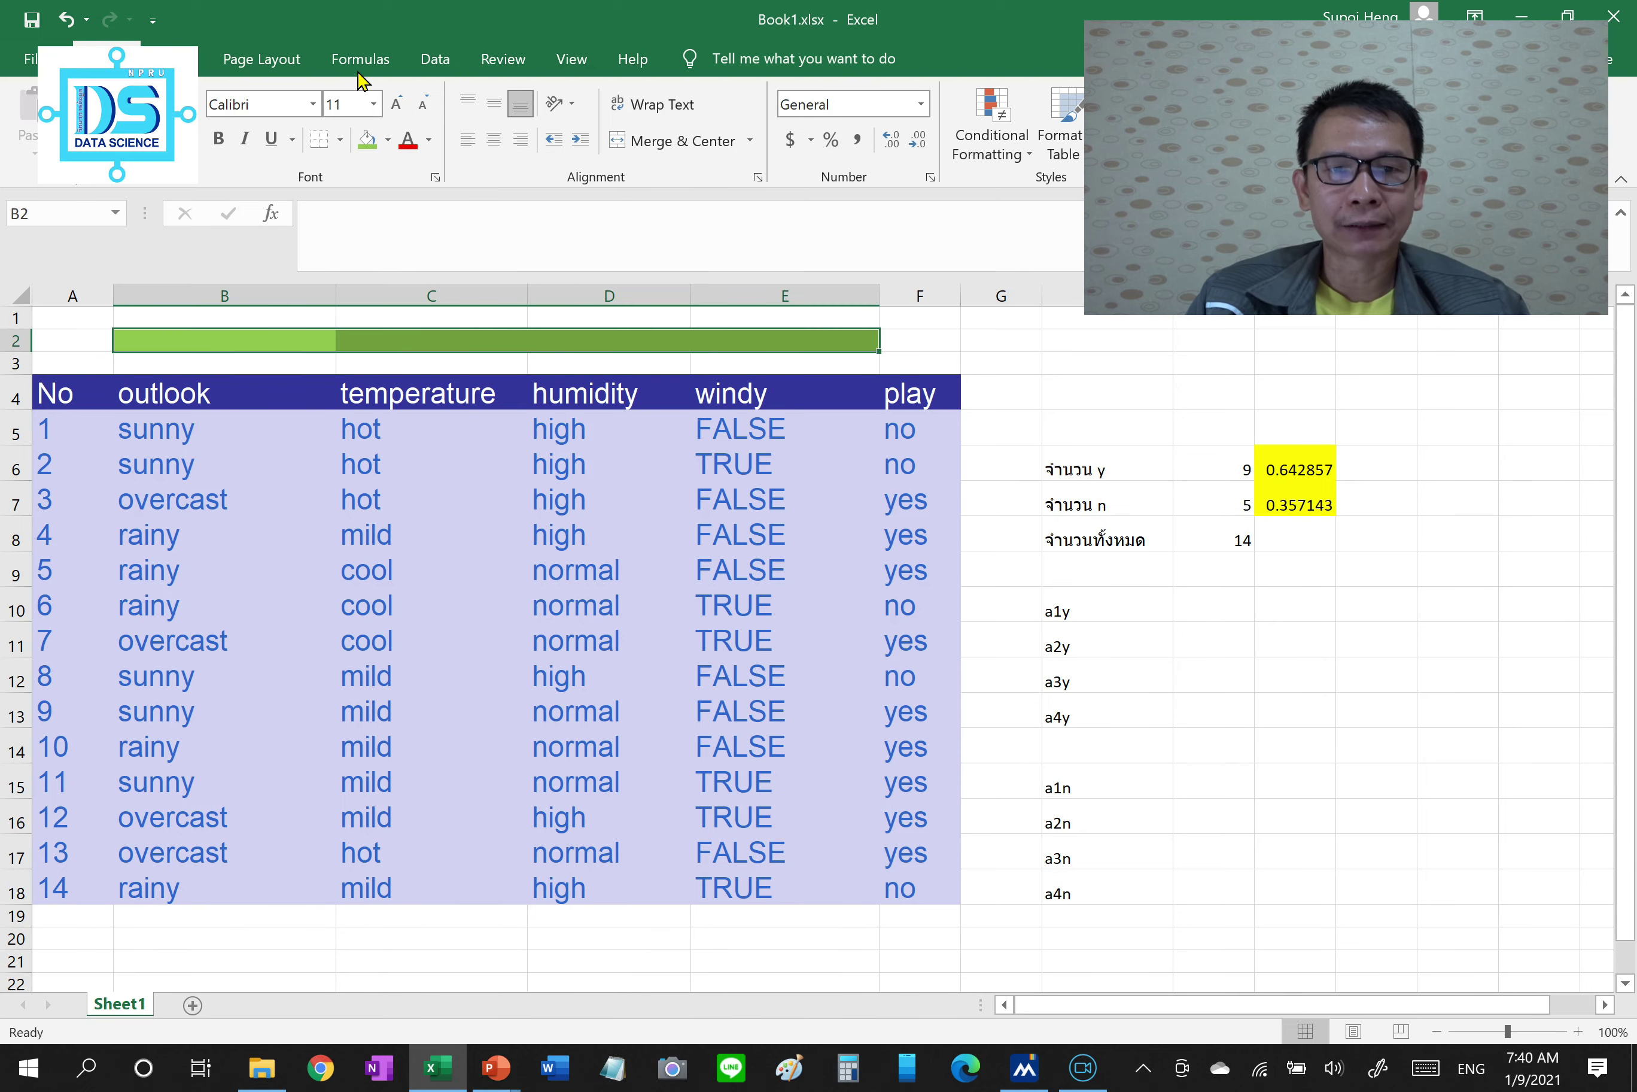
left_click(340, 140)
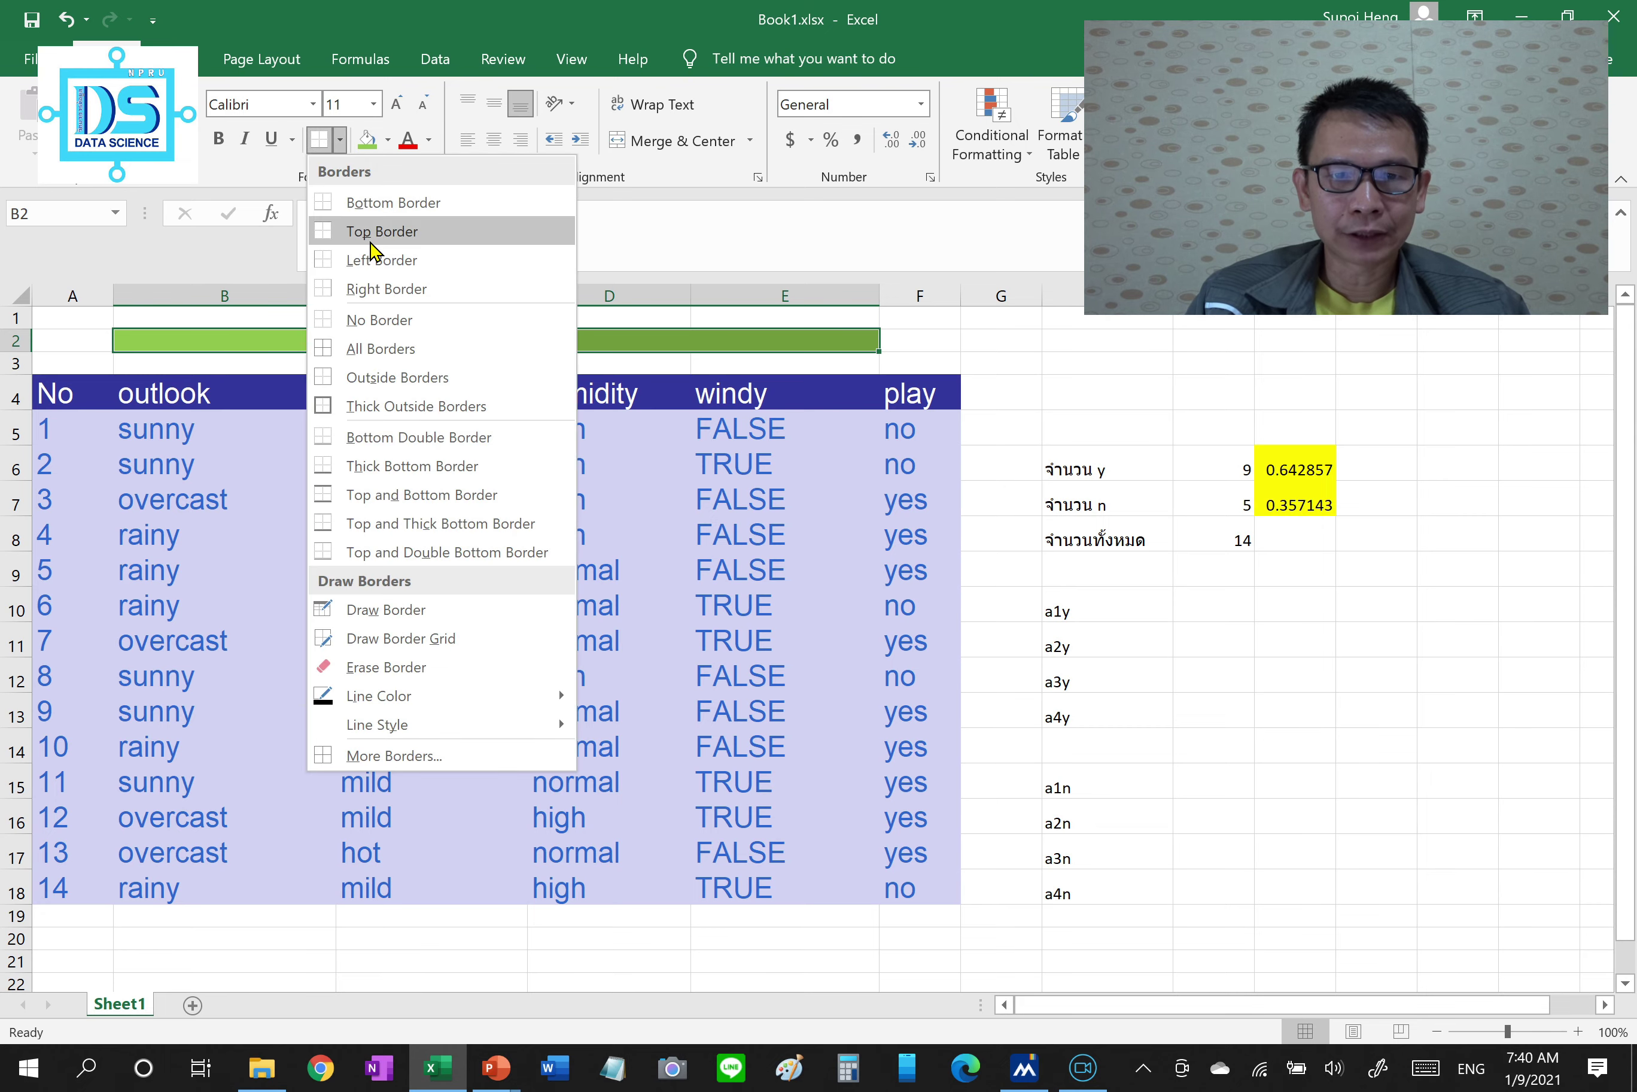
left_click(389, 348)
left_click(267, 338)
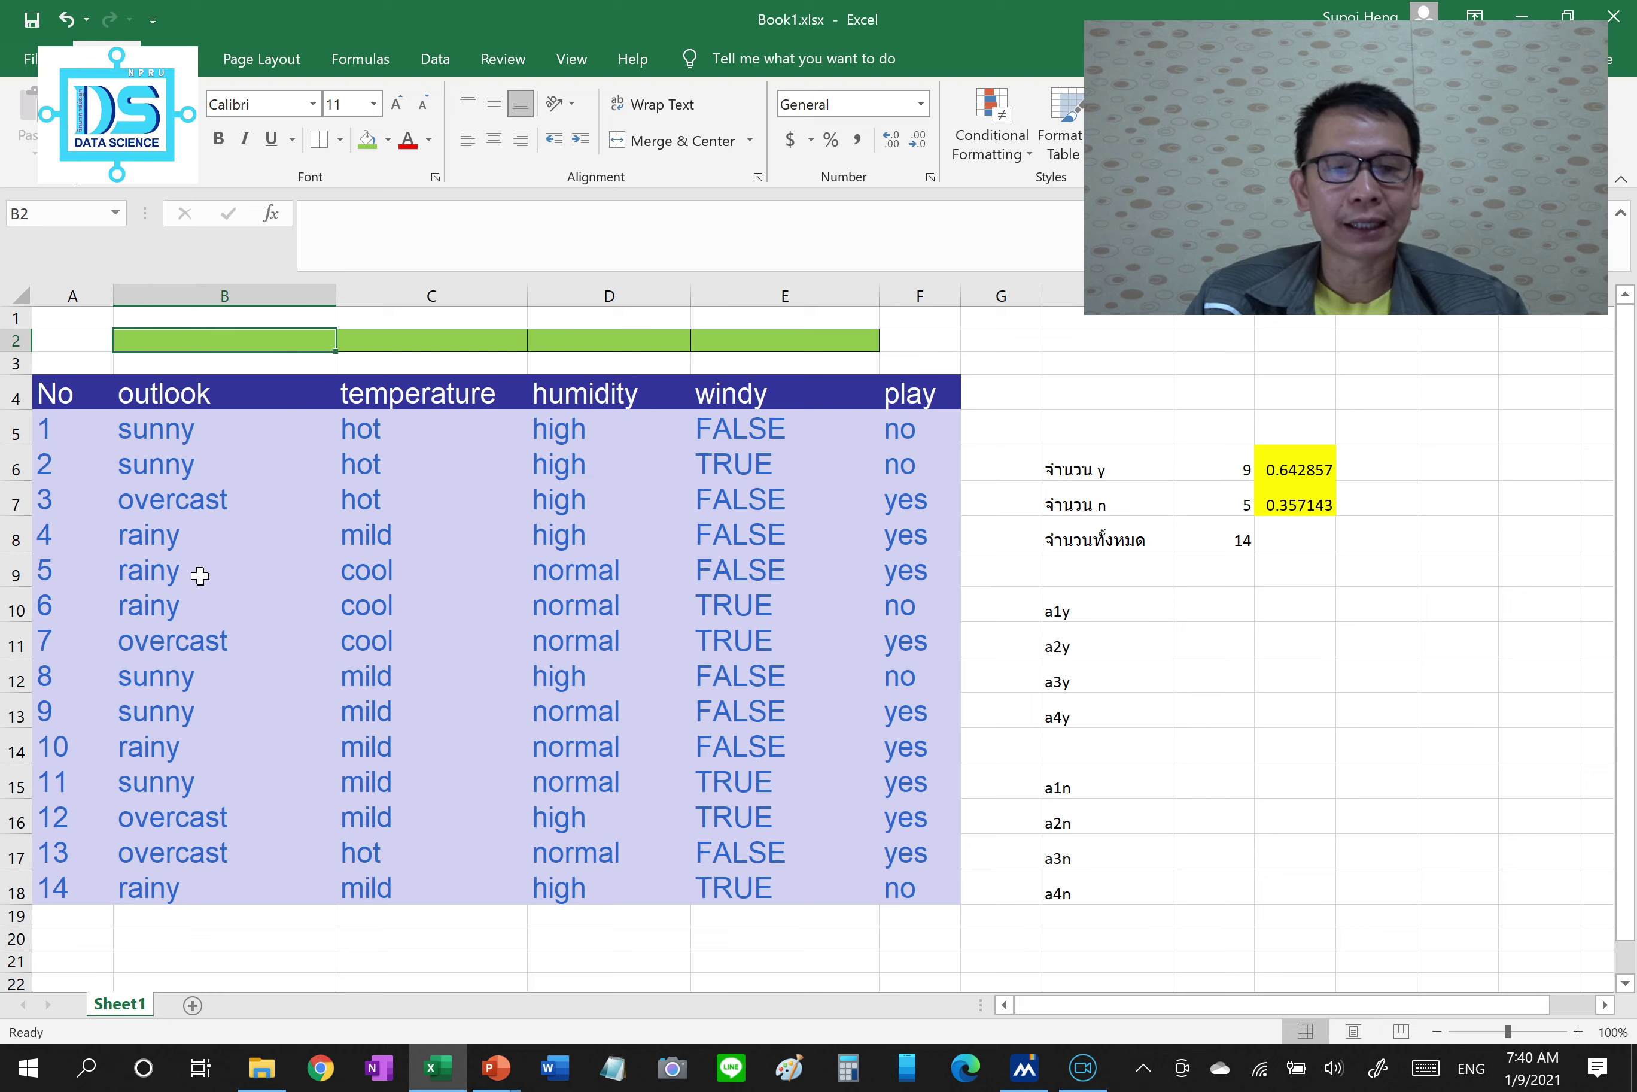
left_click(449, 339)
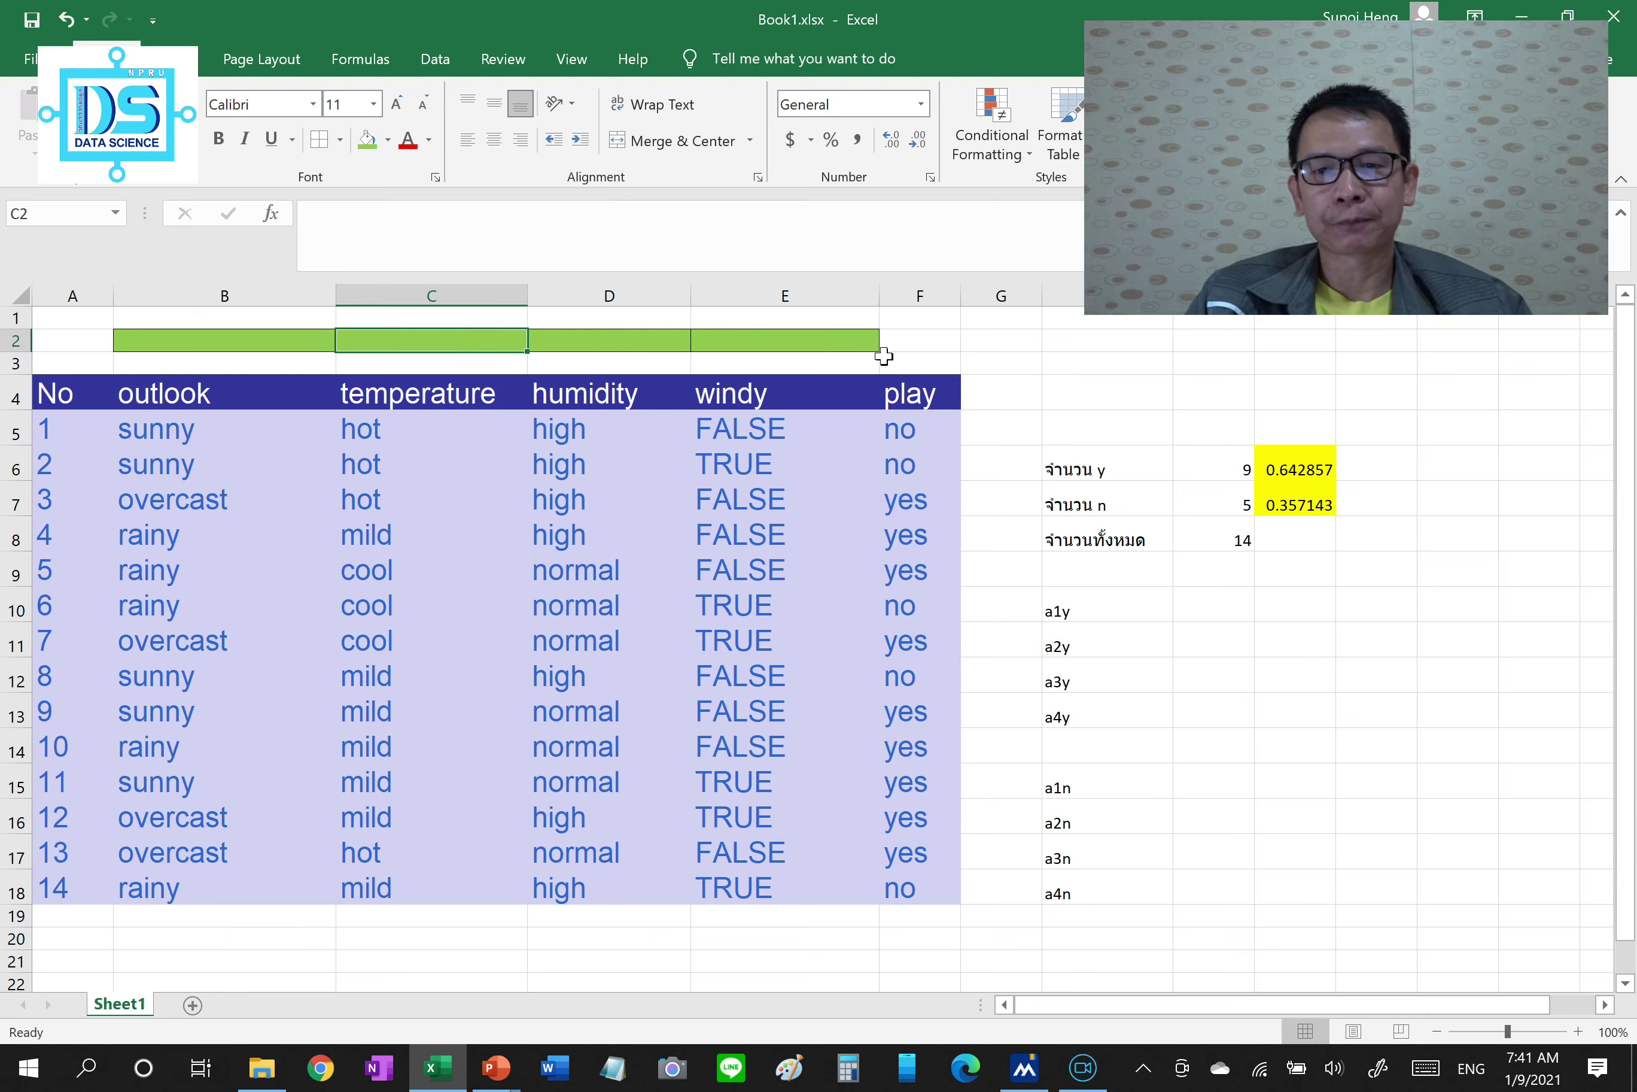
Fill F2 orange and give it a thick outside border
left_click(939, 343)
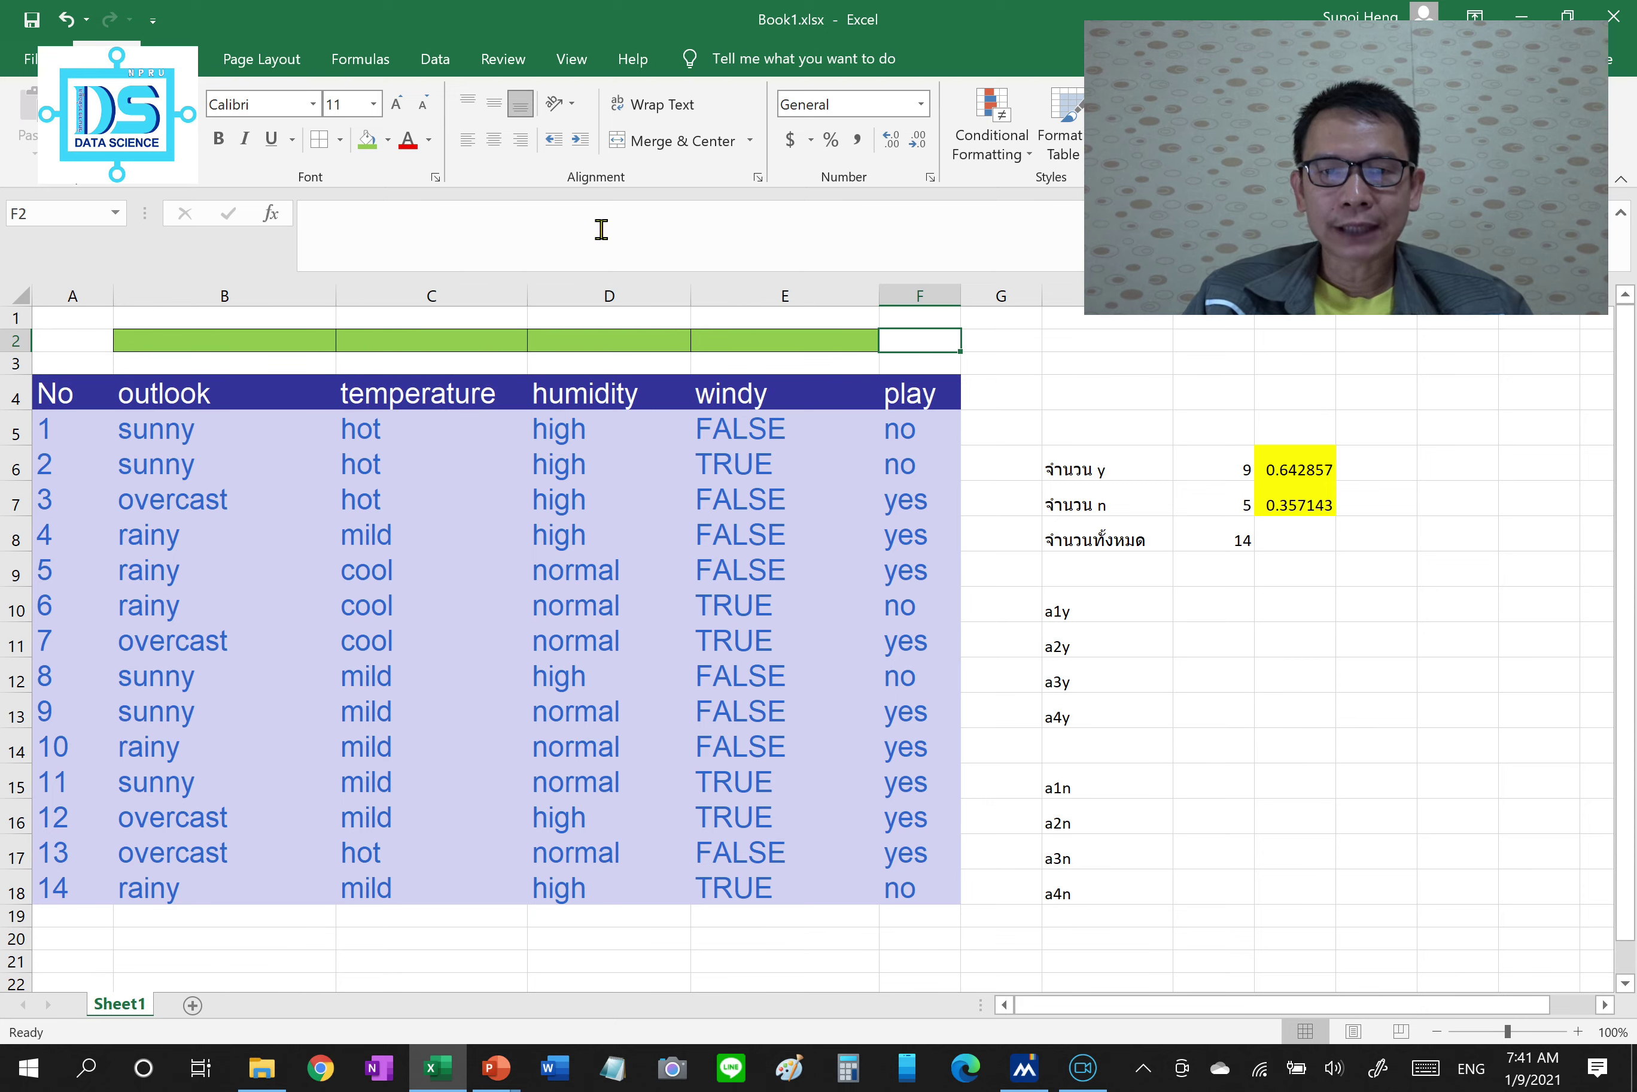
left_click(389, 140)
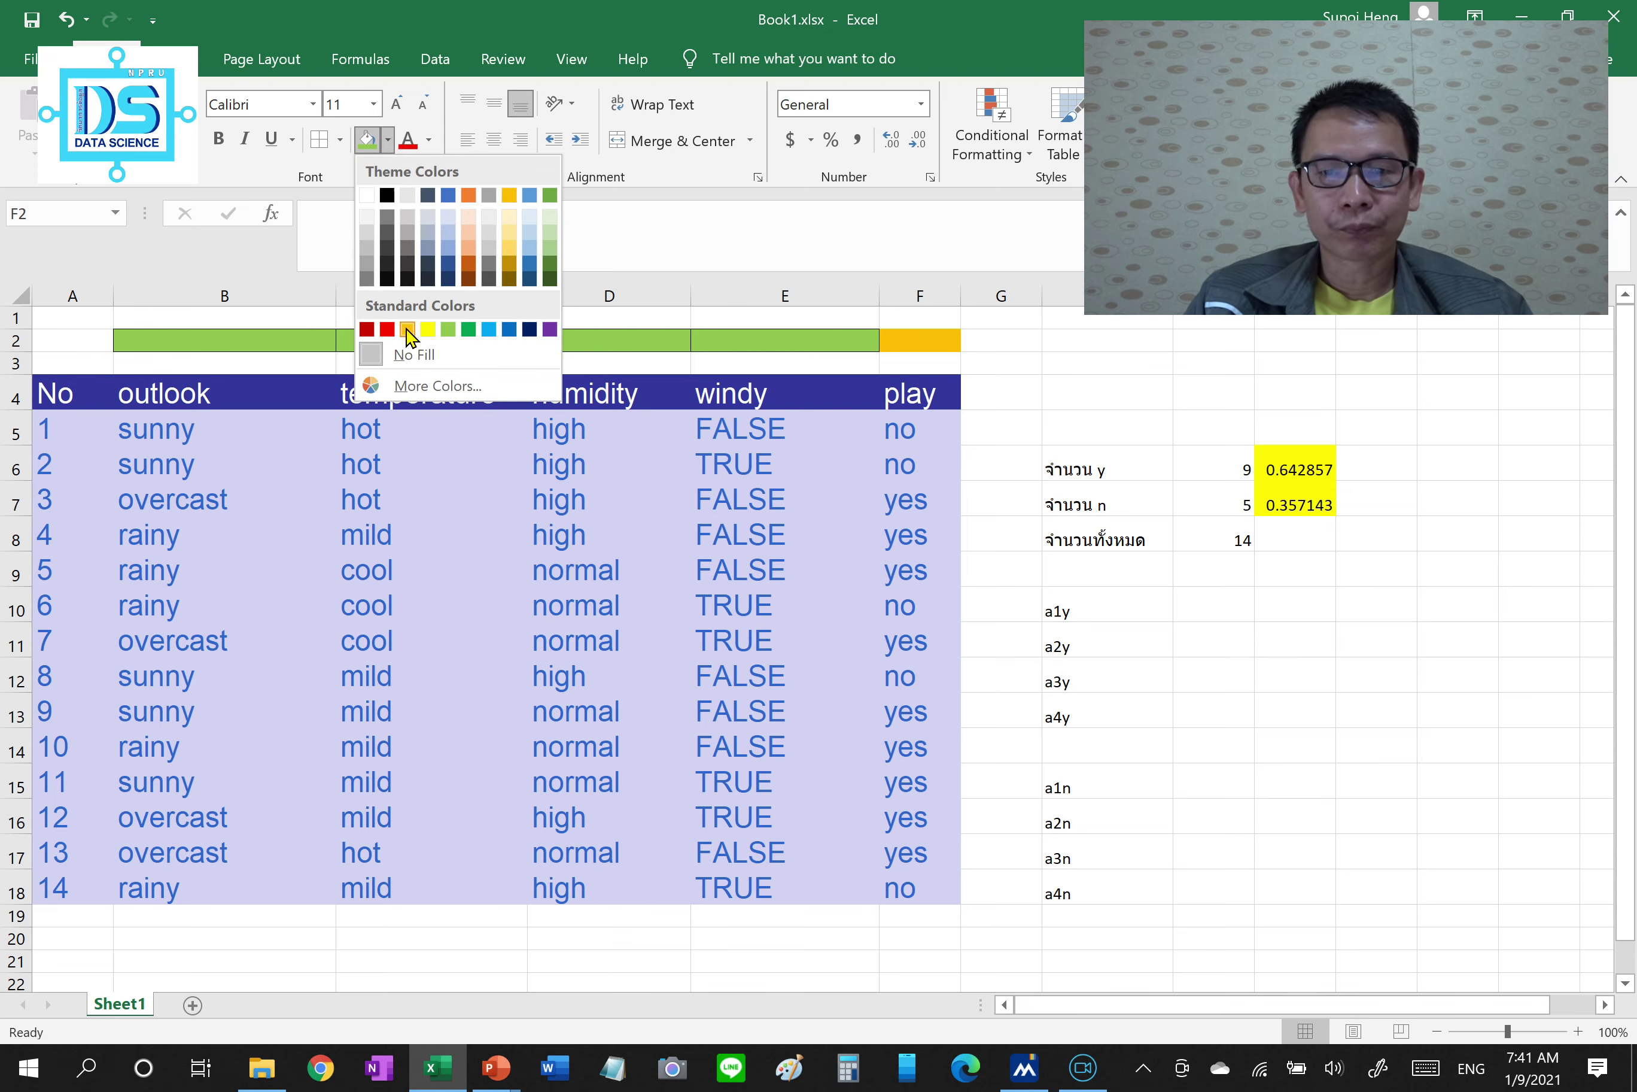
left_click(408, 332)
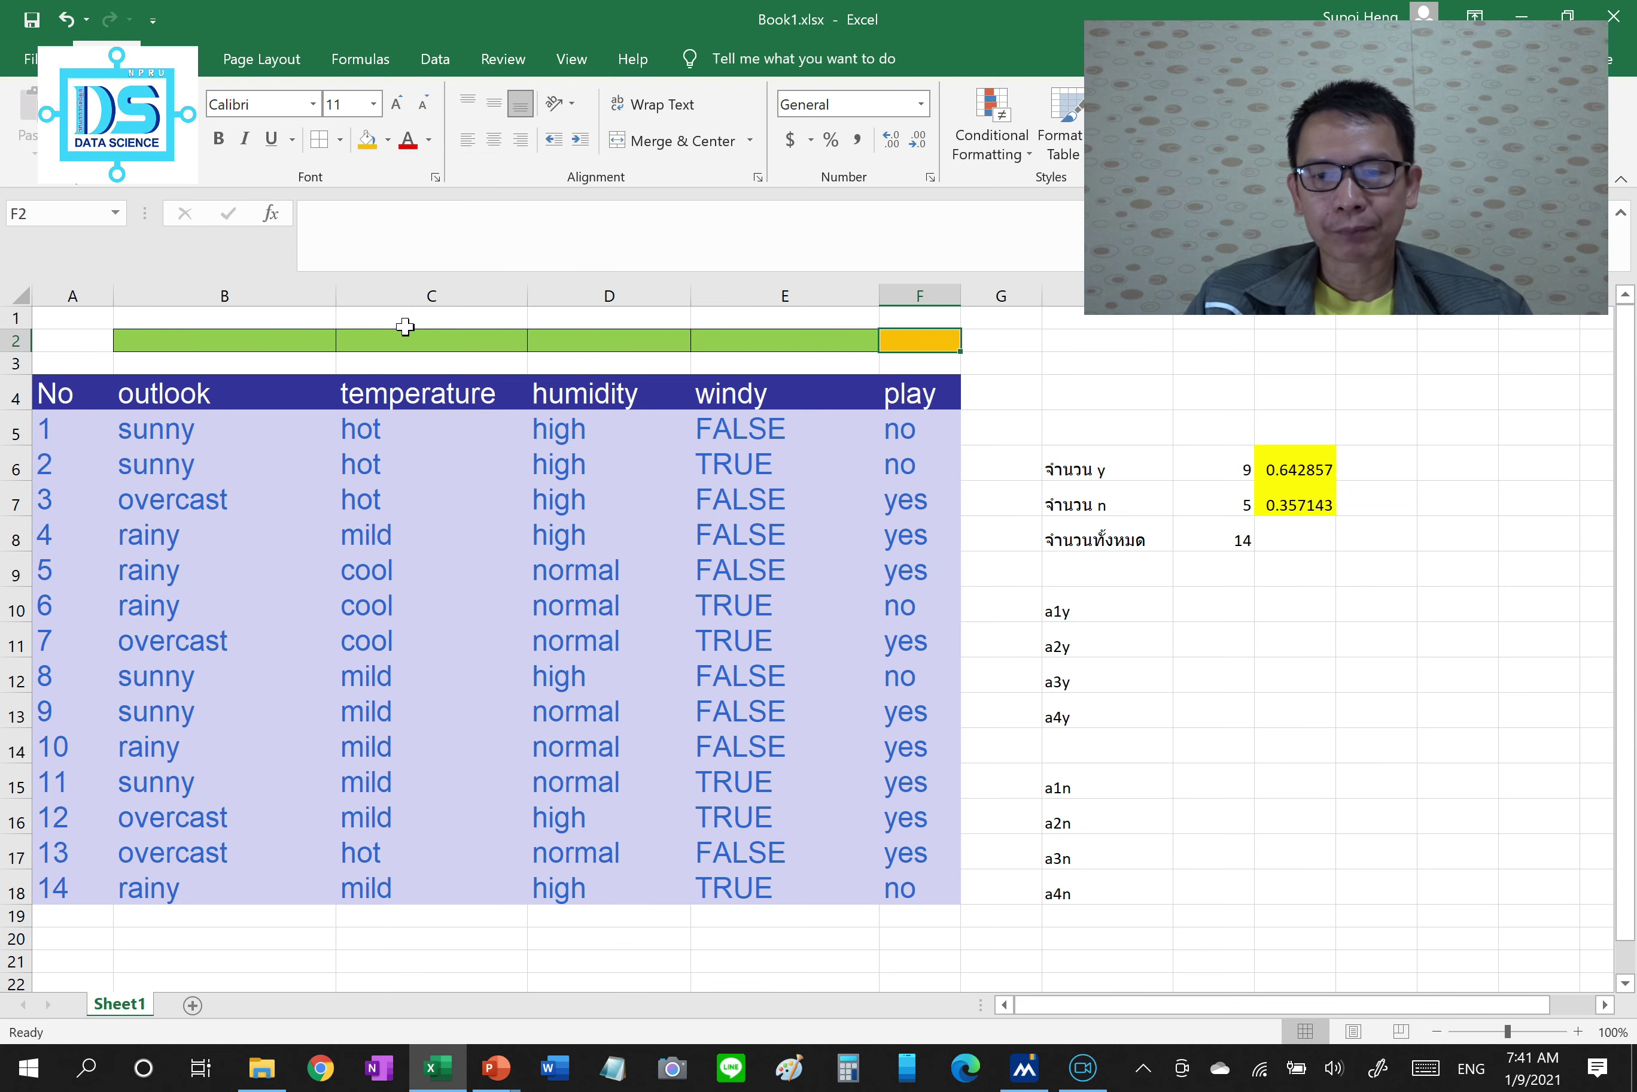
left_click(340, 139)
left_click(387, 400)
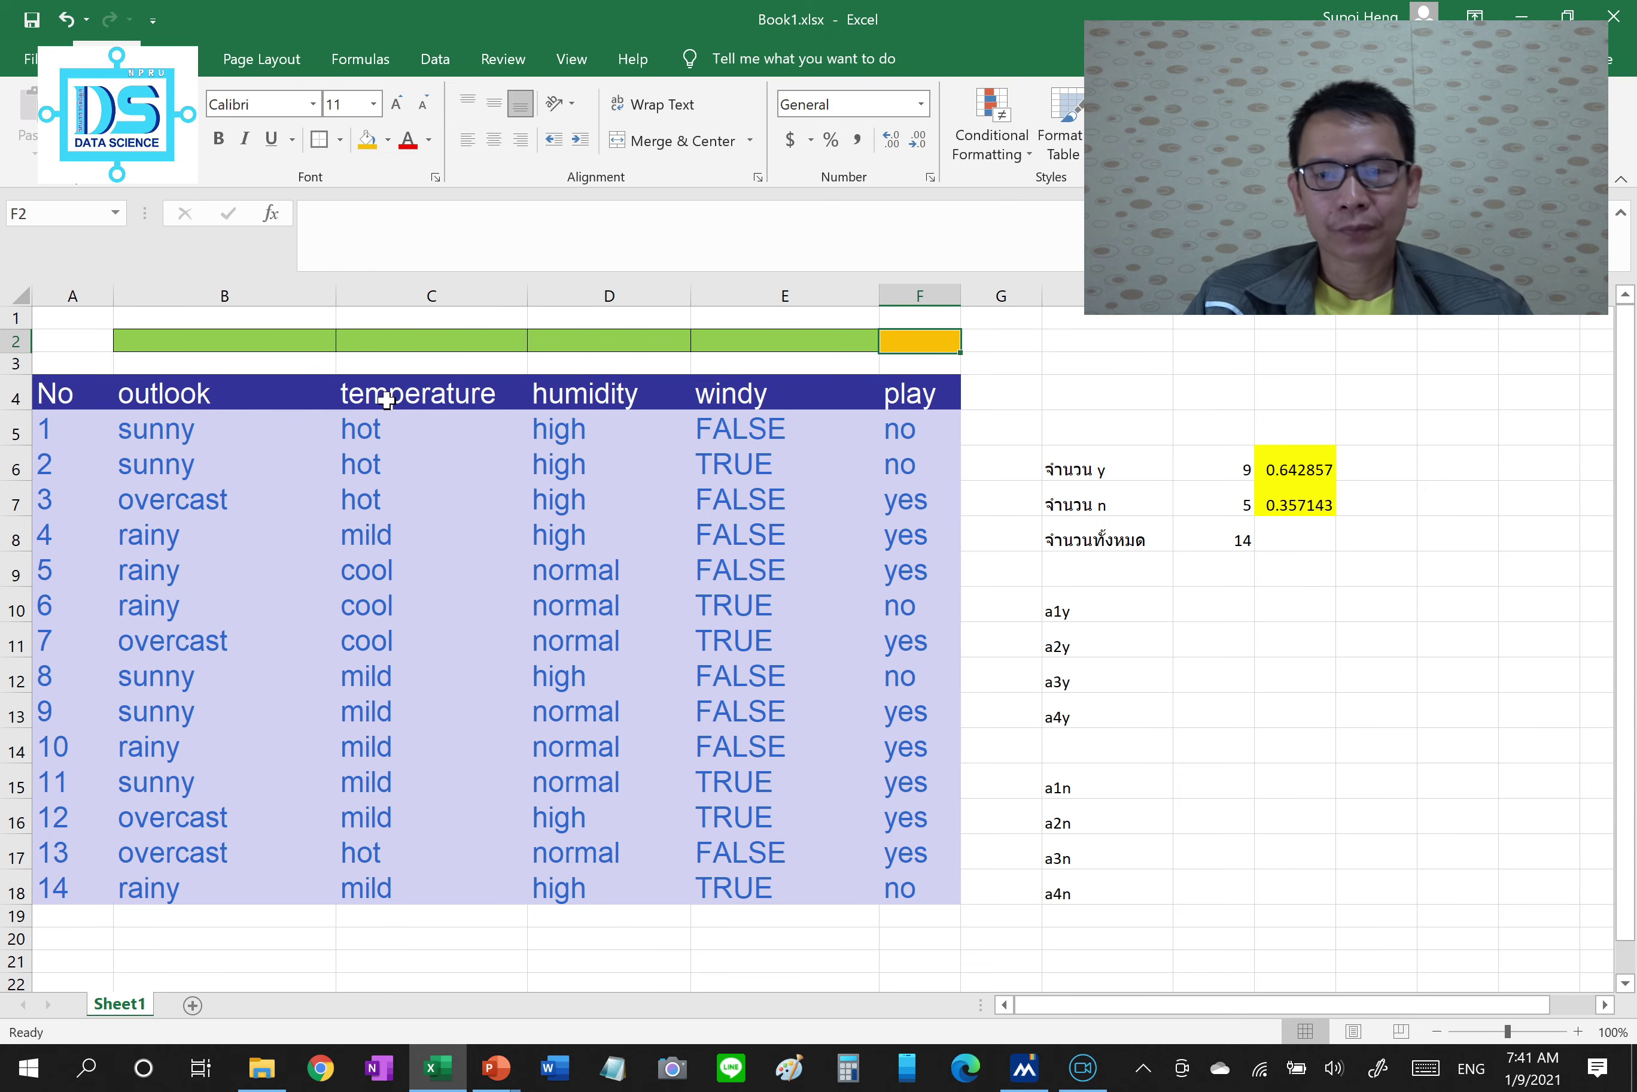
left_click(1105, 381)
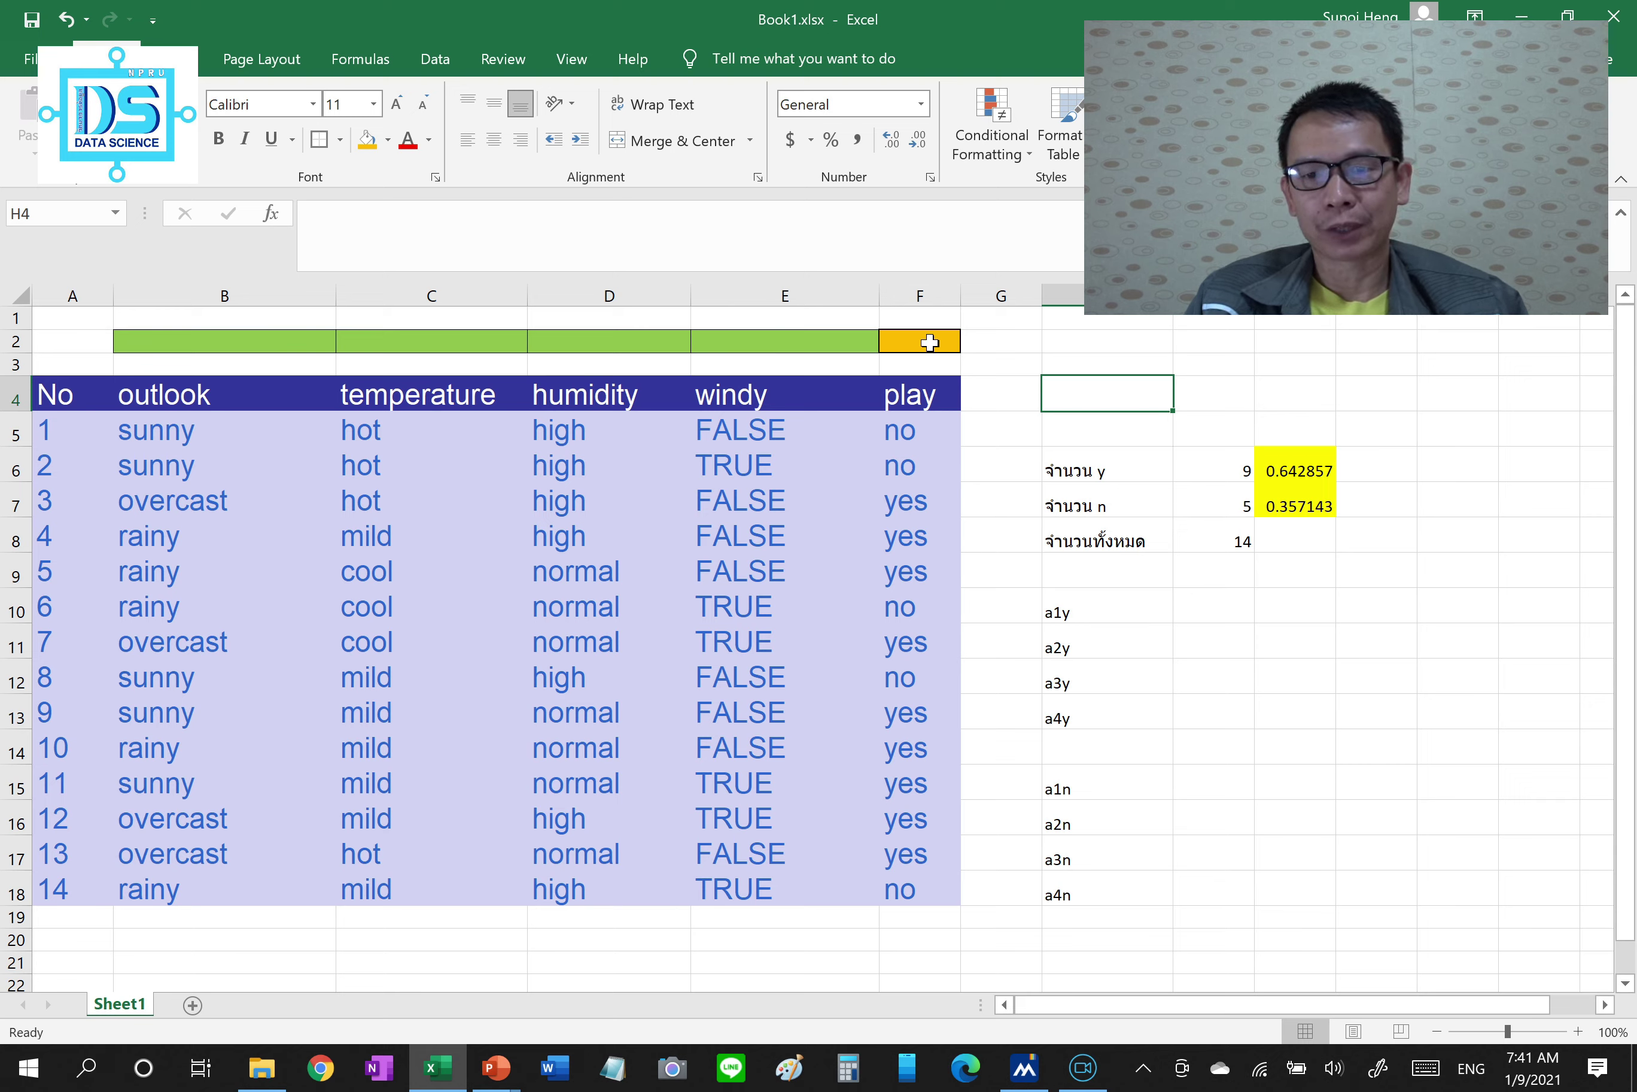
Enter sunny as the test outlook value in cell B2
left_click(1108, 603)
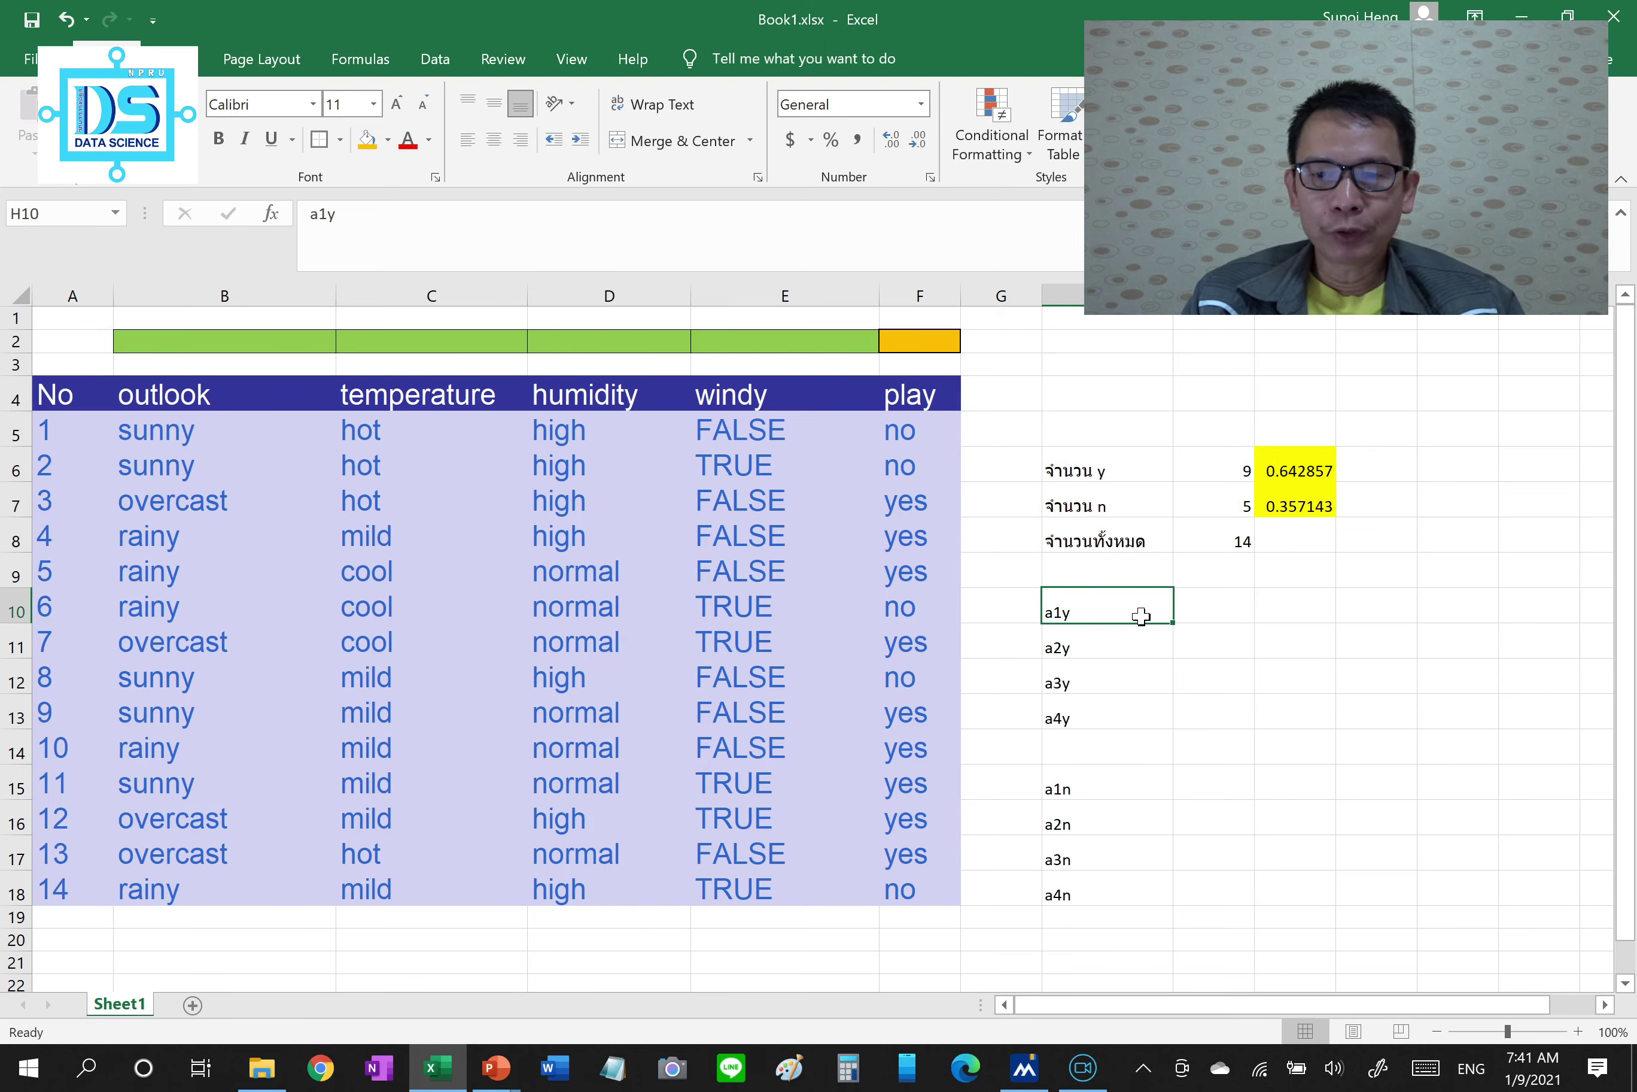
left_click(241, 342)
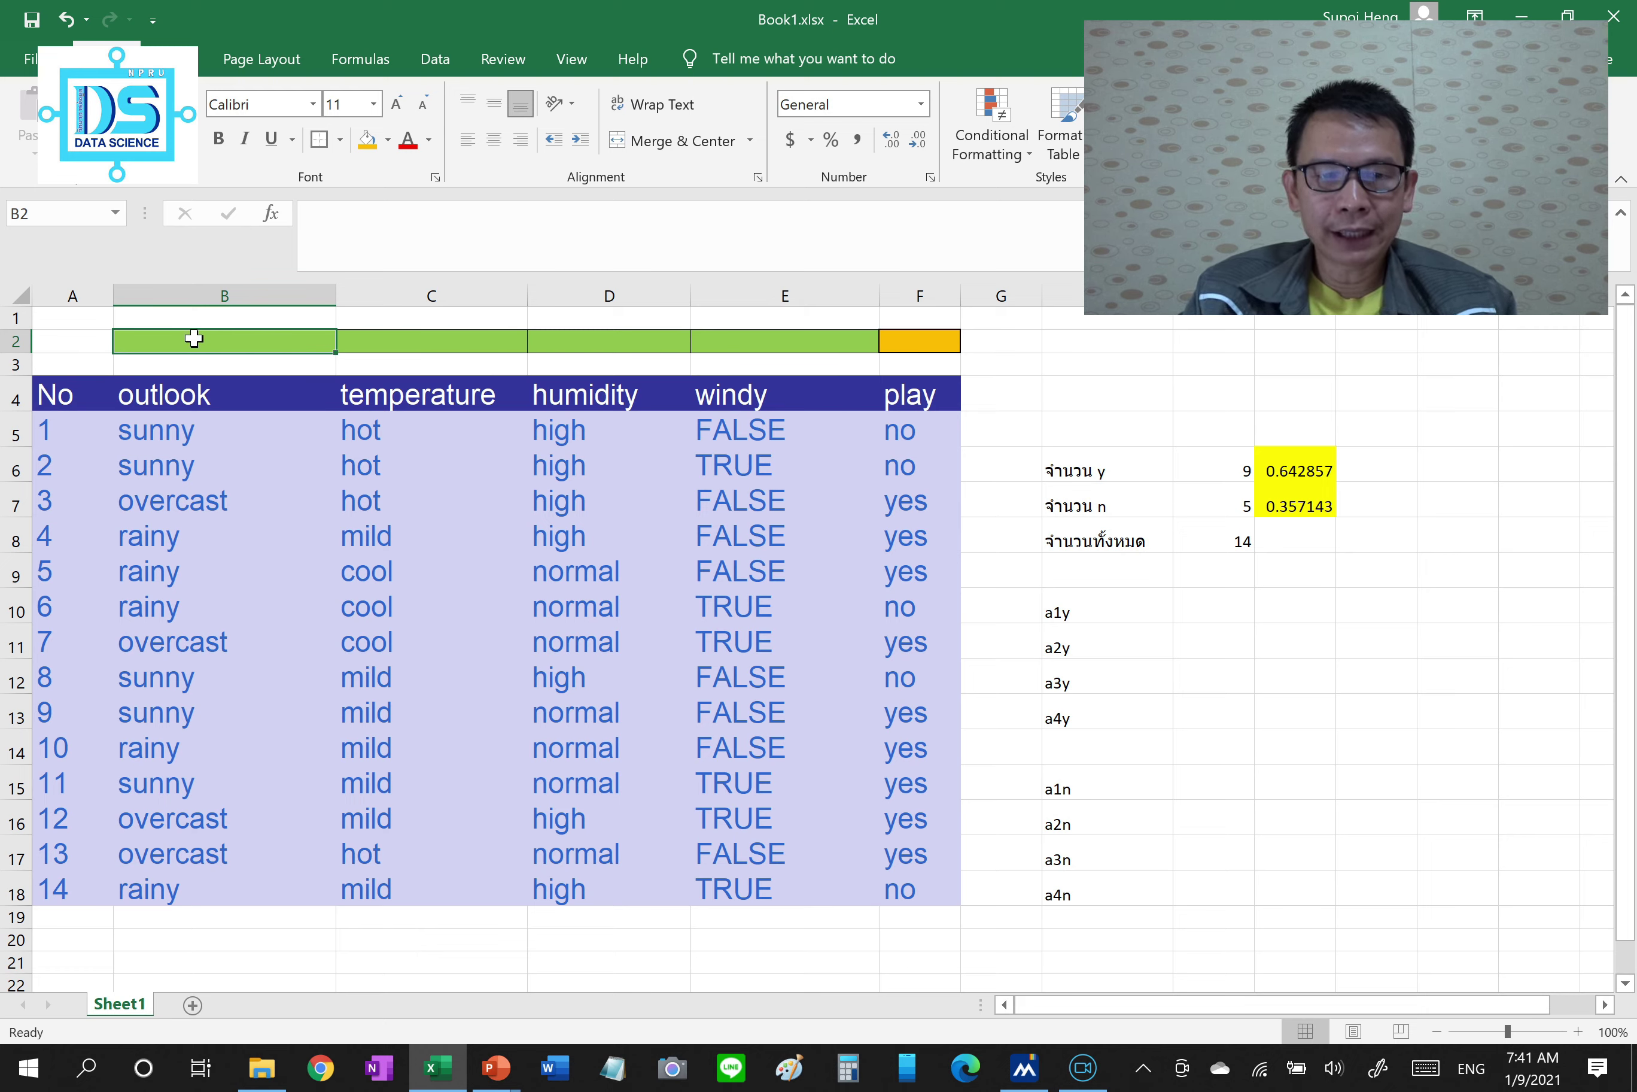
type("sunny")
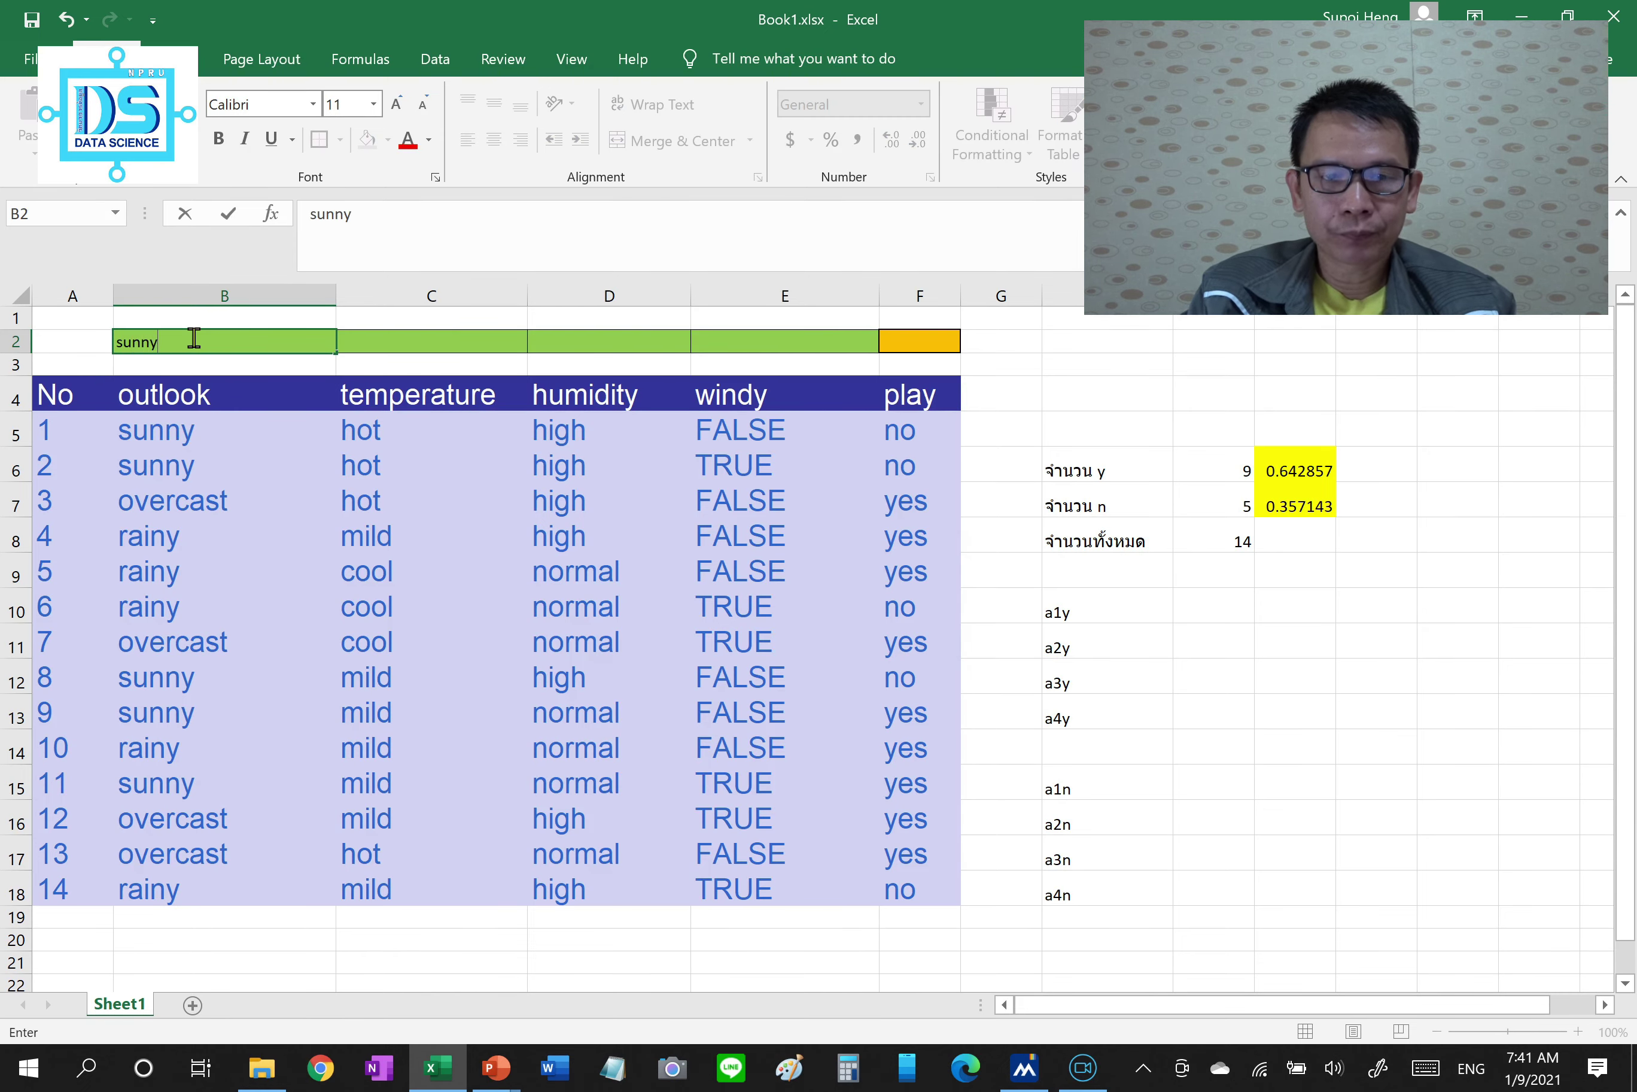
key("Return")
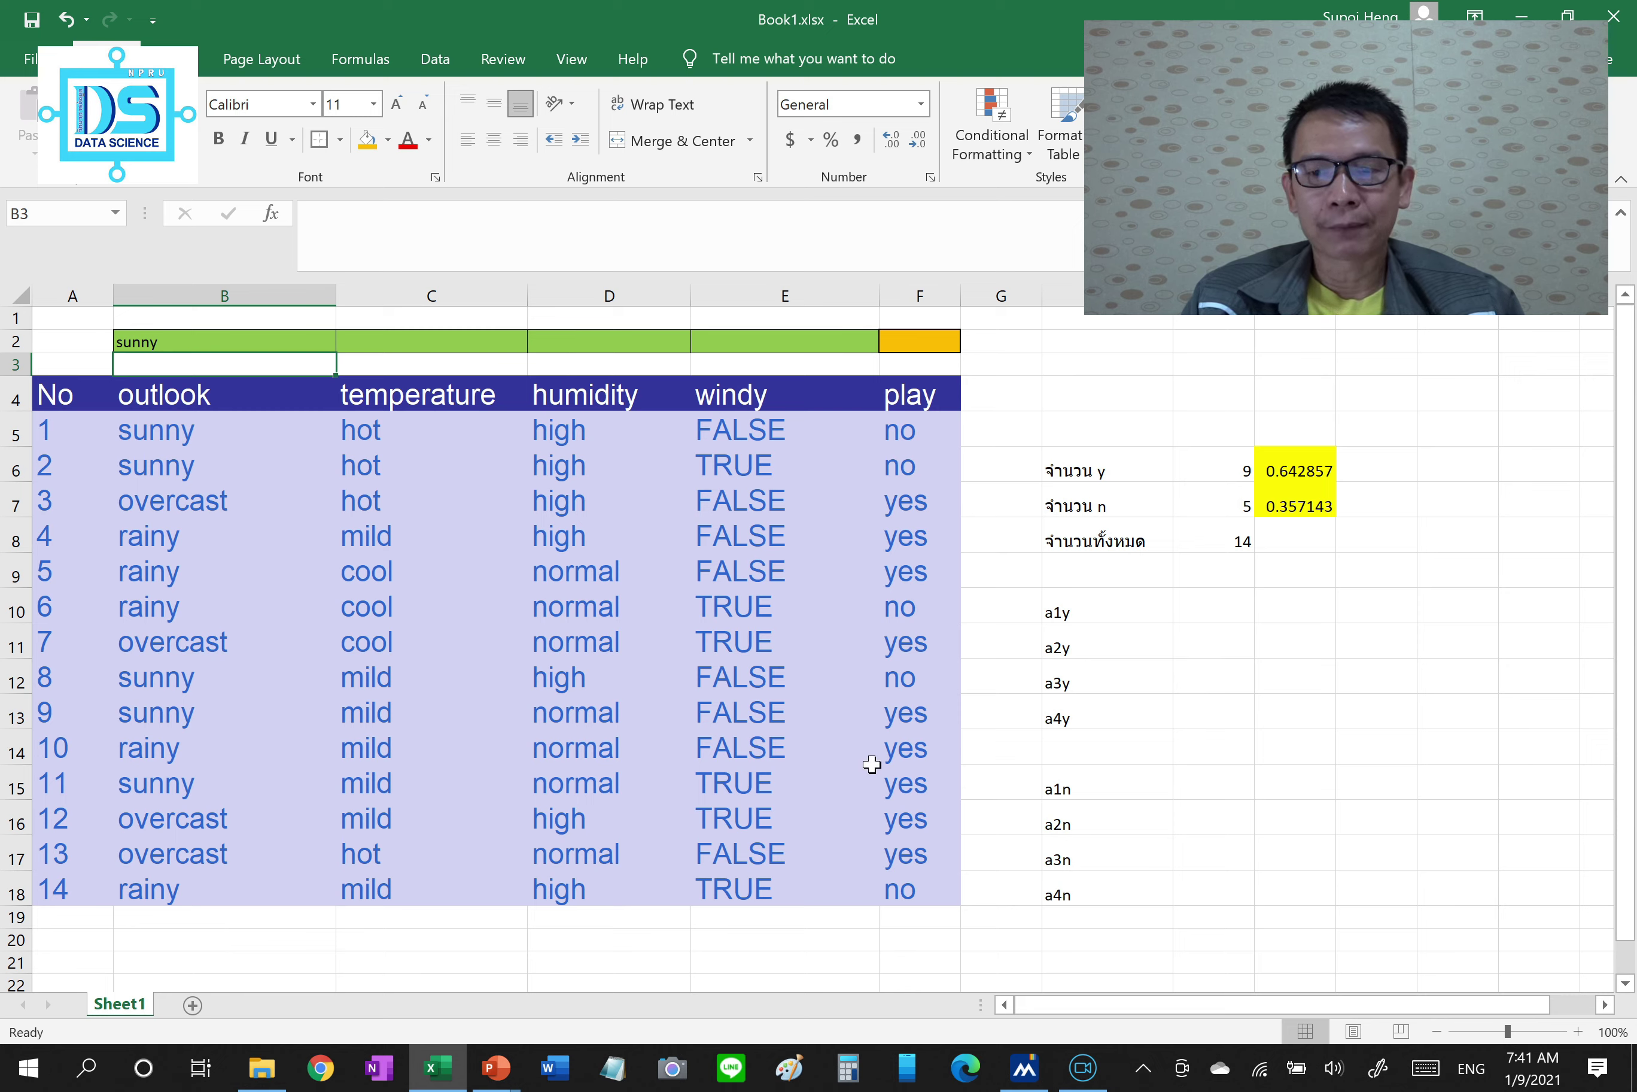
left_click(1223, 610)
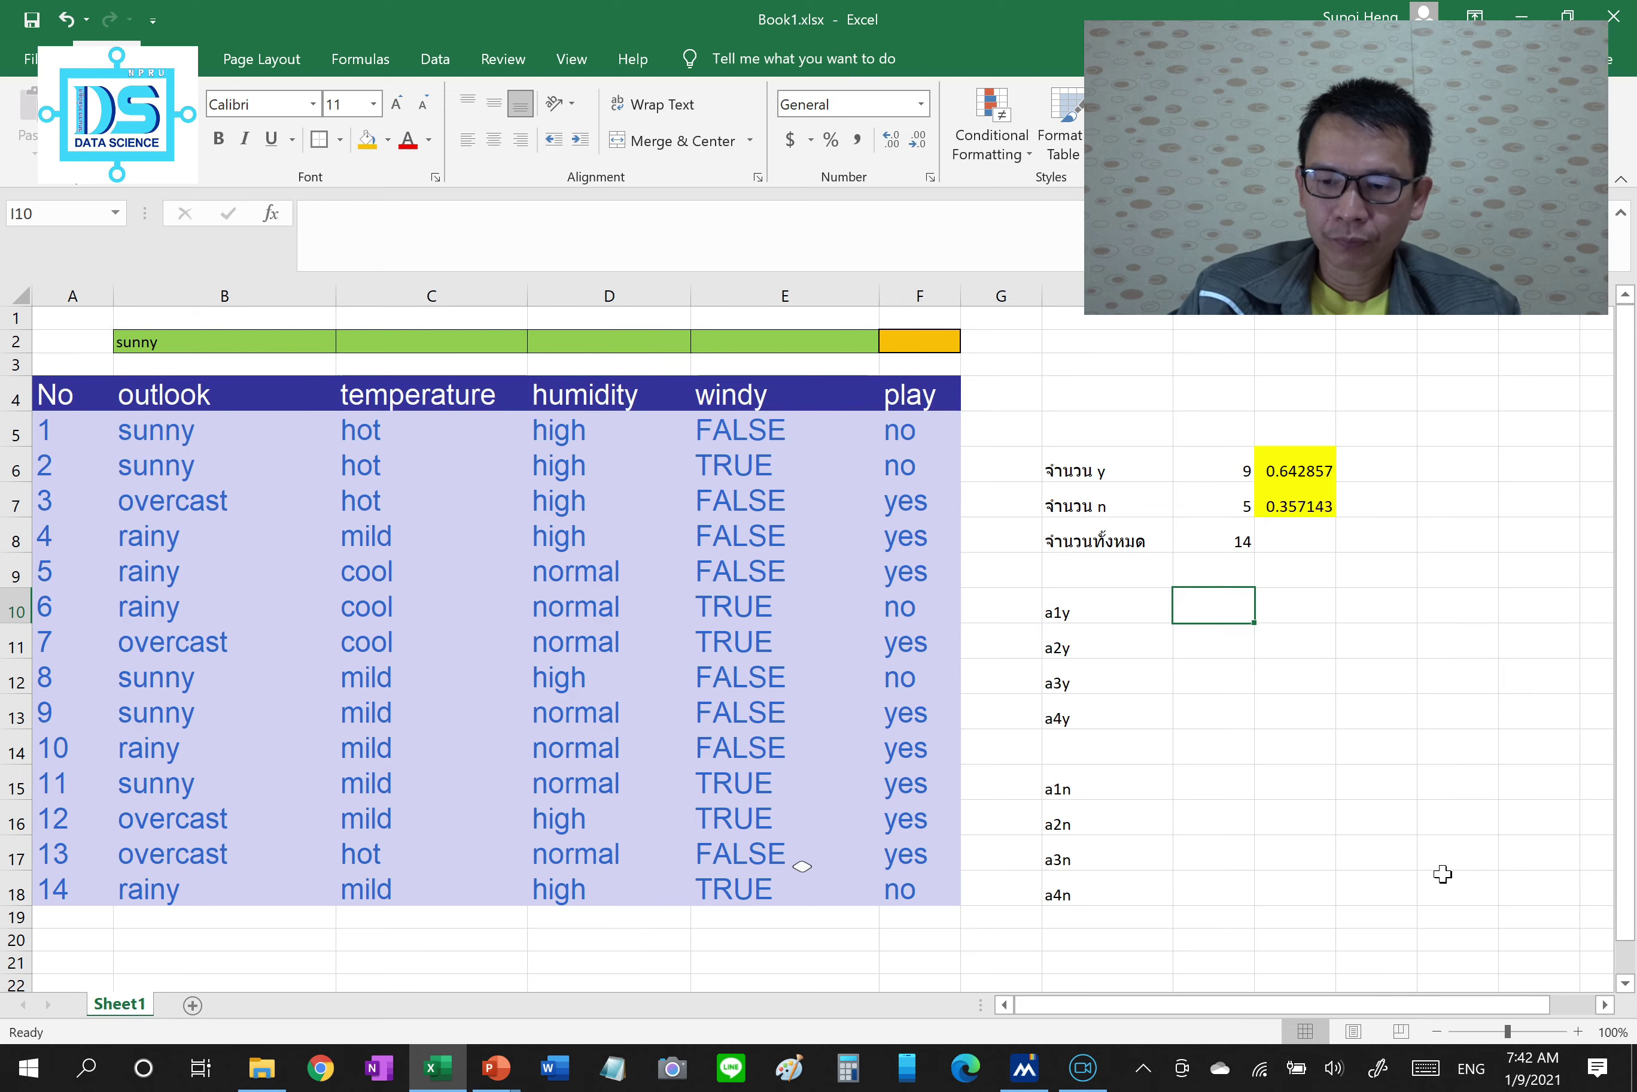
Enter =COUNTIFS(B5:B18,B2,F5:F18,"yes") in I10 so a1y shows 2 sunny yes days
type("=")
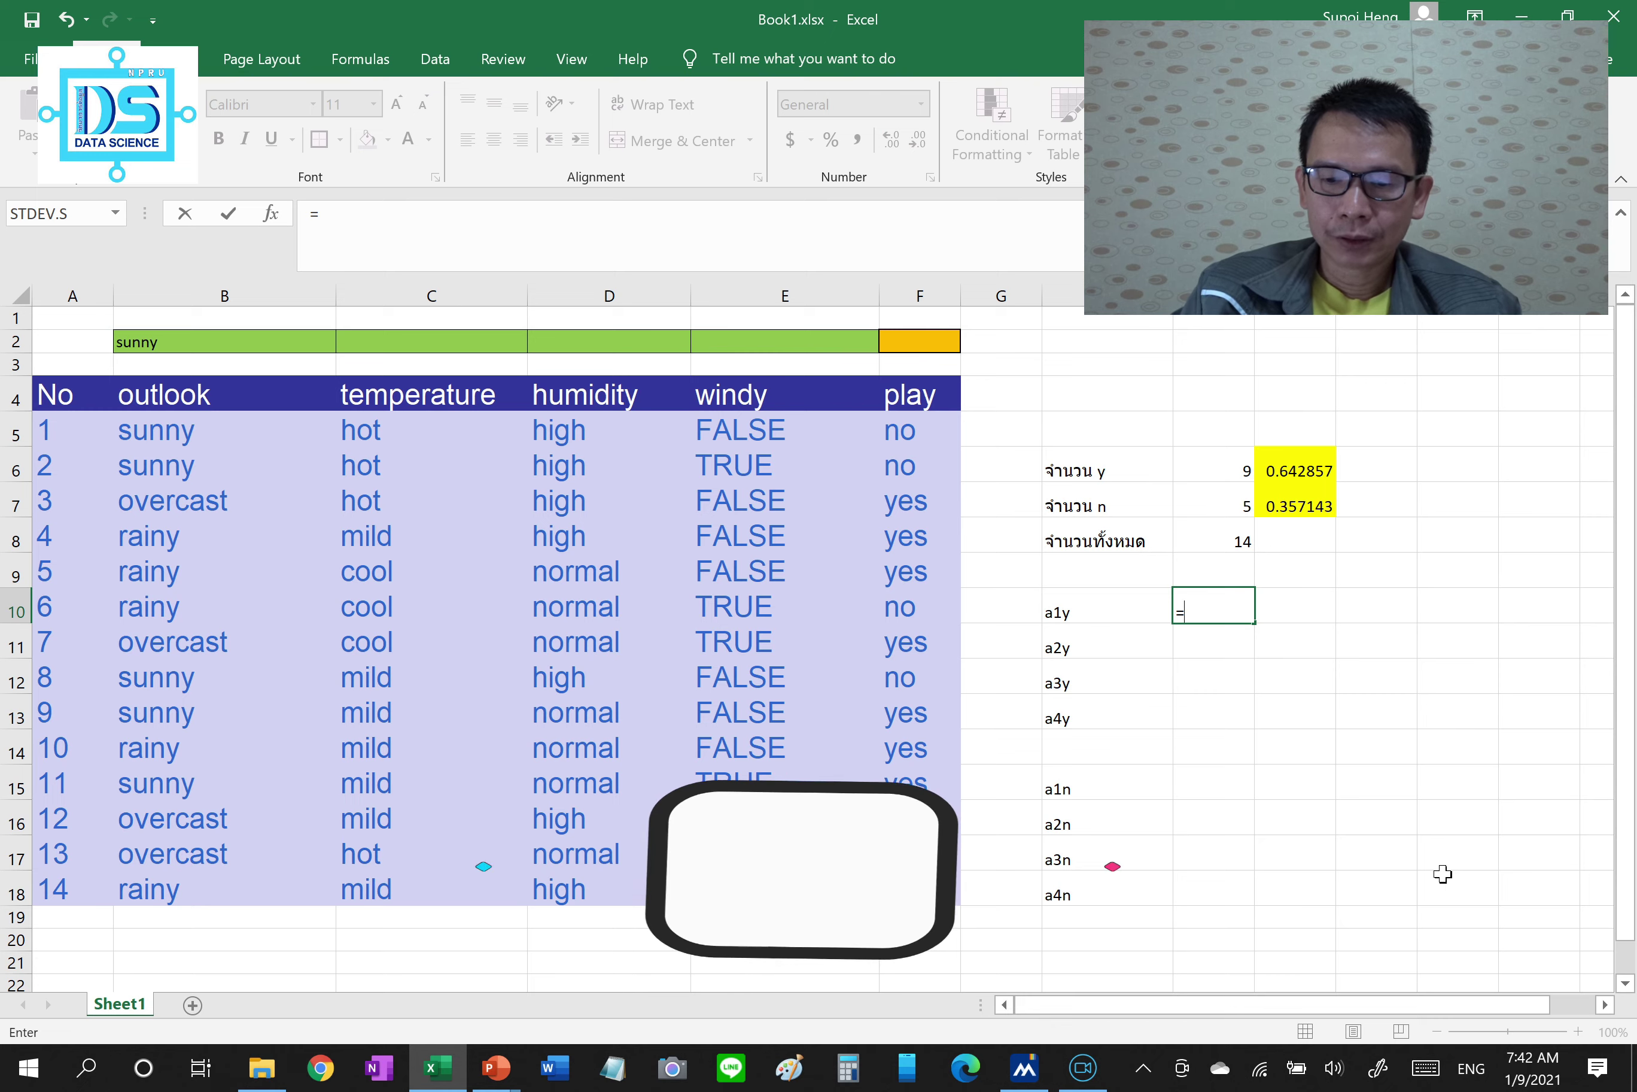
type("countif")
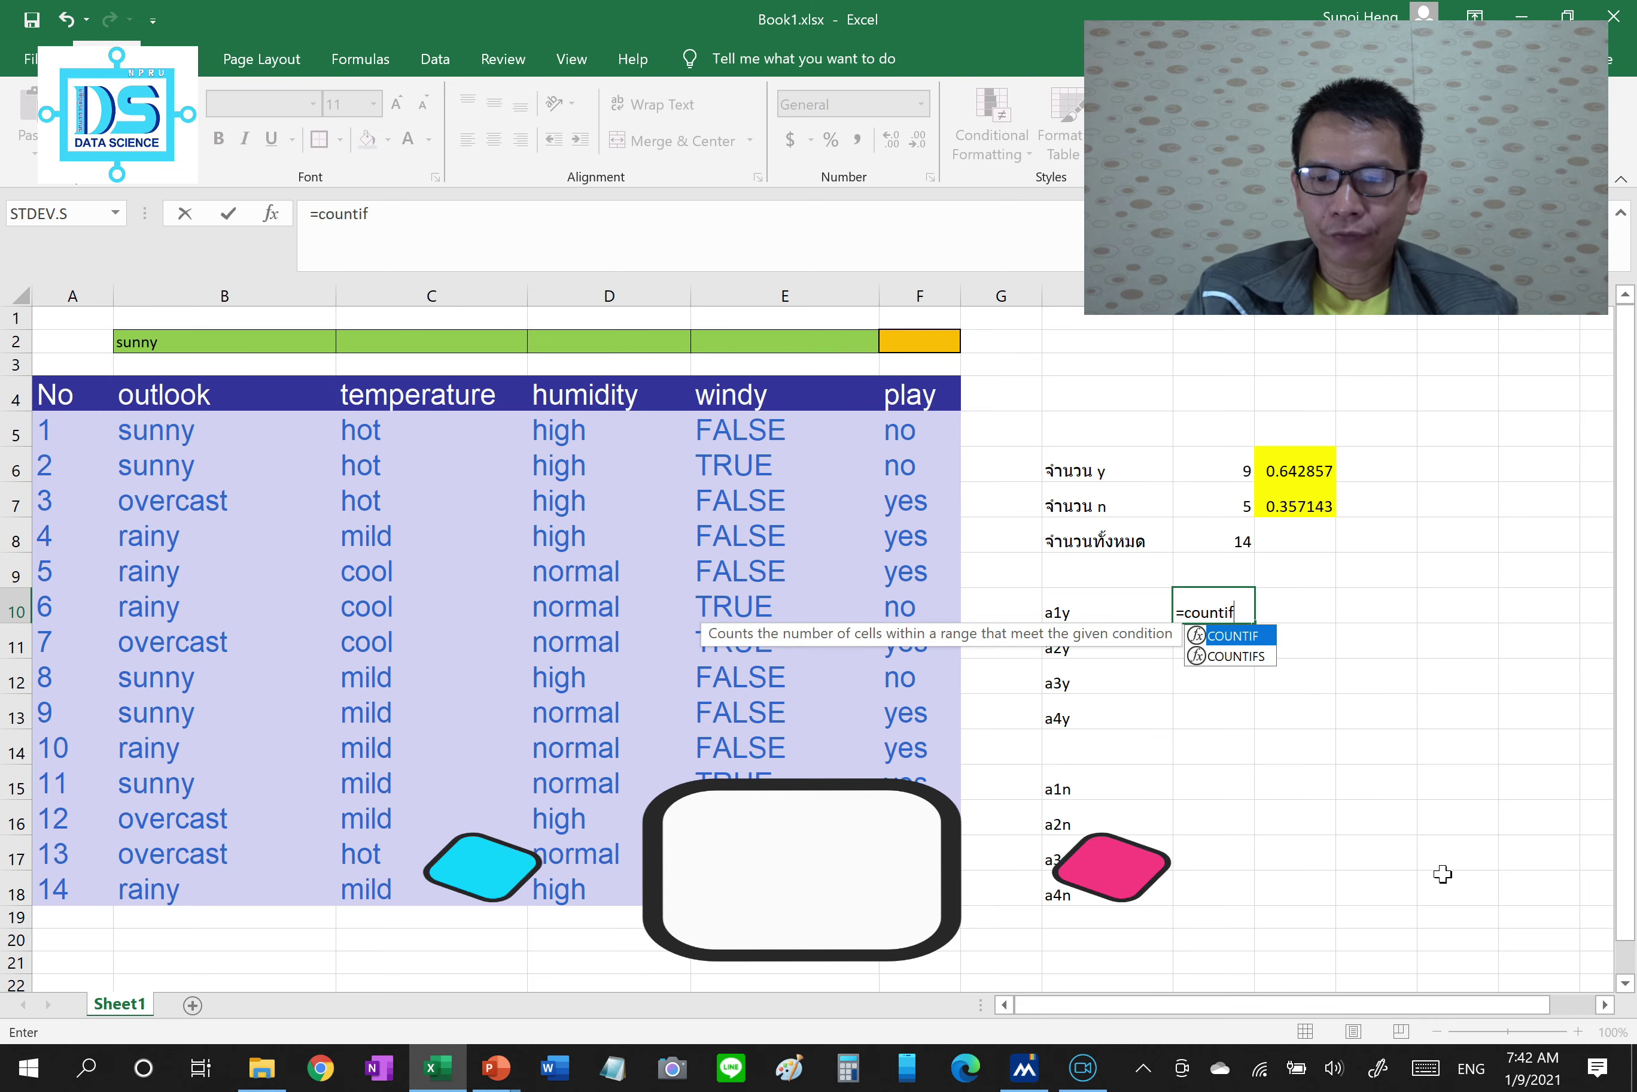
type("s")
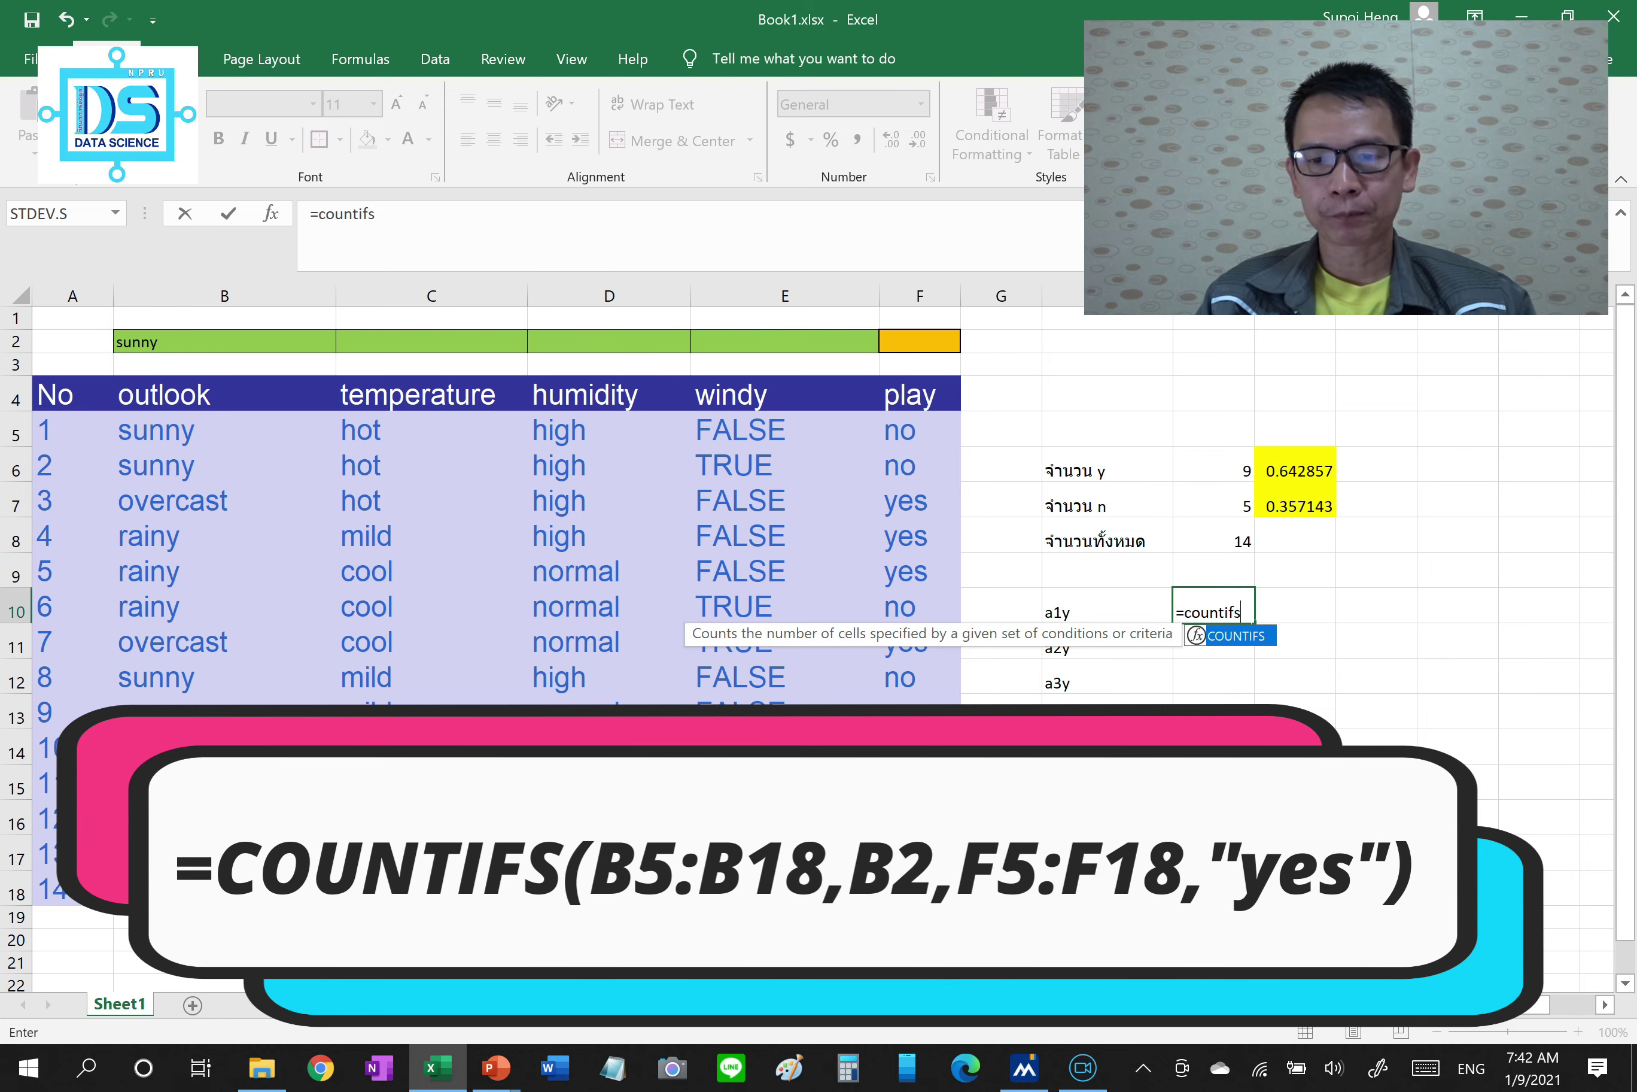
type("(")
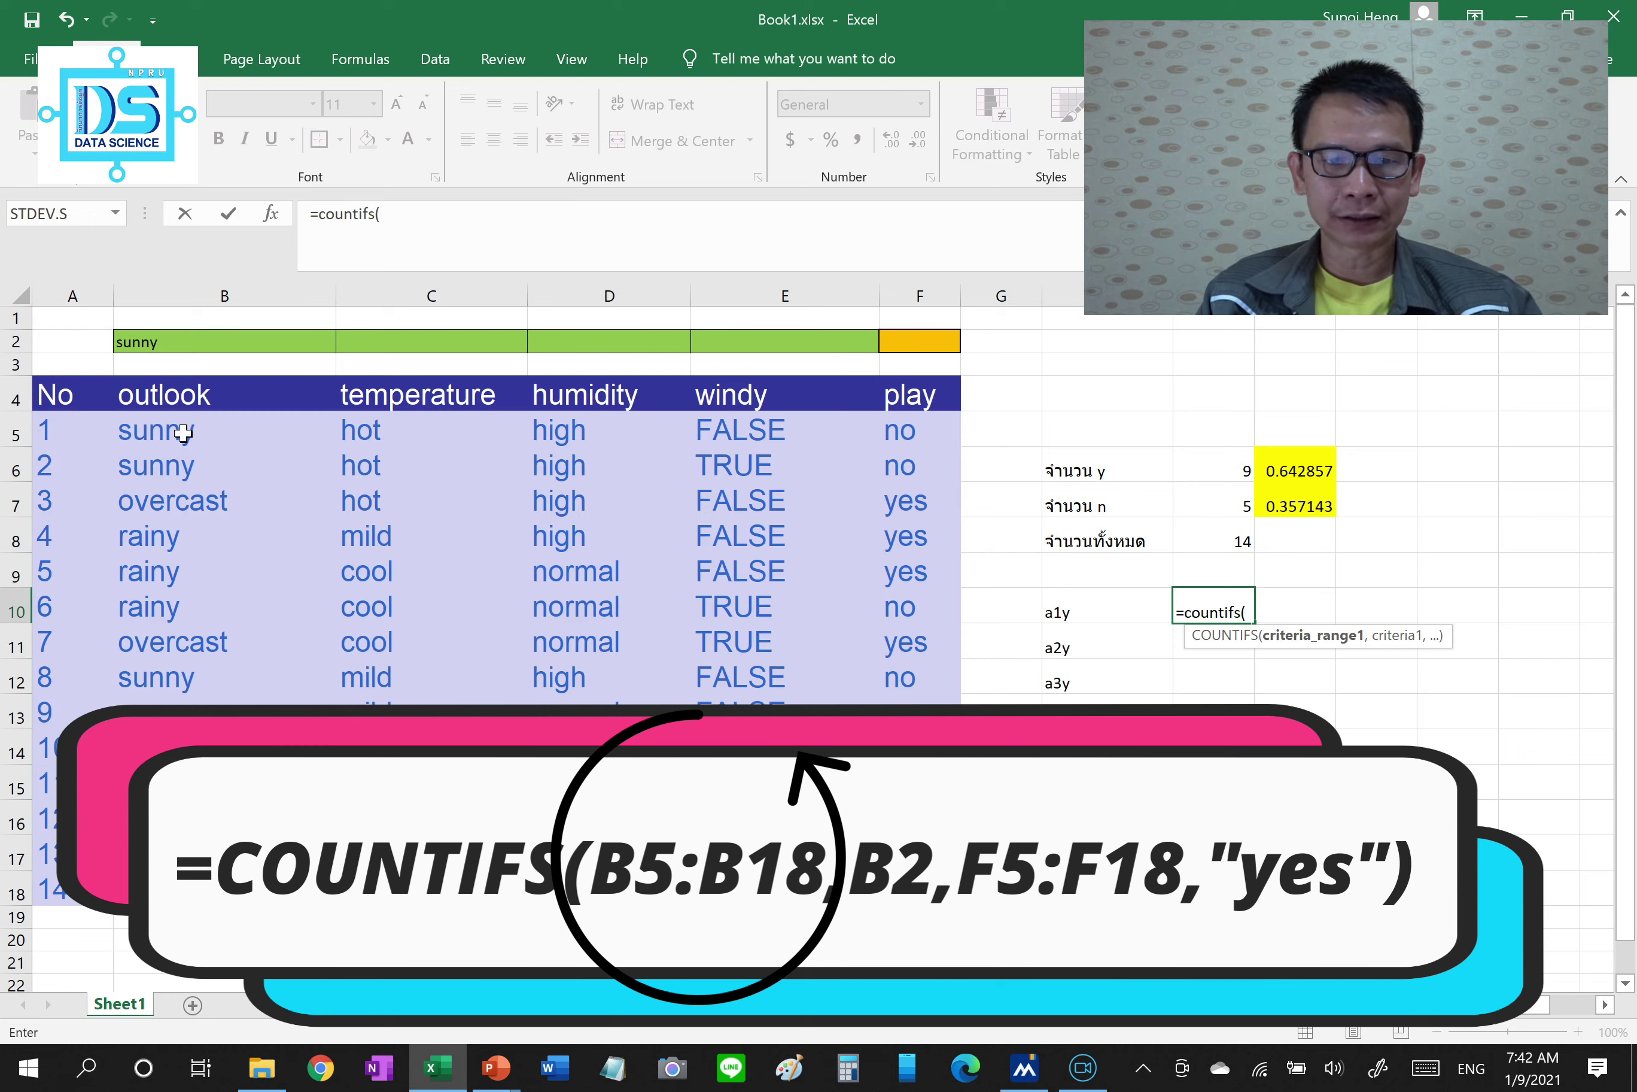
left_click_drag(182, 433, 183, 893)
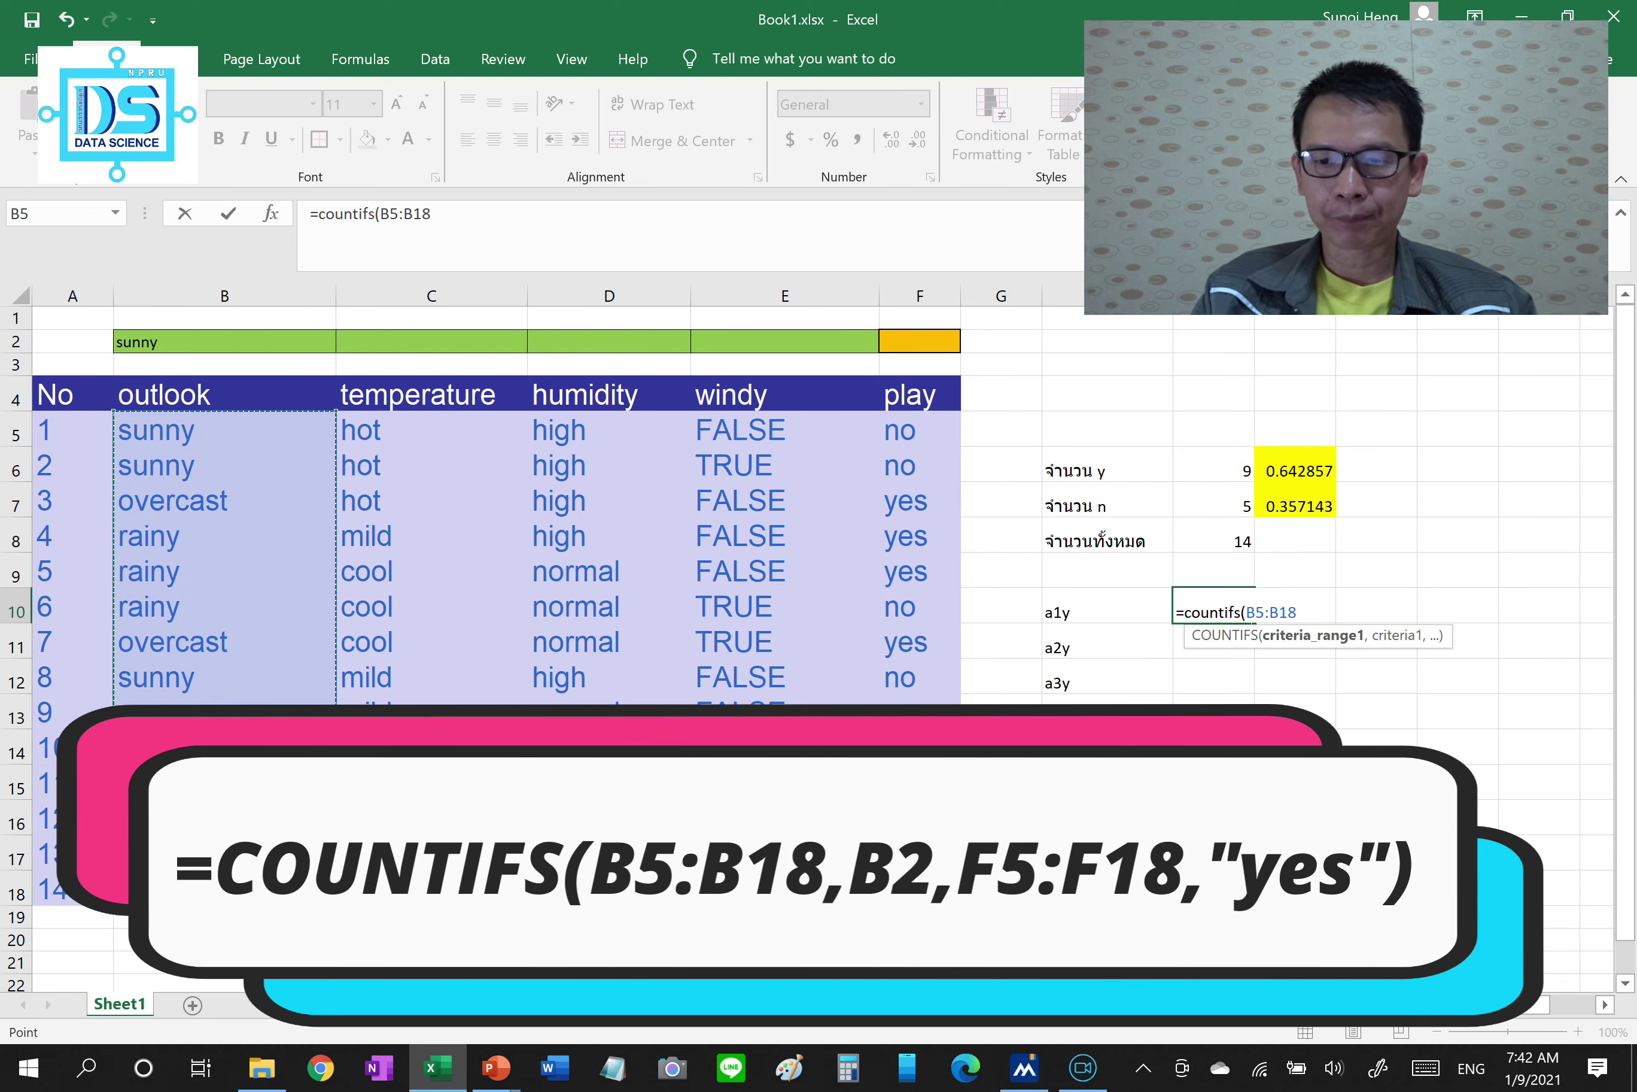
type(",")
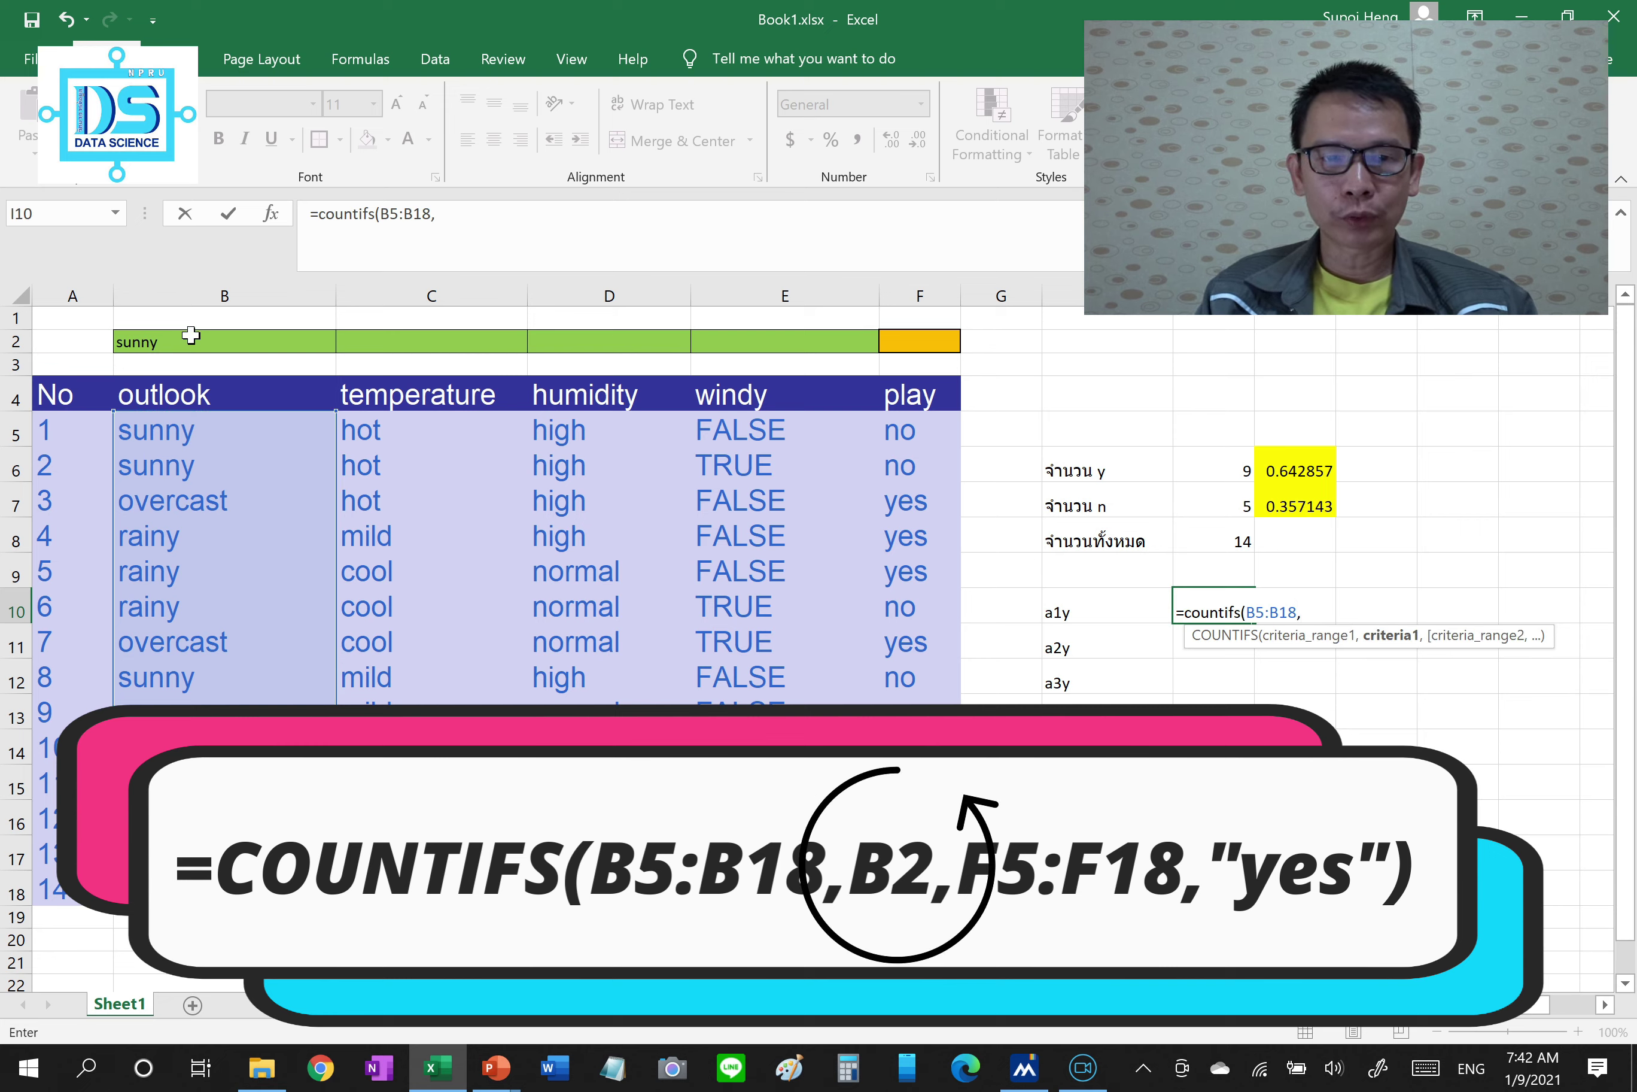
left_click(190, 340)
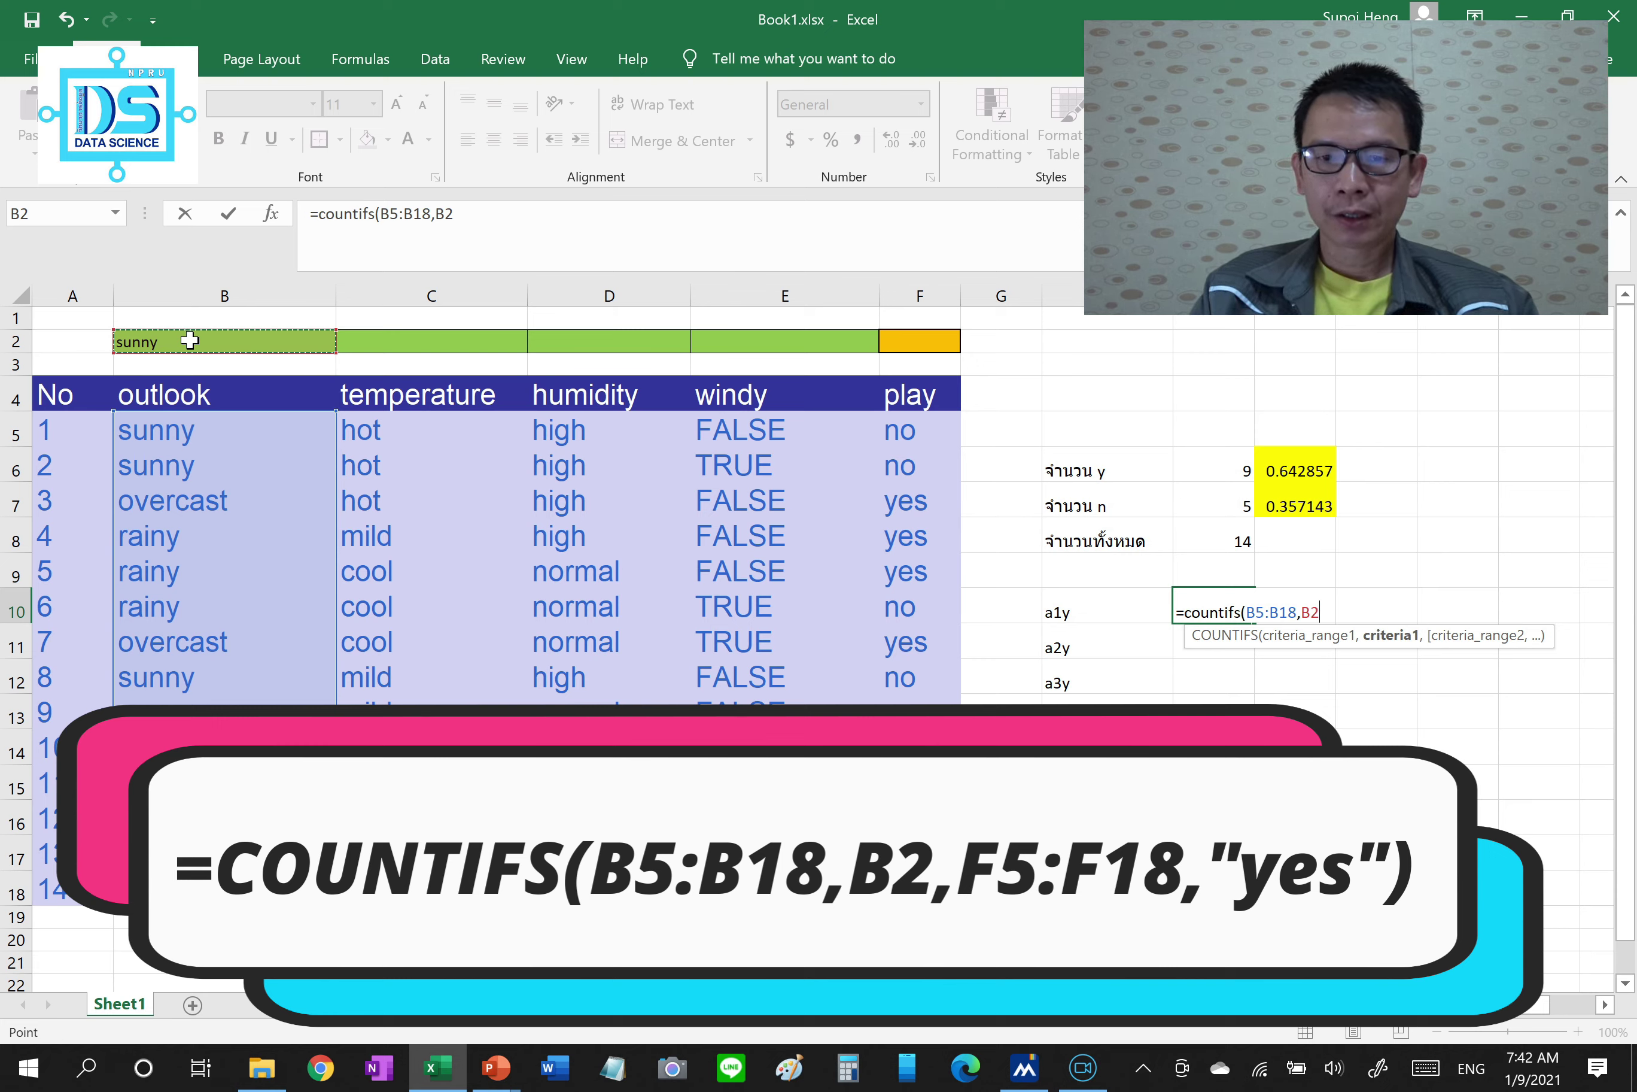
type(",")
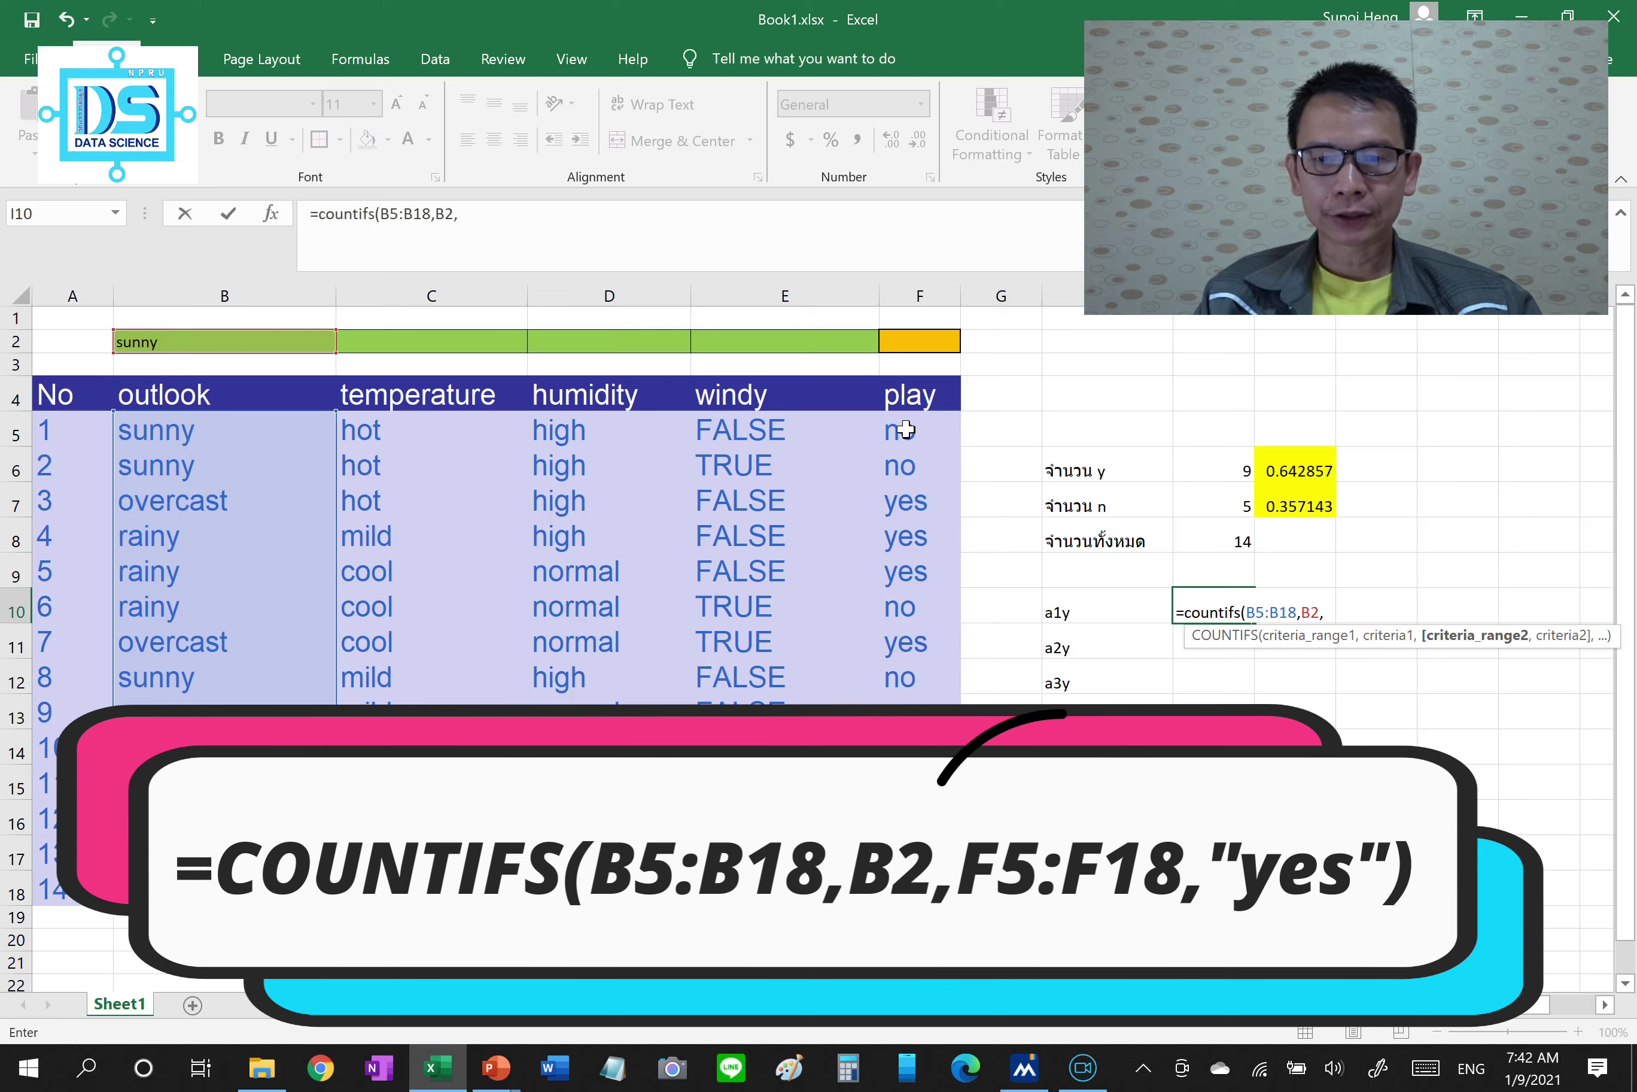
left_click_drag(922, 420, 919, 893)
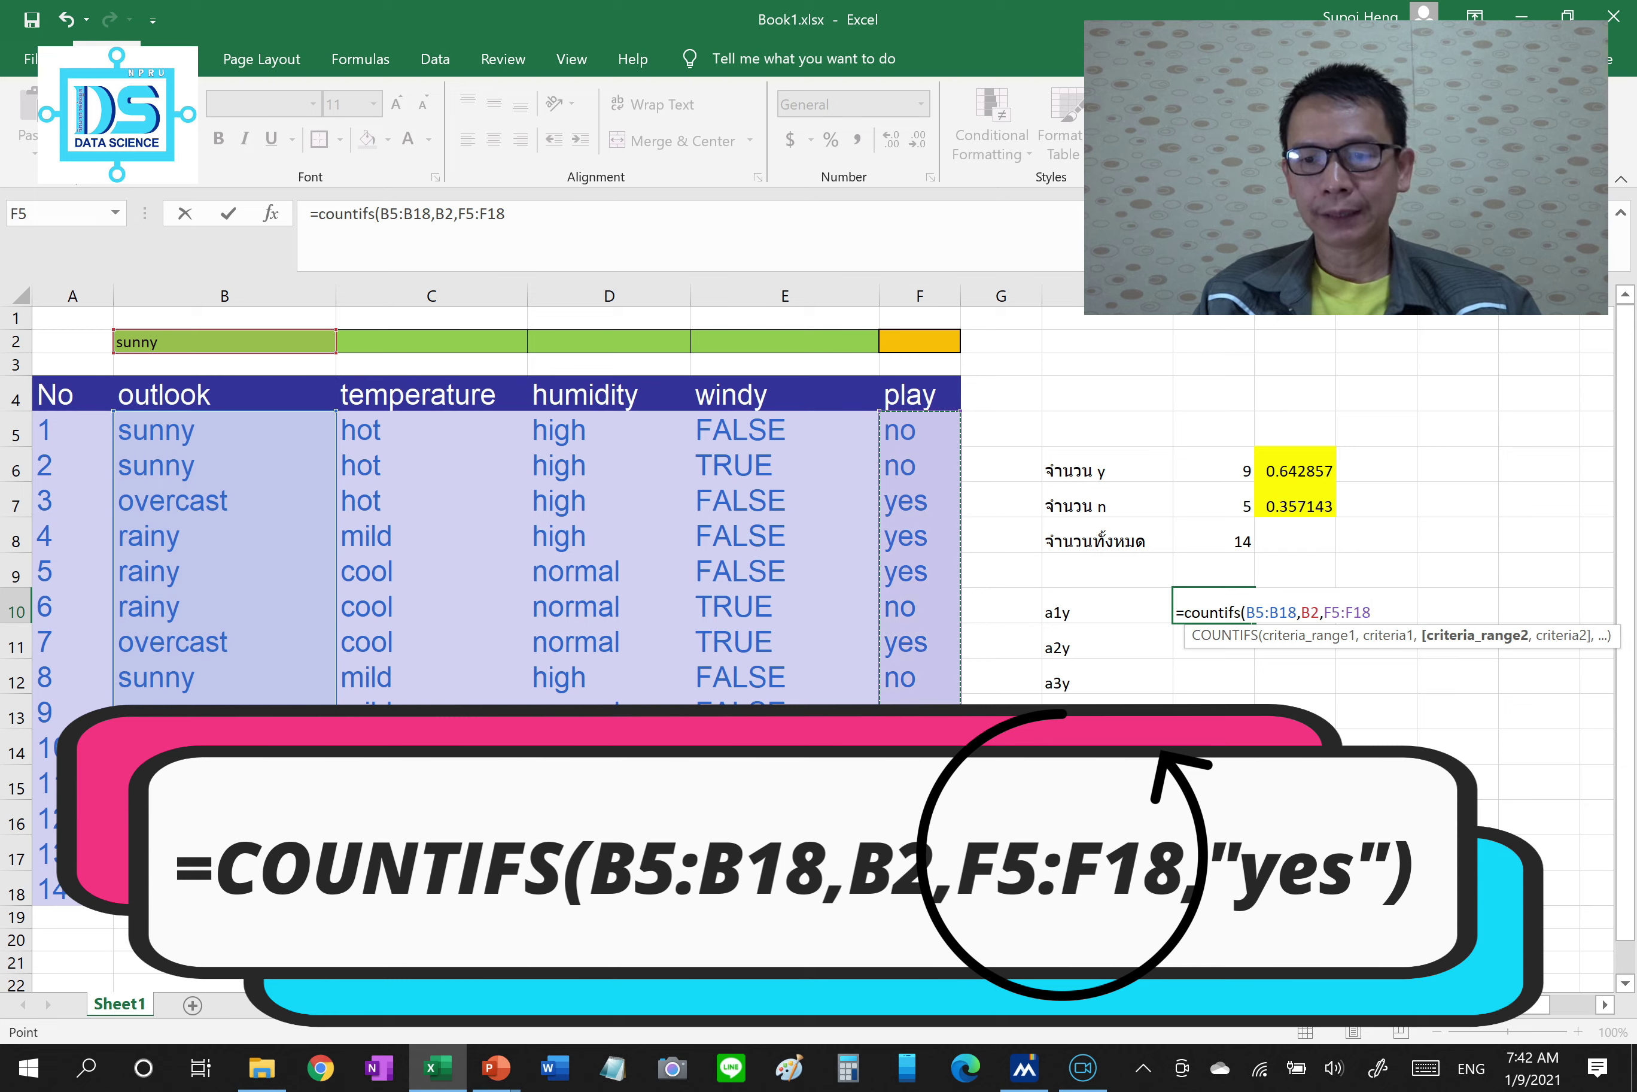
type(",")
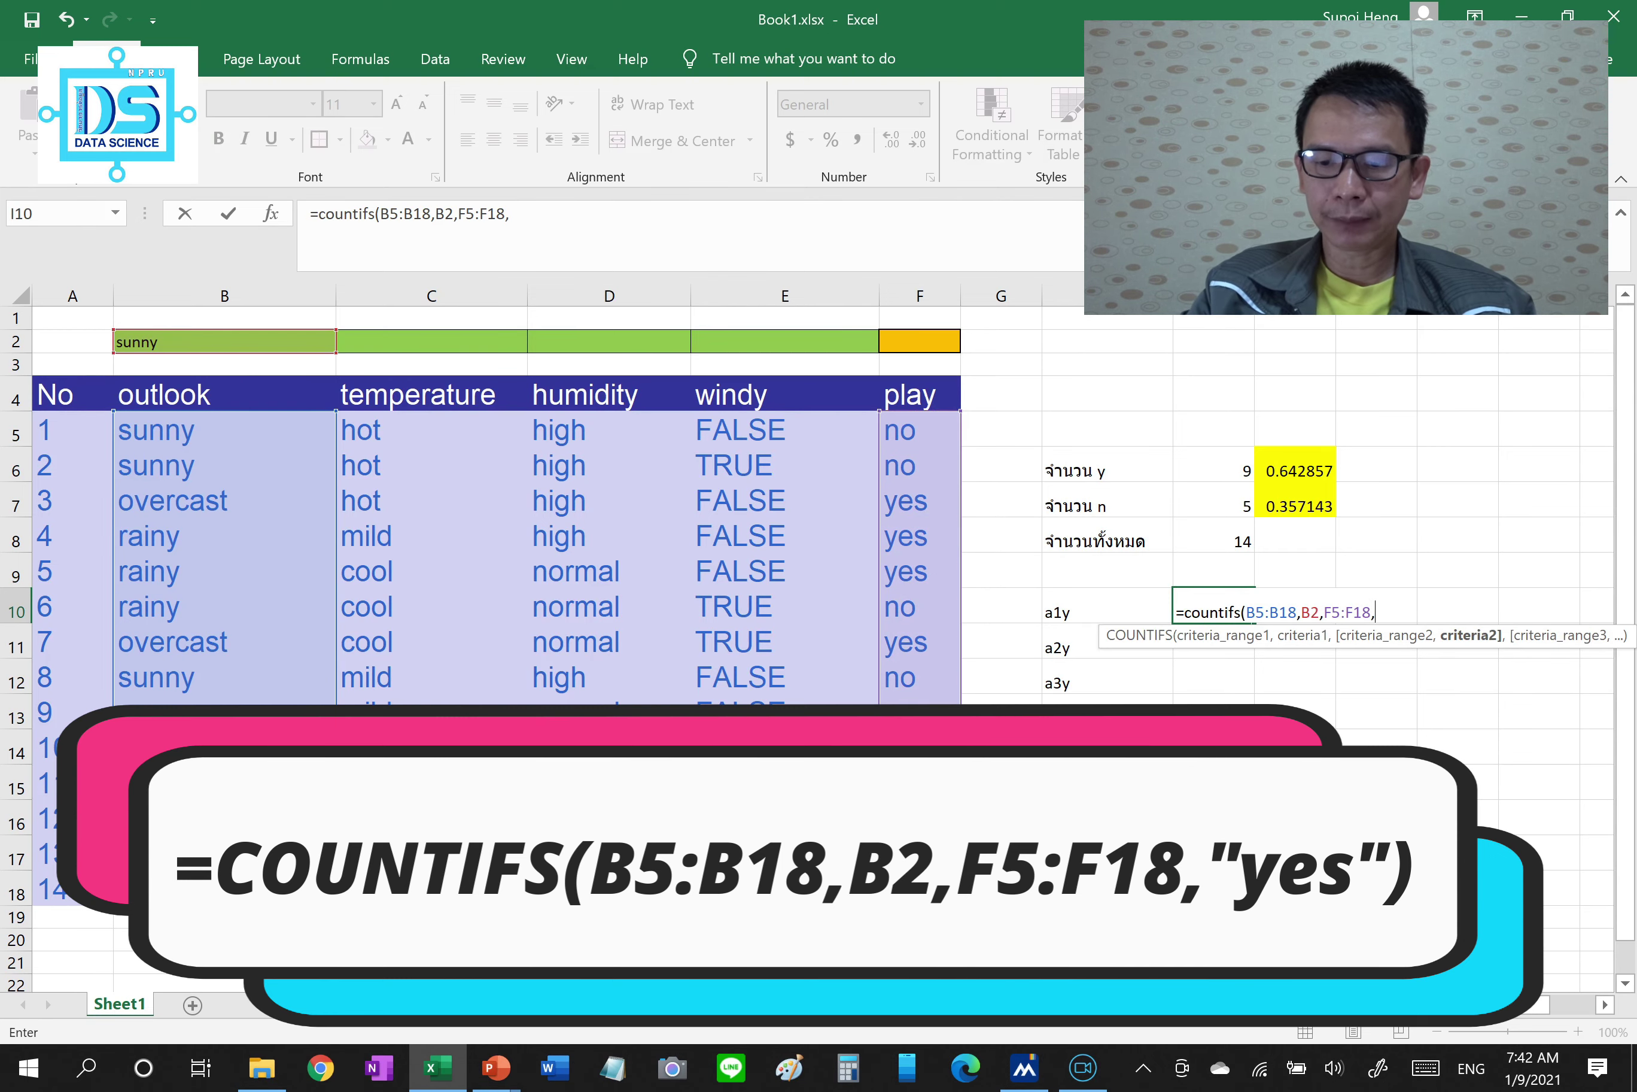
type("\"yes")
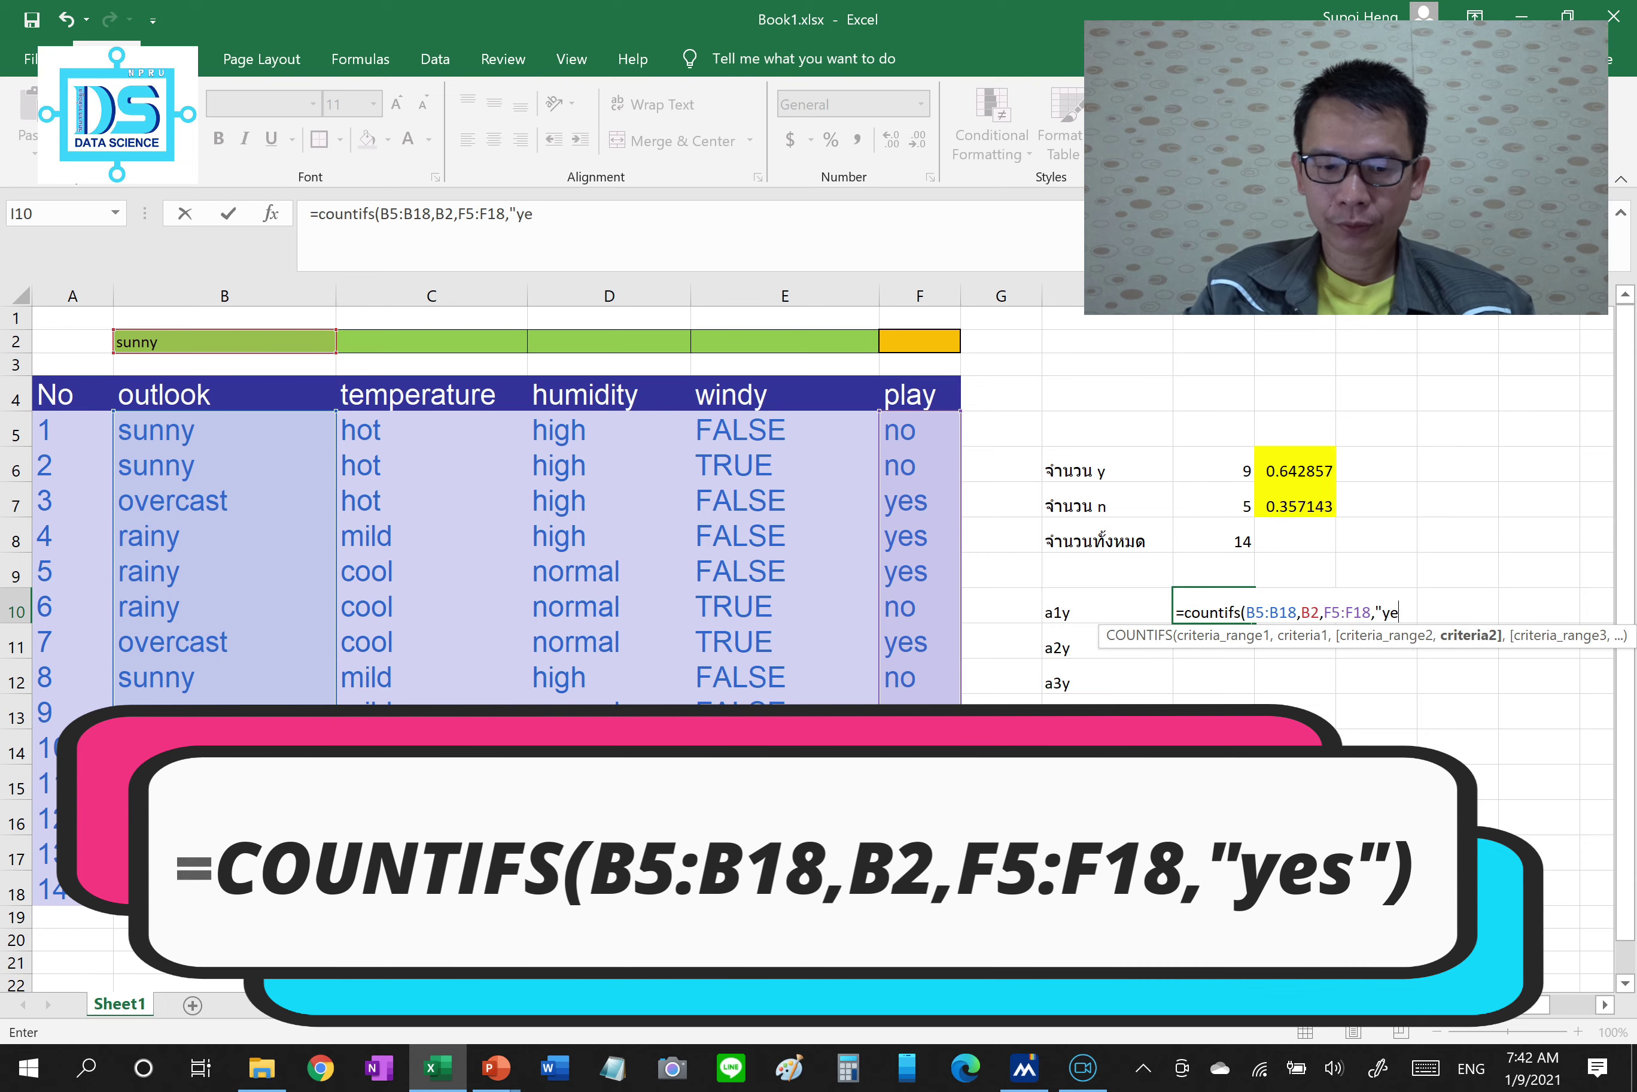
type("\"")
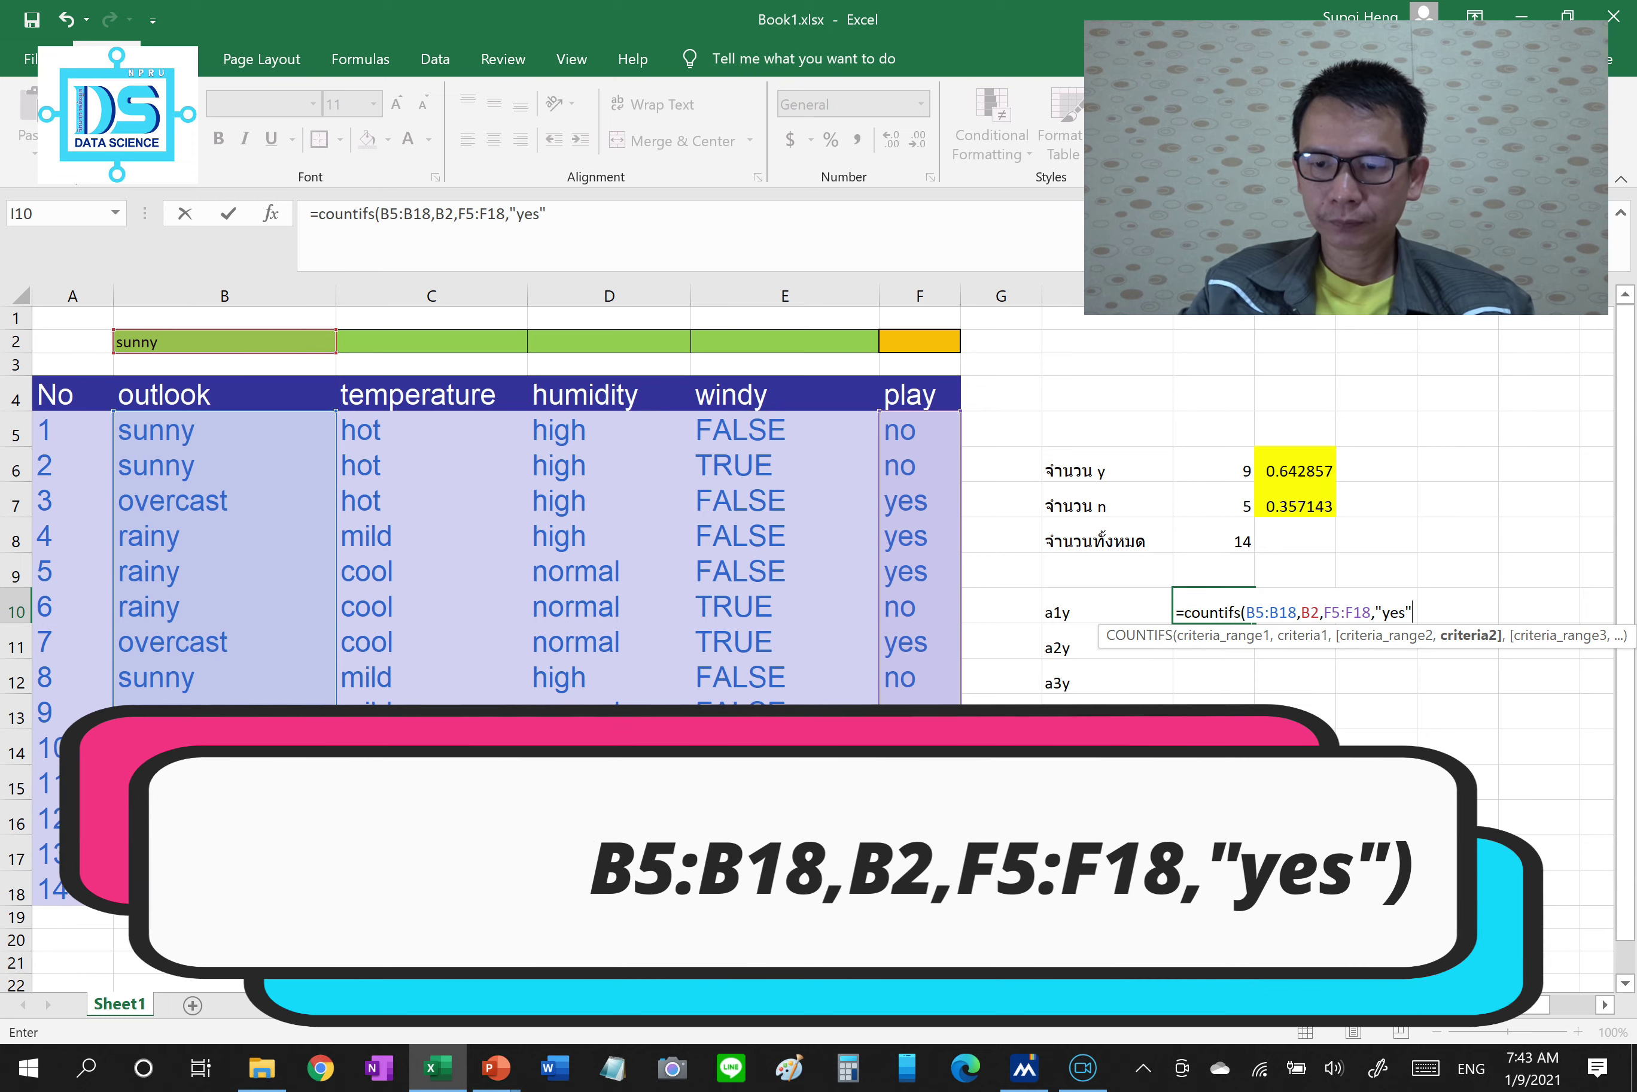
type(")")
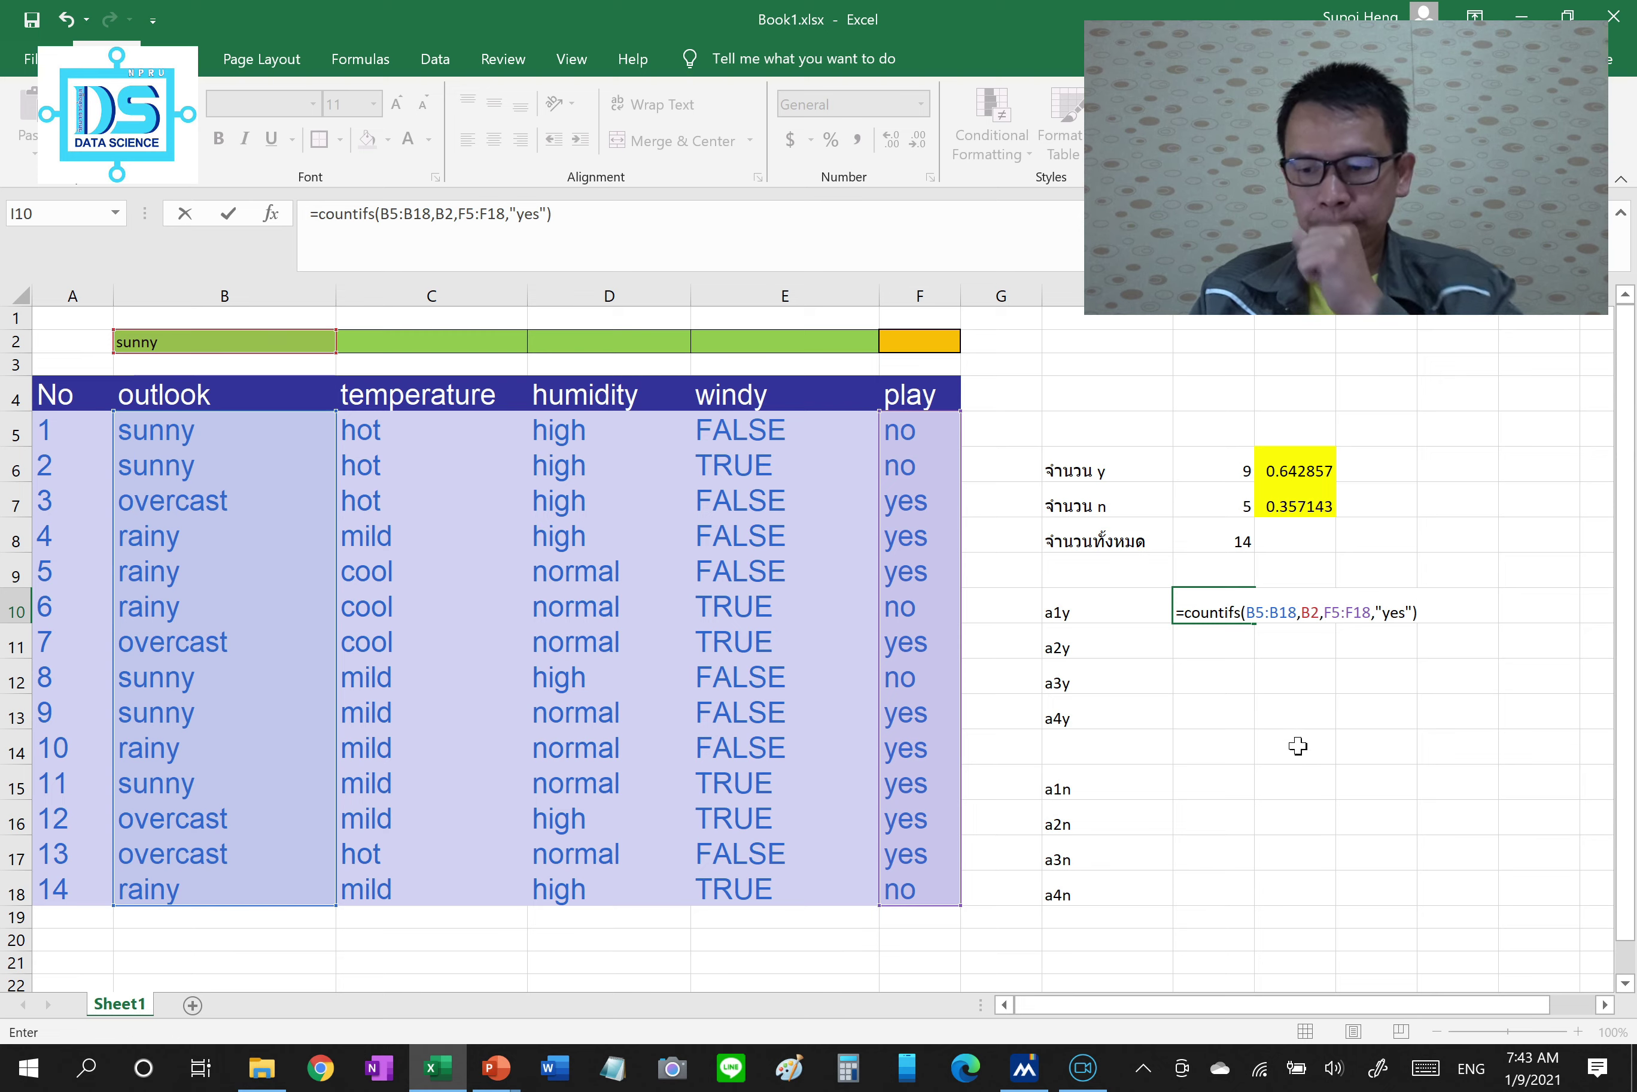
key("Return")
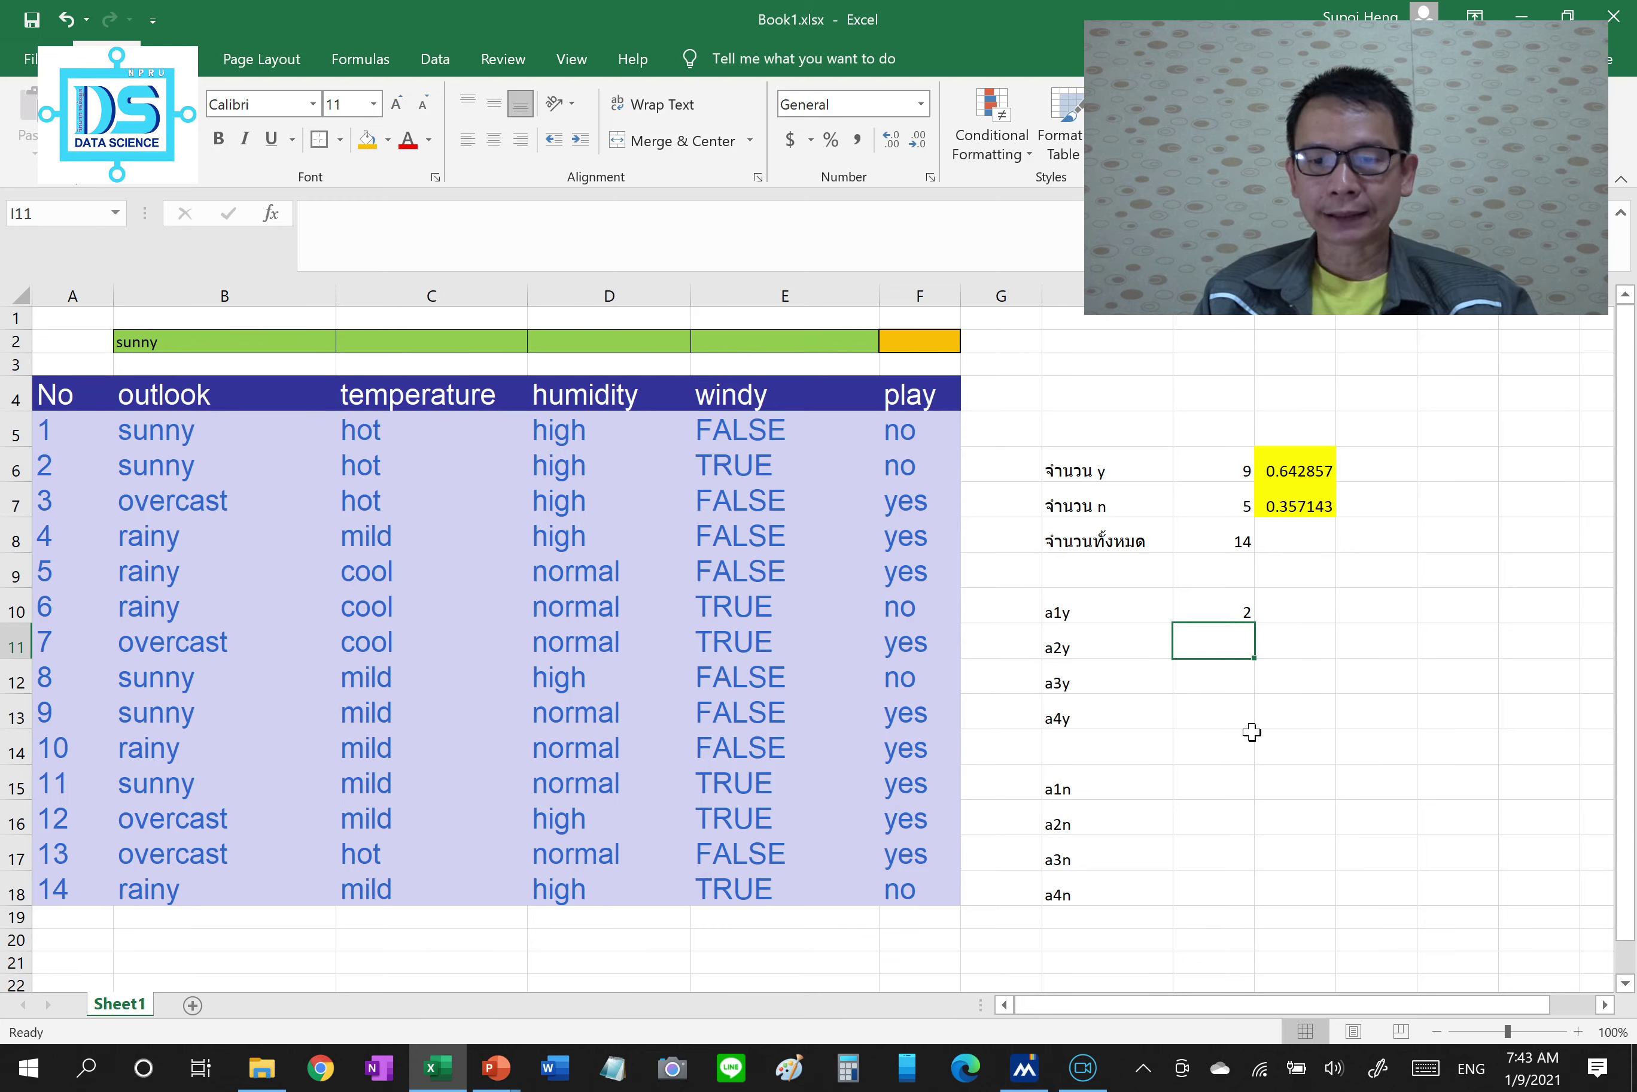
left_click(1221, 784)
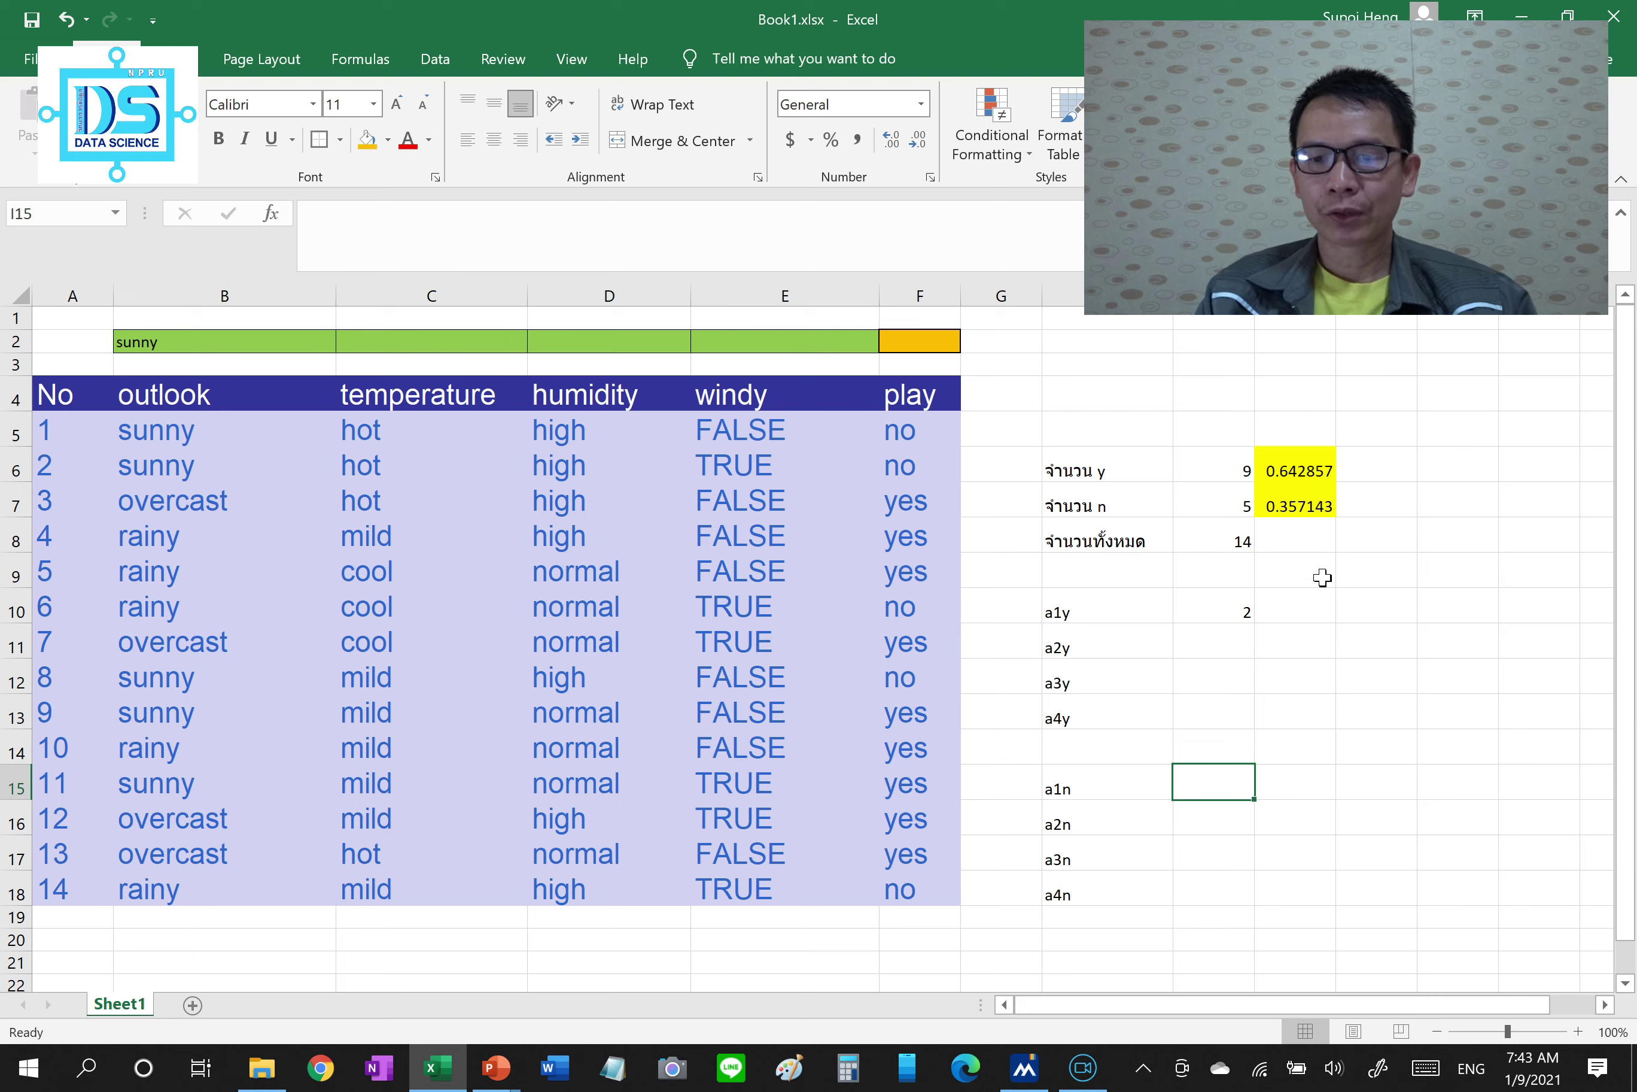
left_click(1216, 612)
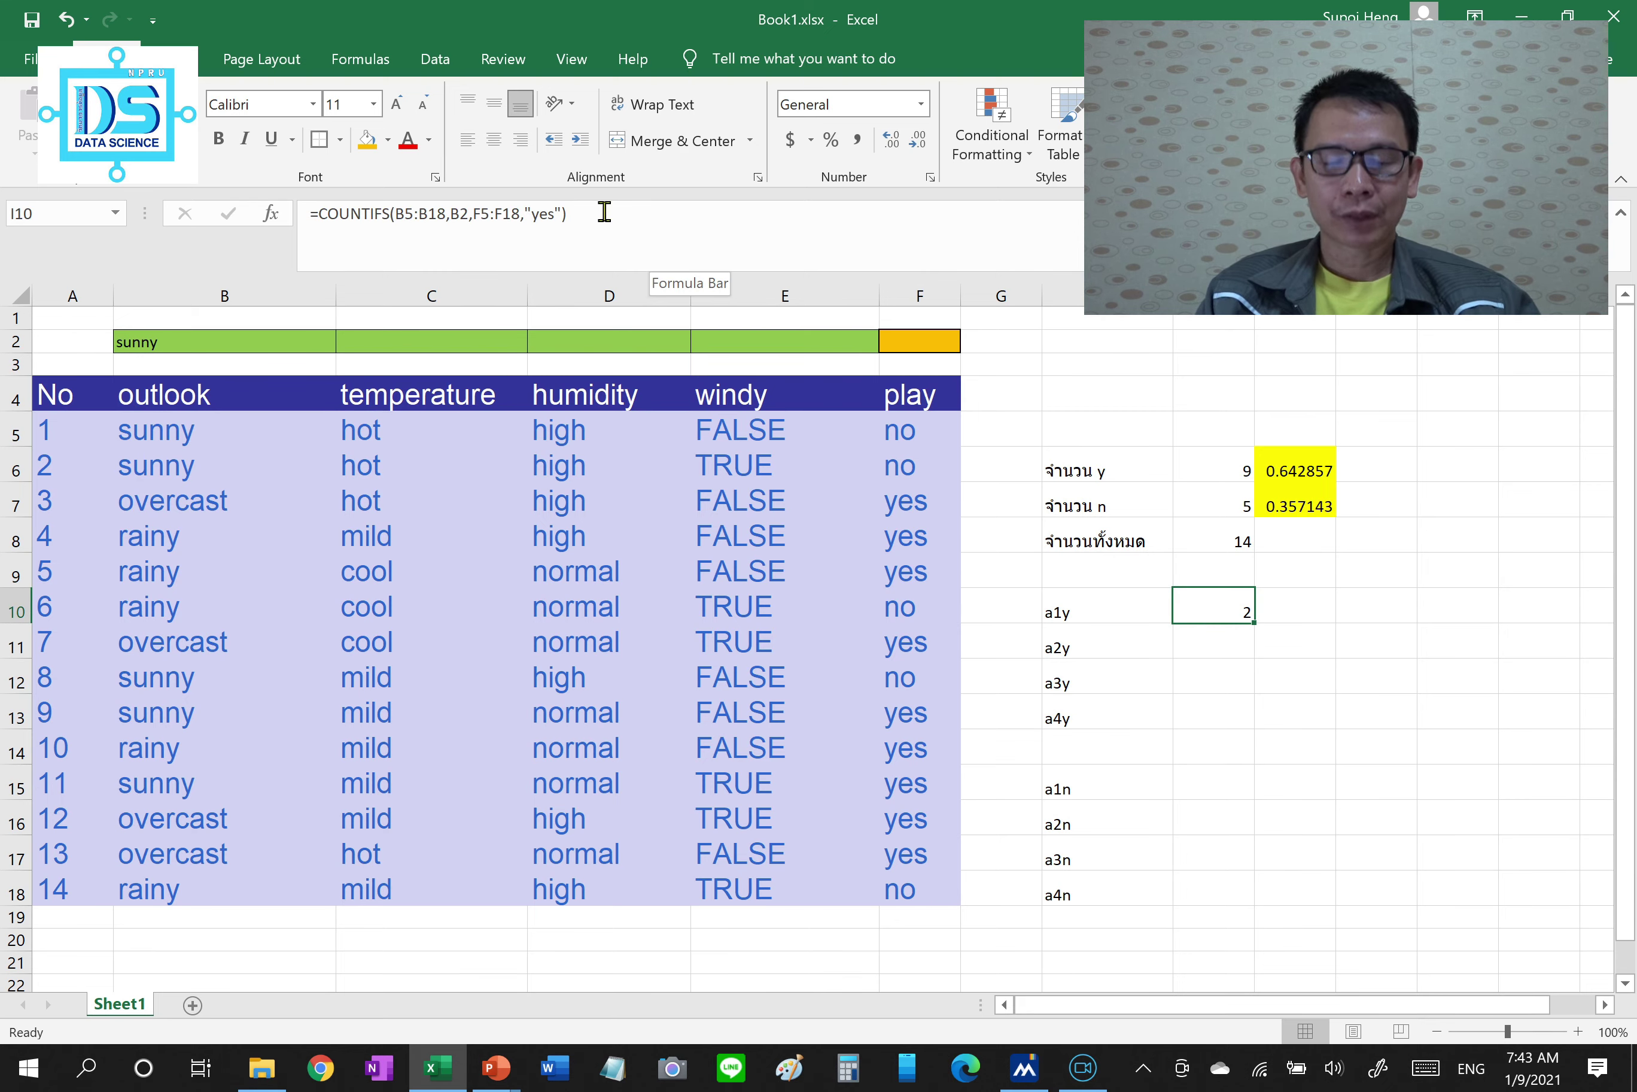
Reuse the a1y COUNTIFS formula in I15 with "no" instead of "yes", giving 3
left_click_drag(604, 212, 300, 219)
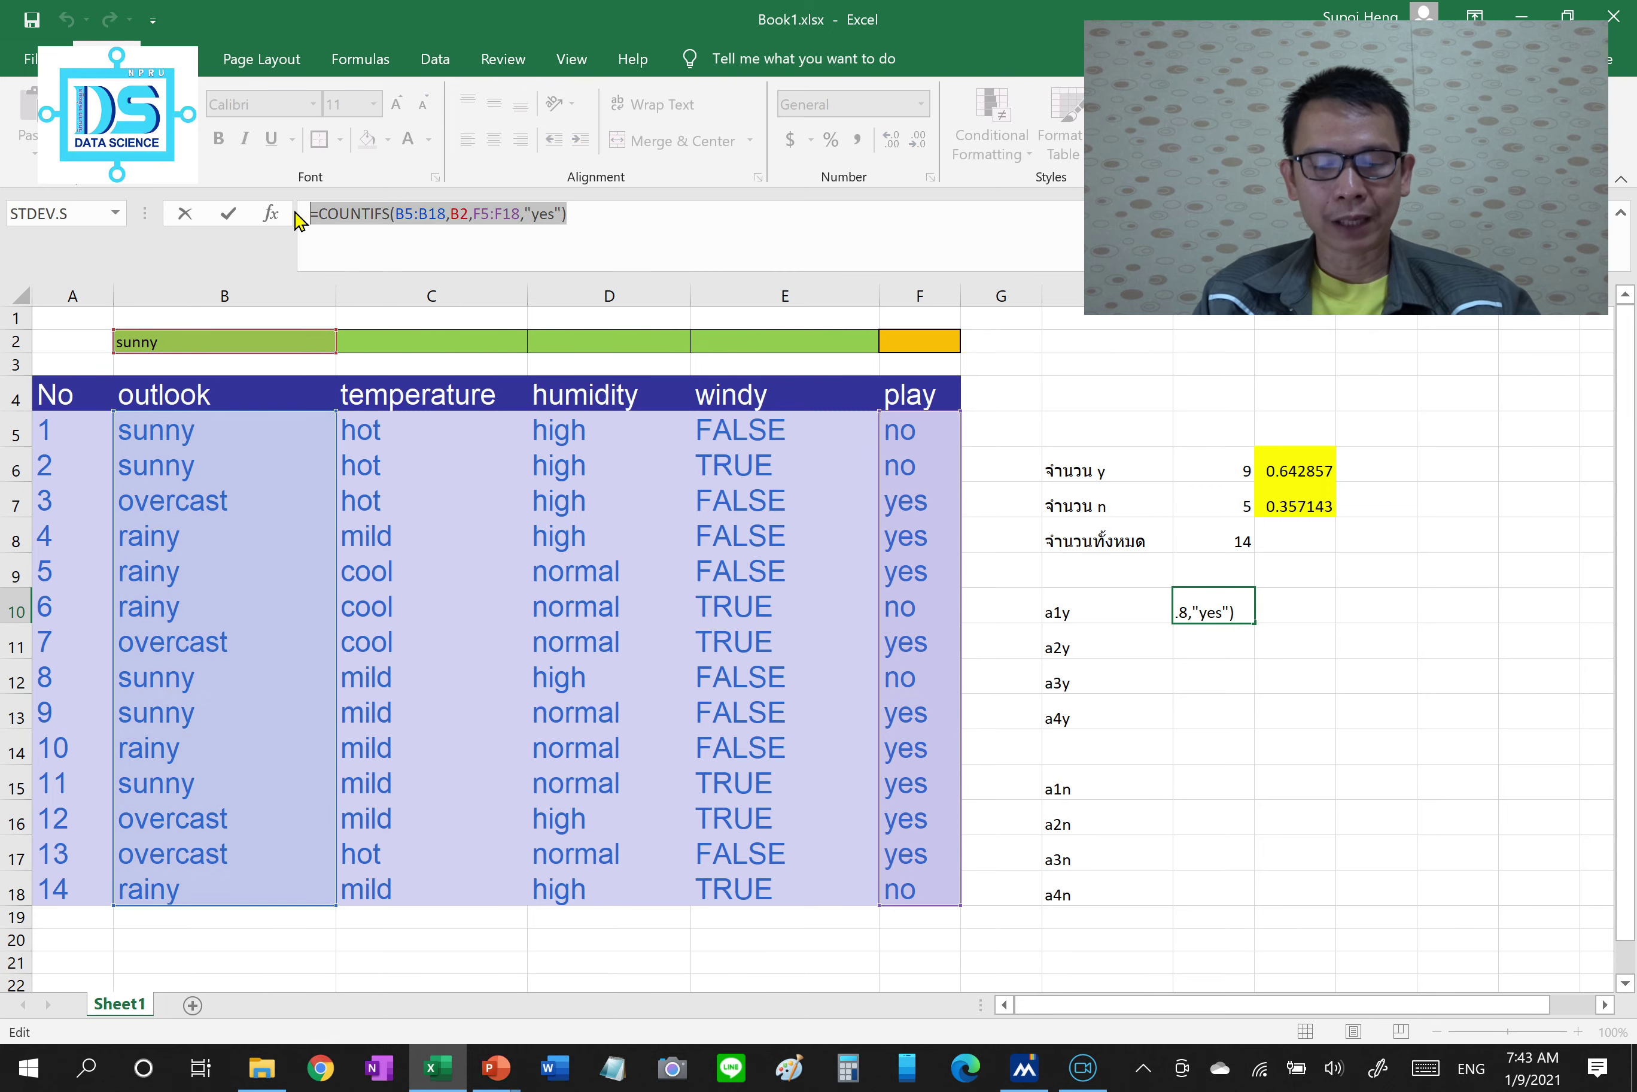
key("ctrl+c")
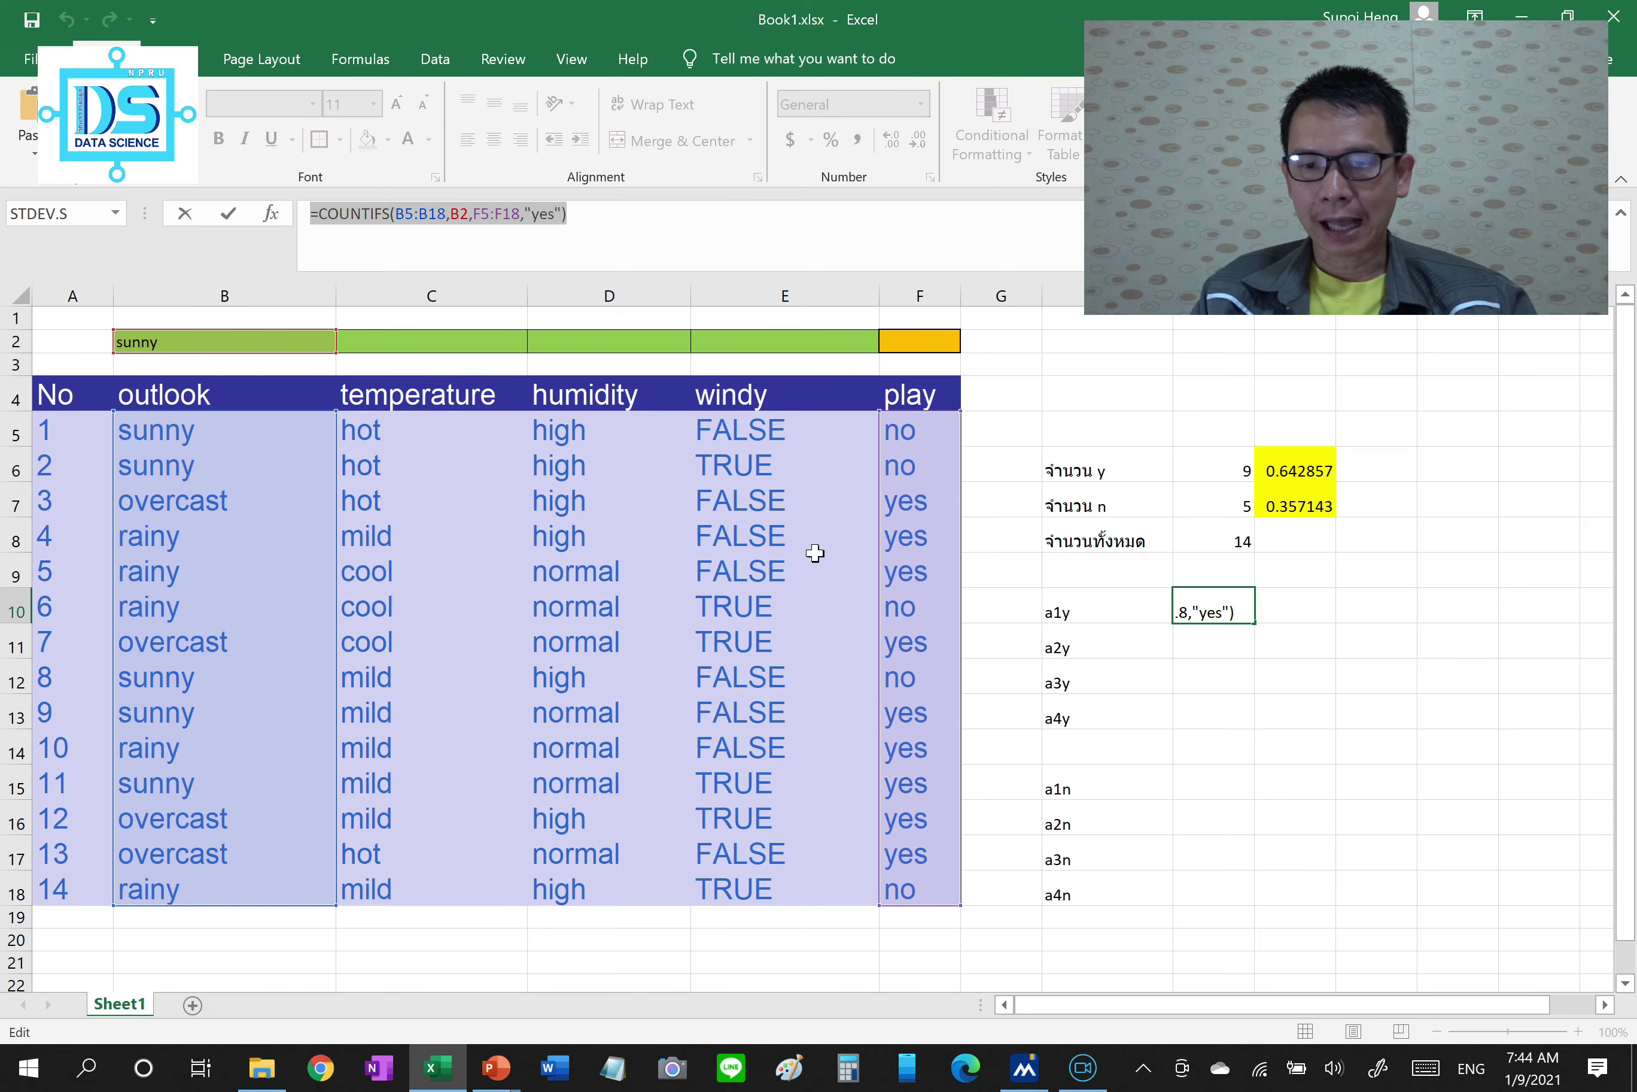
key("Return")
double_click(1225, 785)
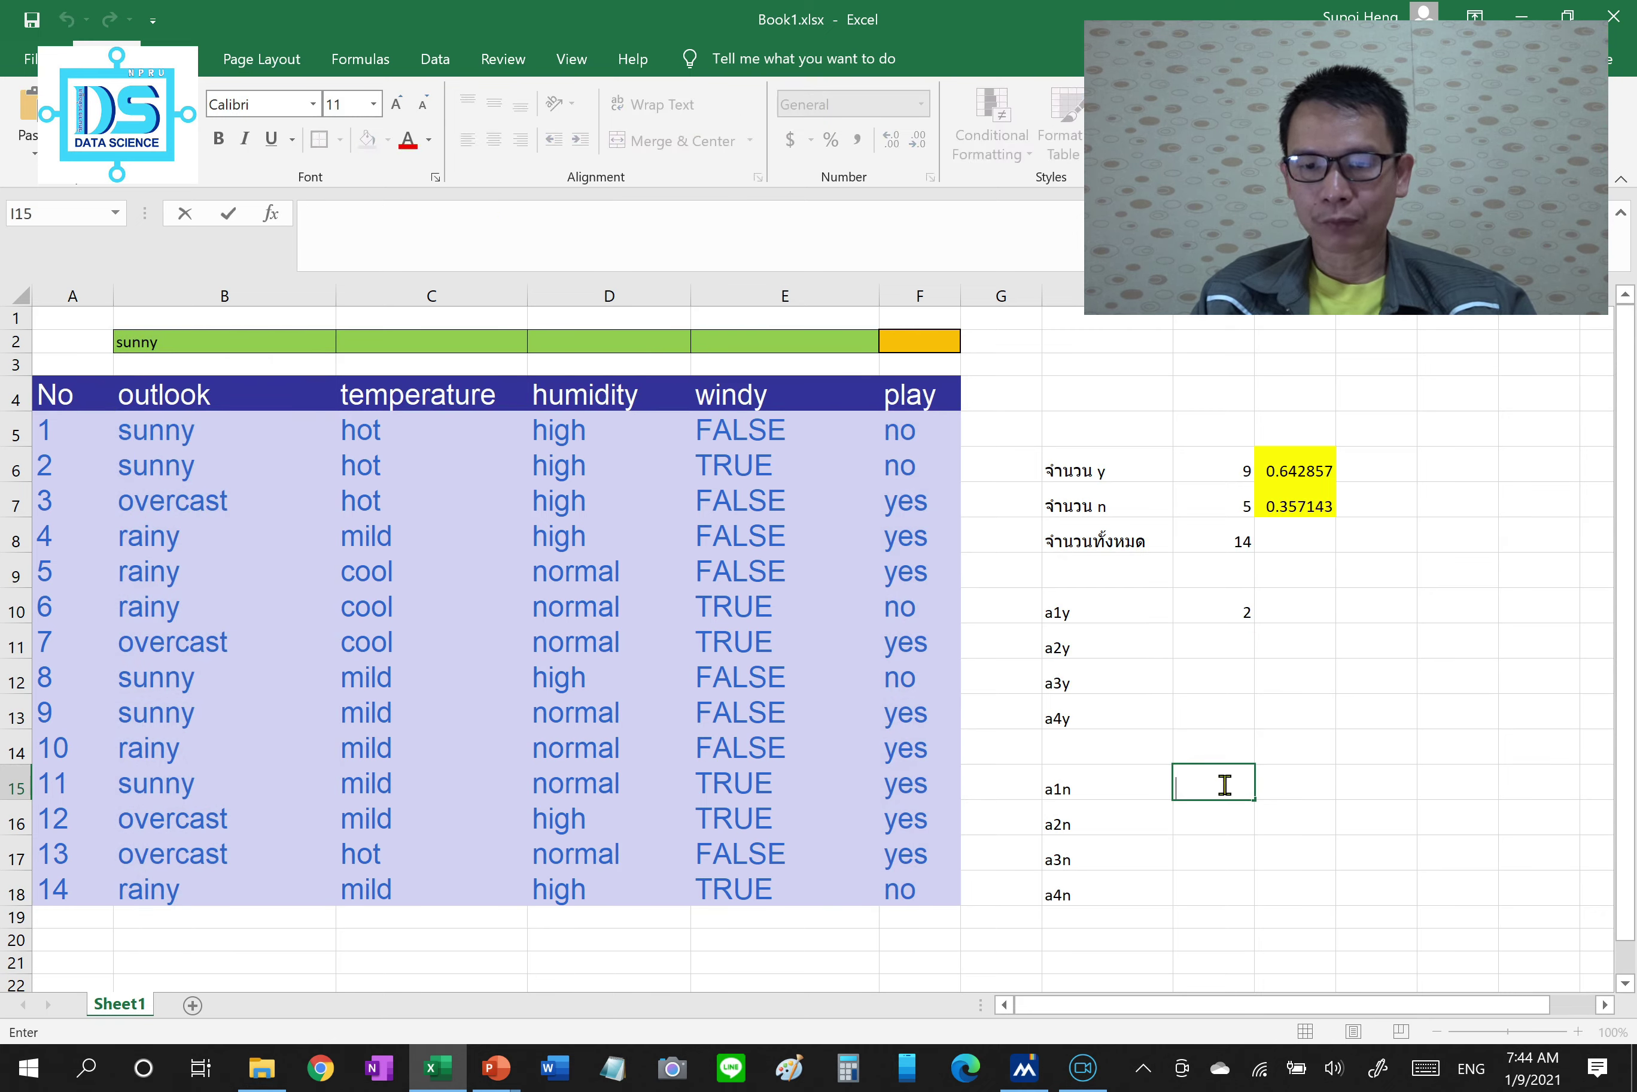
key("ctrl+v")
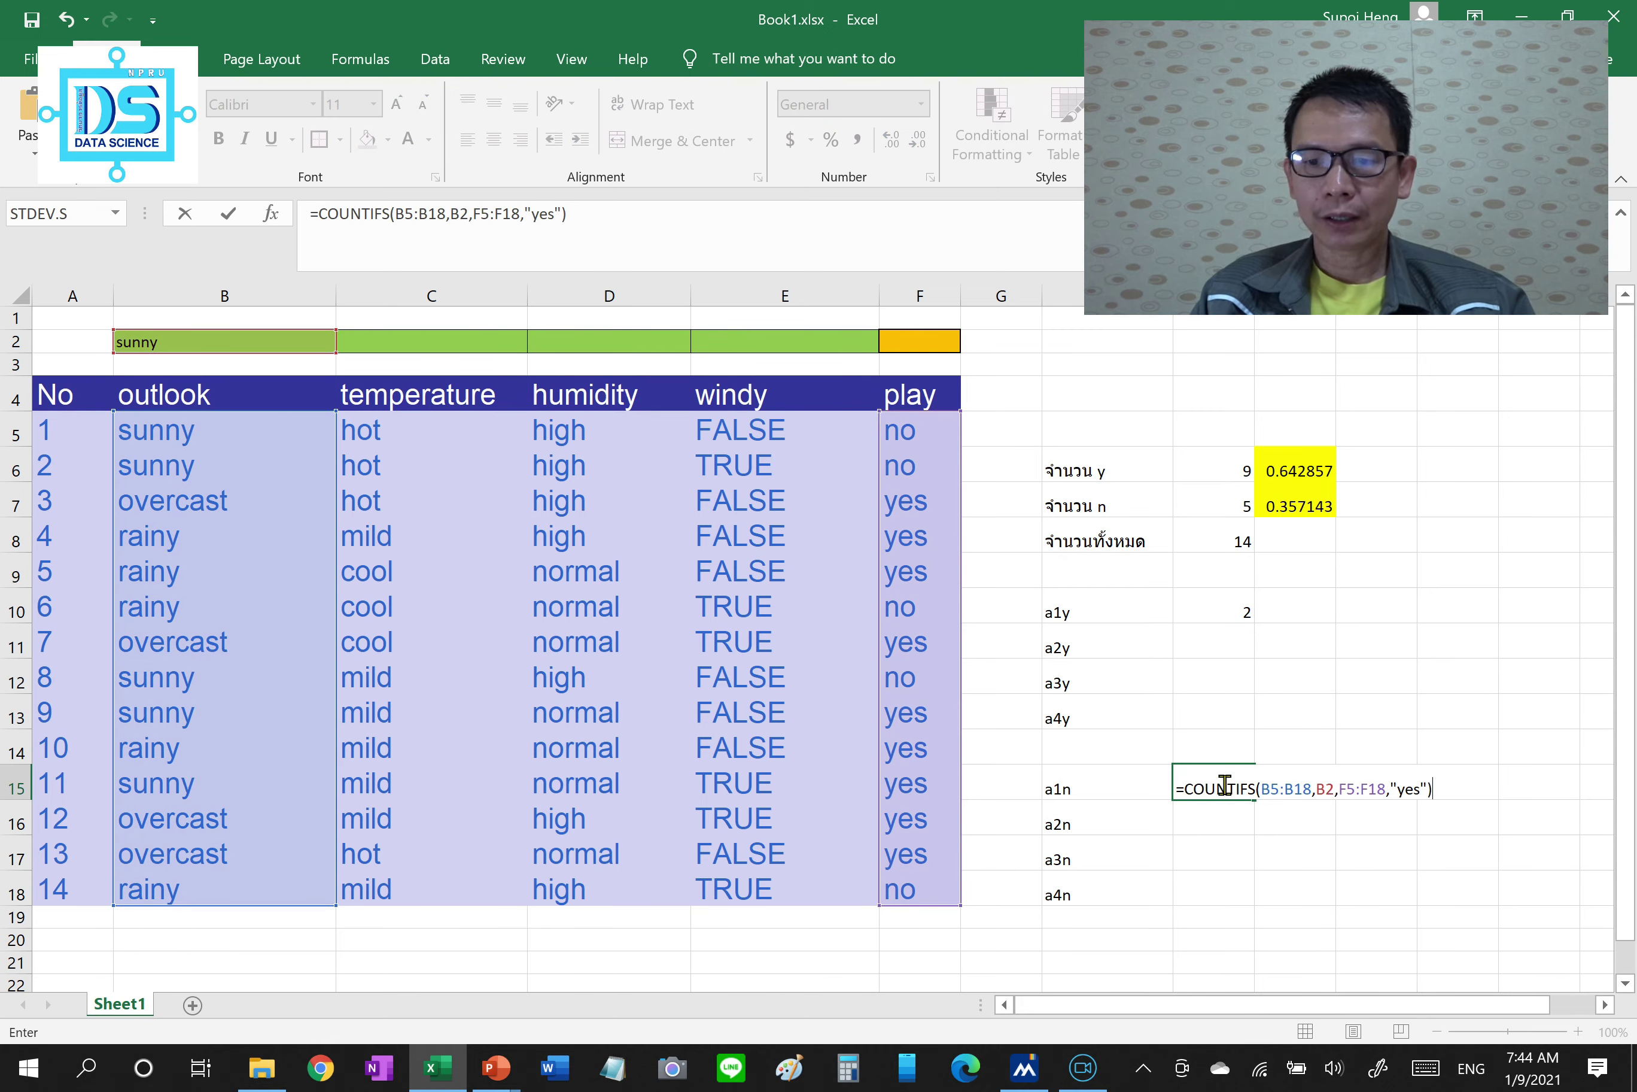
left_click(556, 210)
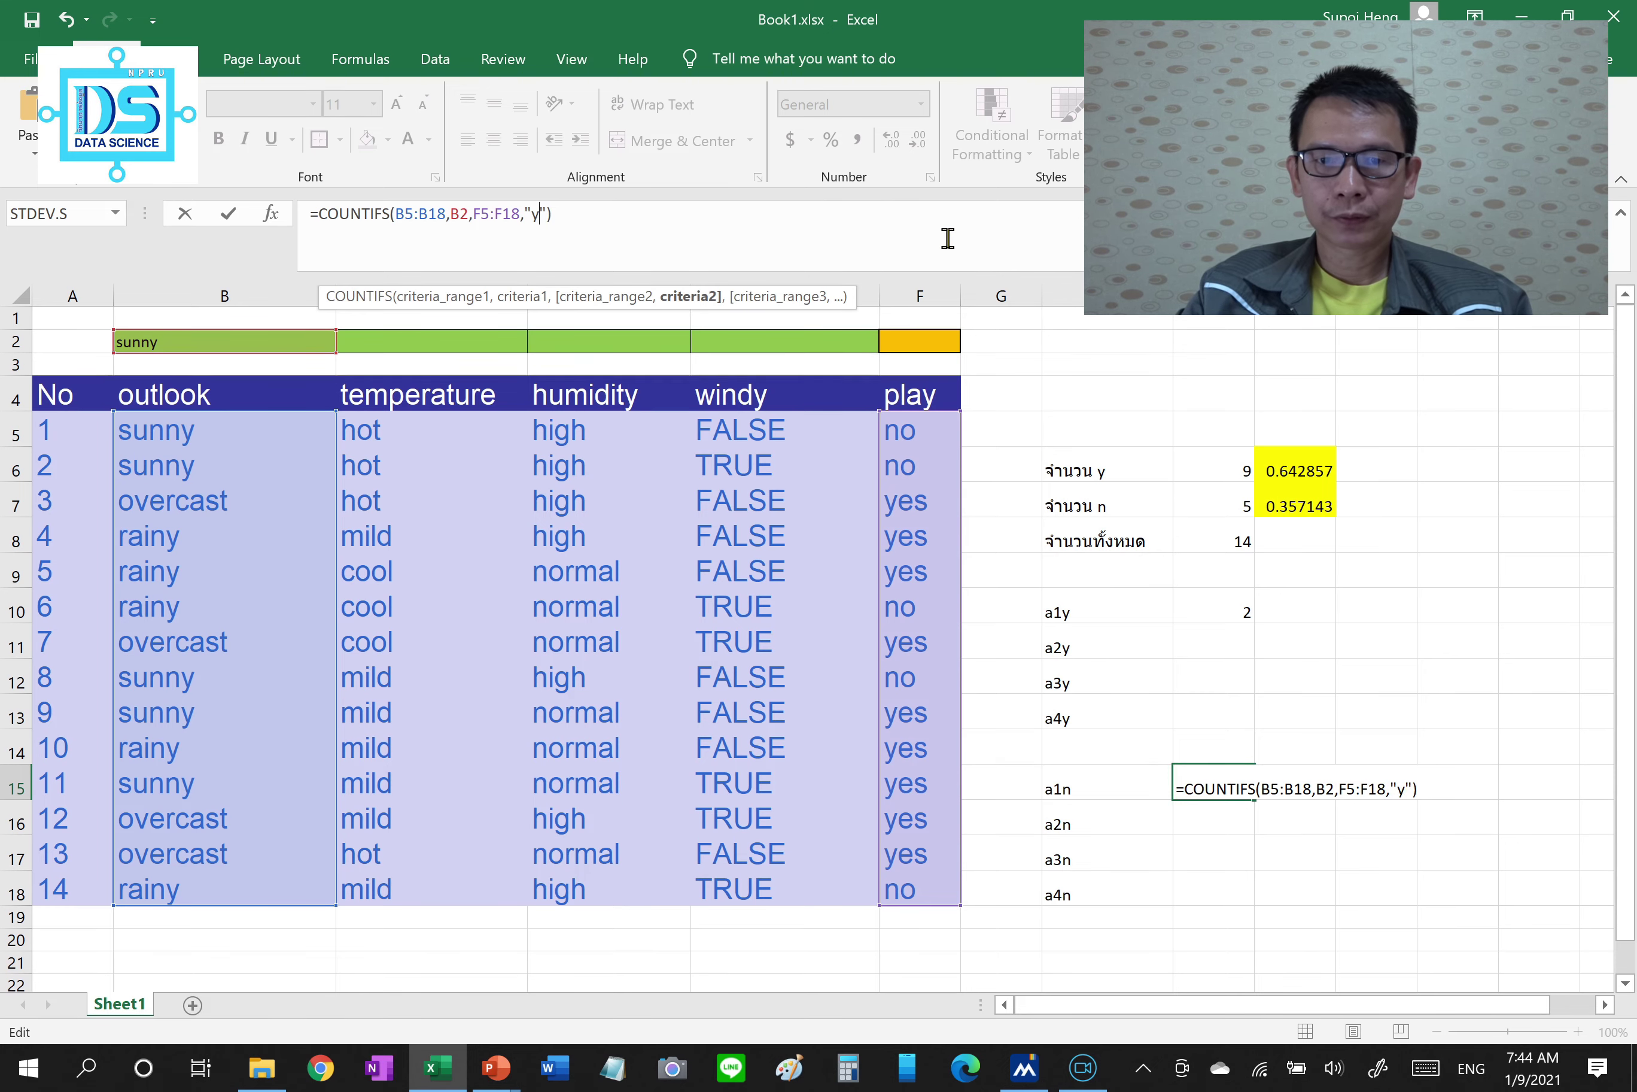
key("BackSpace")
type("no")
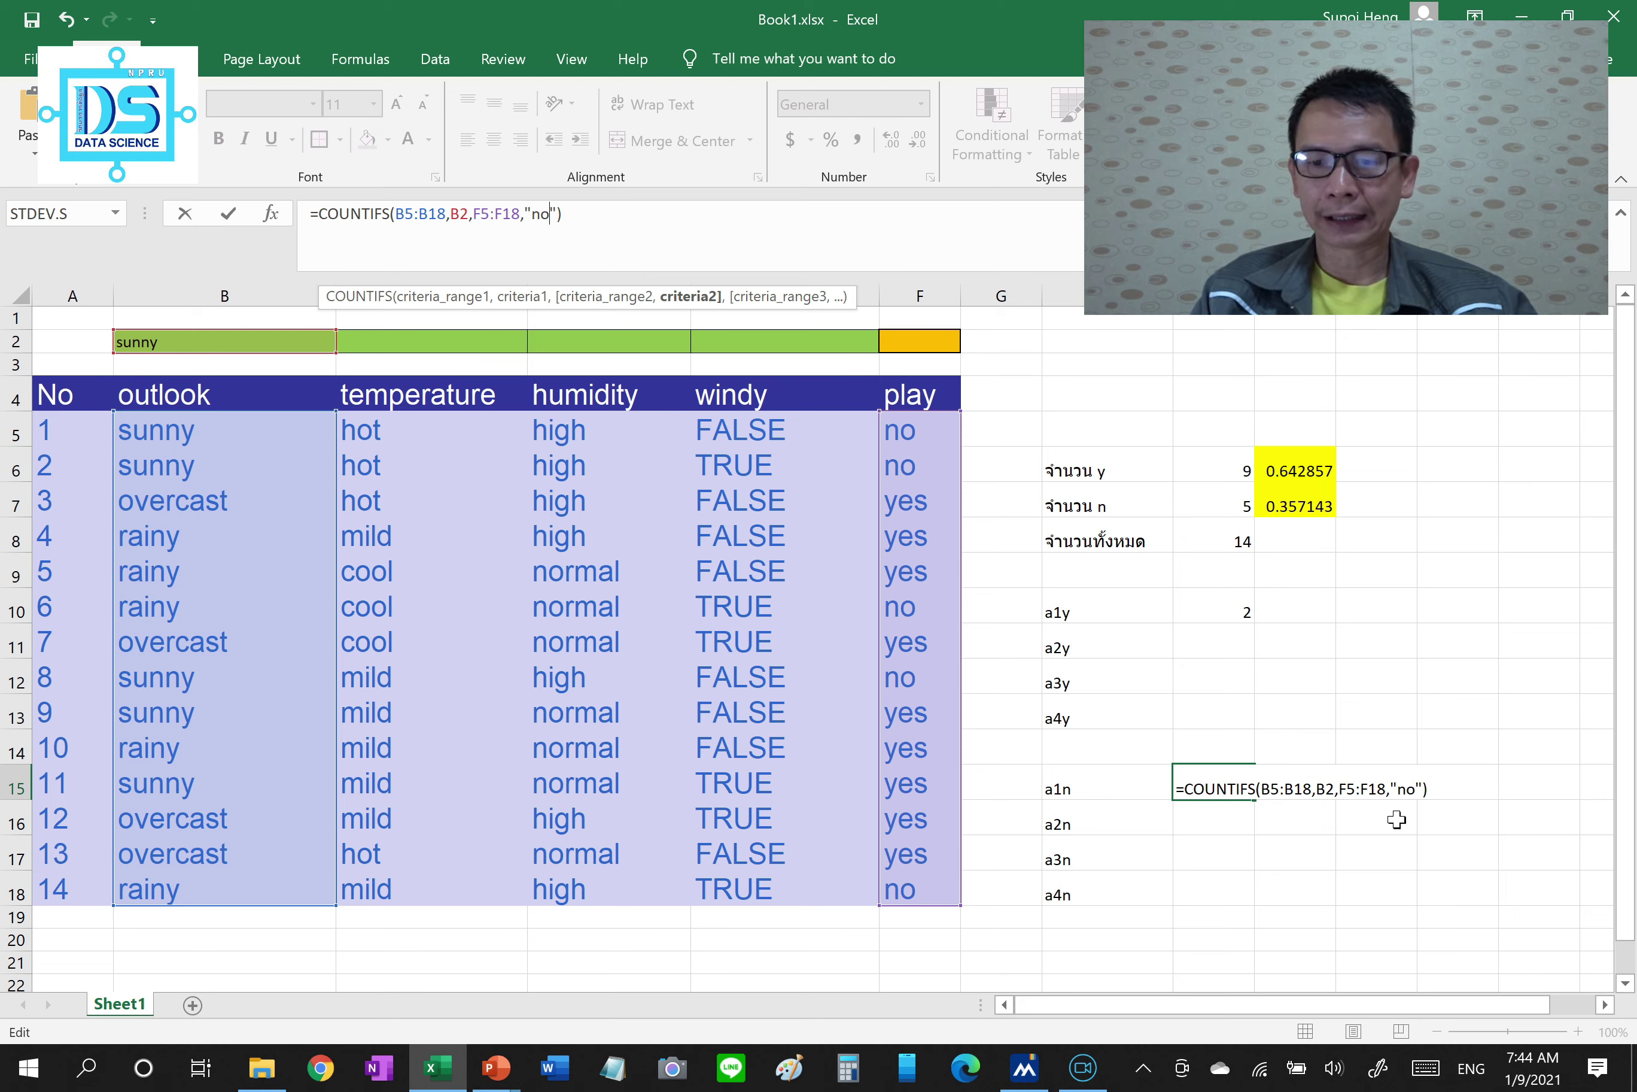
key("Return")
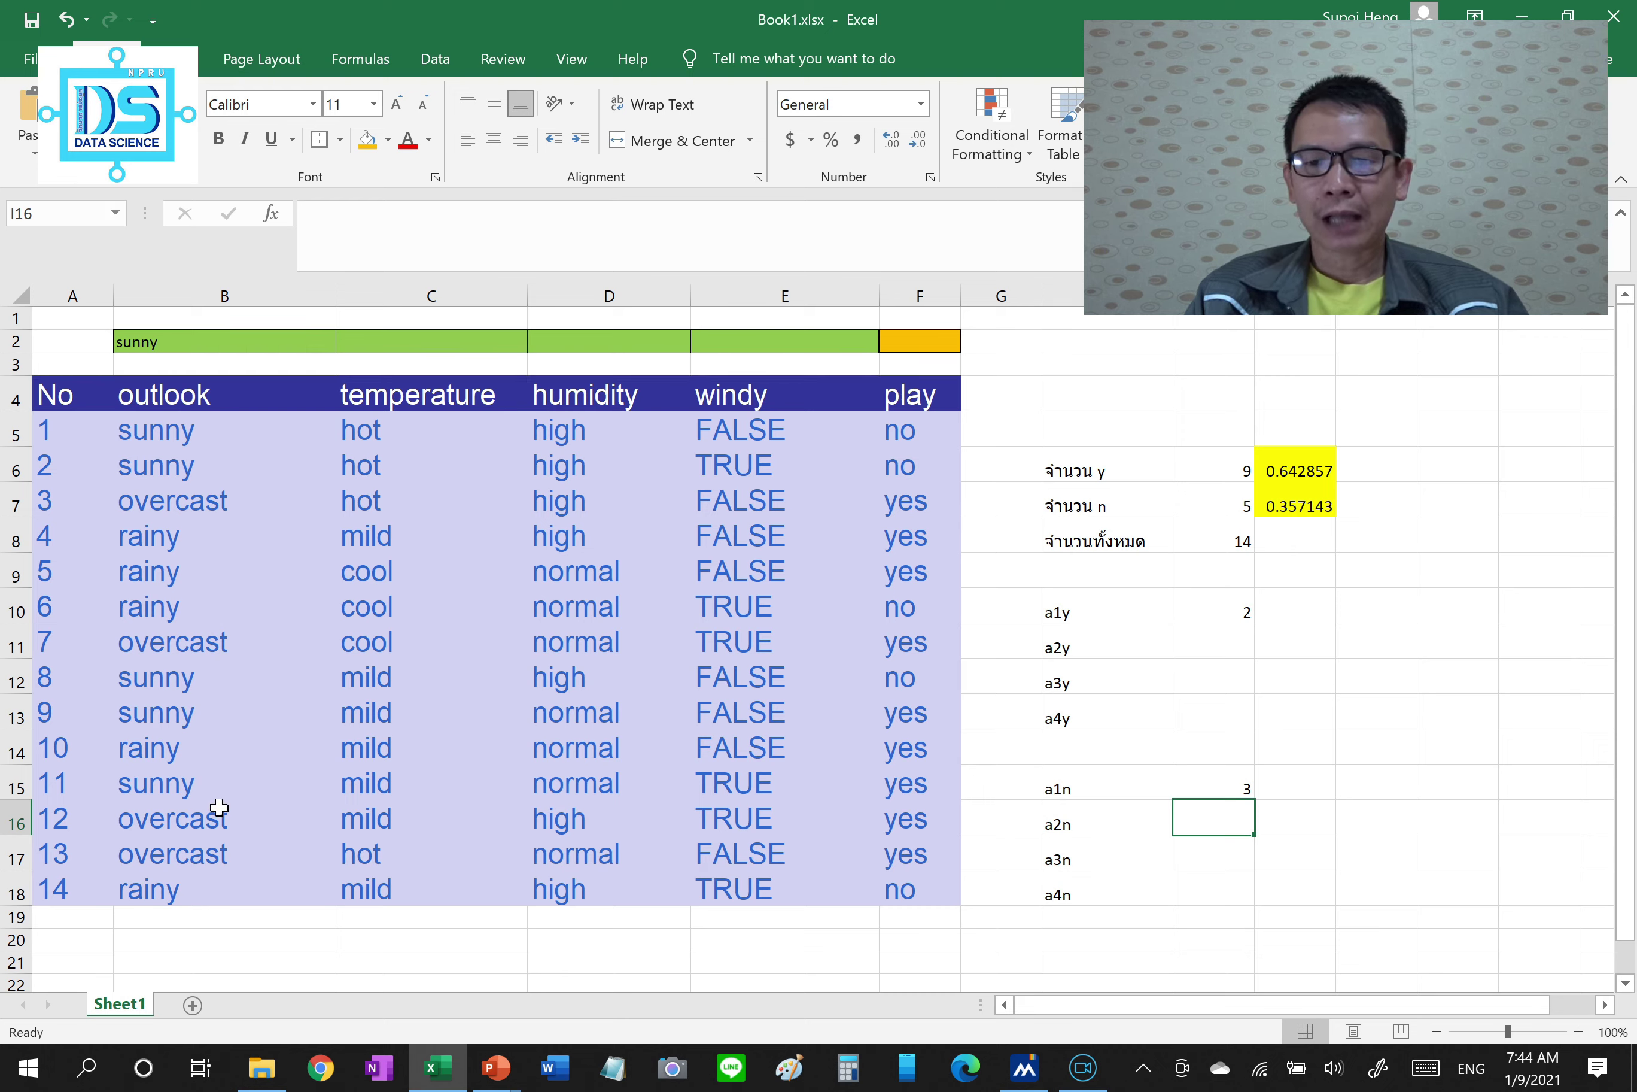
left_click(1214, 649)
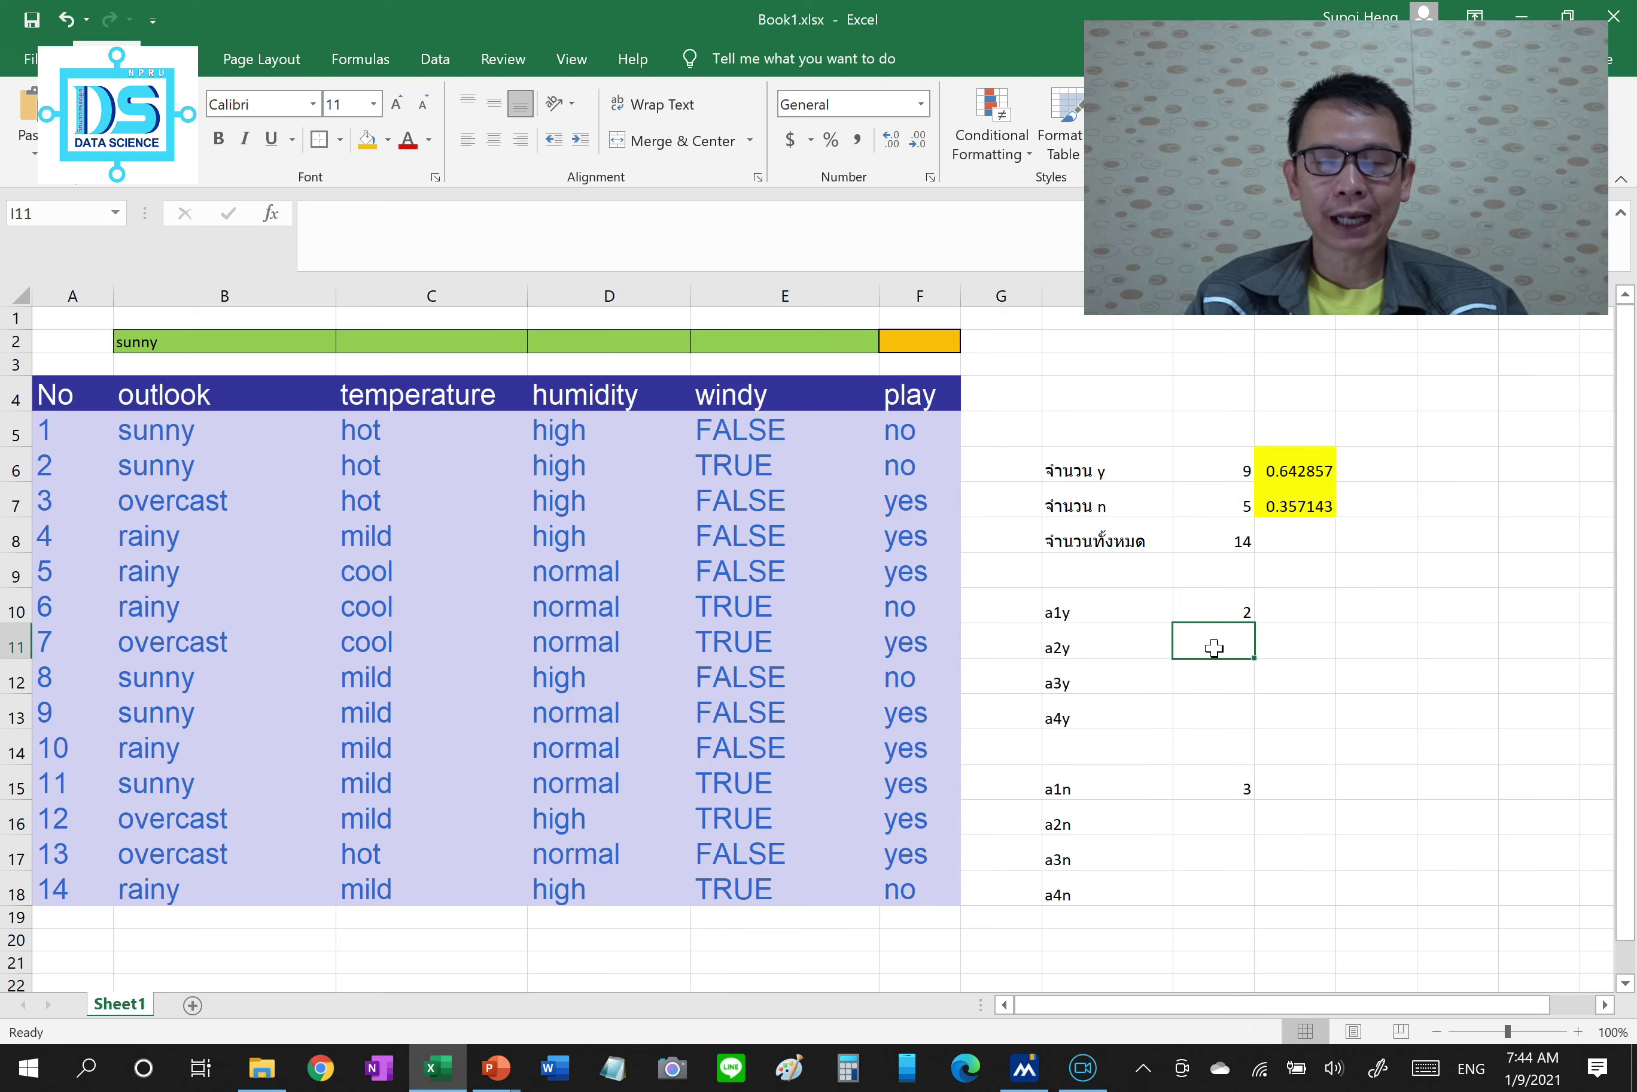
left_click(446, 342)
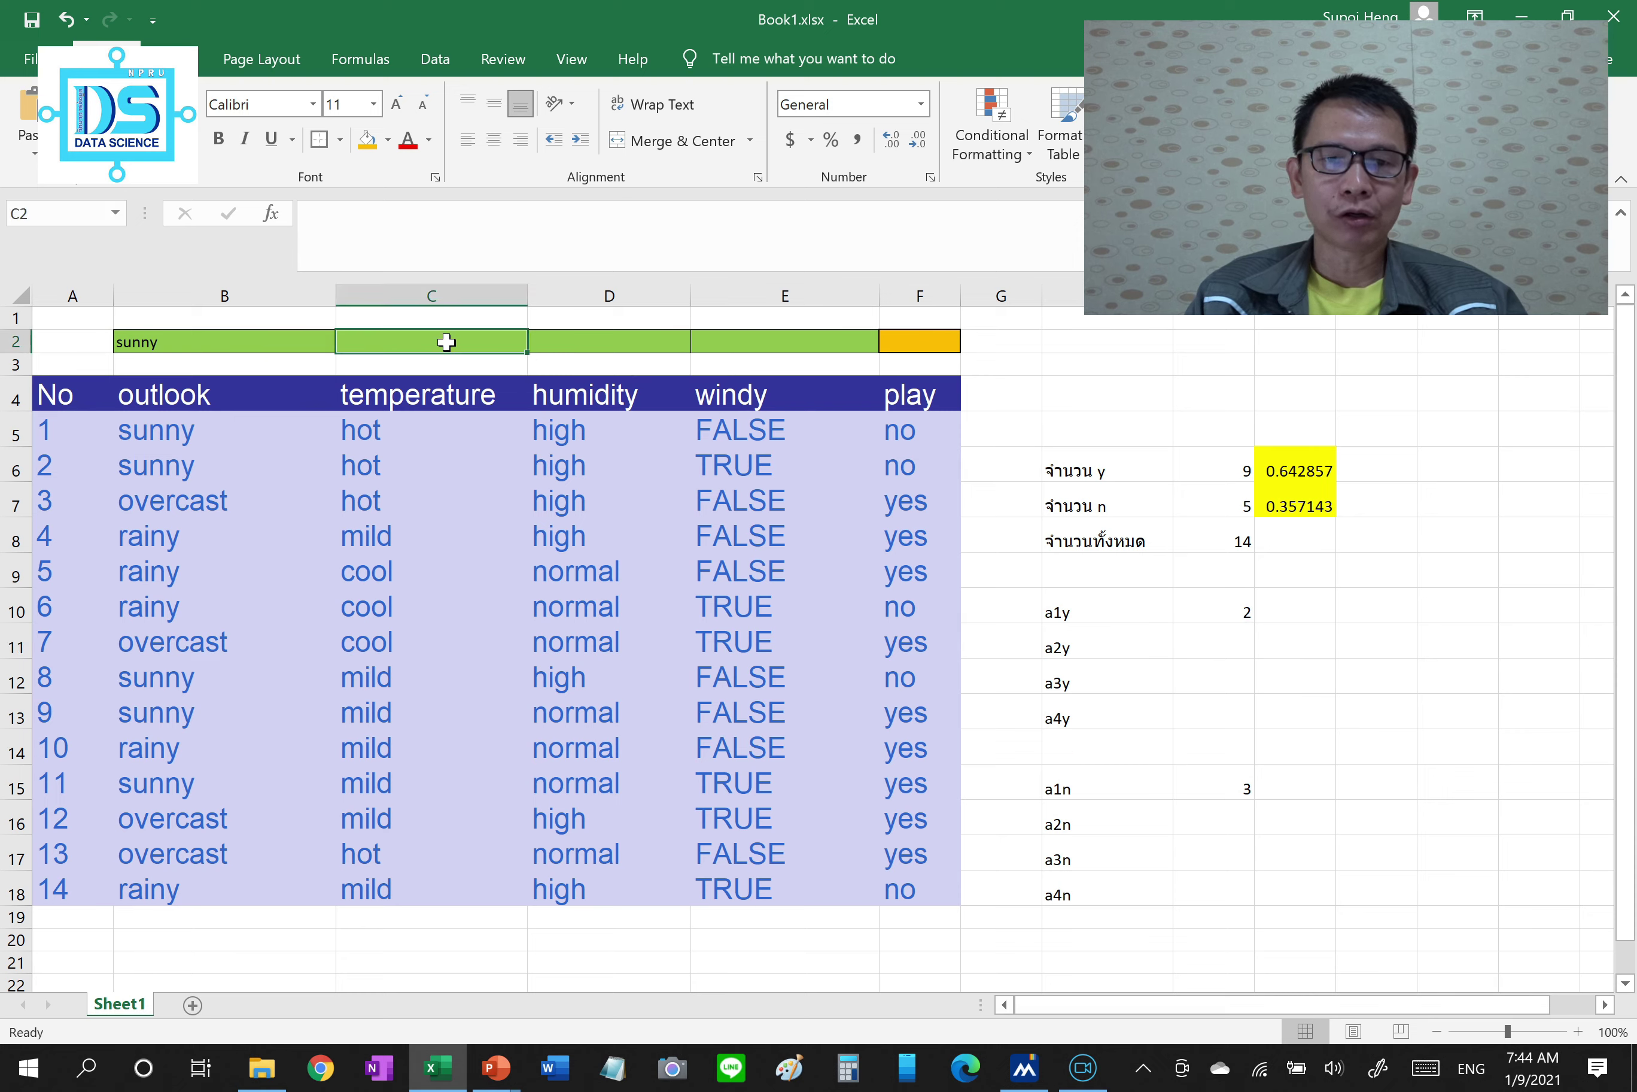
left_click(632, 346)
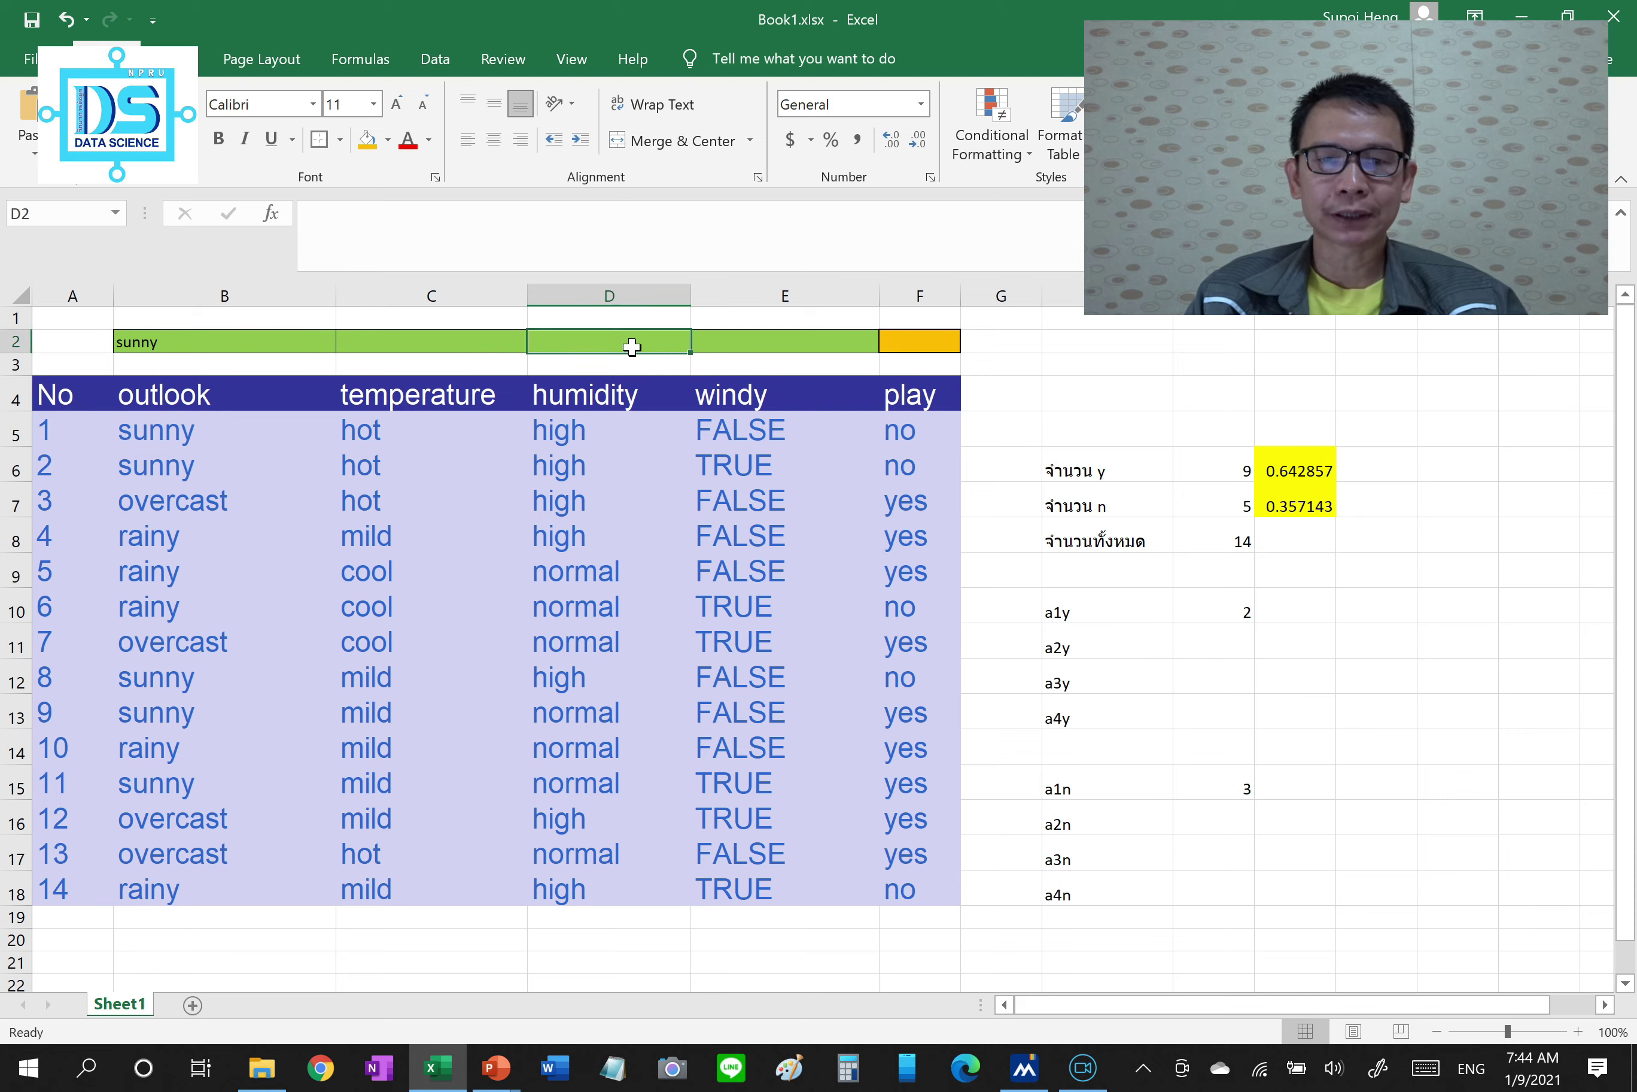
left_click(449, 339)
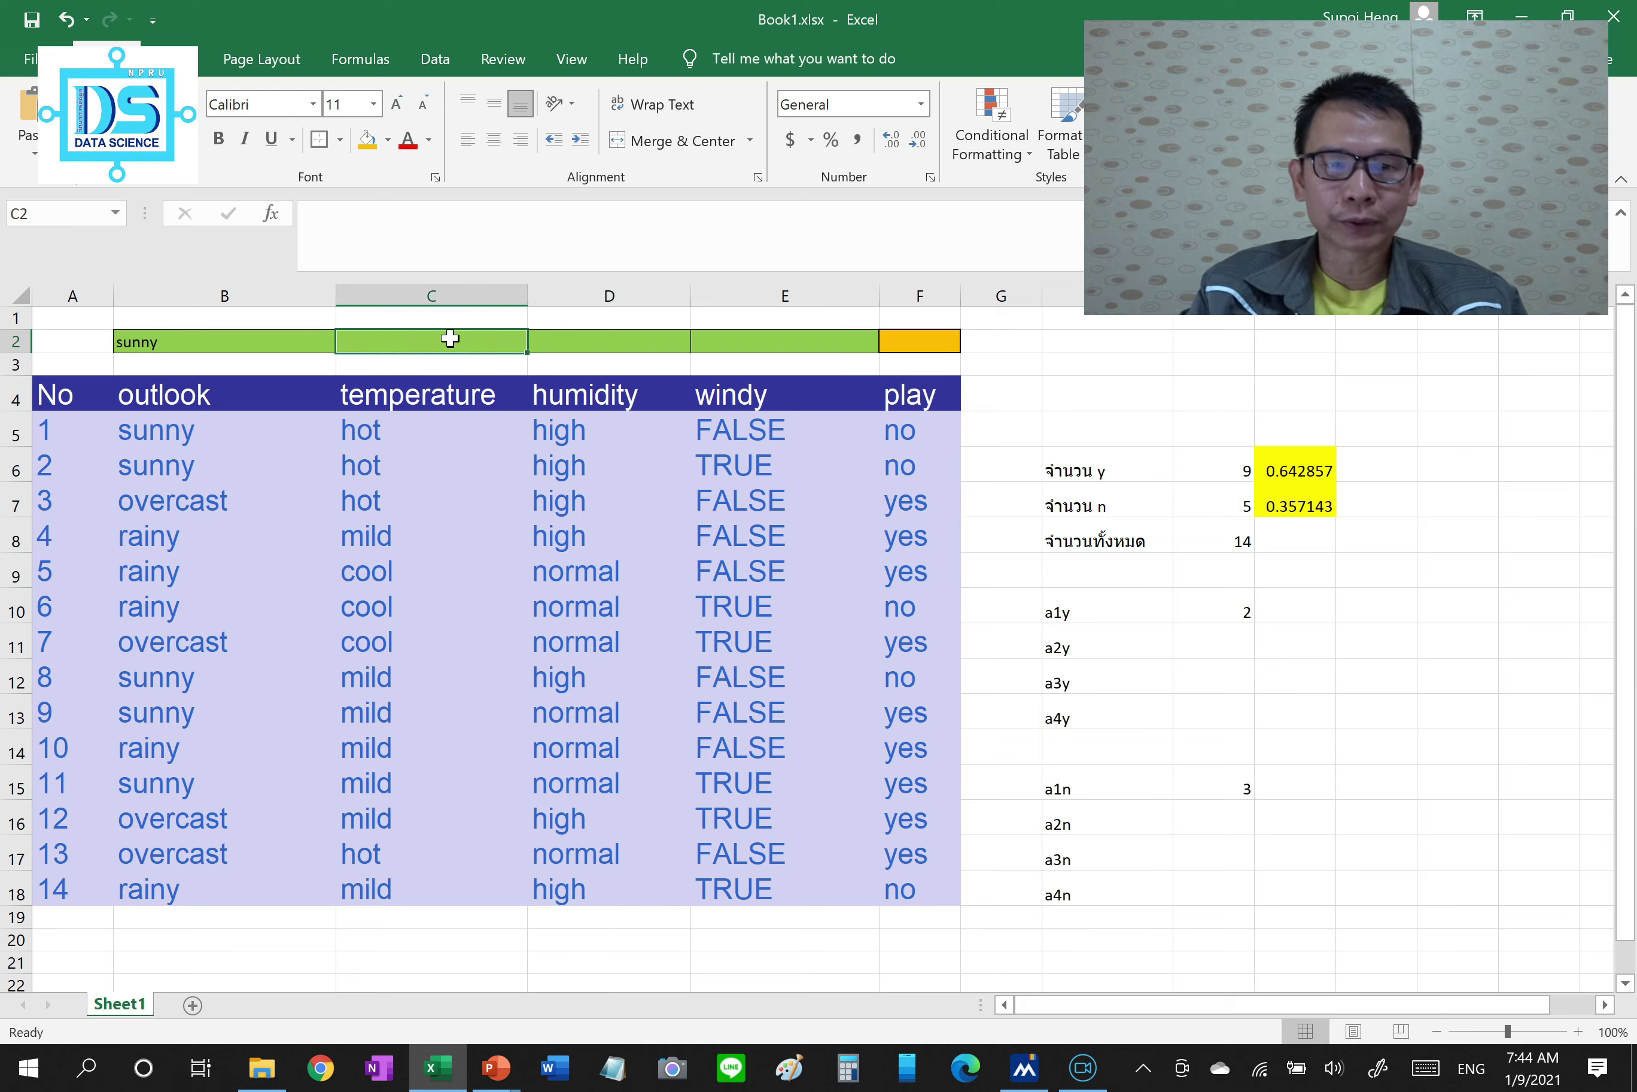
double_click(450, 338)
type("hot")
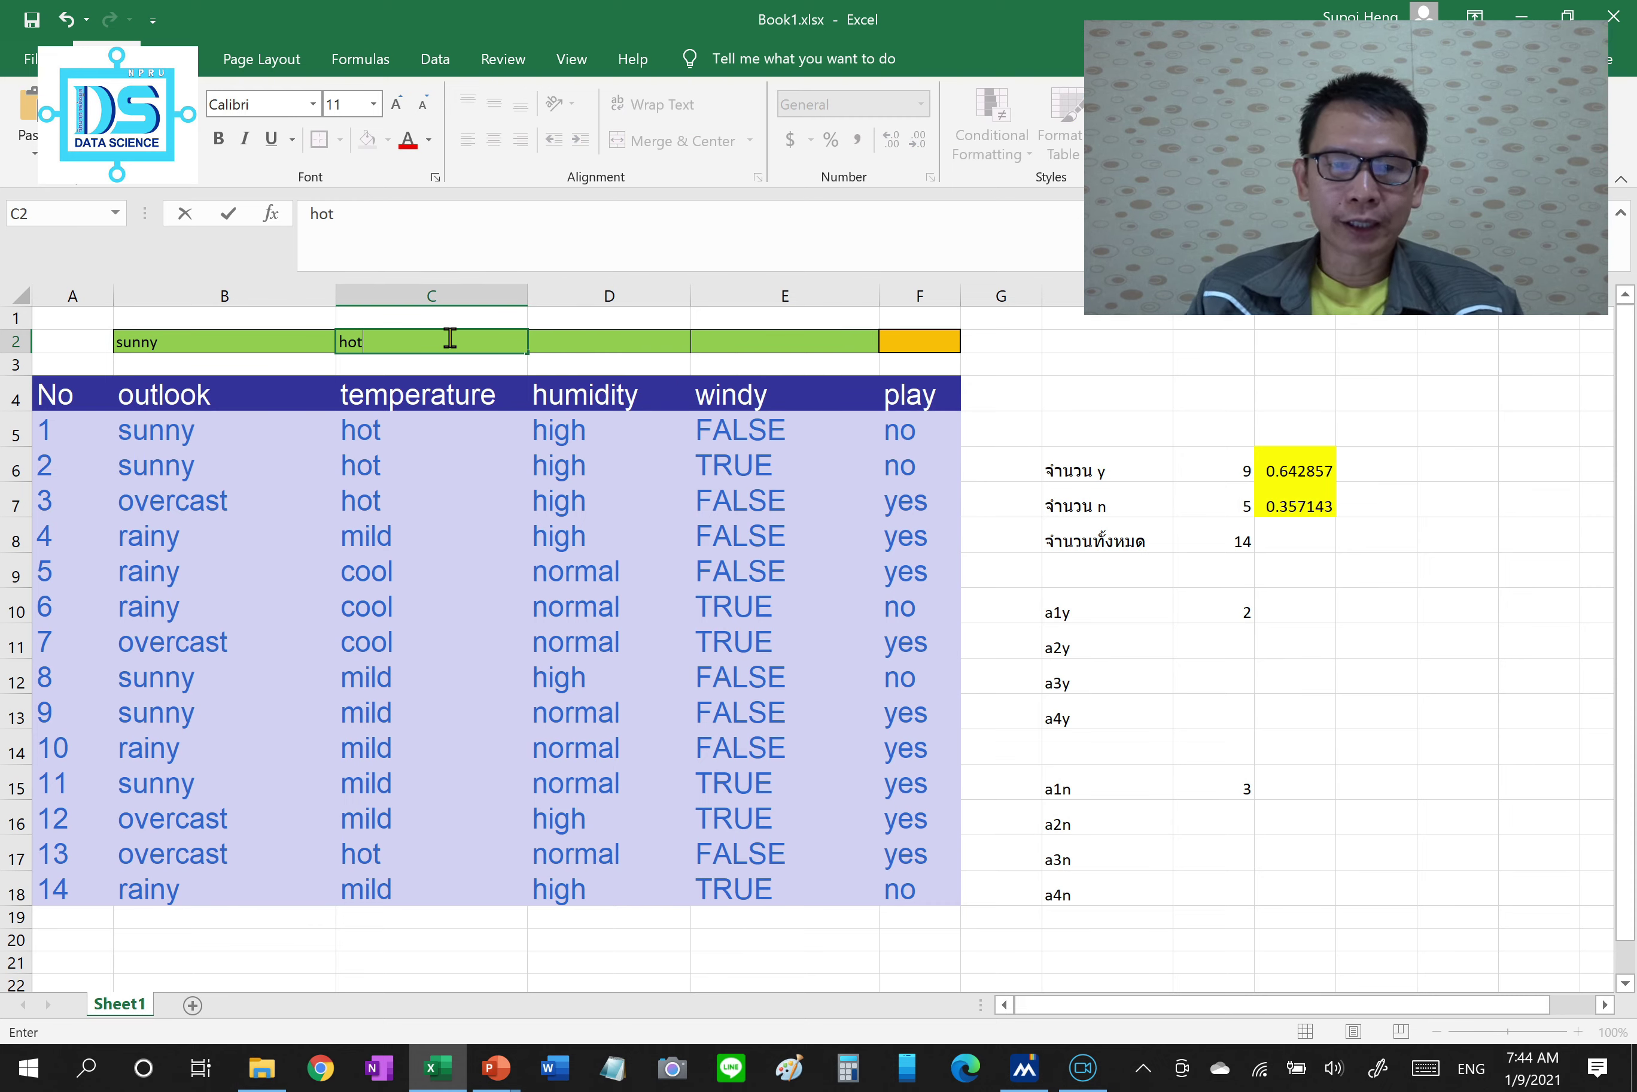
key("Tab")
type("hi")
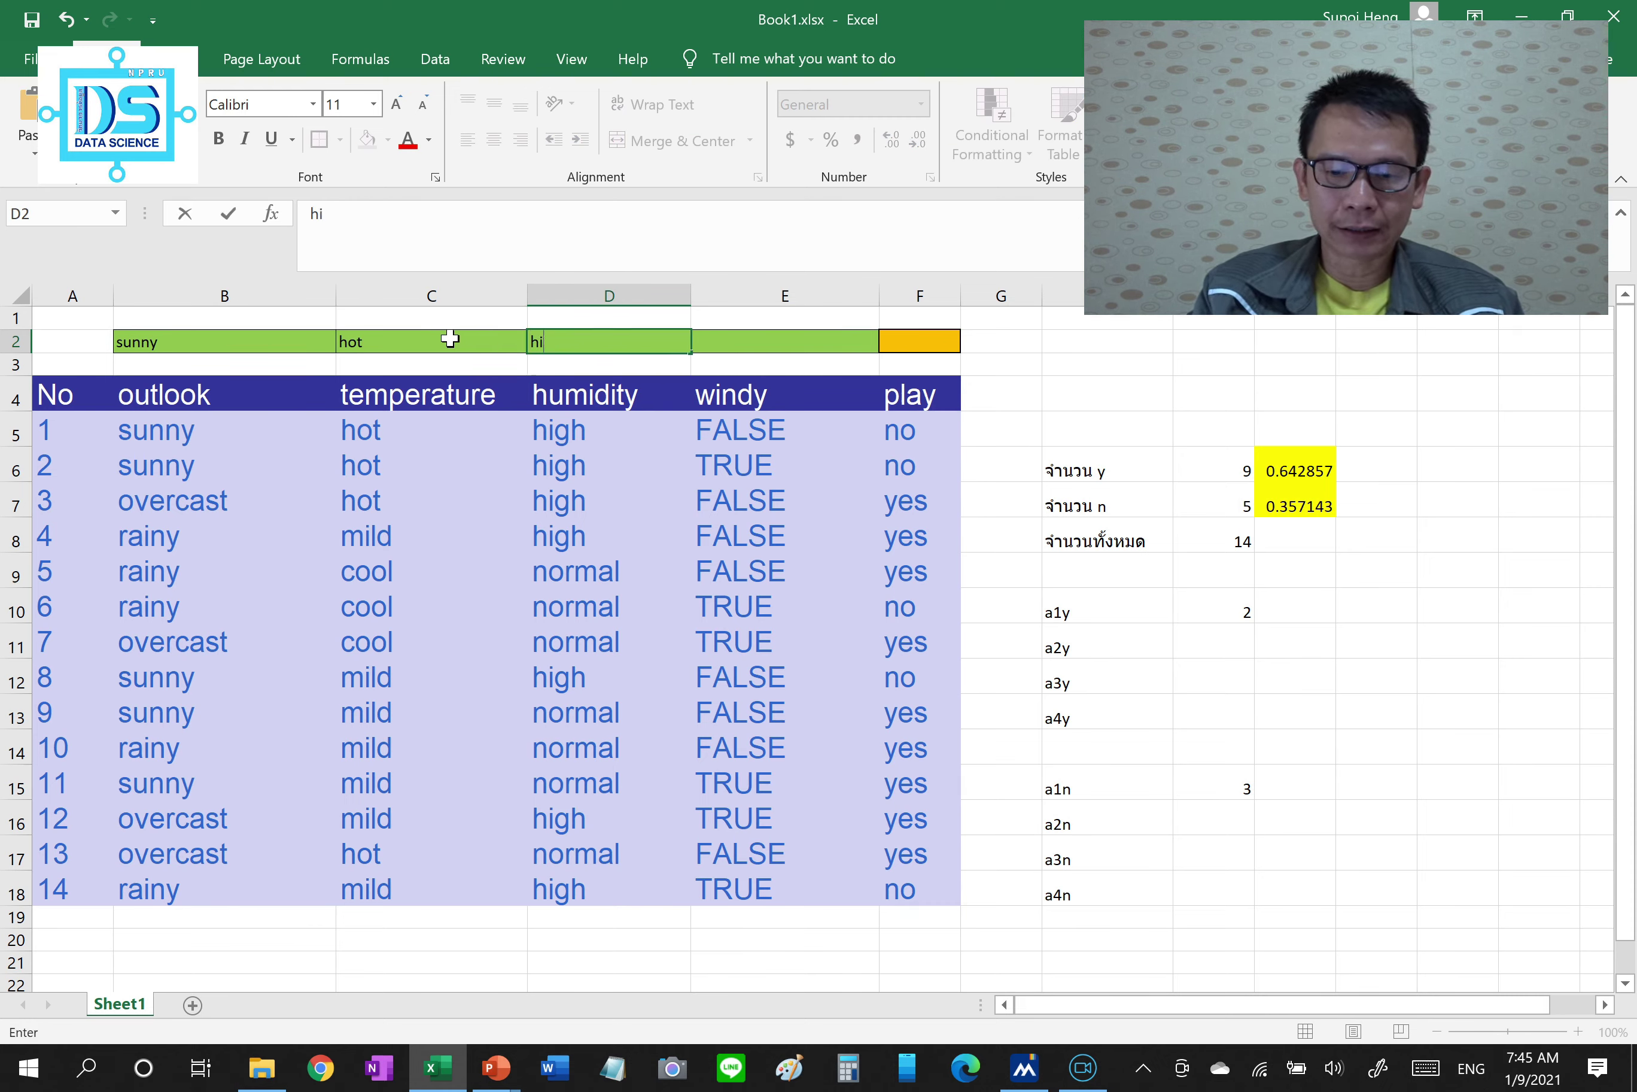
type("gt")
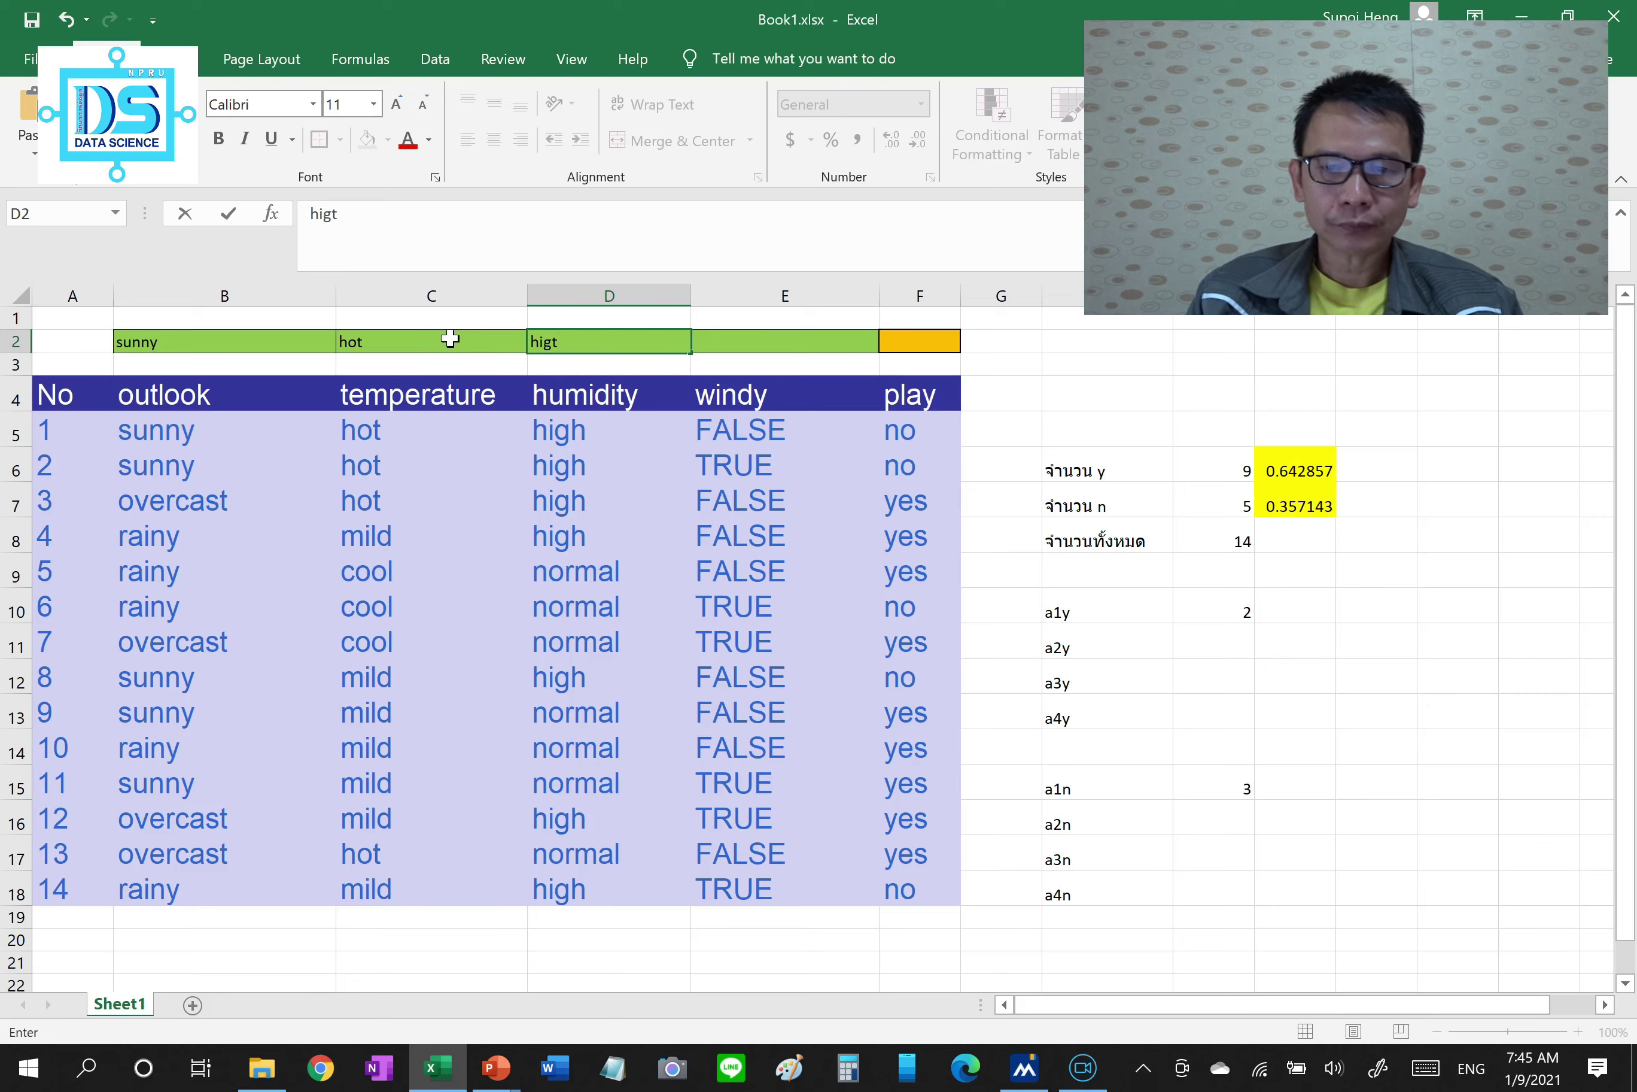
key("Tab")
type("f")
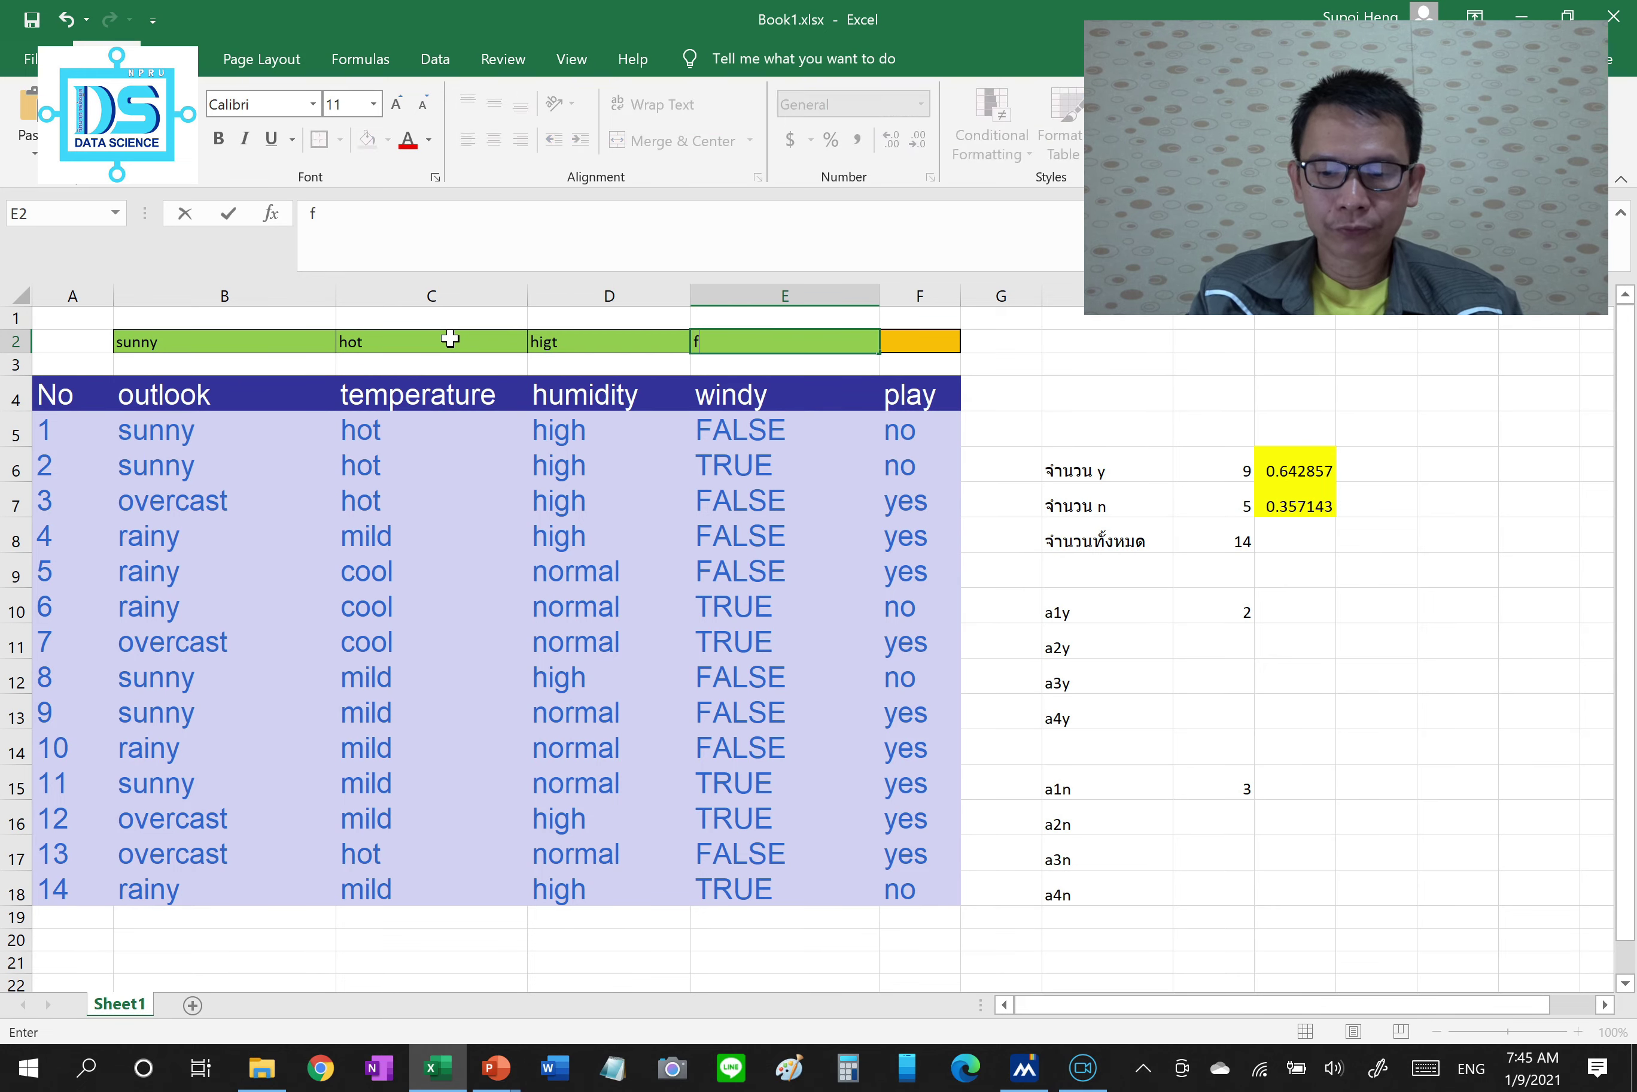
key("Return")
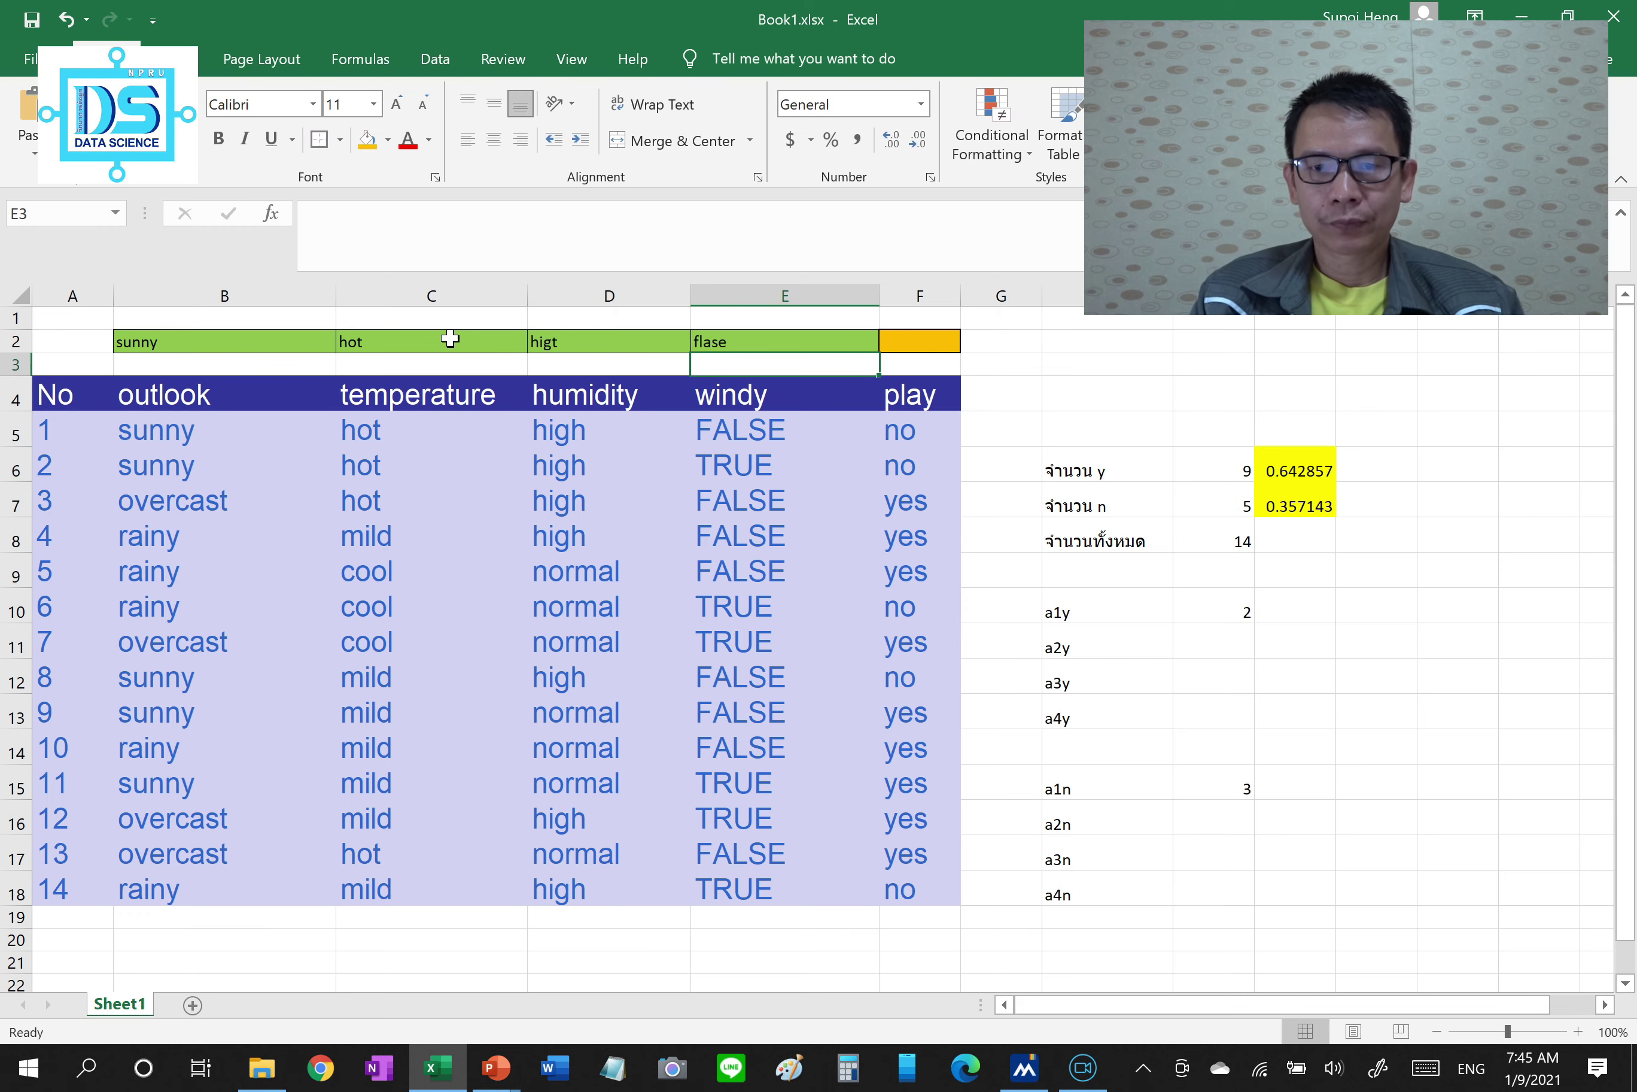
key("Up")
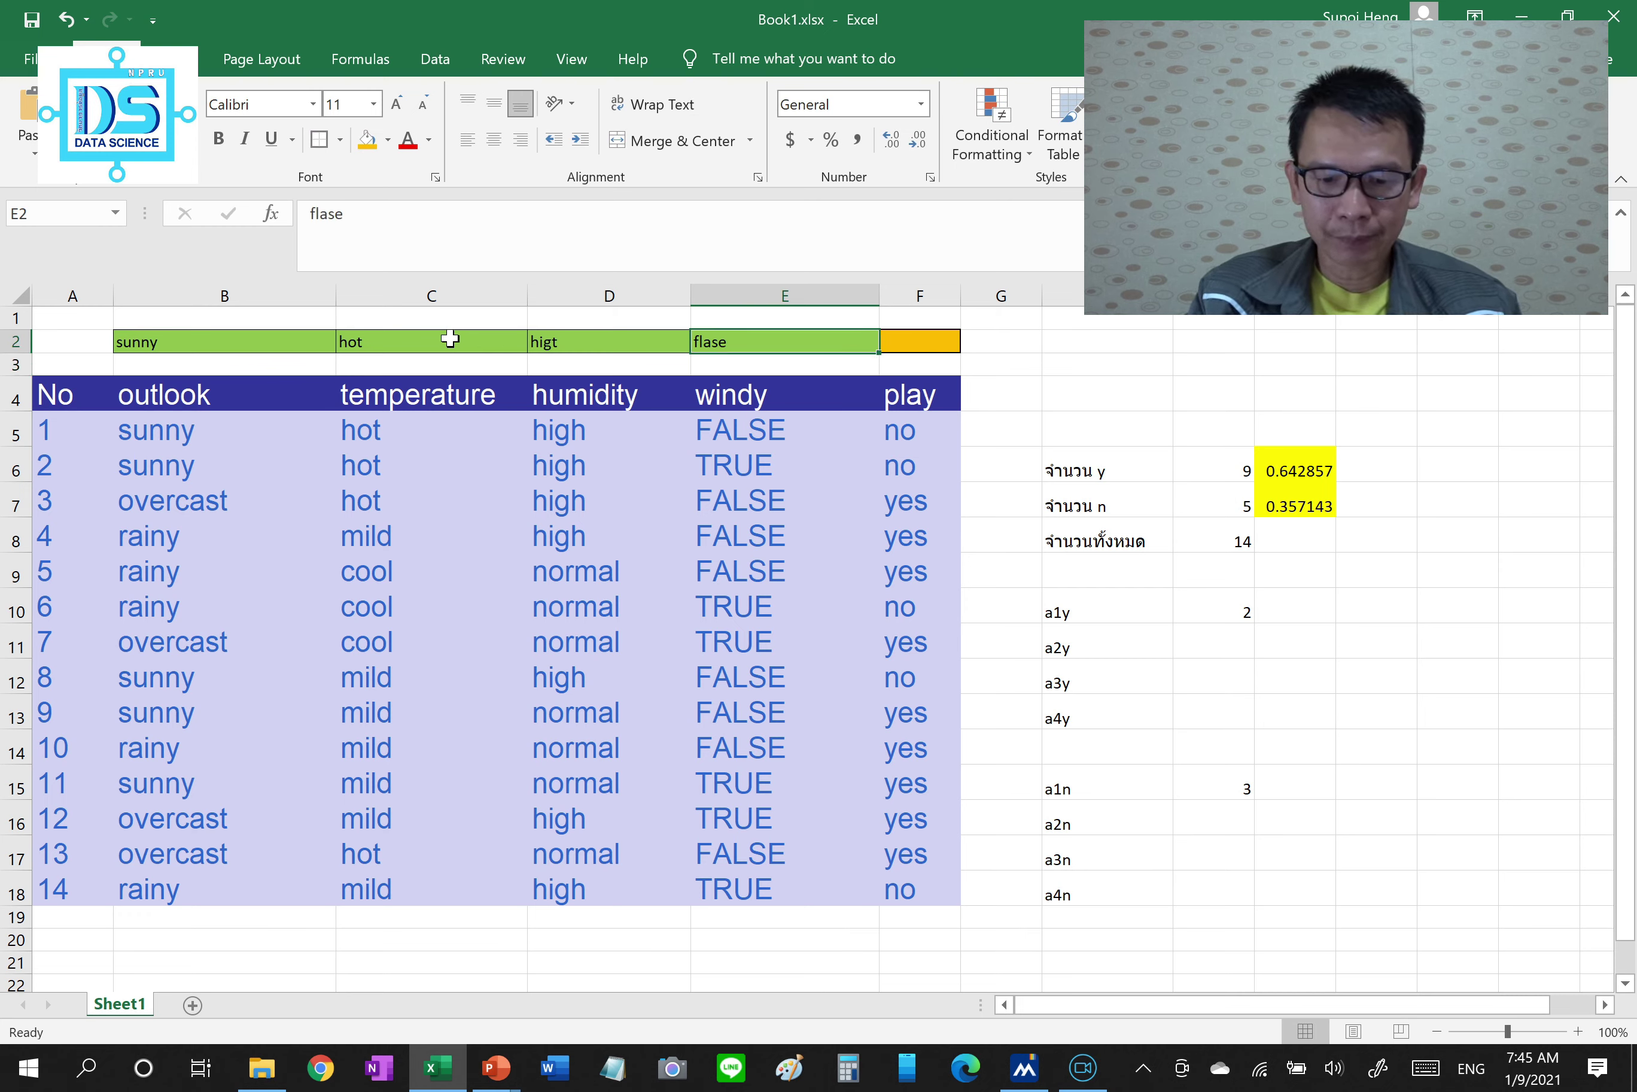
type("f")
type("se")
key("Return")
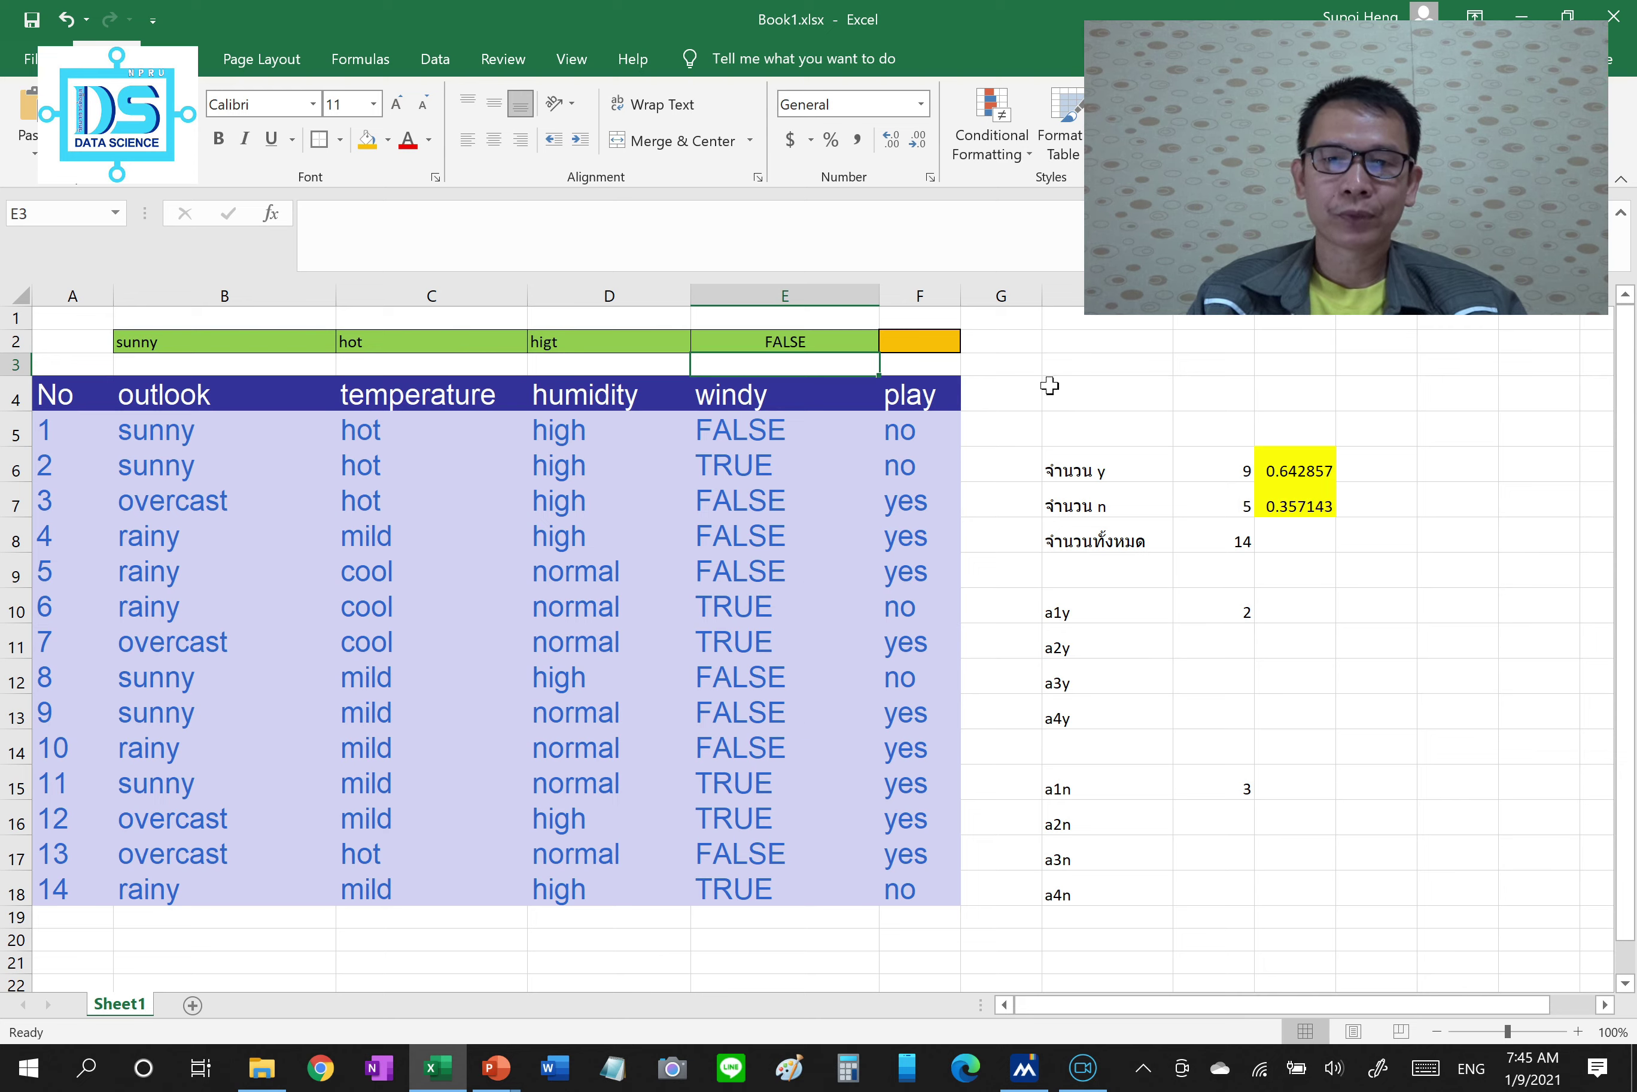
left_click(923, 342)
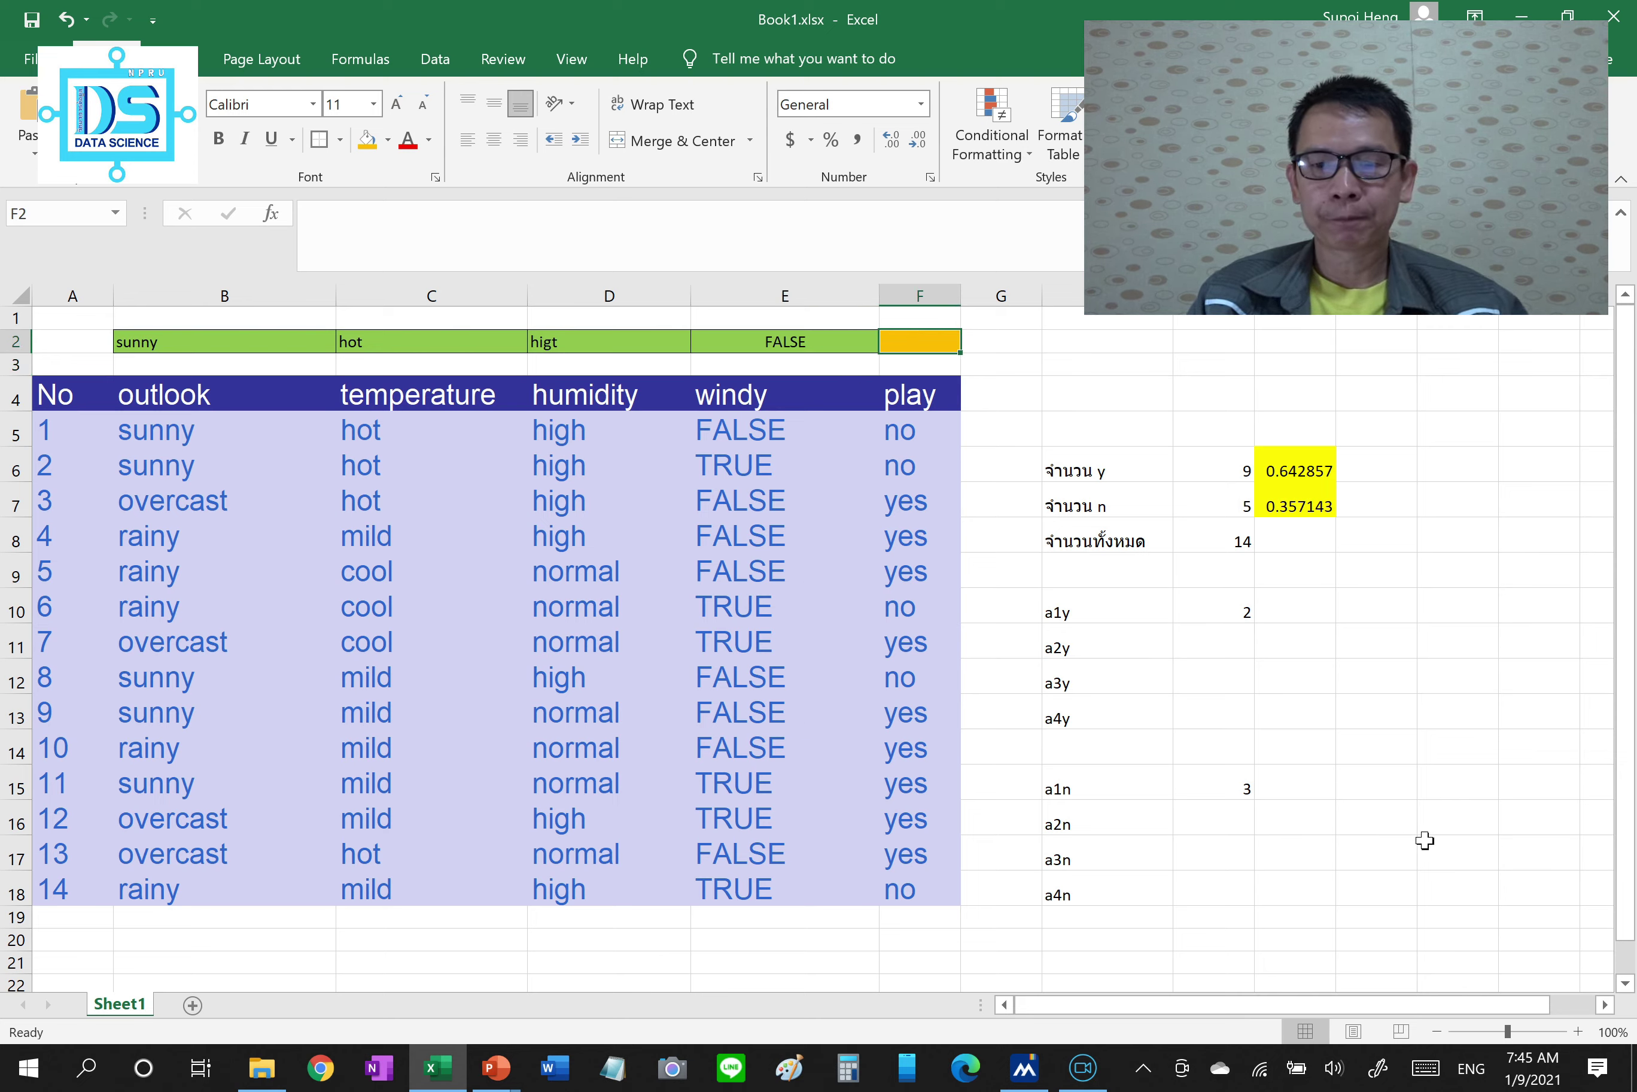
left_click(1237, 641)
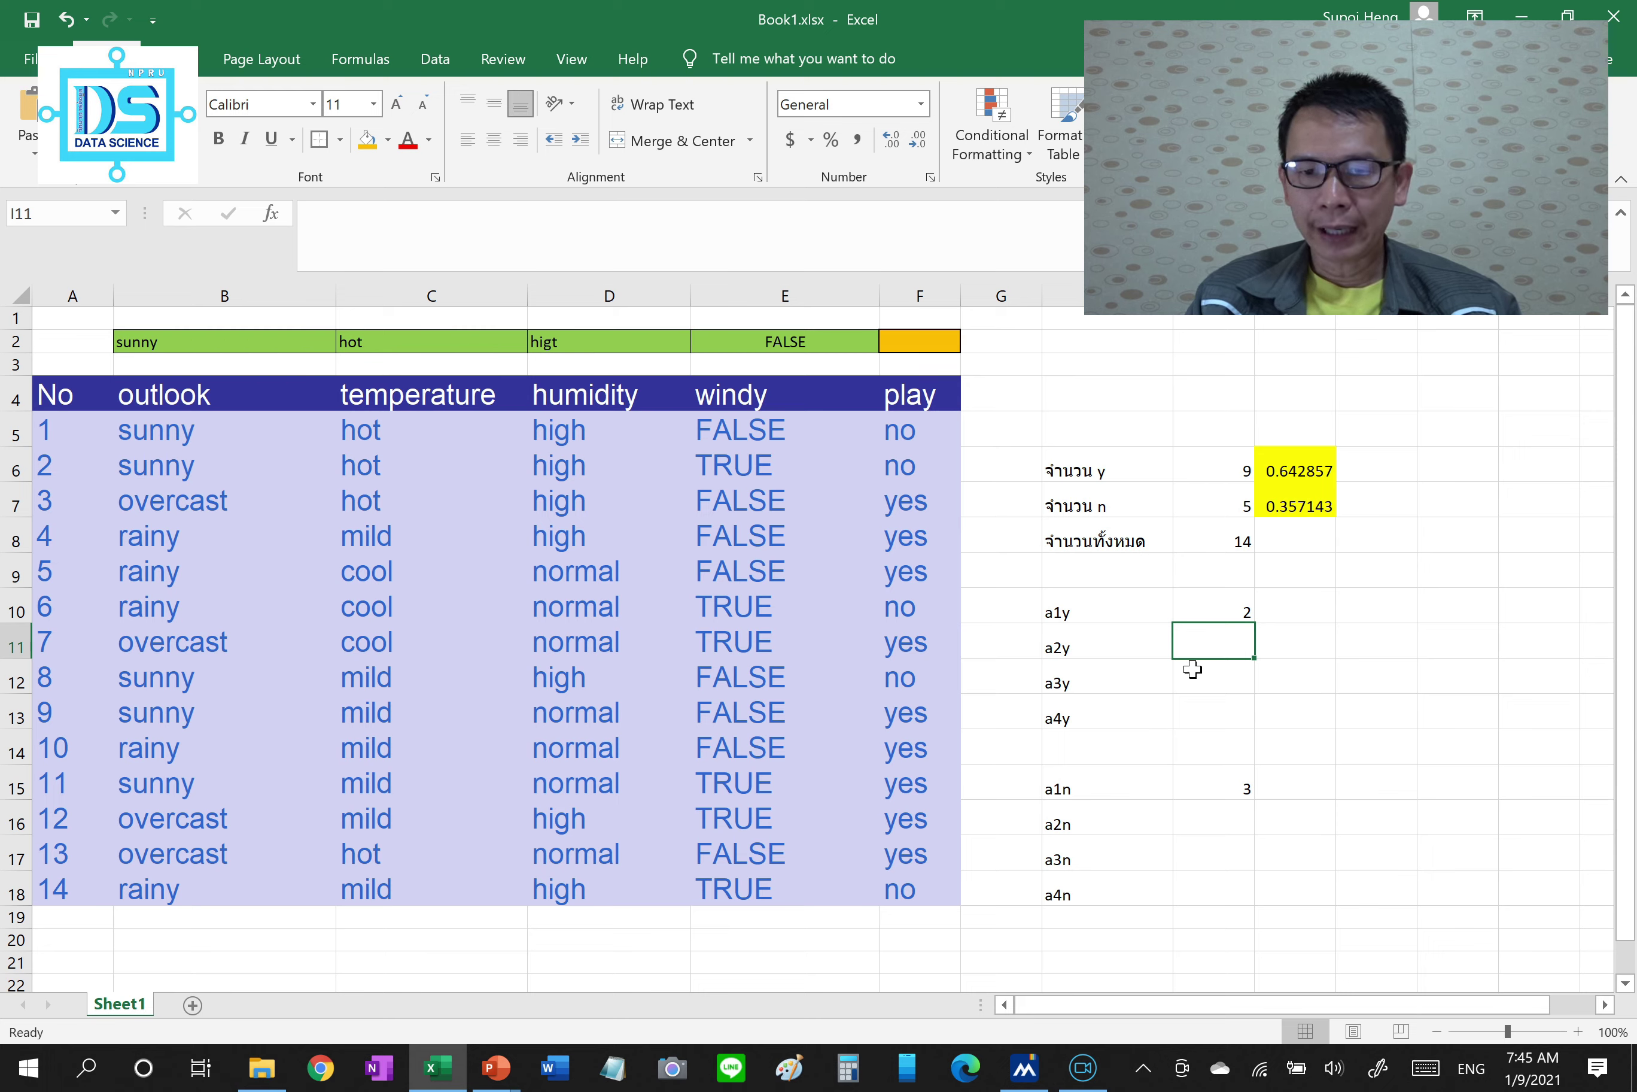
left_click(1233, 611)
left_click(1228, 636)
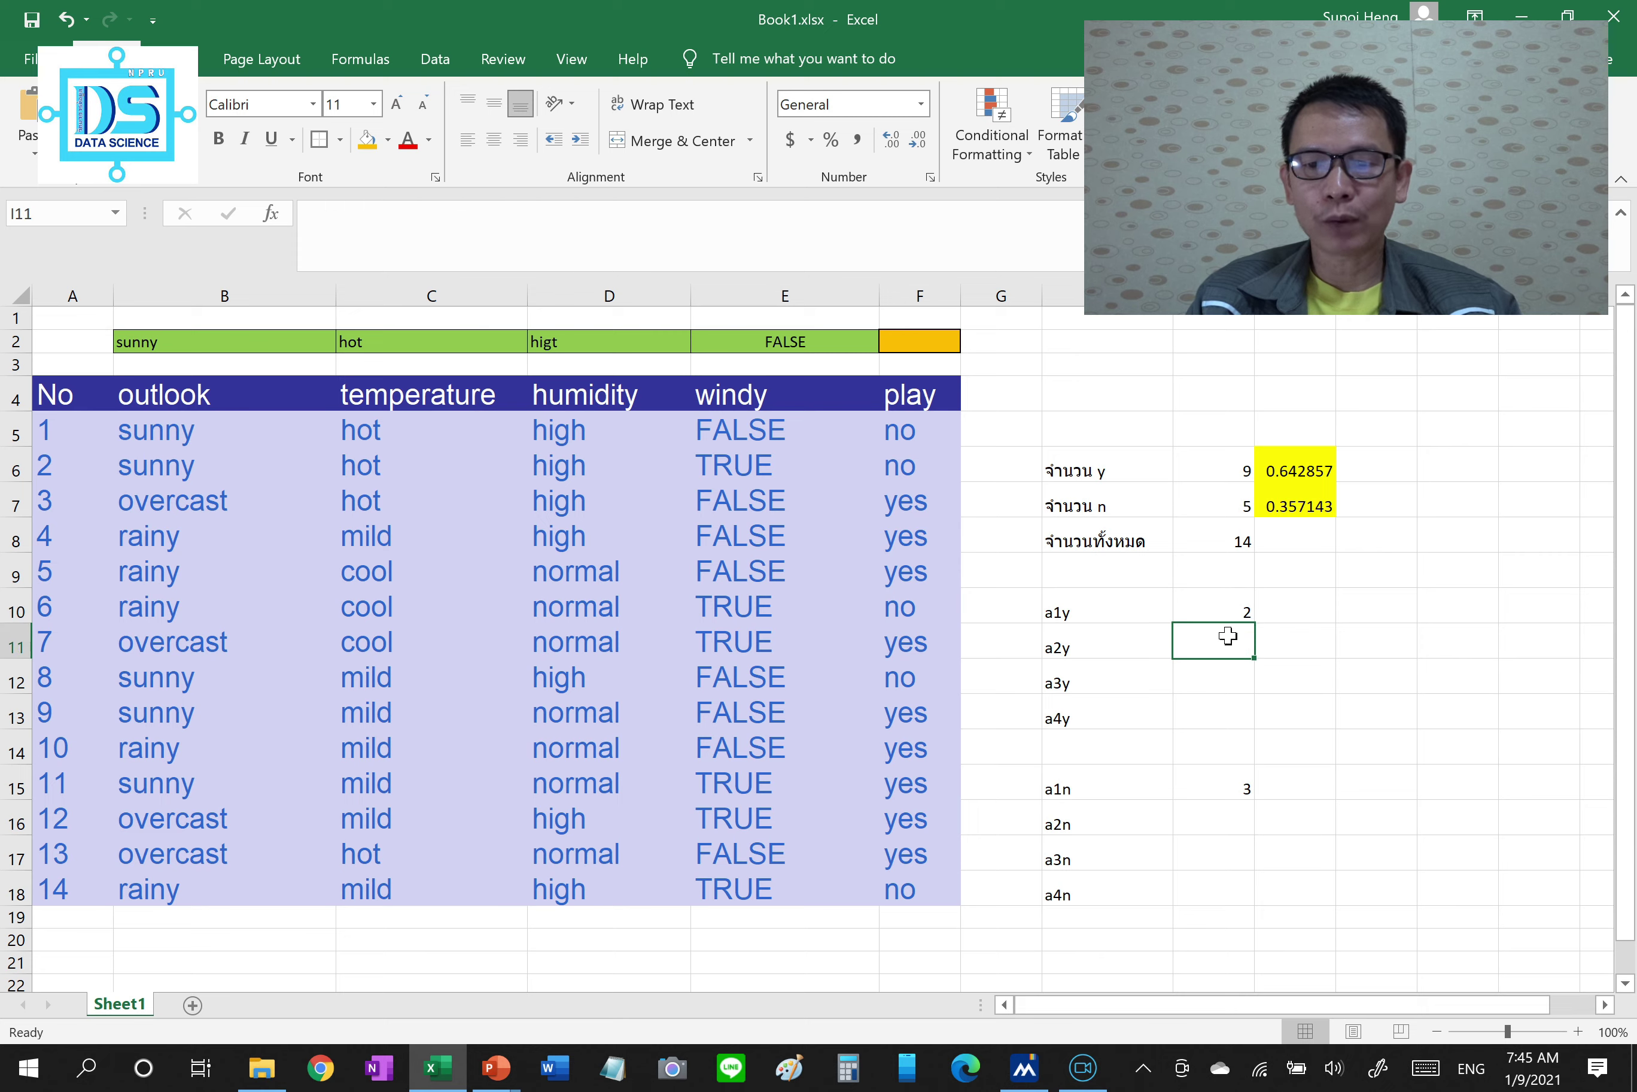
Enter =COUNTIFS(C5:C18,C2,F5:F18,"yes") in I11 so a2y counts 2 hot yes days
type("=")
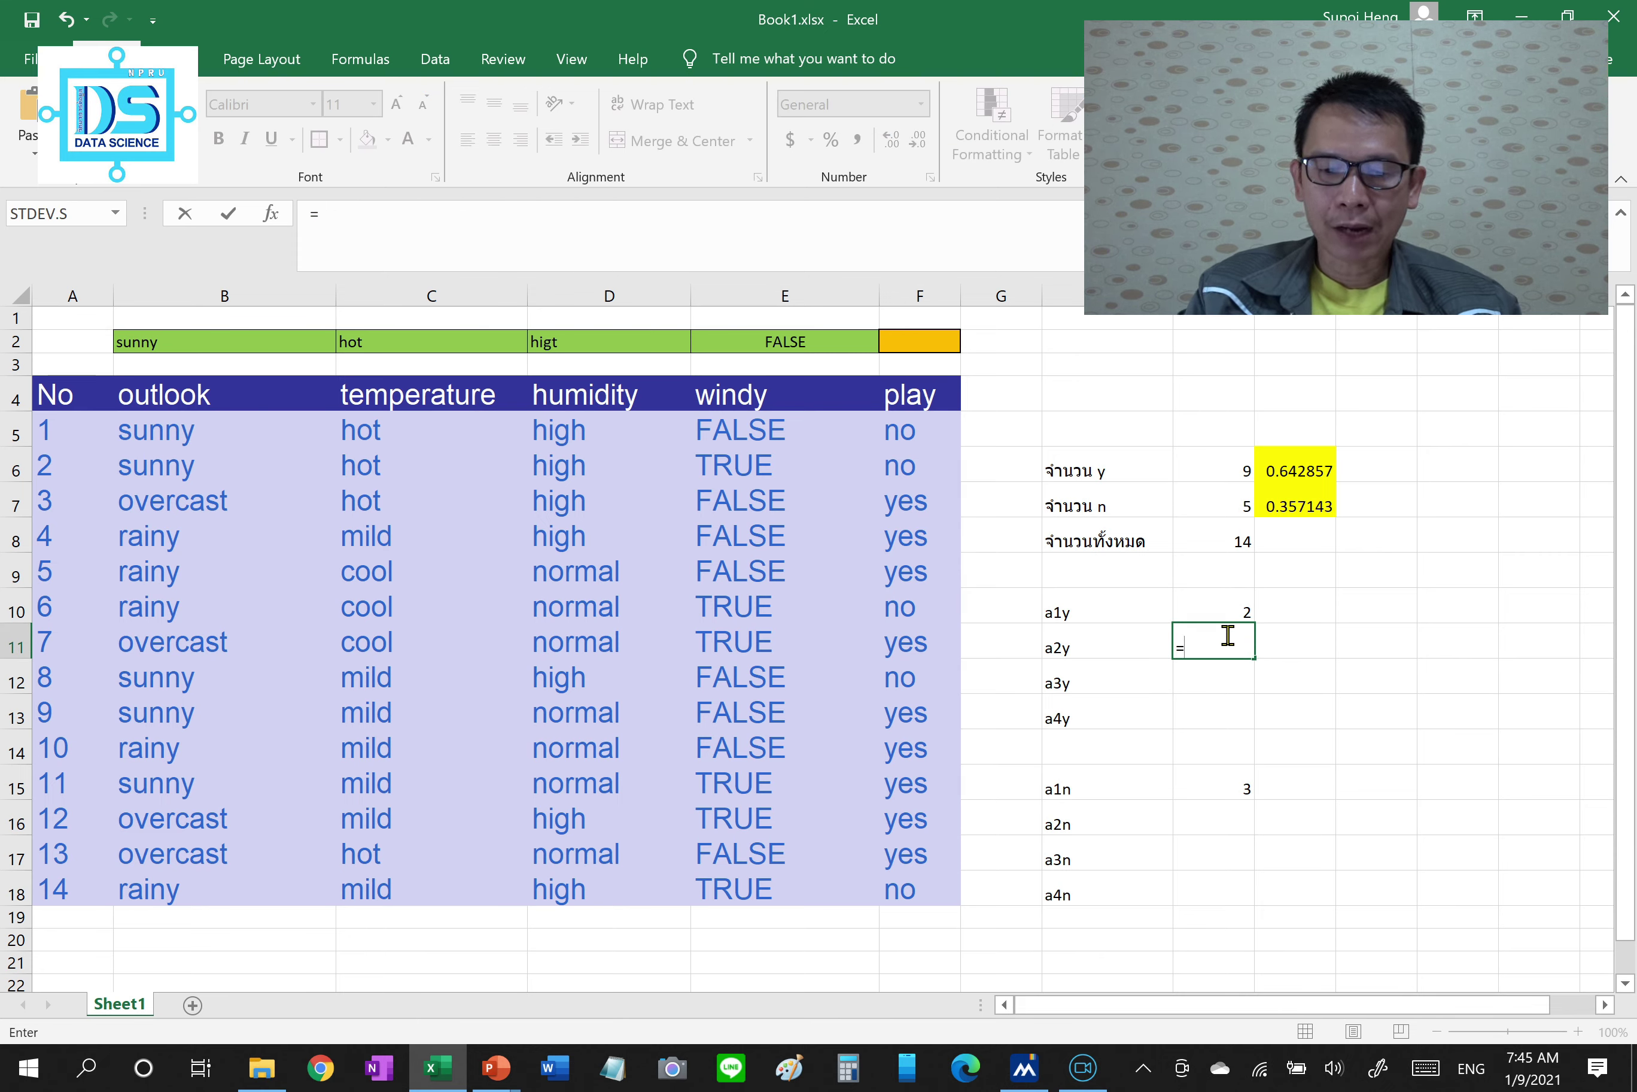
type("count")
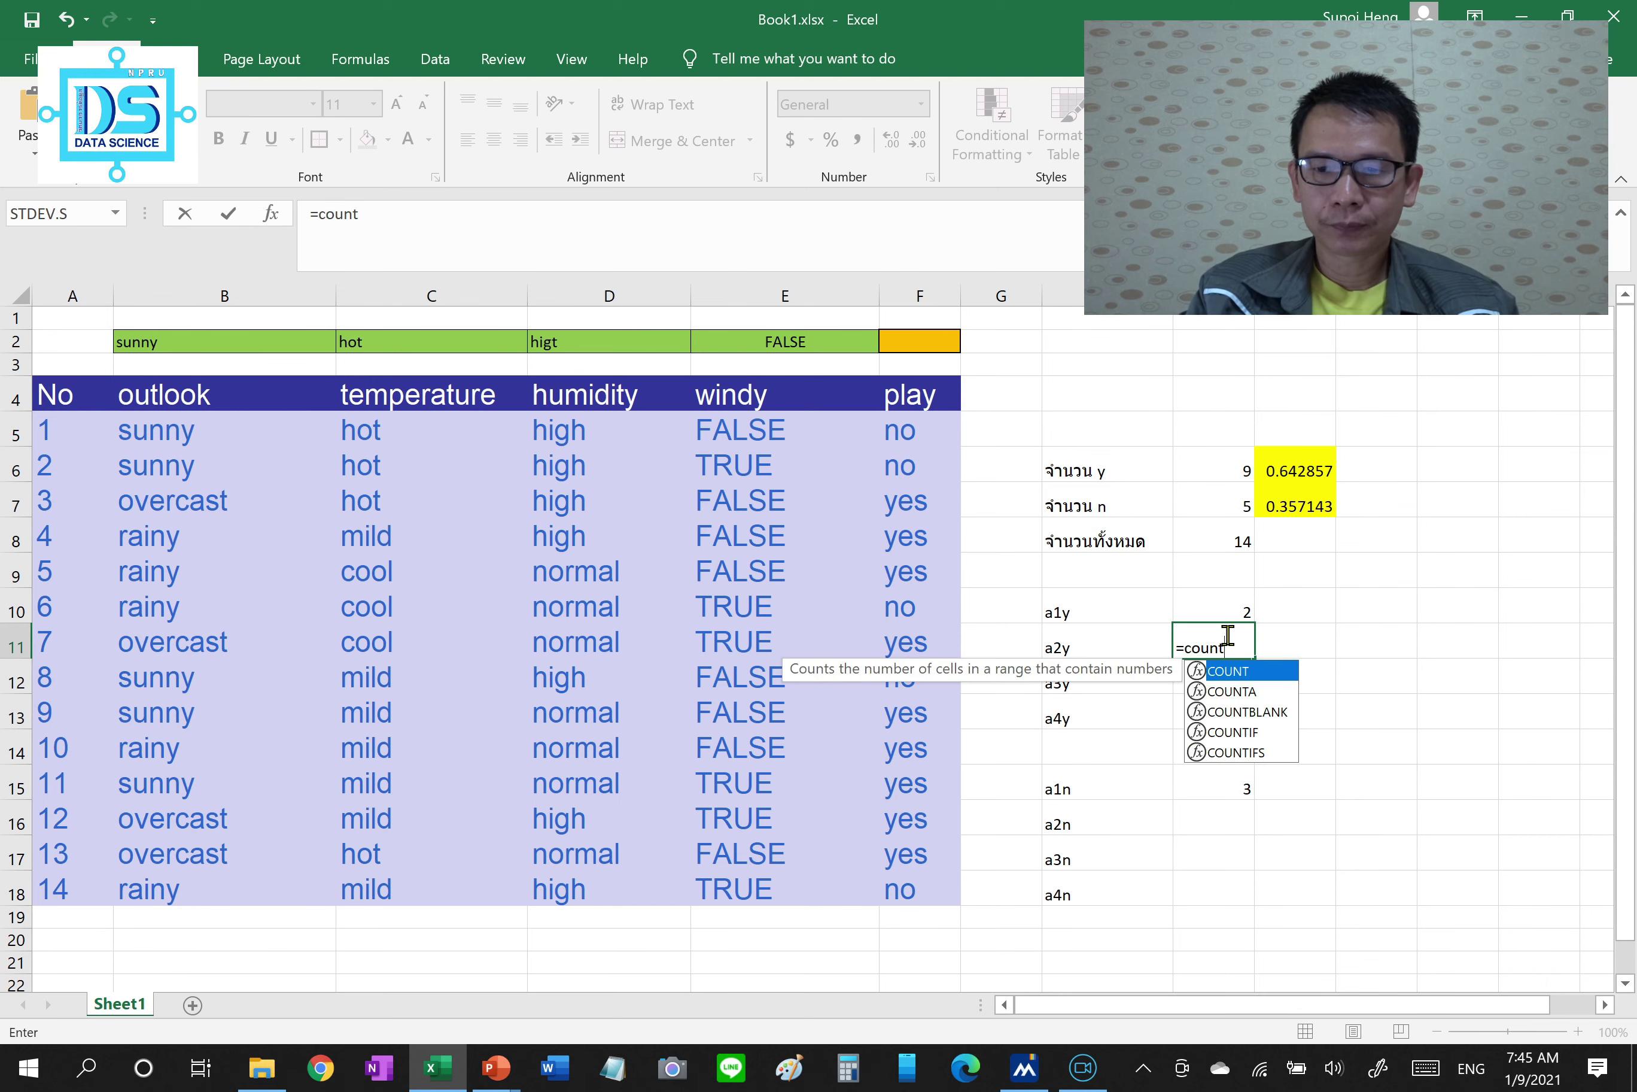
type("ifs")
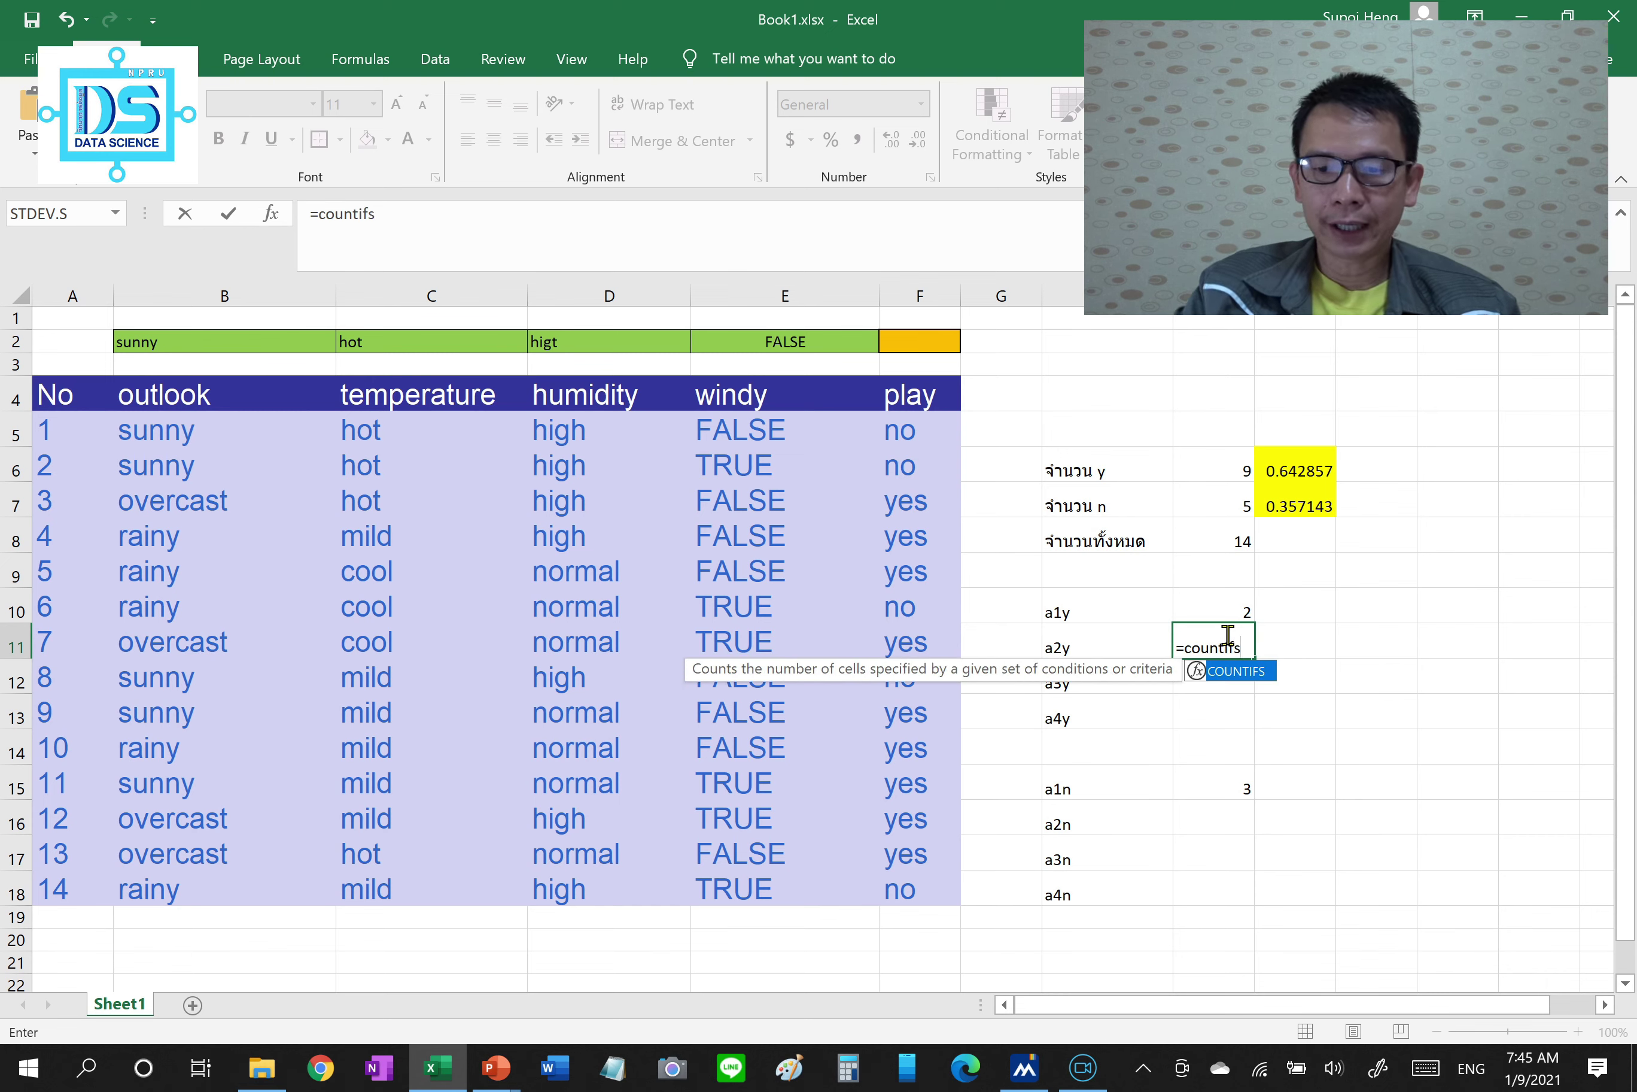
type("(")
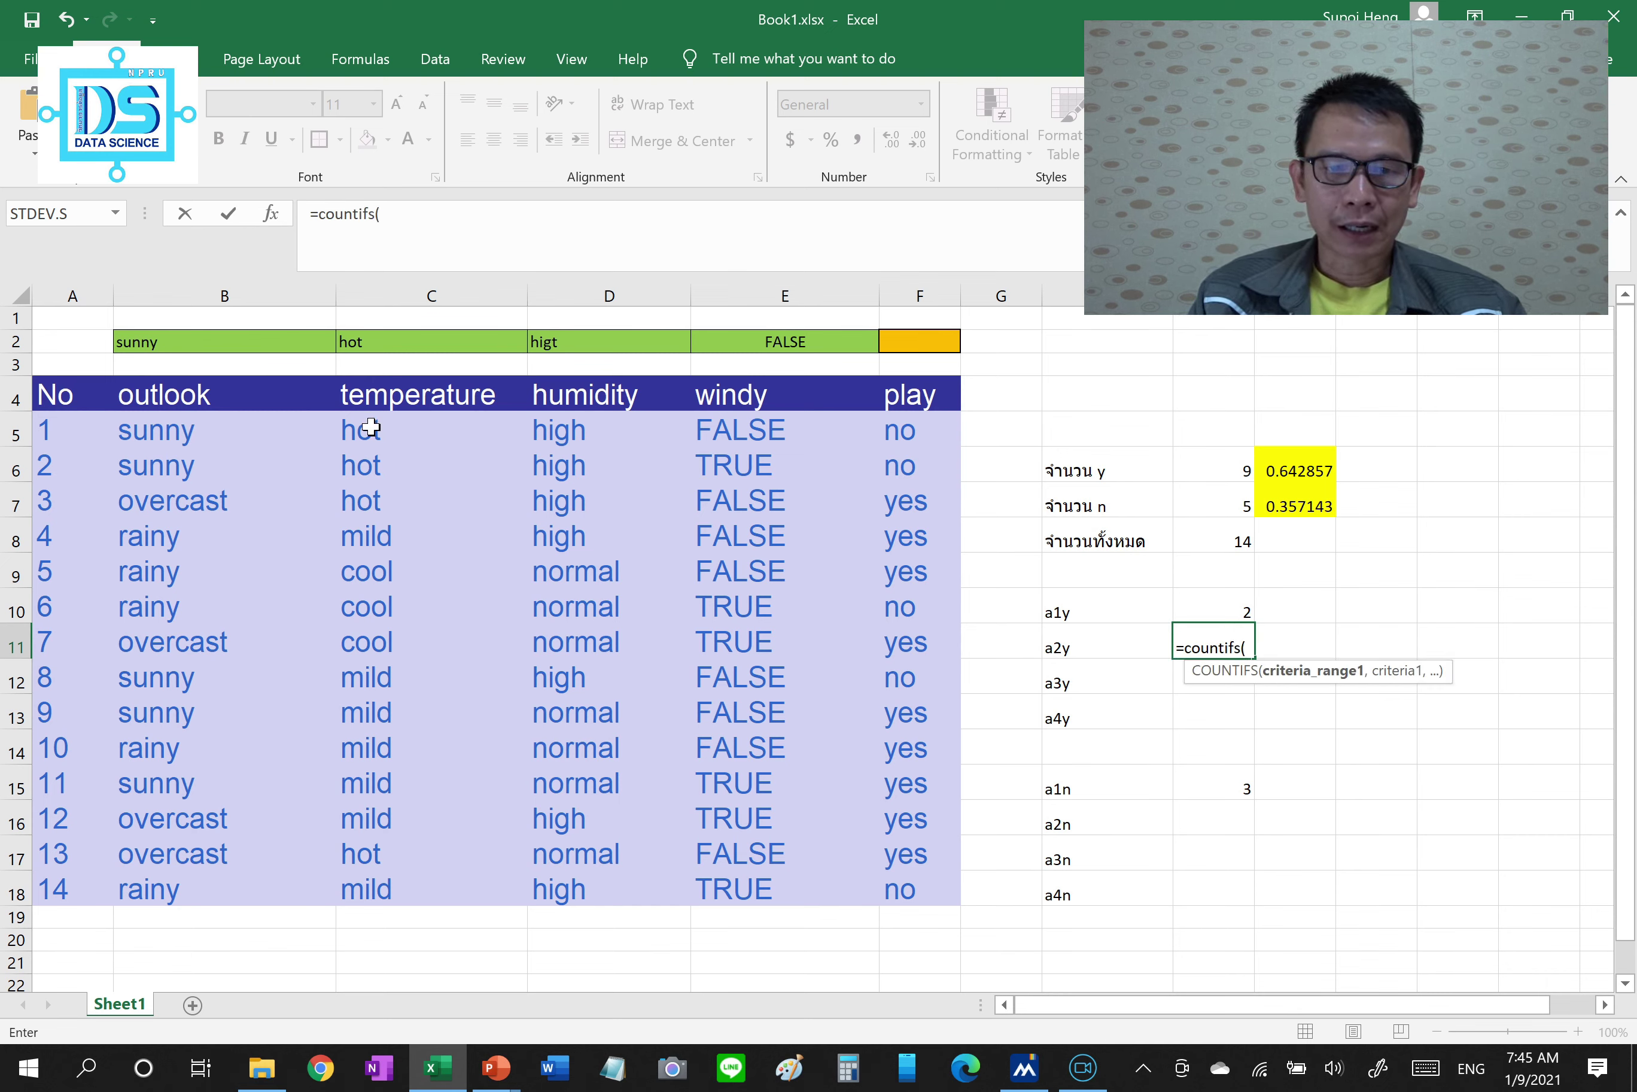
left_click_drag(371, 426, 368, 886)
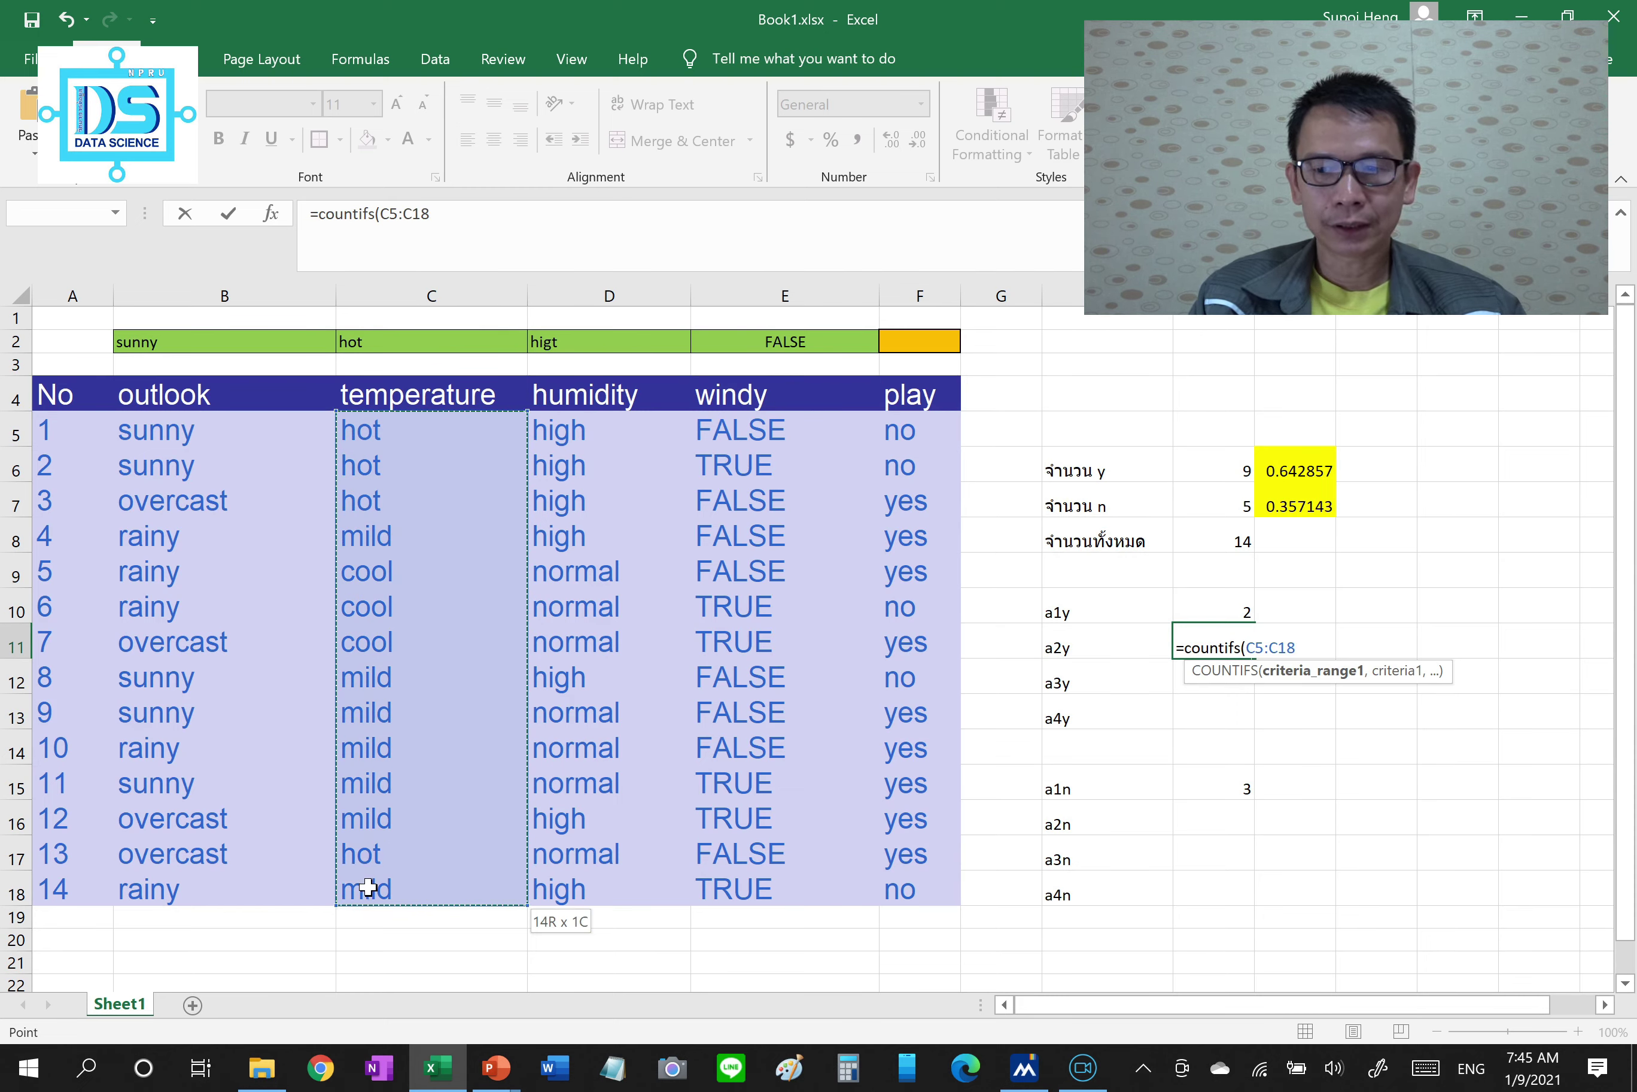
type(",")
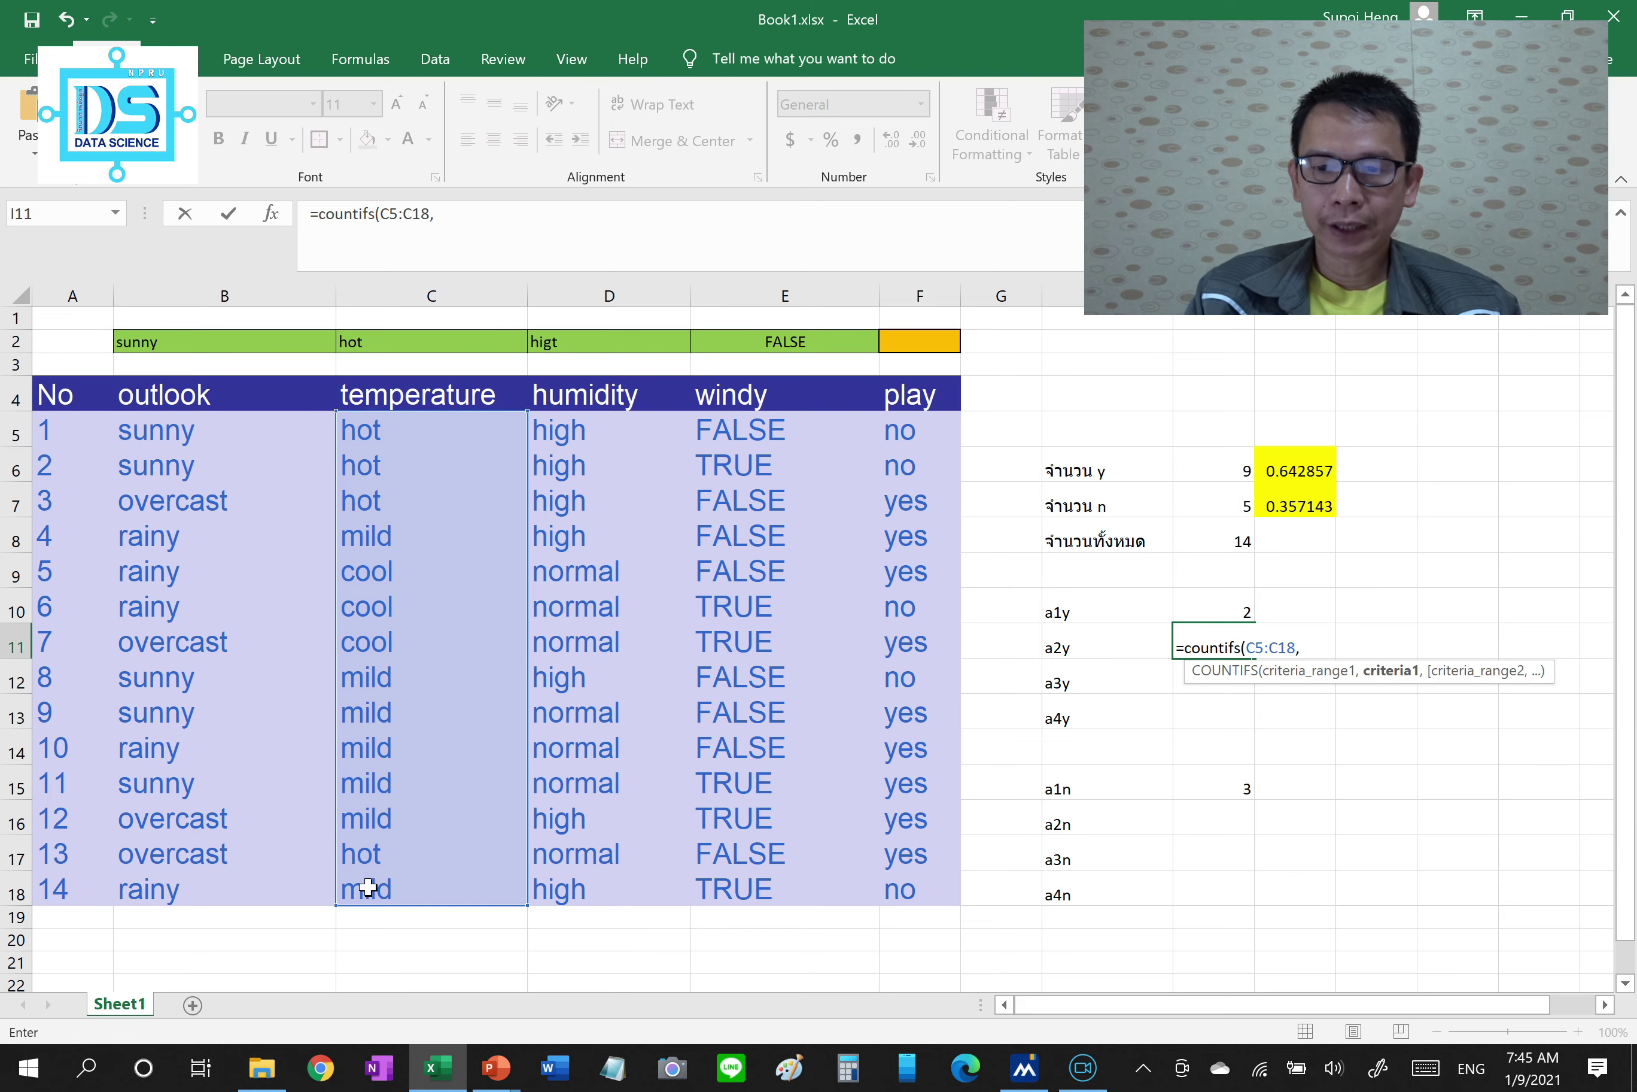
left_click(390, 340)
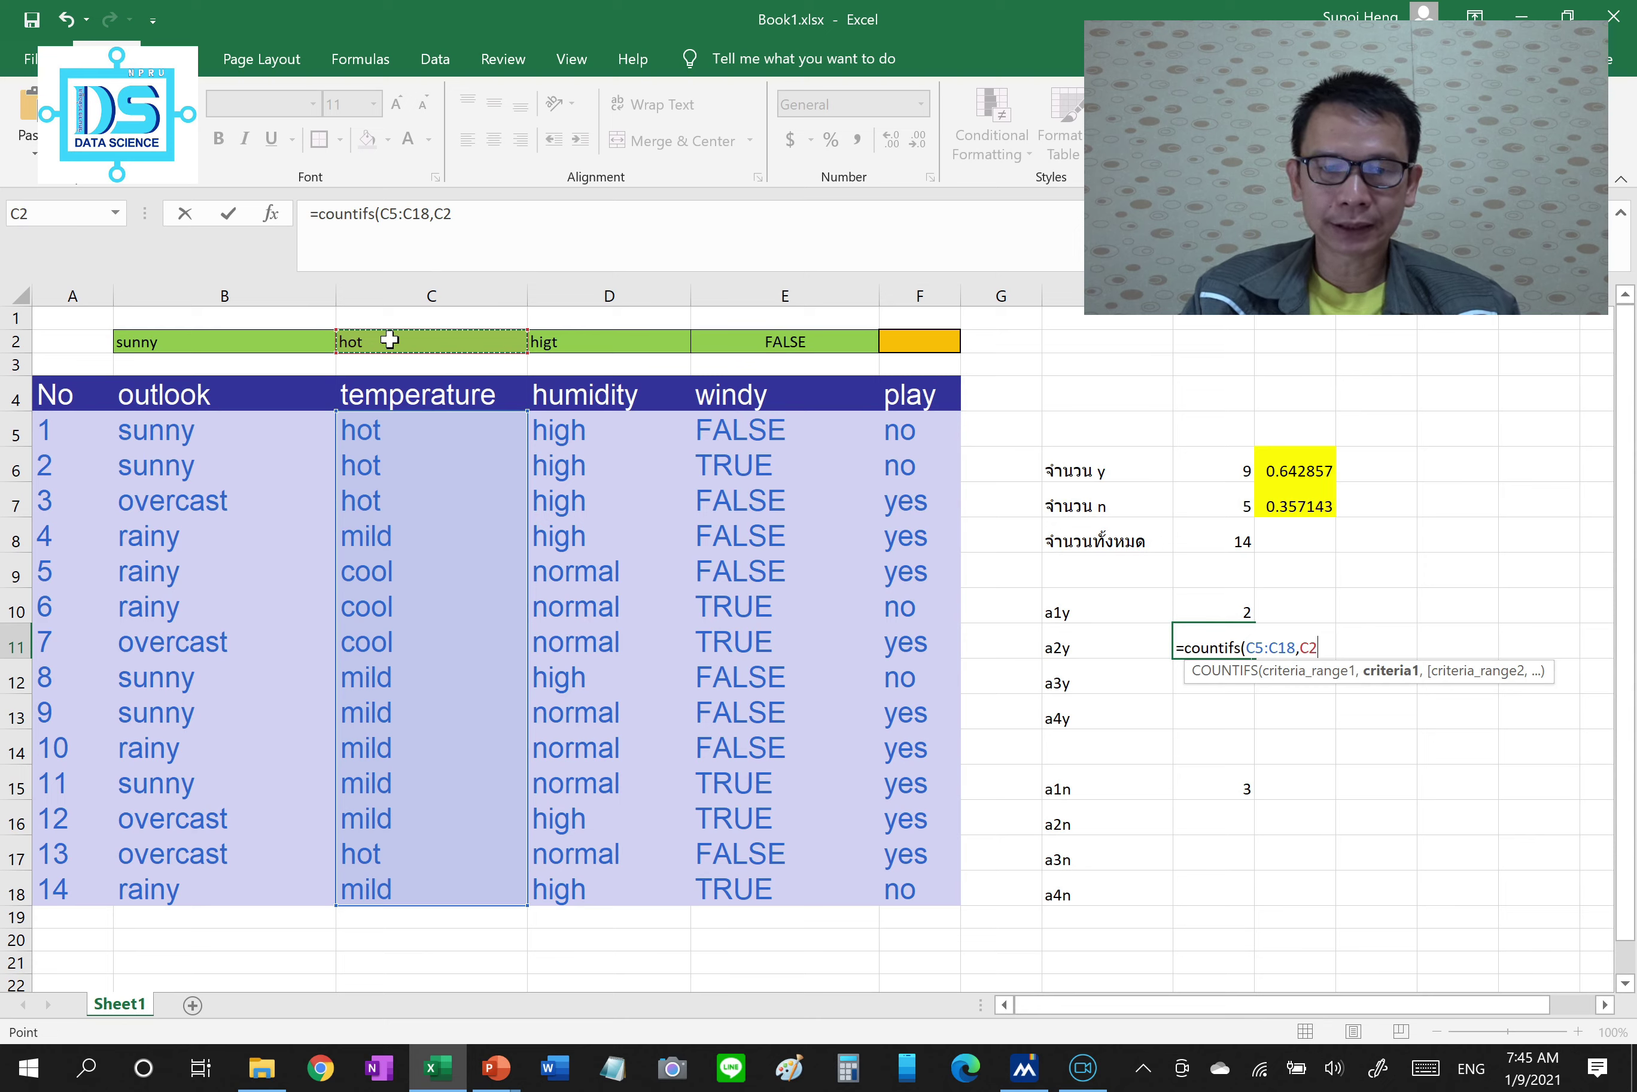
type(",")
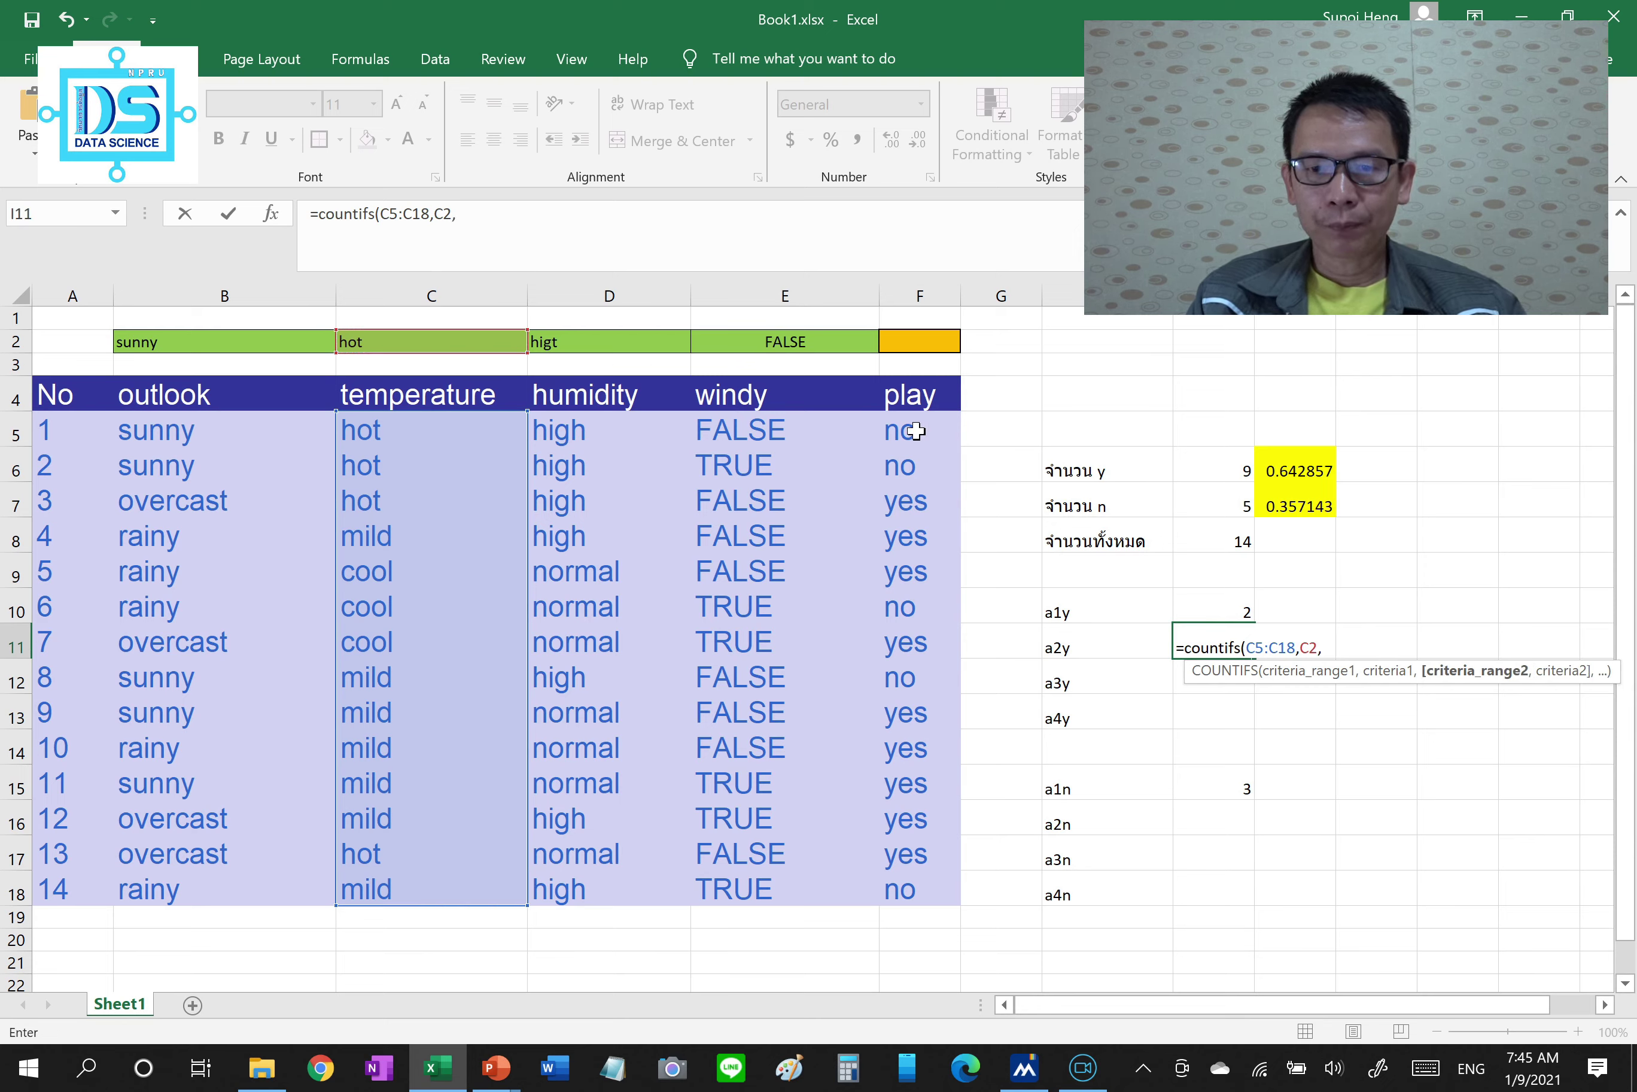
left_click_drag(915, 430, 905, 880)
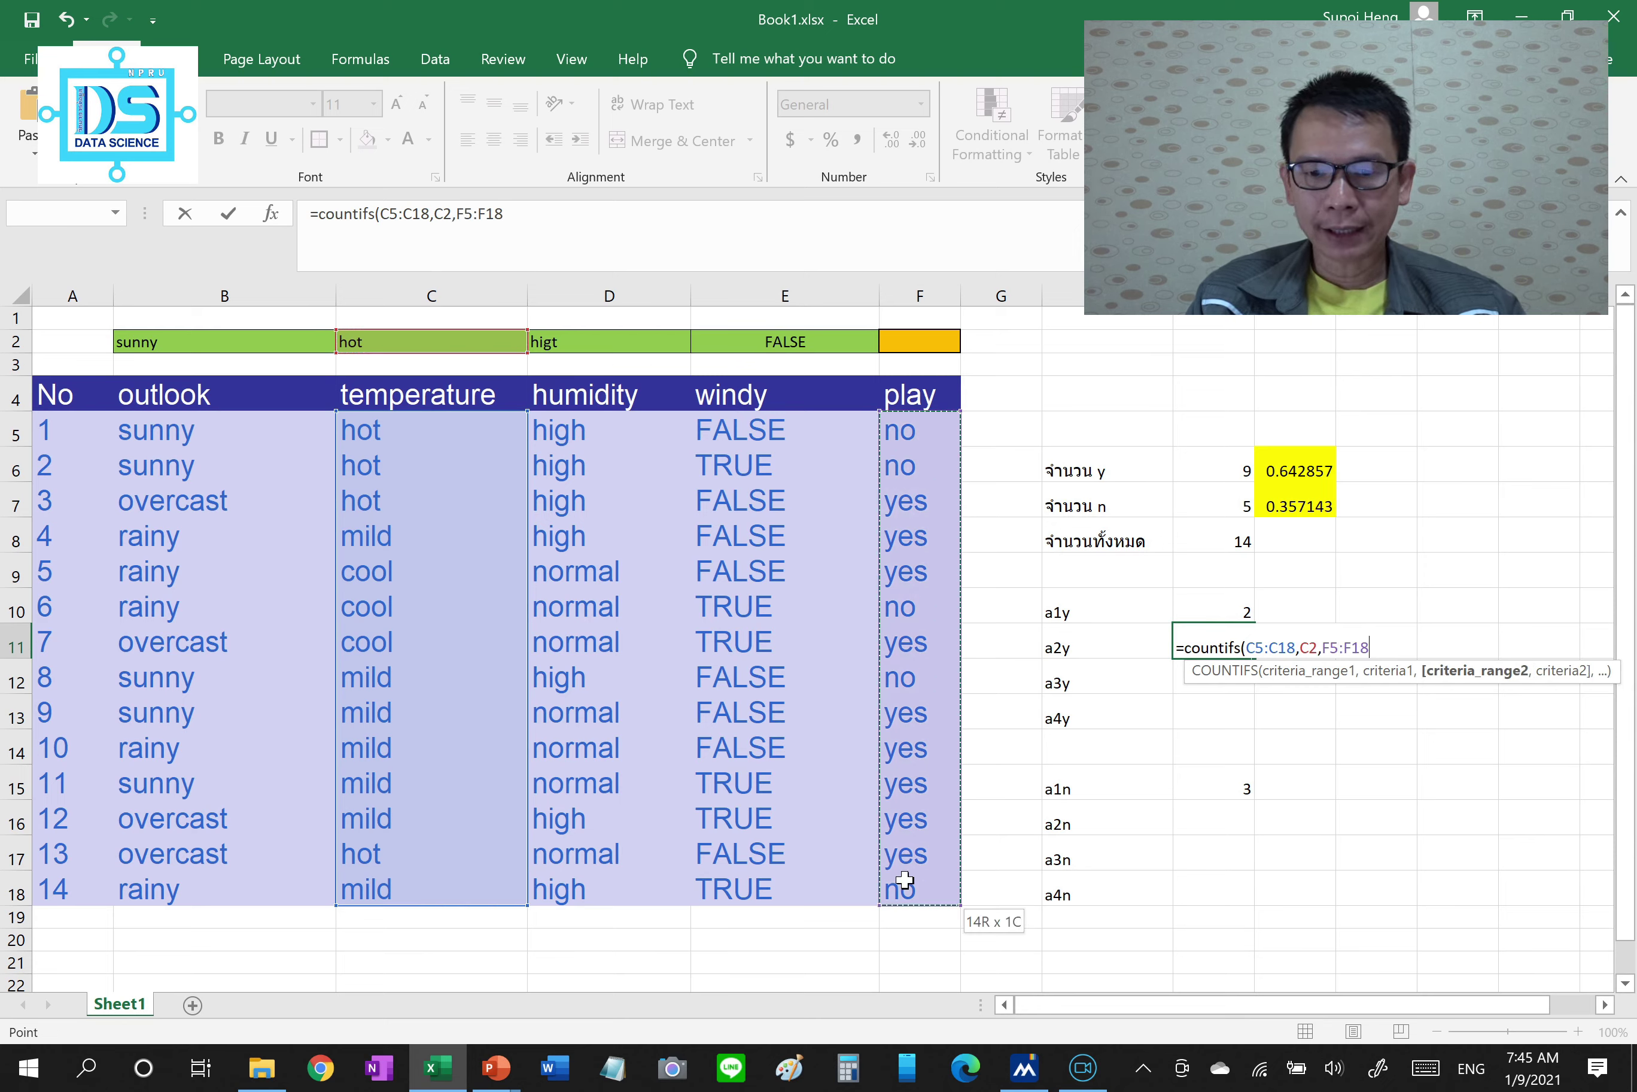
left_click_drag(905, 880, 905, 889)
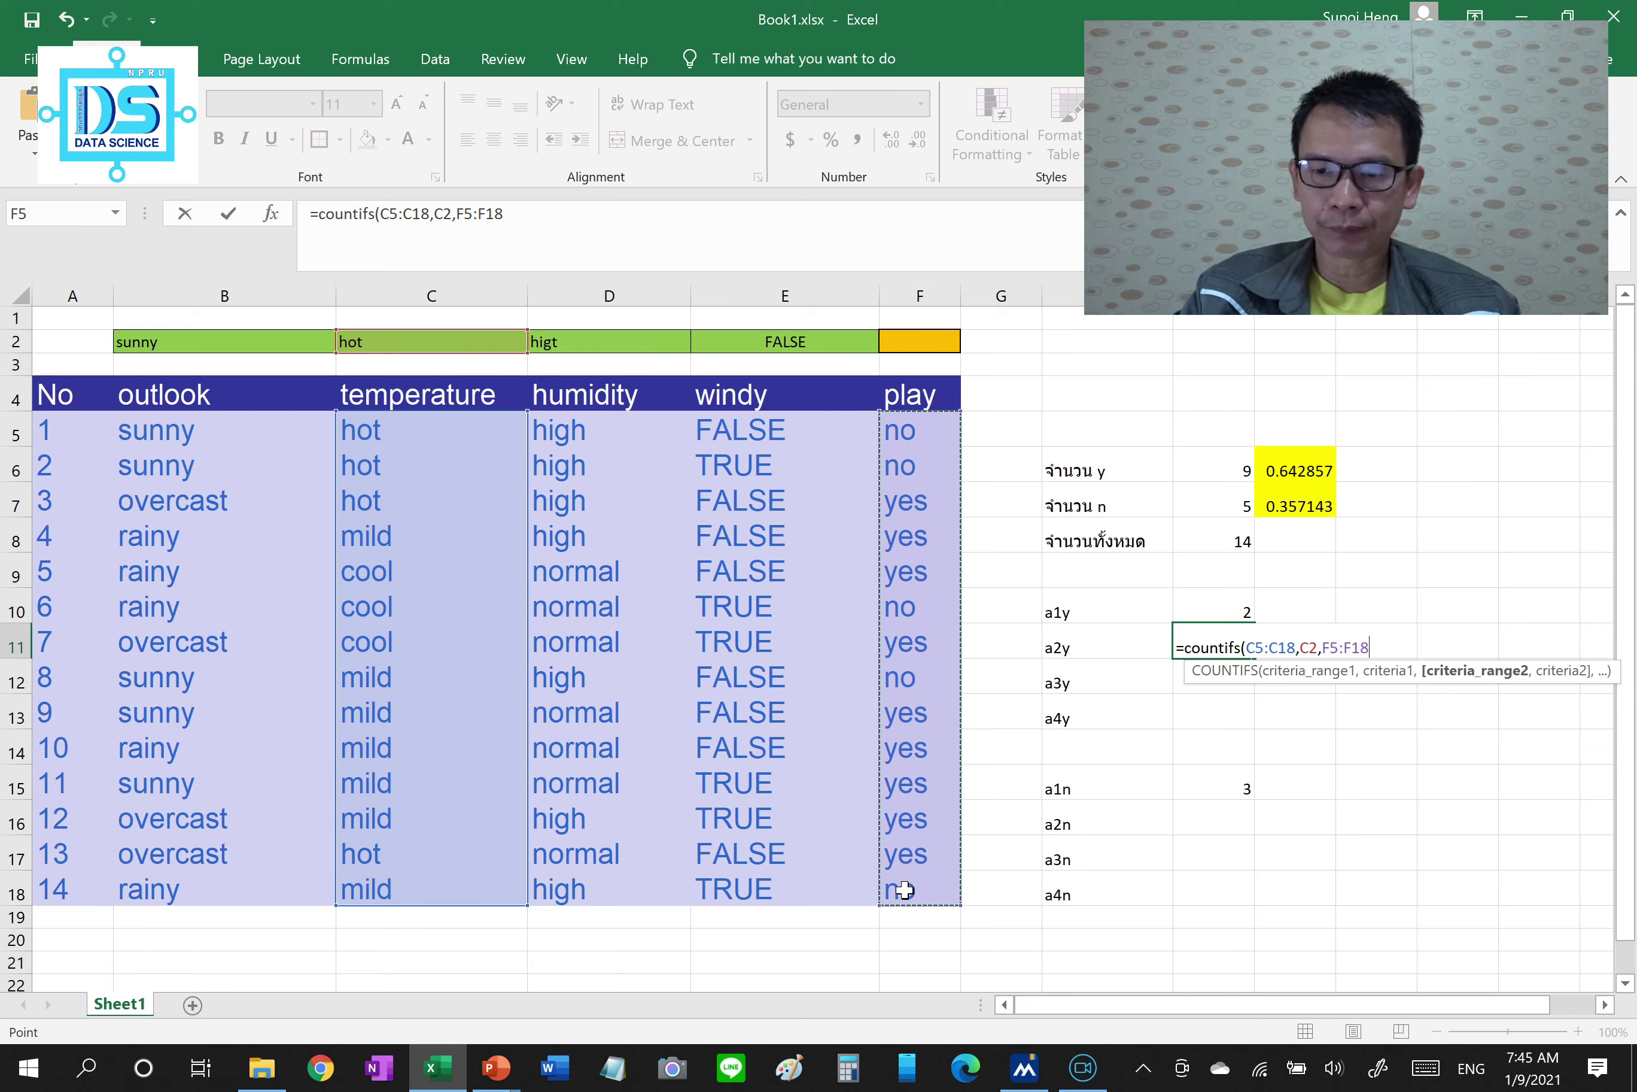
type(",\"")
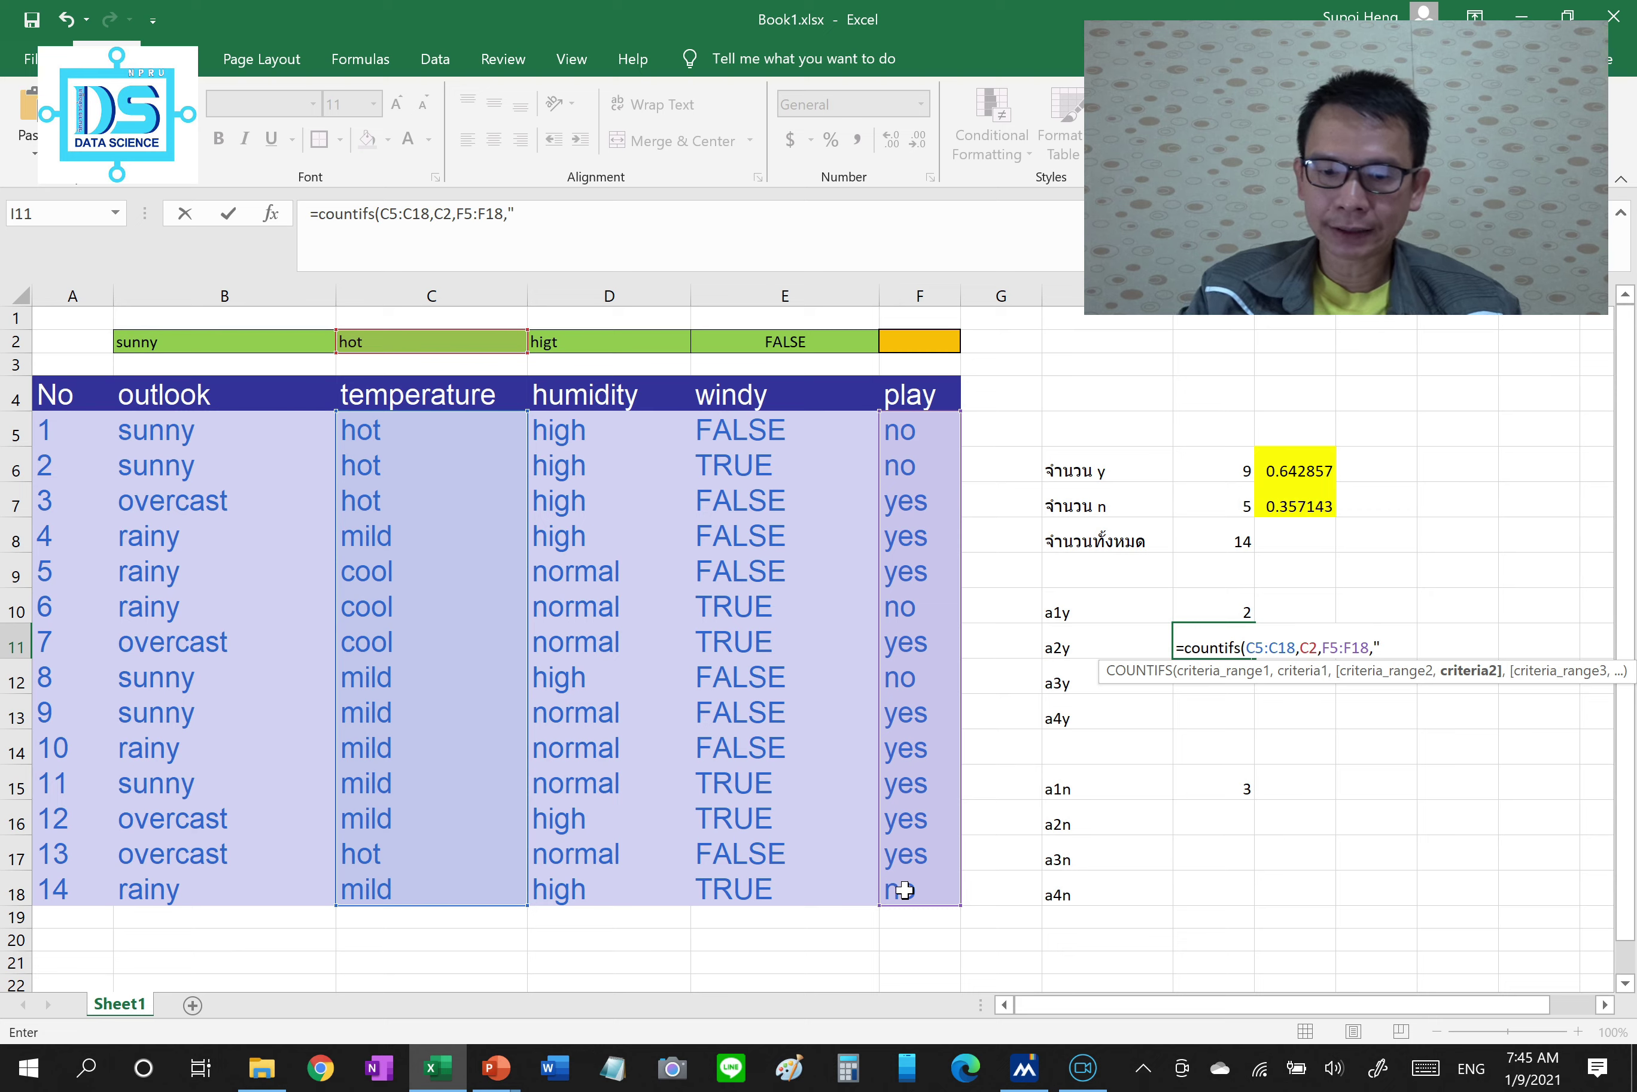
type("yes")
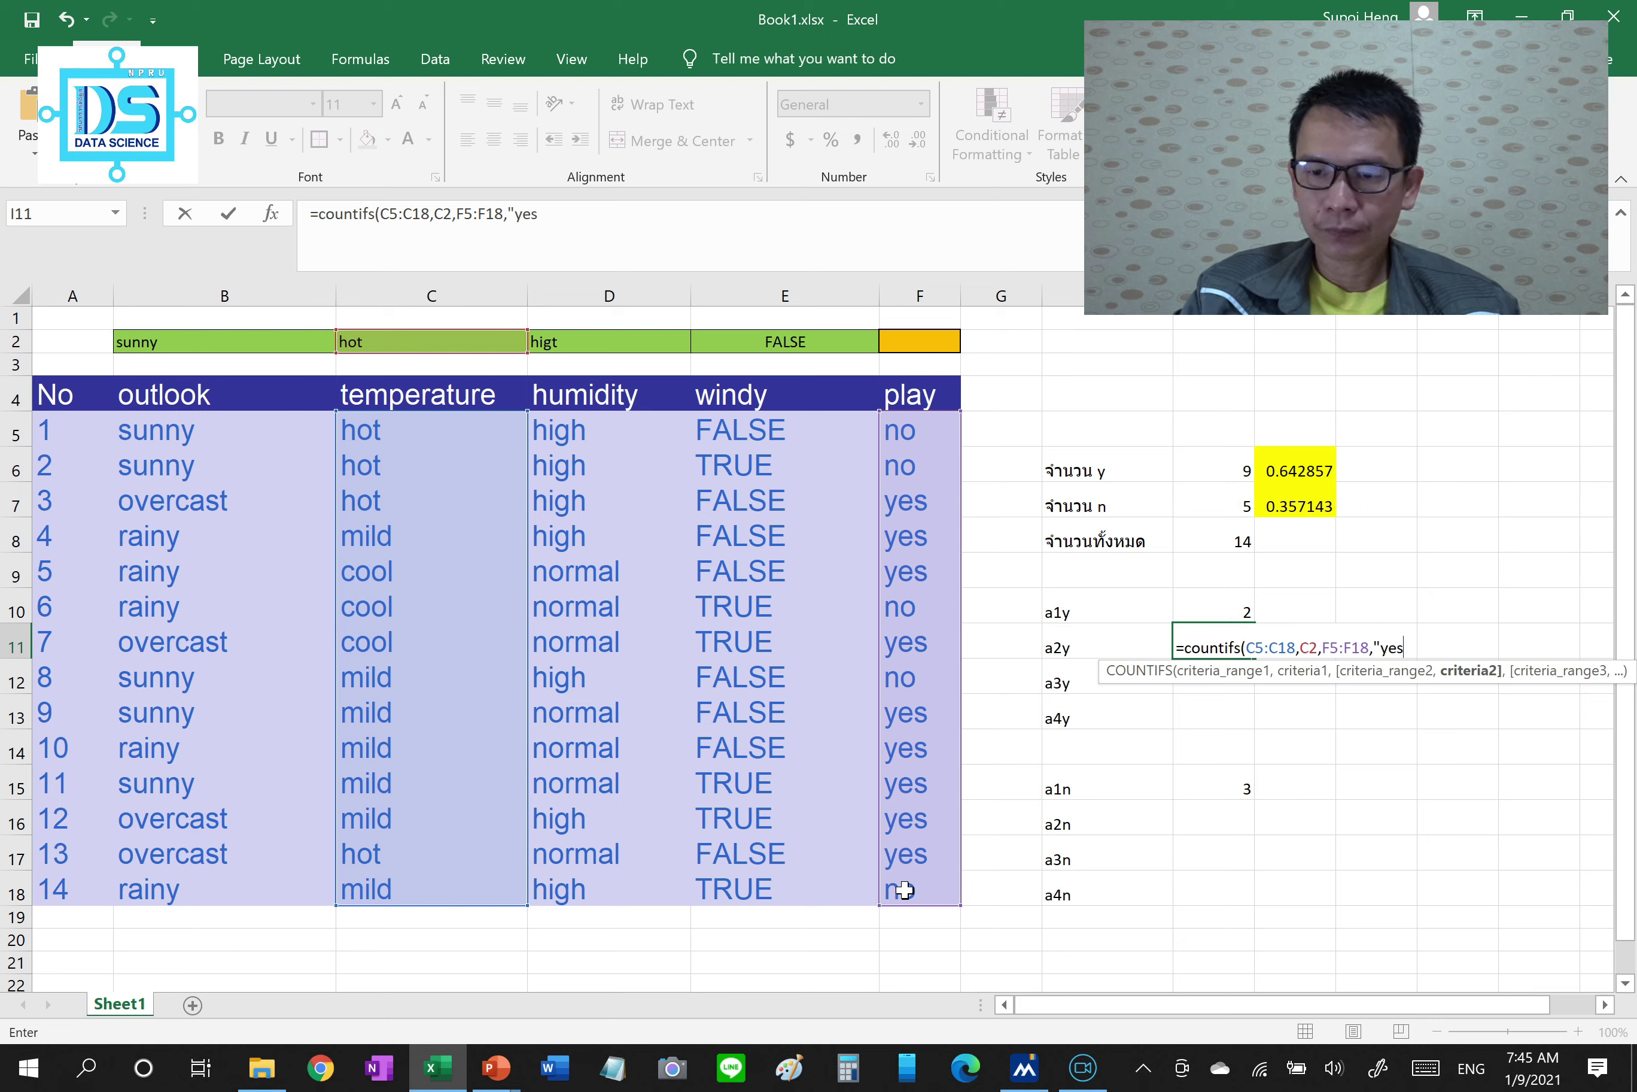
type("\")")
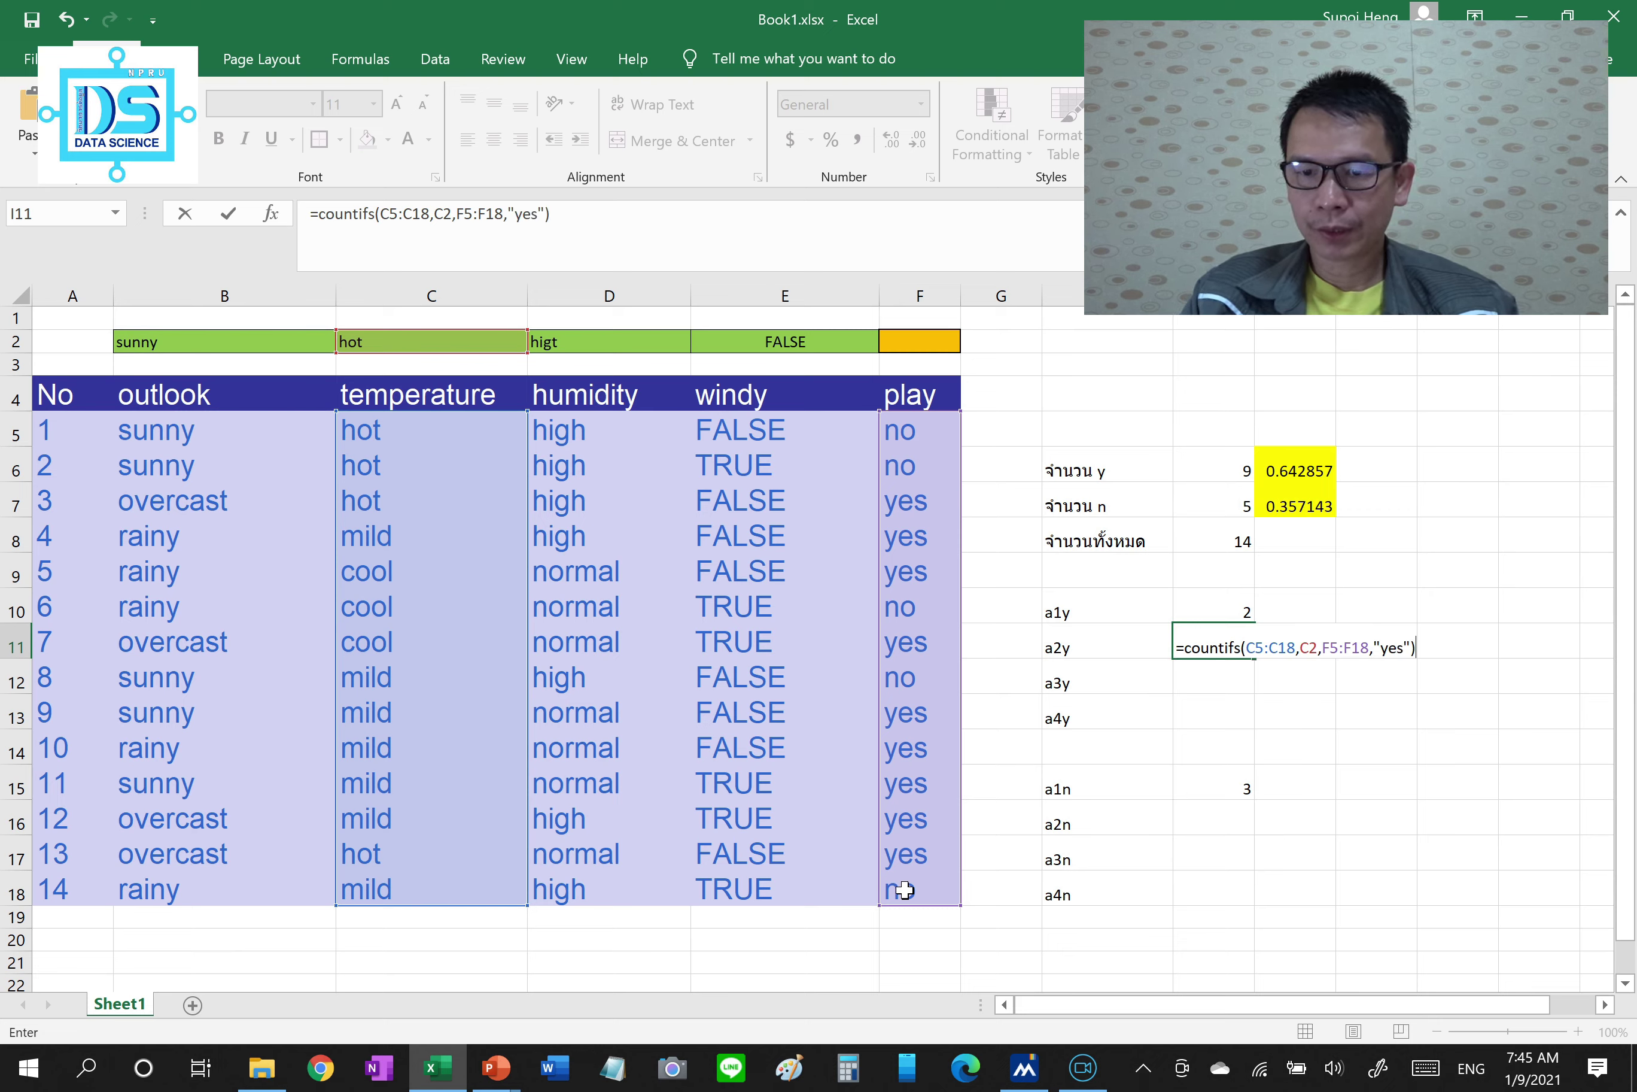
key("Return")
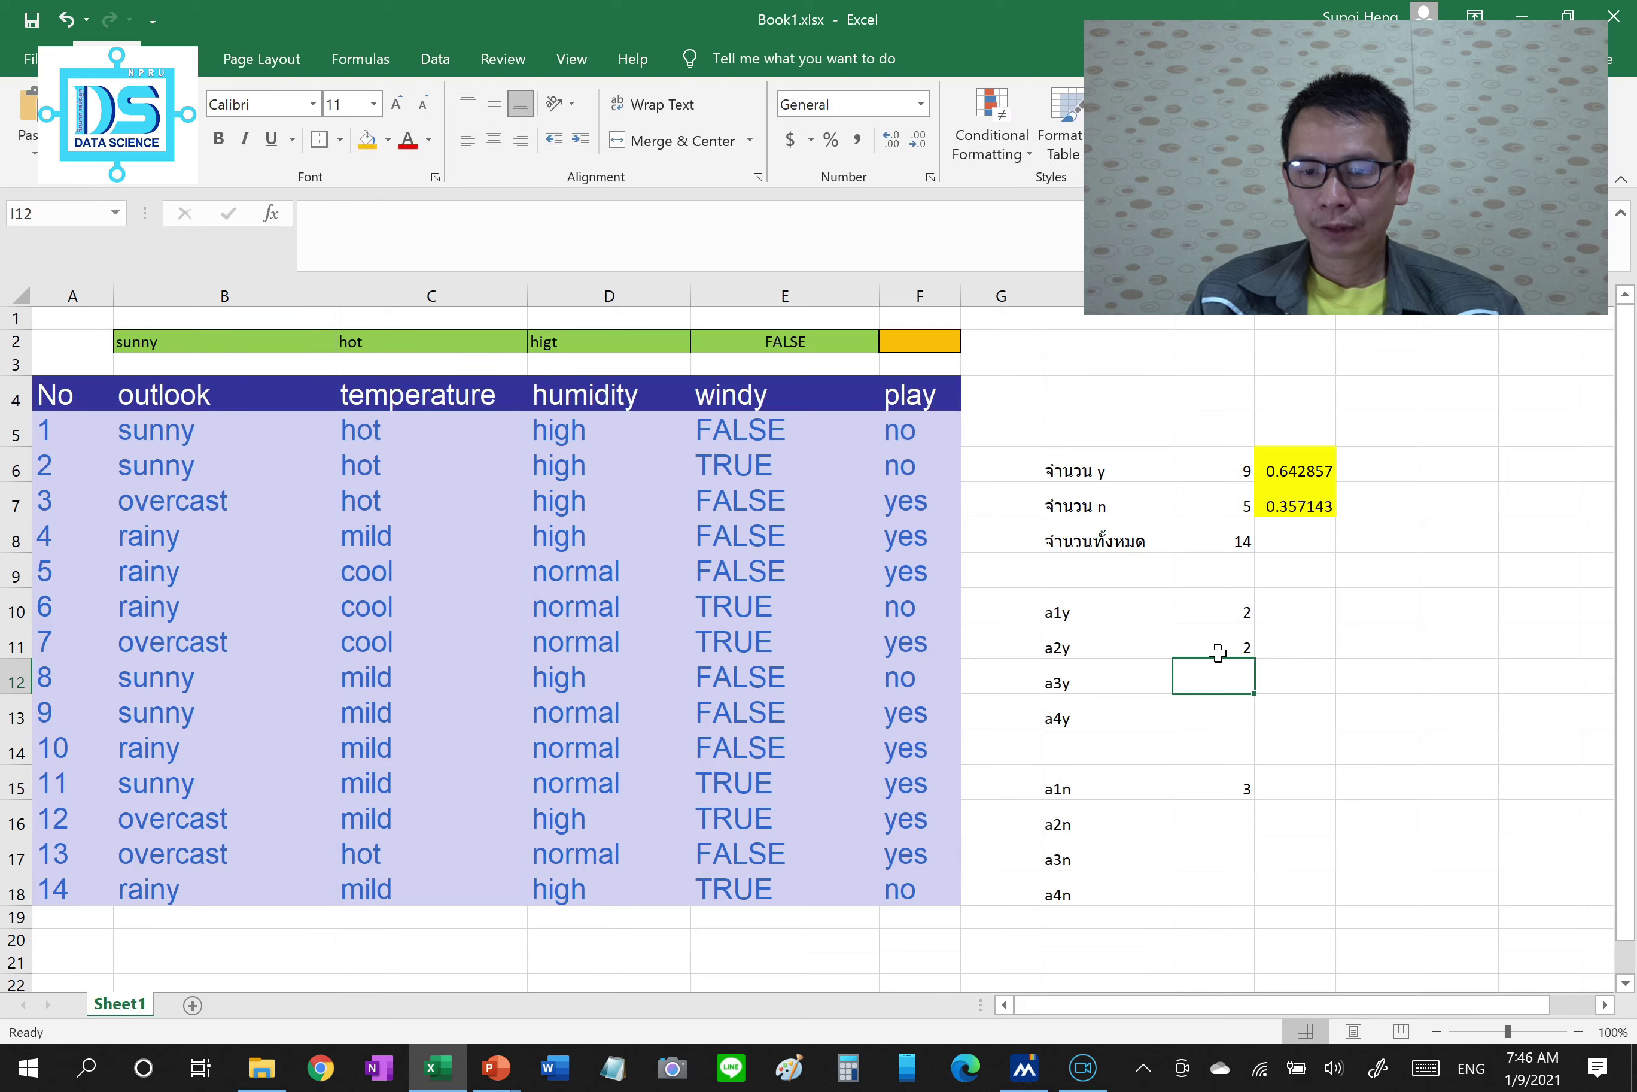
Reuse the a2y formula in I16 with "no" as the play criterion, giving 2
left_click(1200, 637)
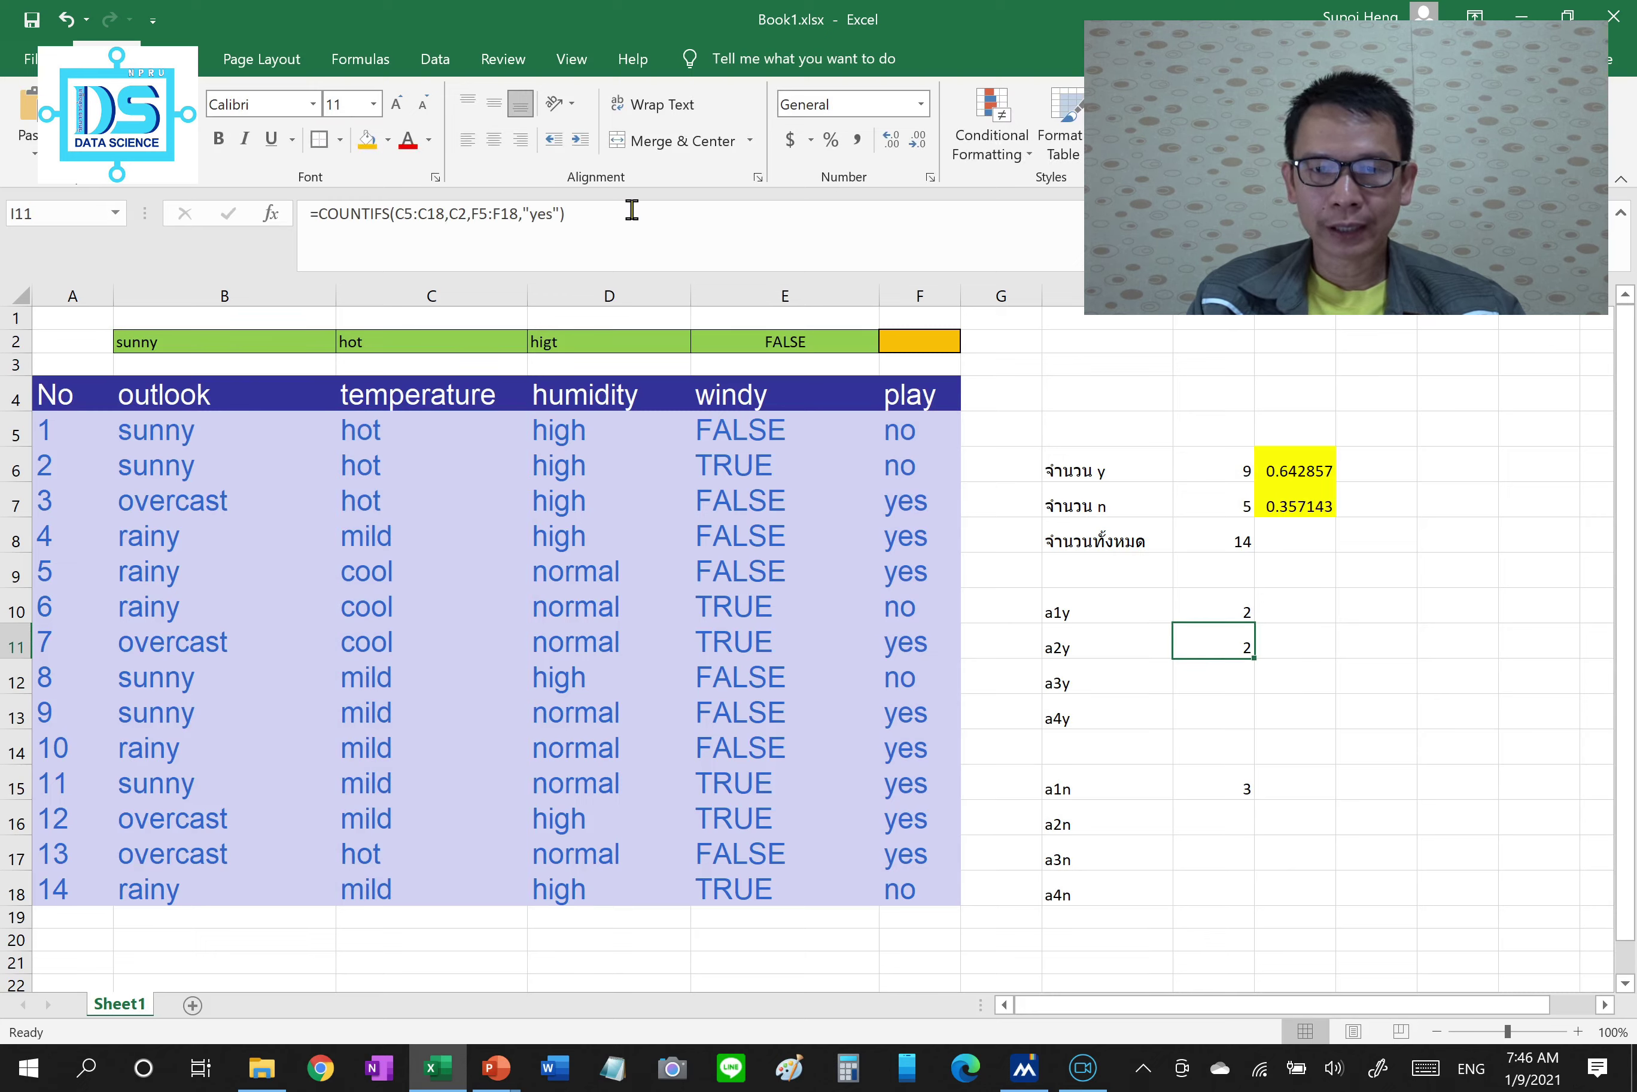
left_click_drag(632, 210, 299, 204)
key("ctrl+c")
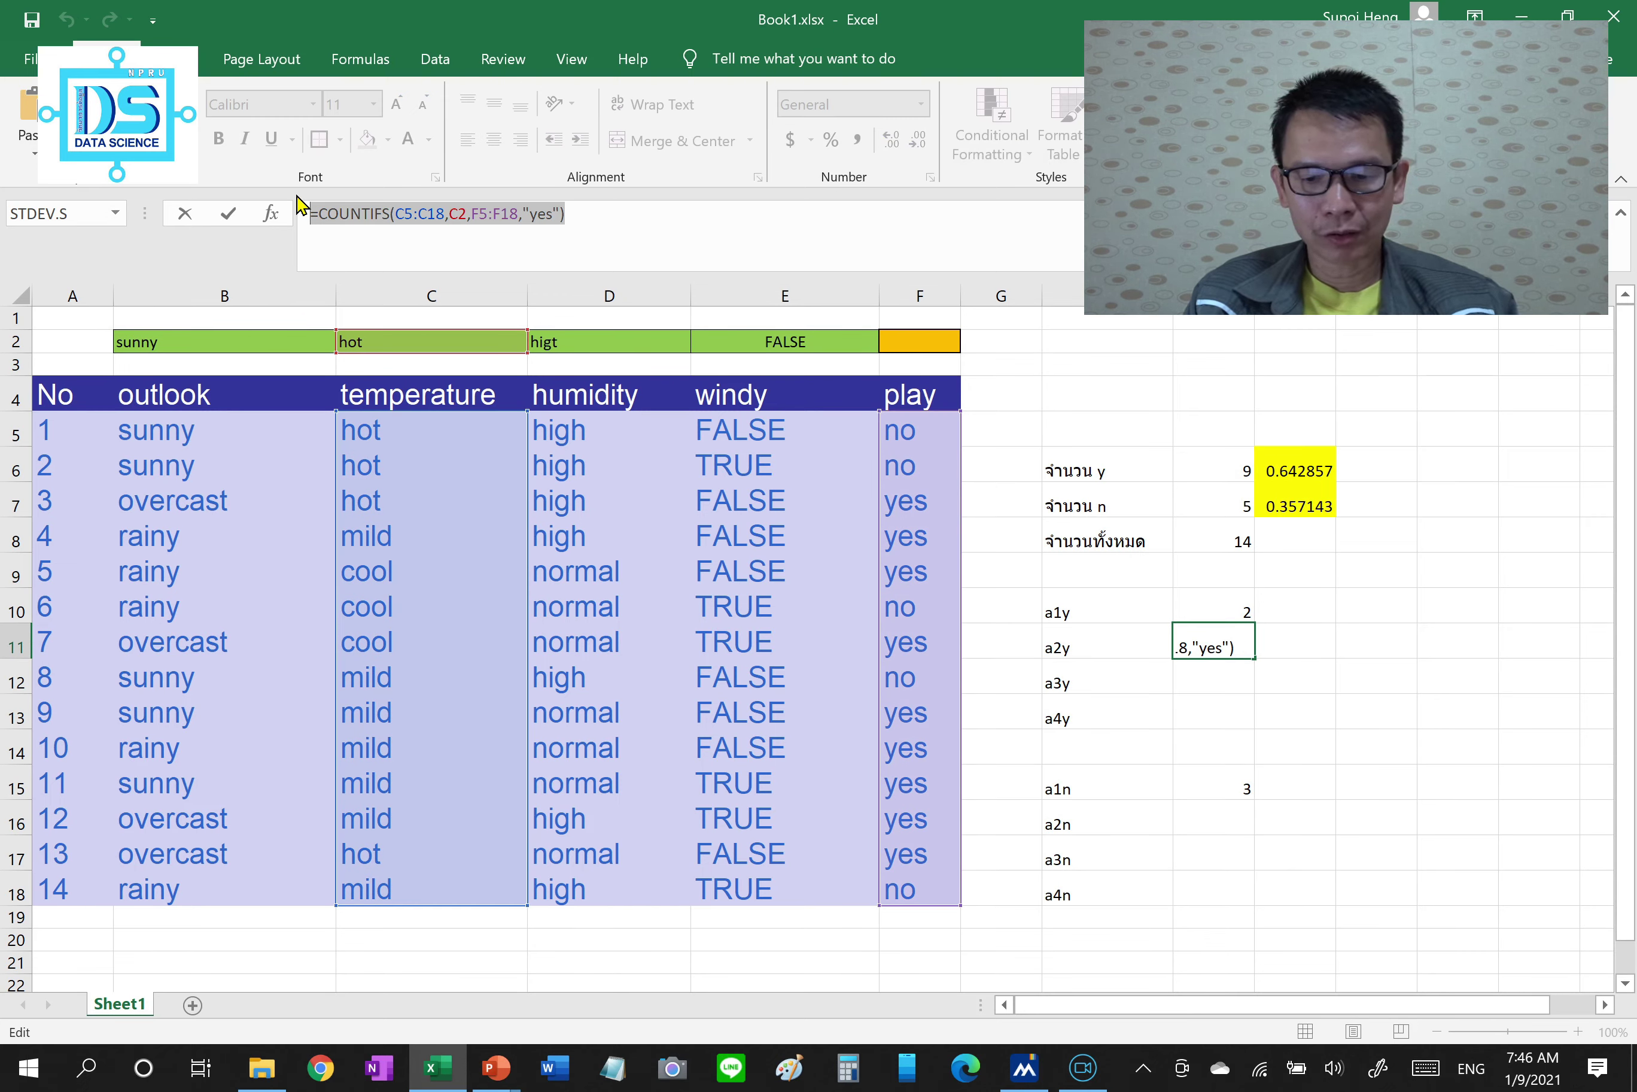
key("Return")
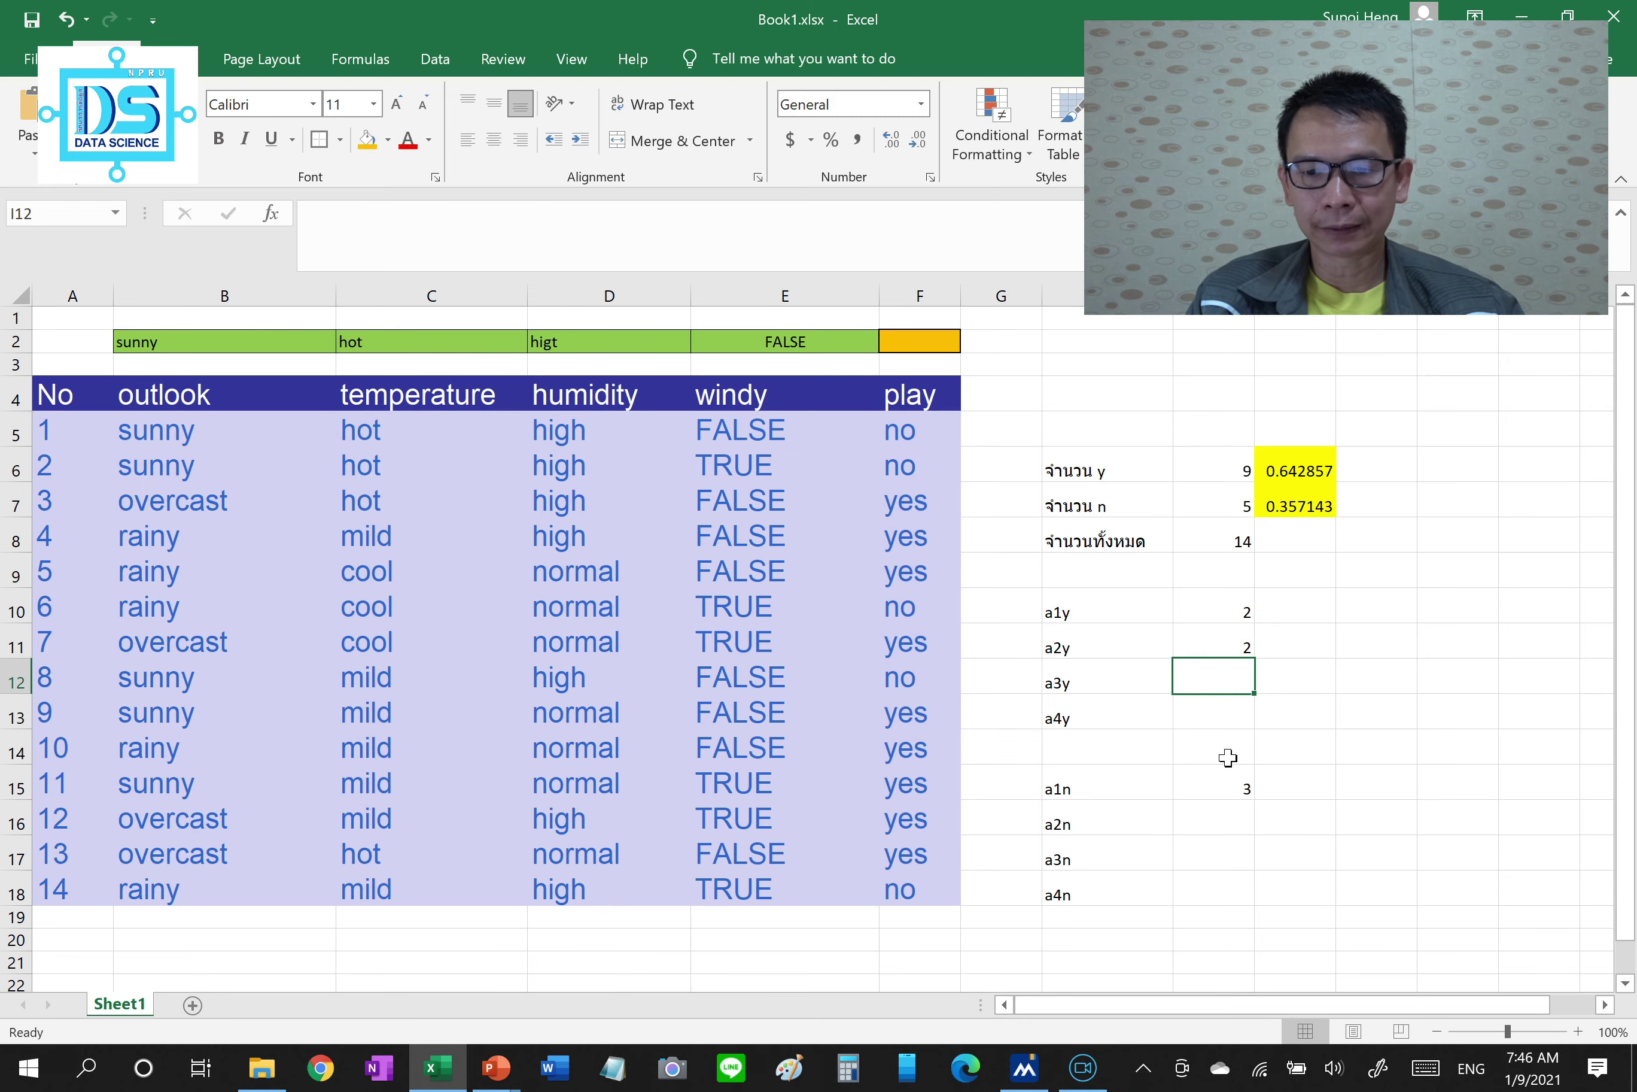
left_click(1227, 820)
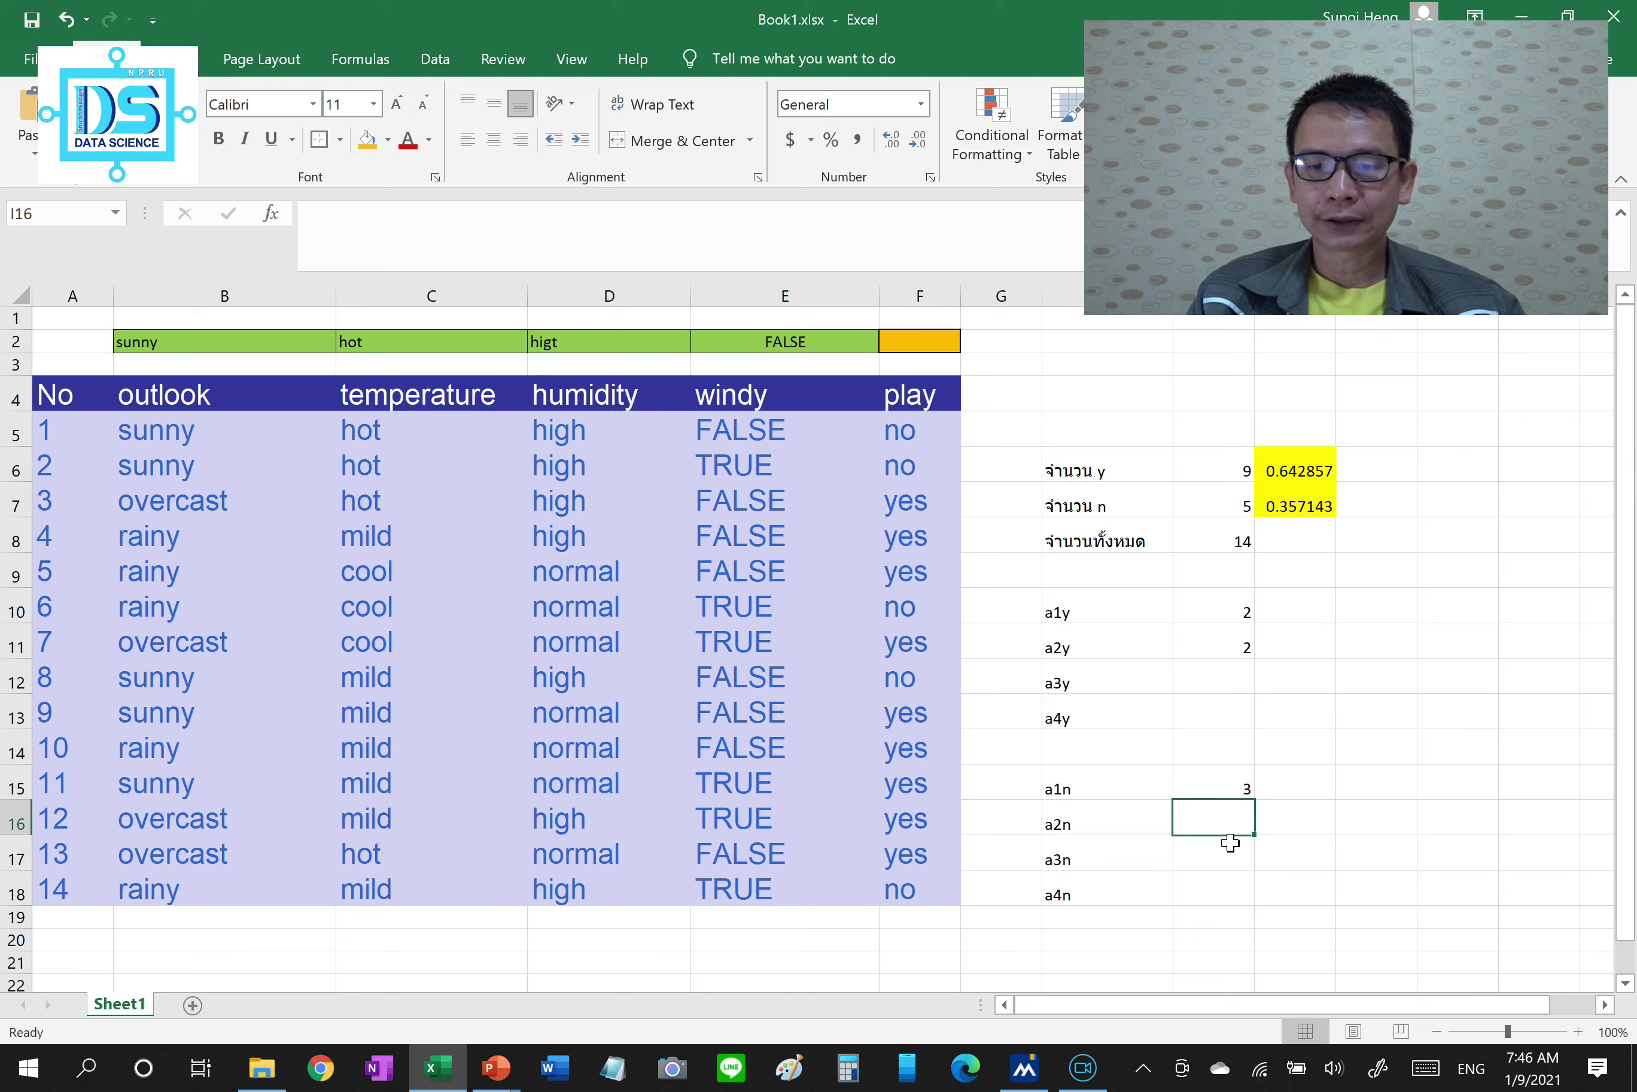
double_click(1218, 814)
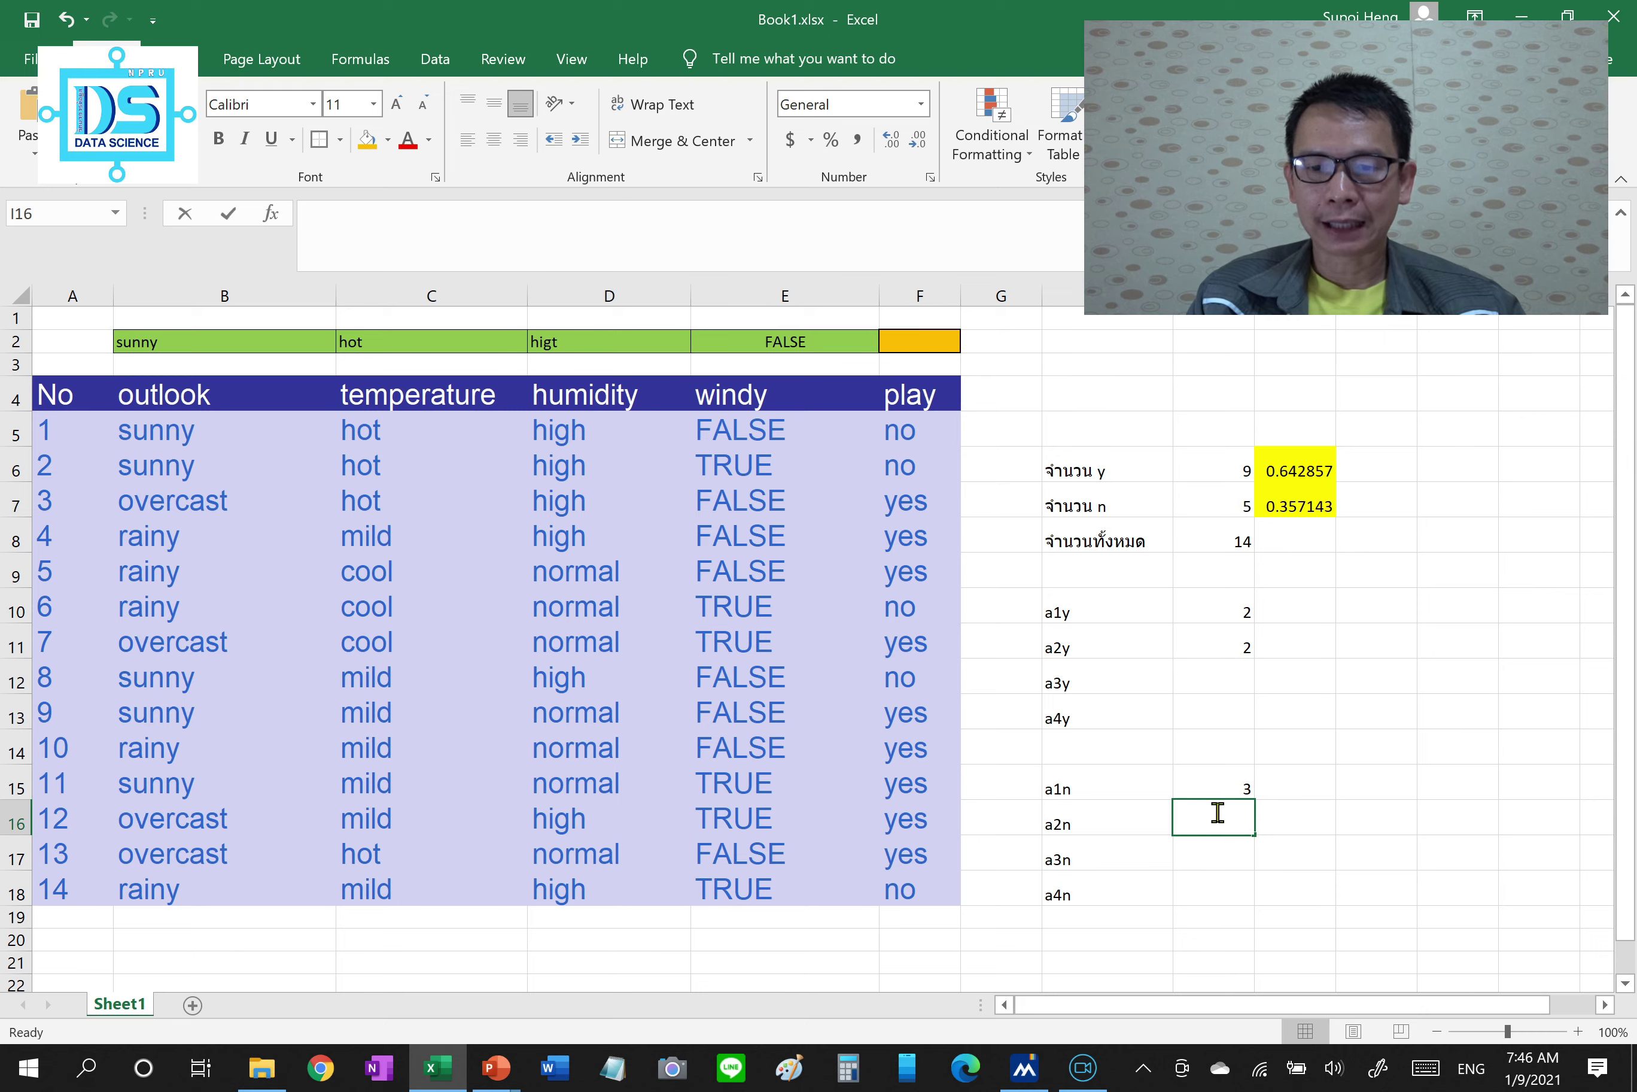
key("ctrl+v")
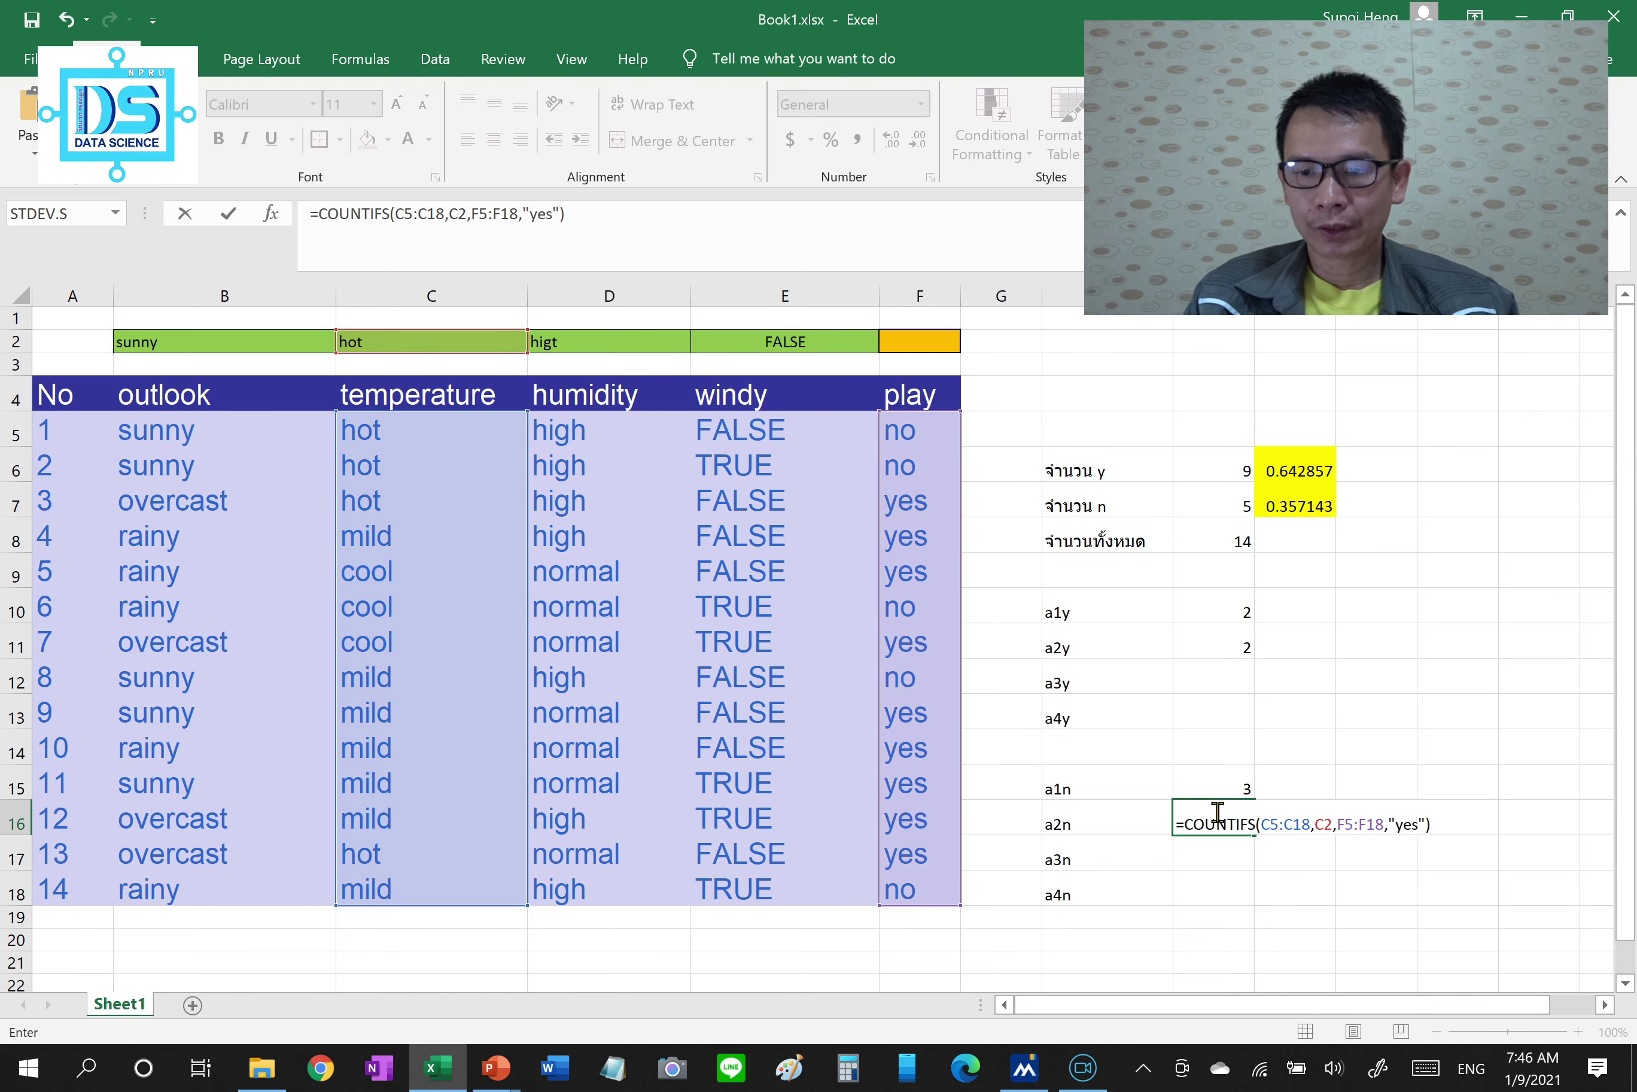
left_click(556, 211)
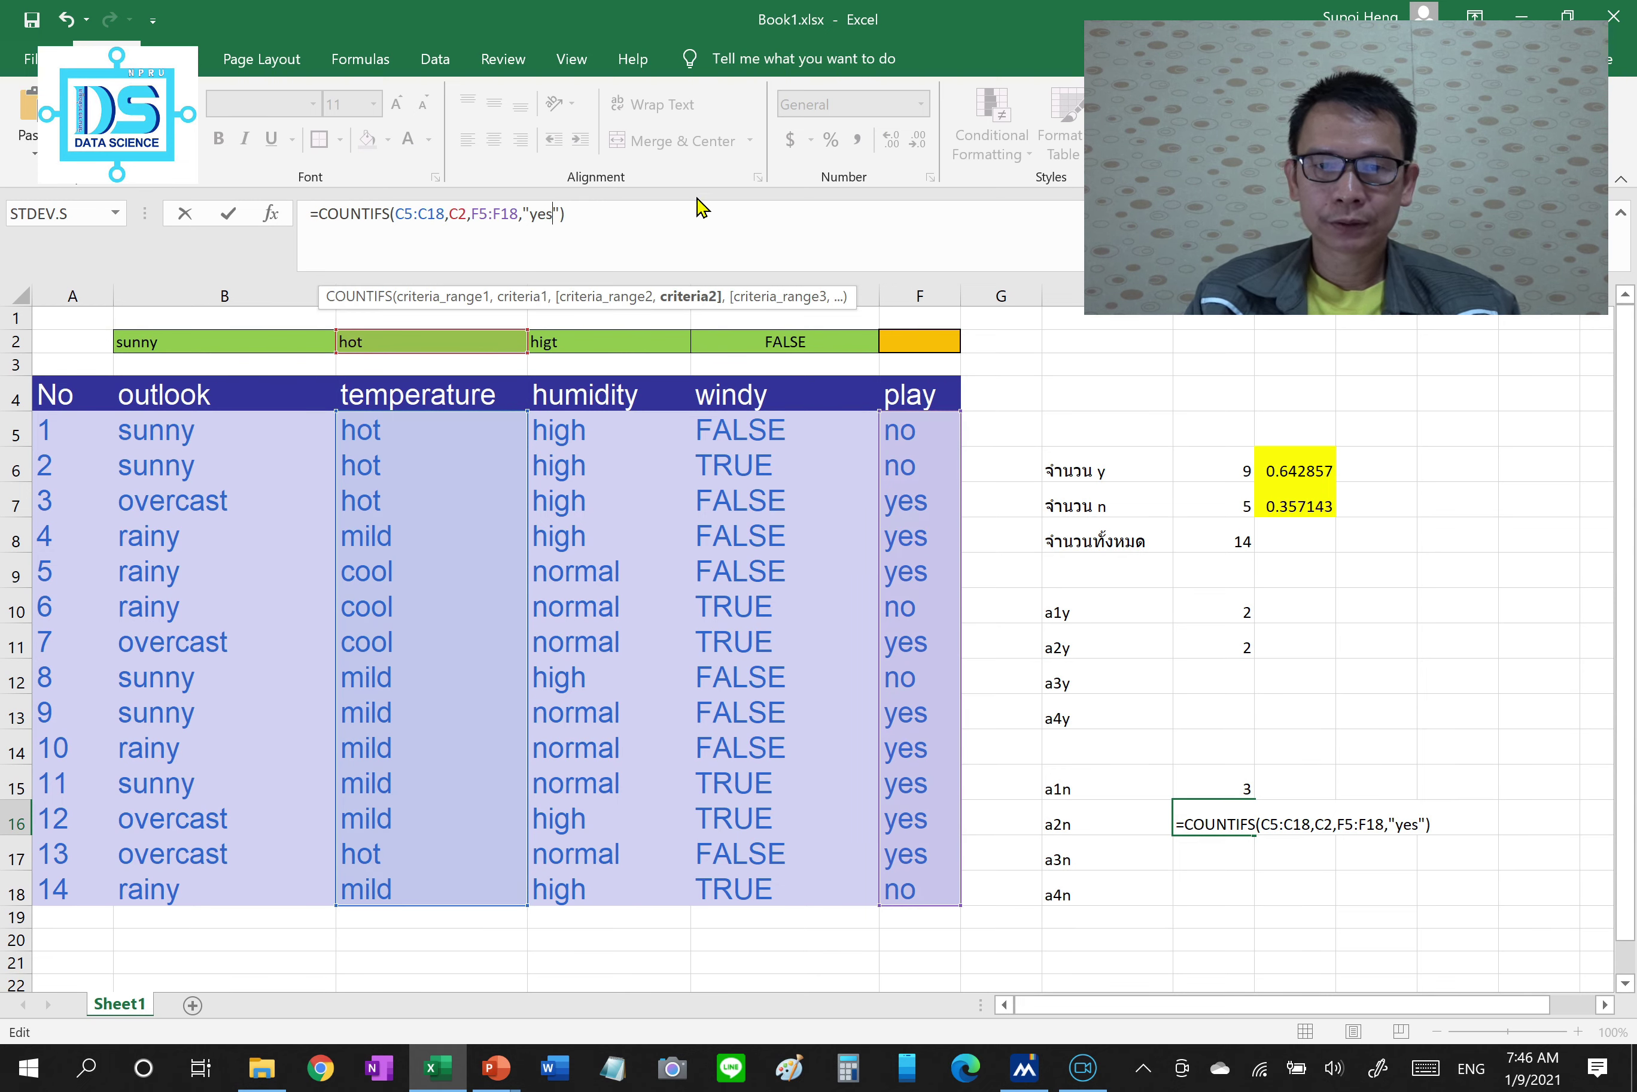
key("BackSpace")
key("BackSpace")
key("BackSpace")
type("n")
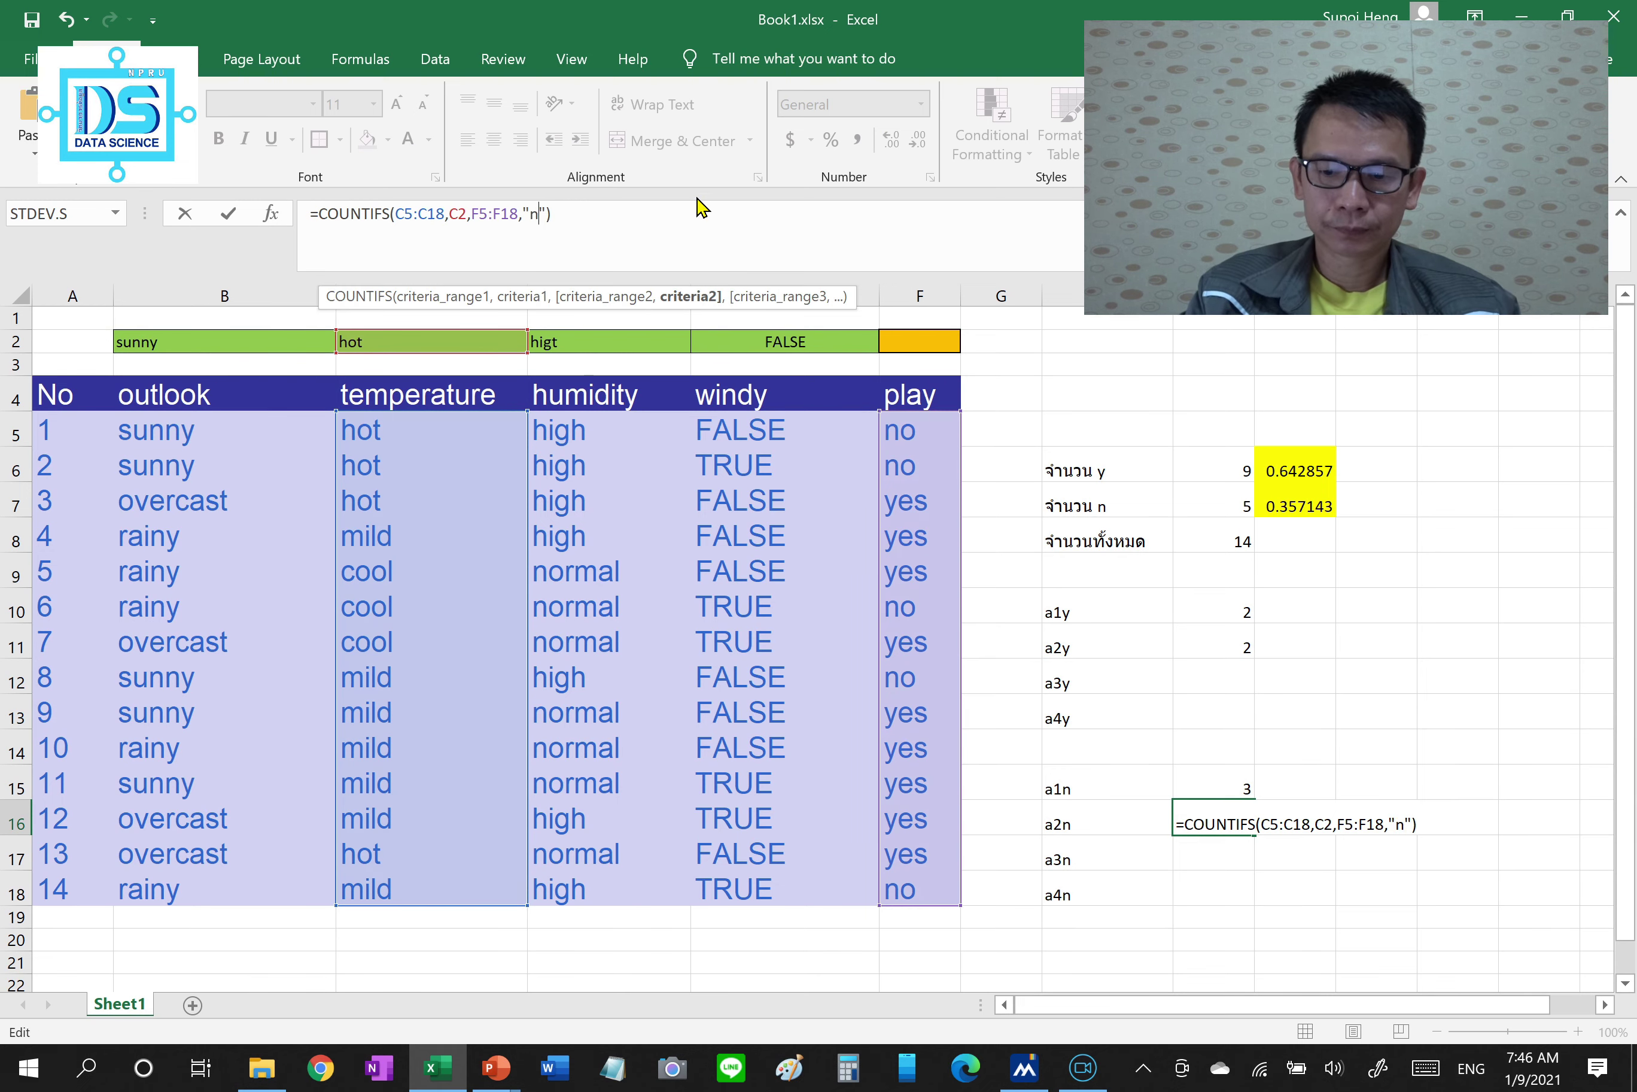
type("o")
key("Return")
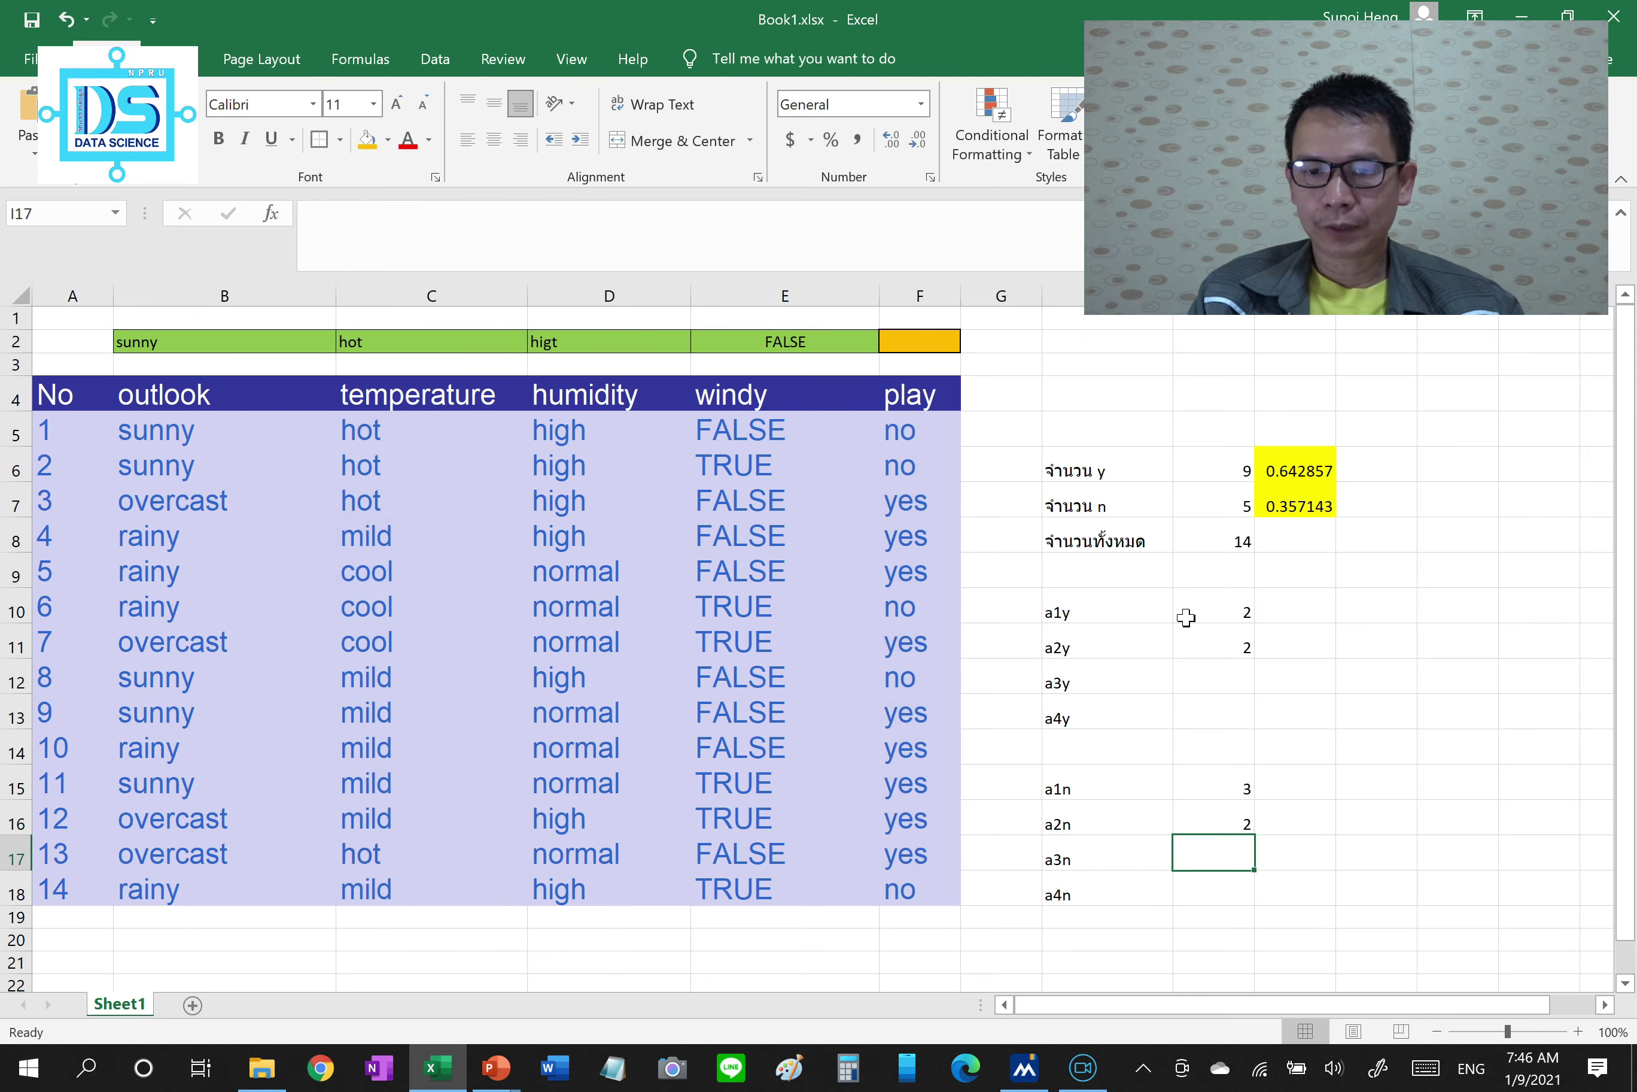
Enter =COUNTIFS(D5:D18,D2,F5:F18,"yes") in I12 for a3y, currently returning 0
left_click(1229, 680)
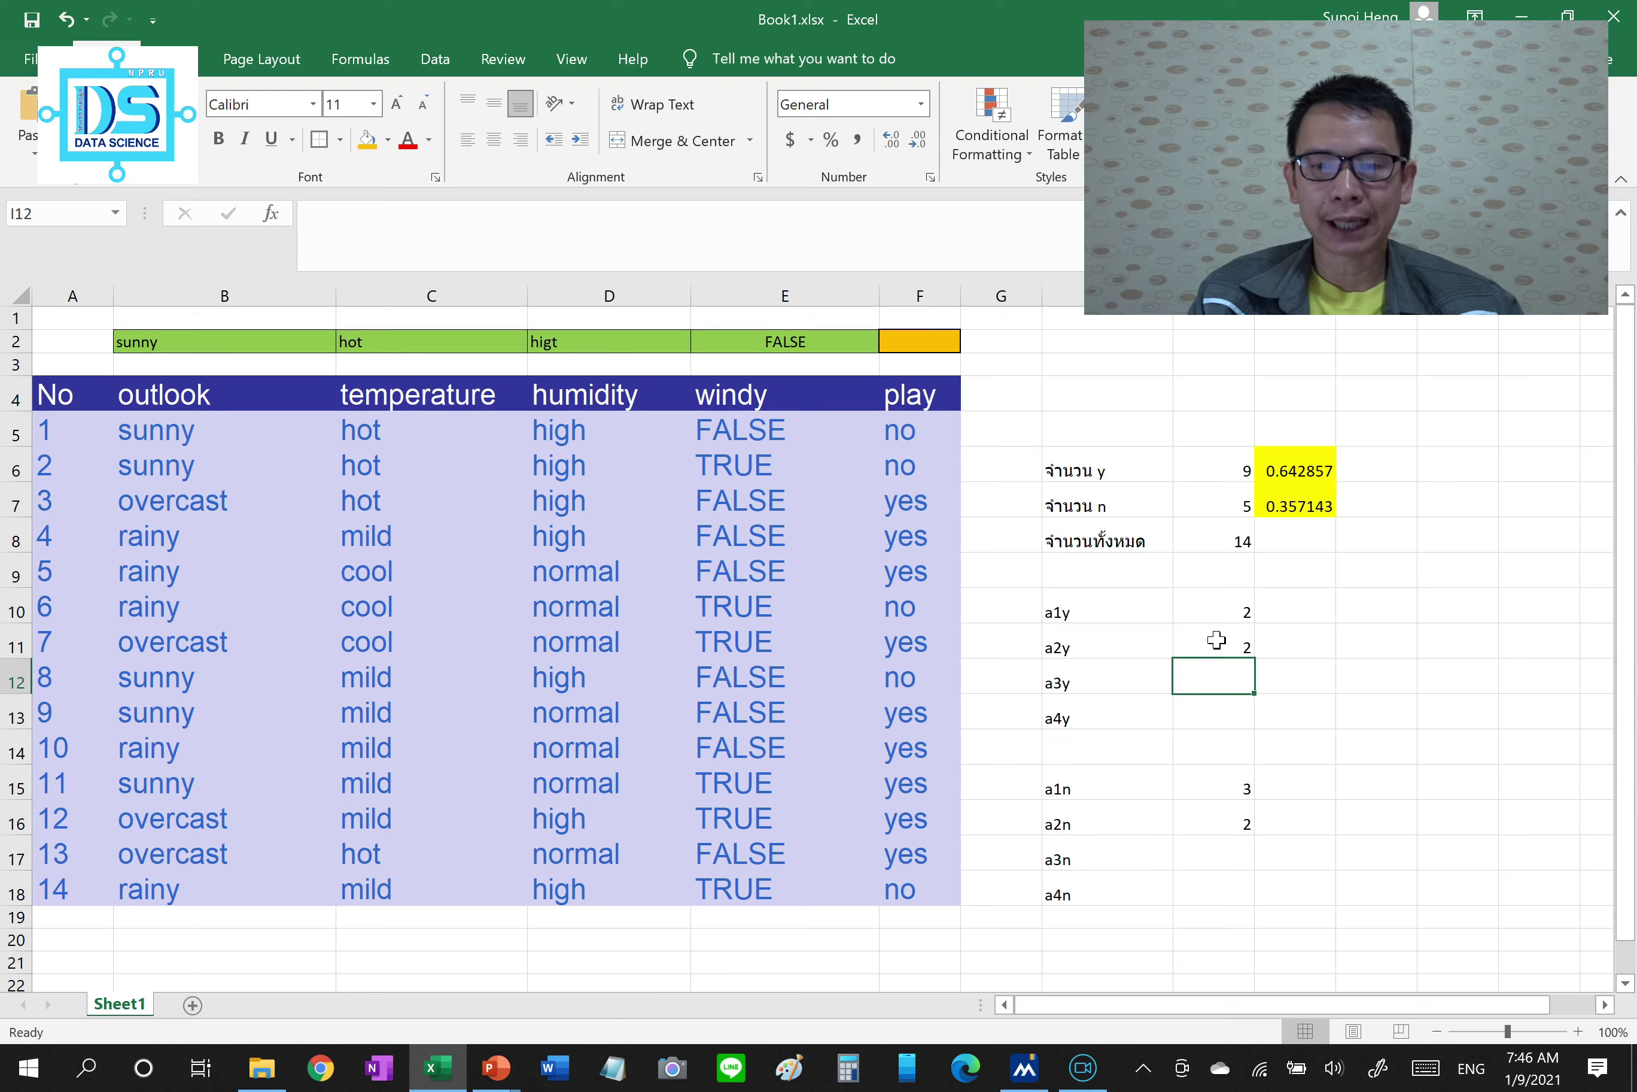
type("=")
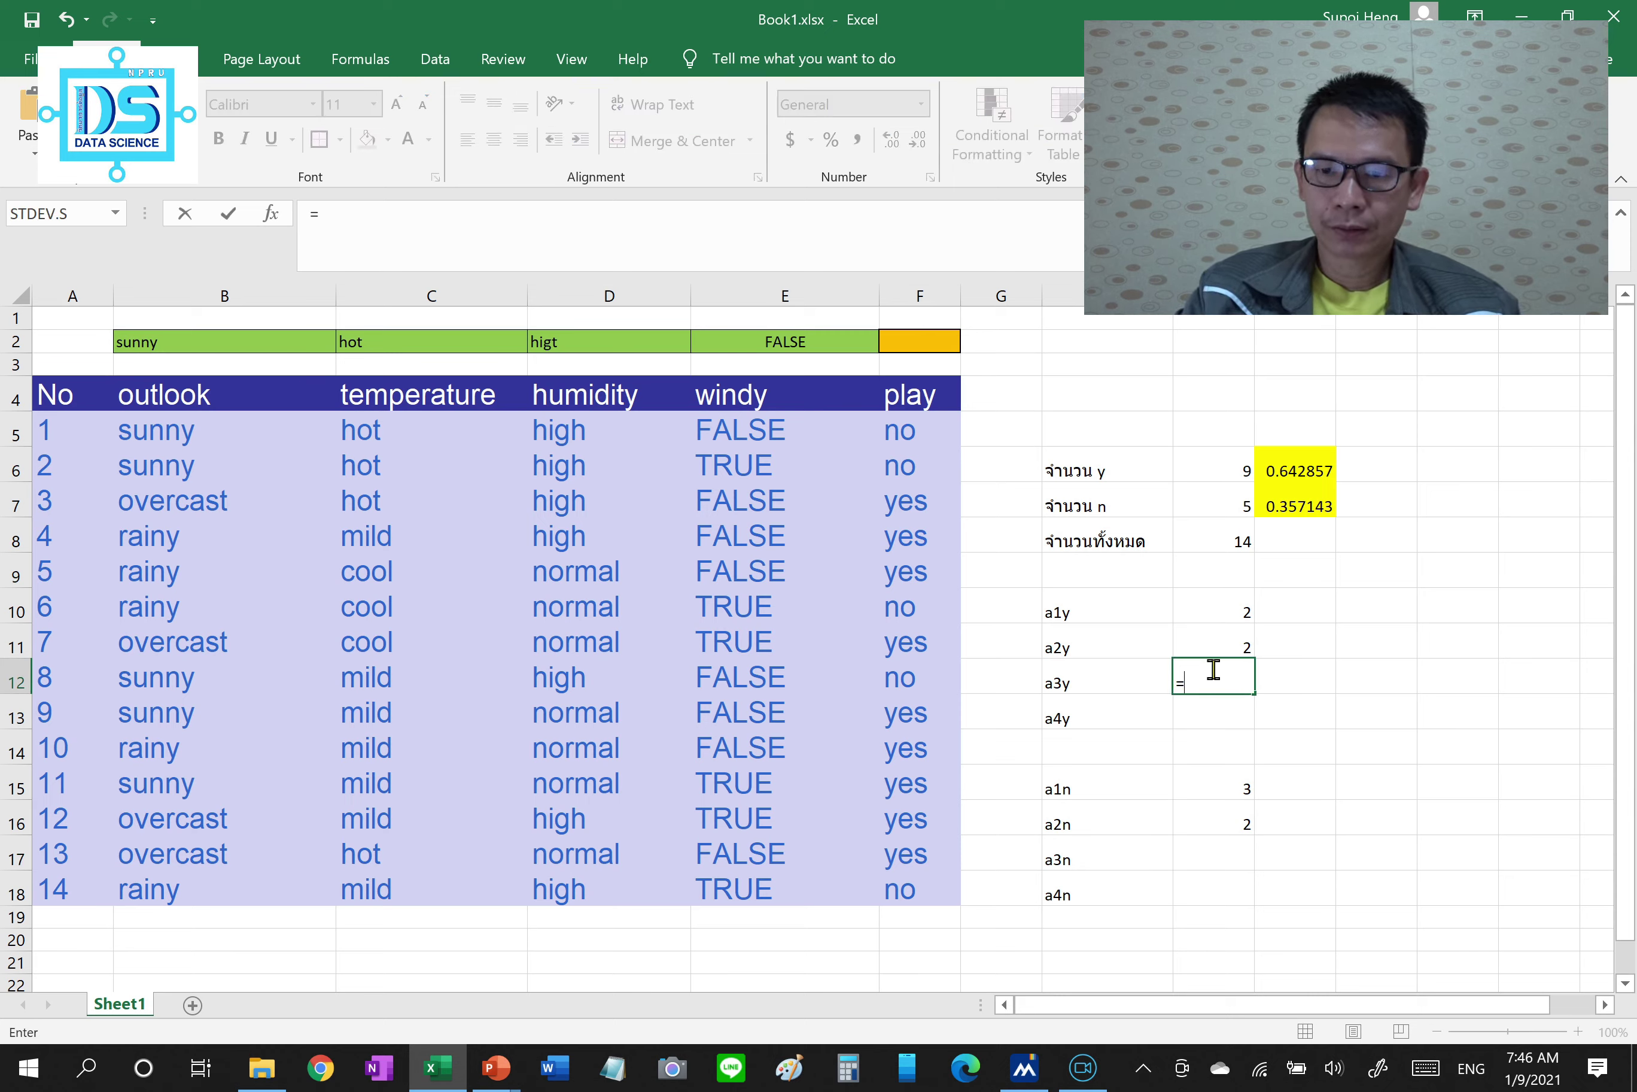
type("c")
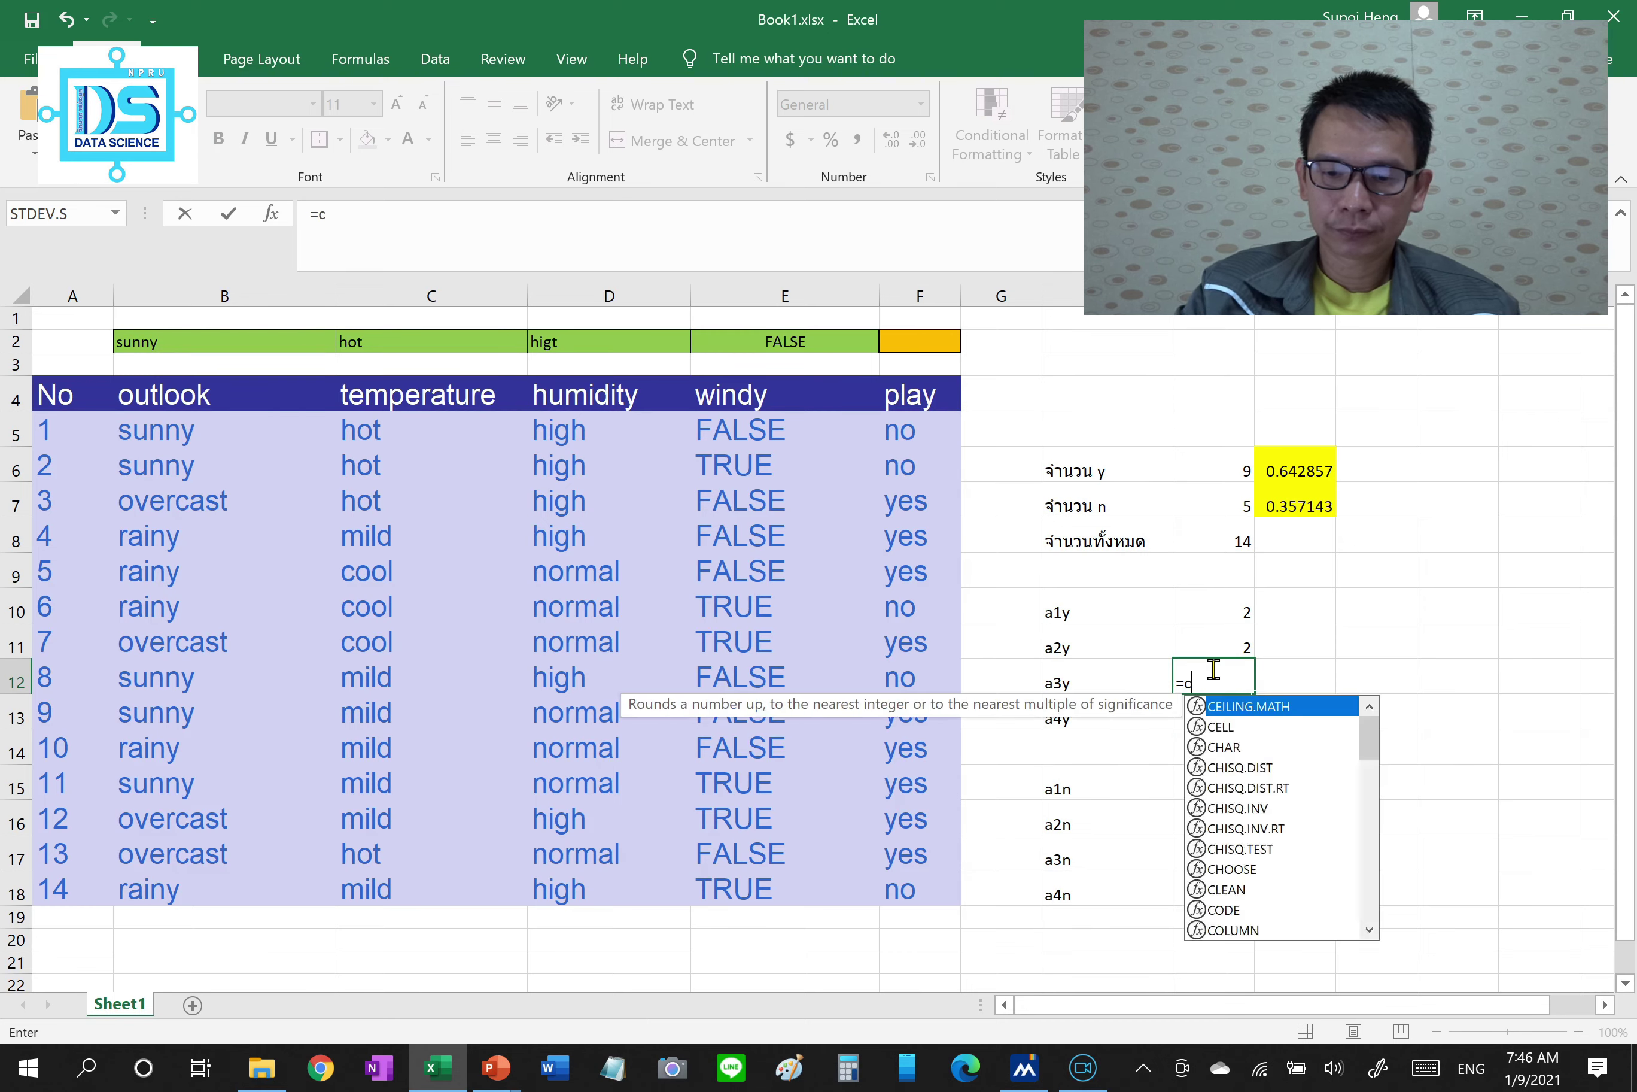
type("ountif")
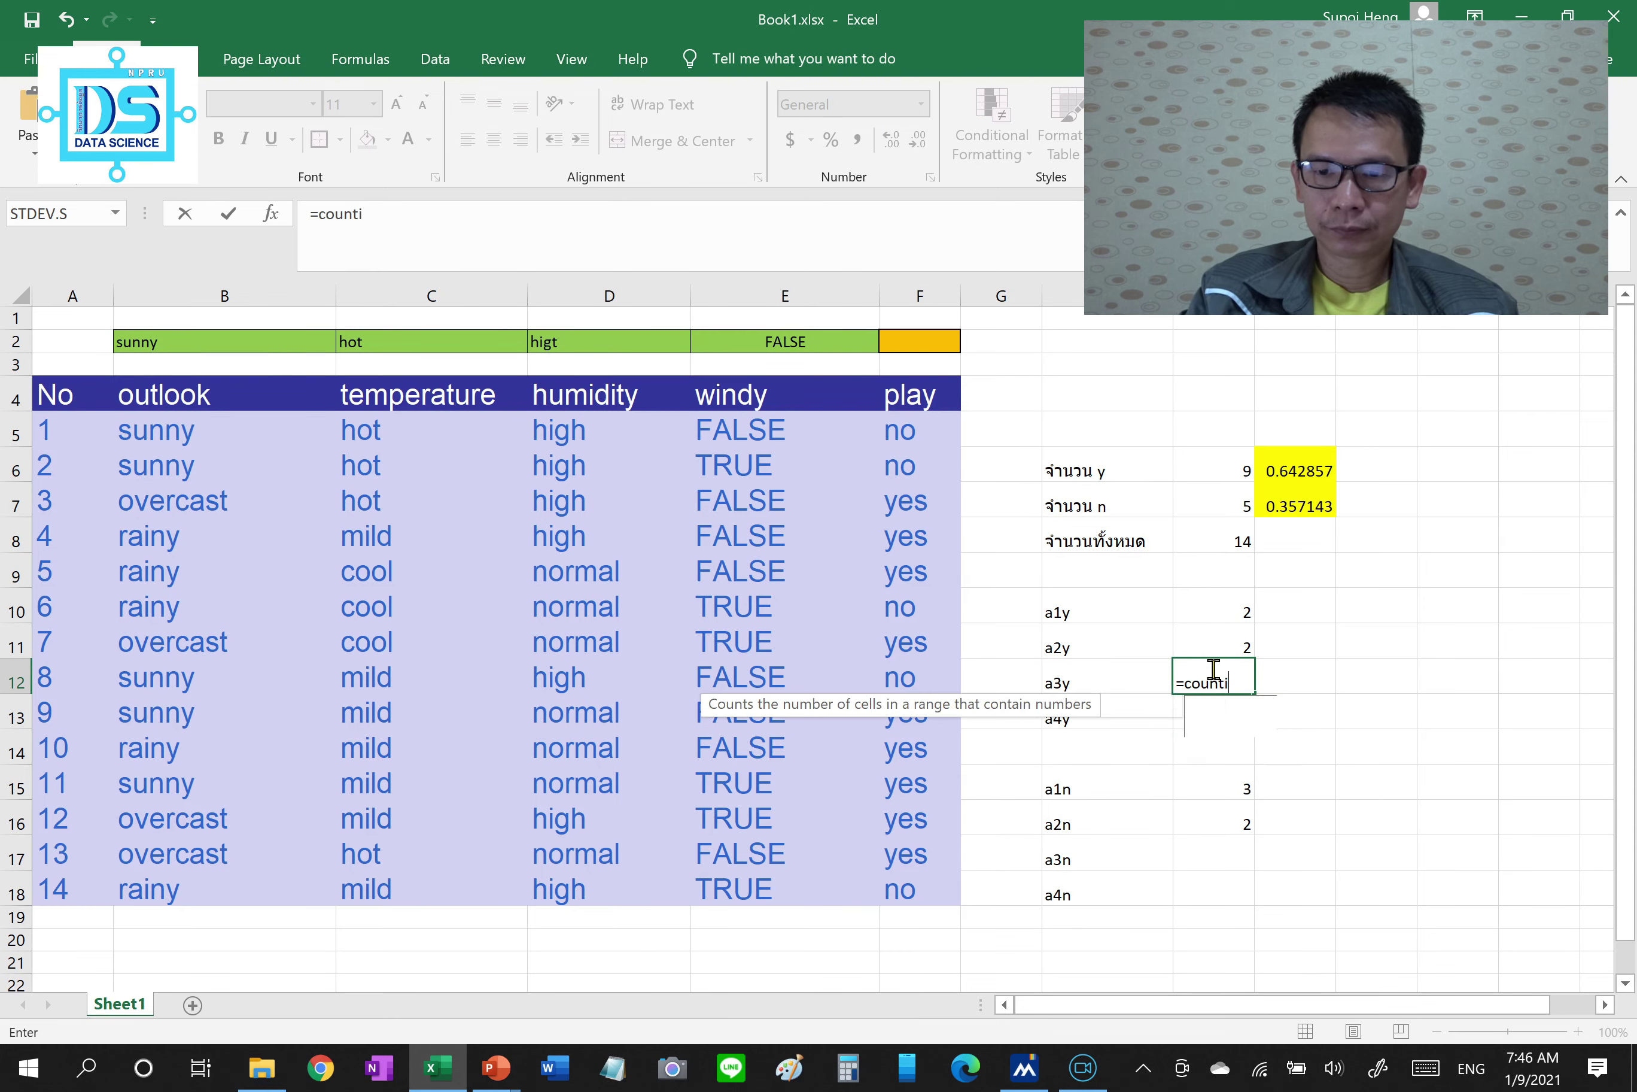
type("s(")
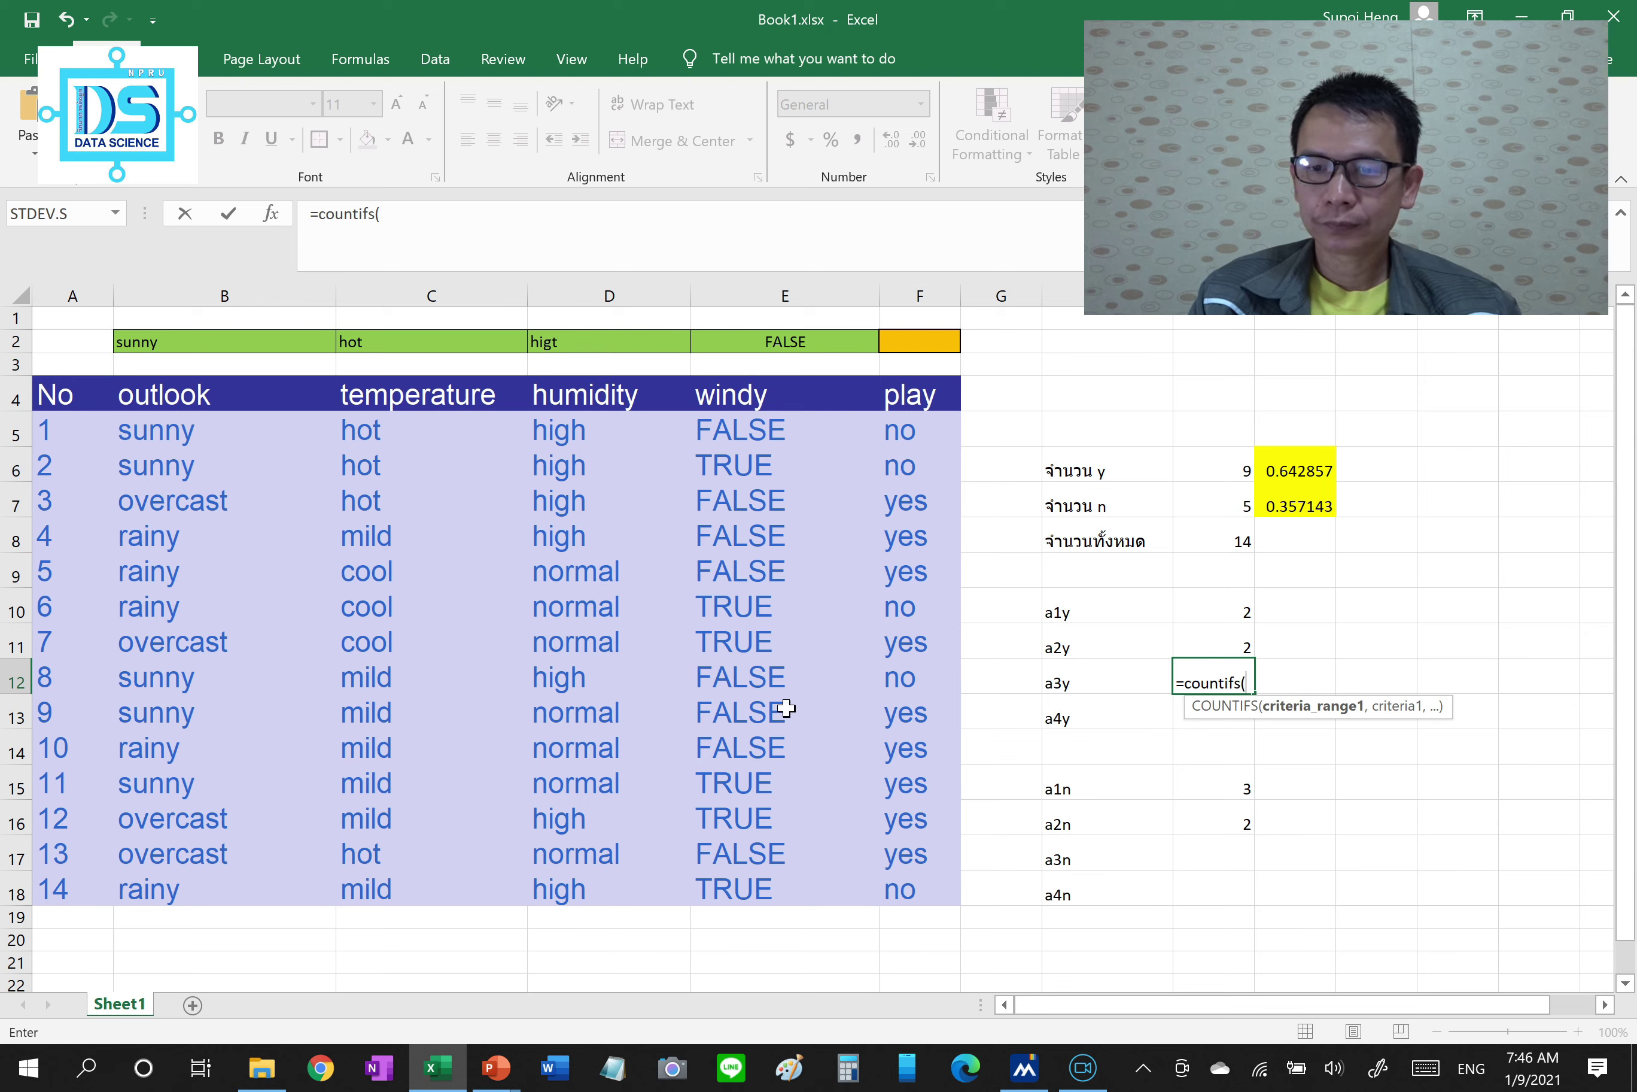
left_click(592, 431)
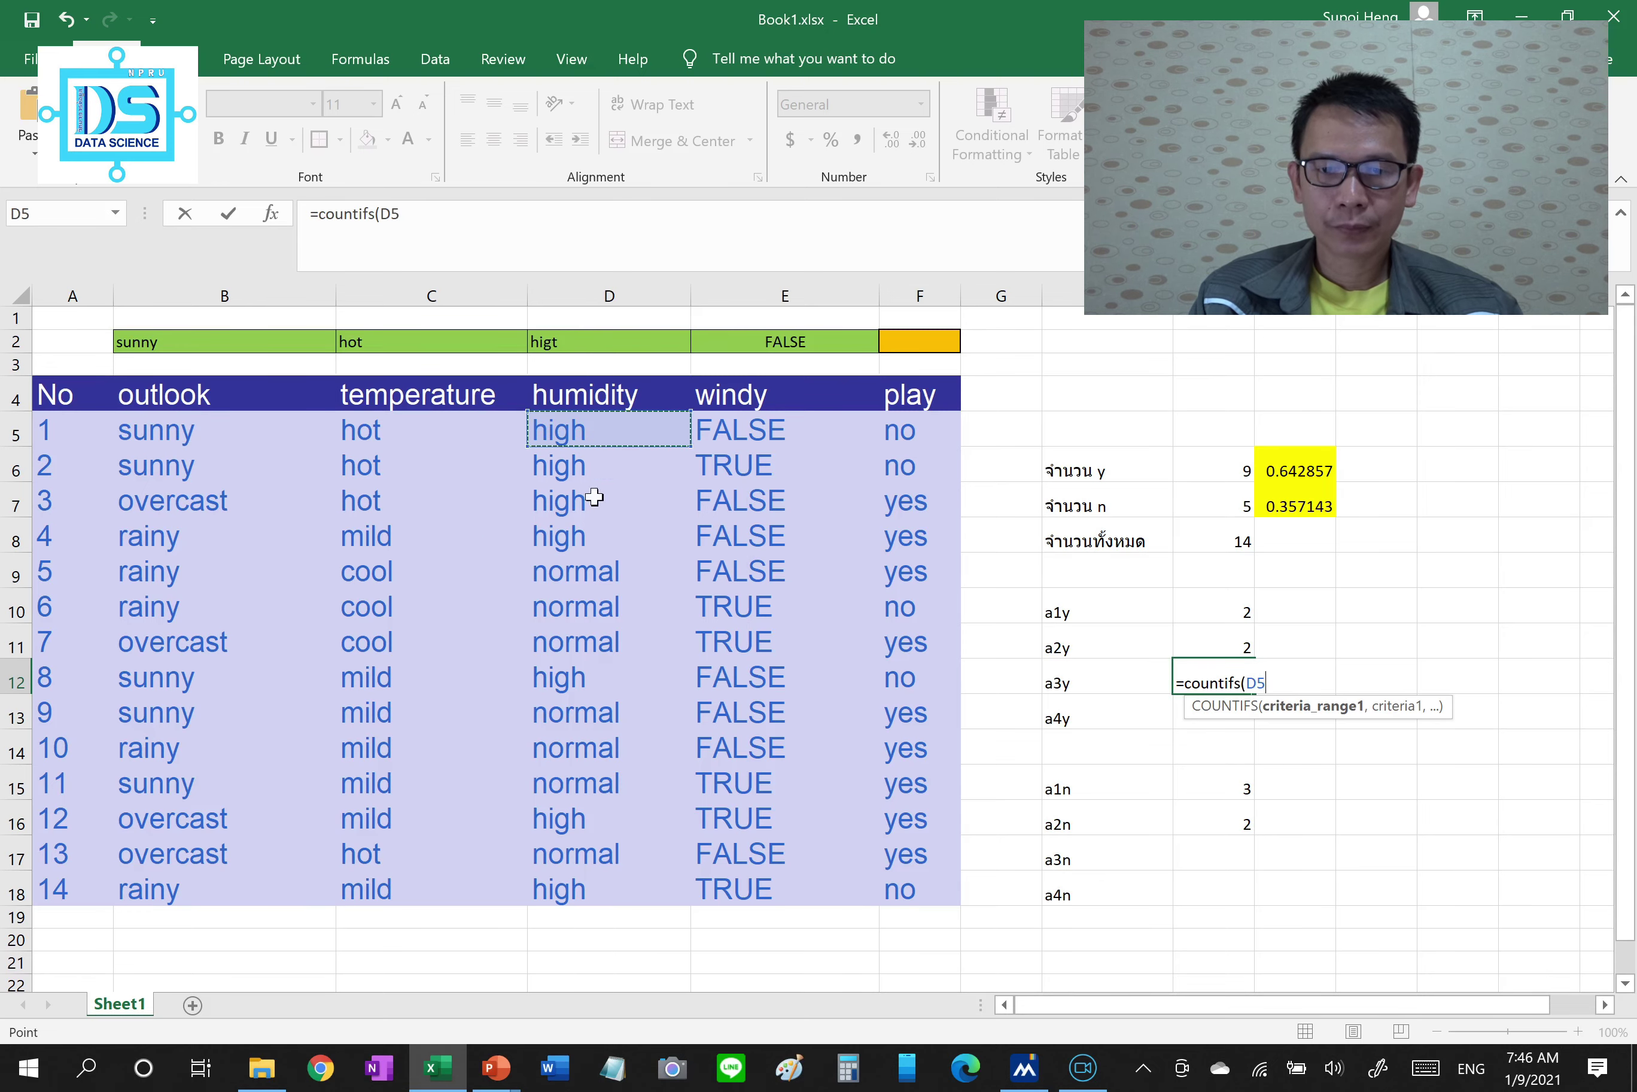
left_click_drag(596, 497, 579, 894)
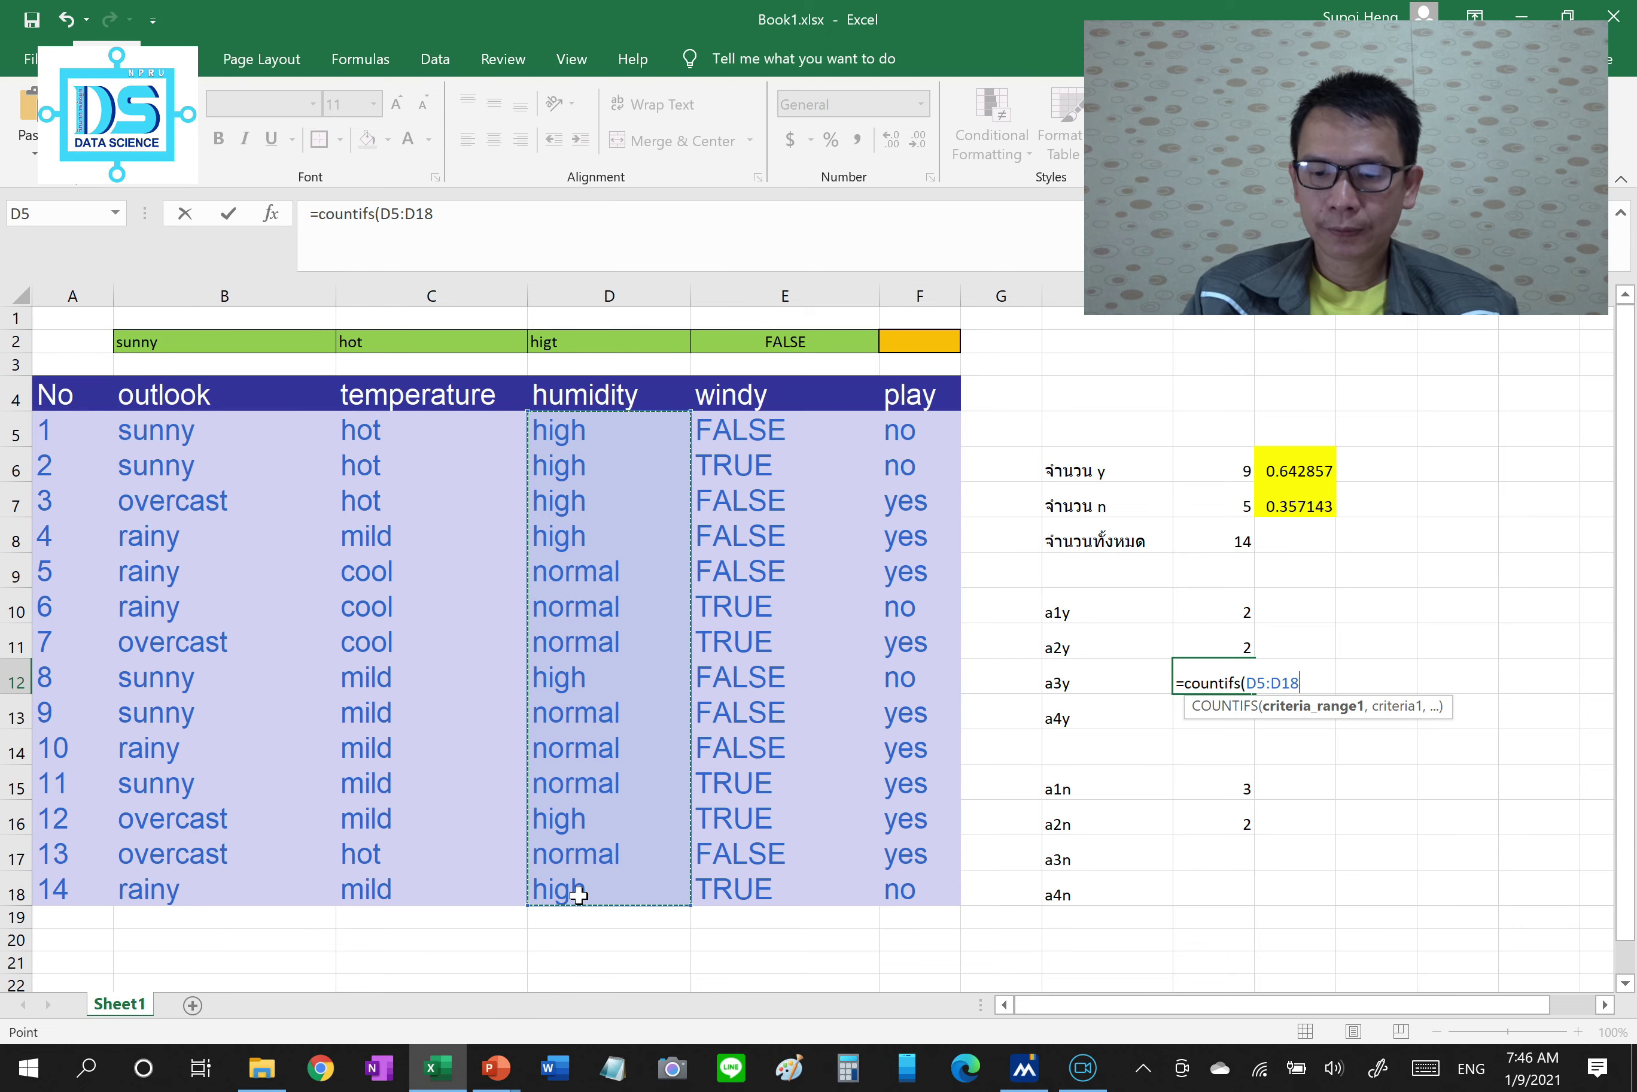
type(",")
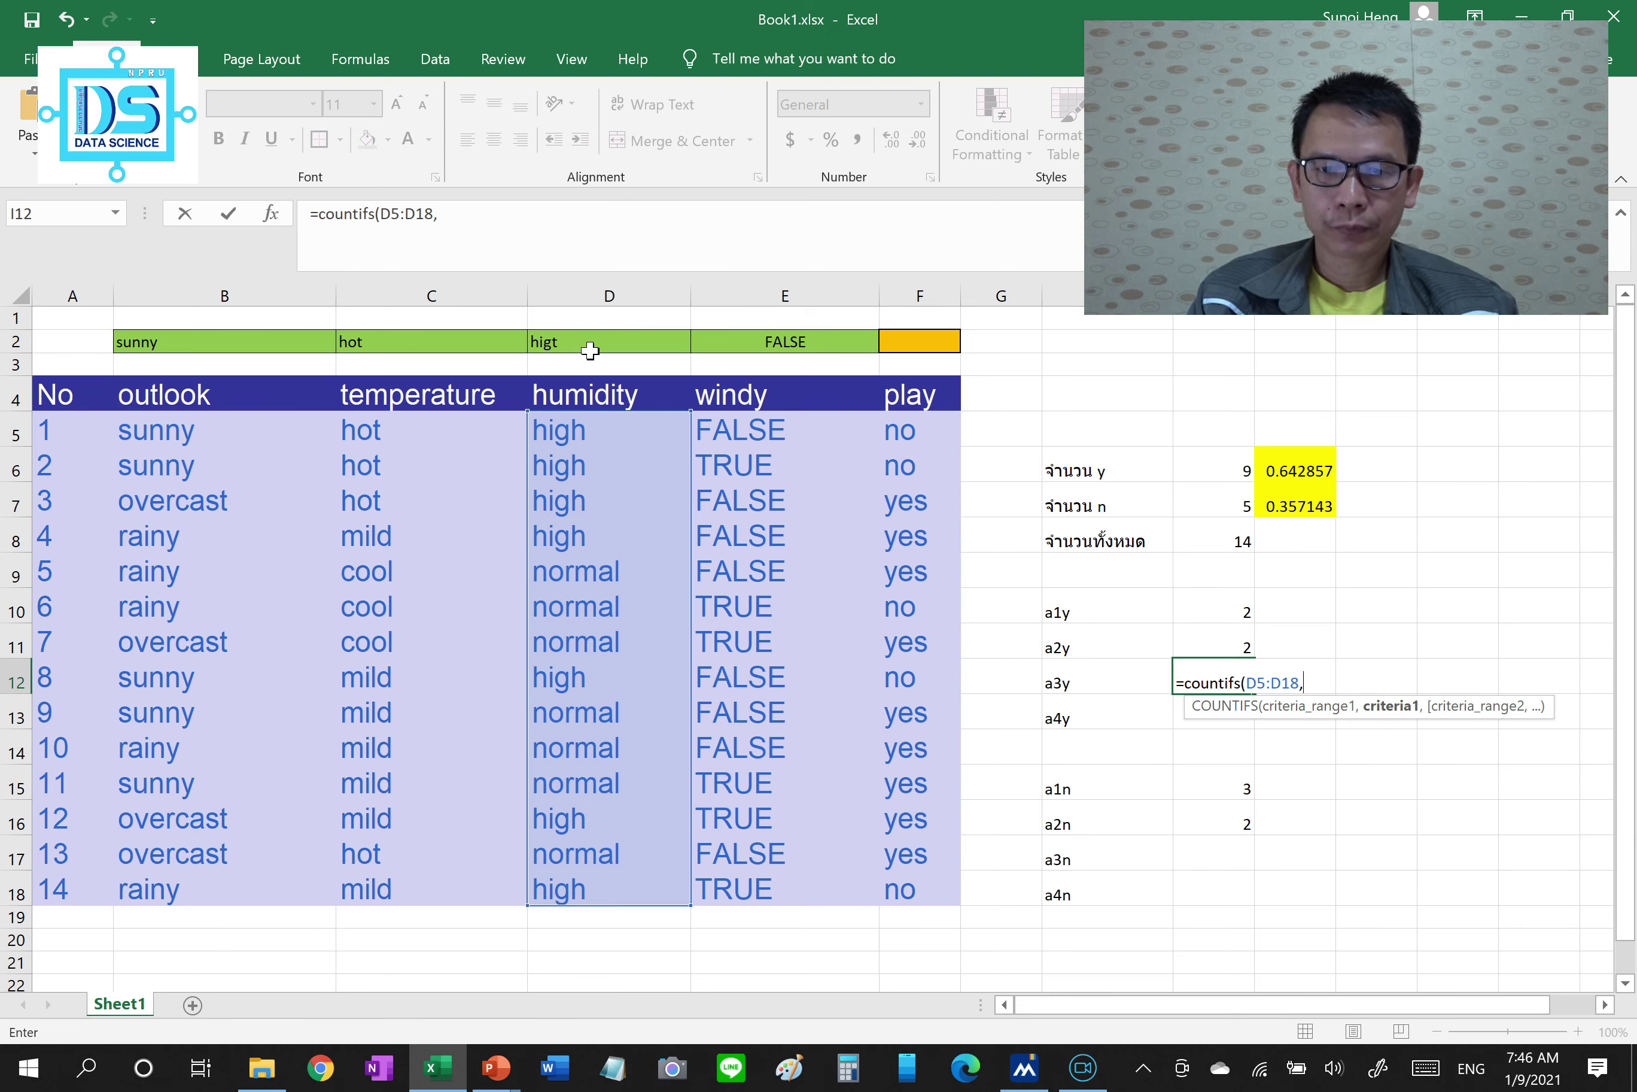
left_click(580, 340)
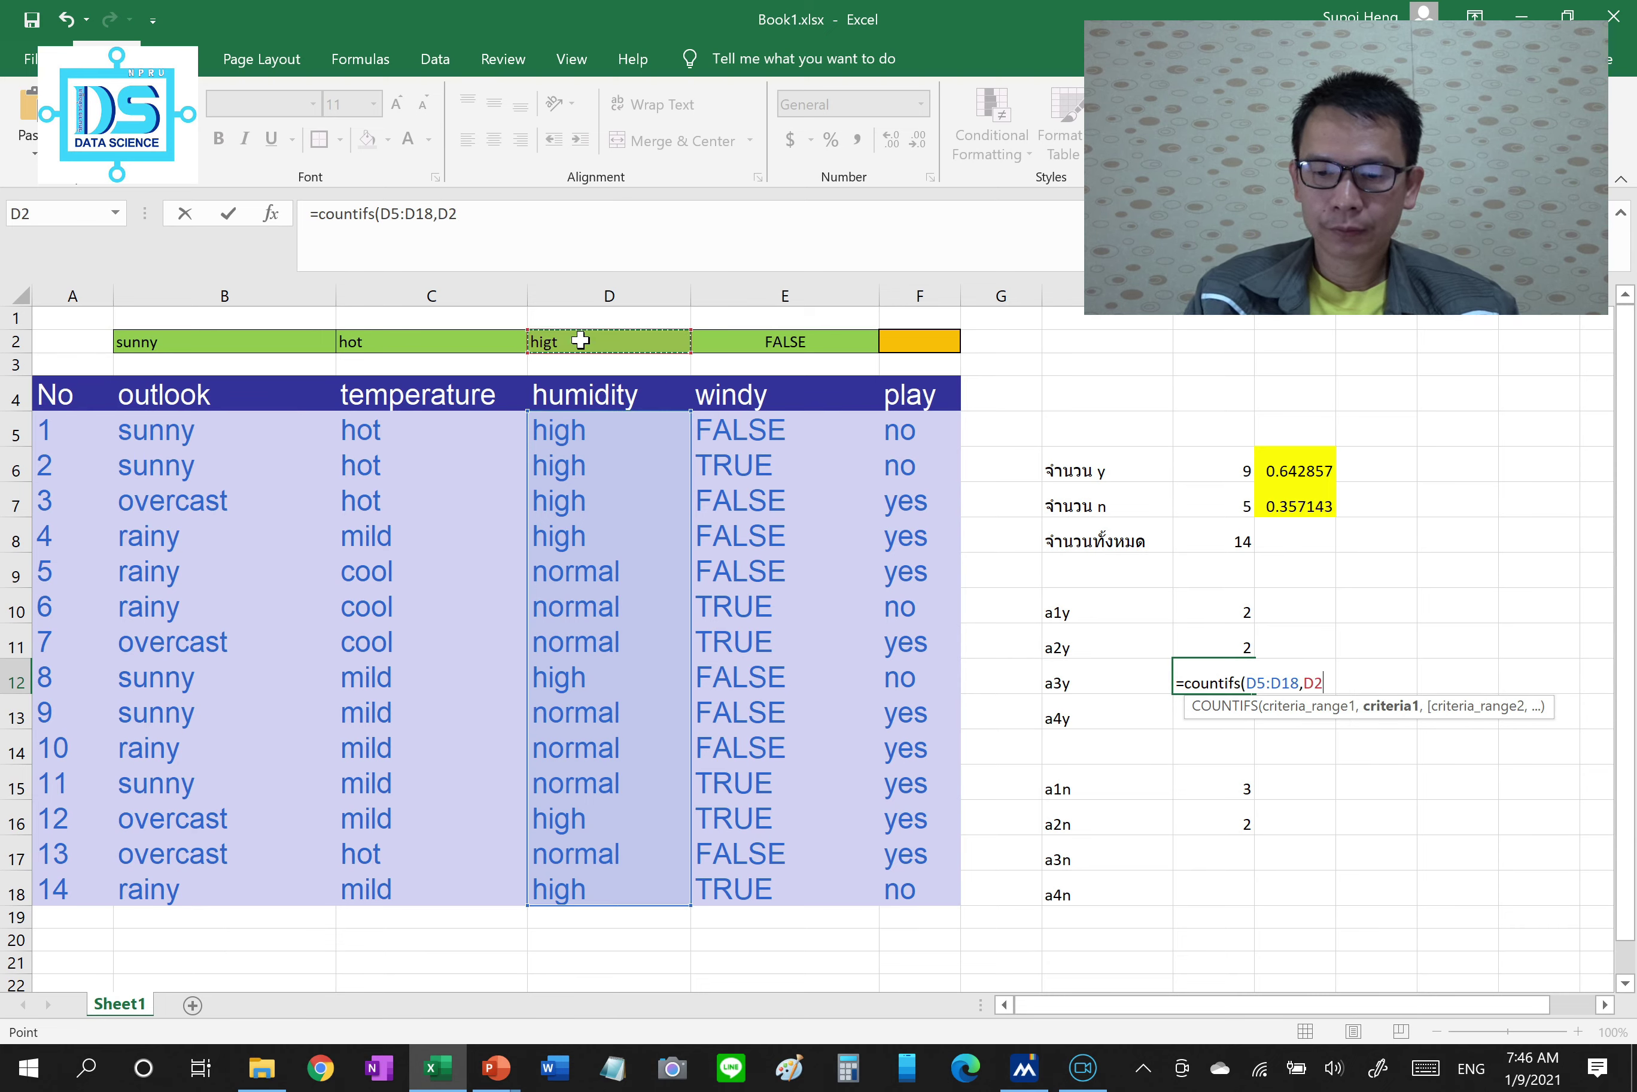
type(",")
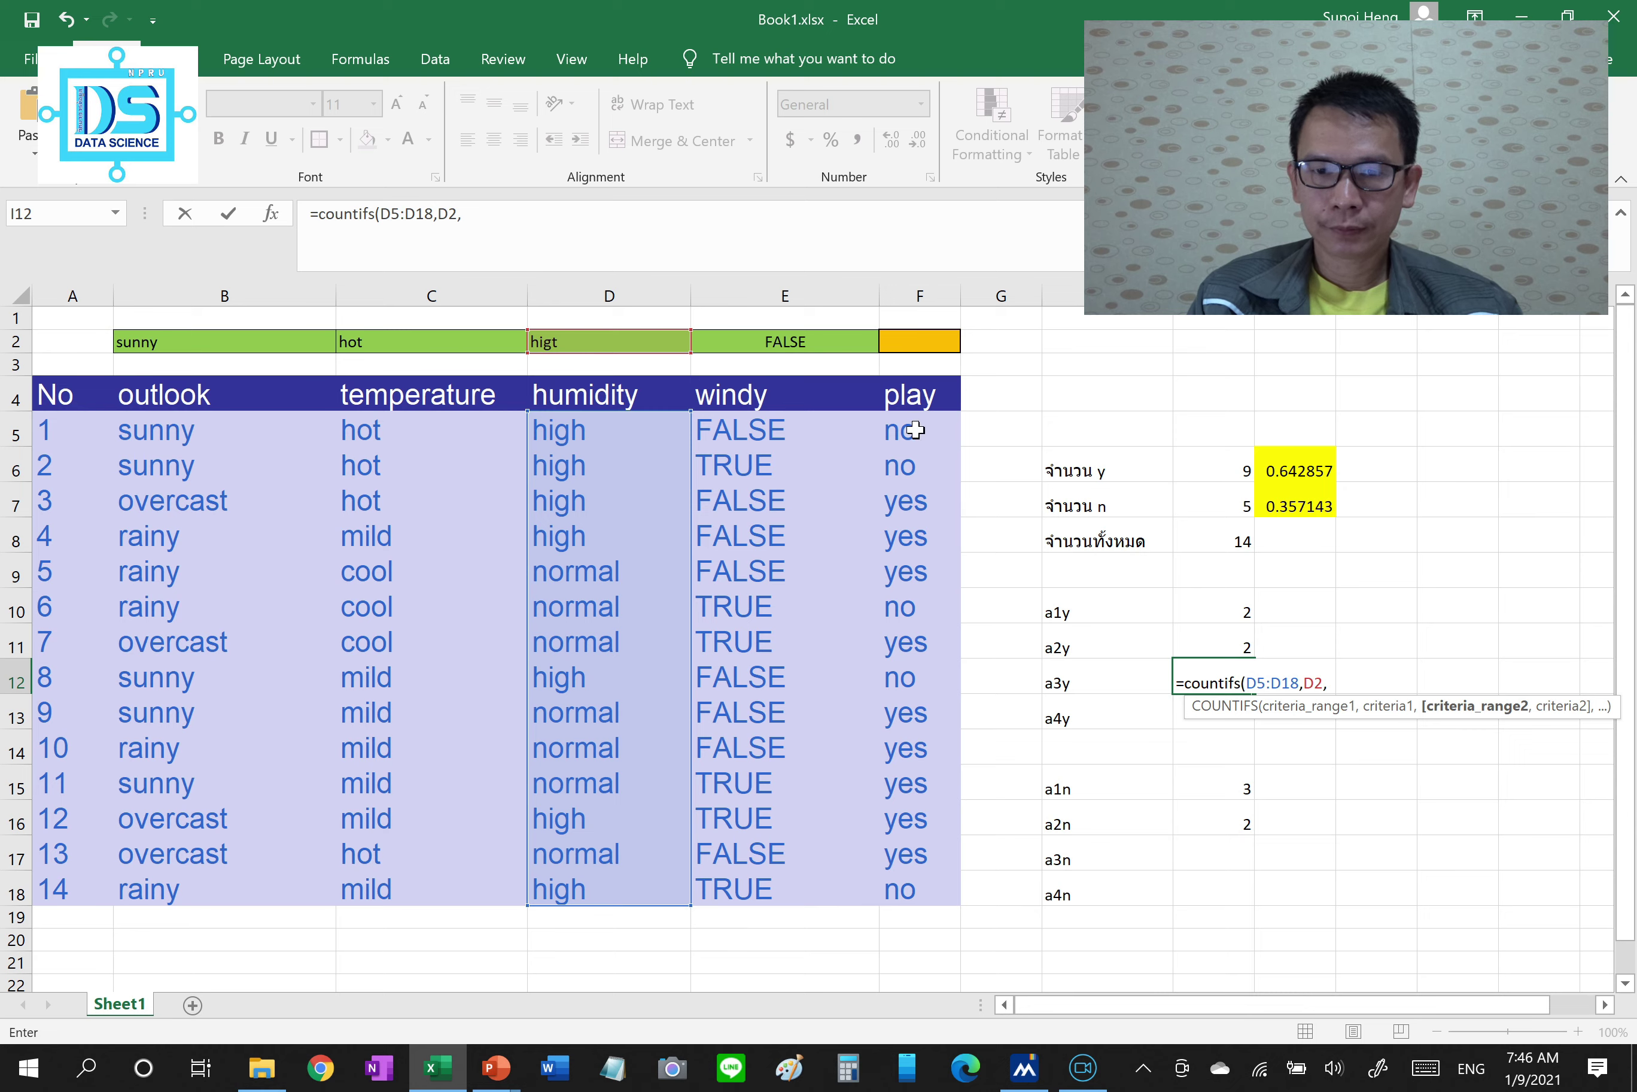
left_click(914, 445)
left_click_drag(915, 445, 914, 884)
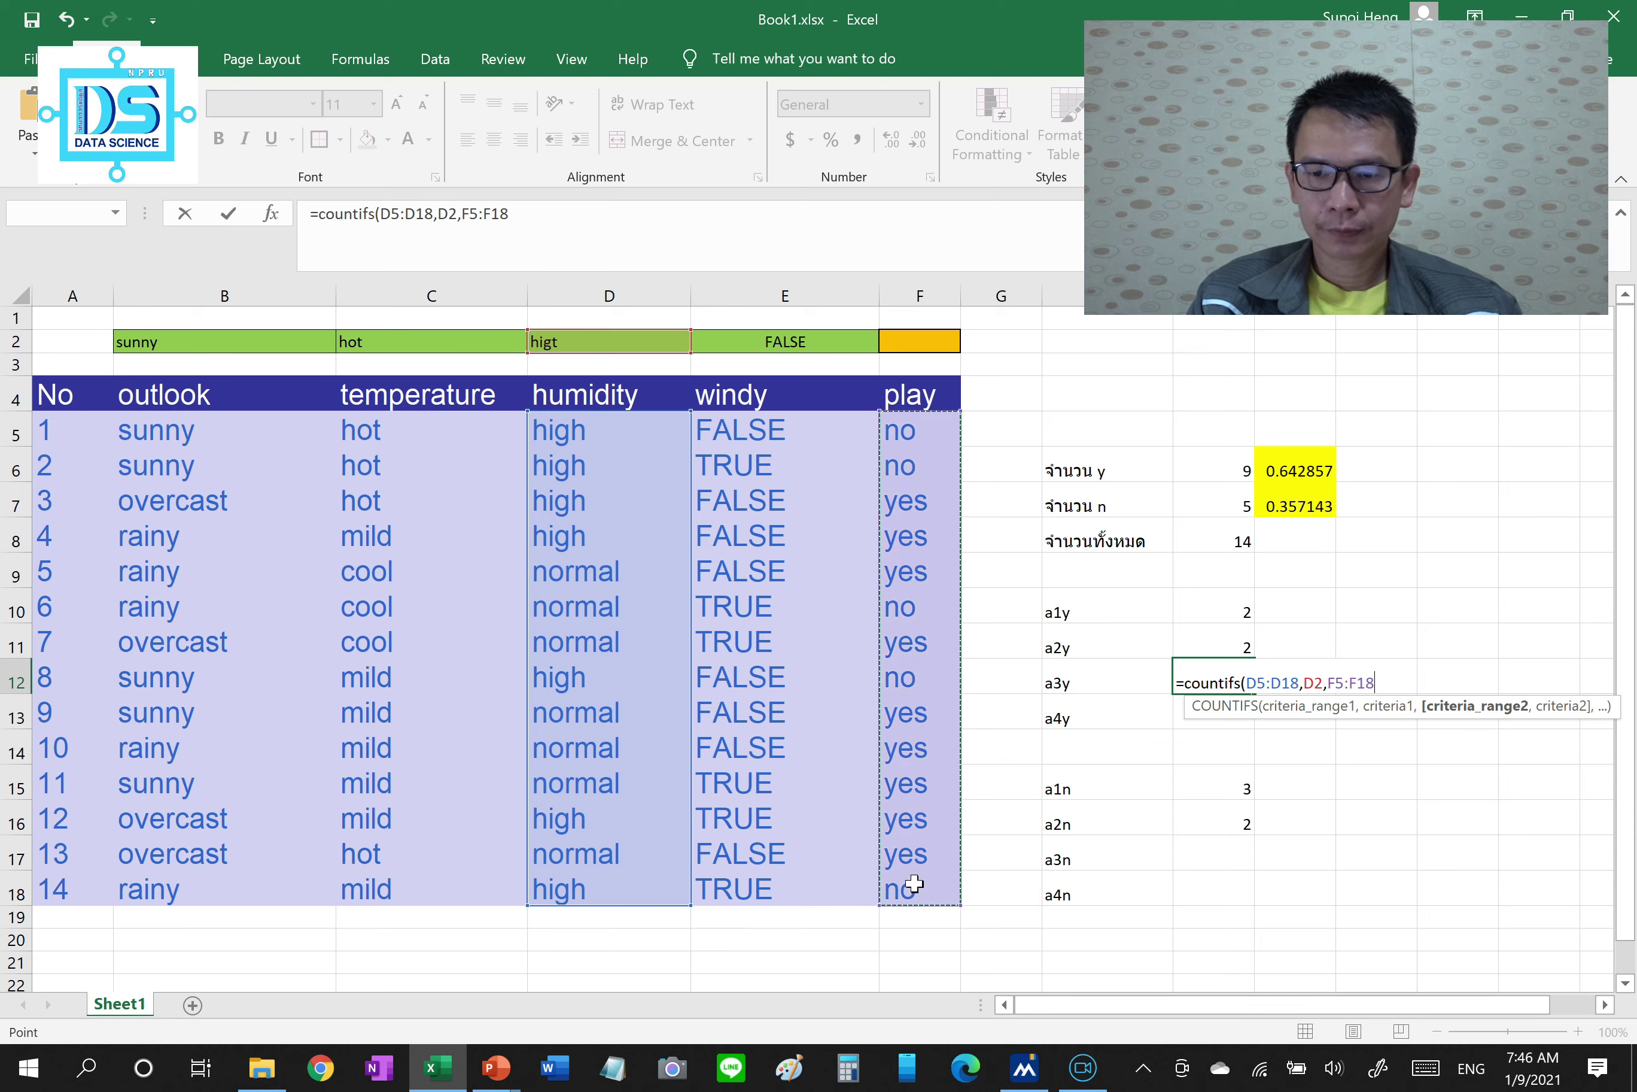
type(",\"")
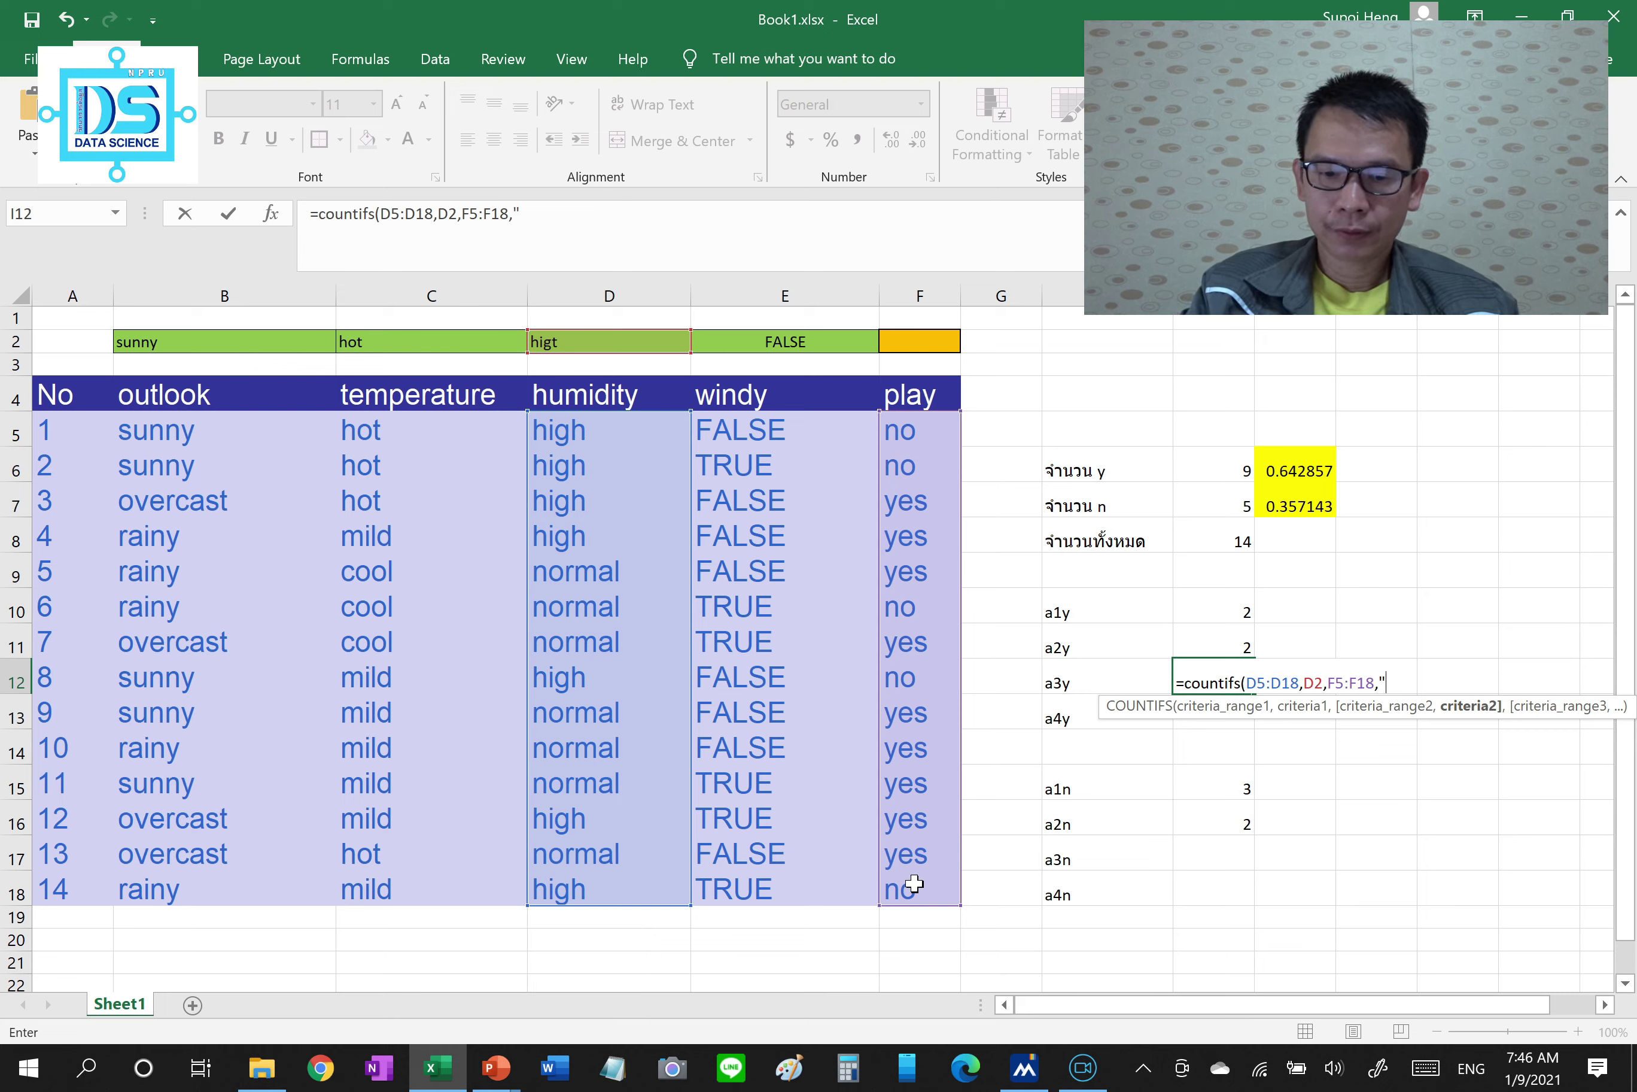
type("yes\"")
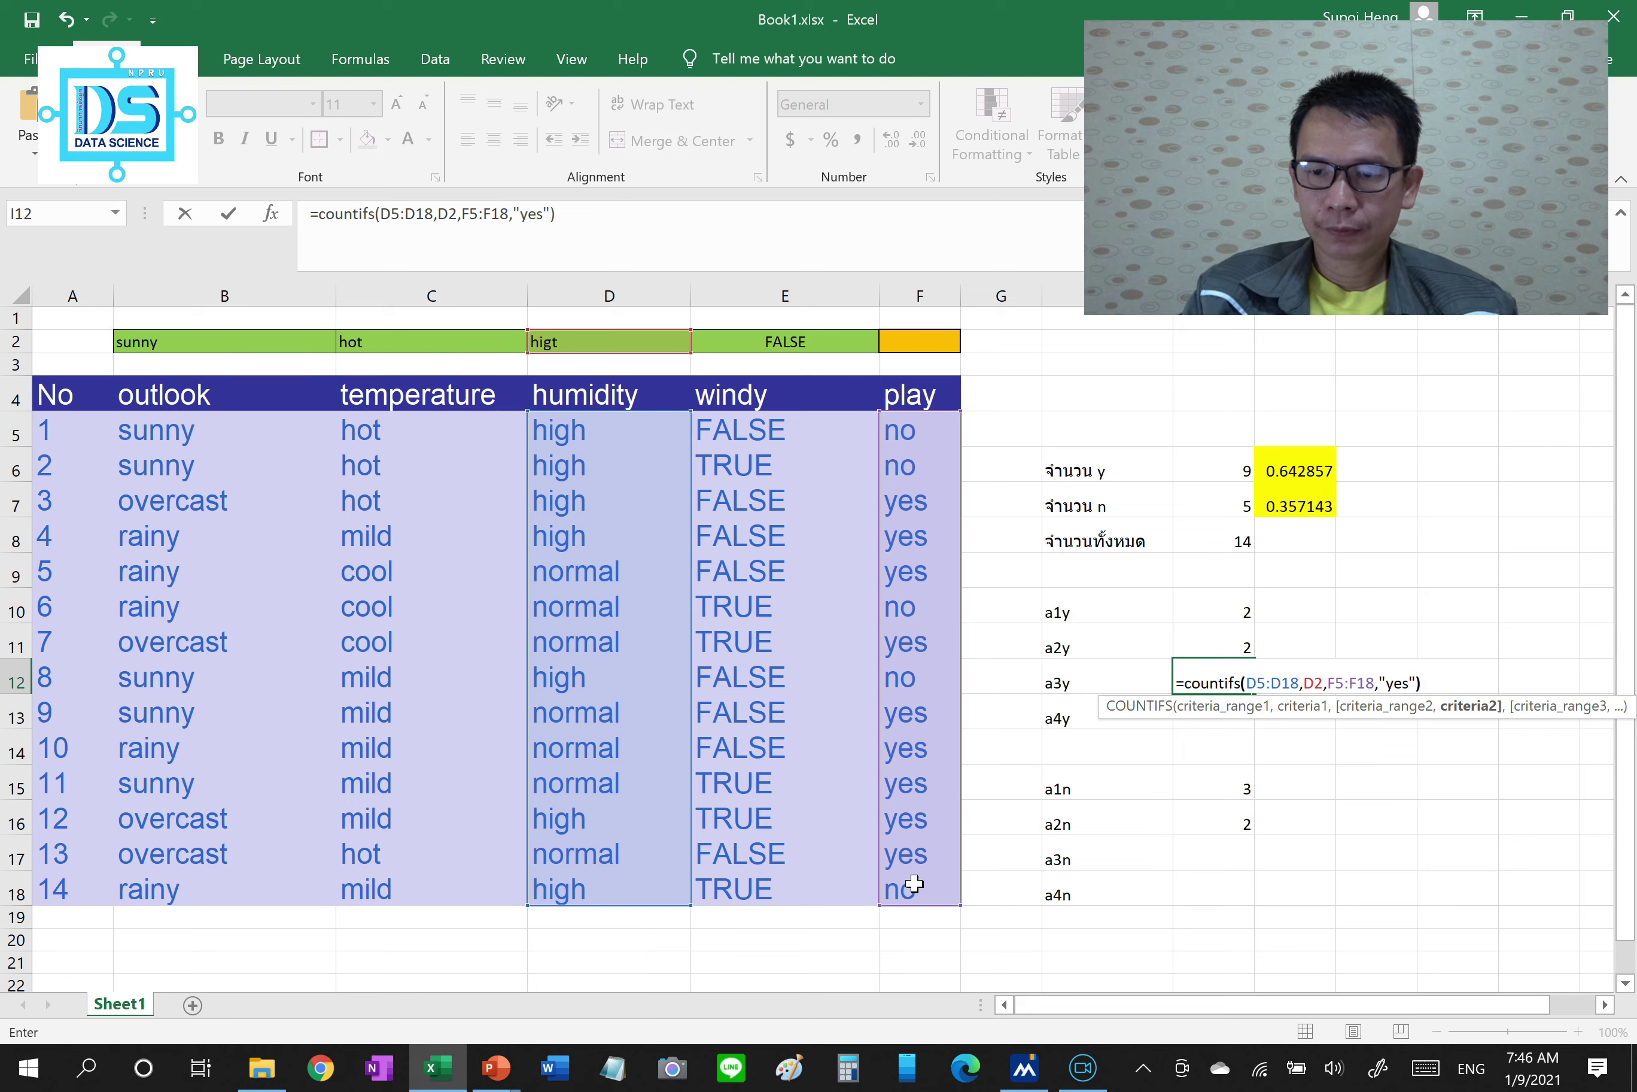
key("Return")
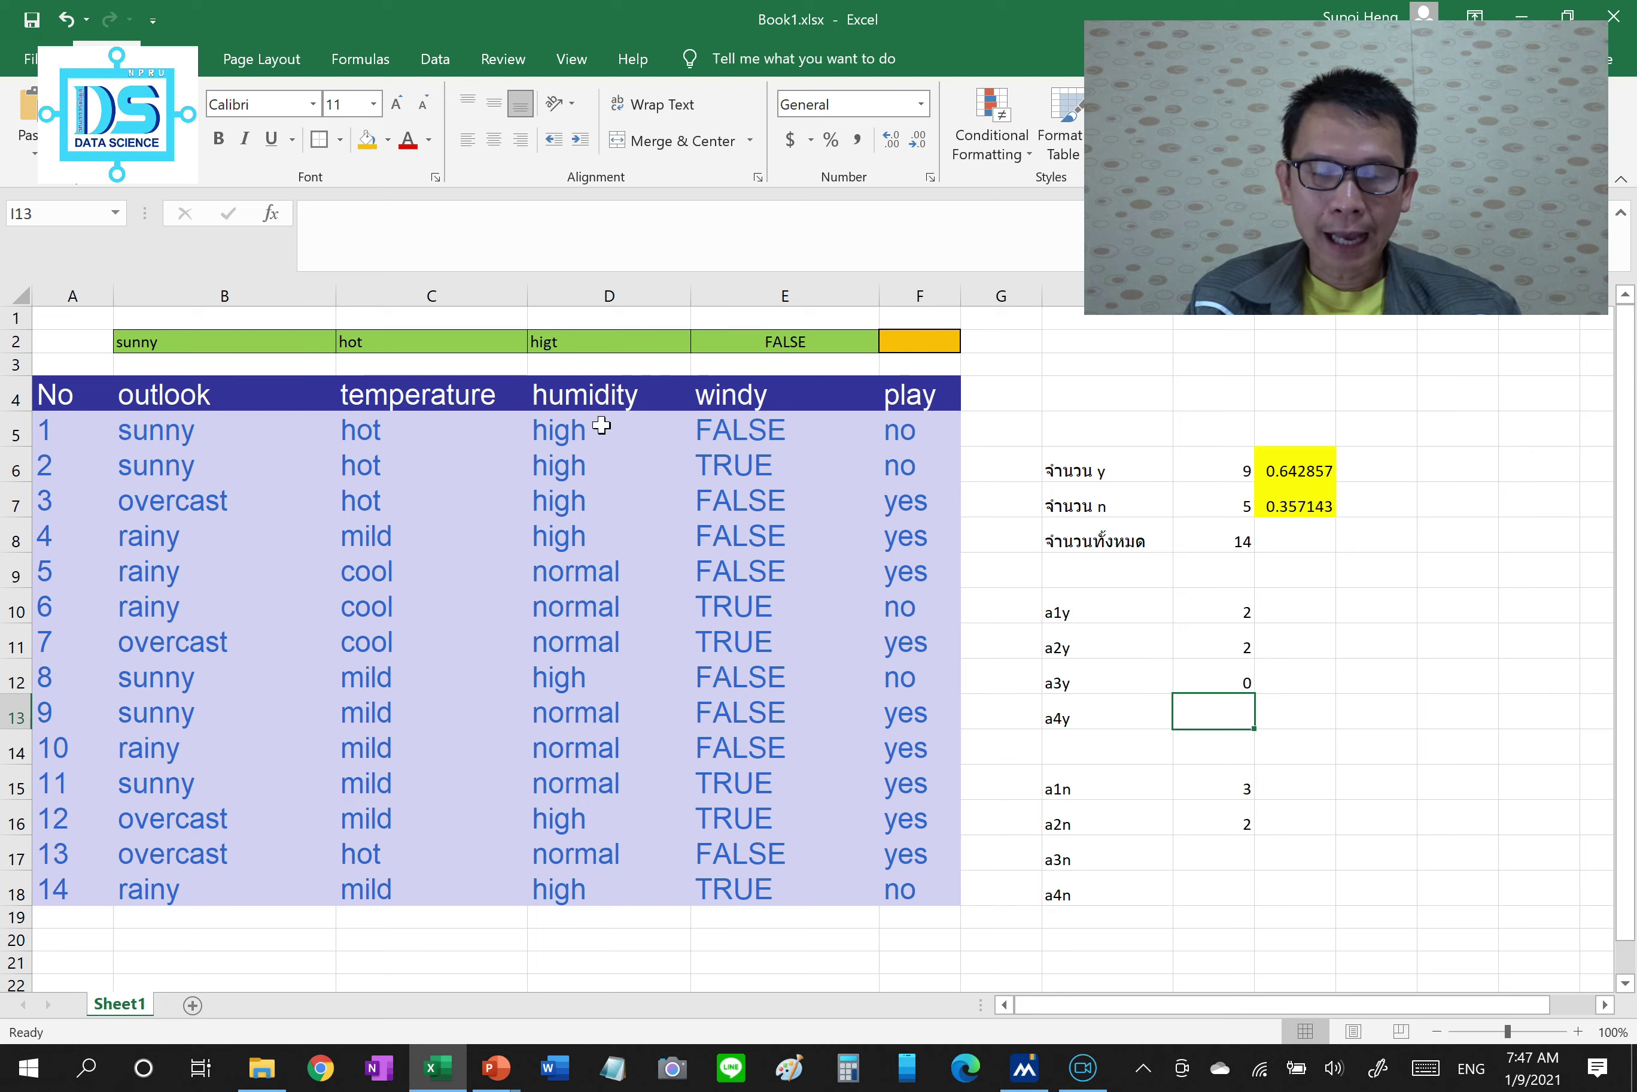
Correct the test humidity in D2 from higt to high, so a3y shows 3
left_click(591, 336)
double_click(590, 336)
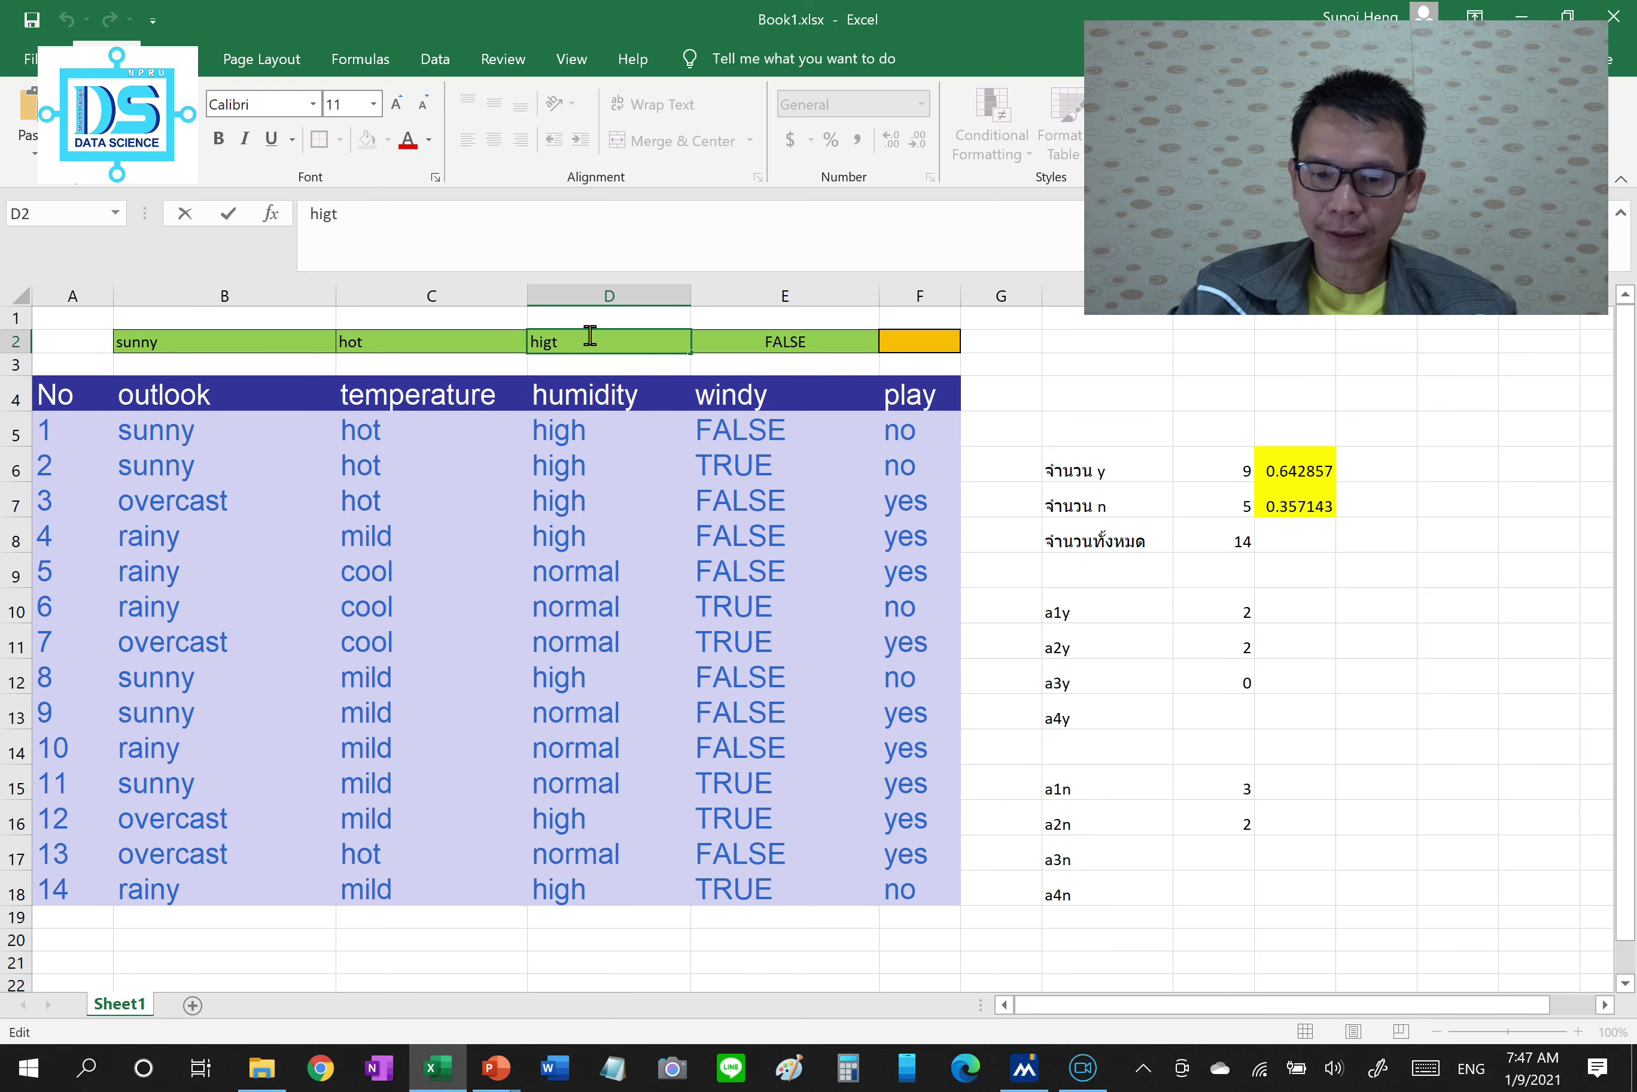
key("BackSpace")
type("h")
key("Return")
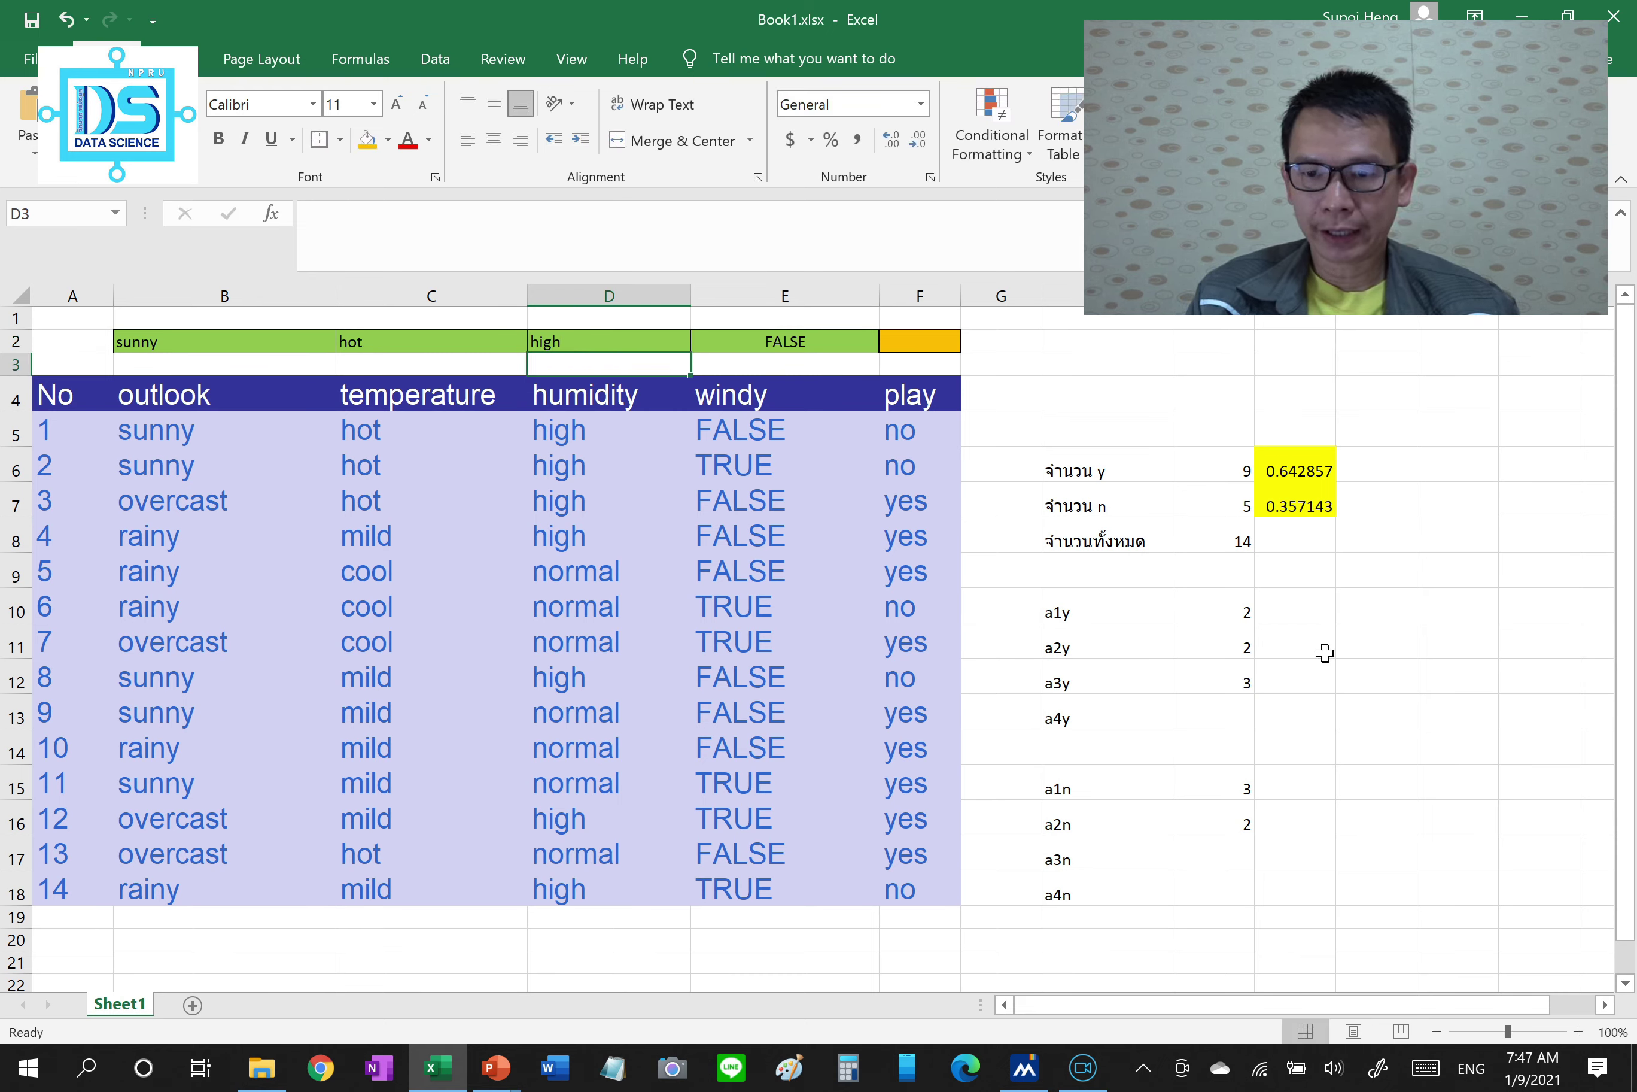
Reuse the a3y formula in I17 with "no" as the play criterion, giving 4
left_click(1225, 678)
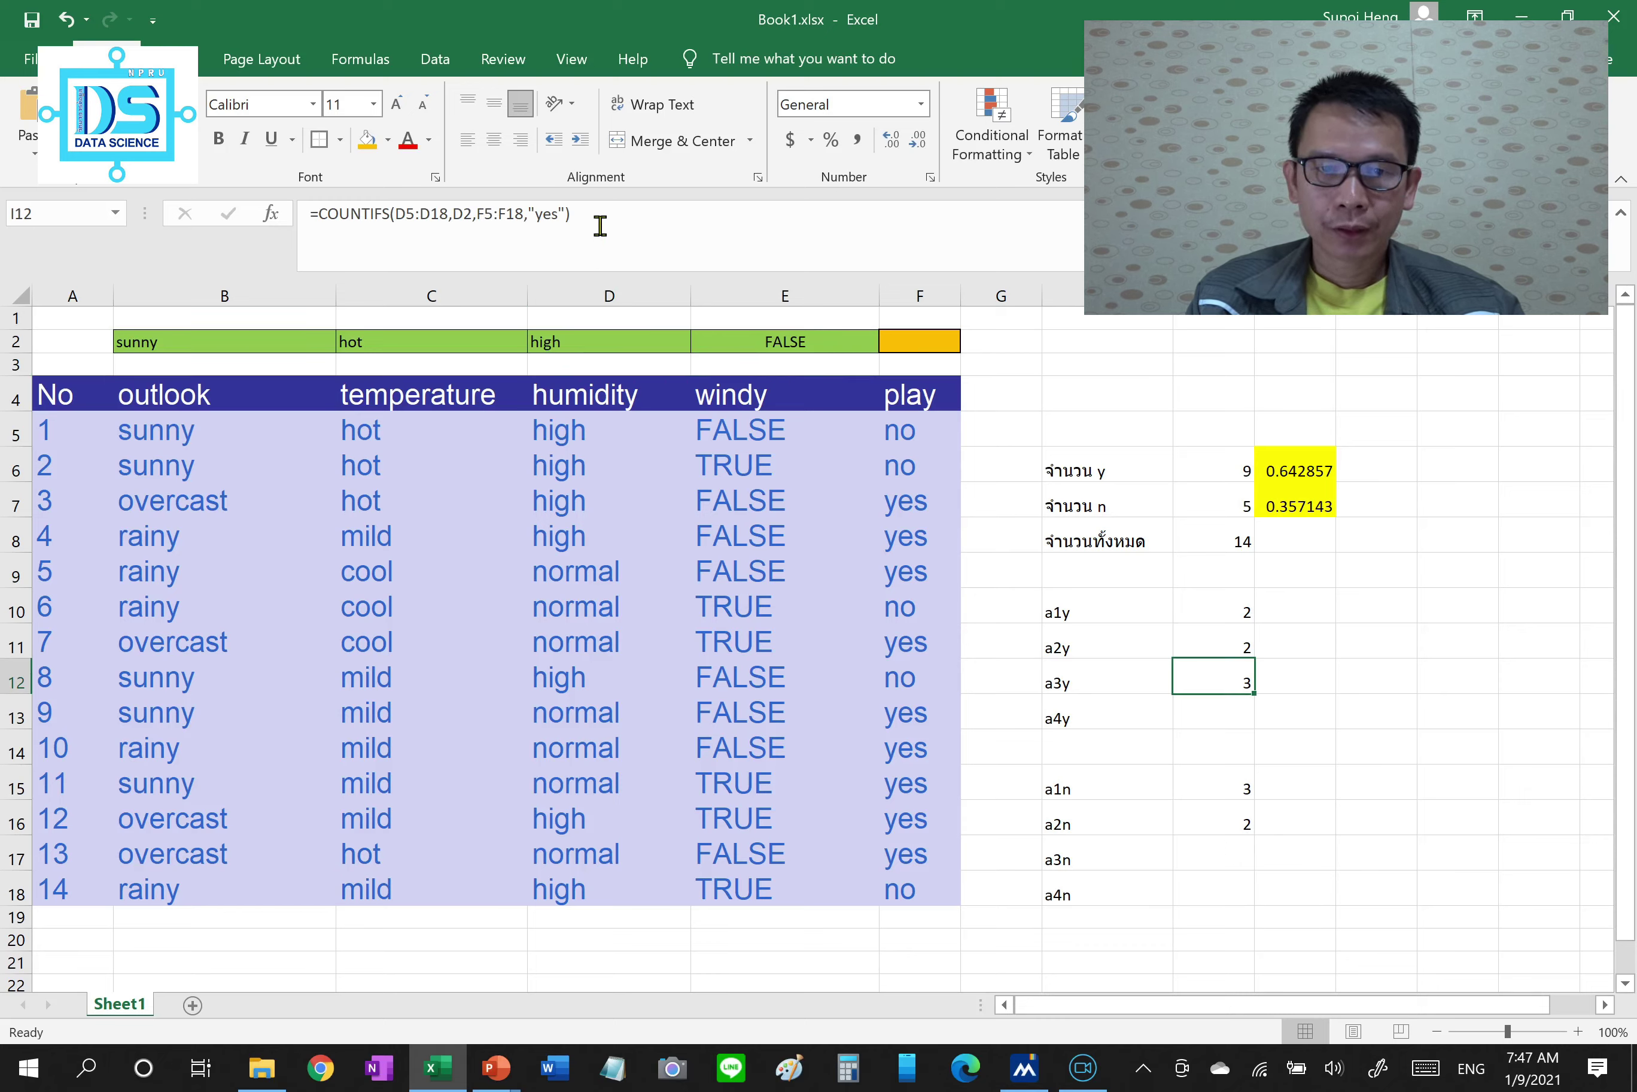
left_click_drag(599, 225, 279, 214)
key("ctrl+c")
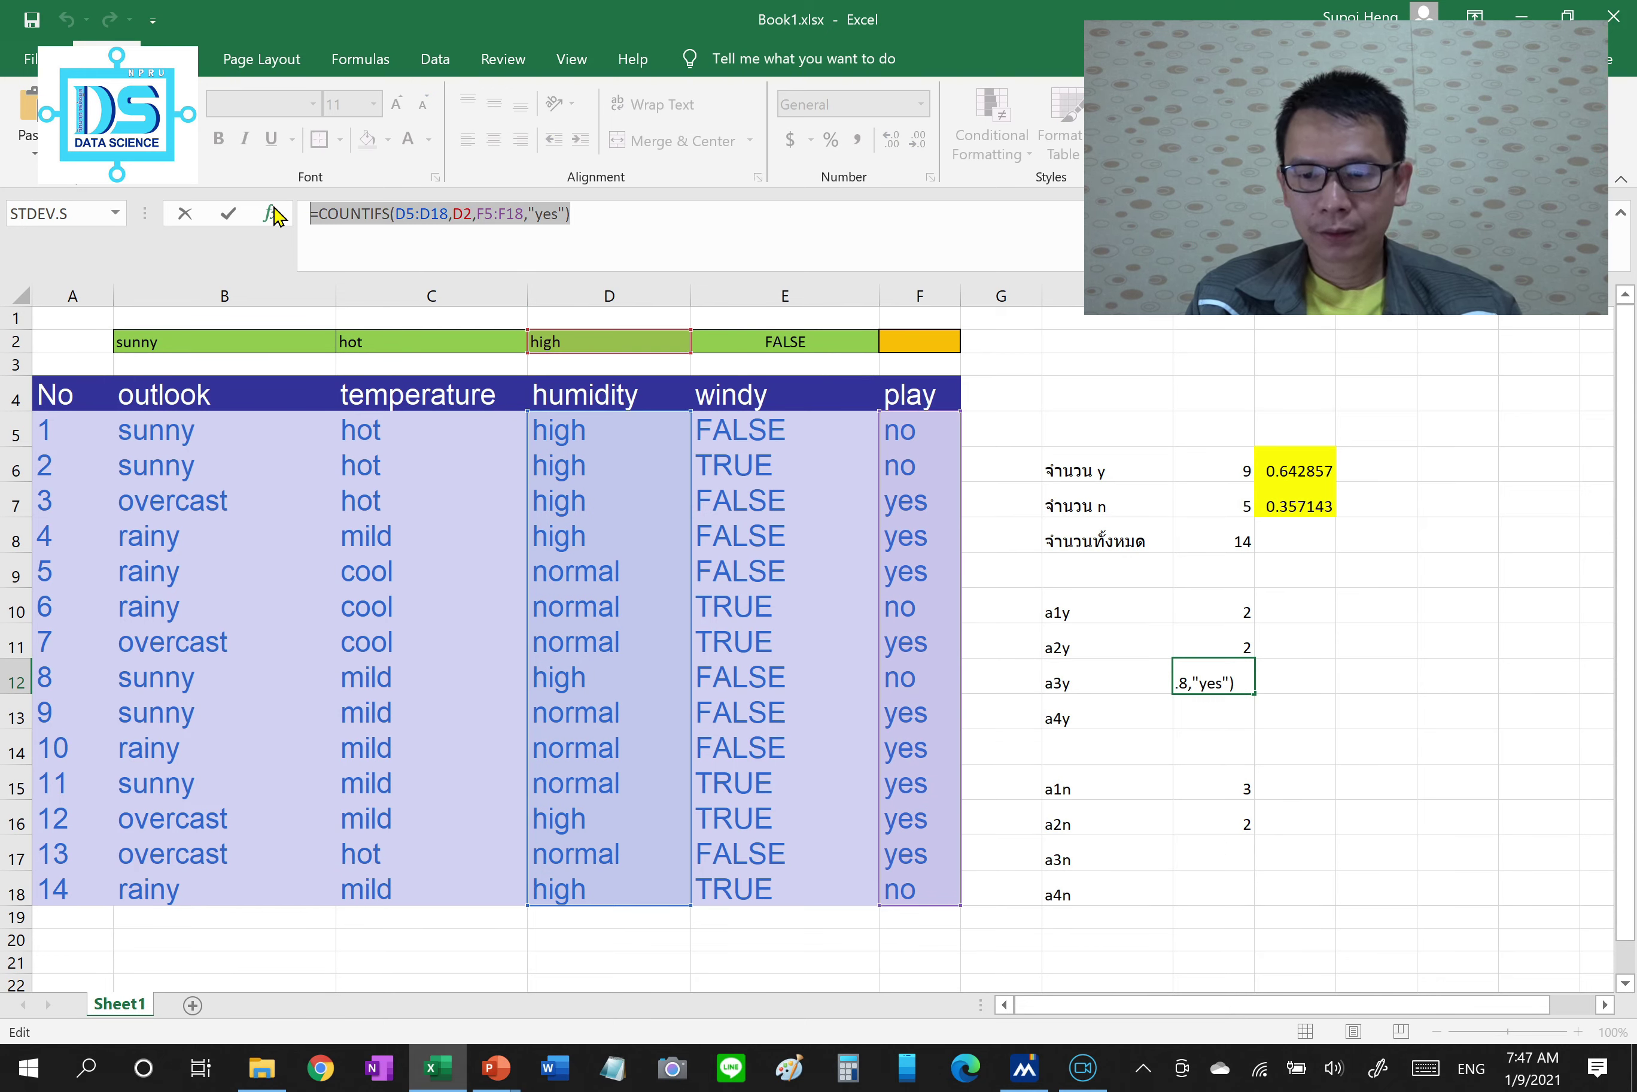
key("Return")
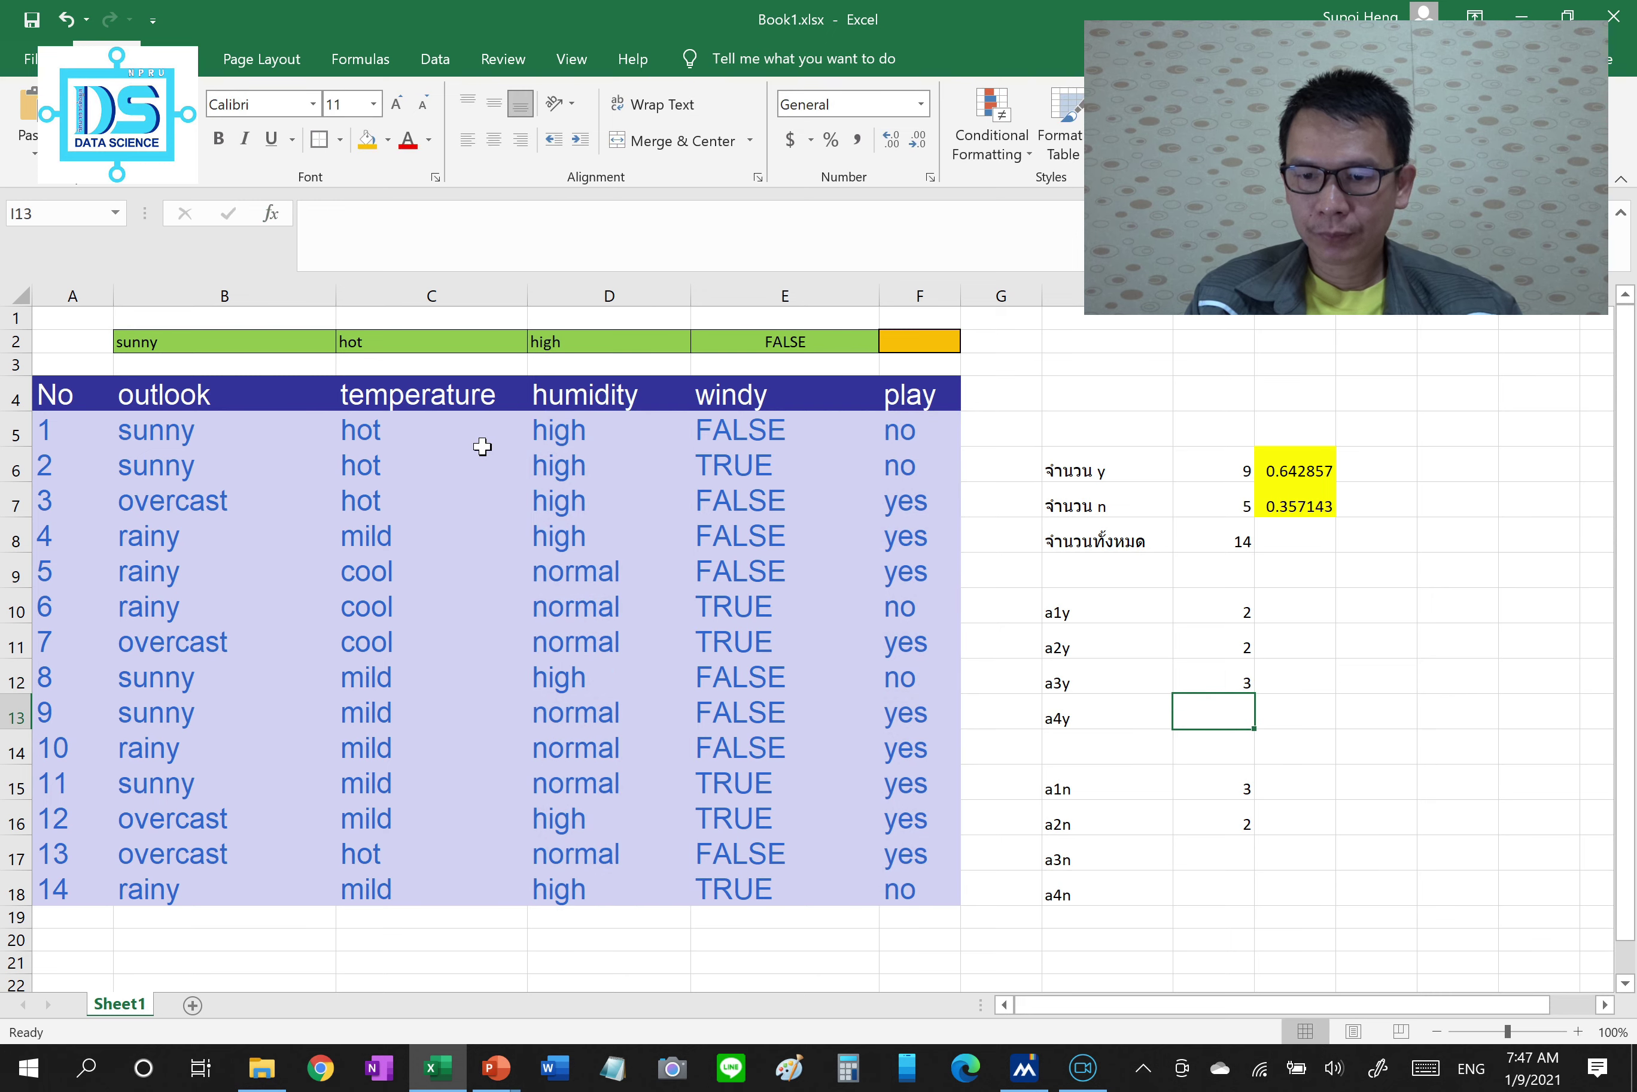
left_click(1221, 851)
double_click(1221, 851)
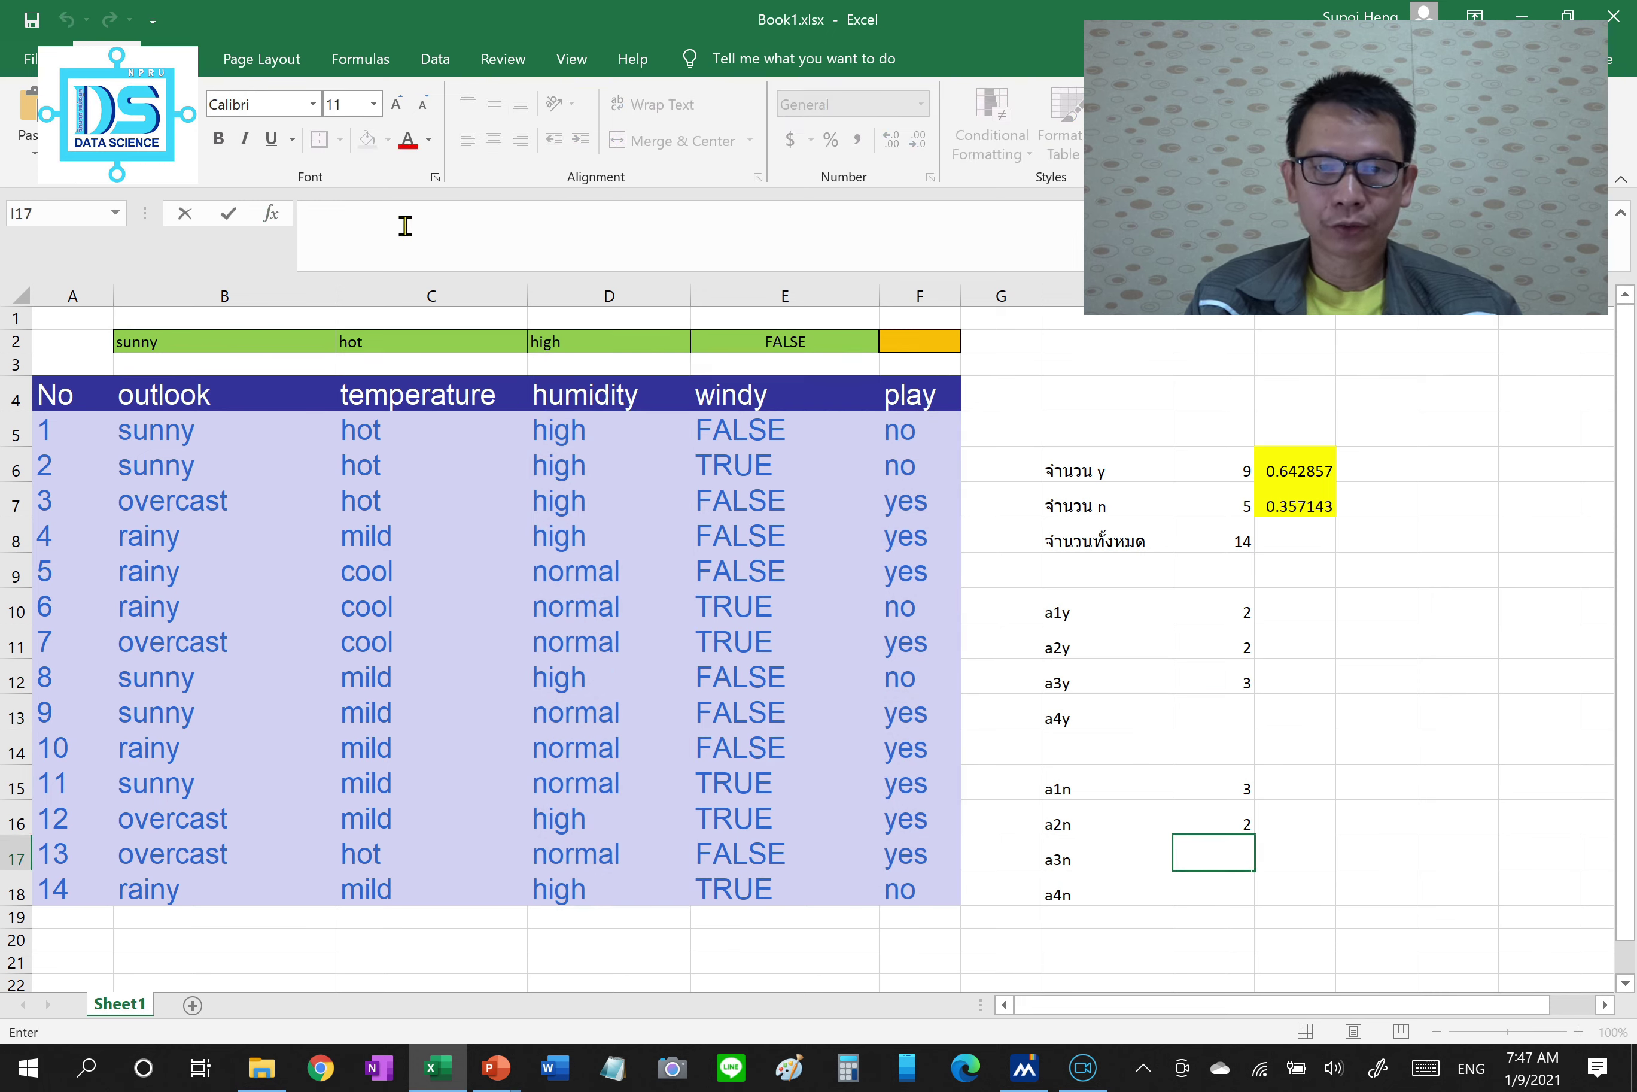
key("ctrl+v")
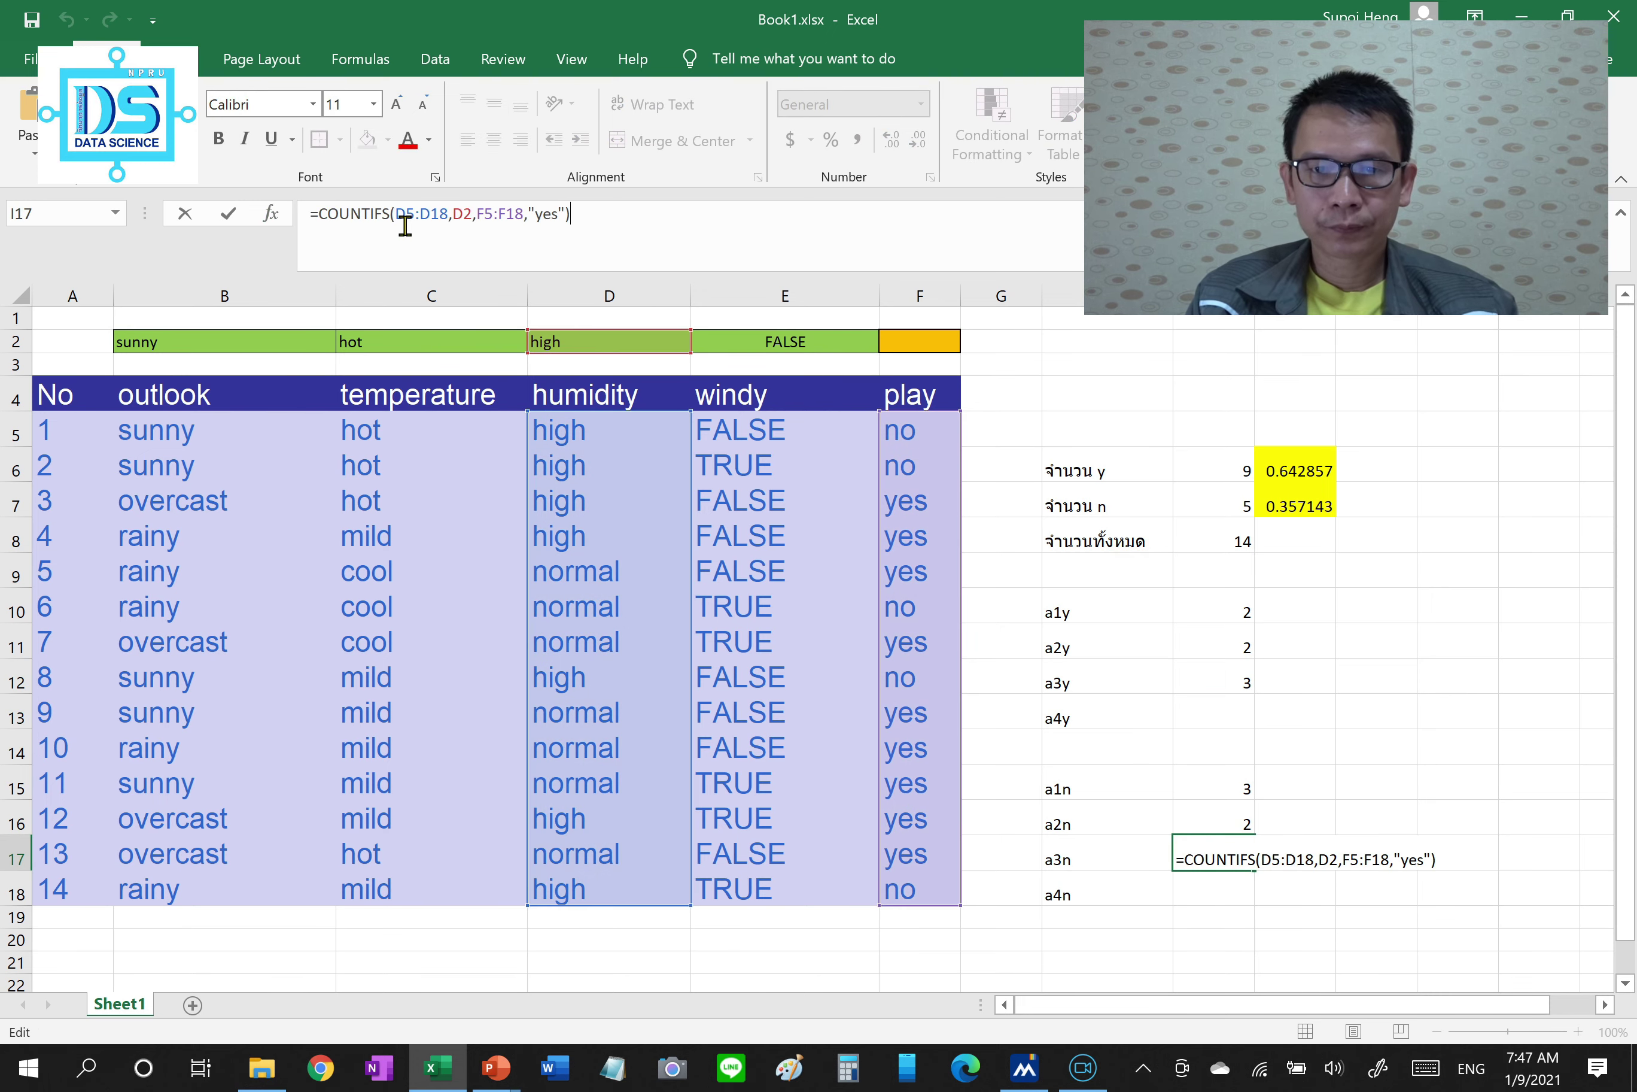
left_click(560, 208)
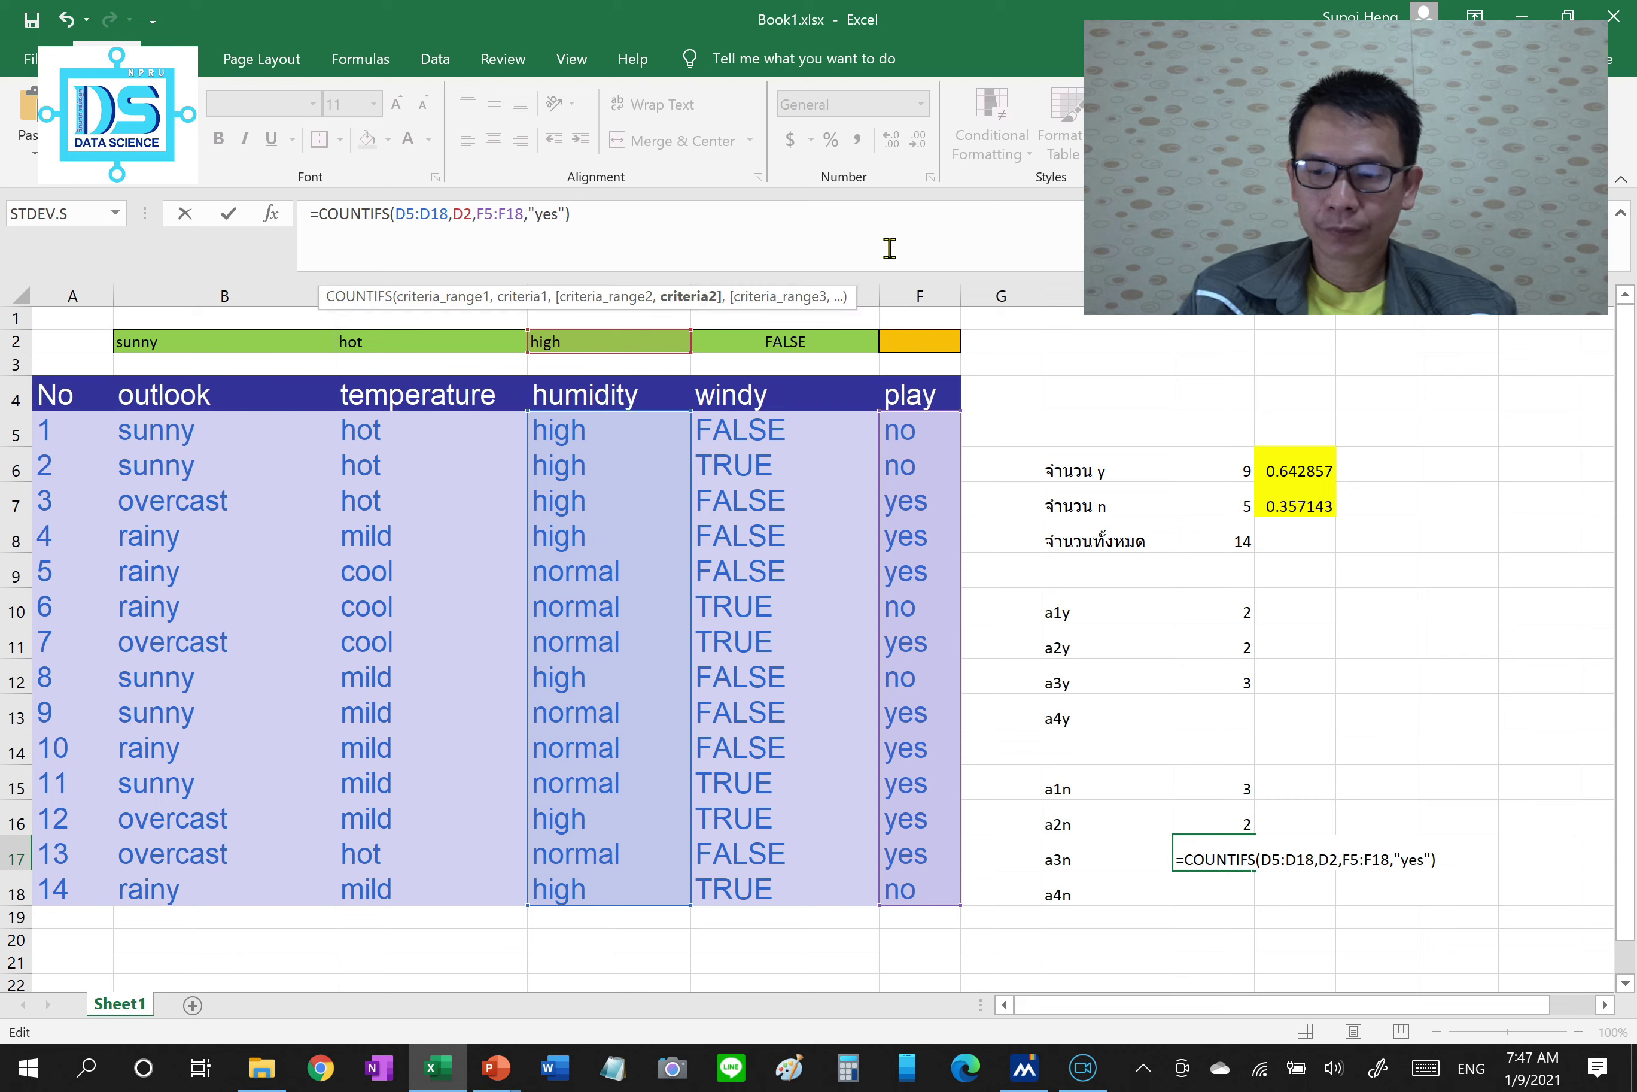
key("BackSpace")
key("BackSpace")
type("no")
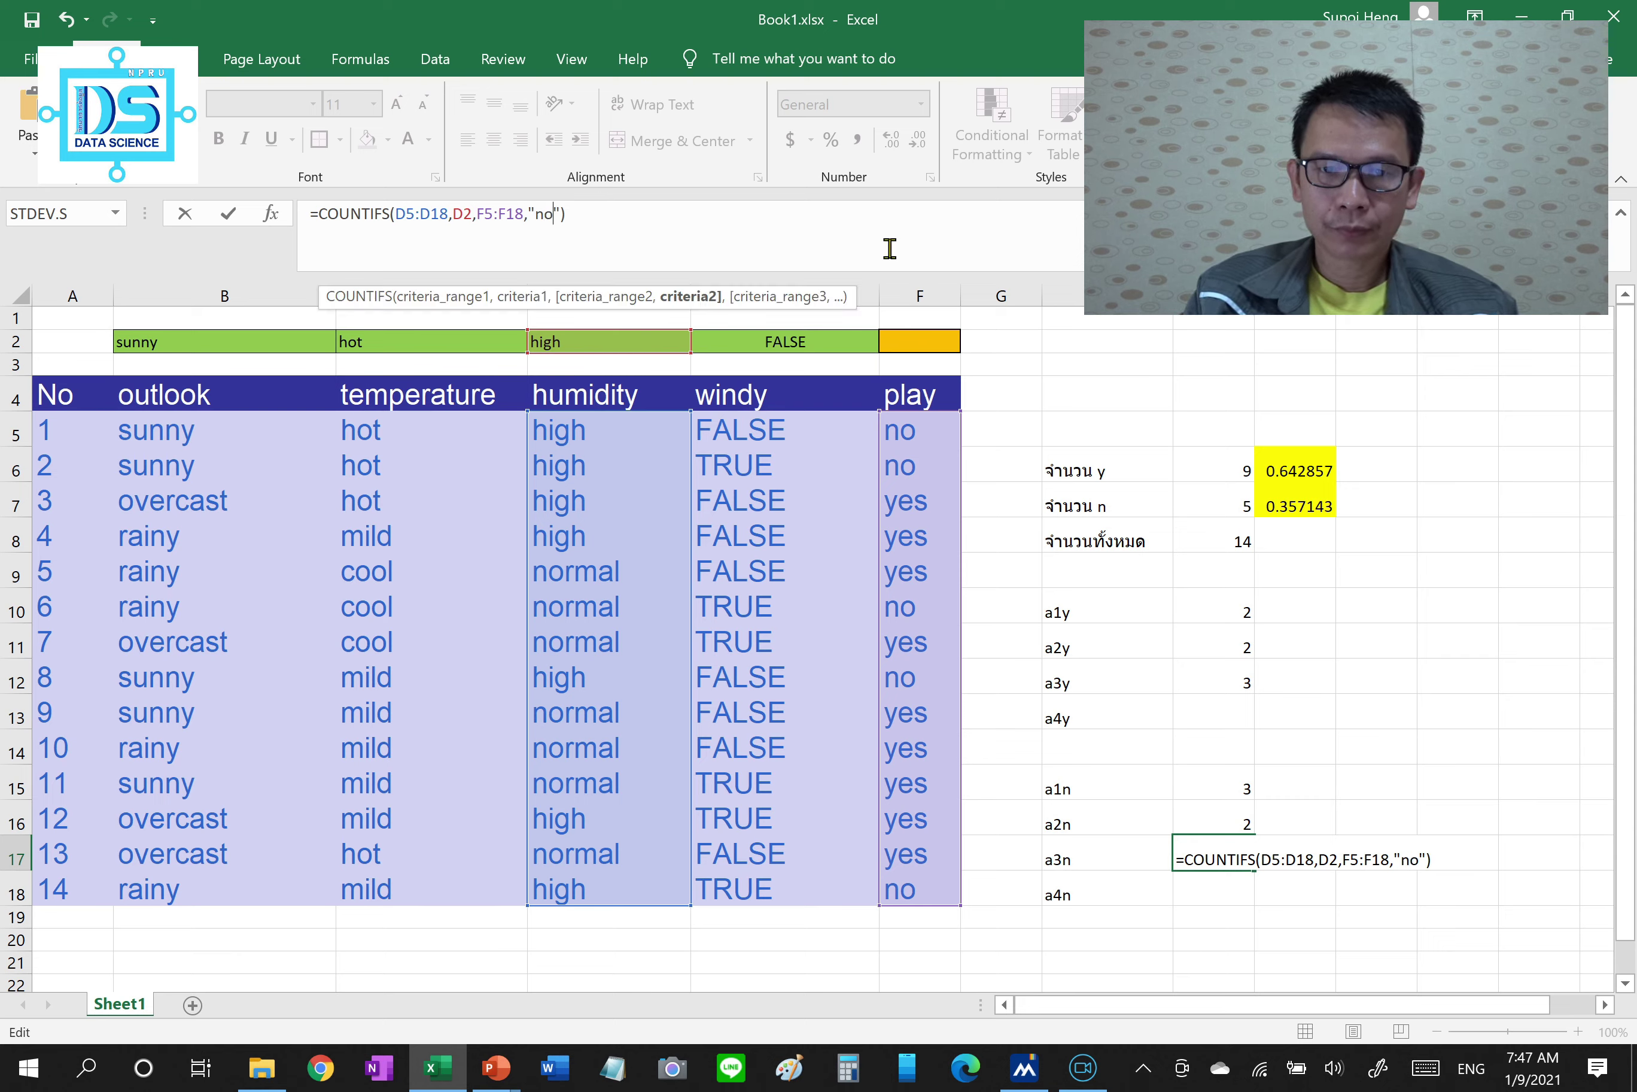
key("Return")
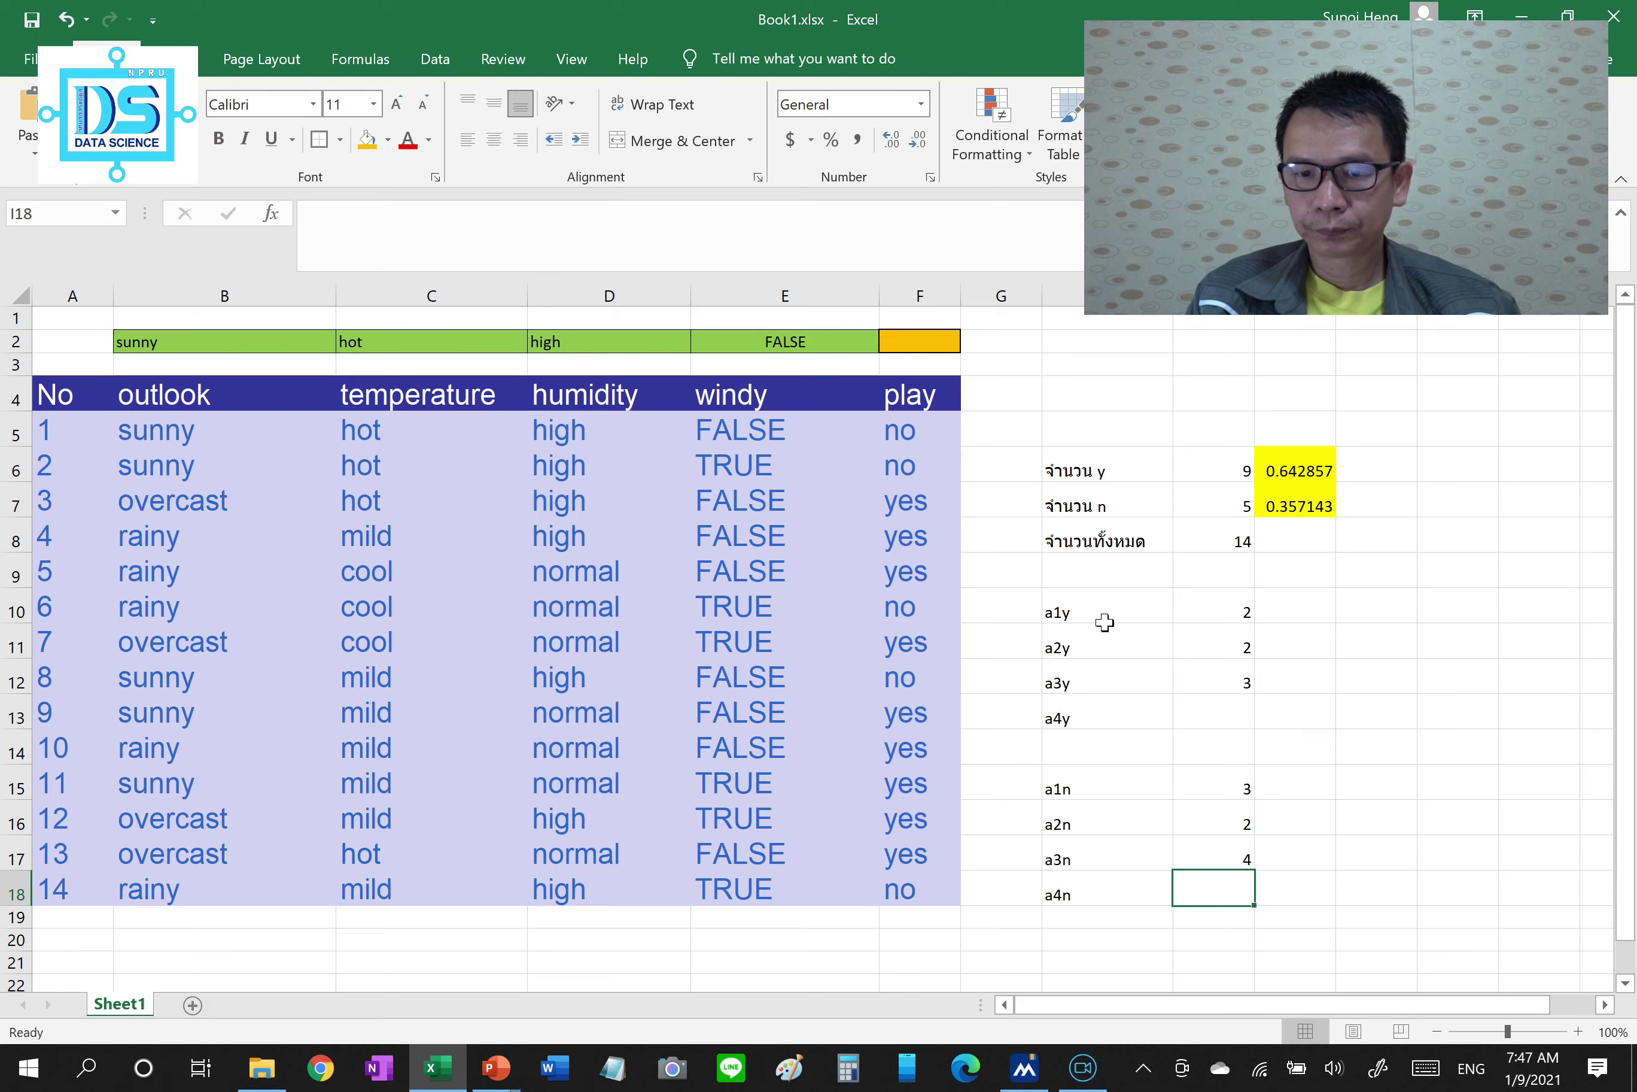
Enter =COUNTIFS(E5:E18,E2,F5:F18,"yes") in I13 so a4y shows 6
left_click(1235, 713)
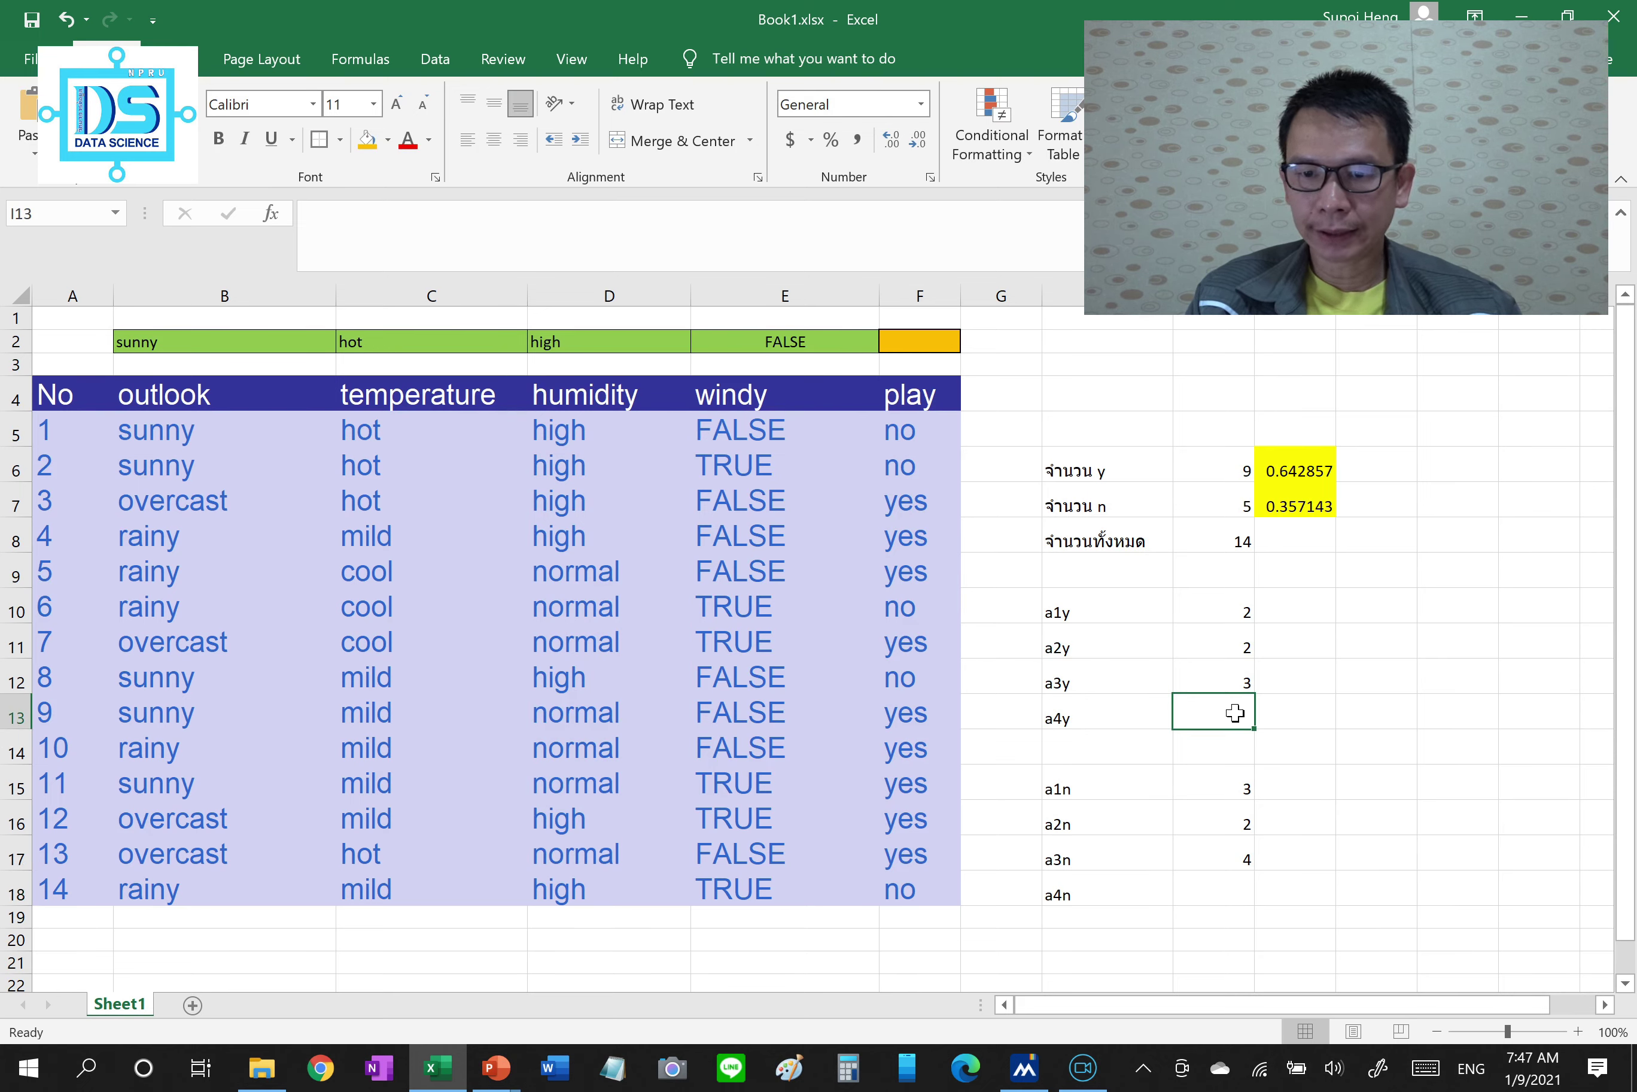
type("=")
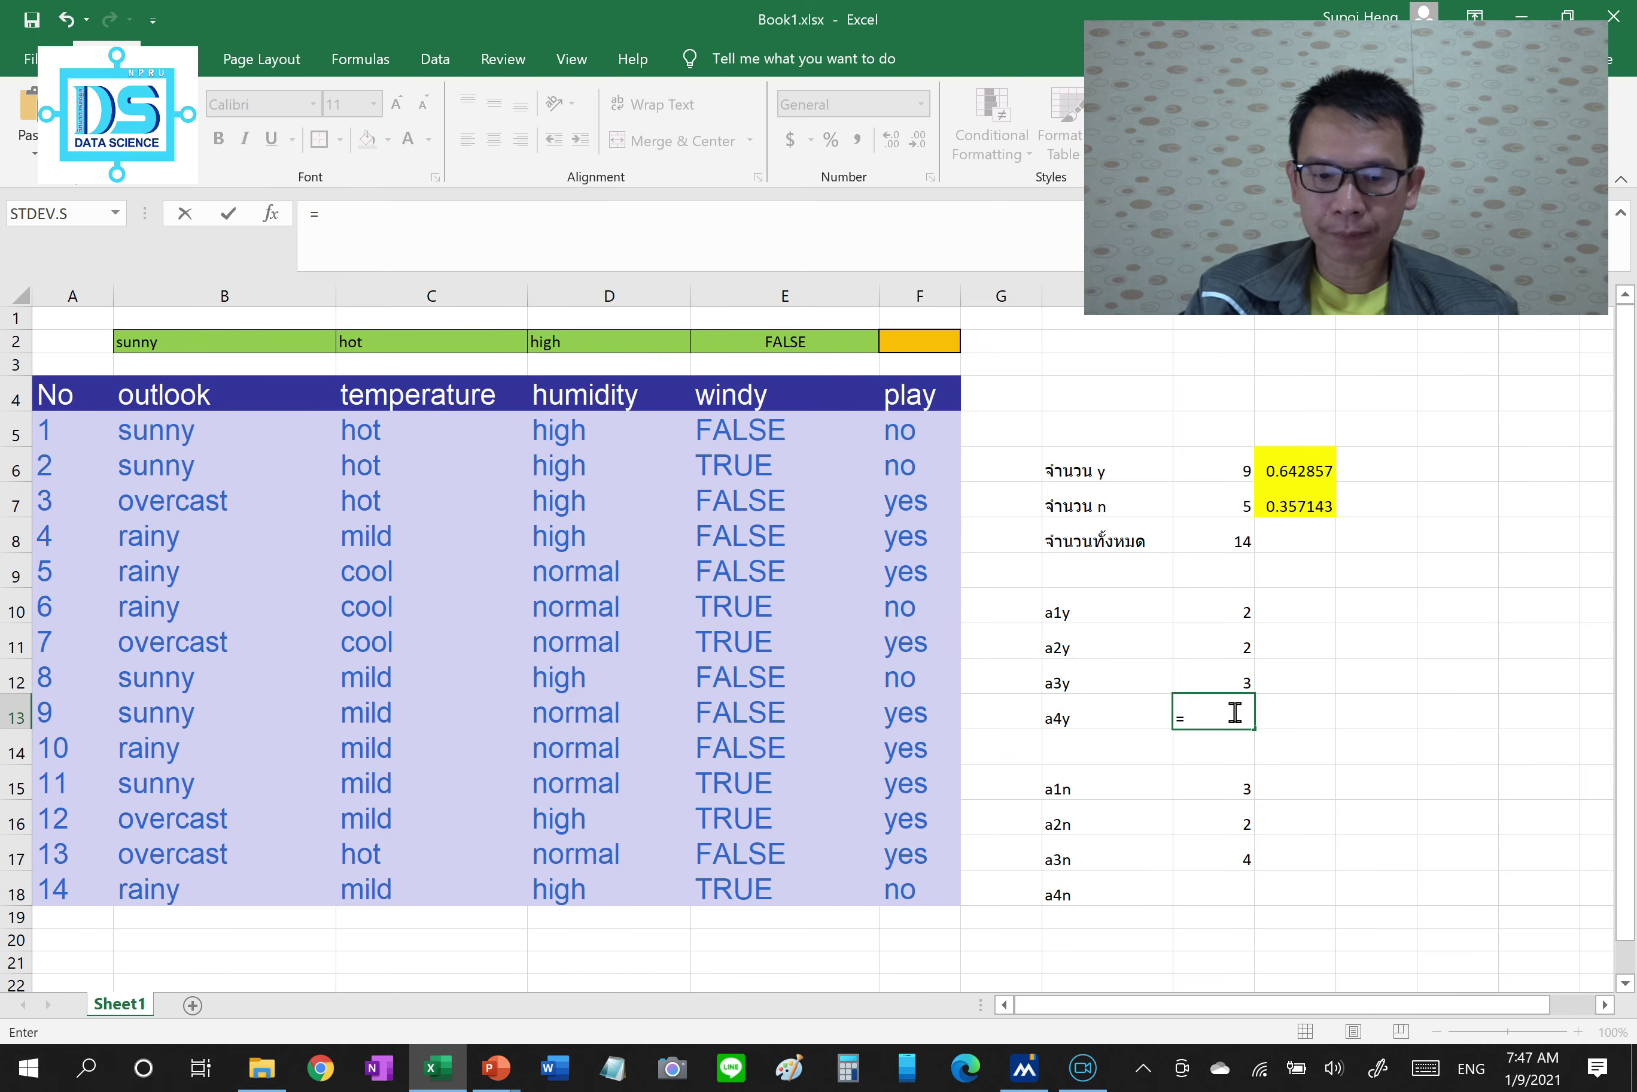
type("countifs")
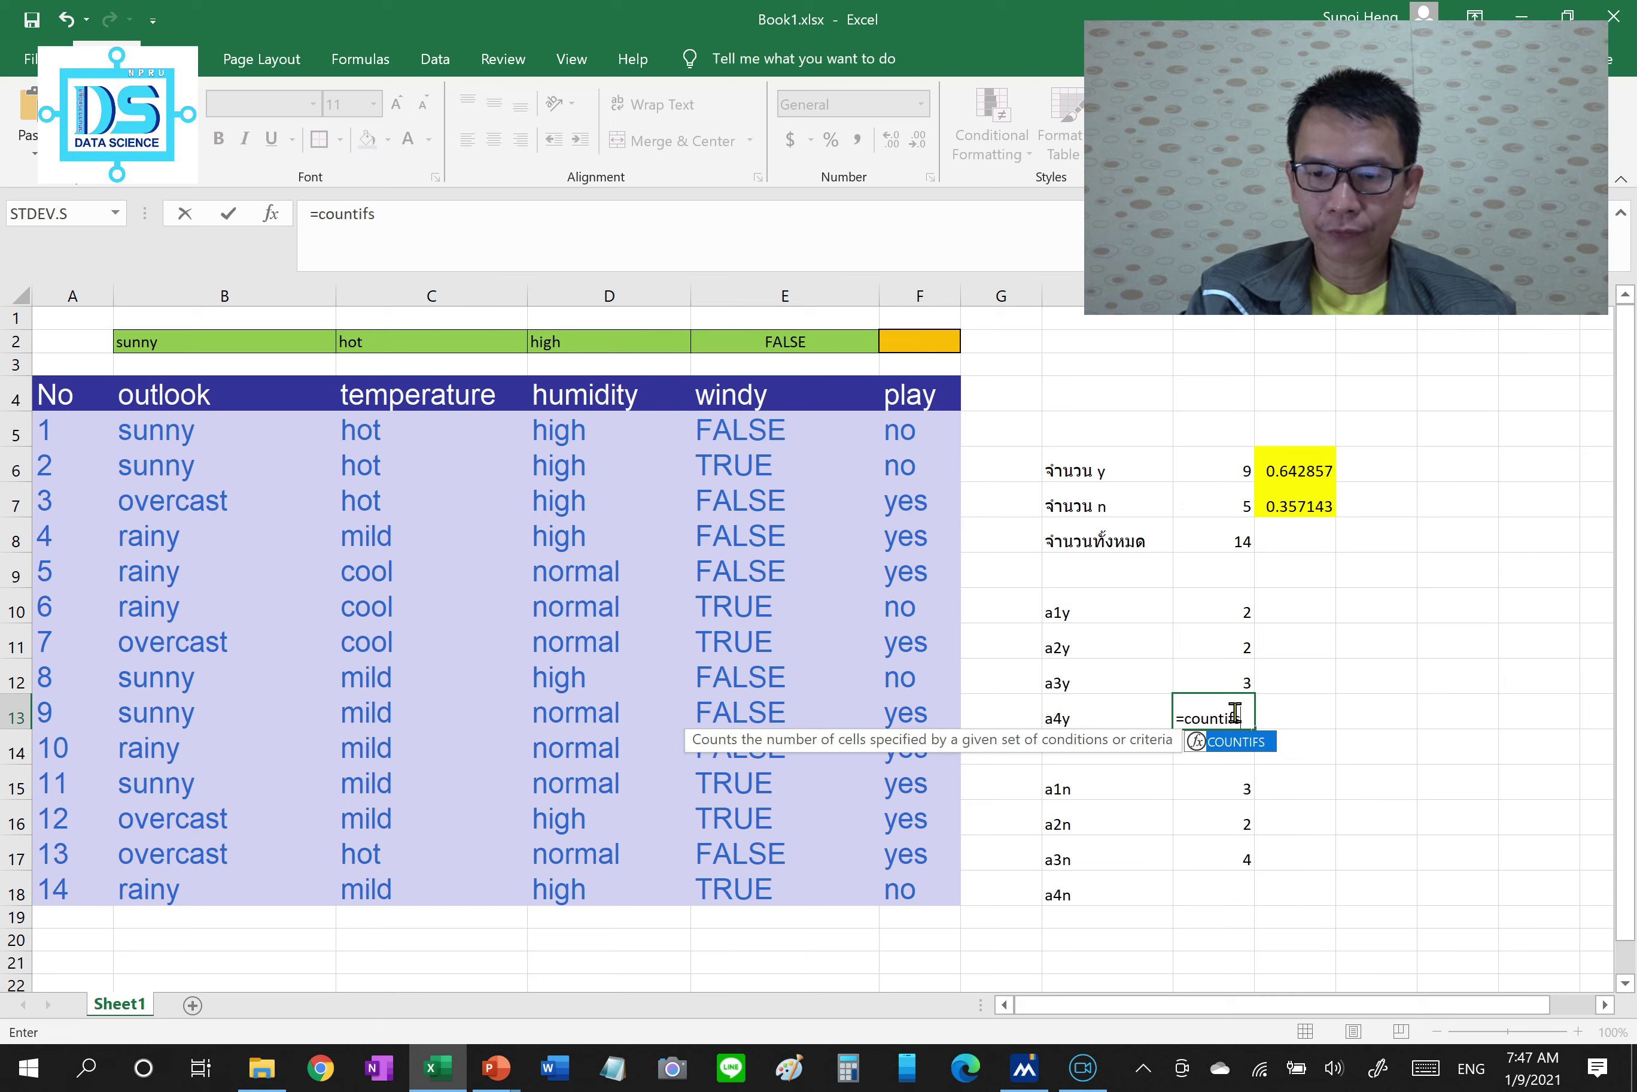
type("(")
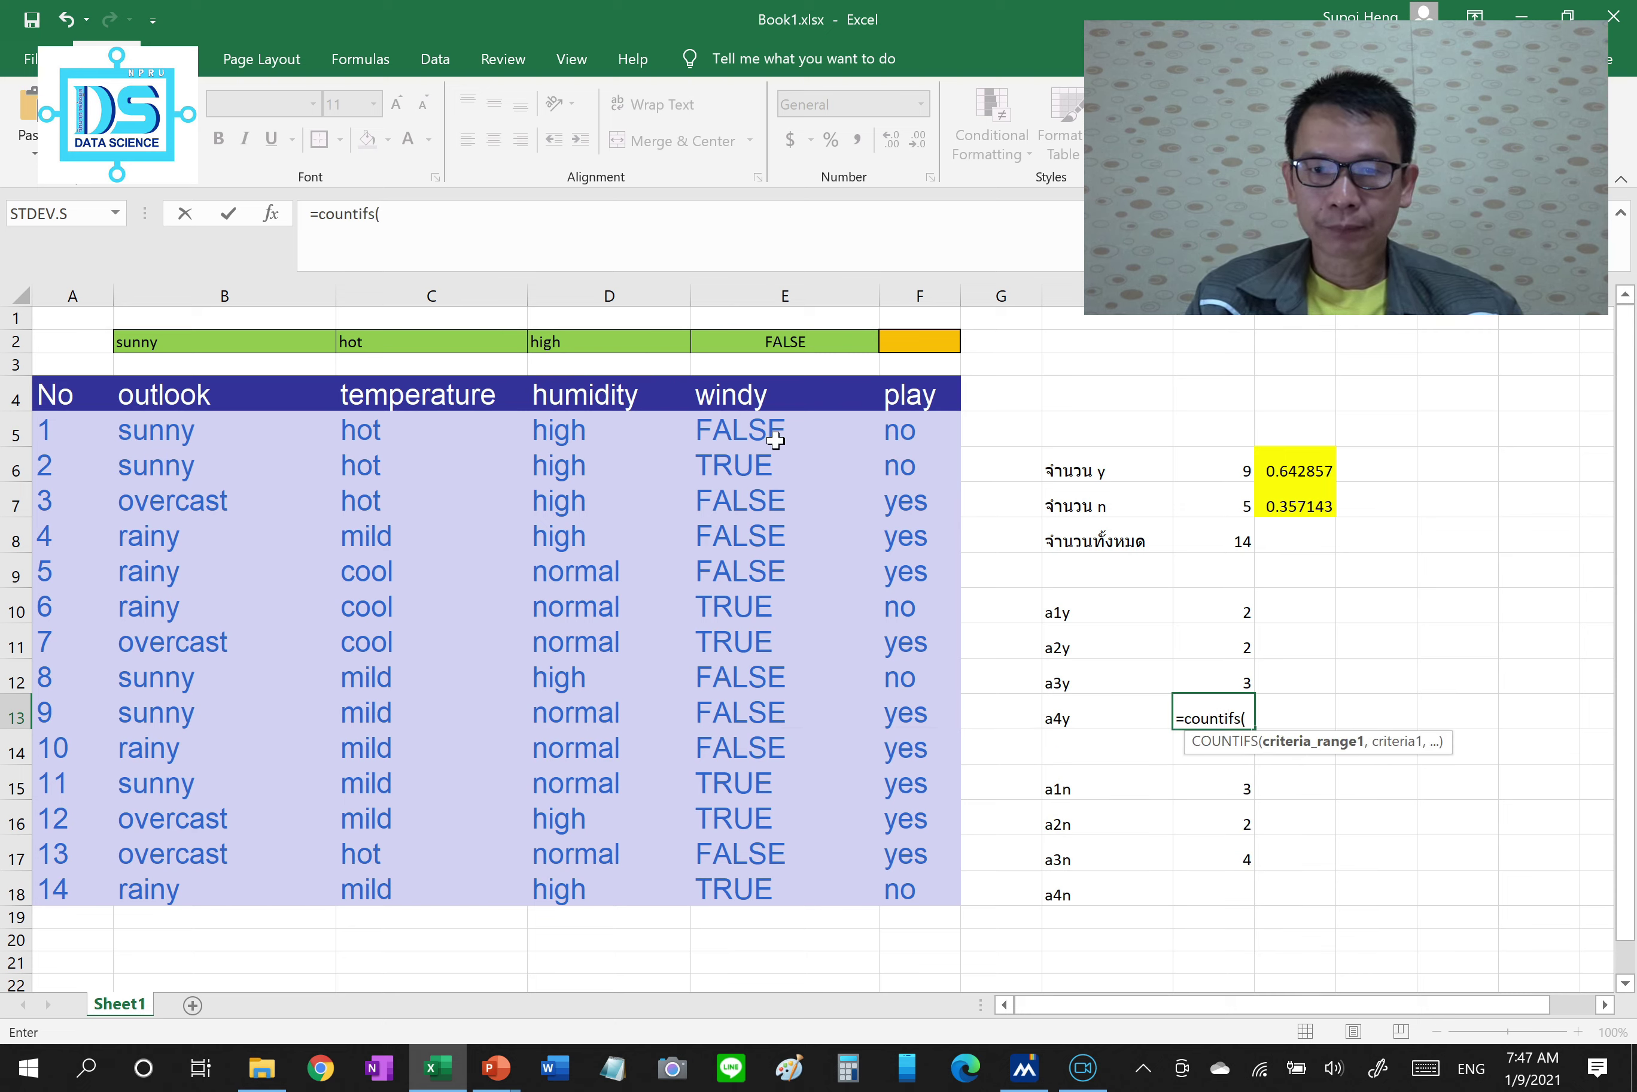
left_click_drag(760, 431, 744, 885)
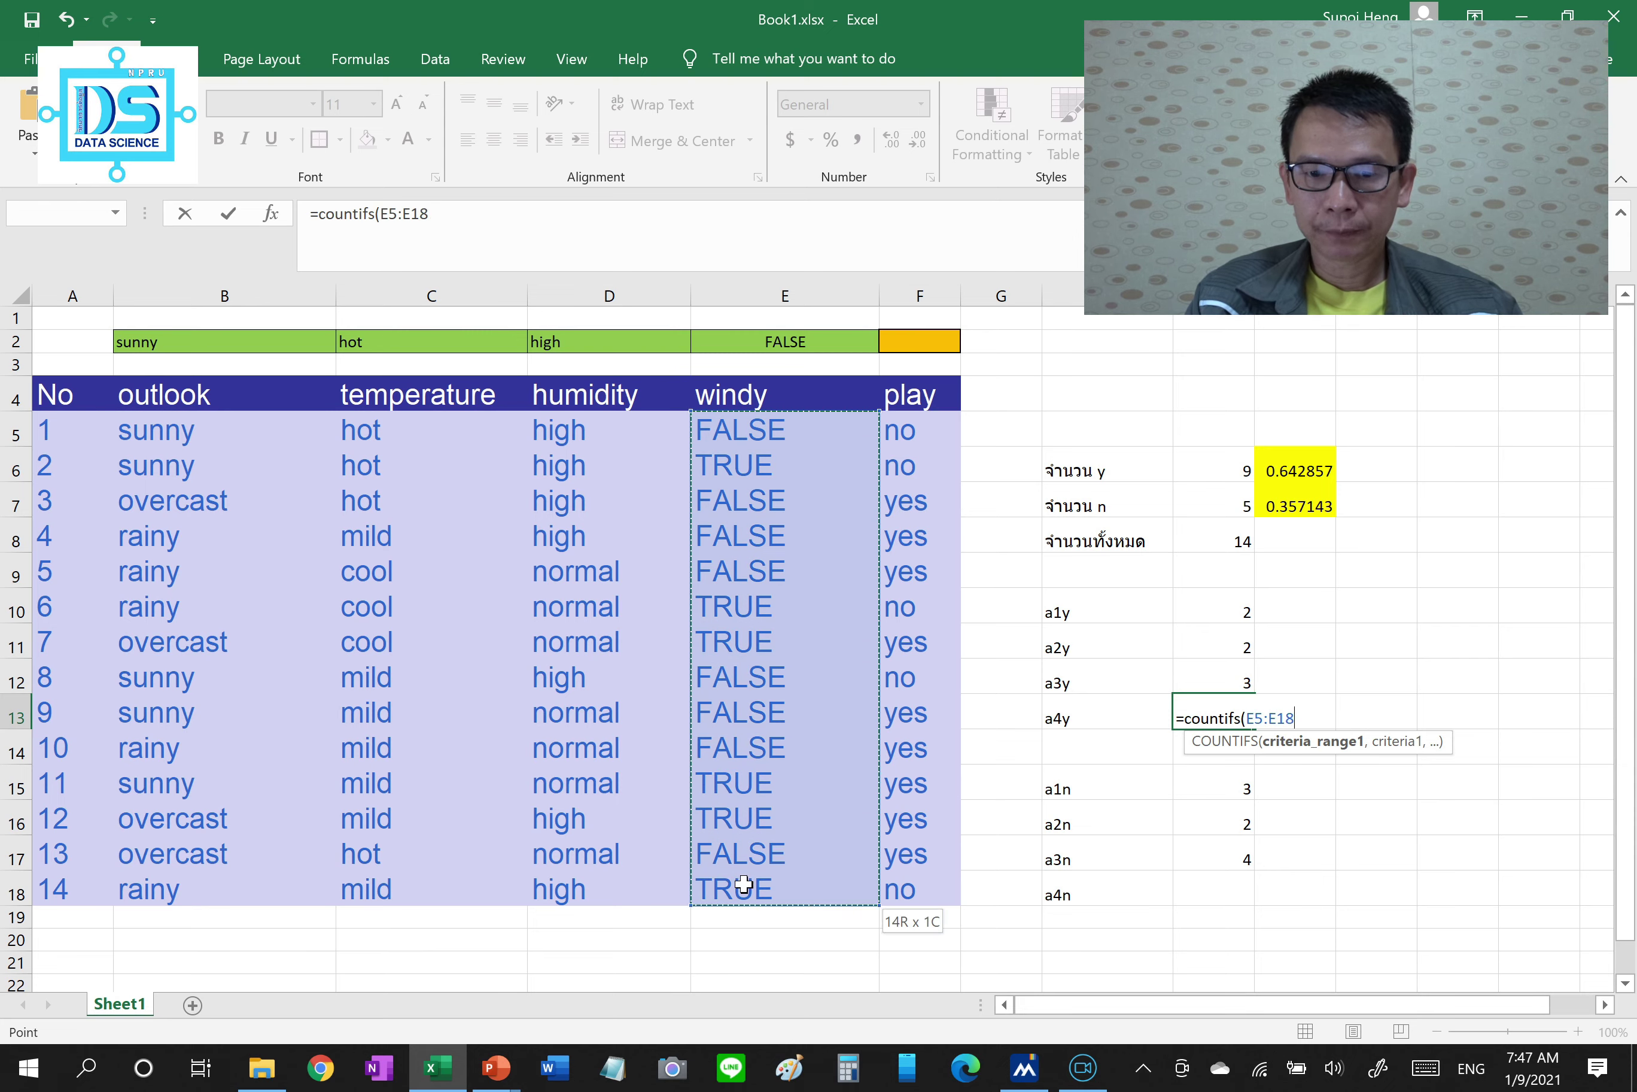
type(",")
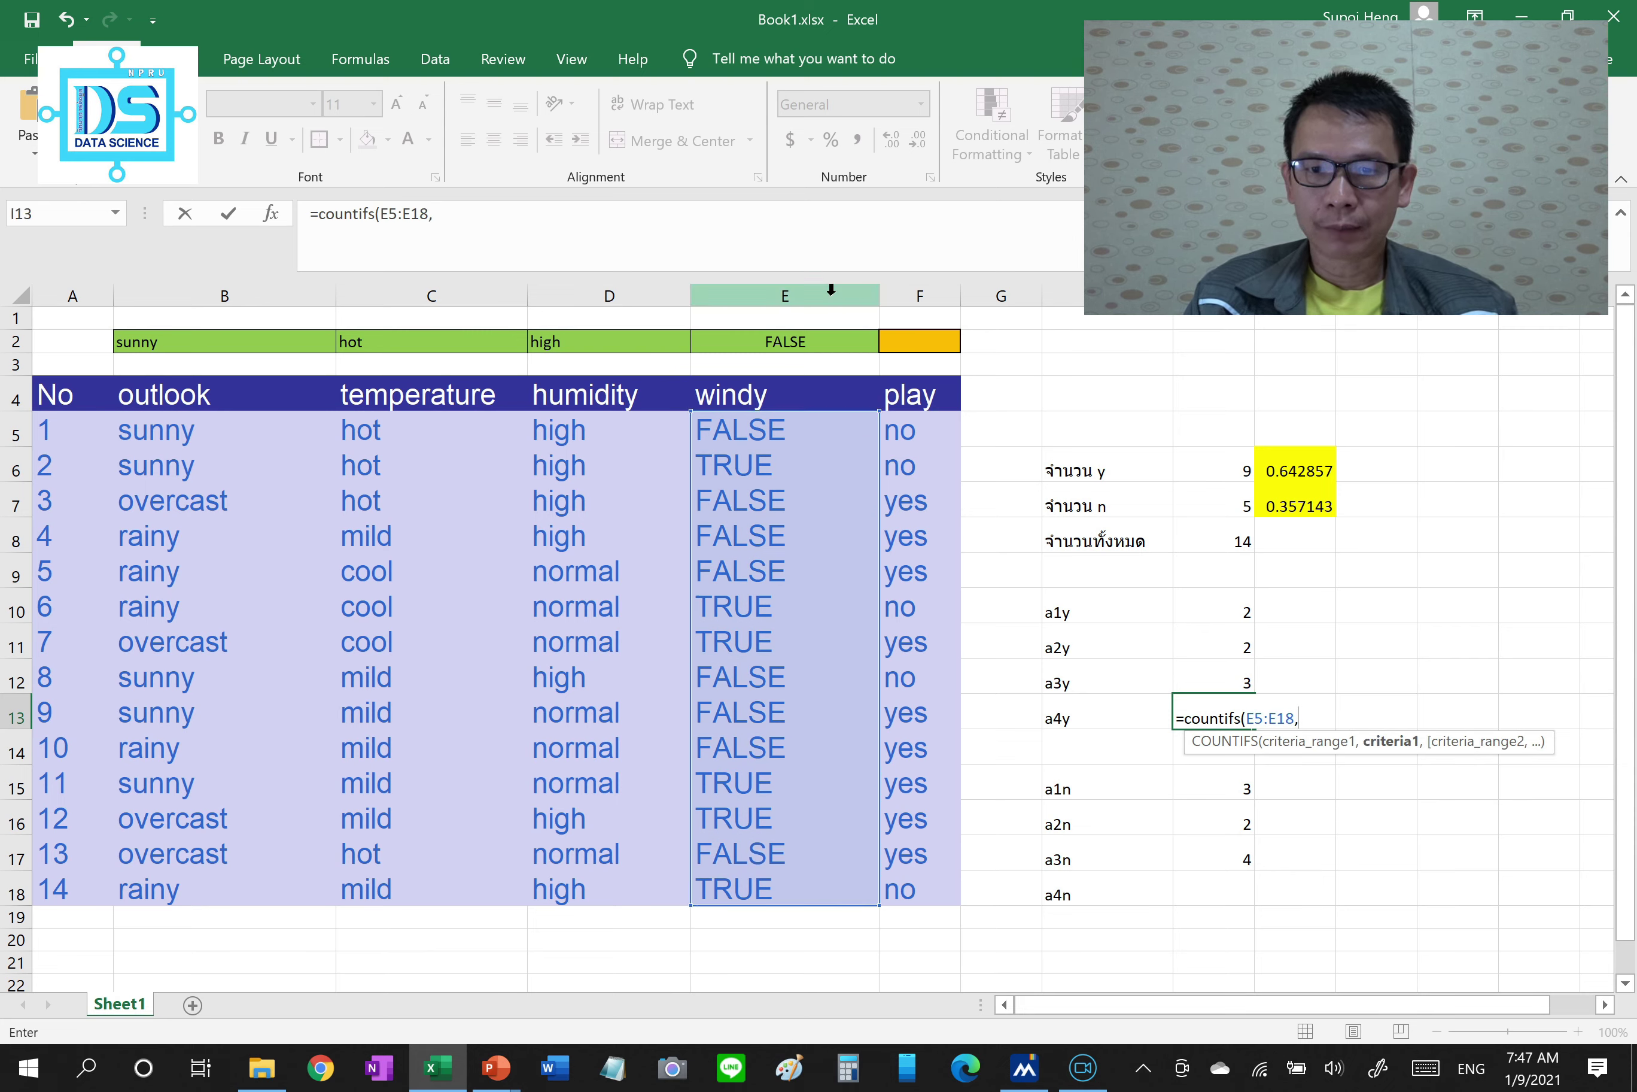
left_click(764, 341)
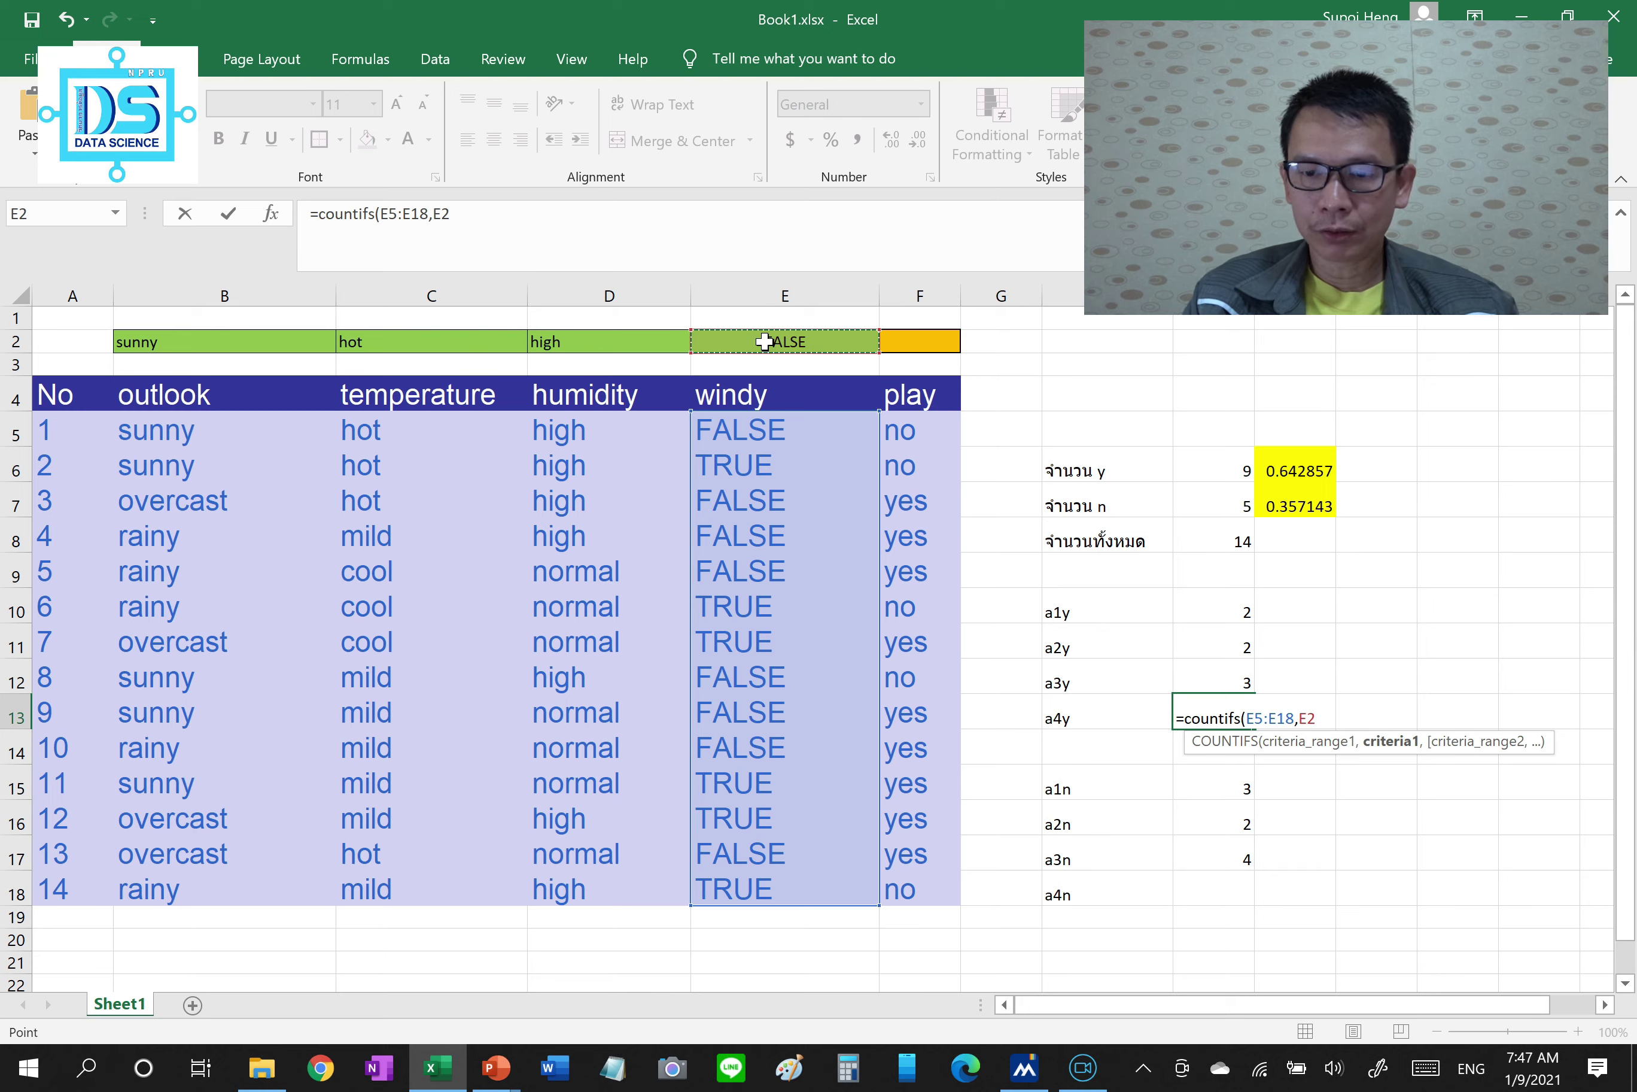
type(",")
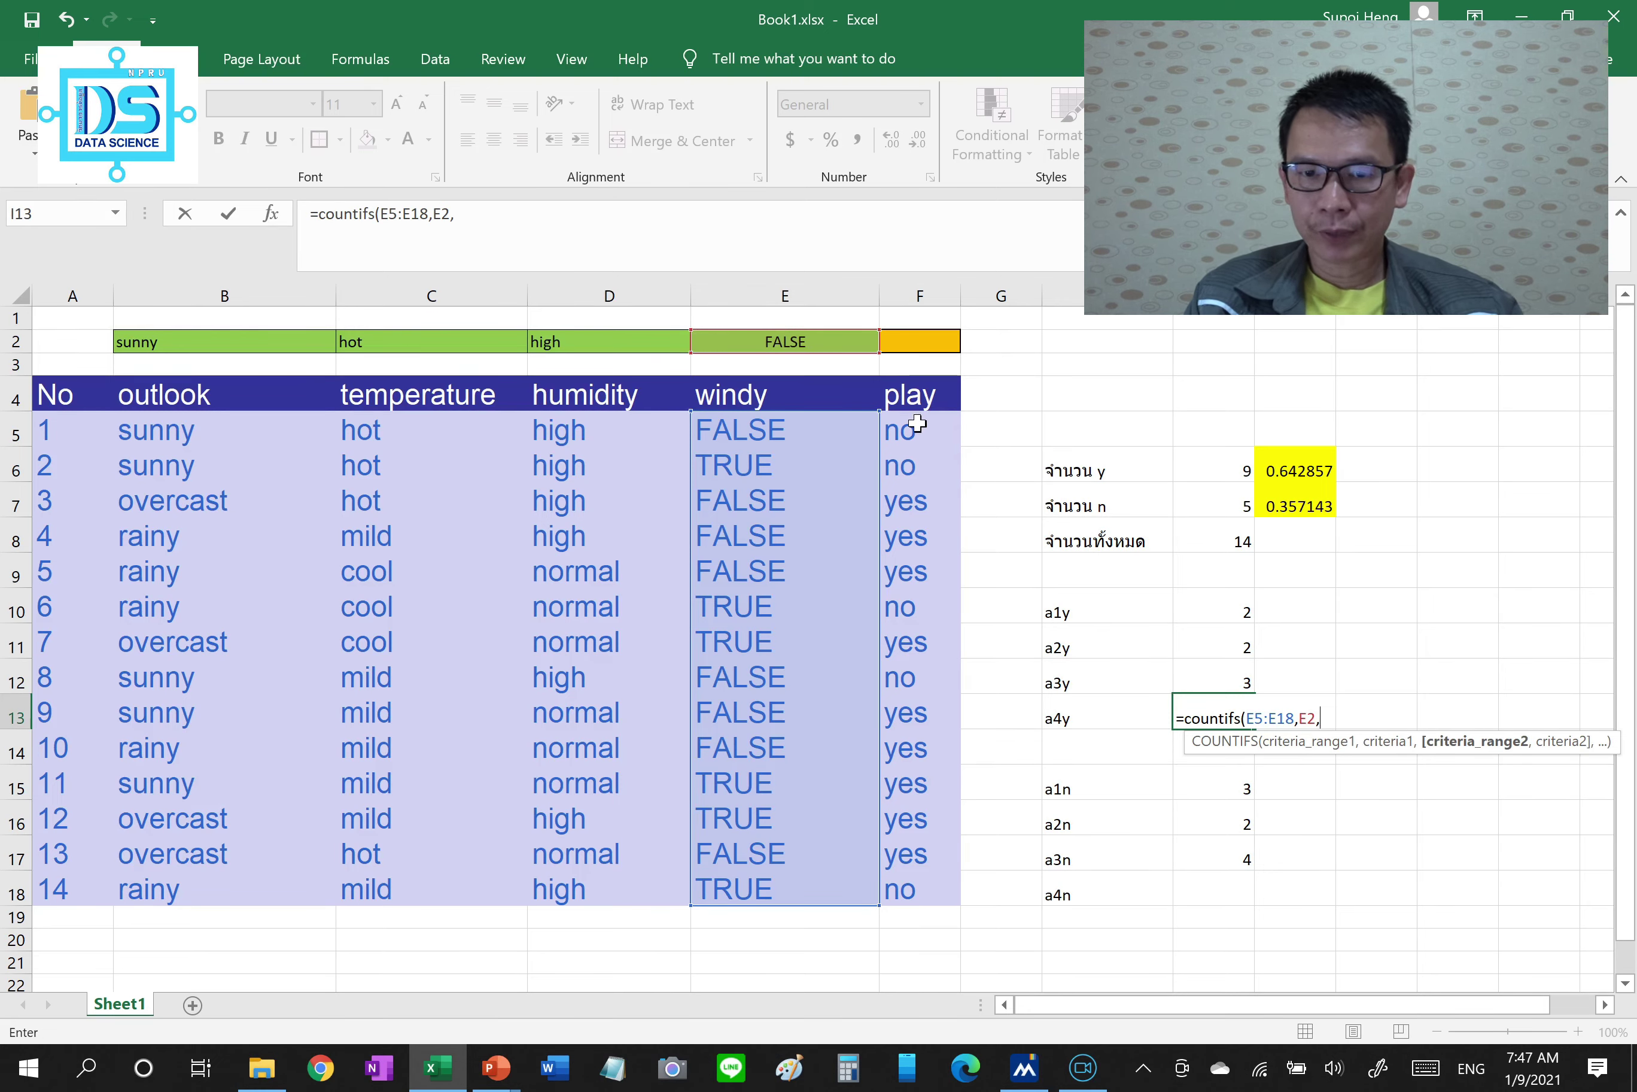
left_click_drag(918, 423, 917, 893)
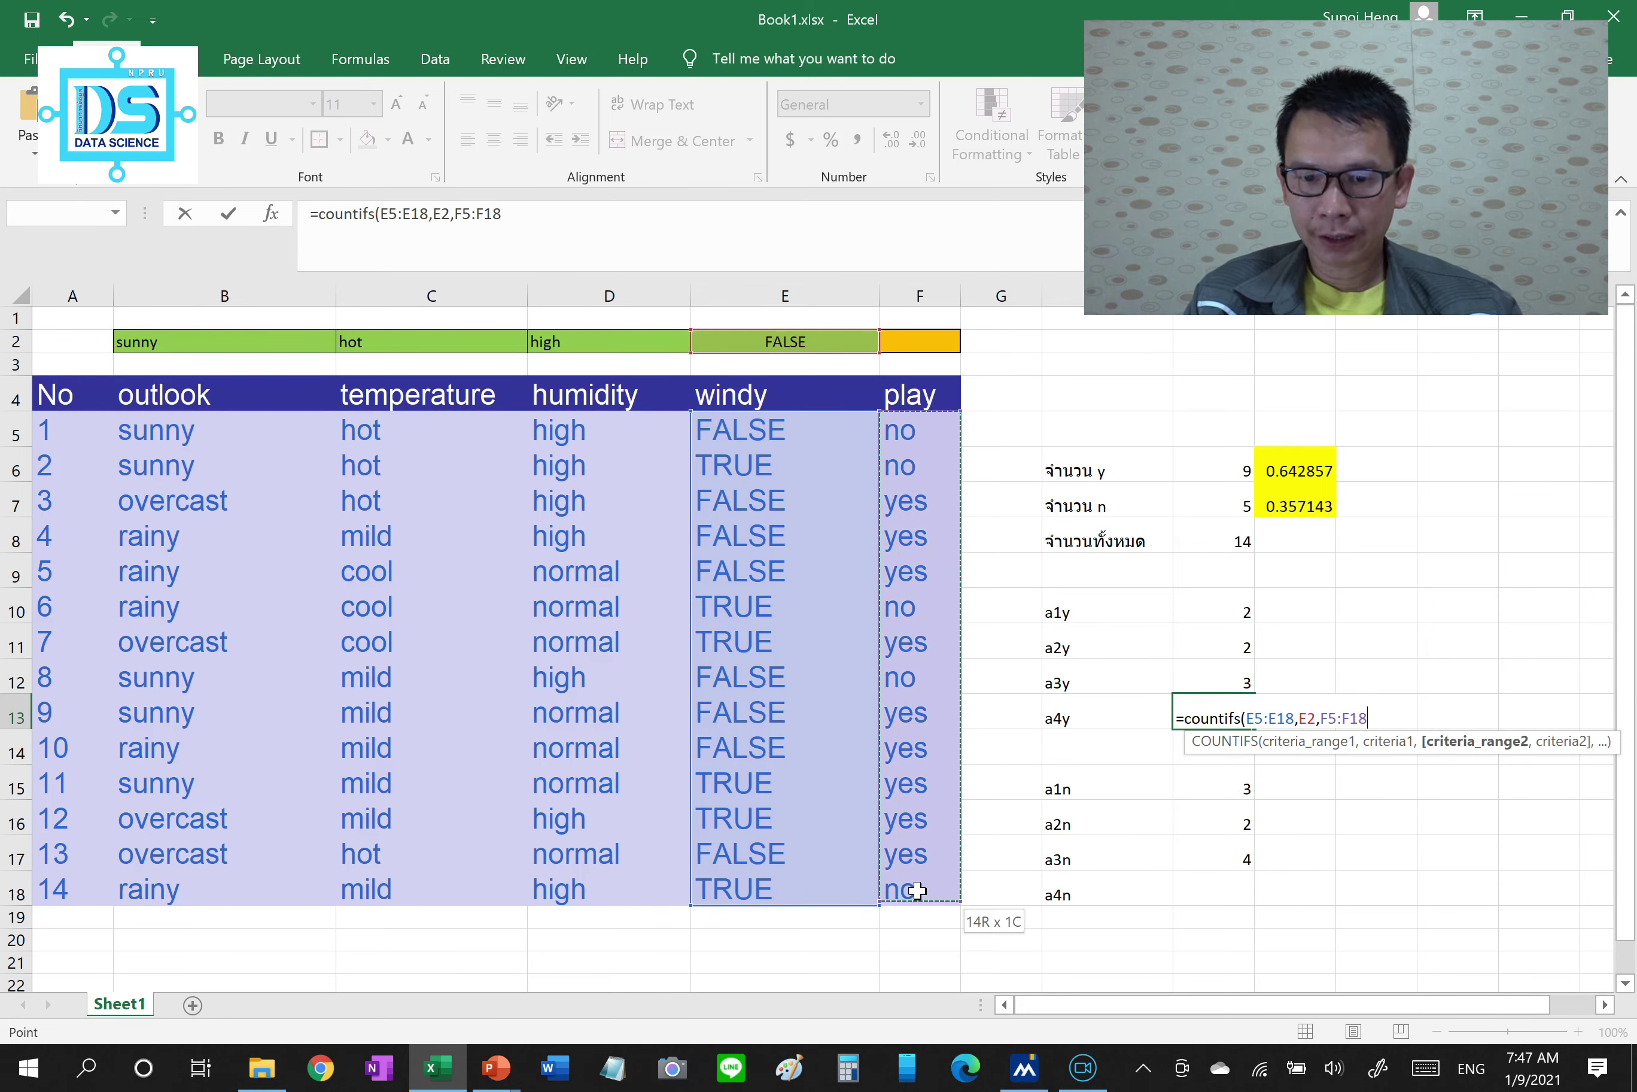
type(",")
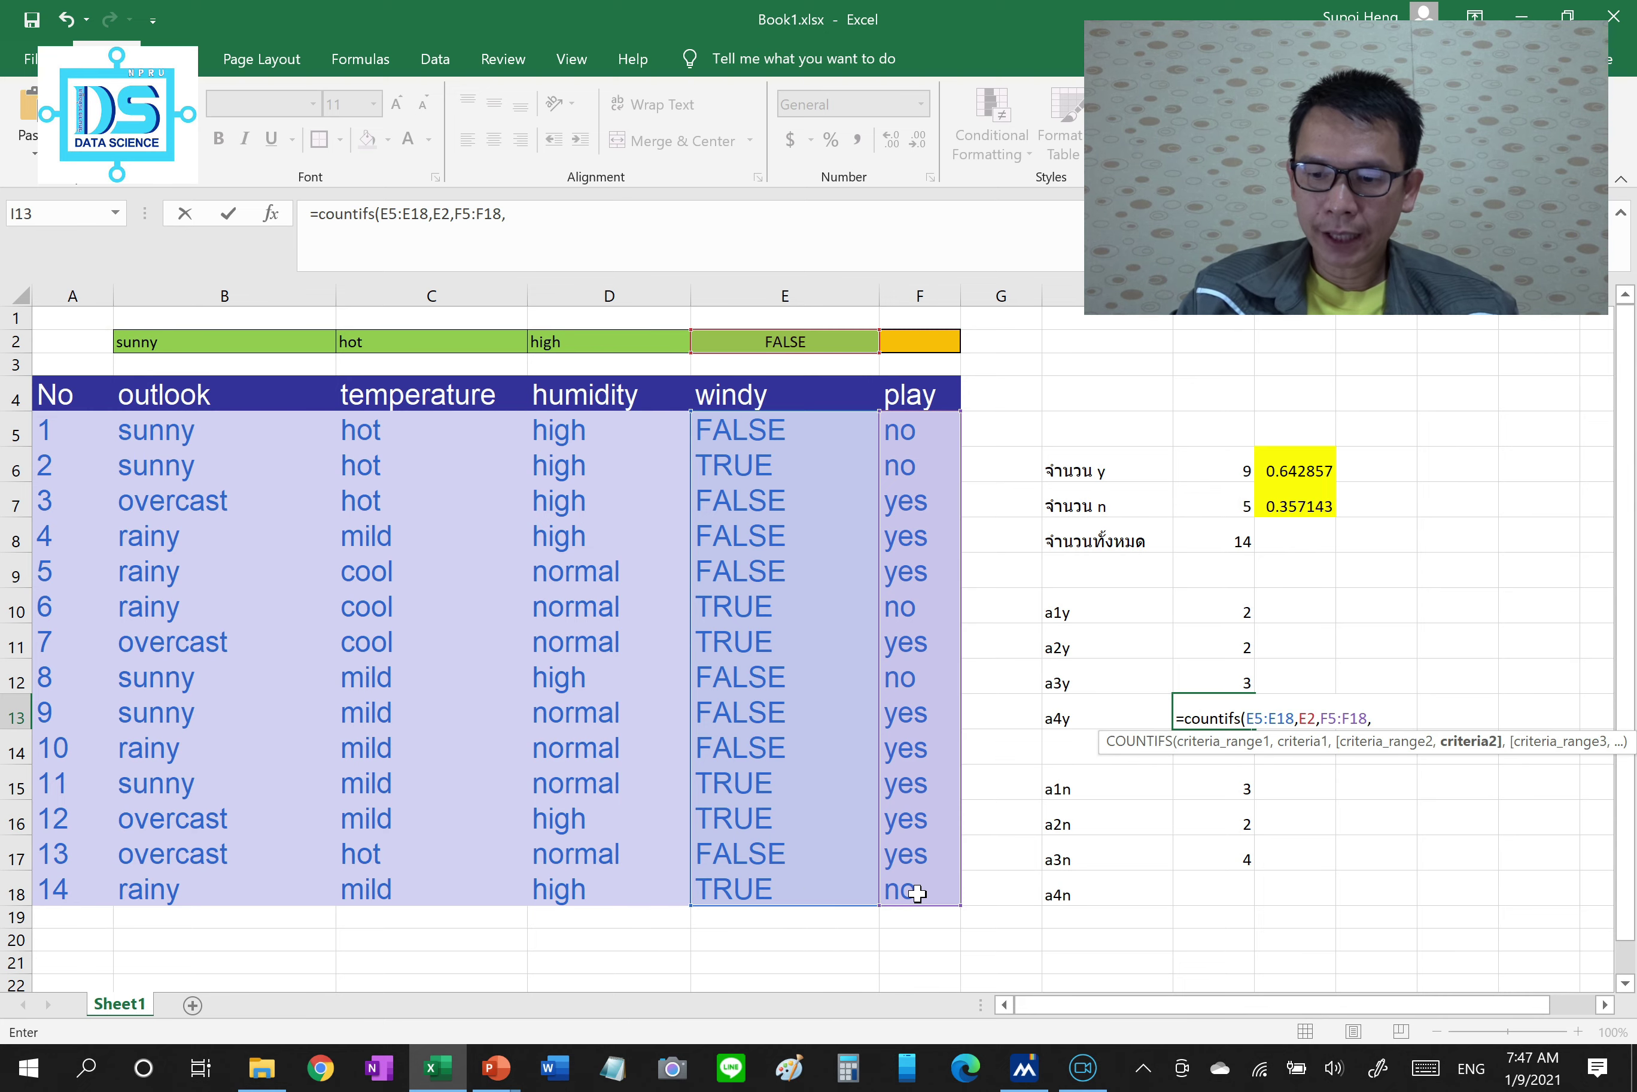
type("\"ye")
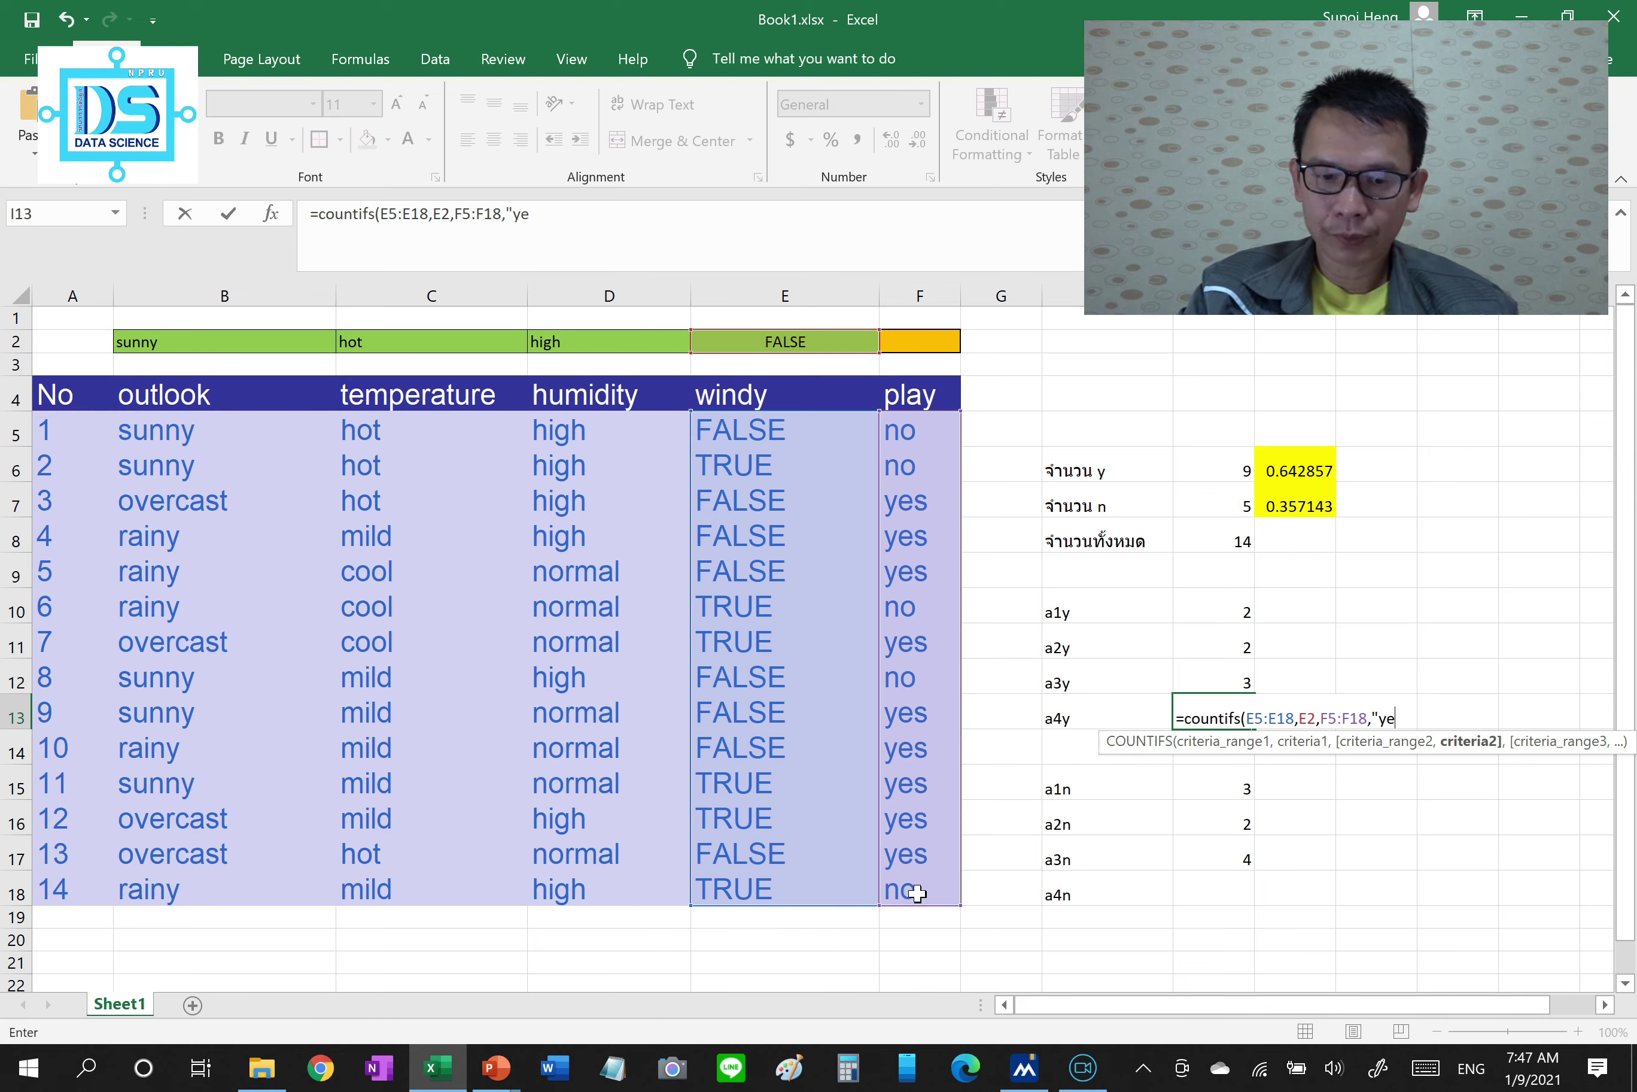
type("s")
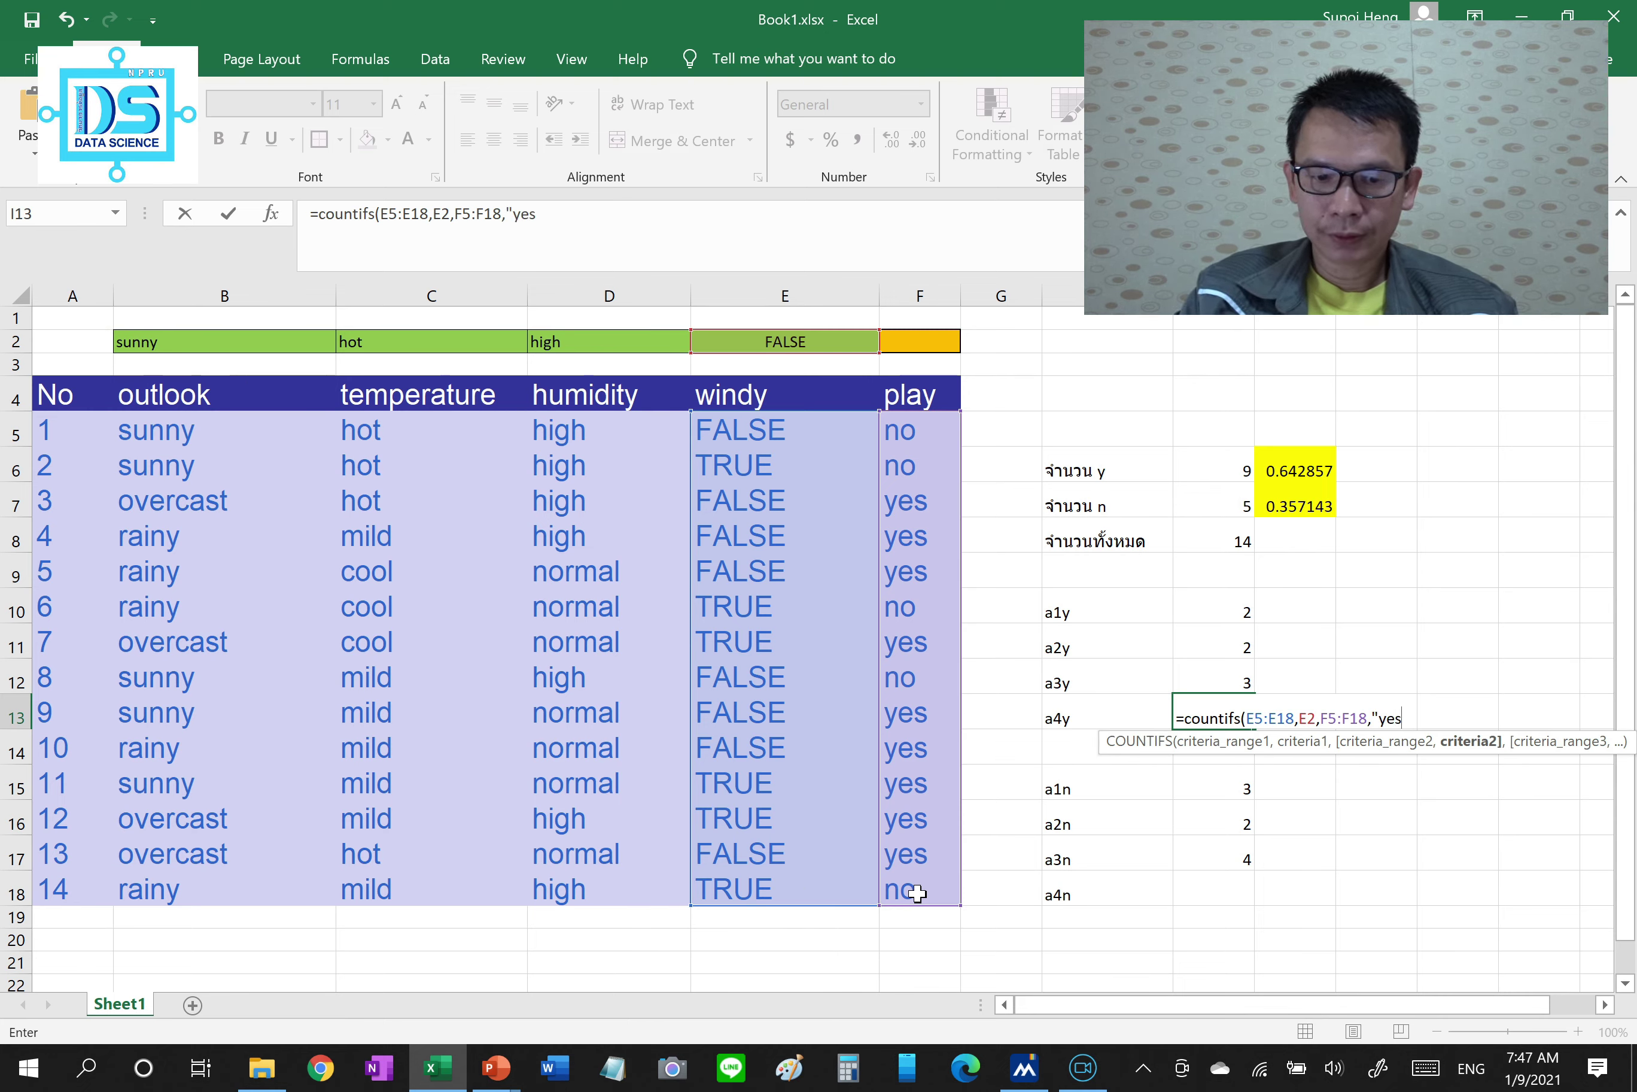
type("W")
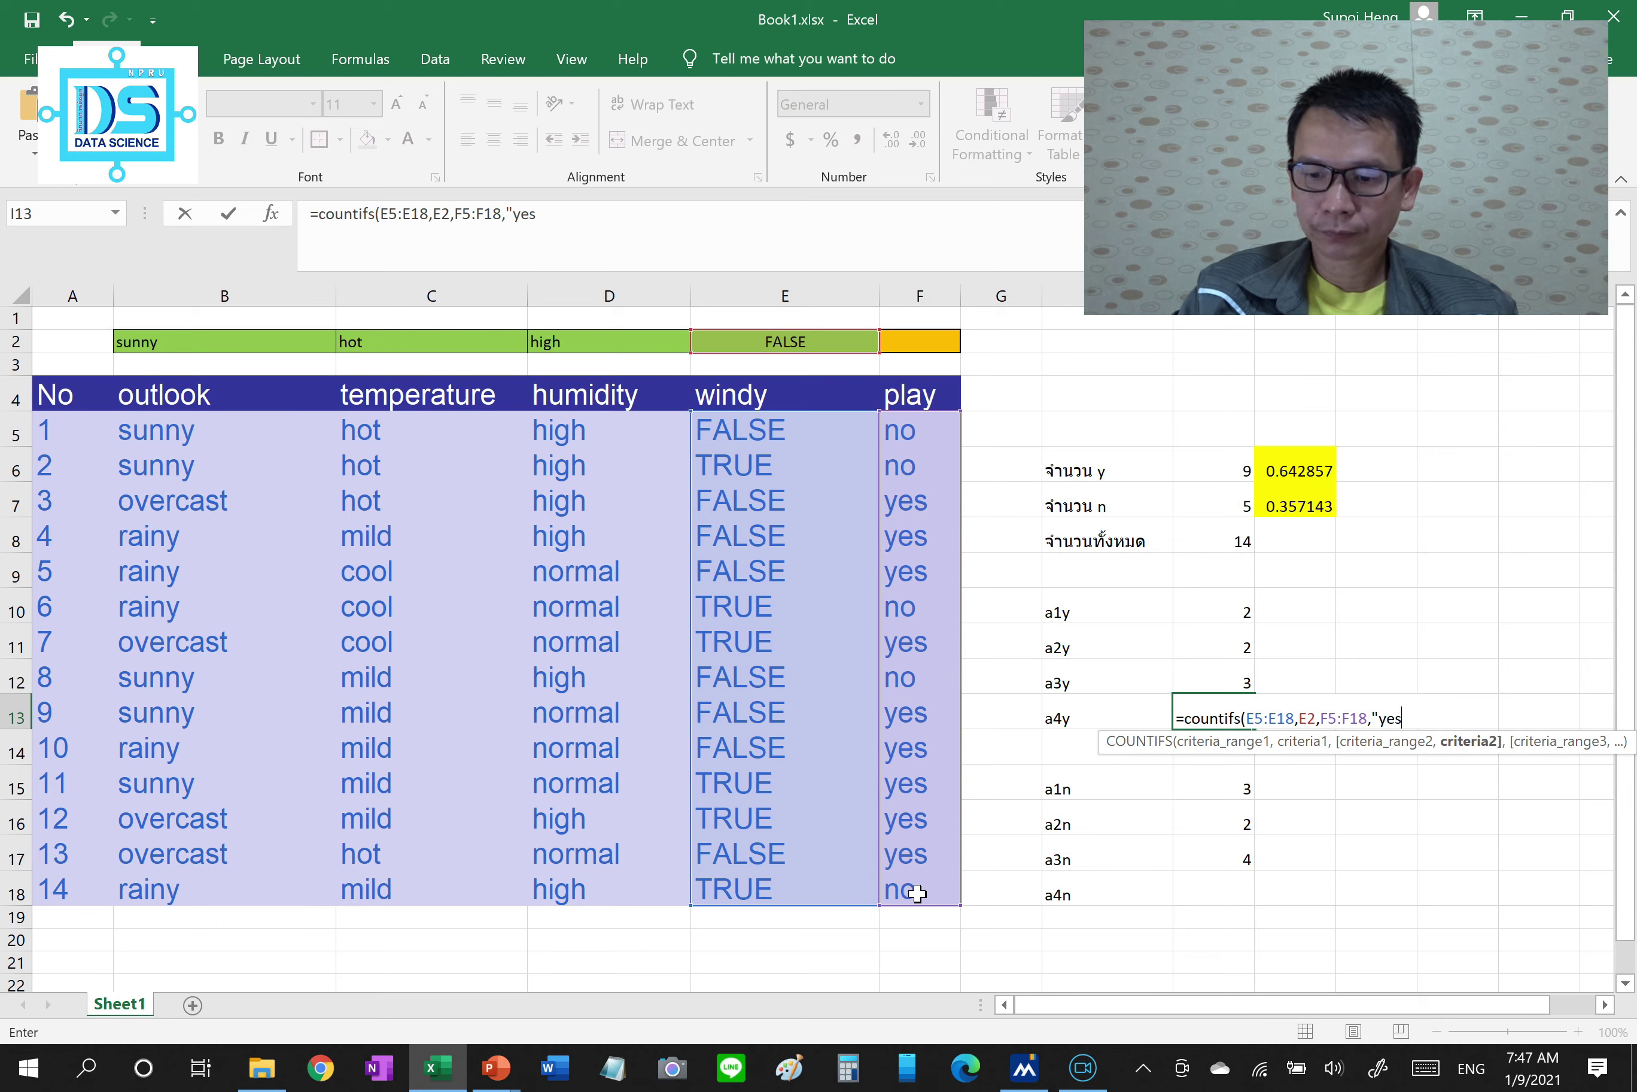
type(")")
key("Return")
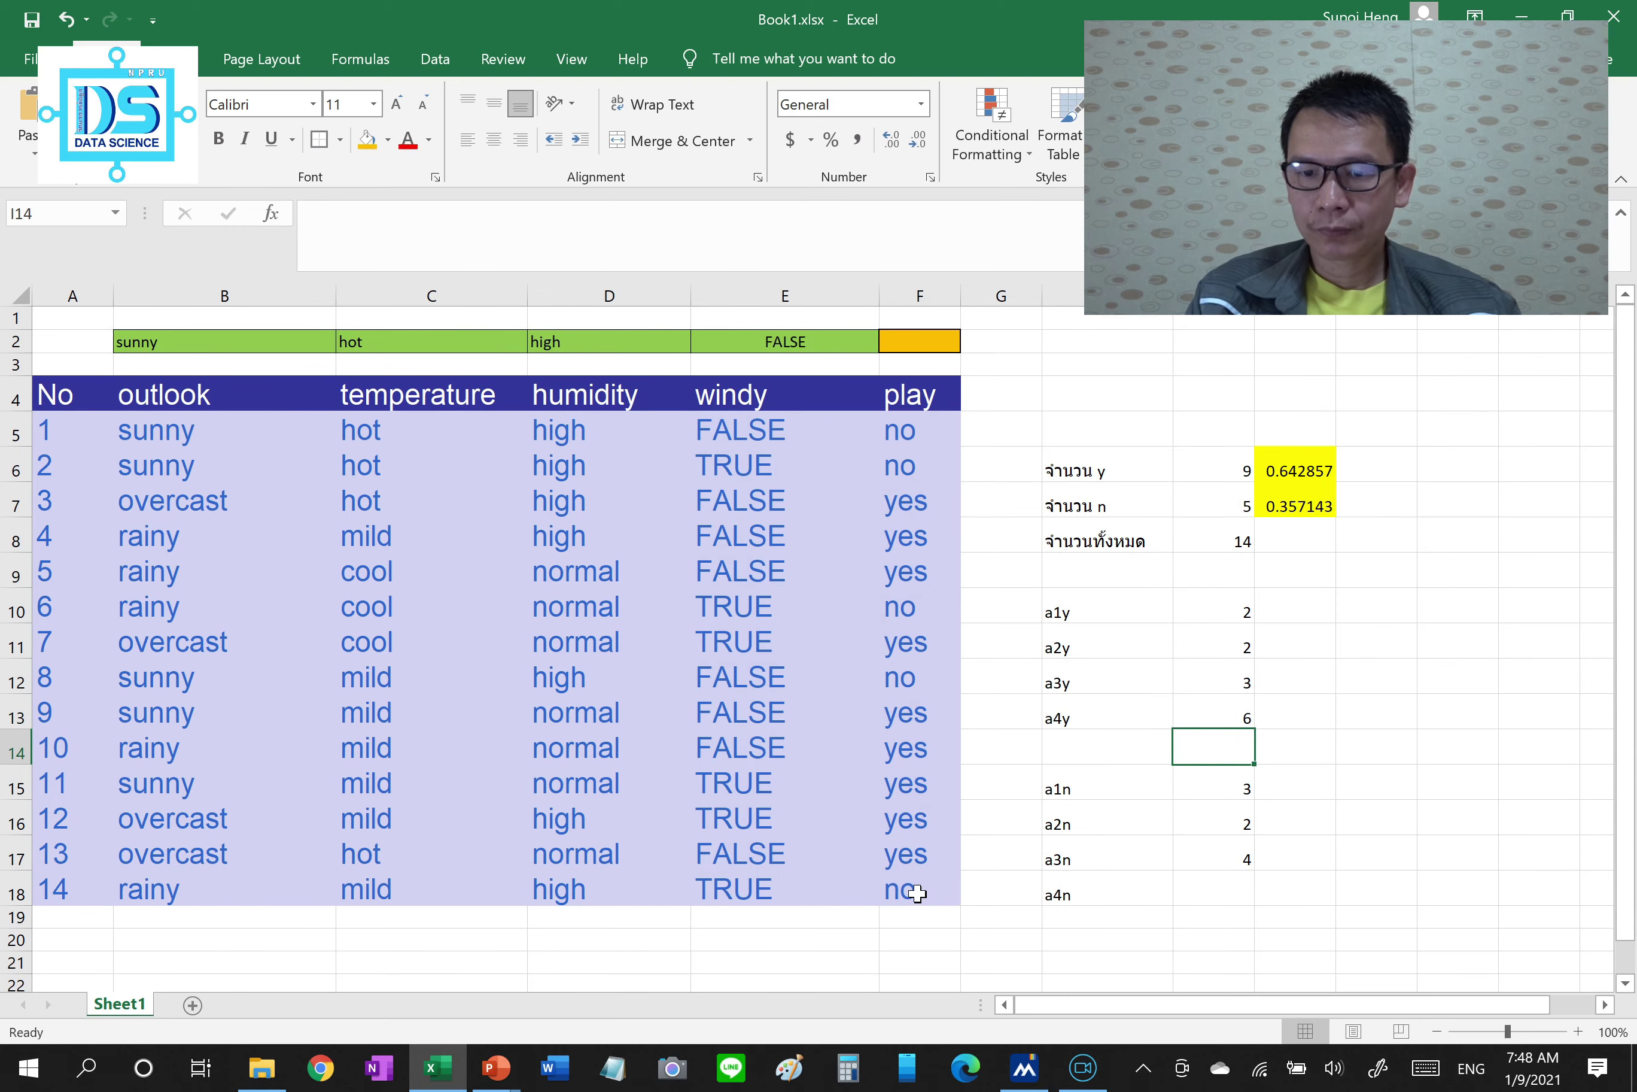
Copy the a4y formula text from the formula bar
left_click(1225, 720)
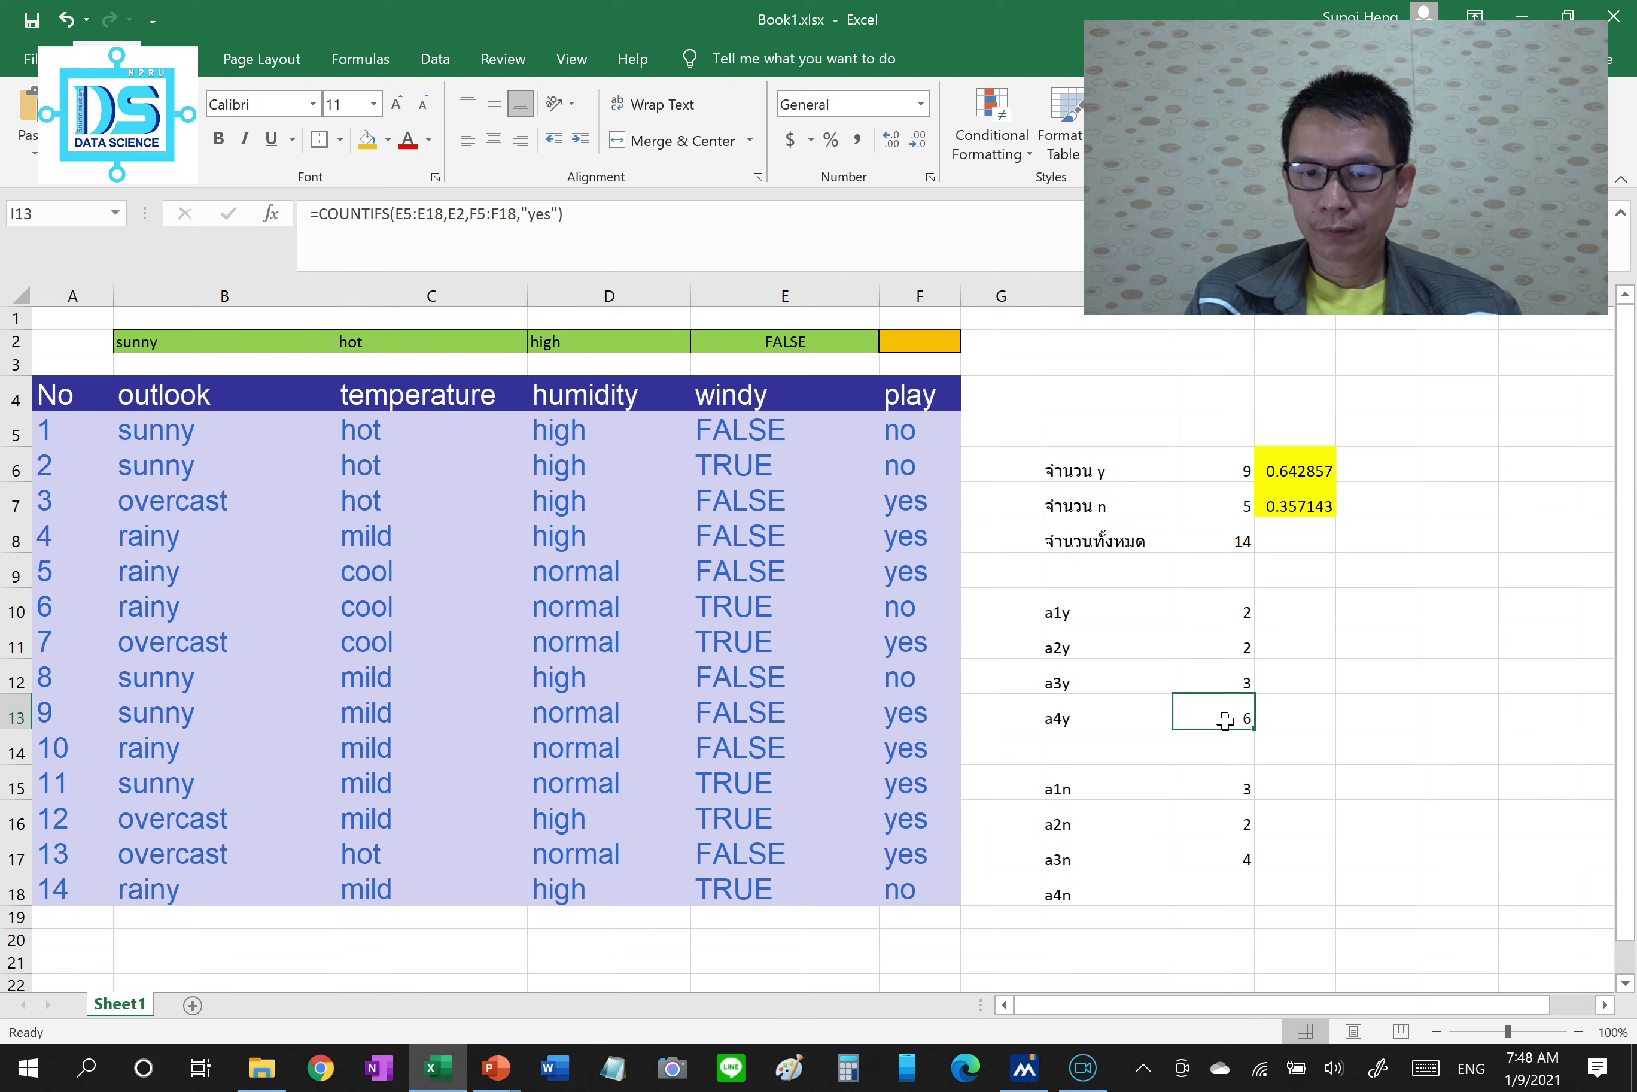
left_click(606, 228)
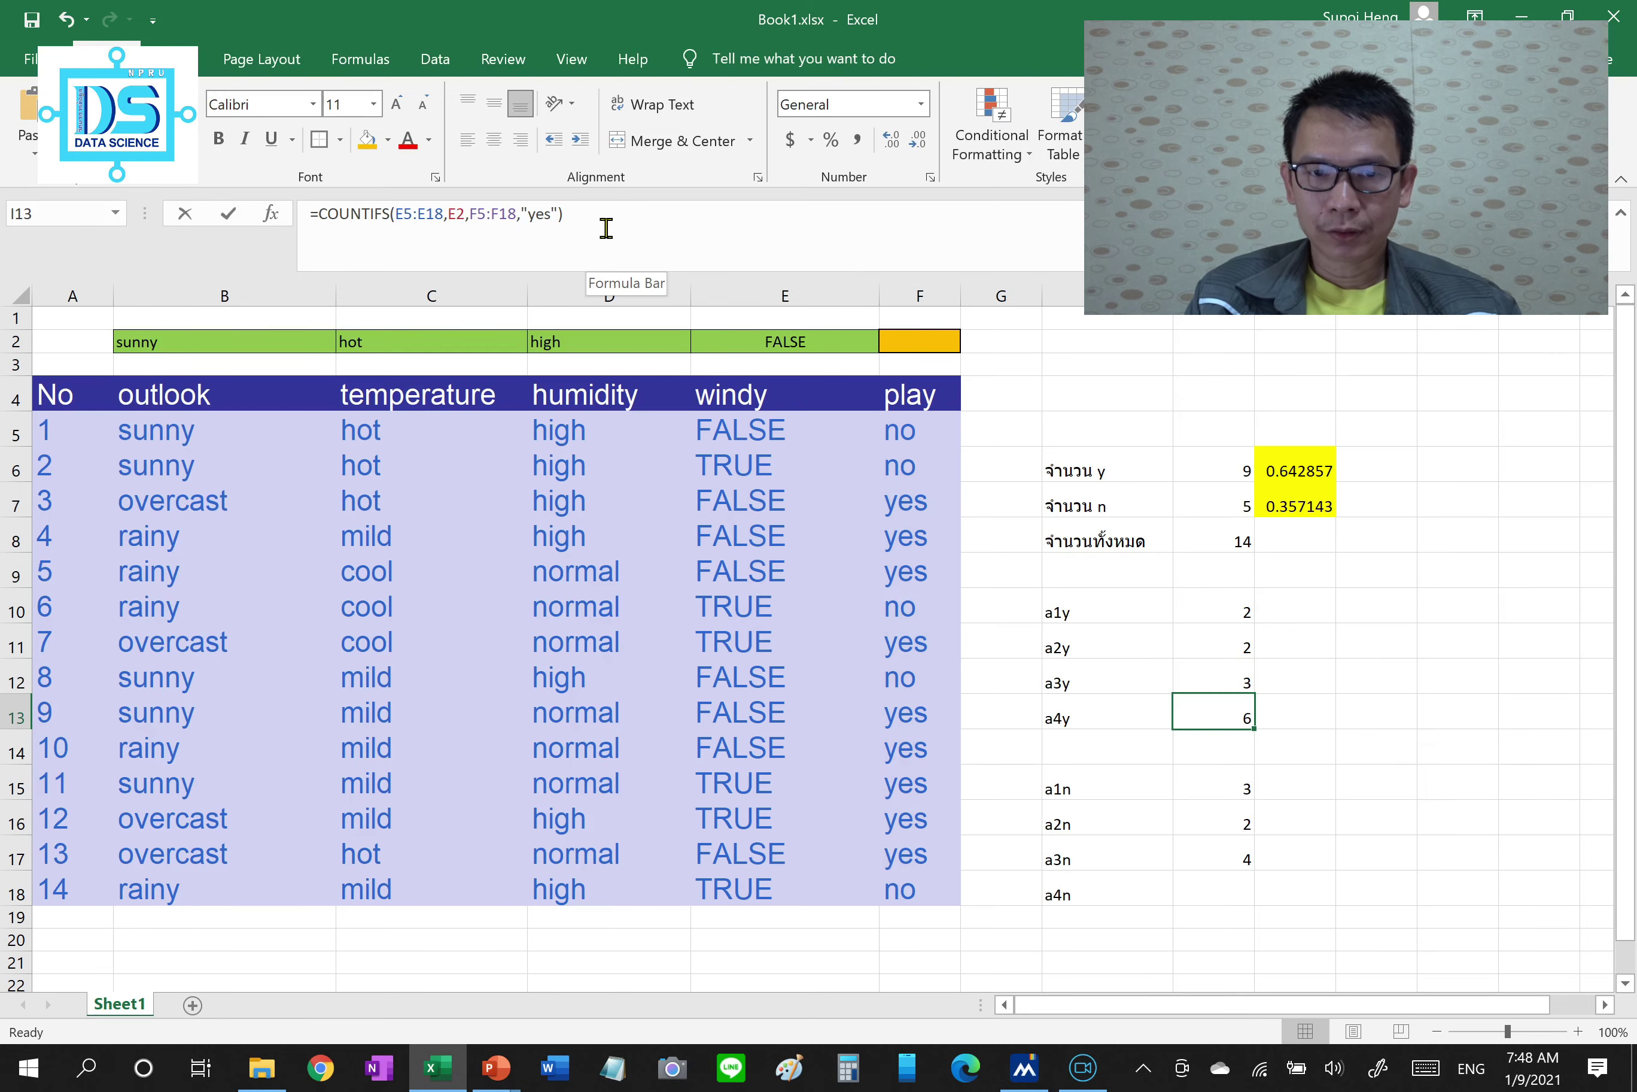
left_click_drag(605, 227, 287, 219)
key("ctrl+c")
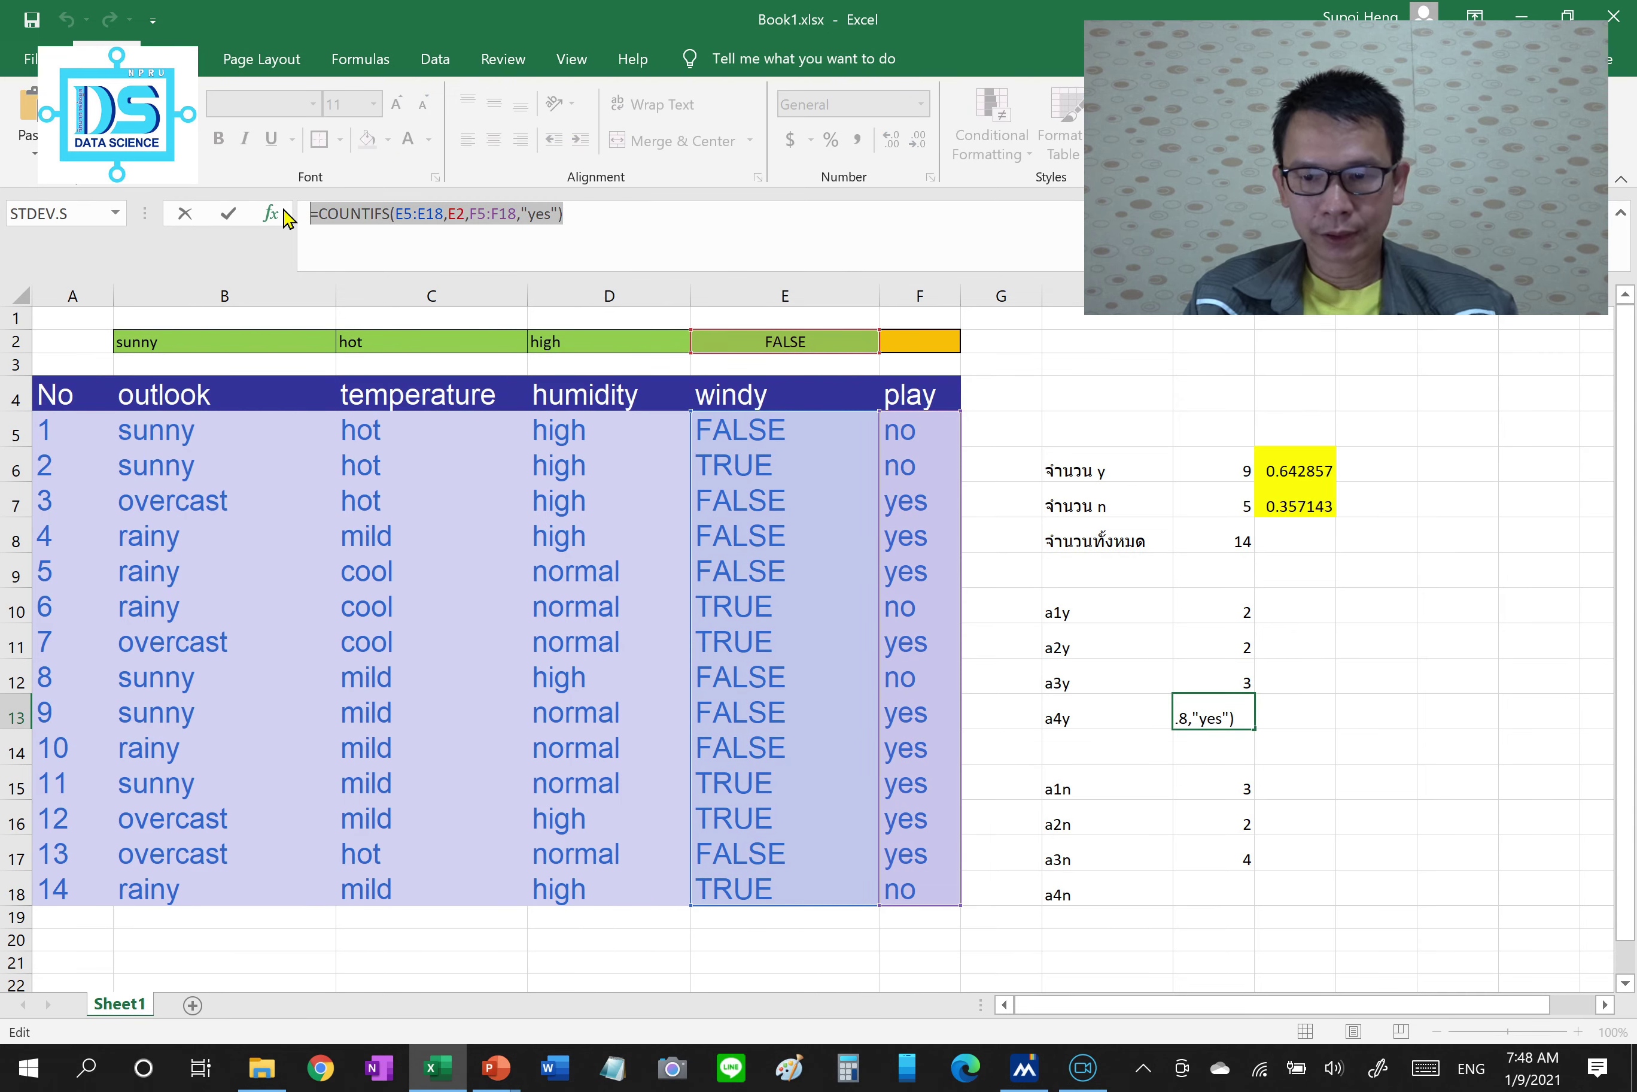
key("Return")
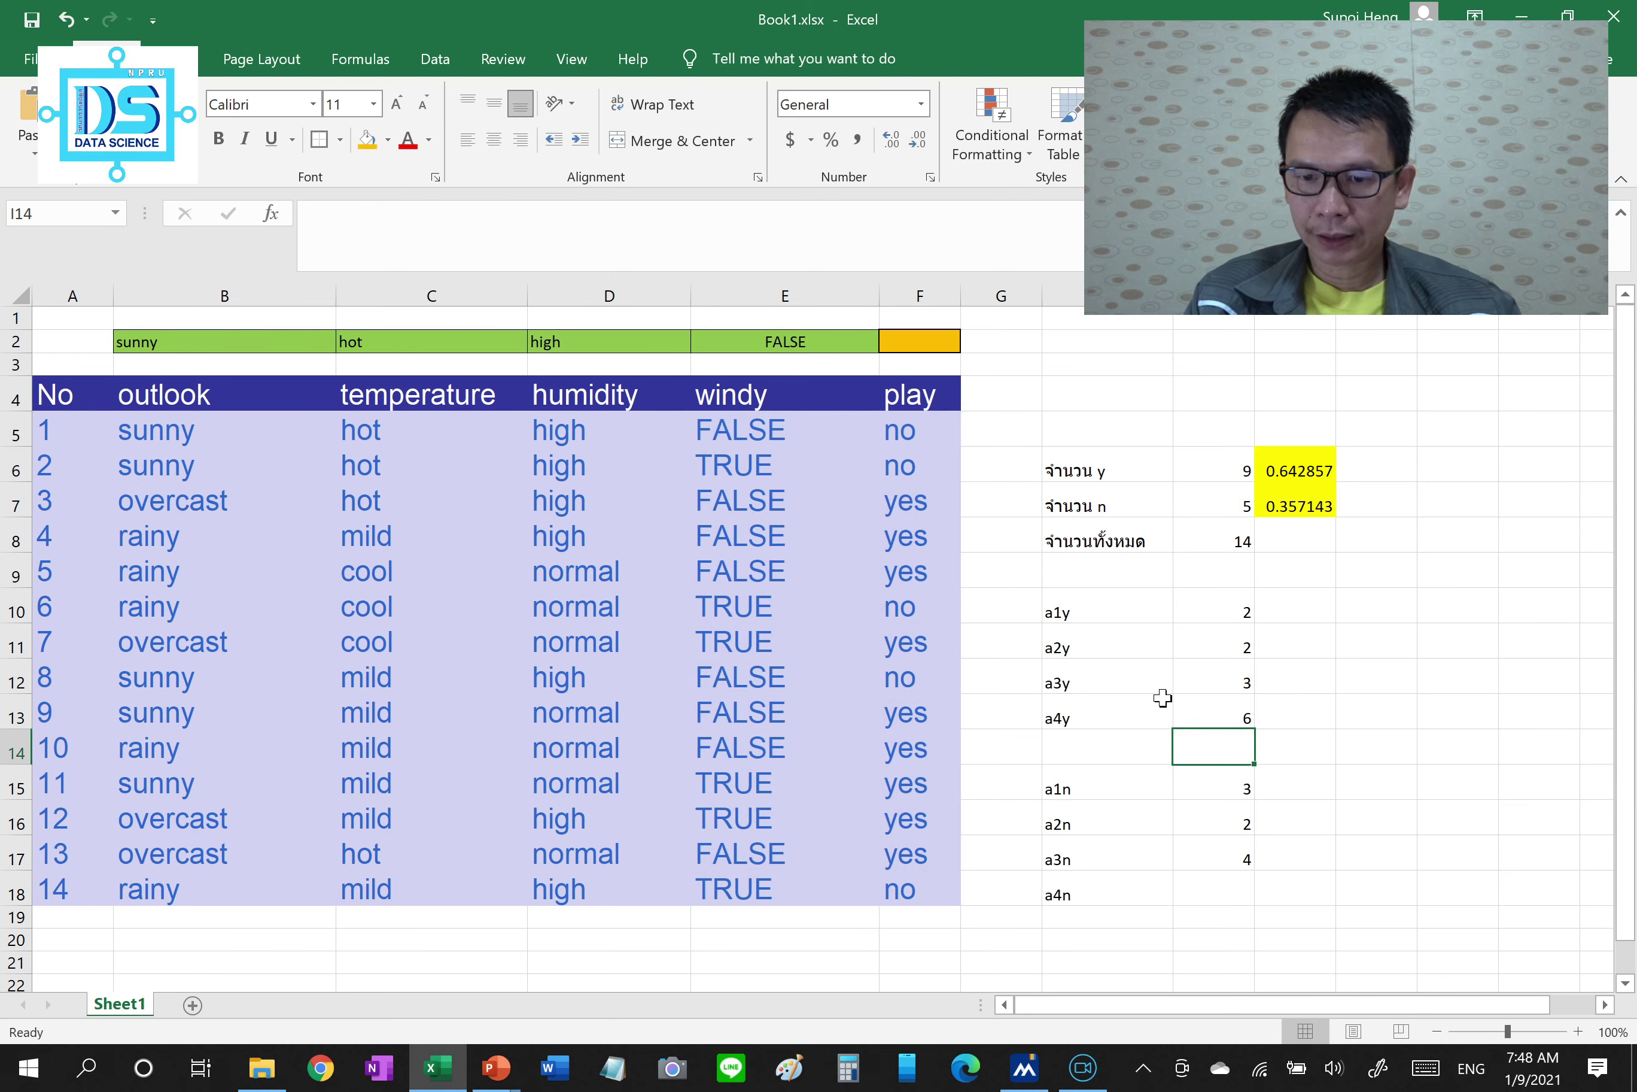
Paste the windy COUNTIFS formula into I18 with "no" as the play criterion, giving 2
double_click(1225, 888)
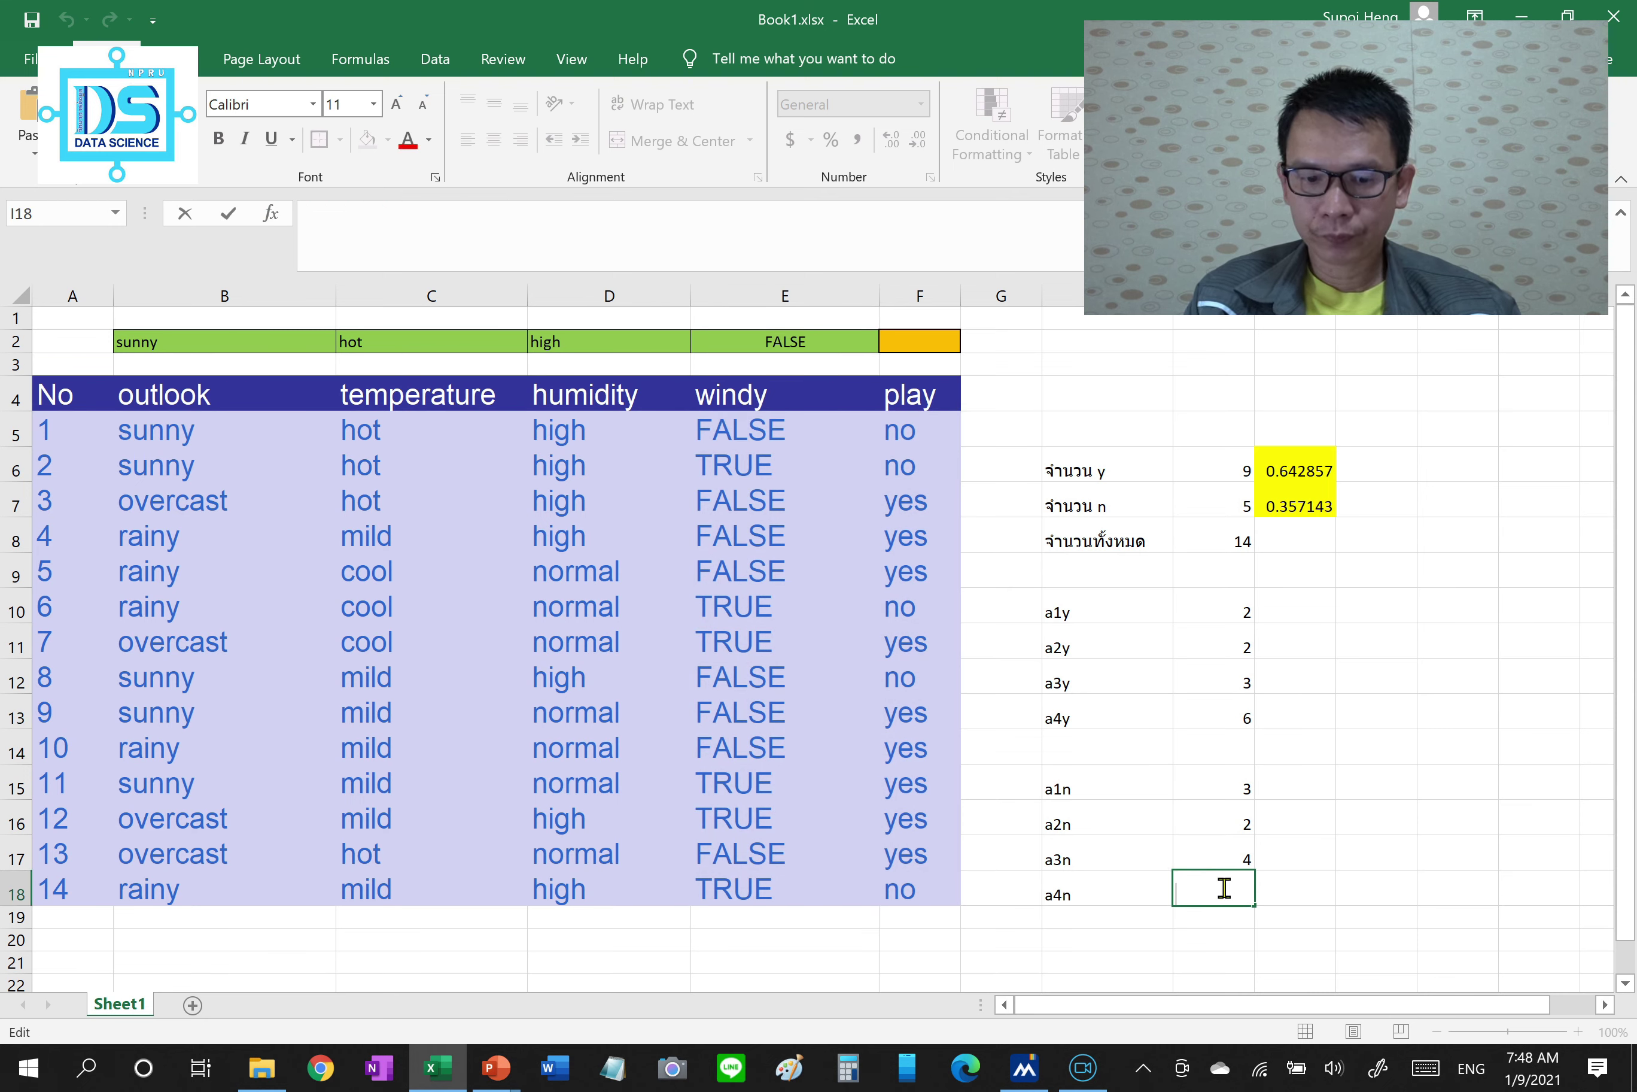
key("ctrl+v")
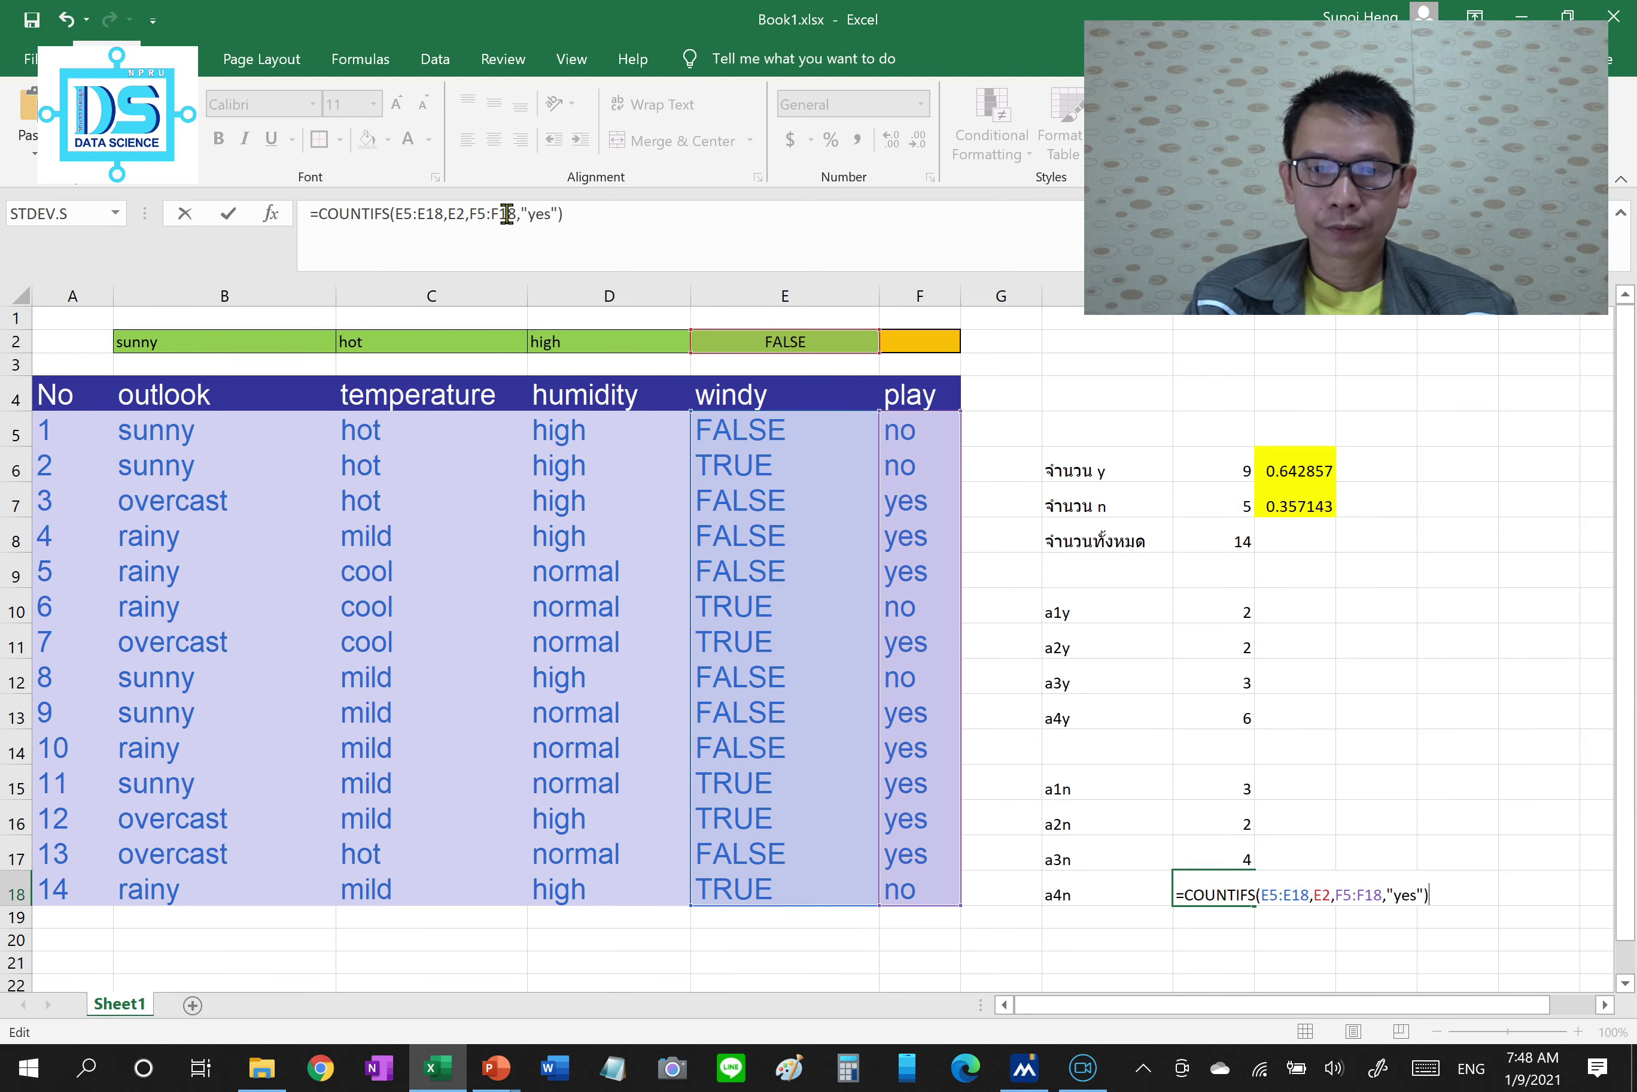
left_click(552, 215)
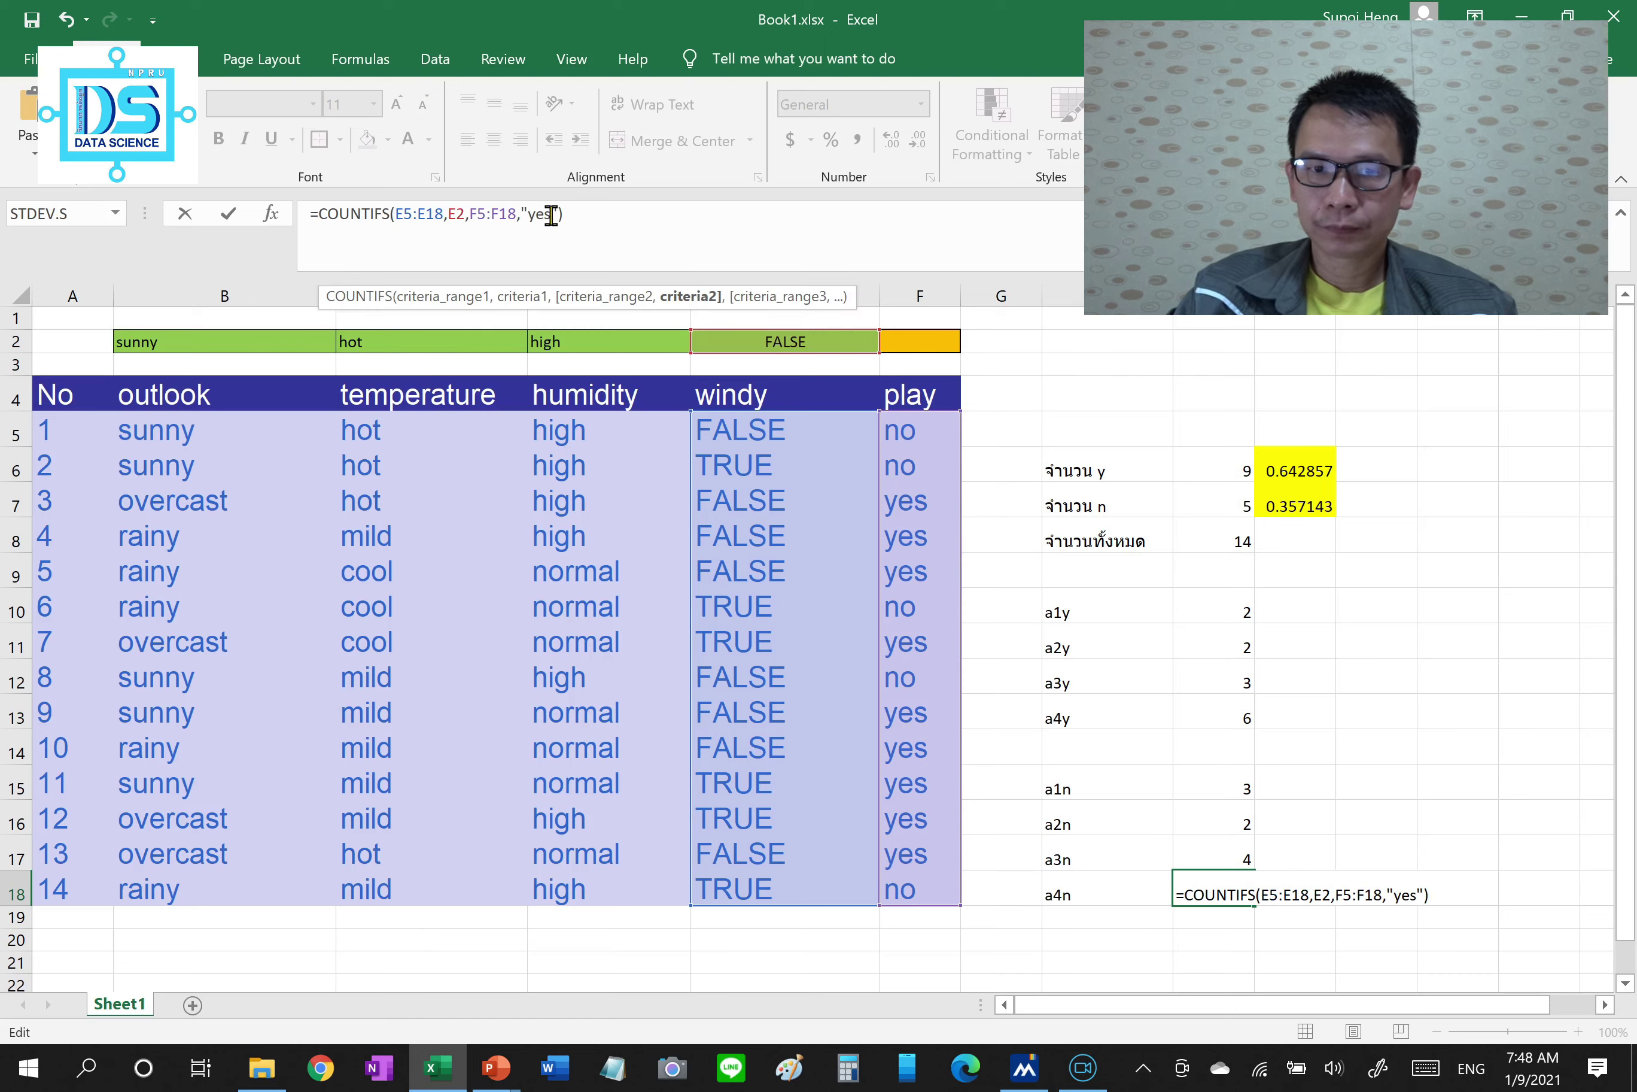
key("BackSpace")
key("BackSpace")
key("BackSpace")
type("no")
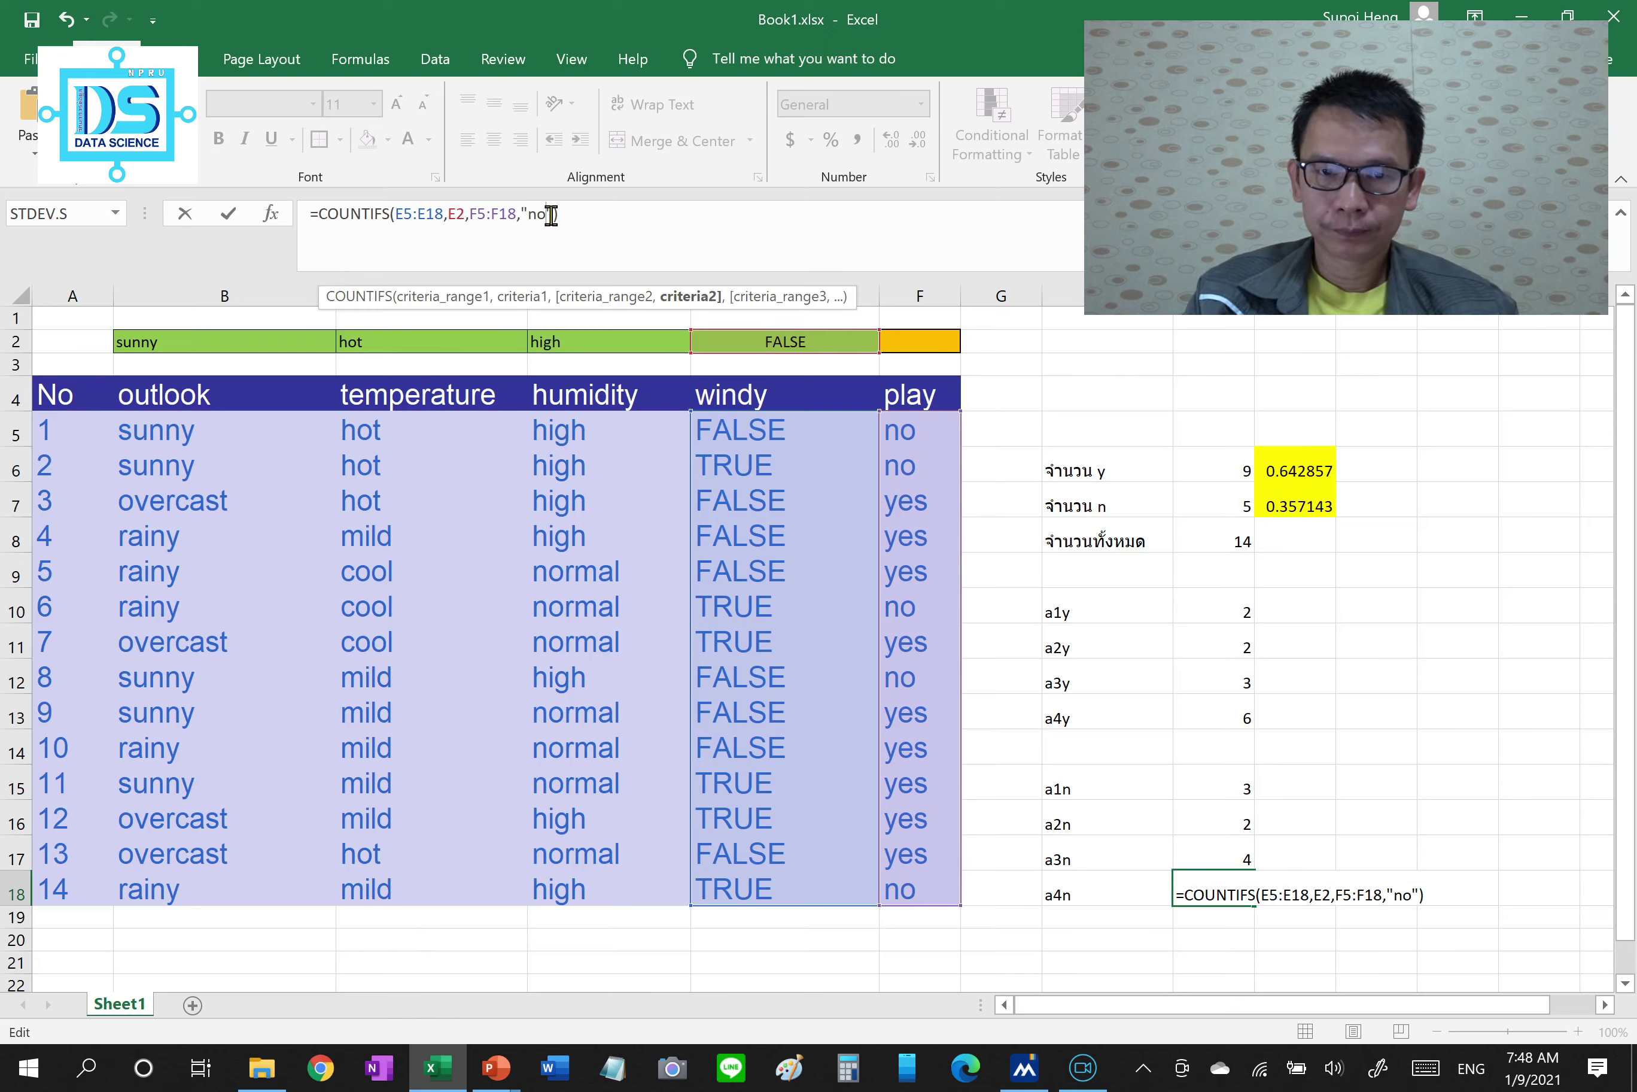
key("Return")
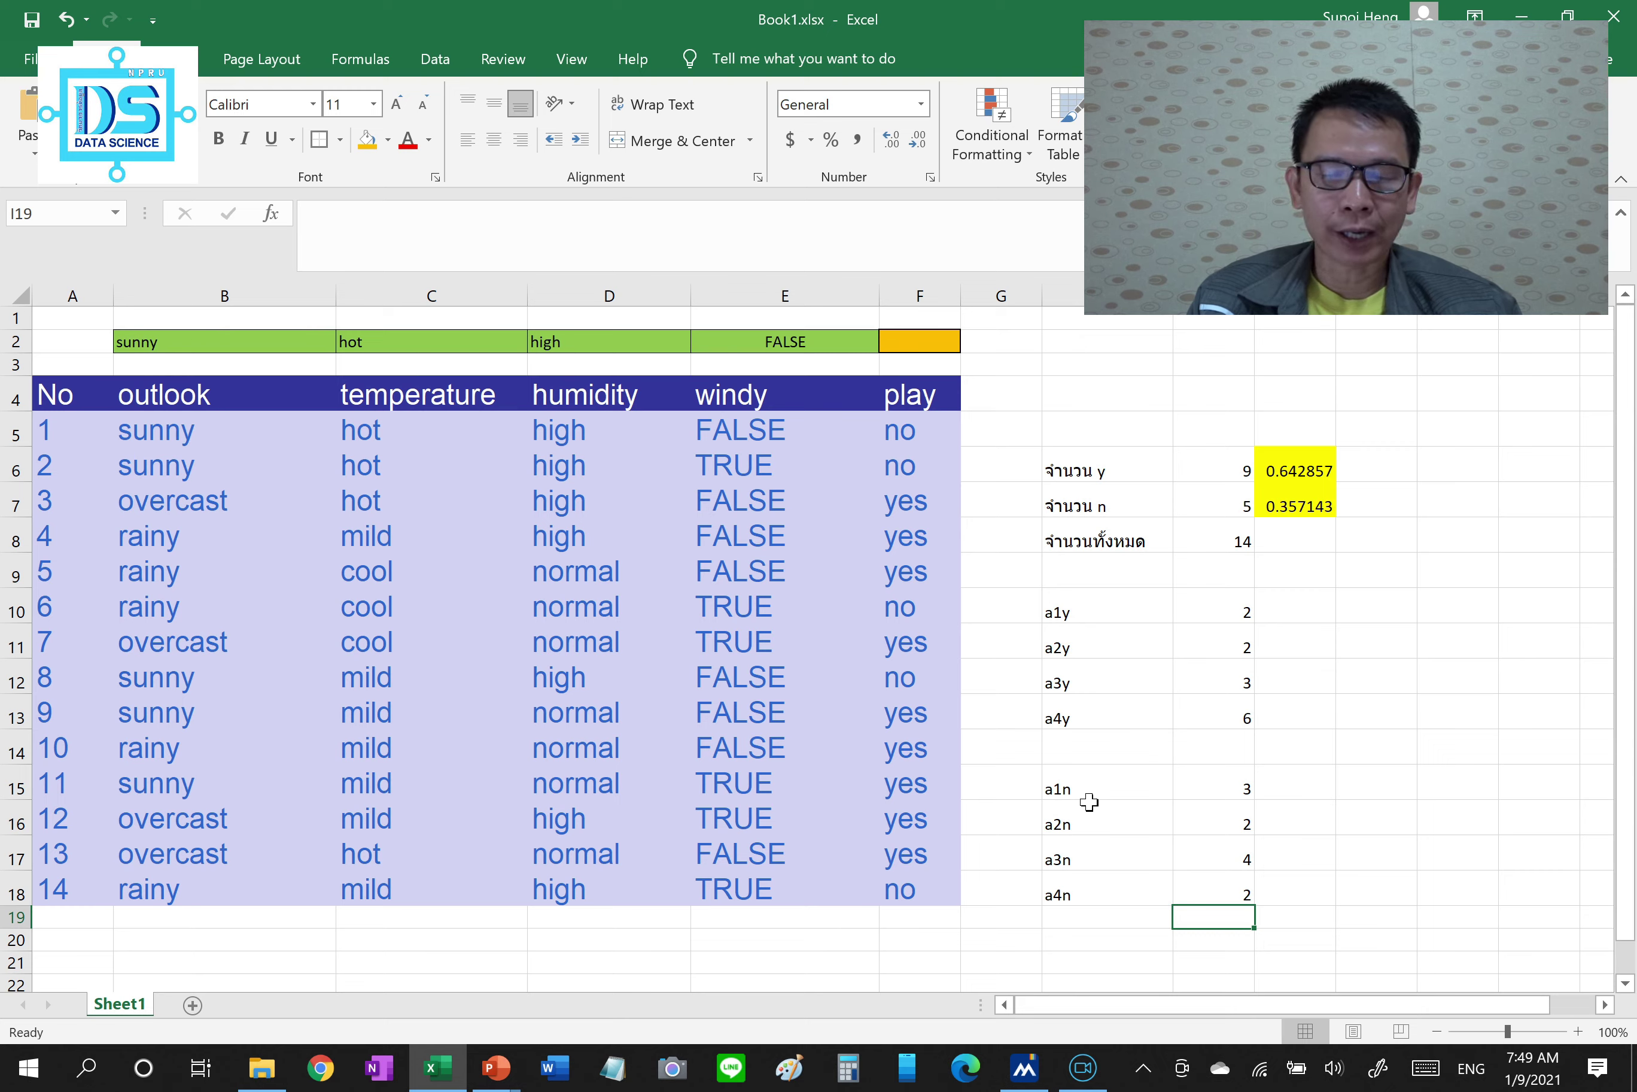
left_click(1309, 606)
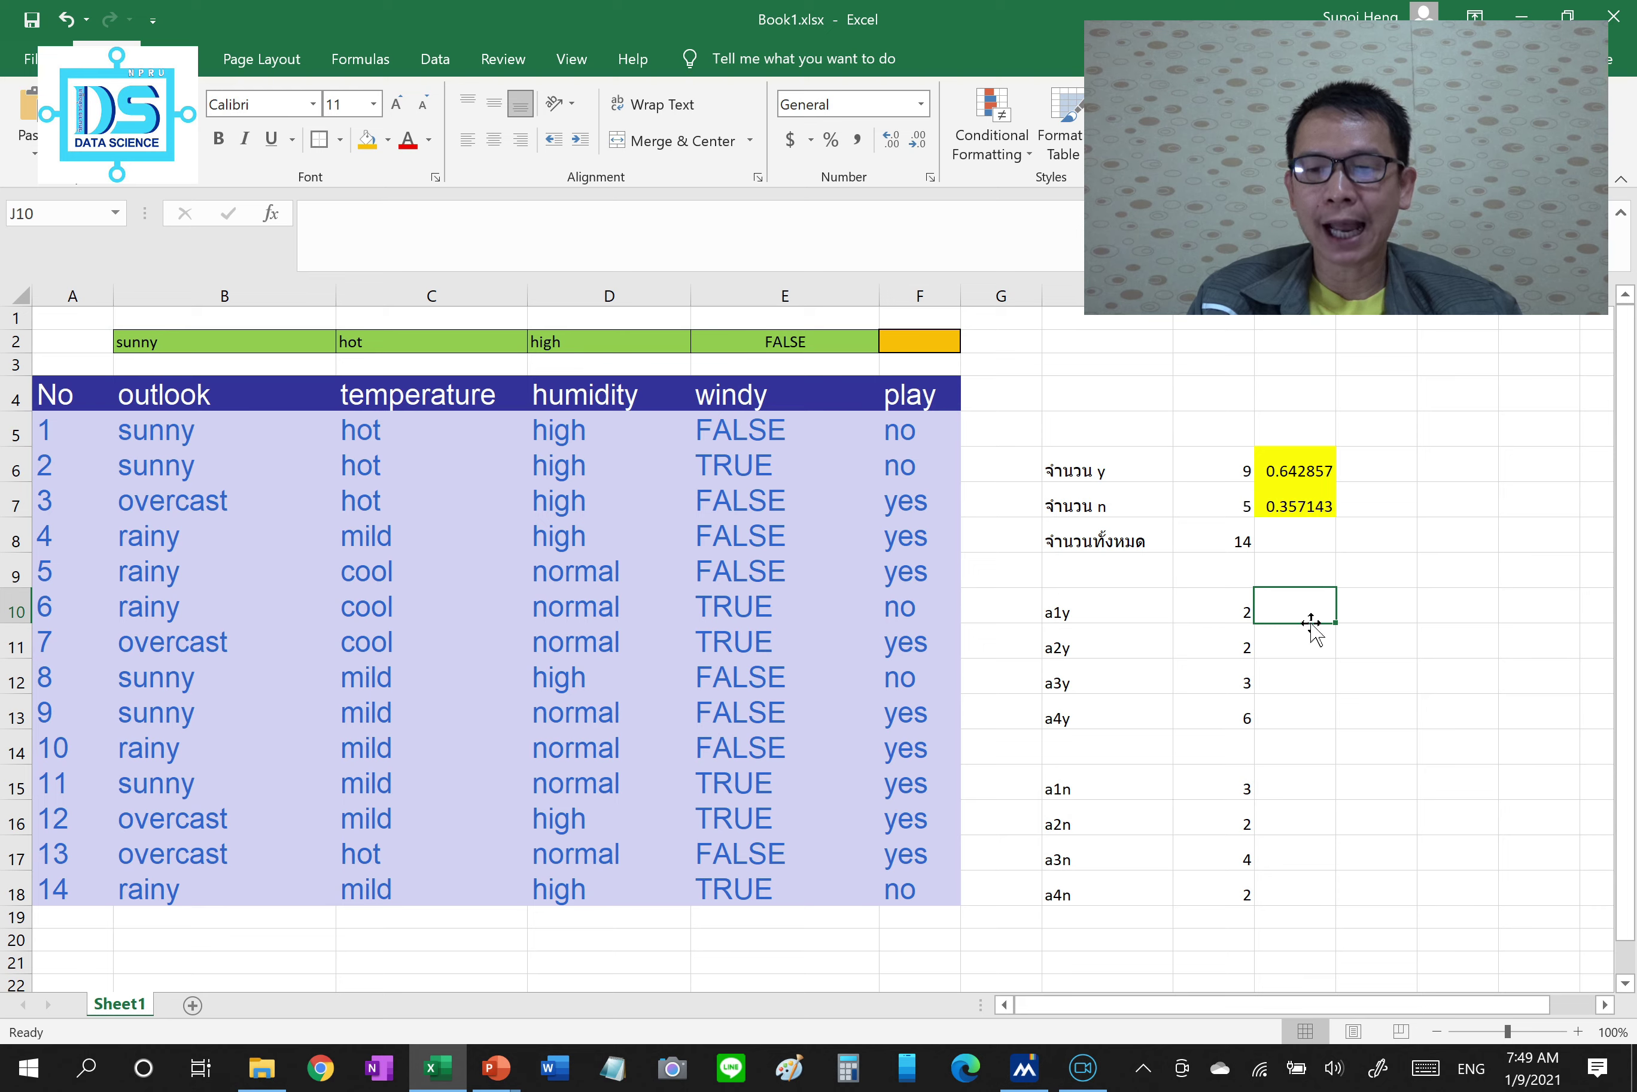
Enter =I10/I$6 in J10 and fill it down to J13 for the yes-probabilities
type("=")
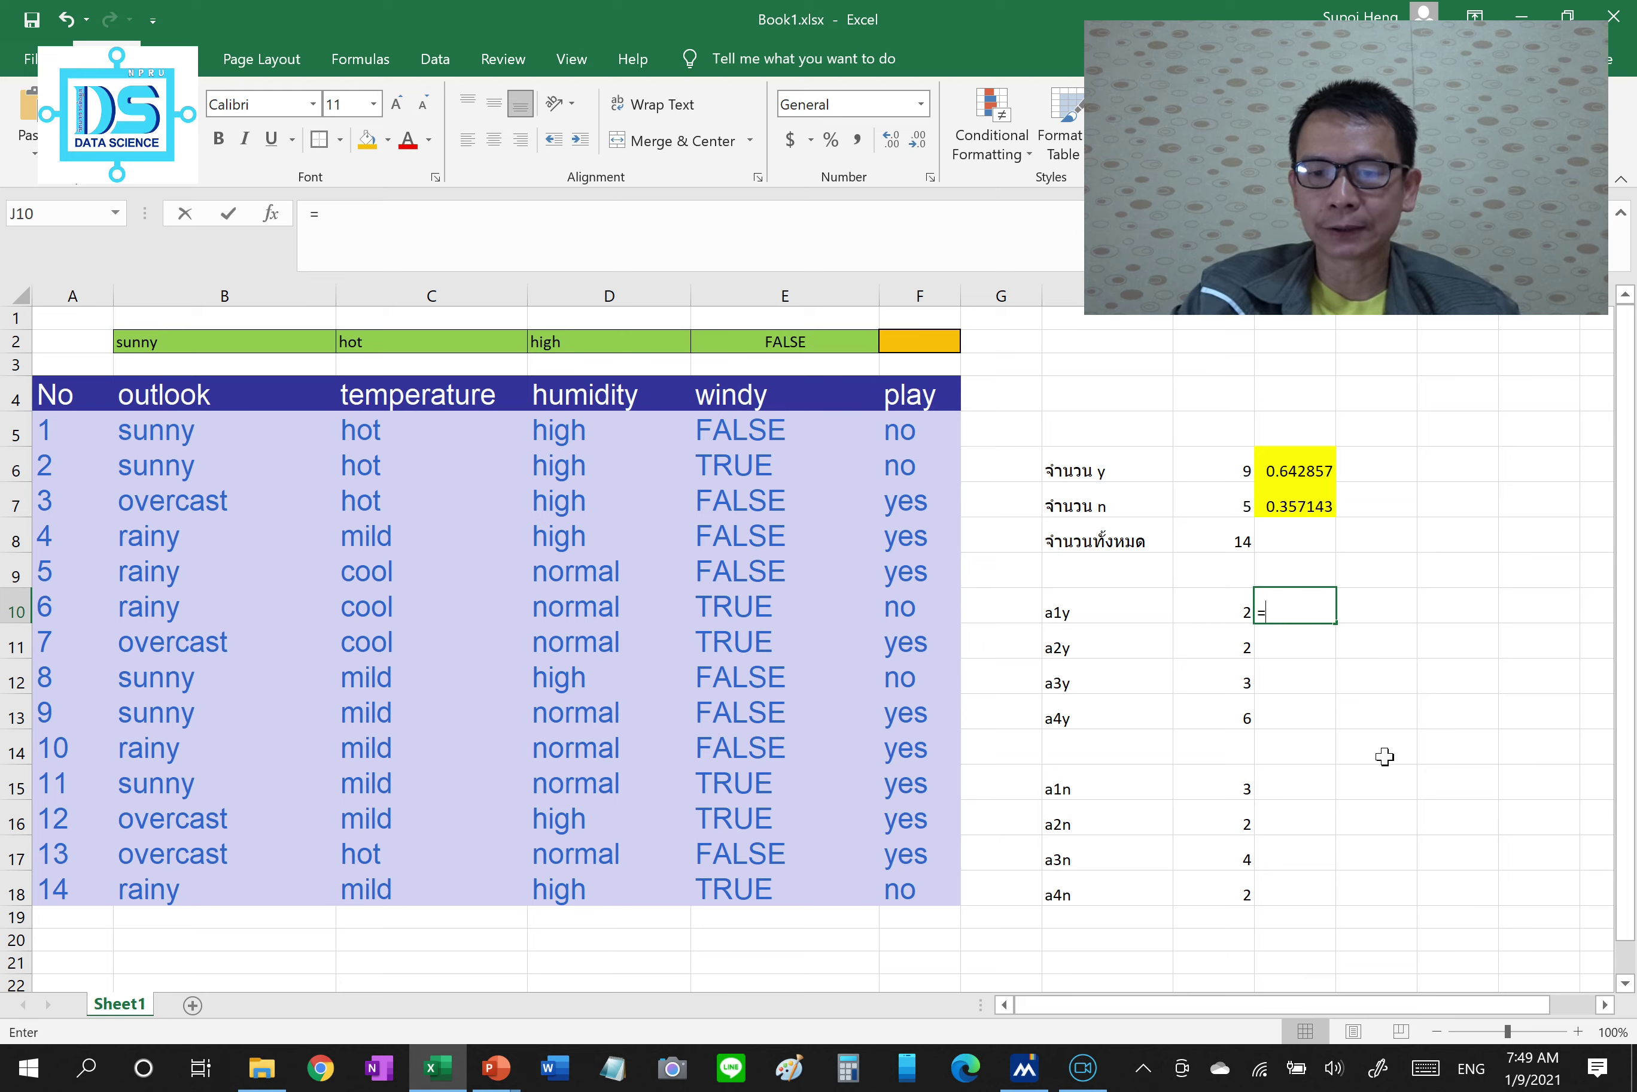
left_click(1212, 602)
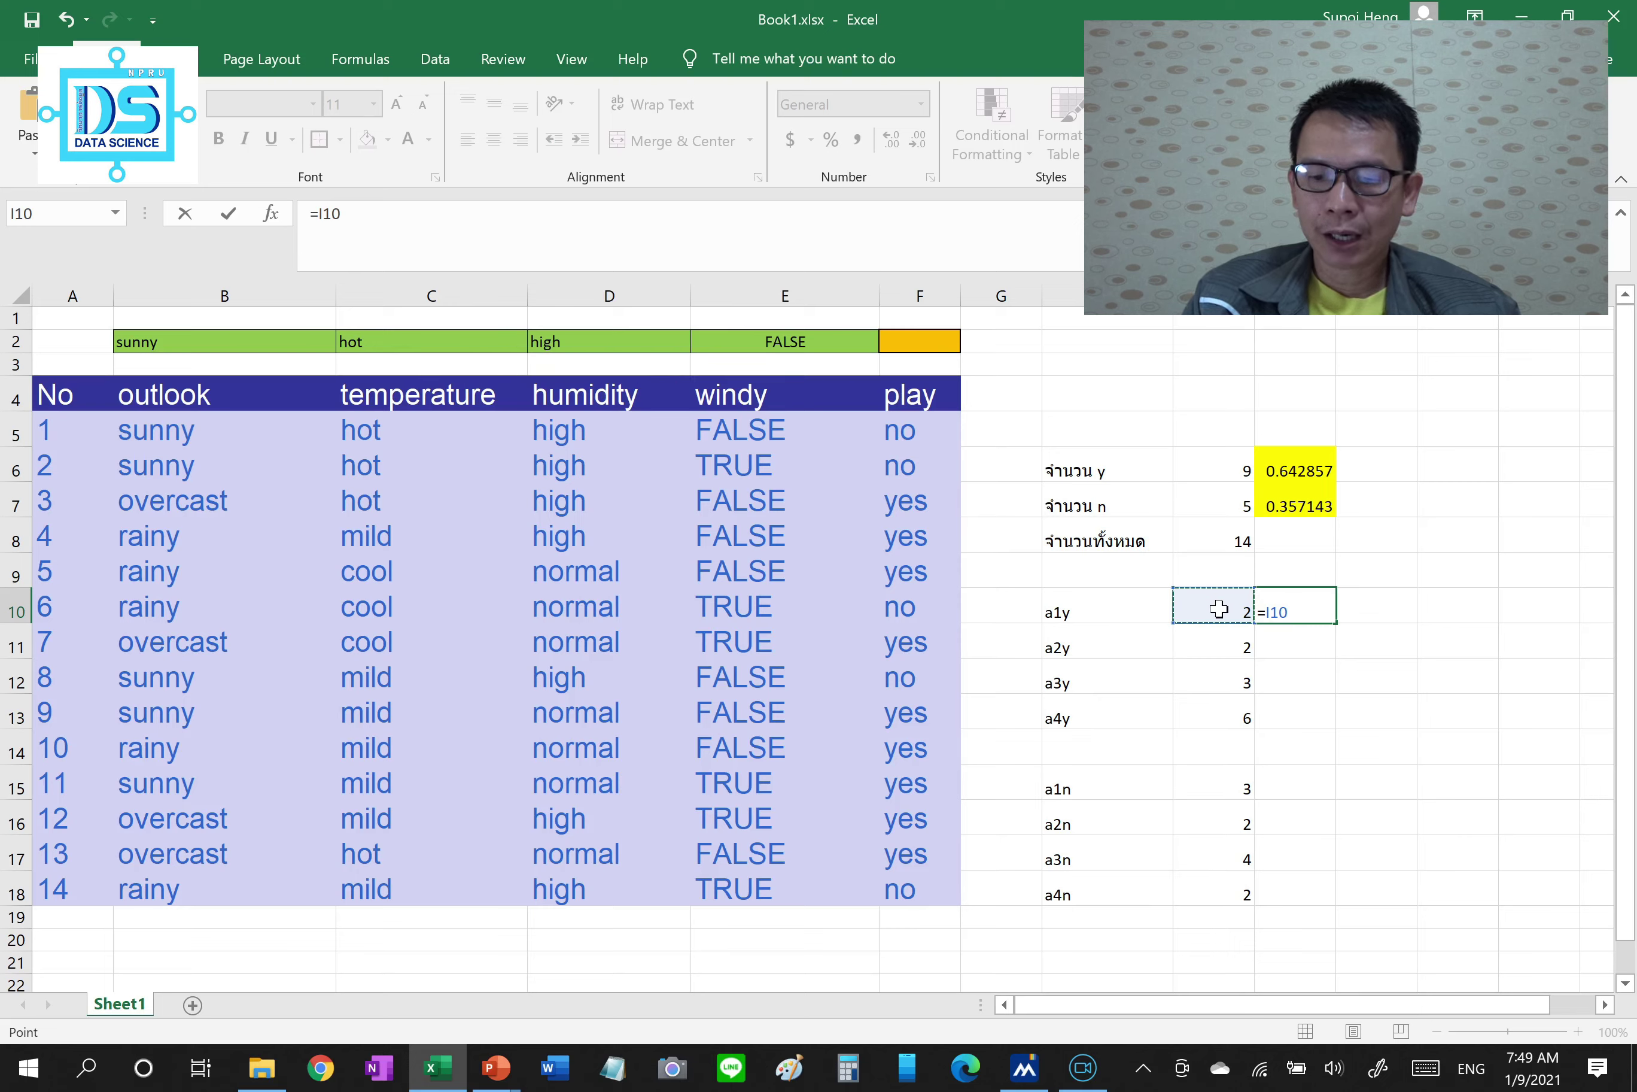
type("/")
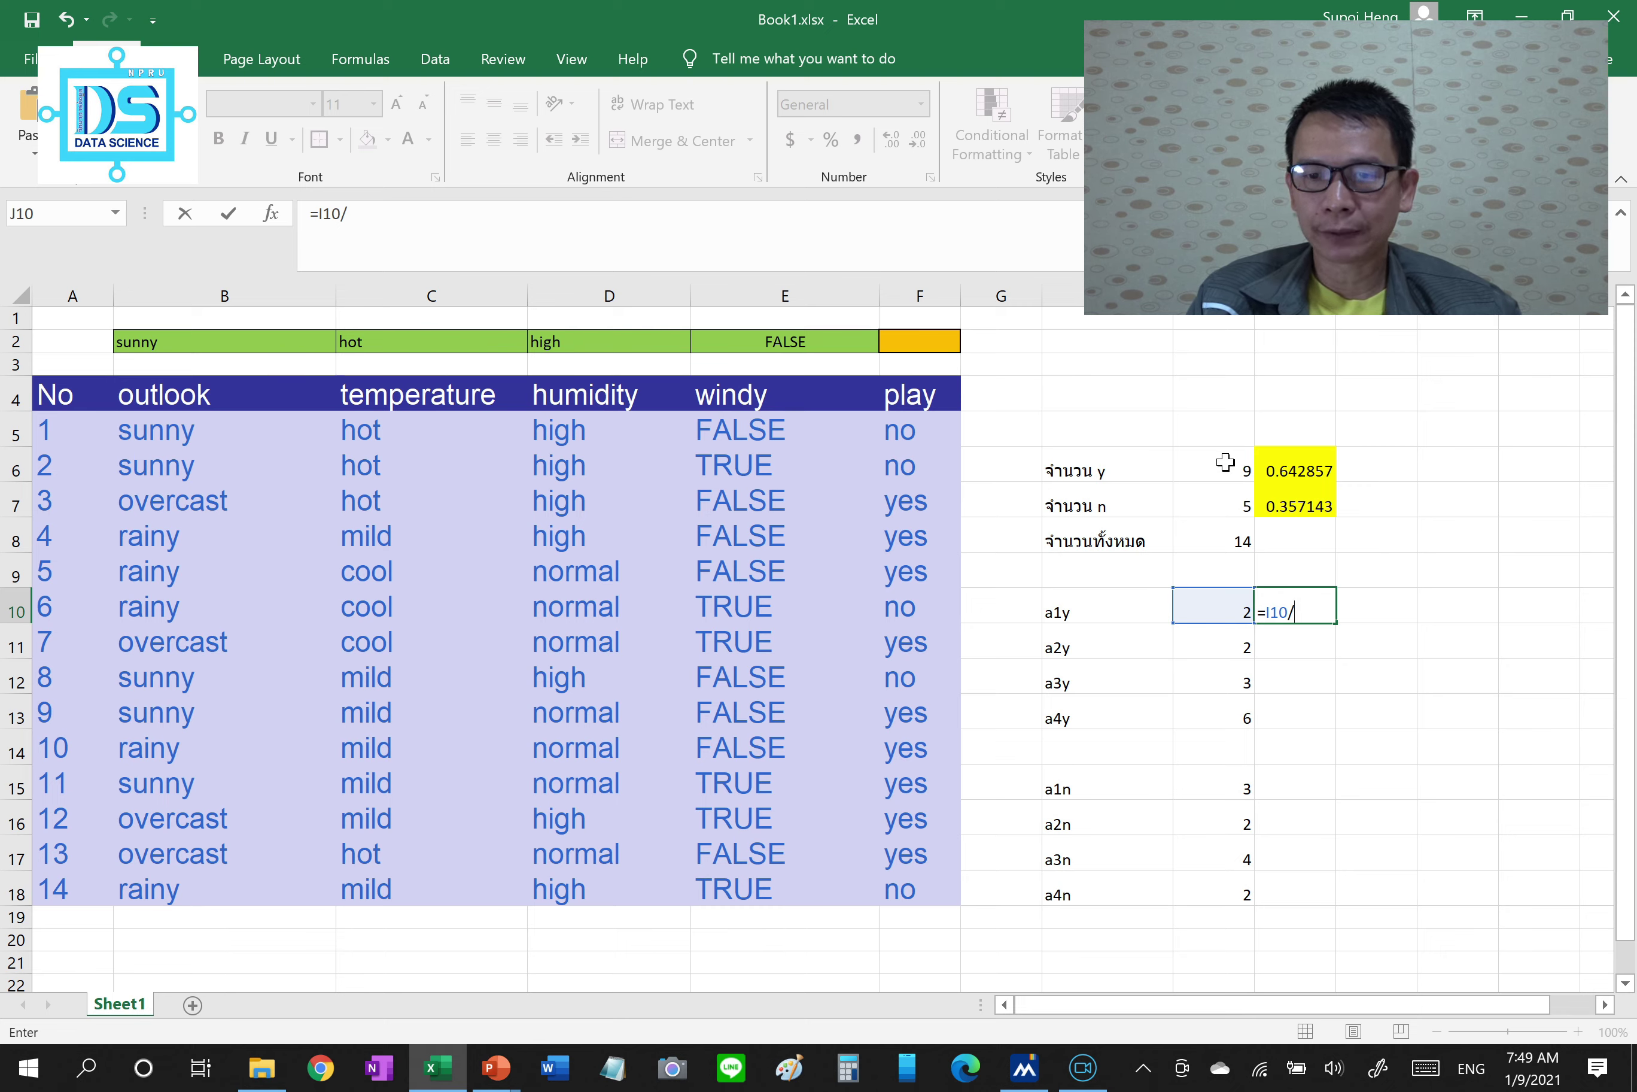
left_click(1227, 462)
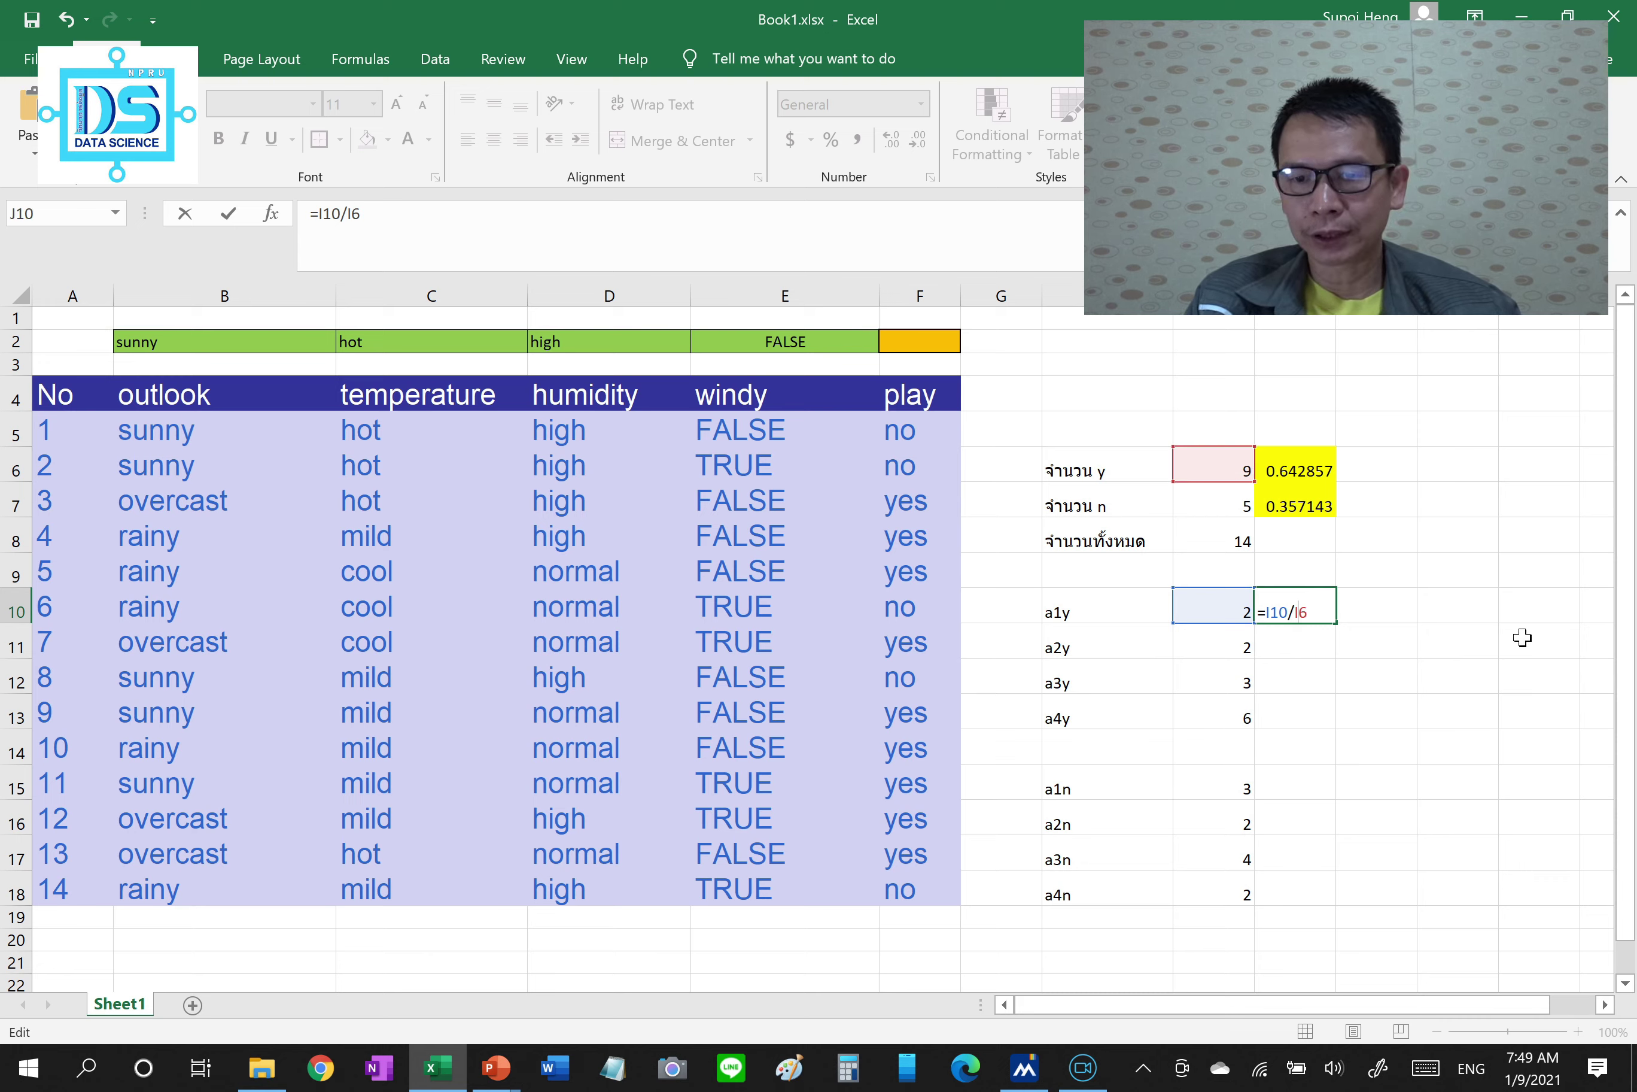
type("$")
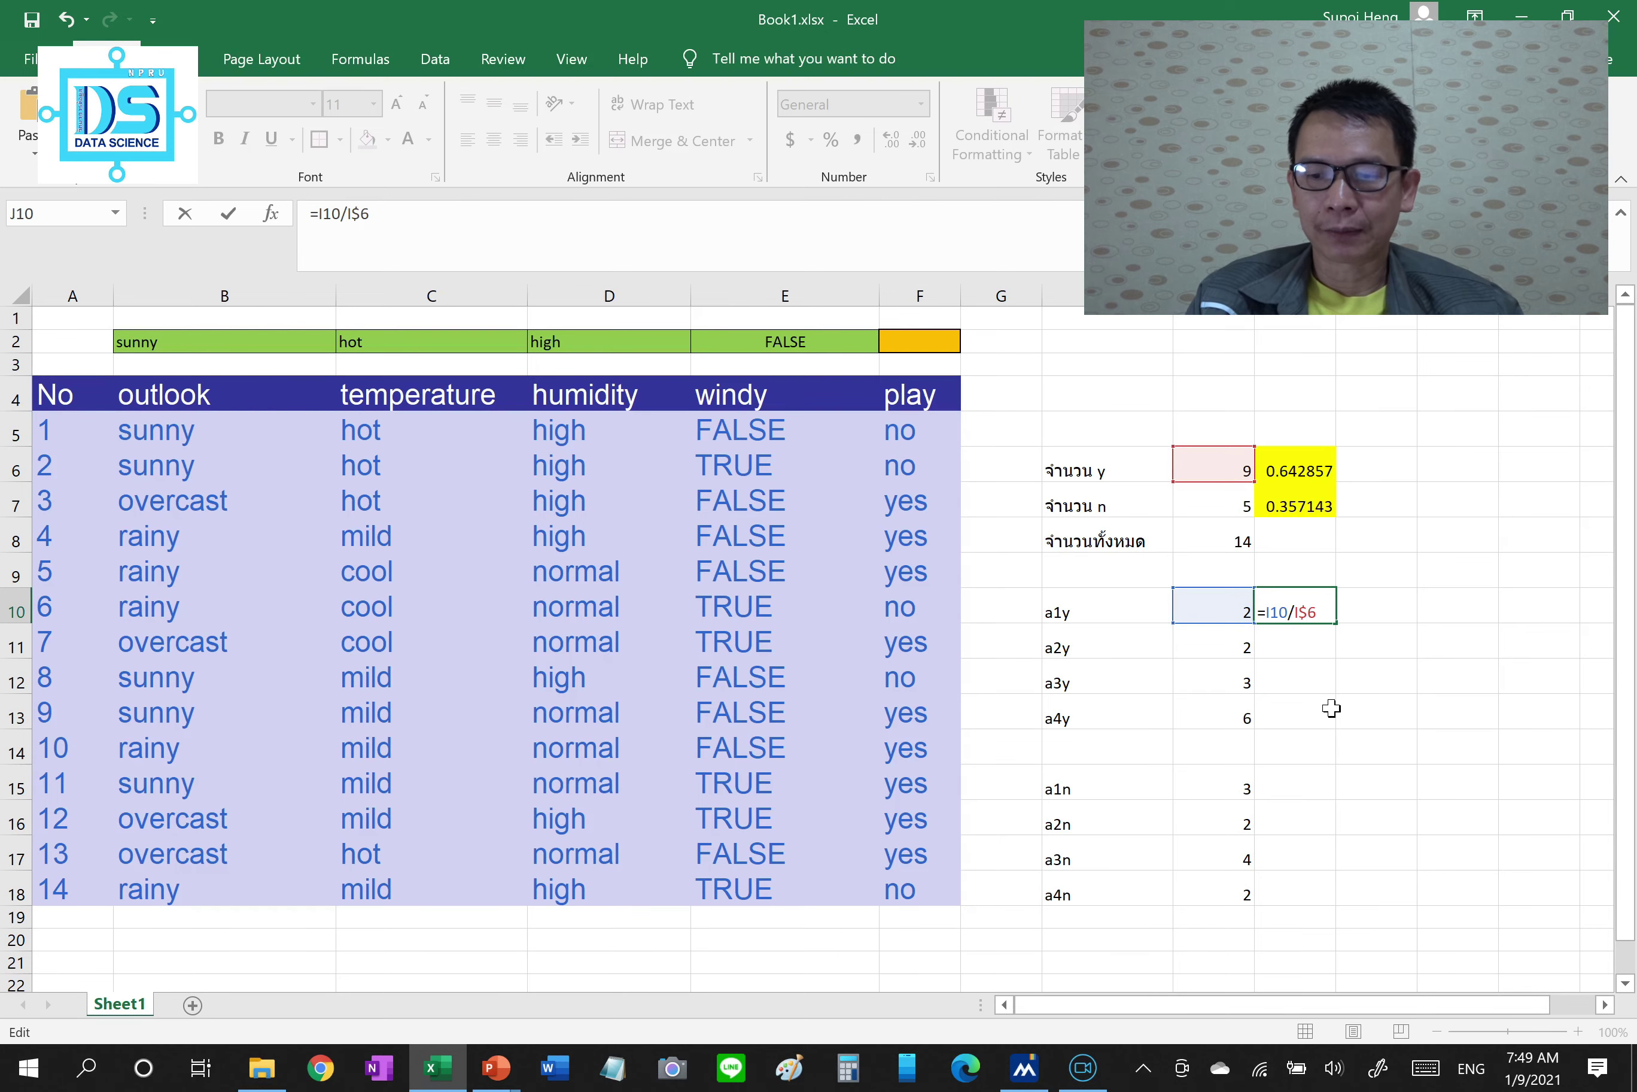
key("Return")
left_click(1301, 610)
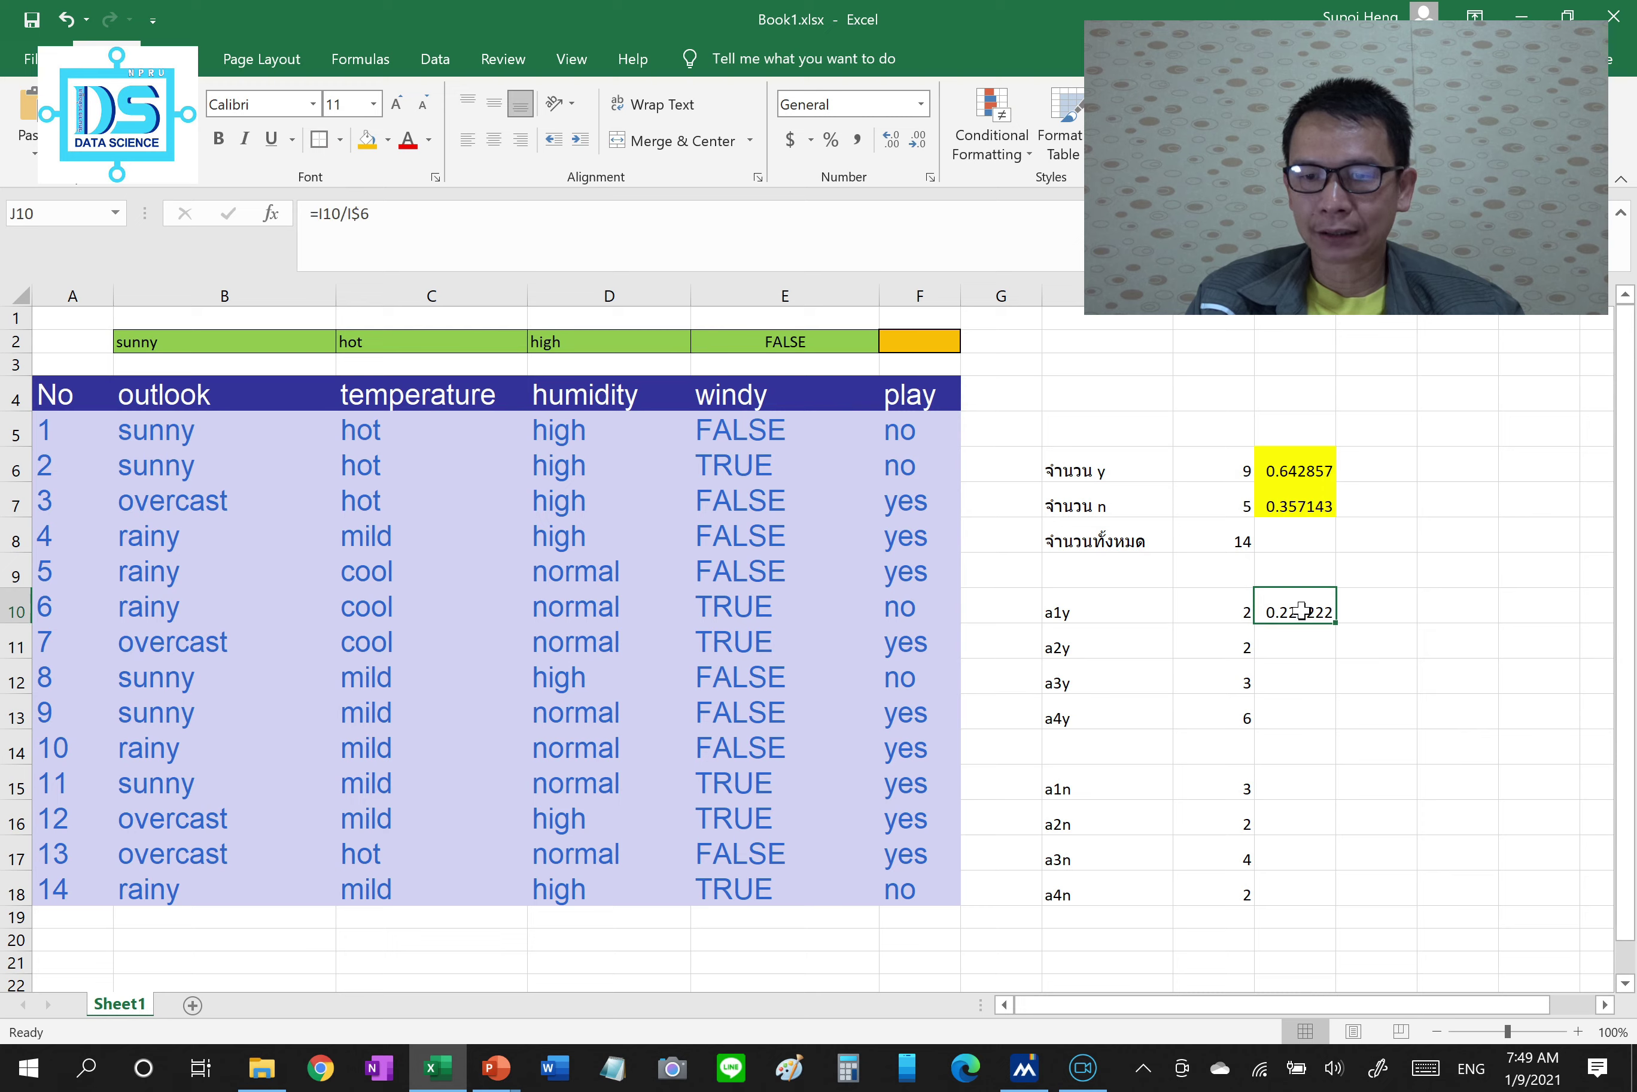
left_click_drag(1337, 621, 1333, 725)
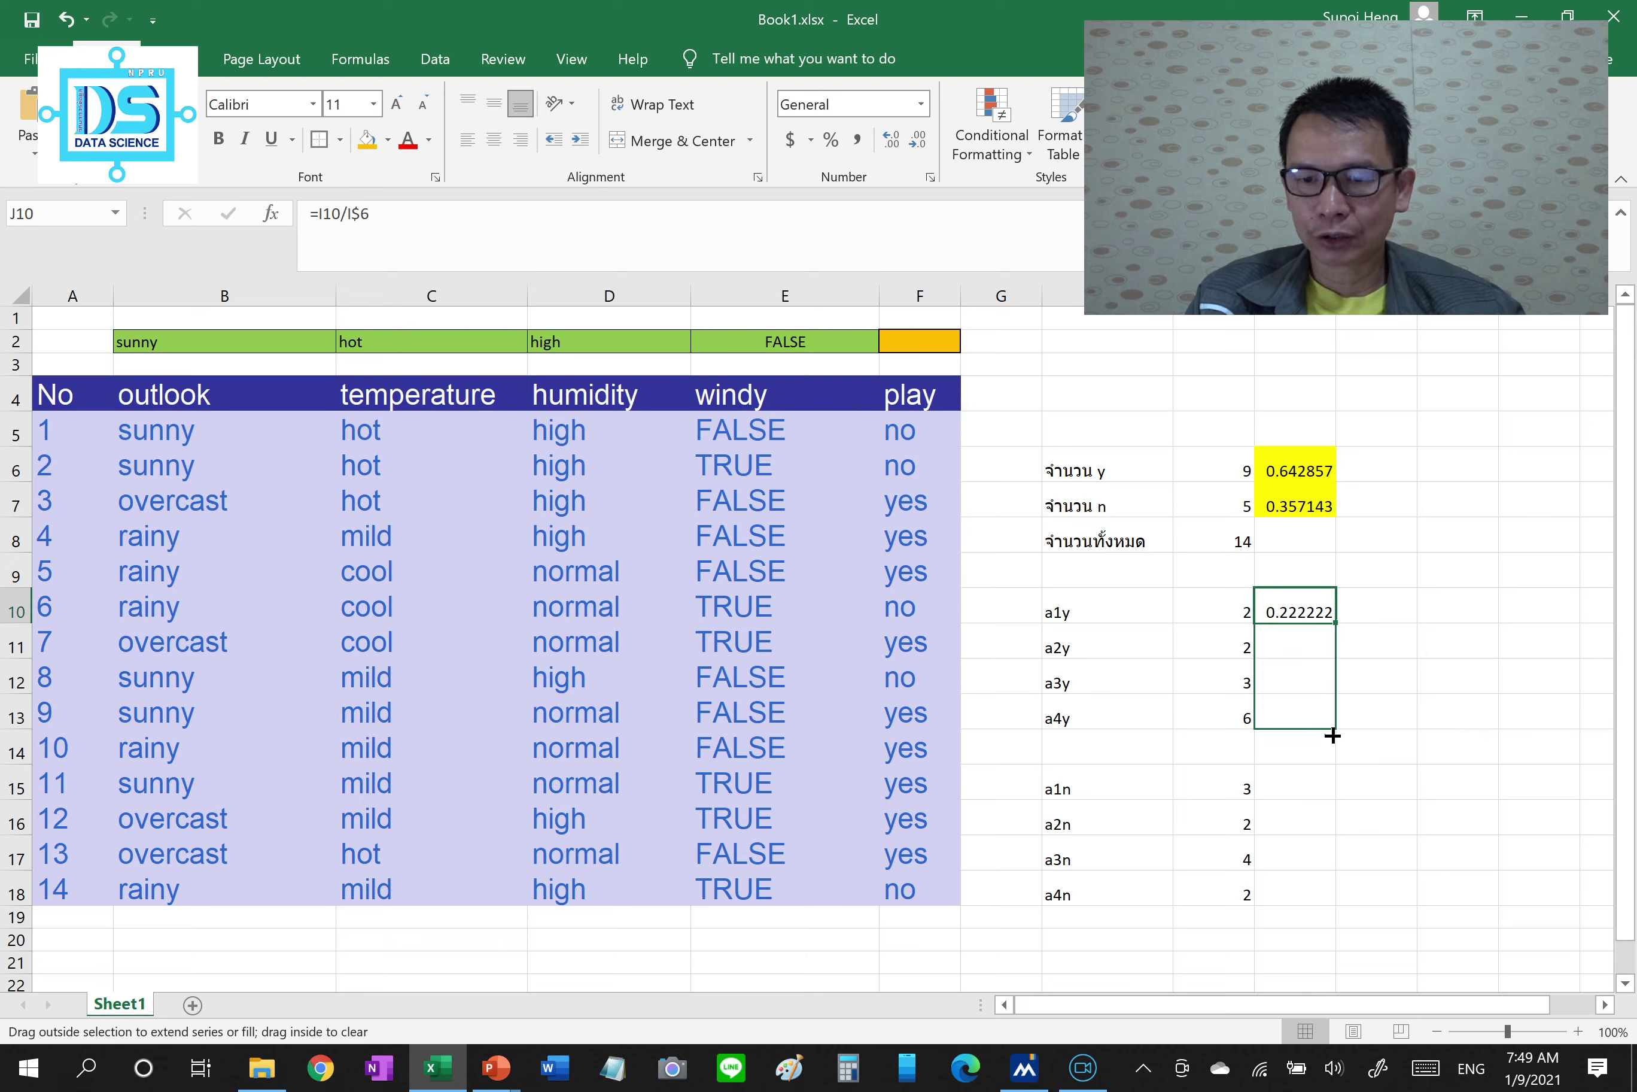
Shade the four yes-probabilities in J10:J13 yellow
left_click(1436, 636)
left_click_drag(1296, 603, 1296, 718)
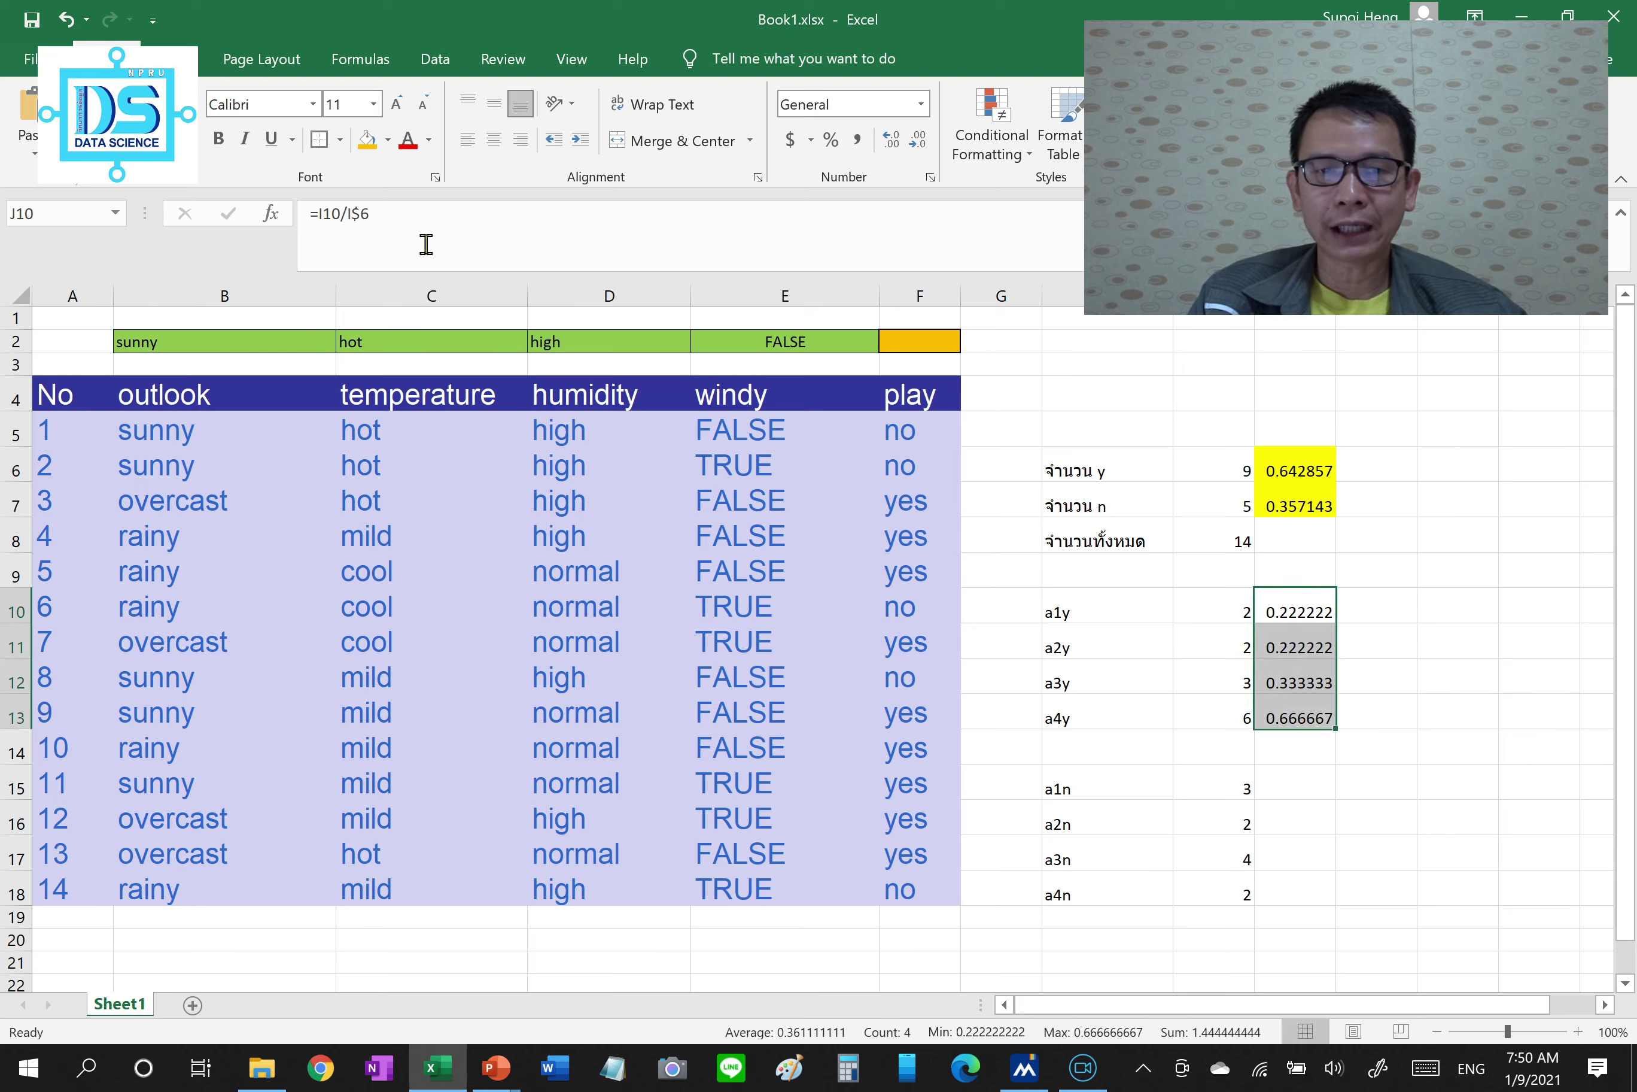
left_click(388, 141)
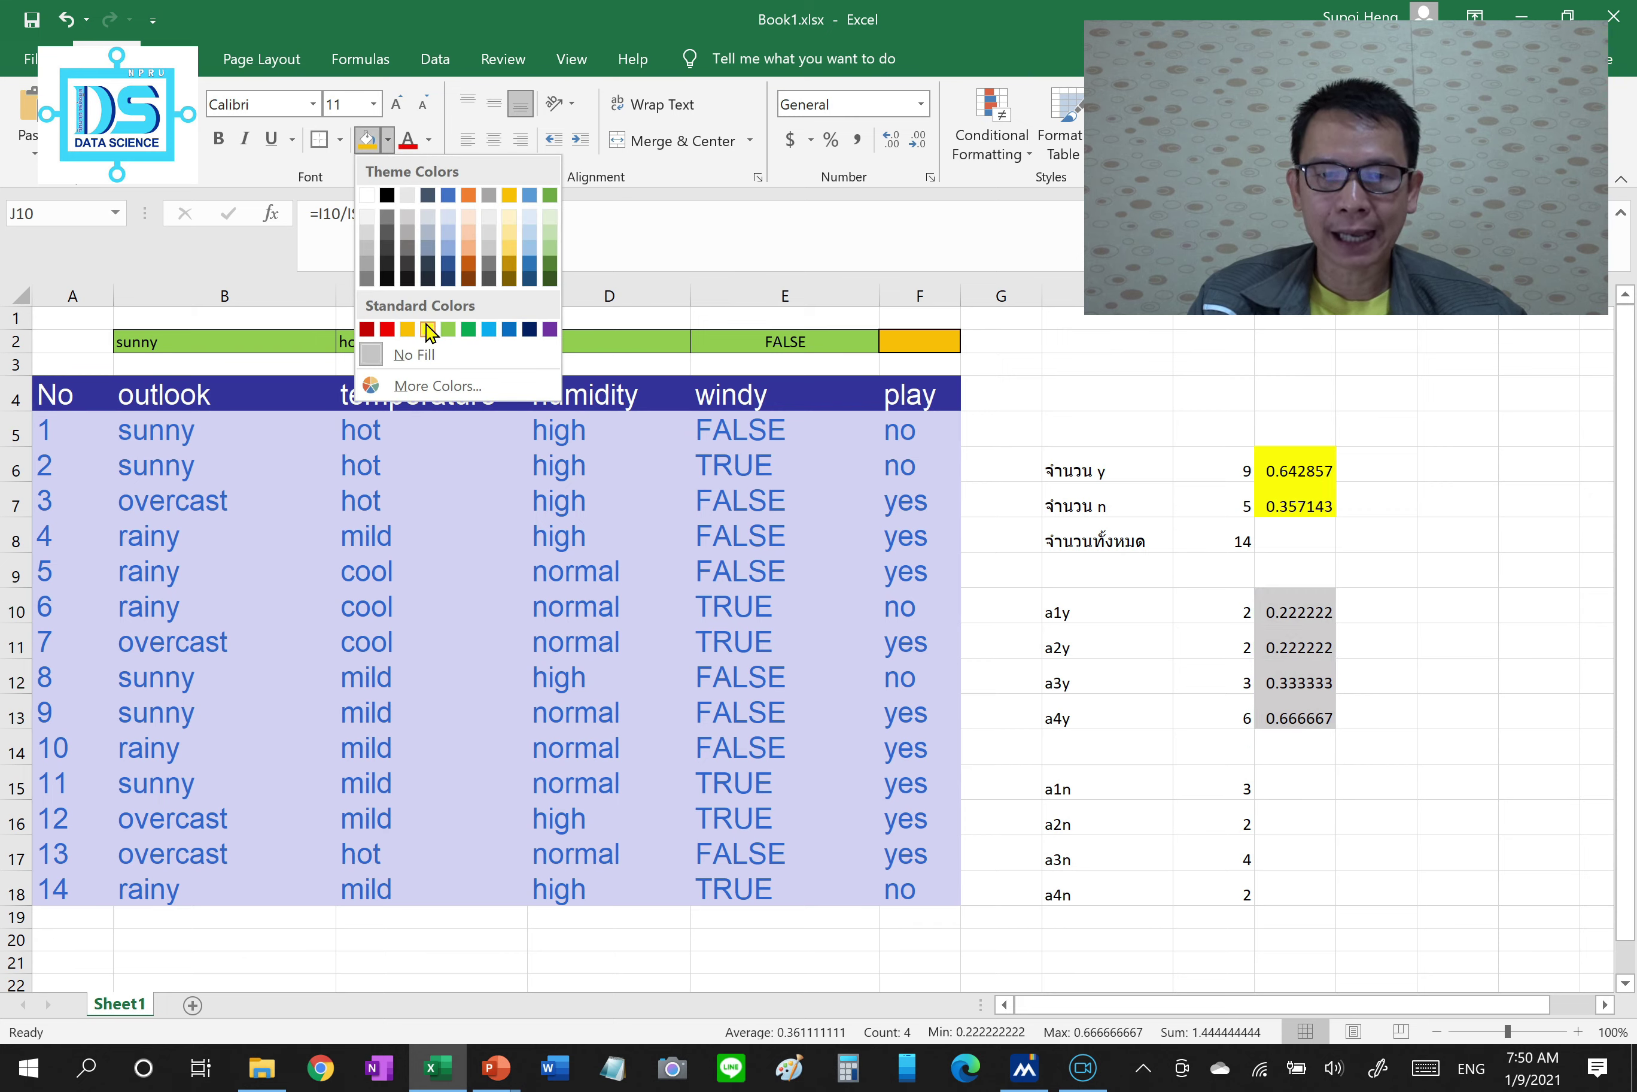
left_click(428, 330)
left_click(1448, 710)
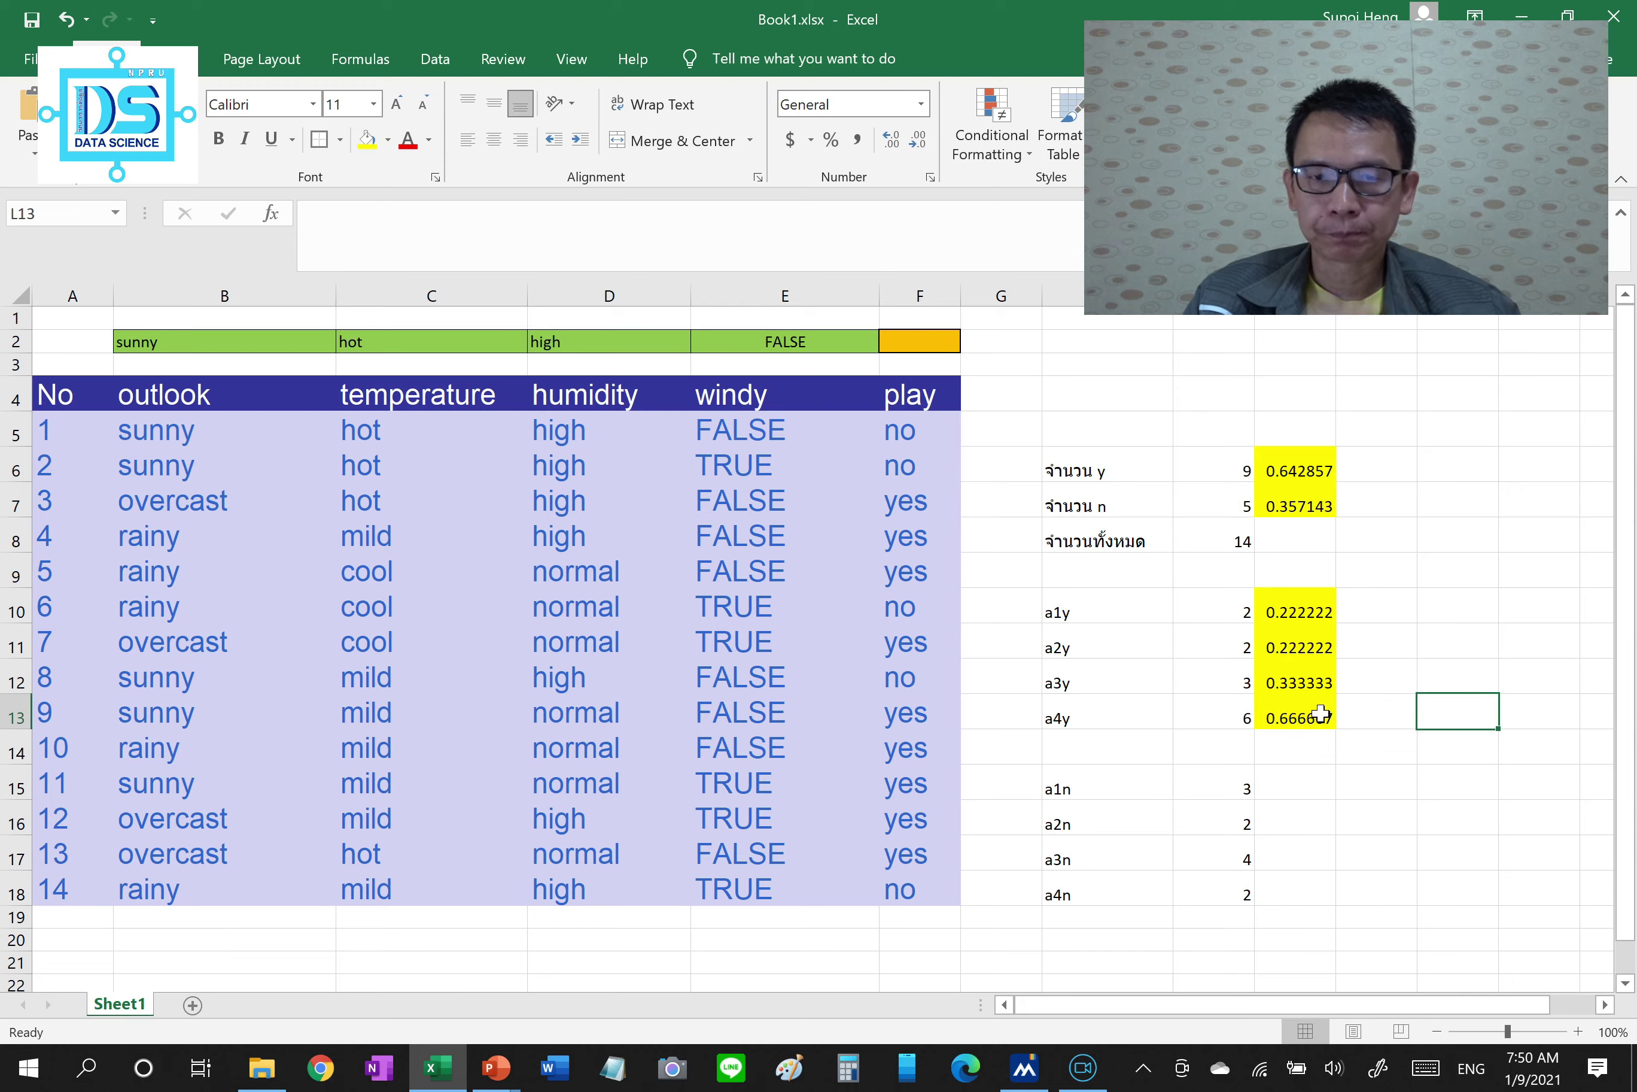
left_click(1305, 789)
Enter the a1n likelihood in J15 as its count divided by the row-locked no total in I7
type("=")
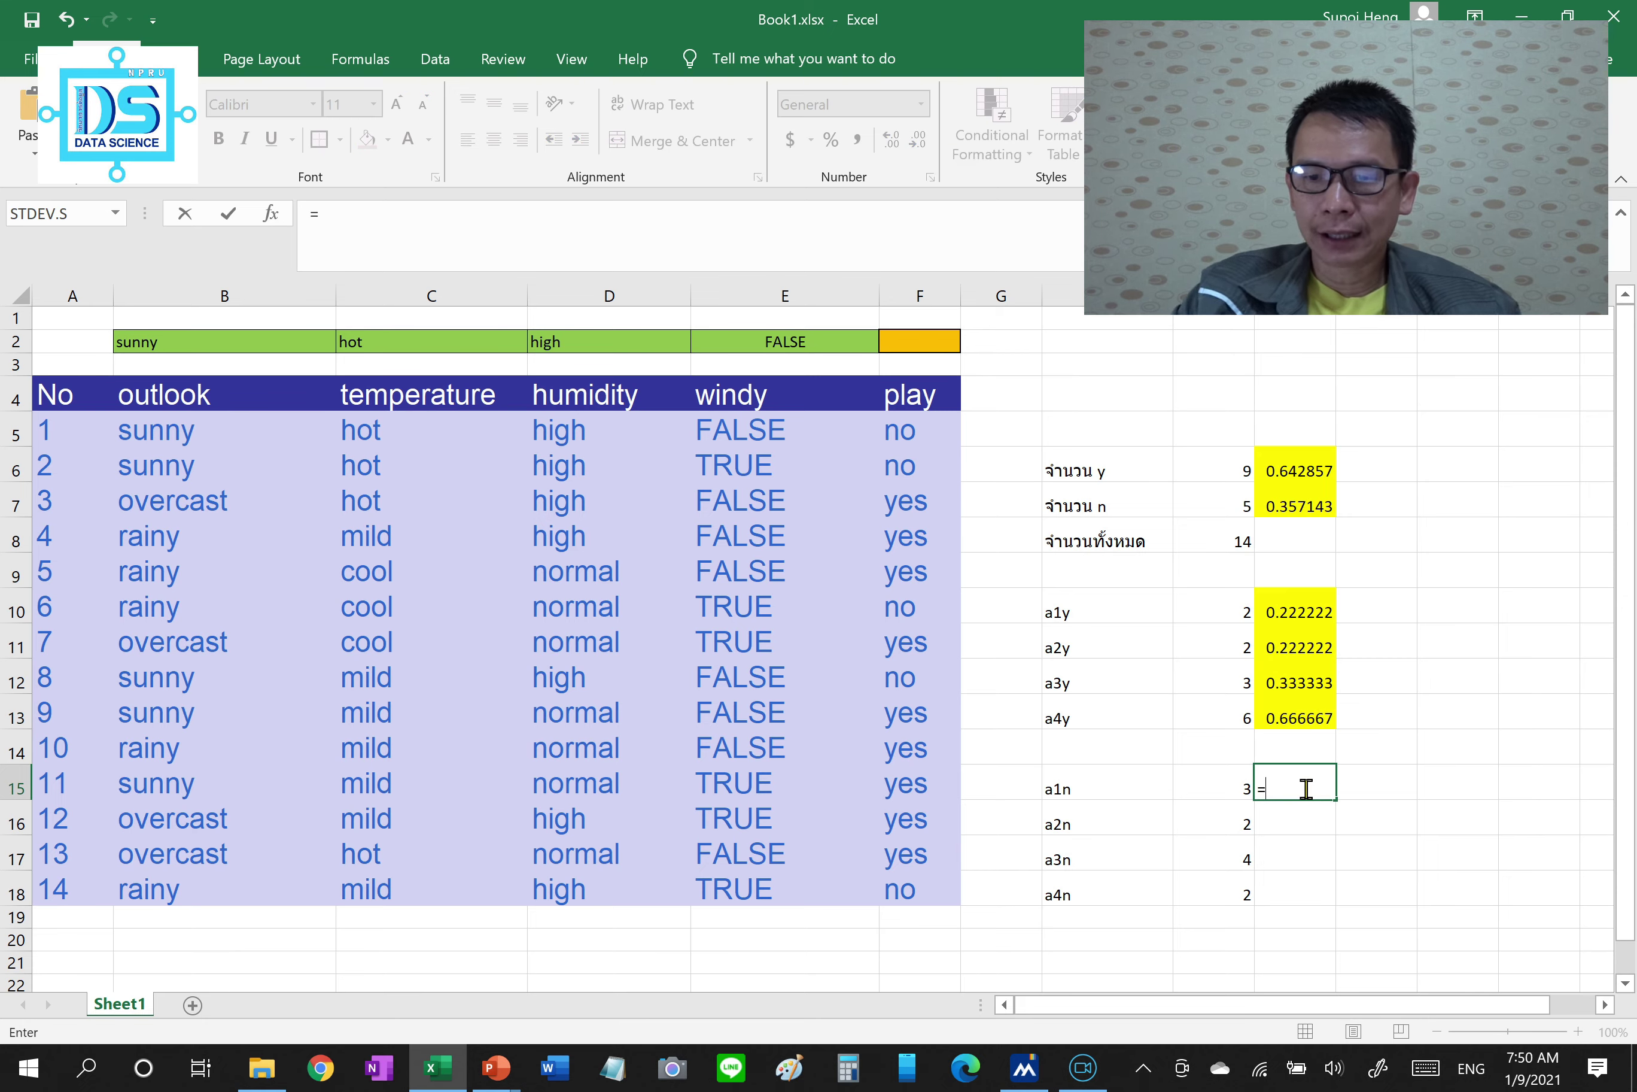
left_click(1219, 784)
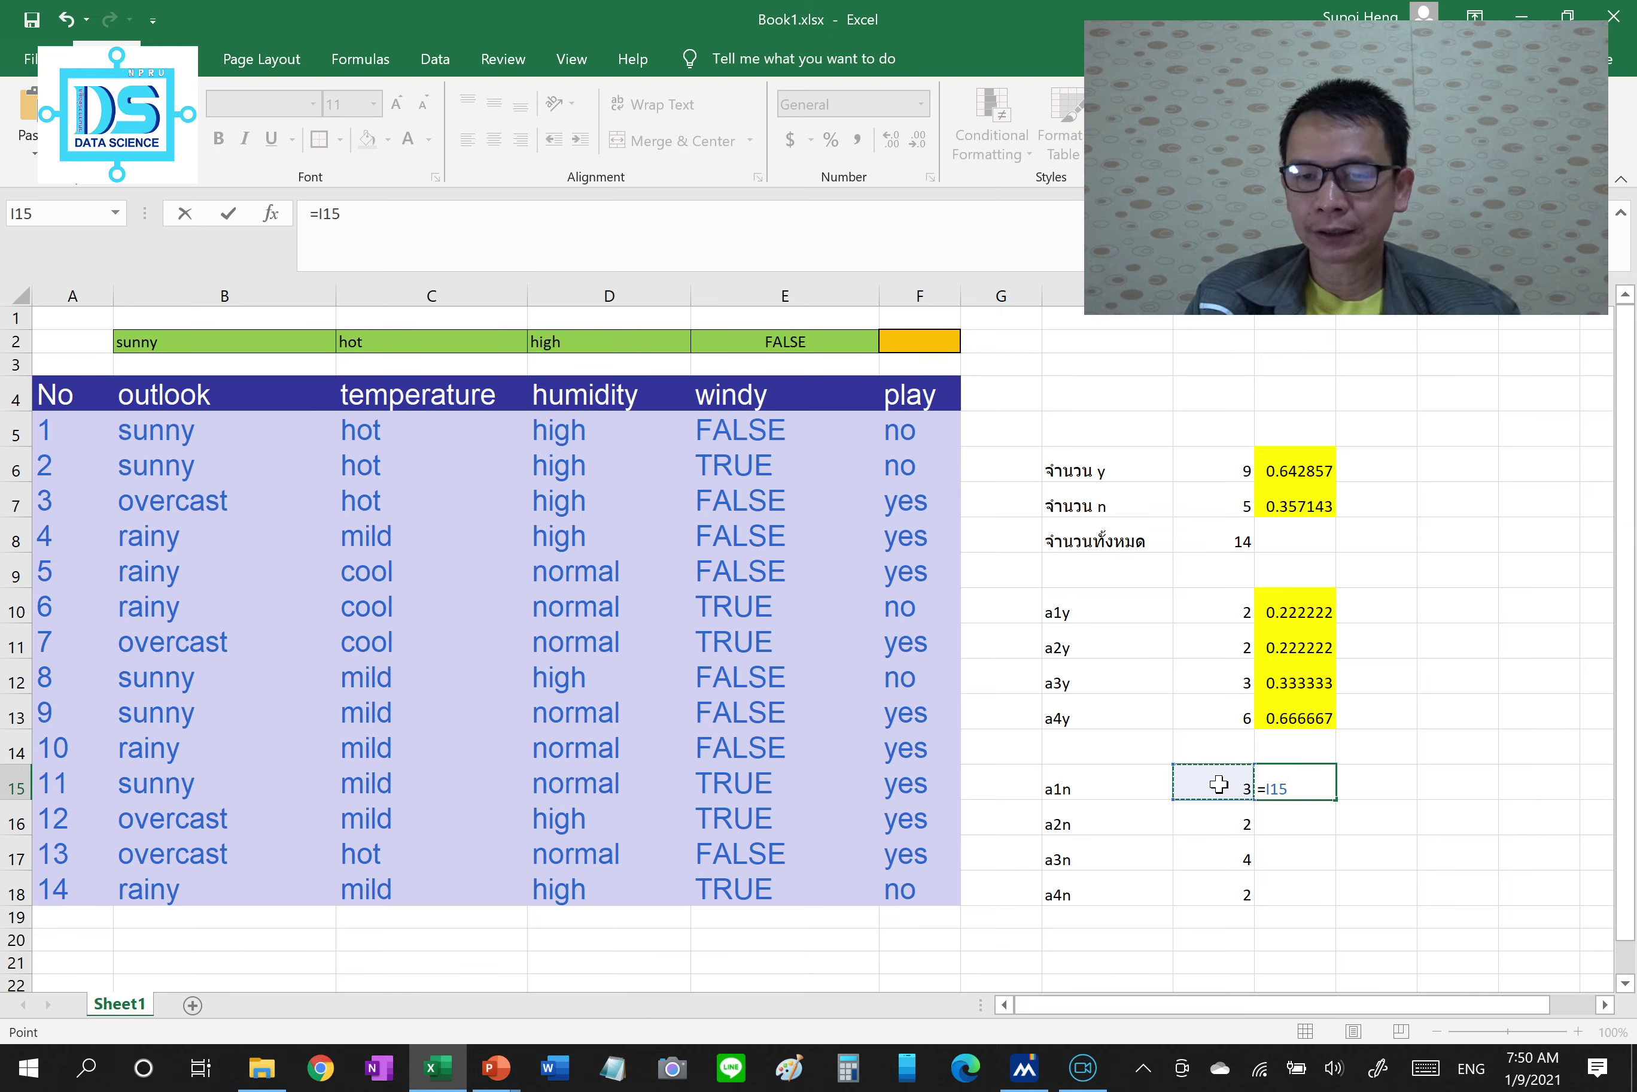
type("/")
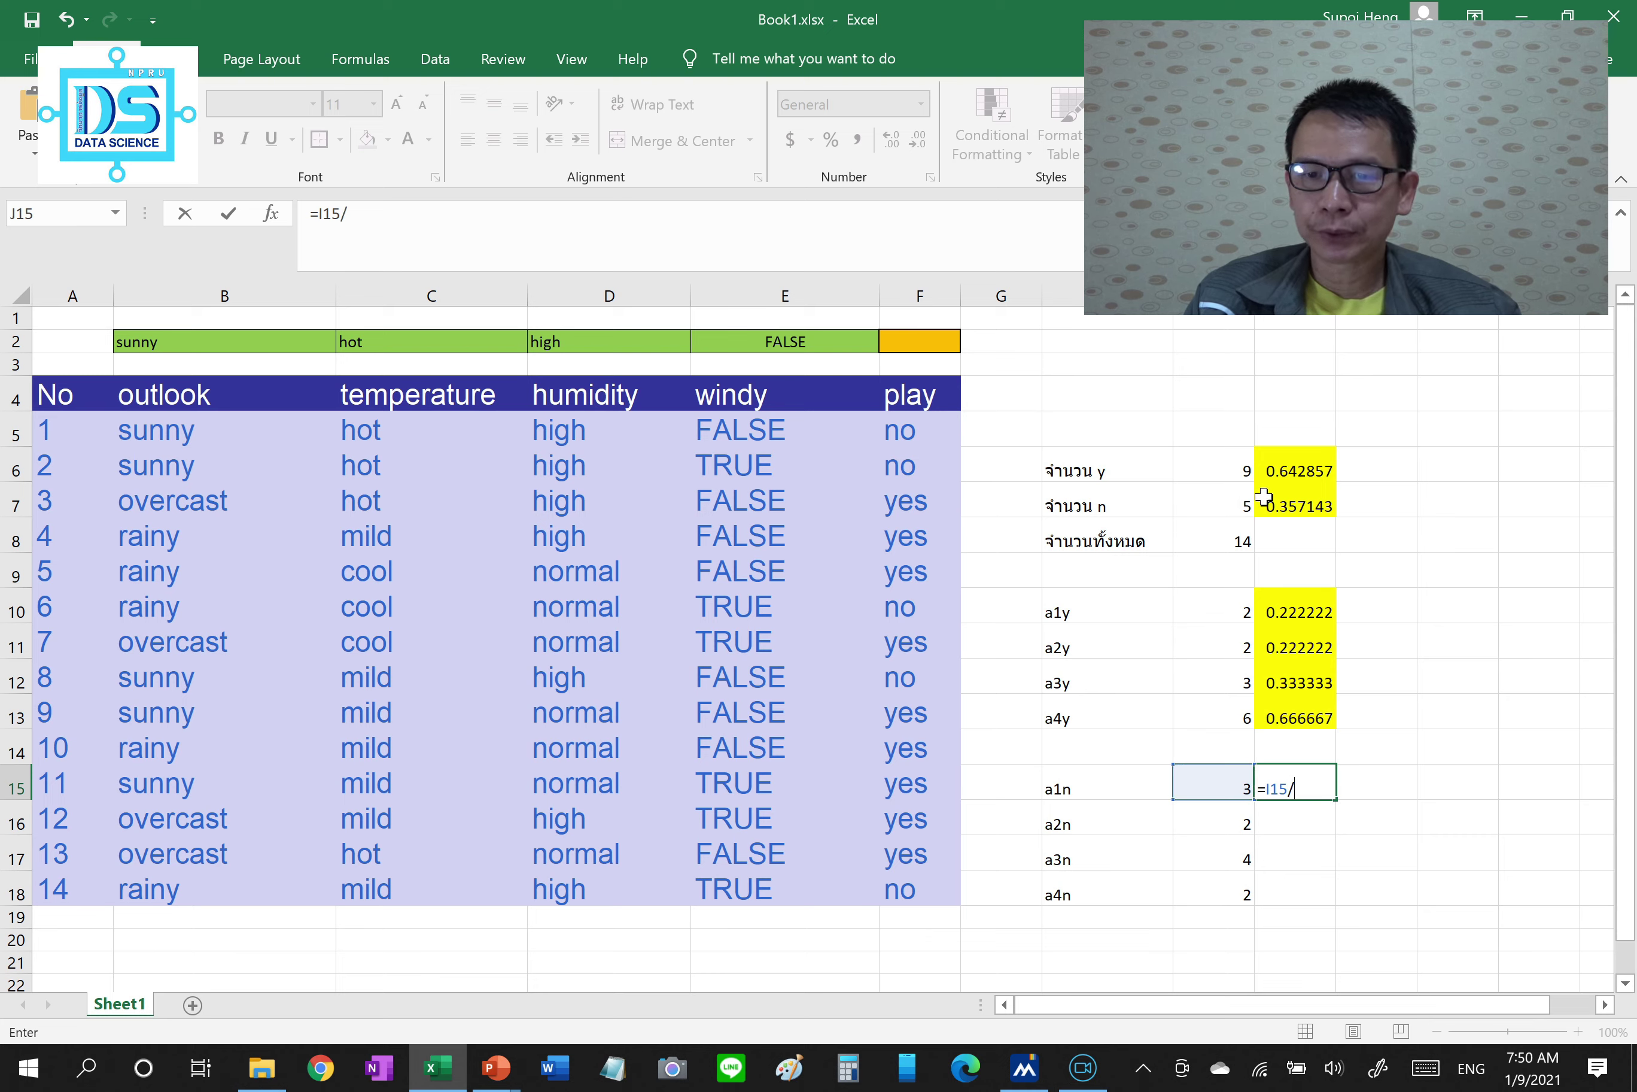
left_click(1219, 503)
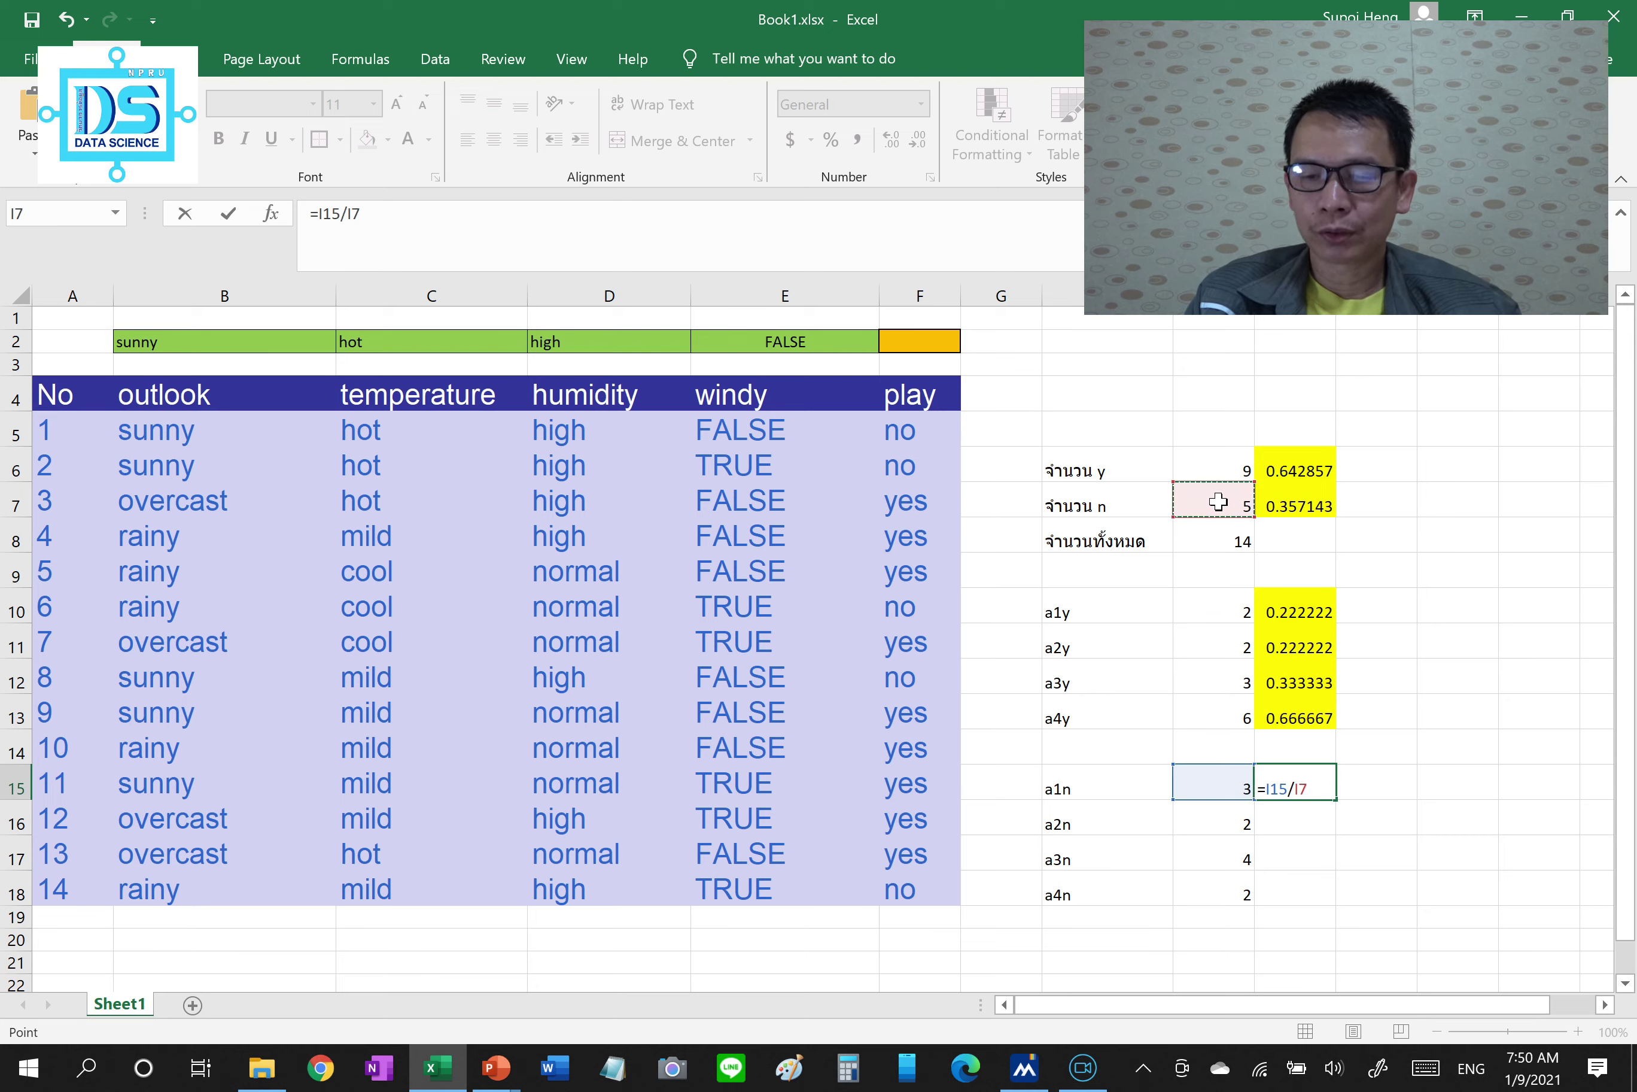
left_click(1302, 793)
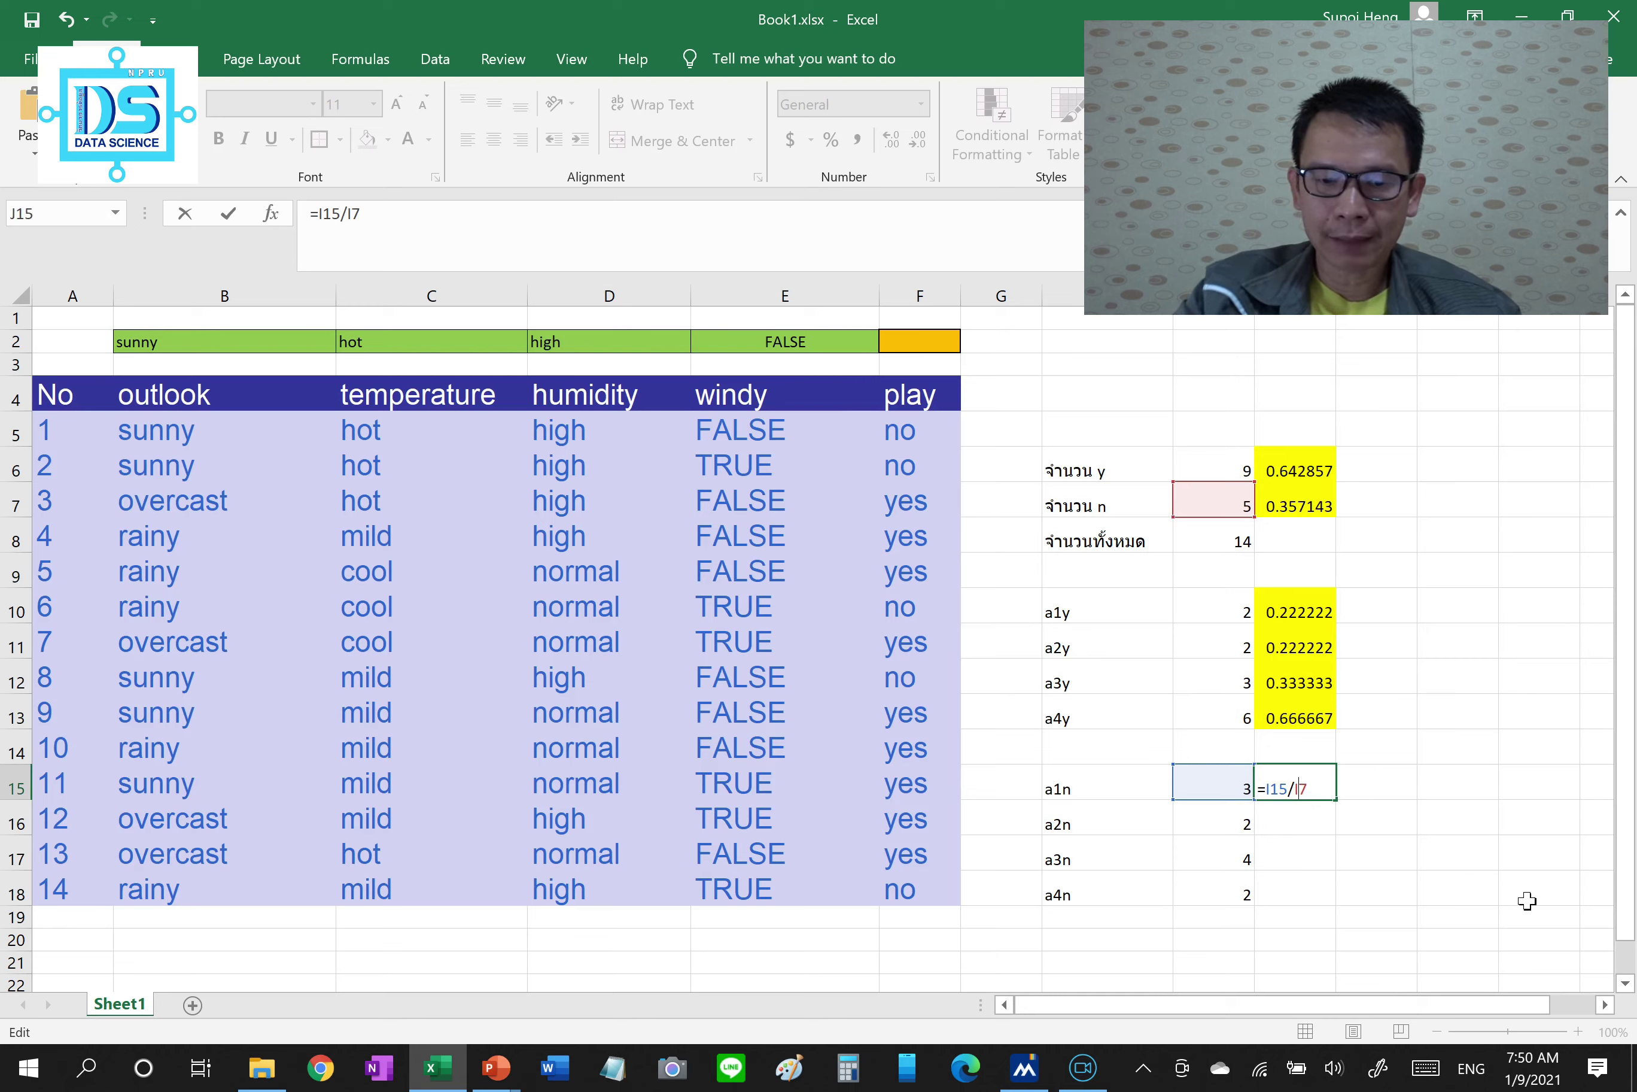
type("$")
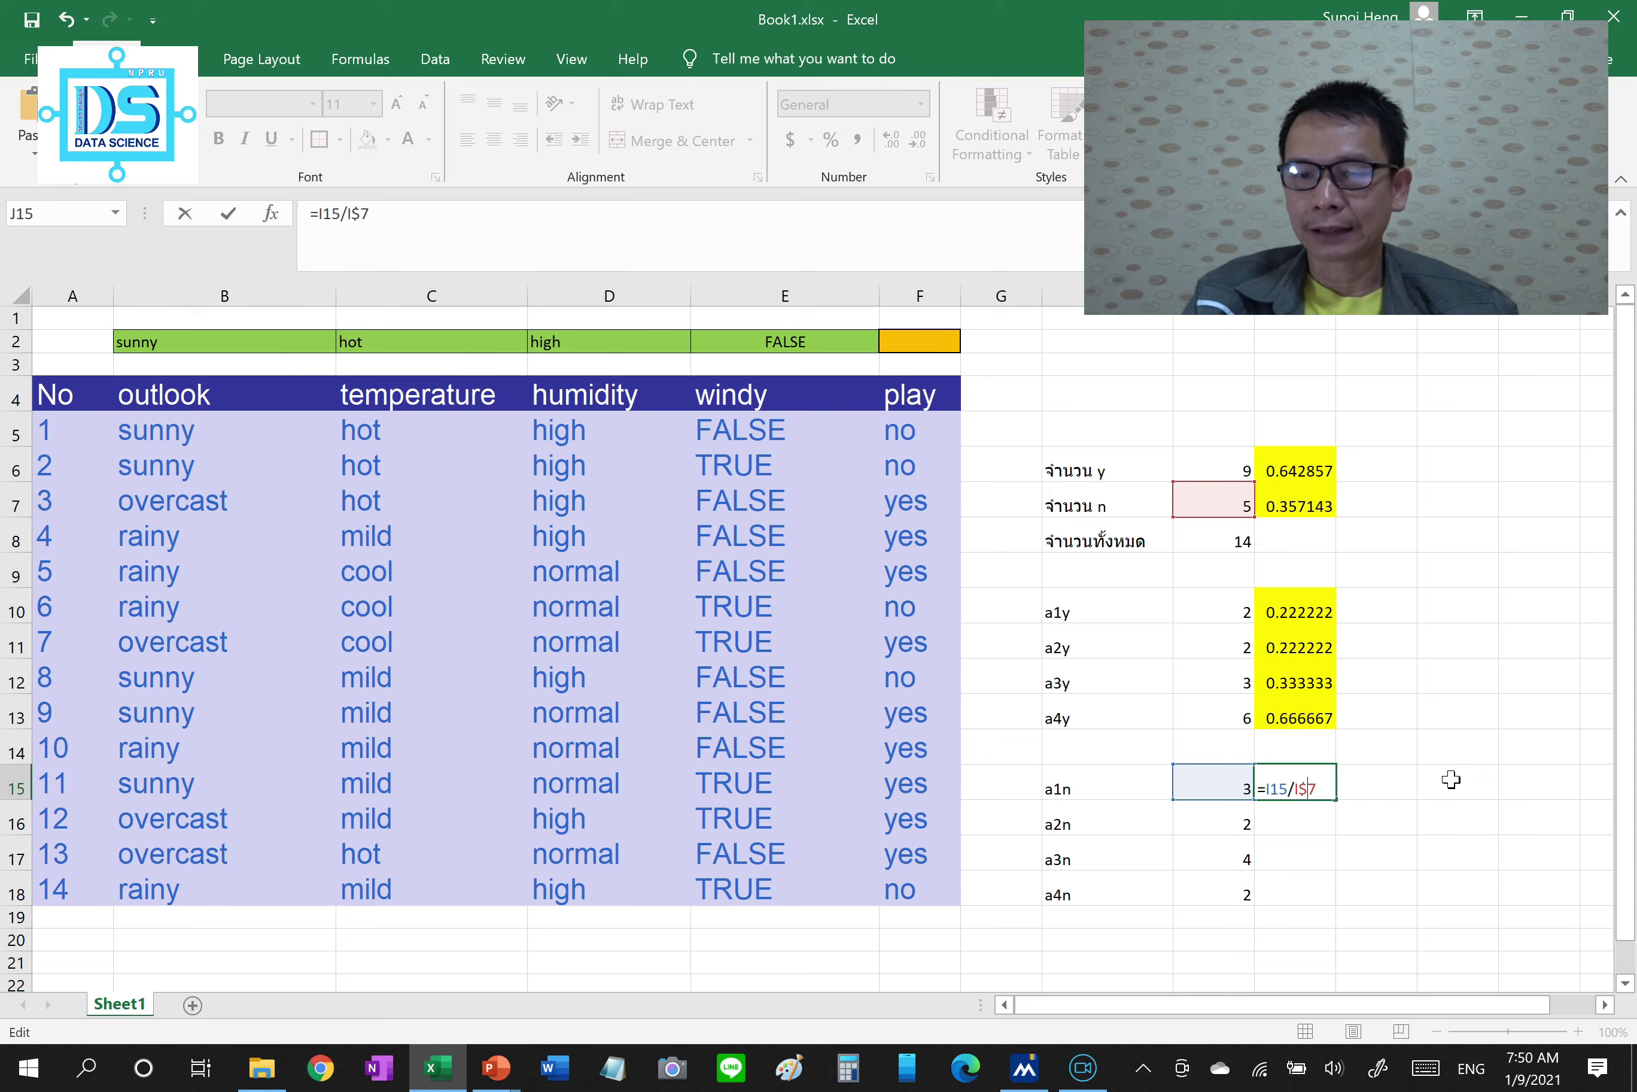
key("Return")
Fill the J15 formula down to J18 so a2n–a4n show 0.4, 0.8 and 0.4
left_click(1289, 786)
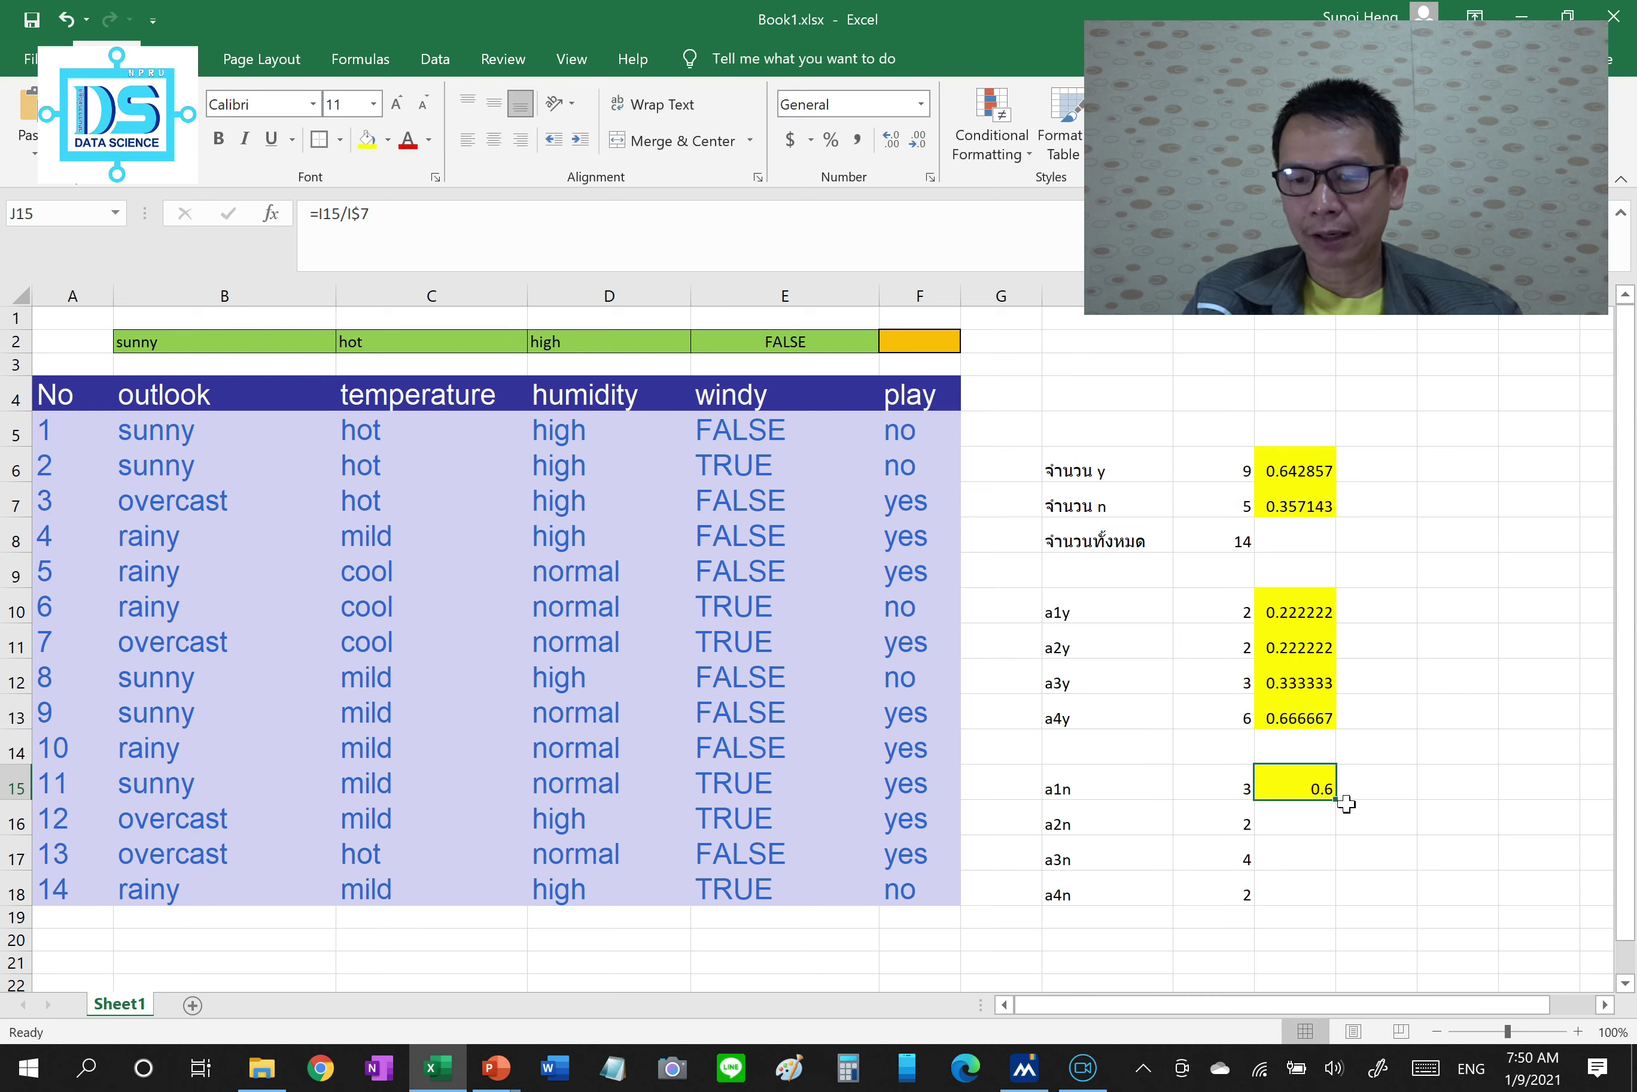
left_click_drag(1337, 796, 1332, 901)
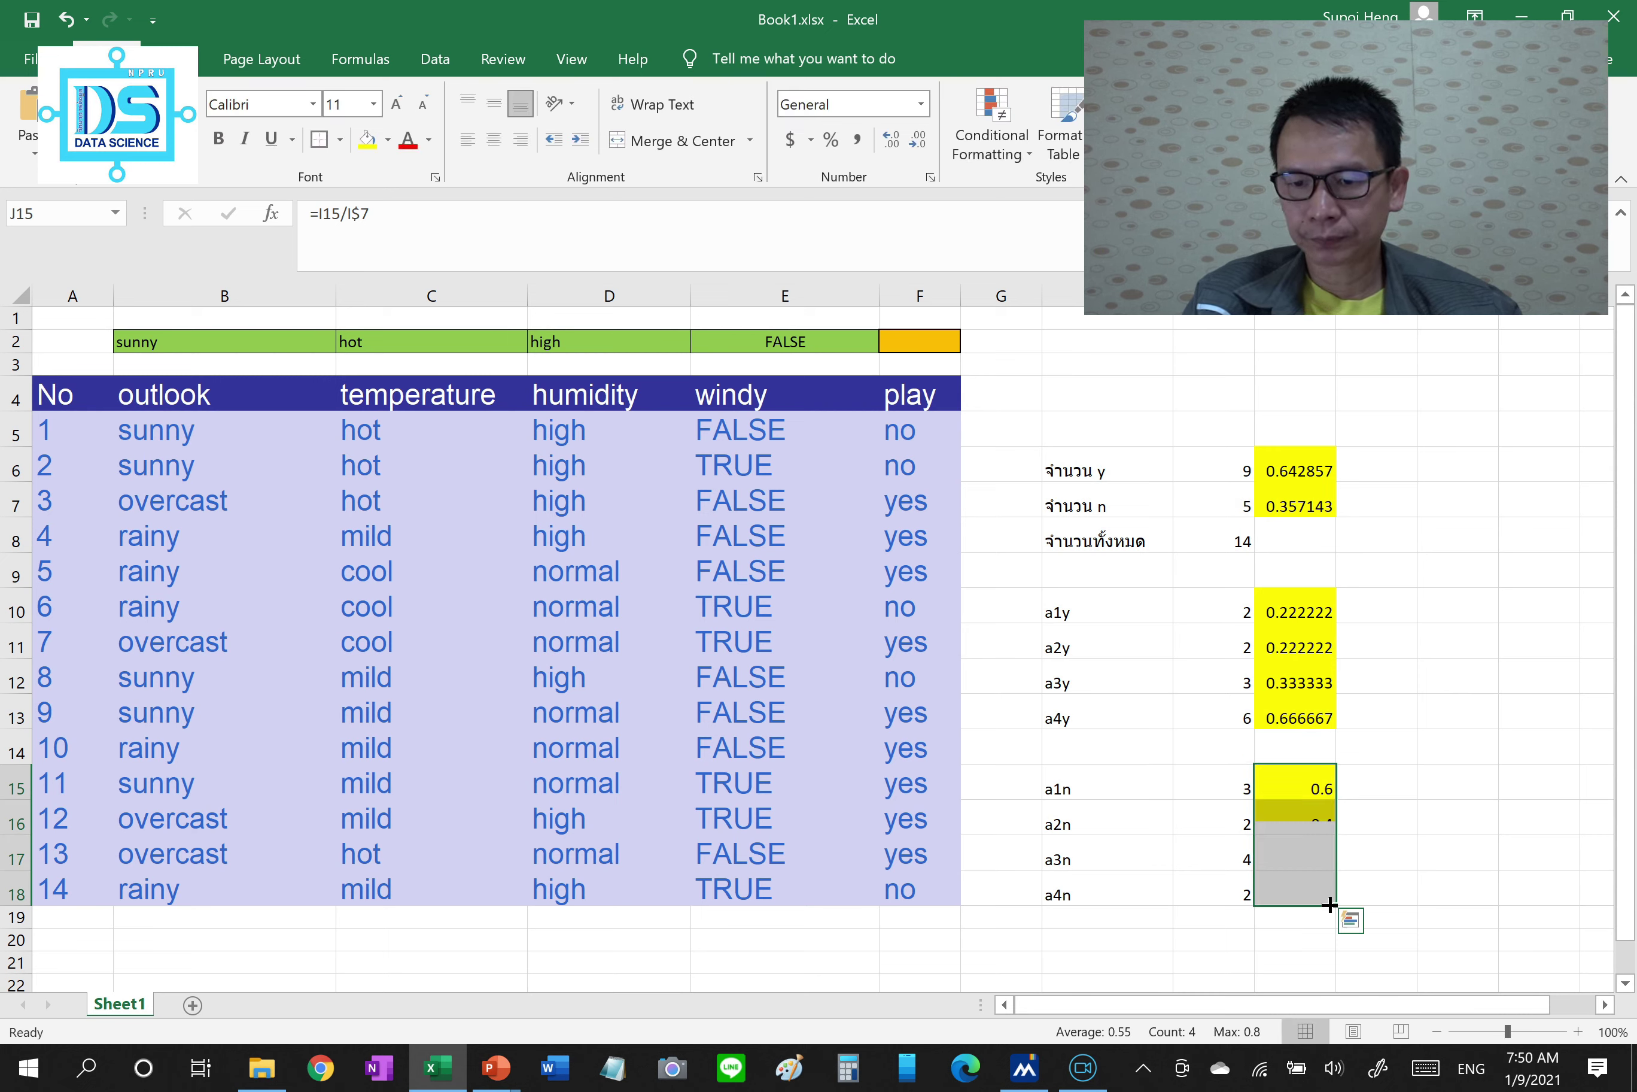
left_click(1434, 902)
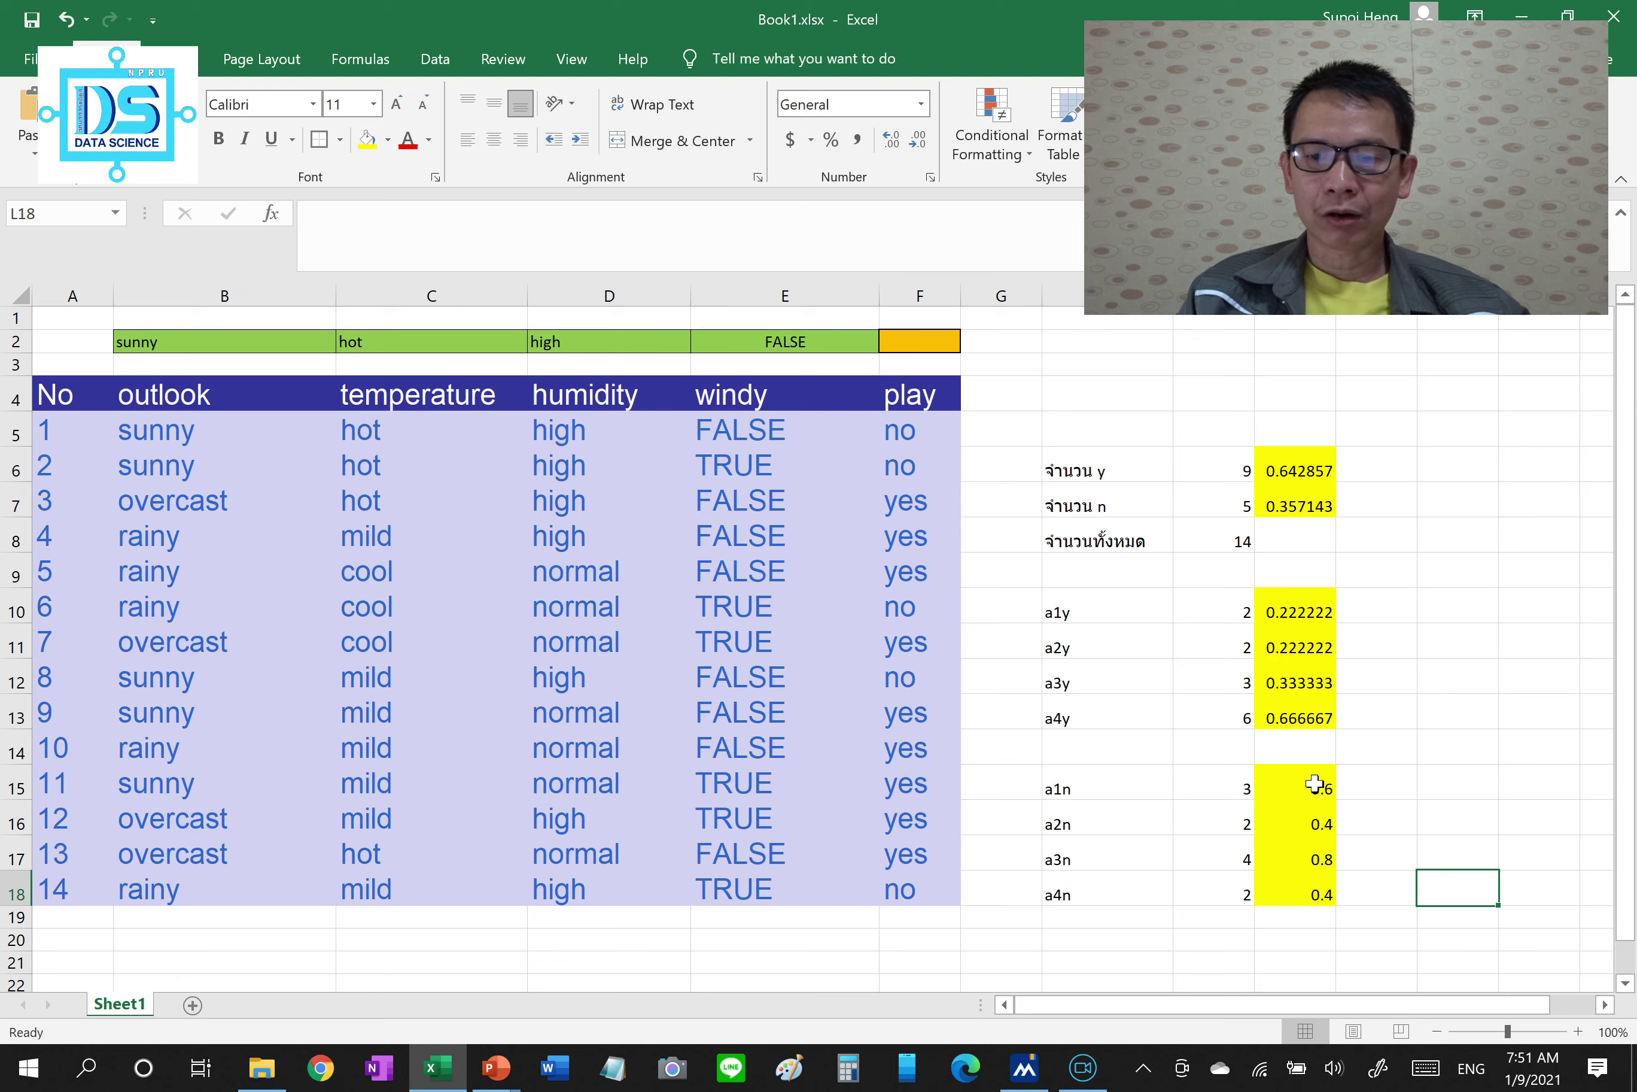
left_click(1090, 943)
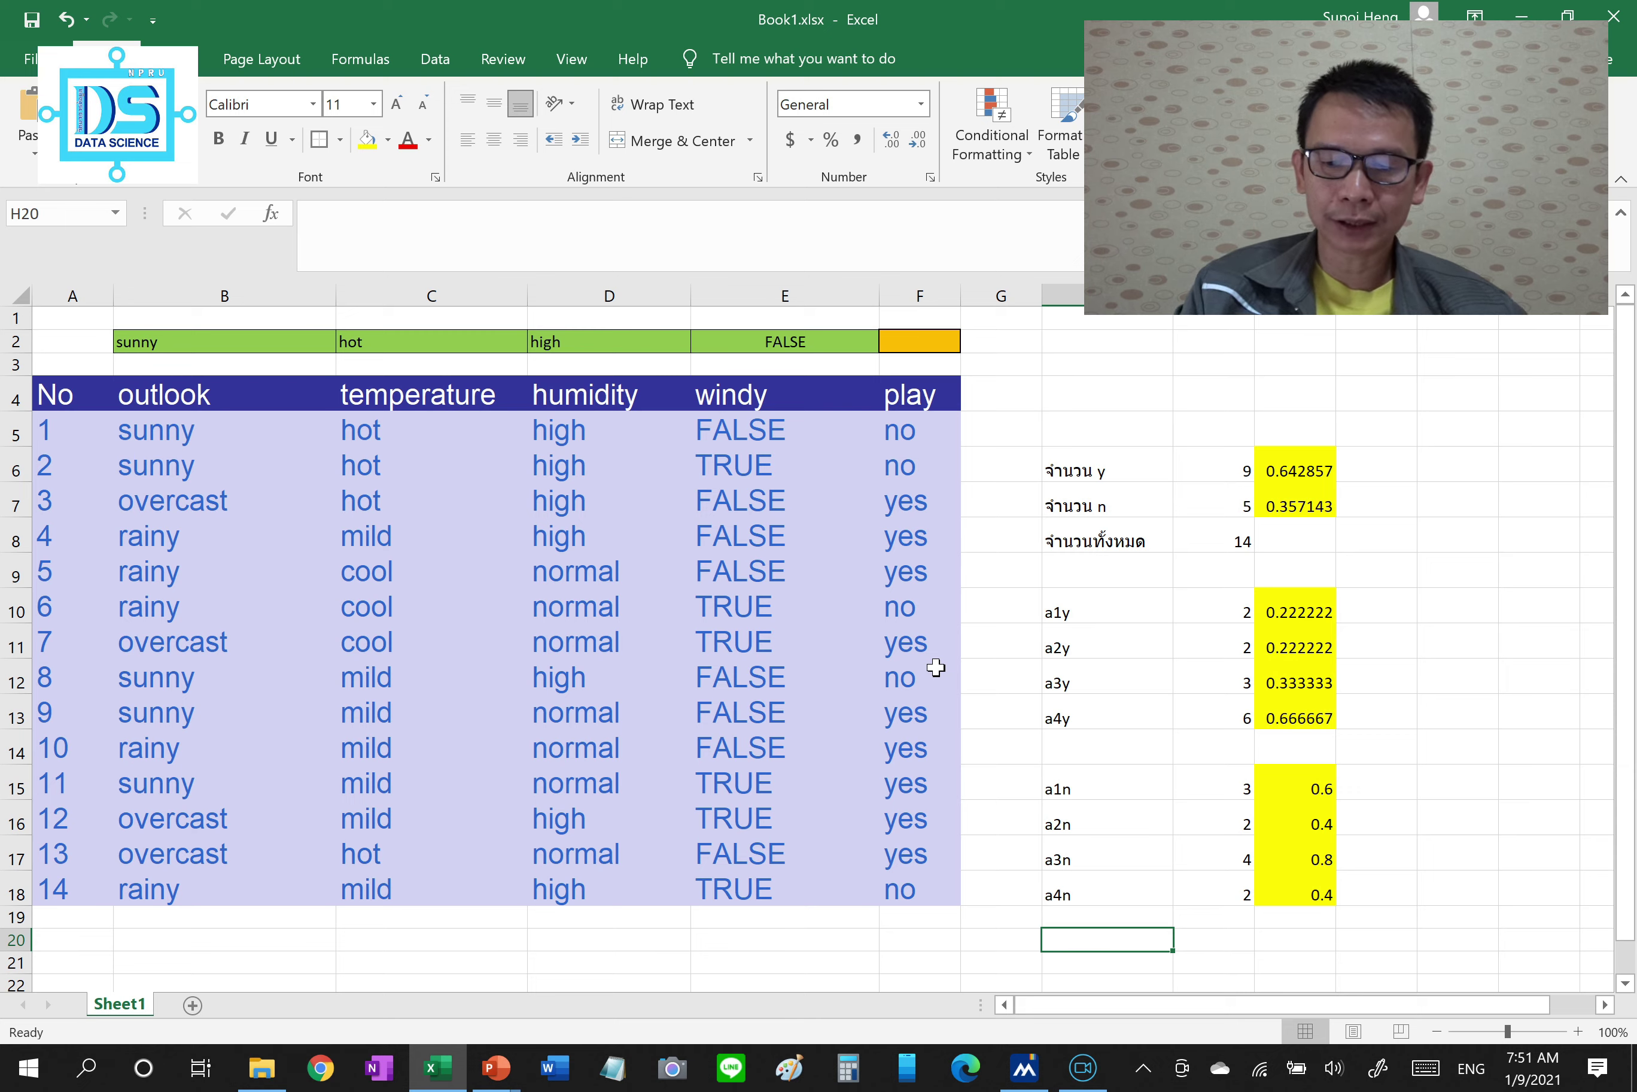
Type the labels py and pn into H20 and H21
type("p")
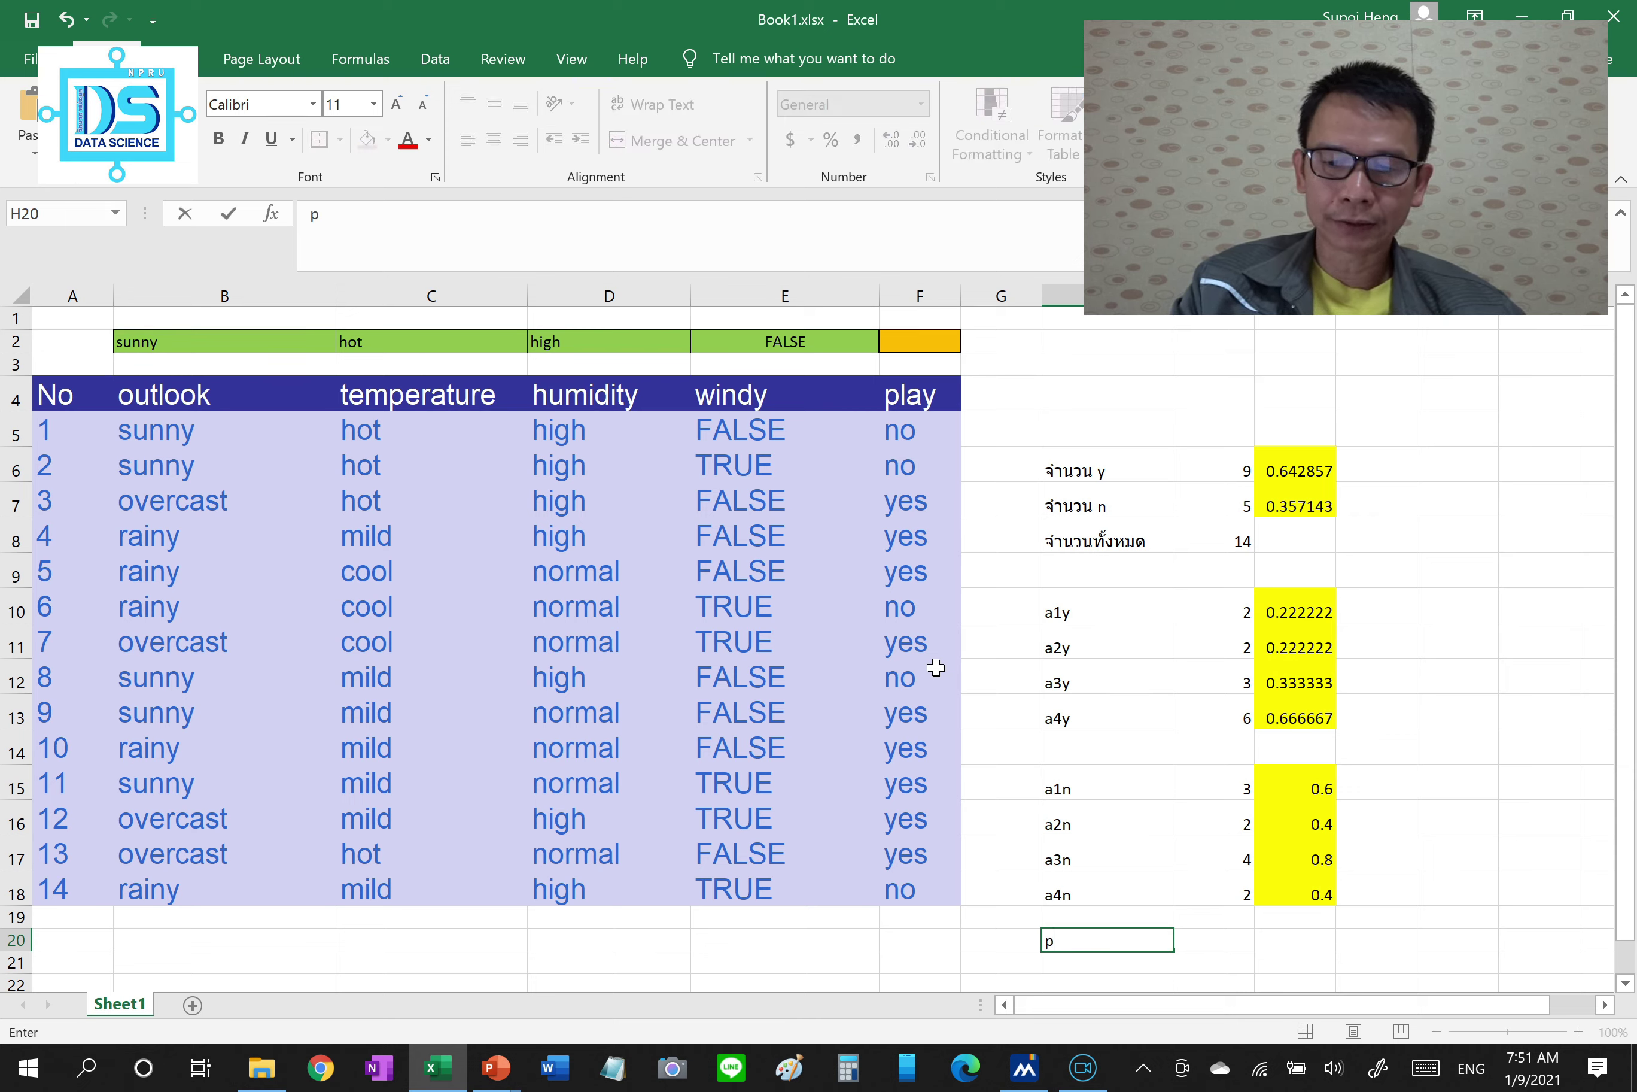
type("y")
key("Return")
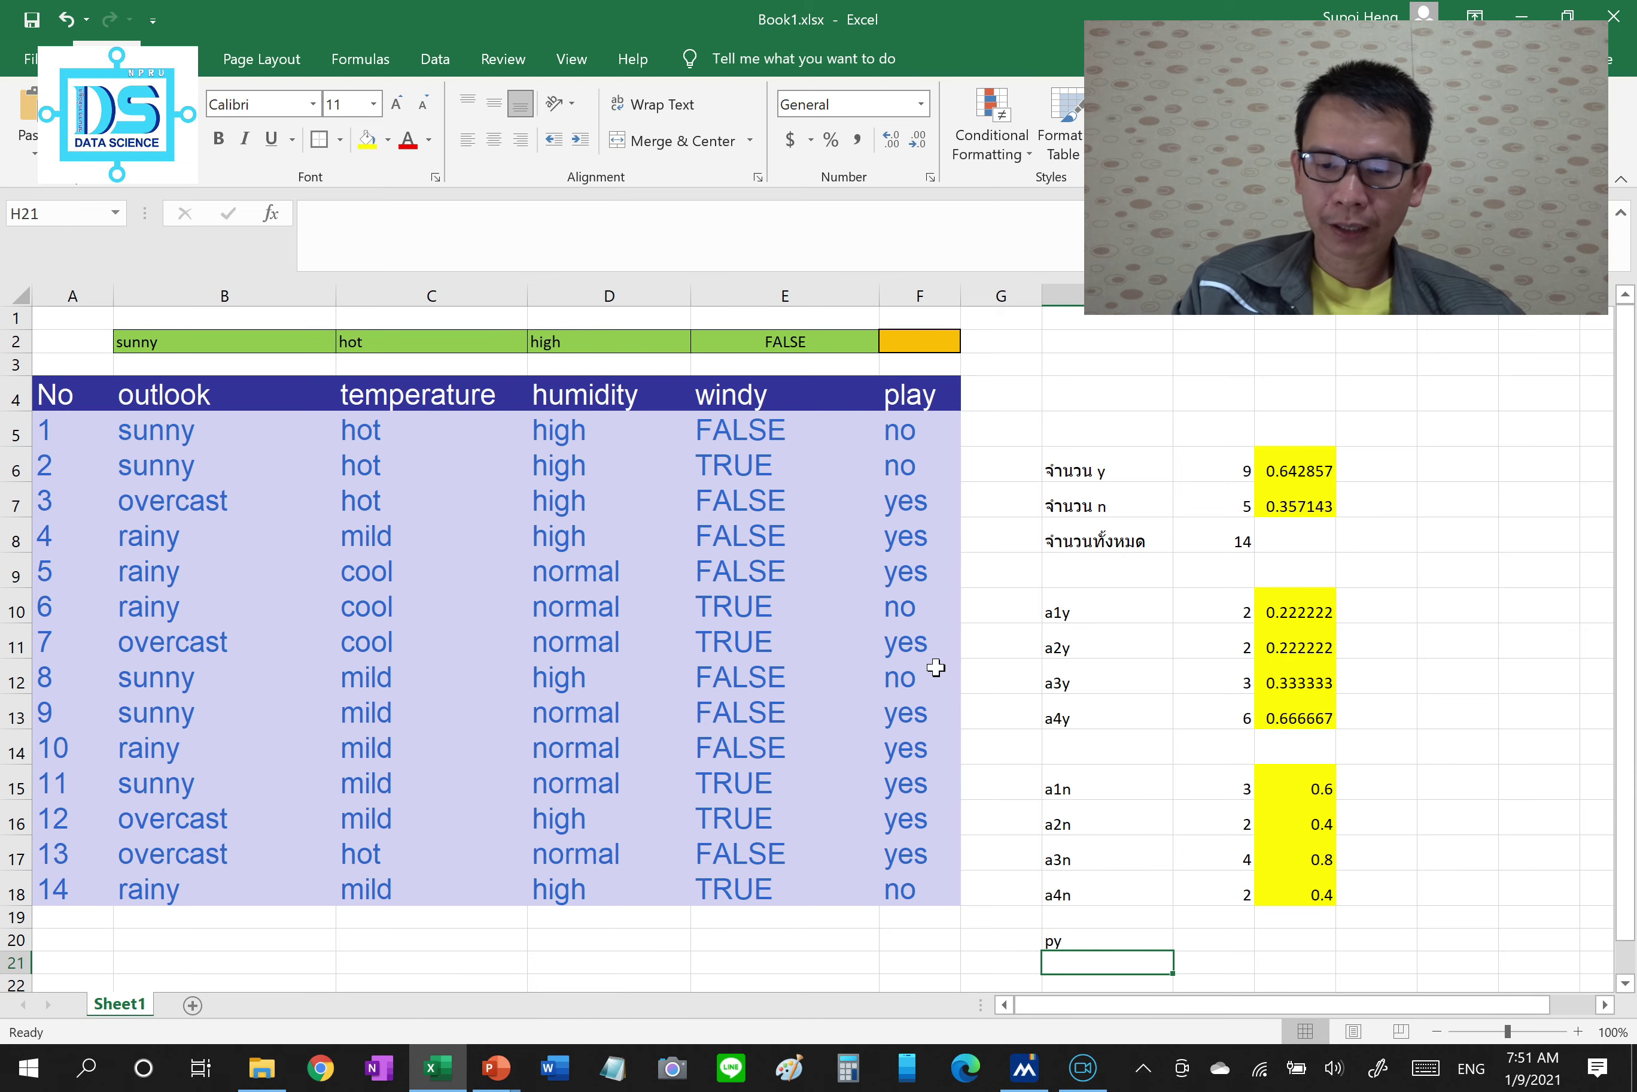
type("pn")
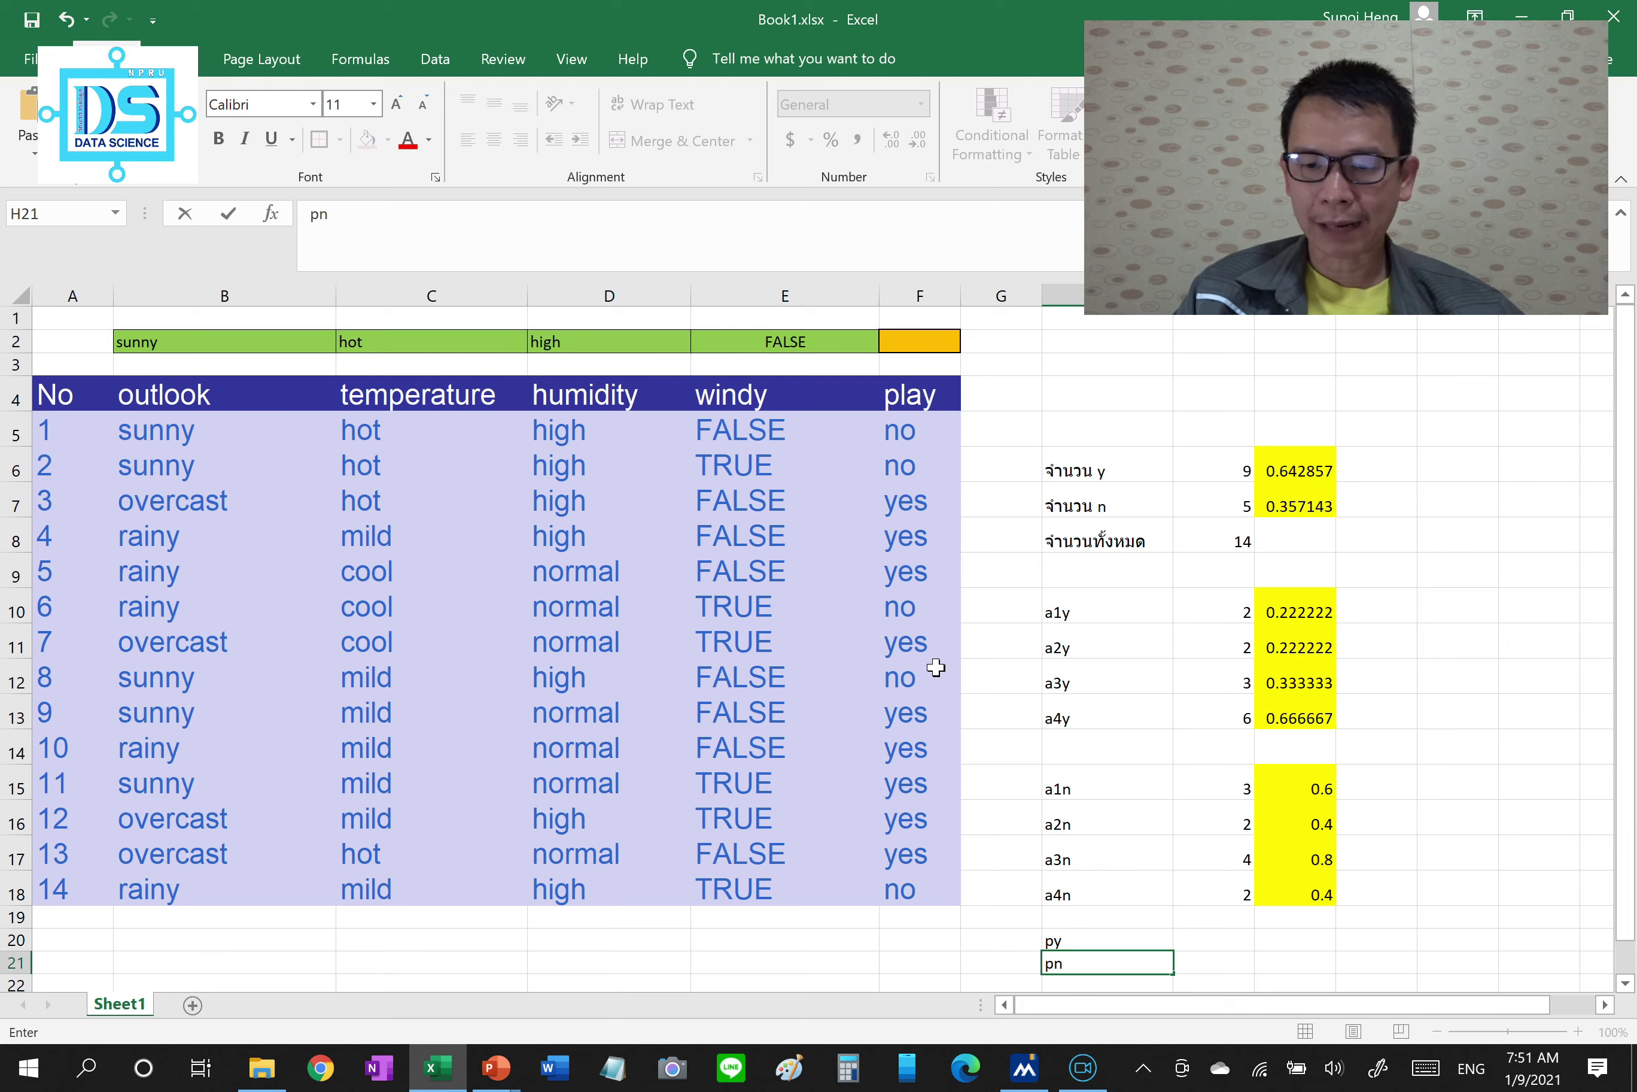
key("Tab")
key("Up")
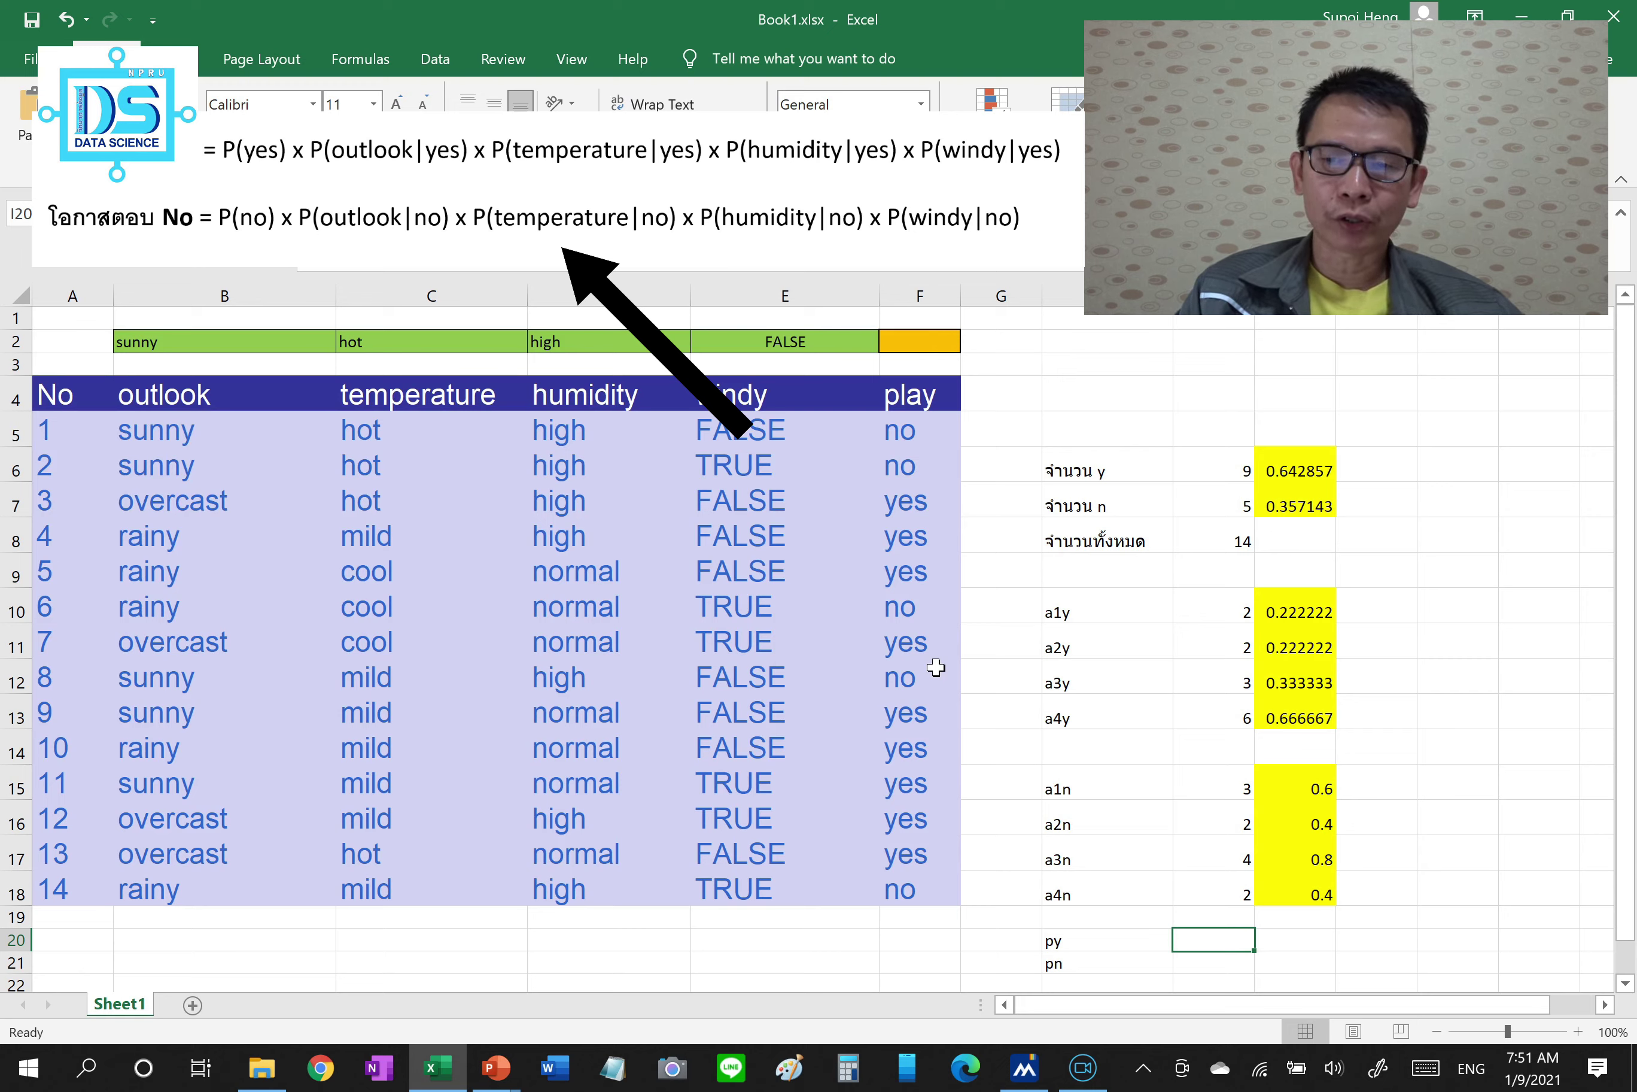
type("=")
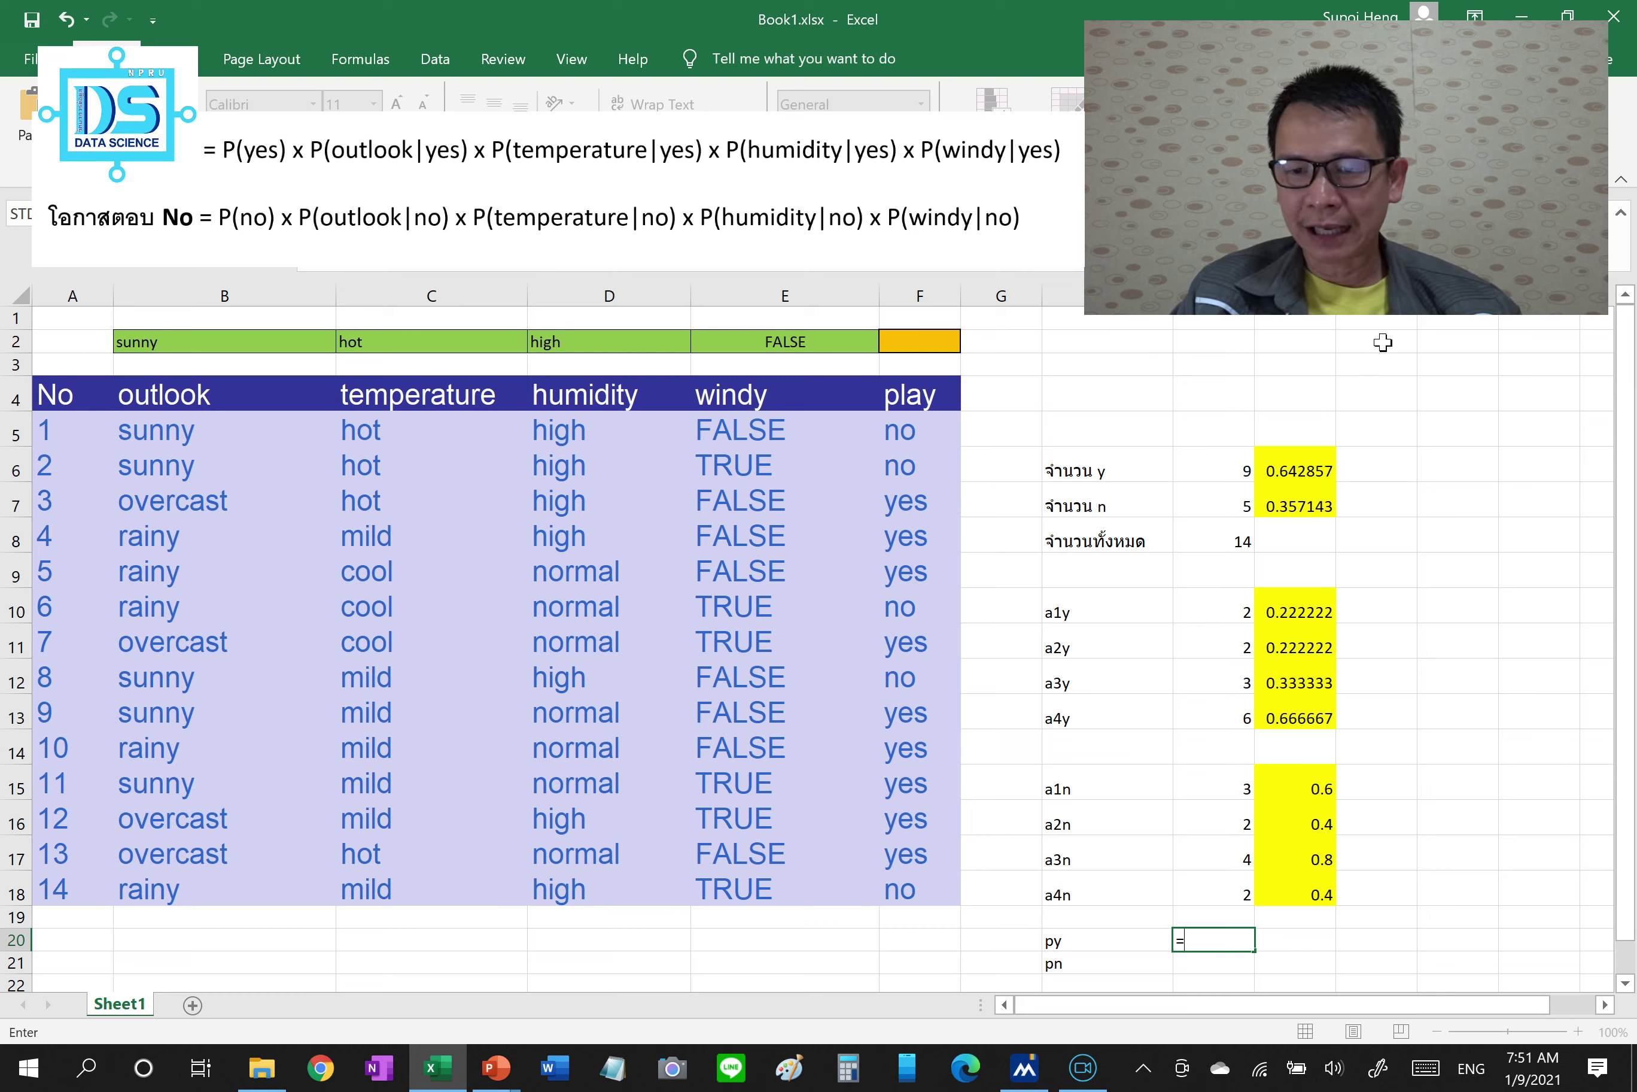
key("Escape")
Rename the H20:H21 labels to cy and cn
left_click(1065, 941)
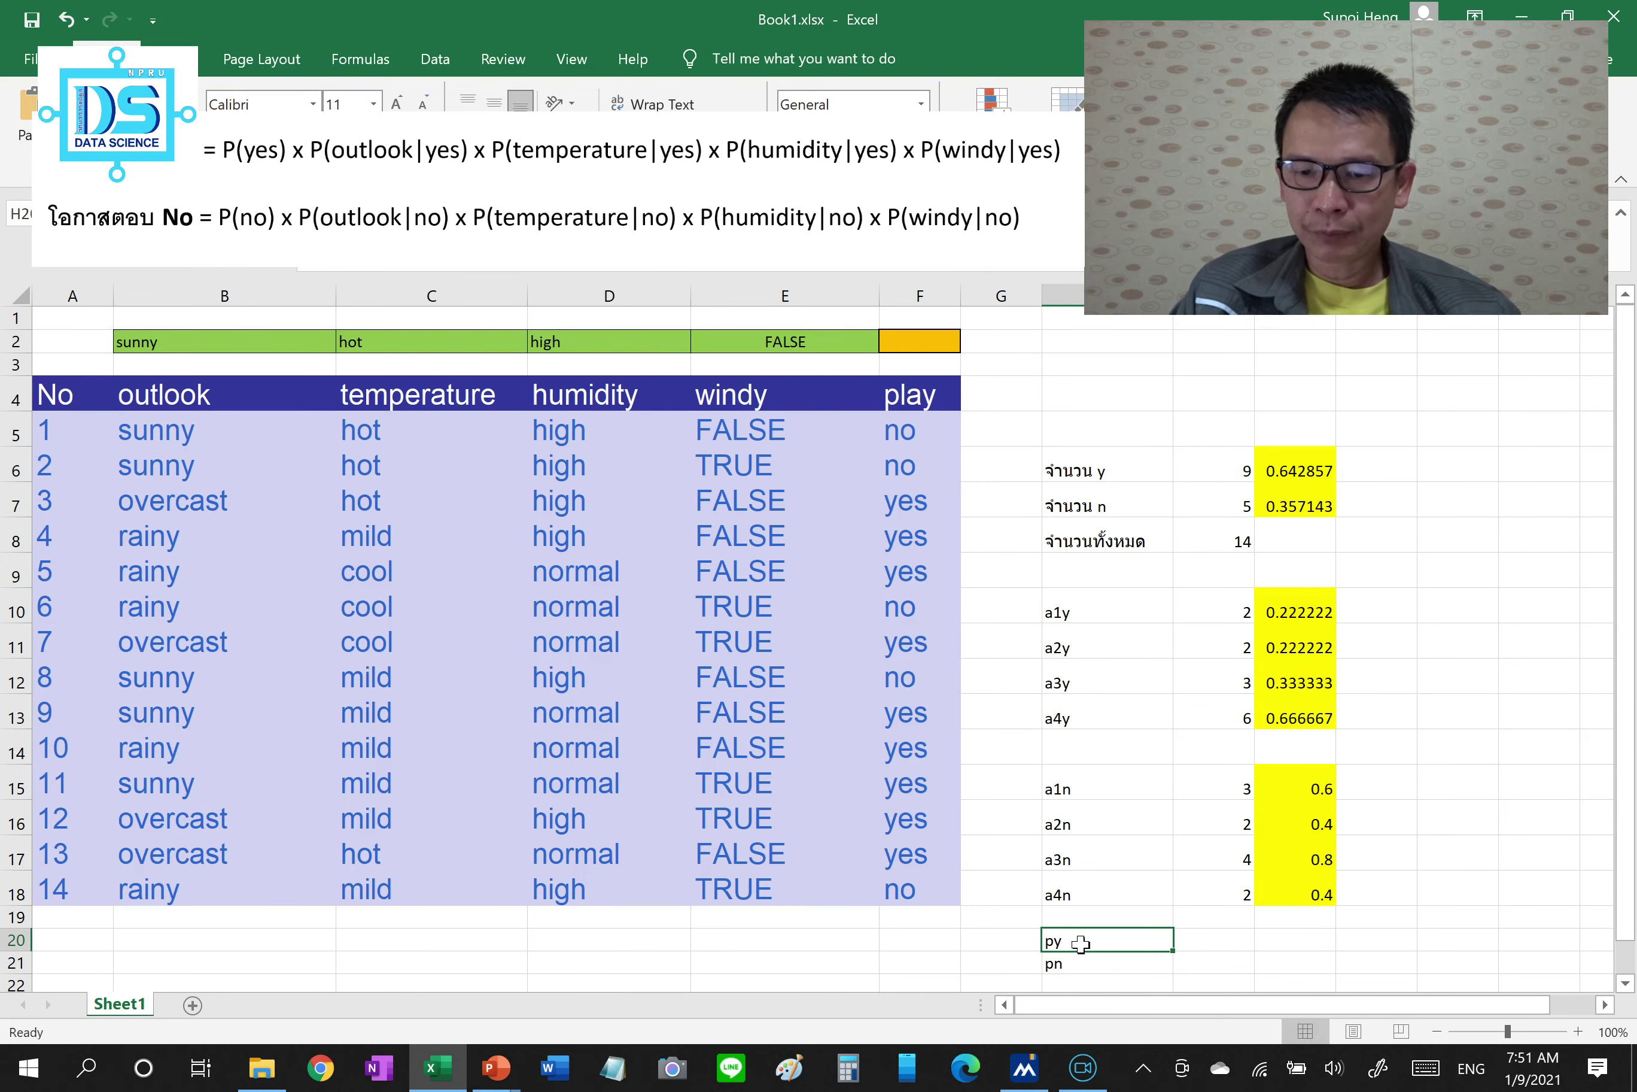
type("cy")
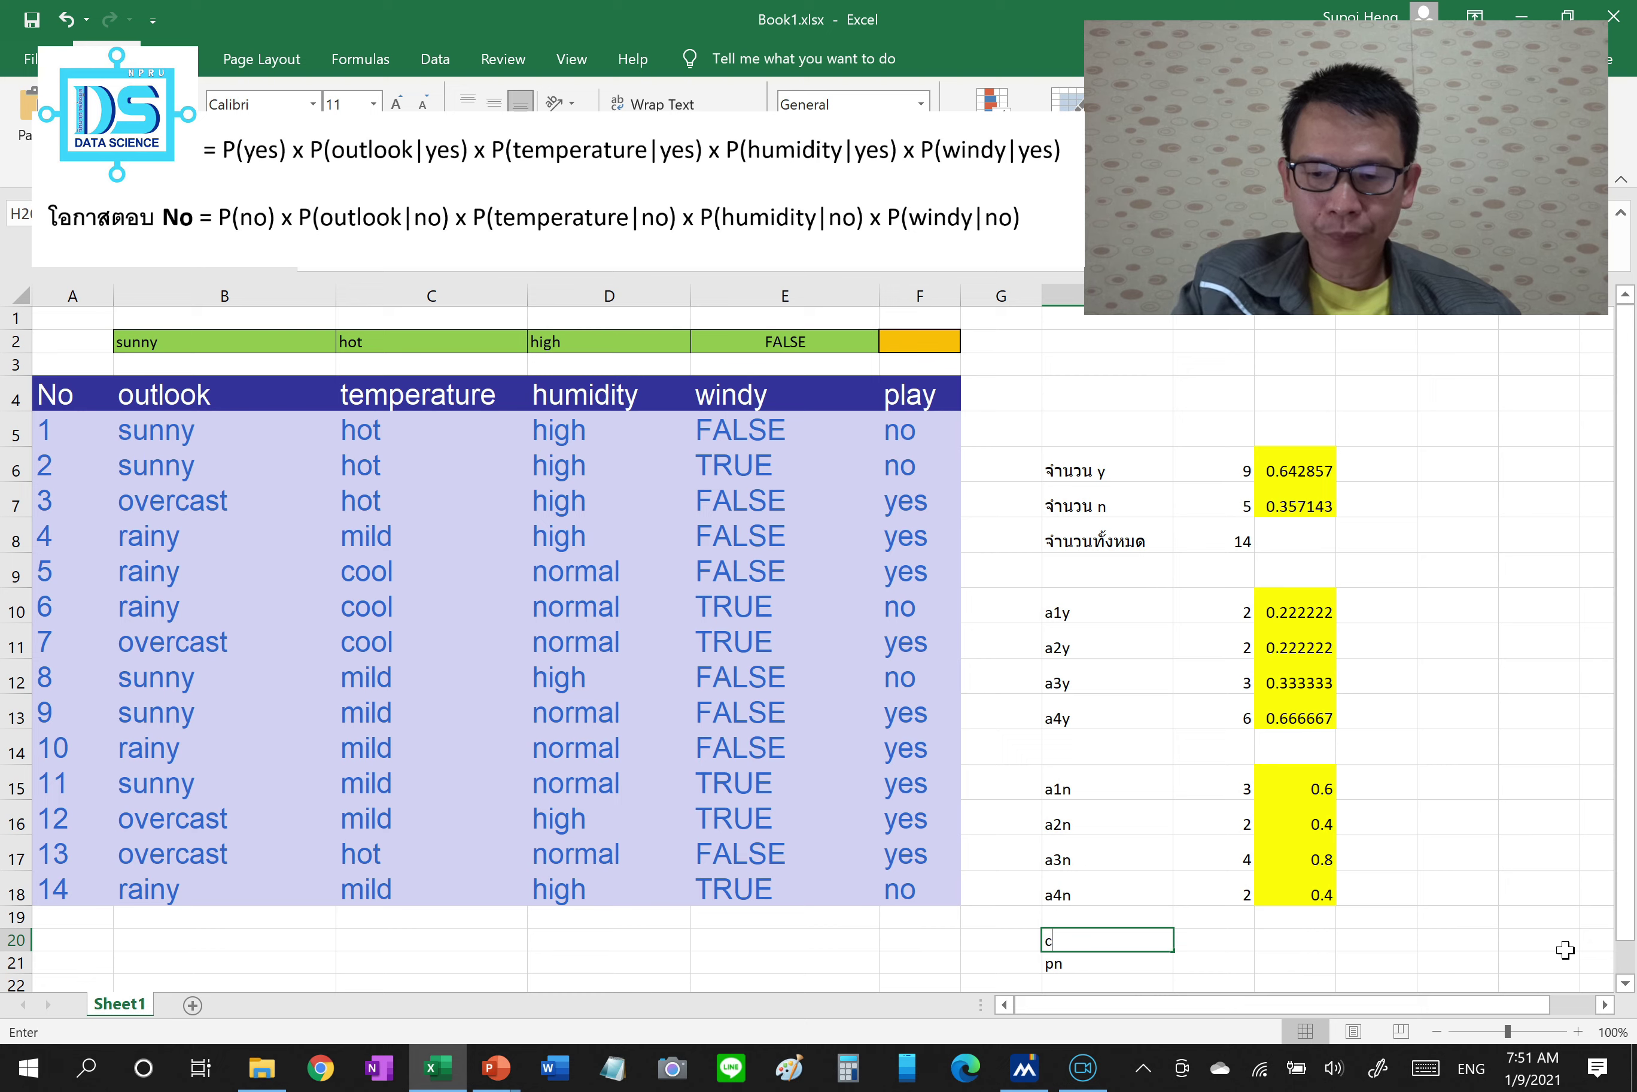
key("Return")
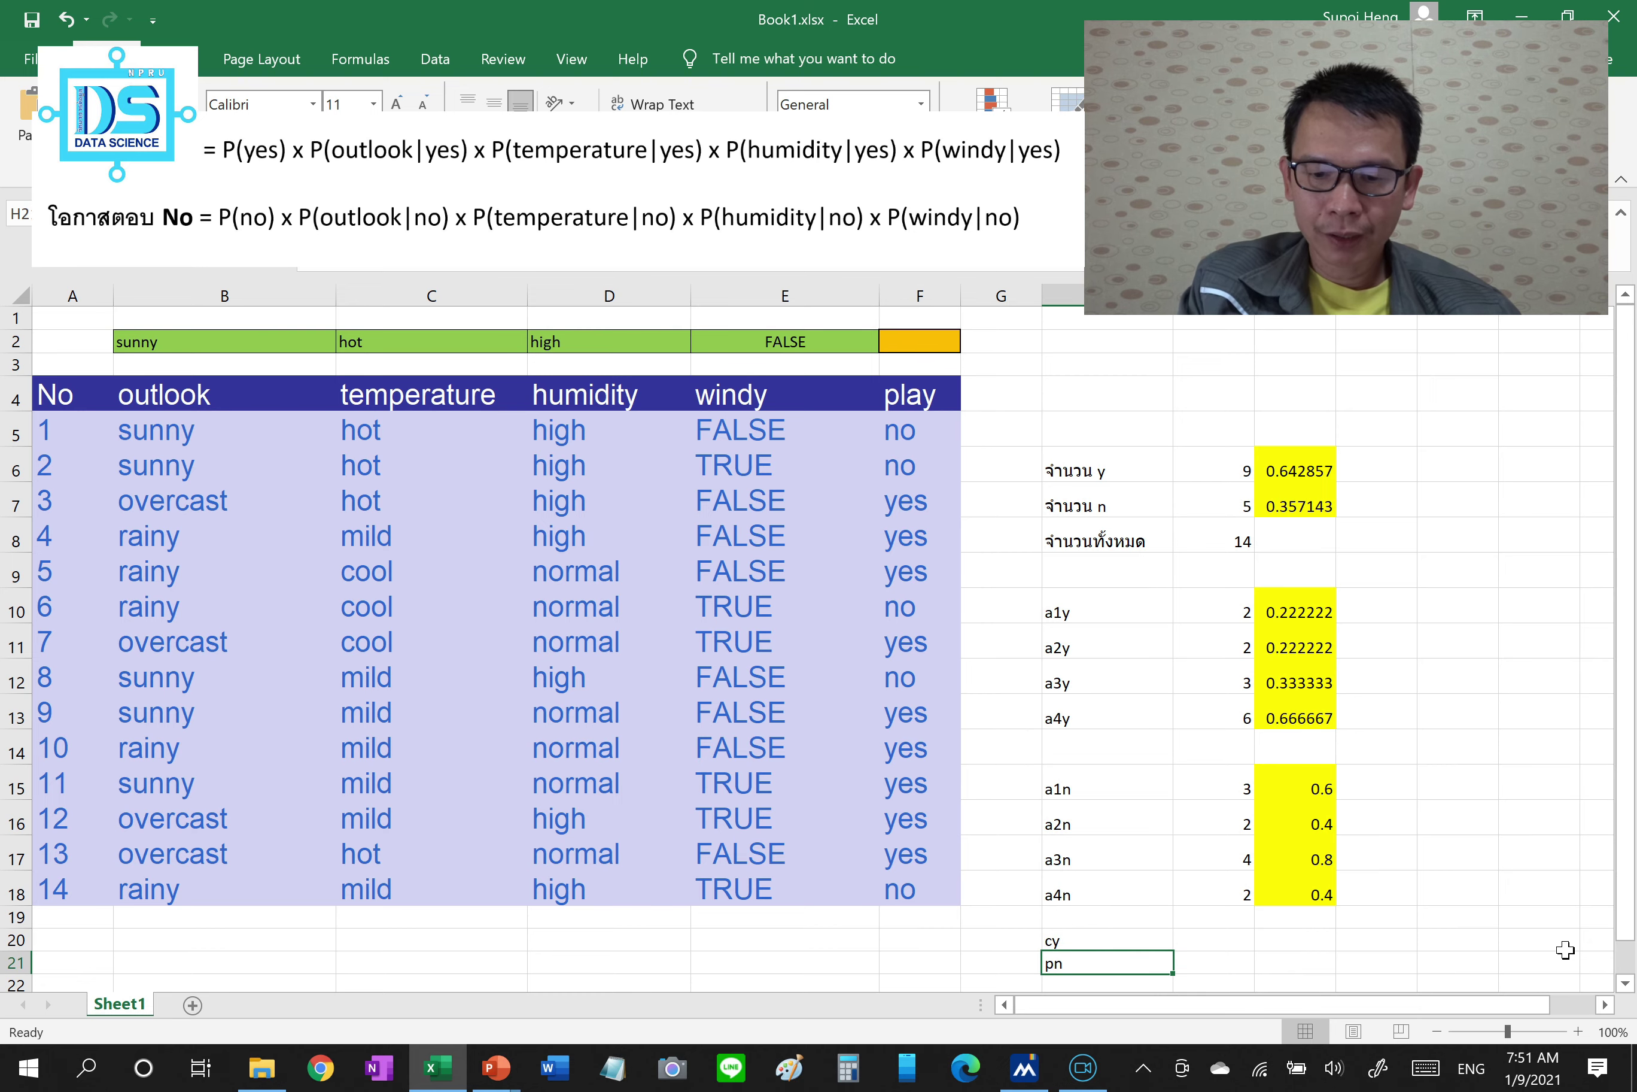
type("cn")
key("Tab")
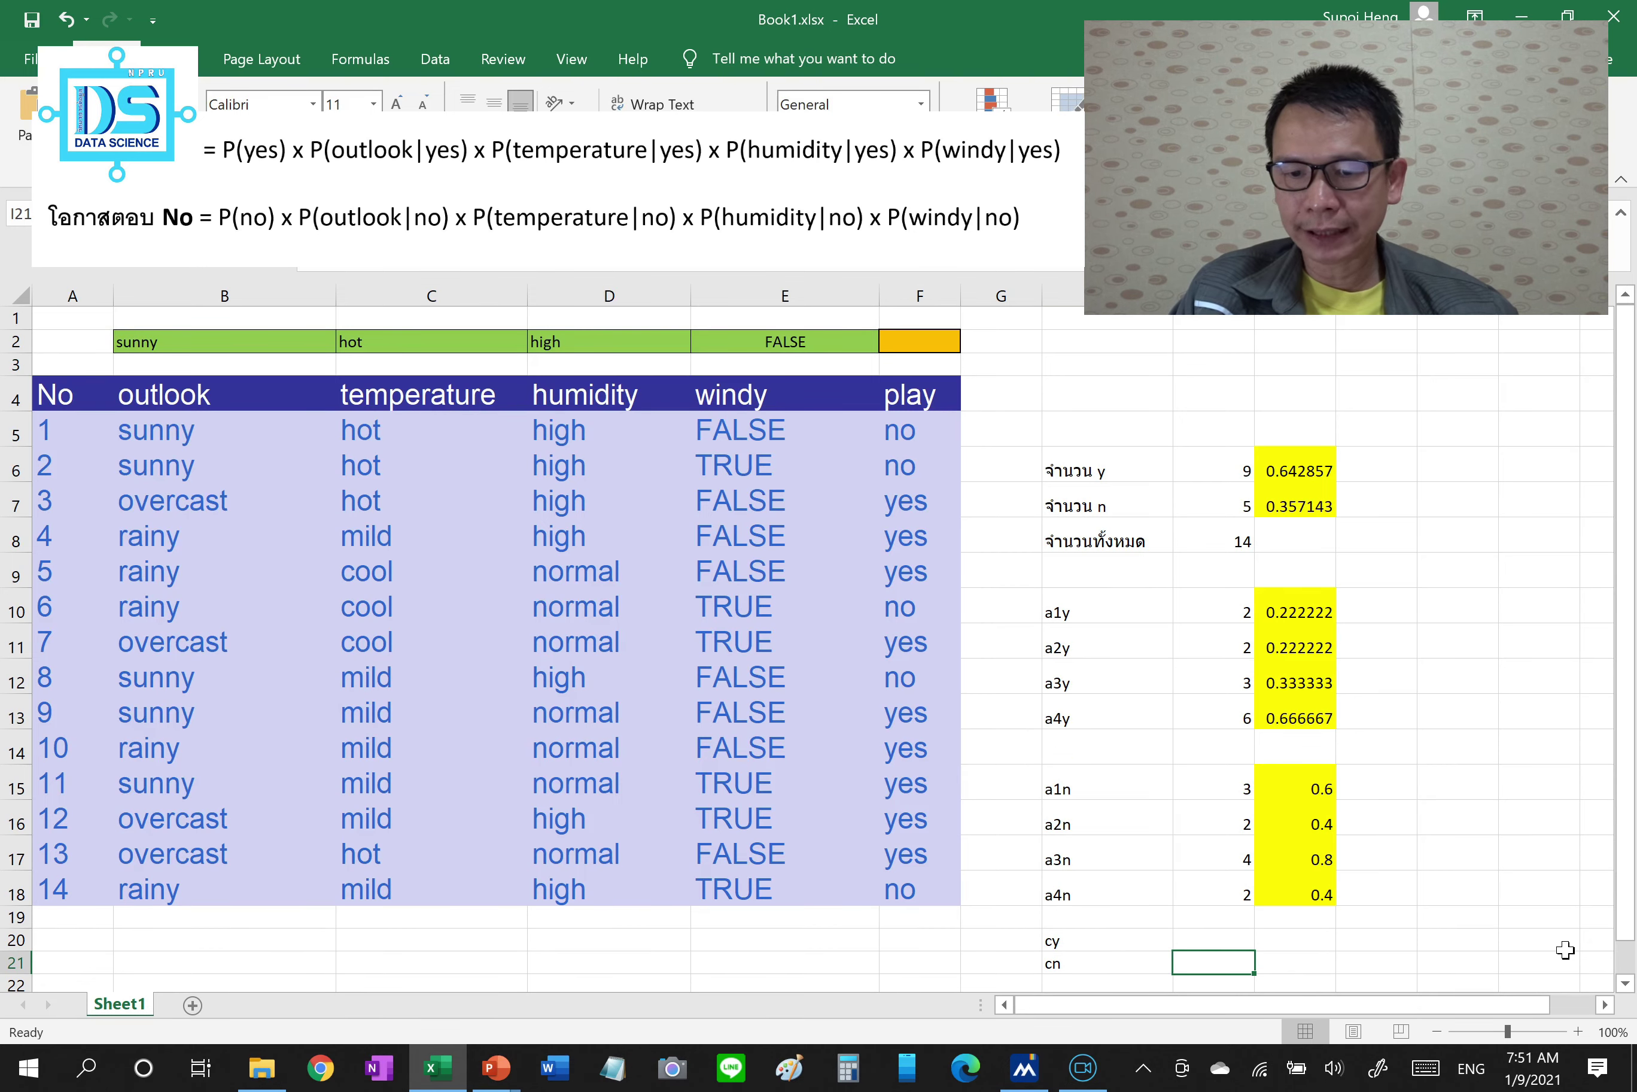
key("Up")
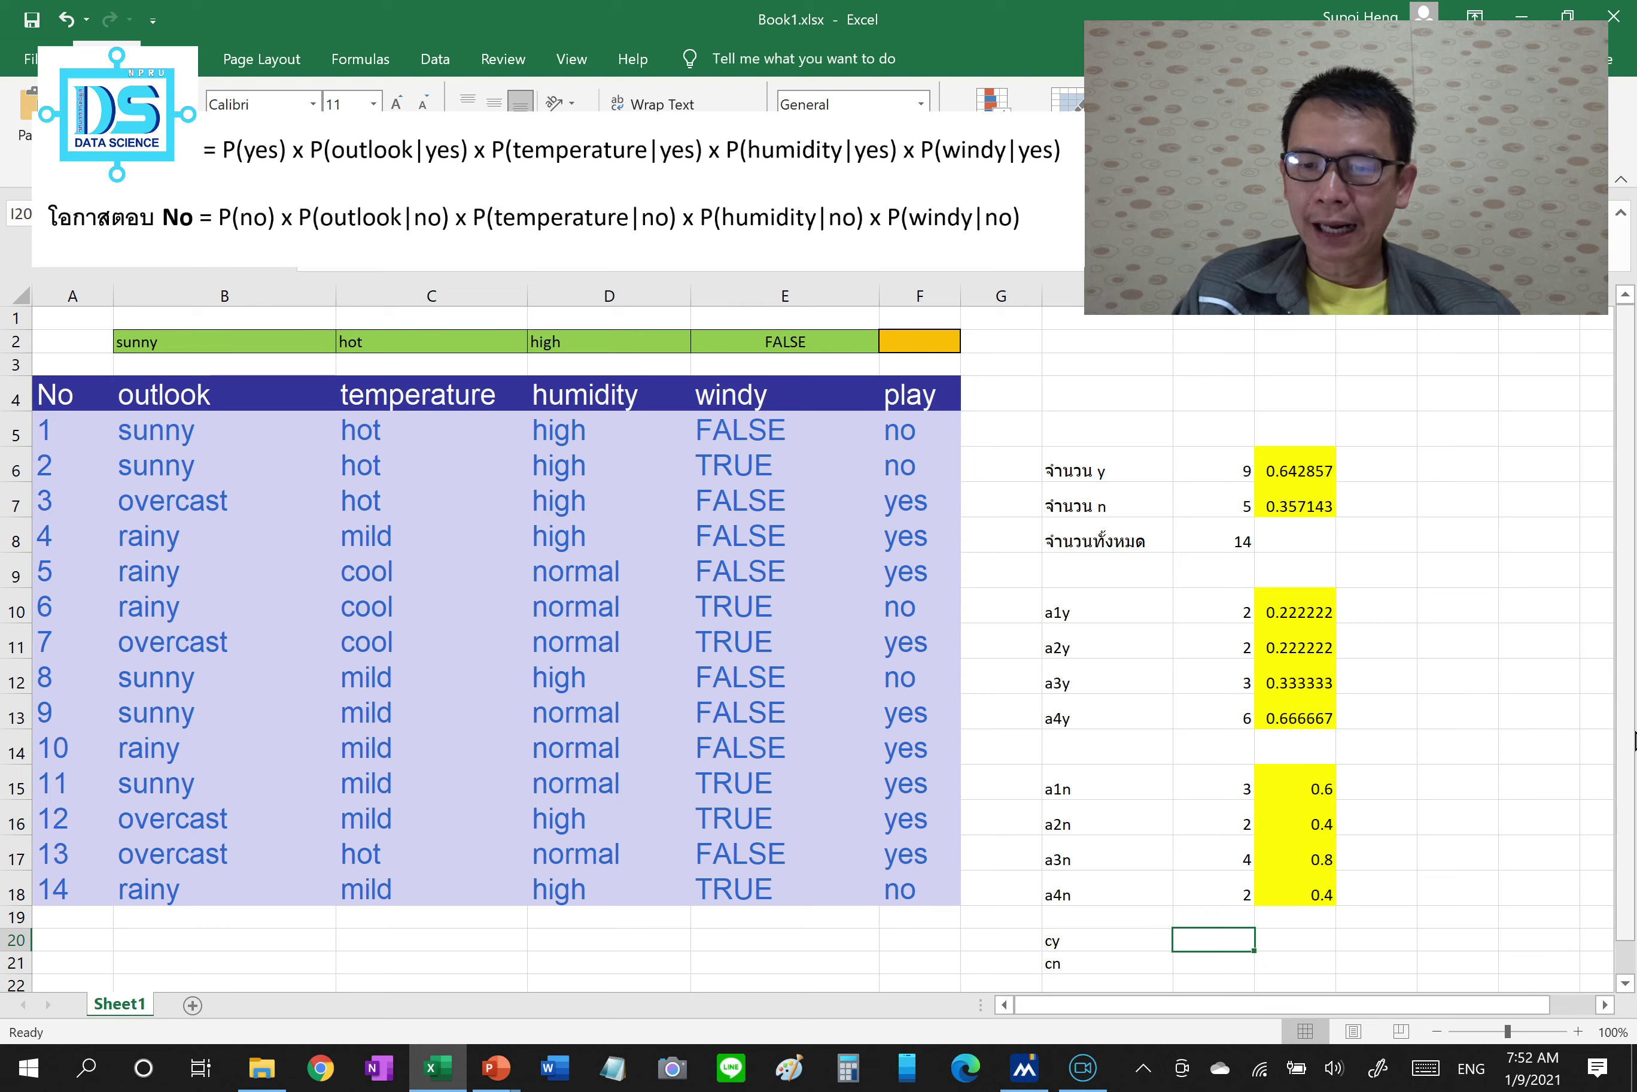
Enter =J6*J10*J11*J12*J13 in I20, giving a cy score of 0.007055
type("=")
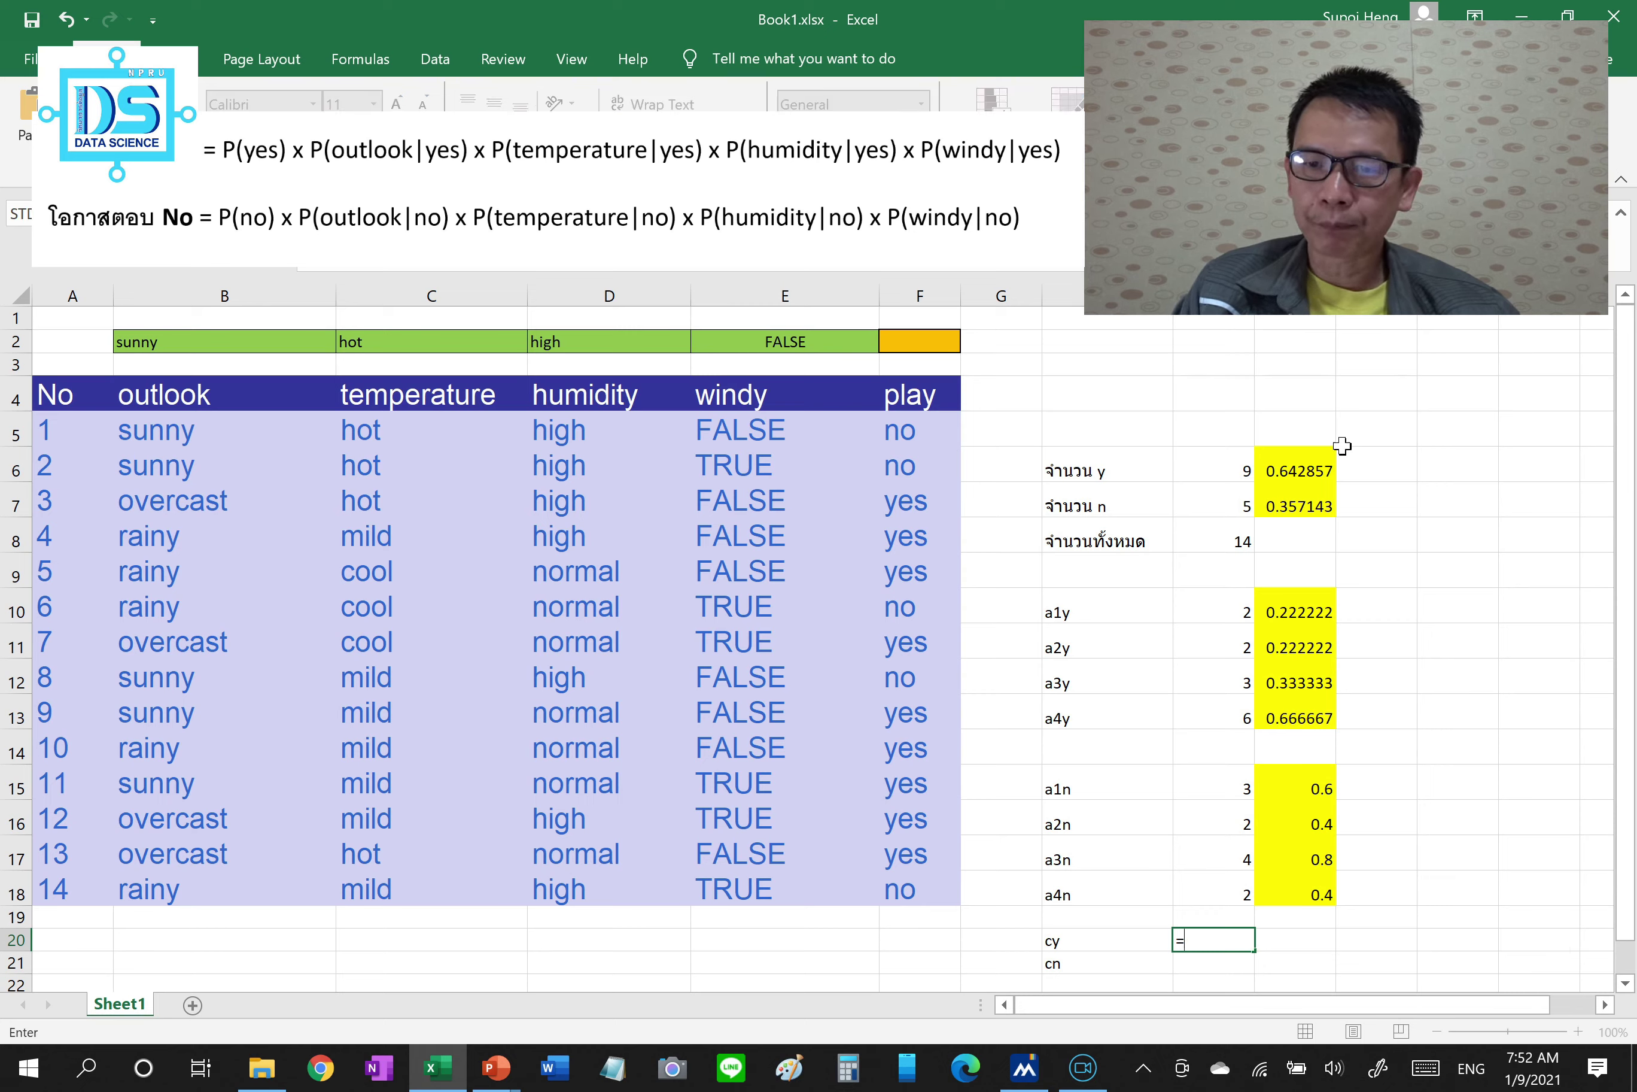
left_click(1304, 466)
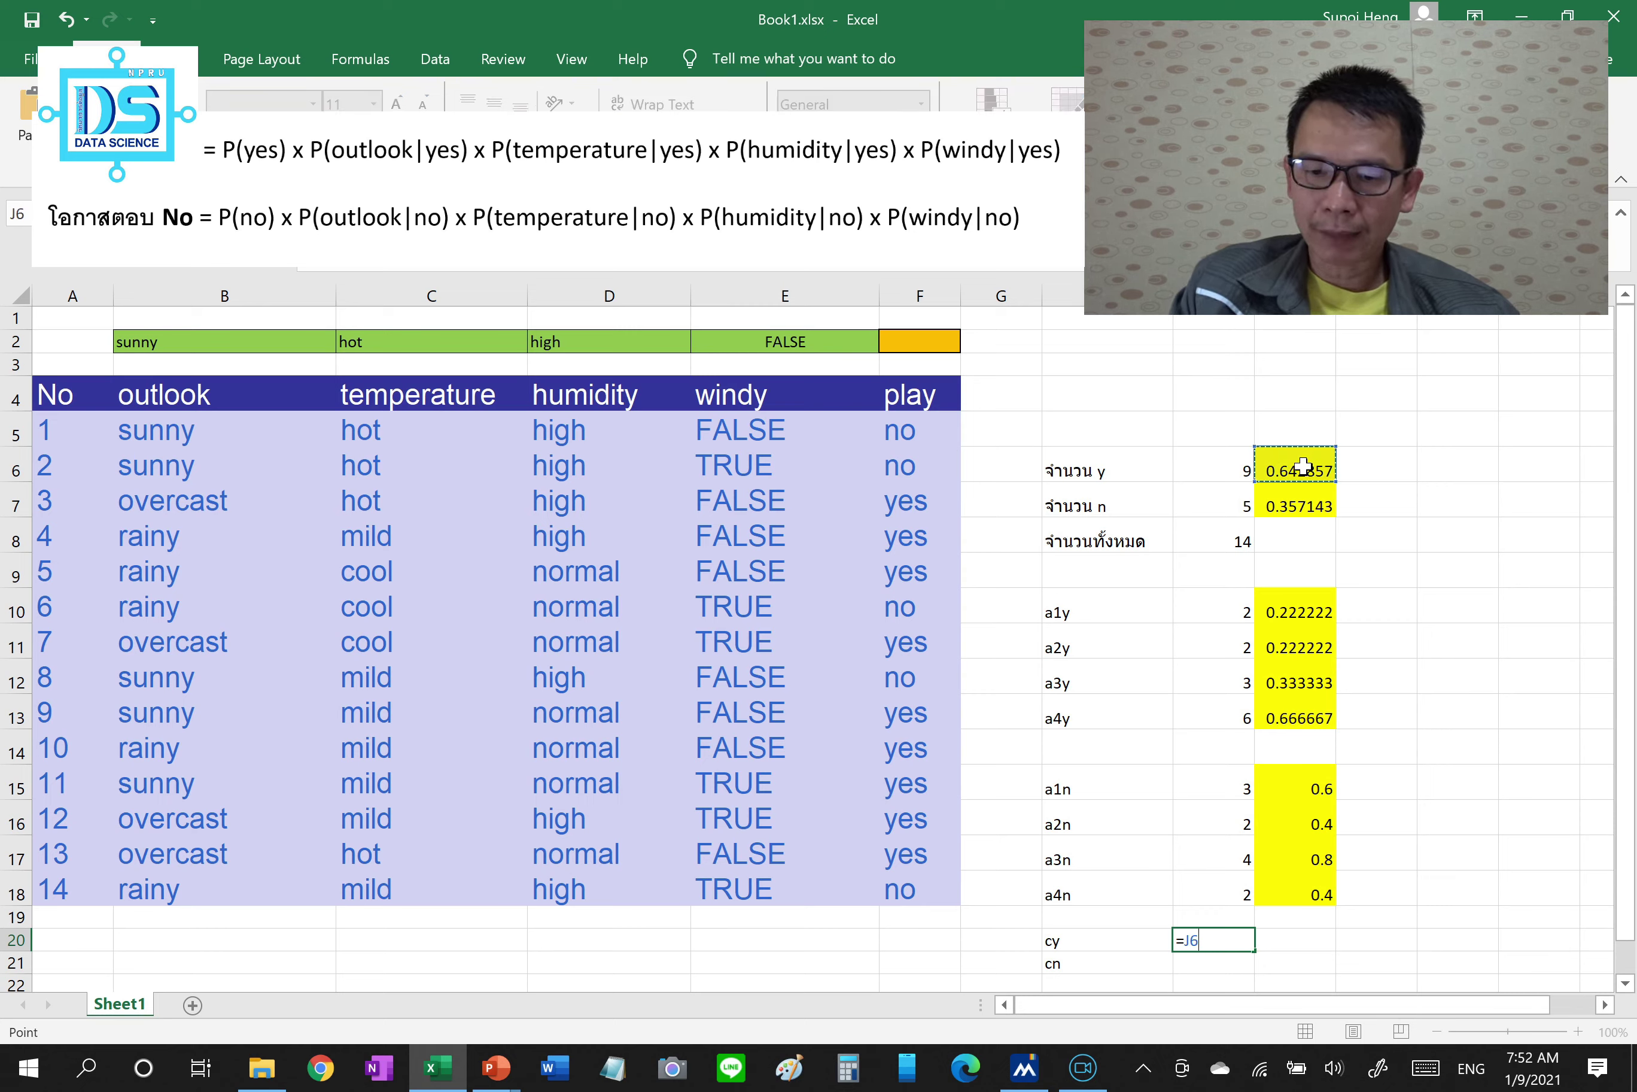
type("*")
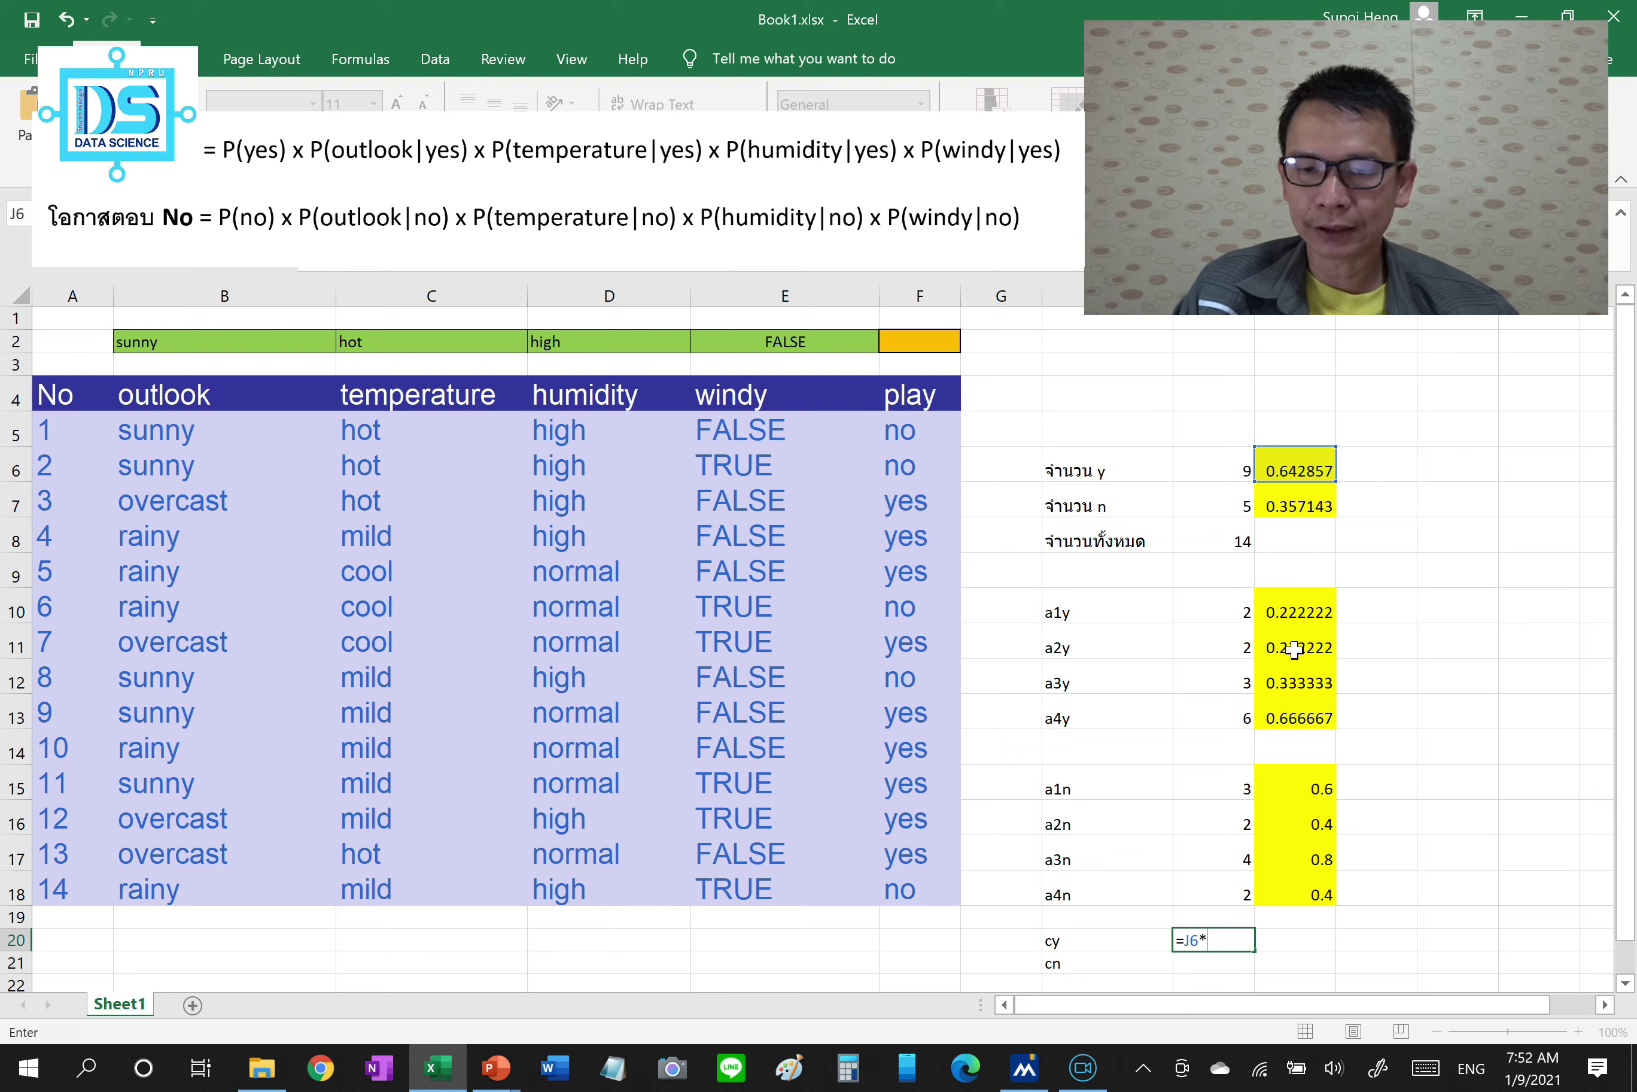
left_click(1297, 613)
type("*")
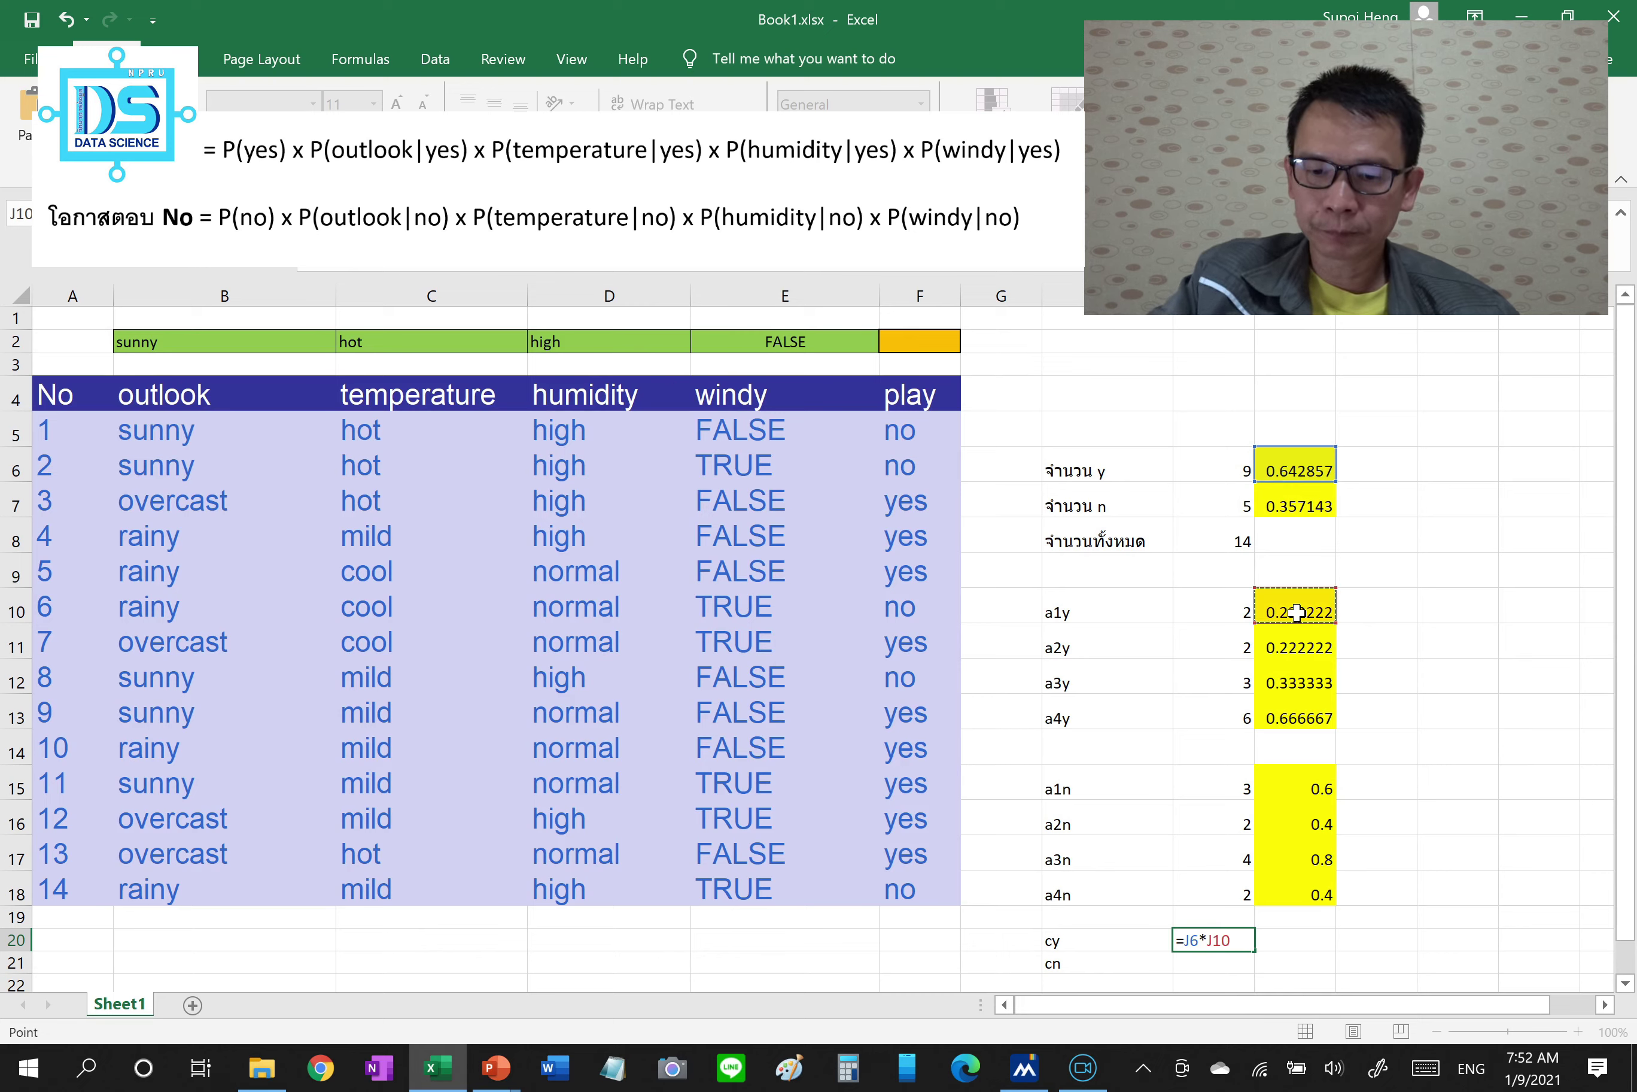
left_click(1307, 645)
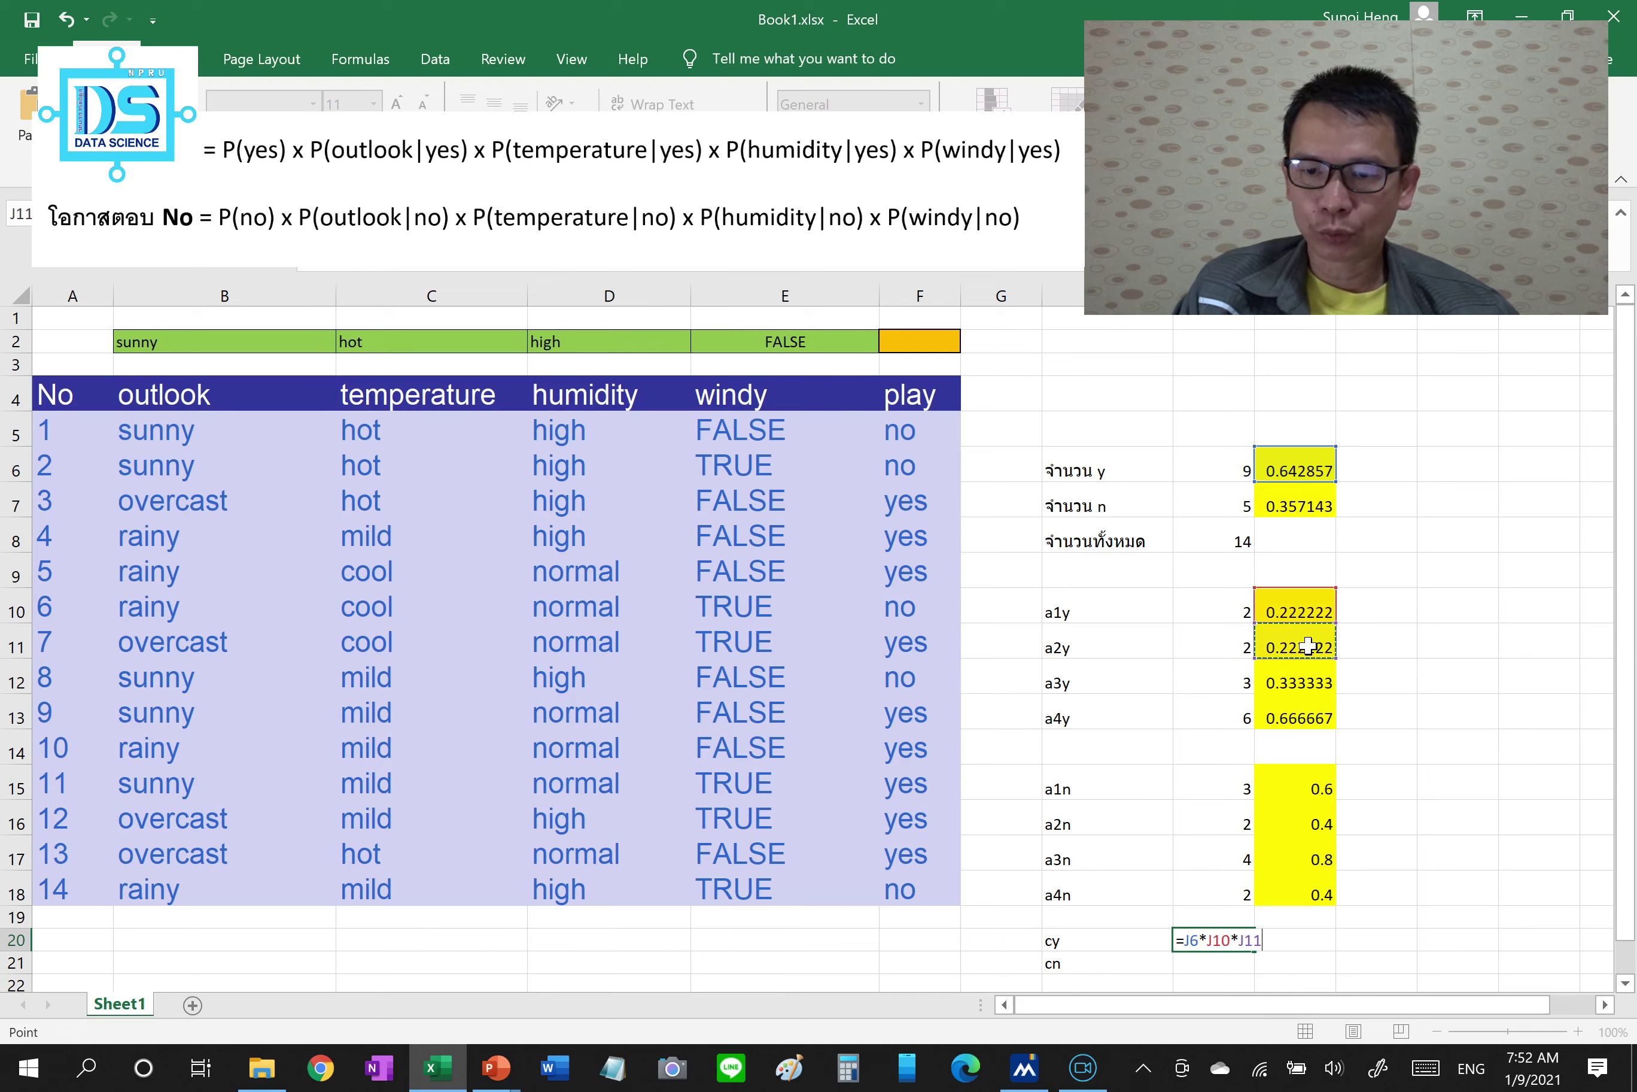
type("*")
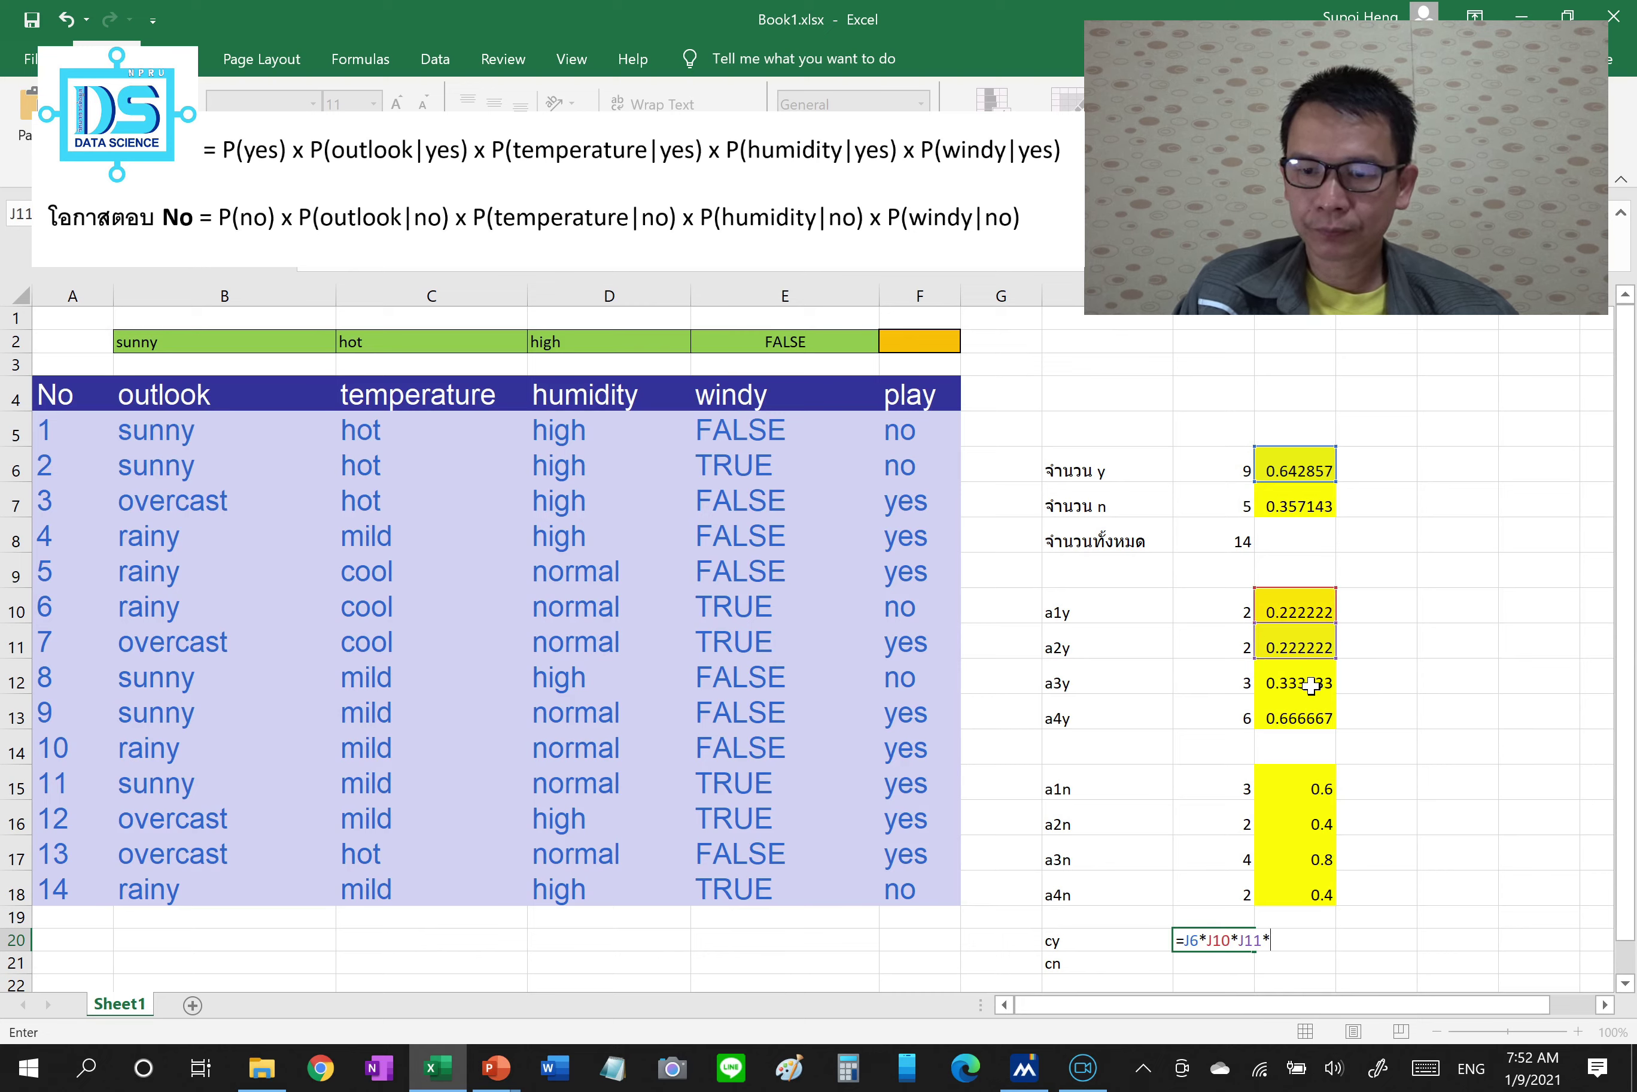
left_click(1311, 685)
type("*")
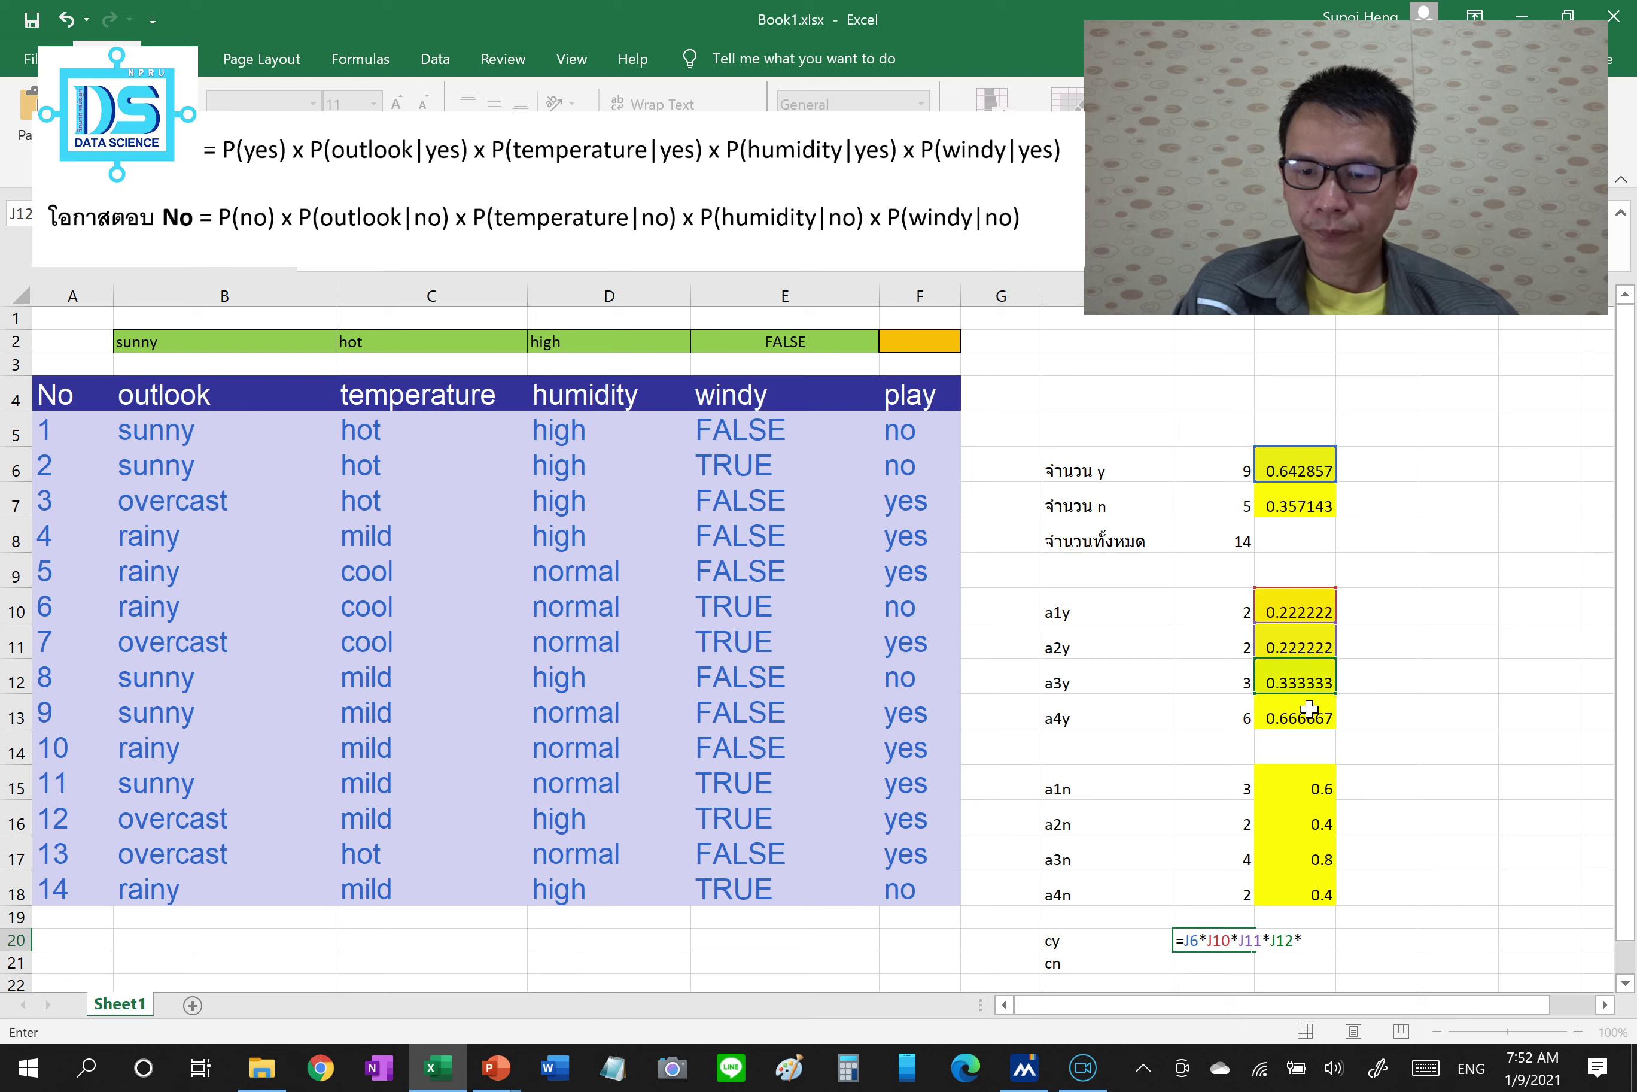
left_click(1309, 712)
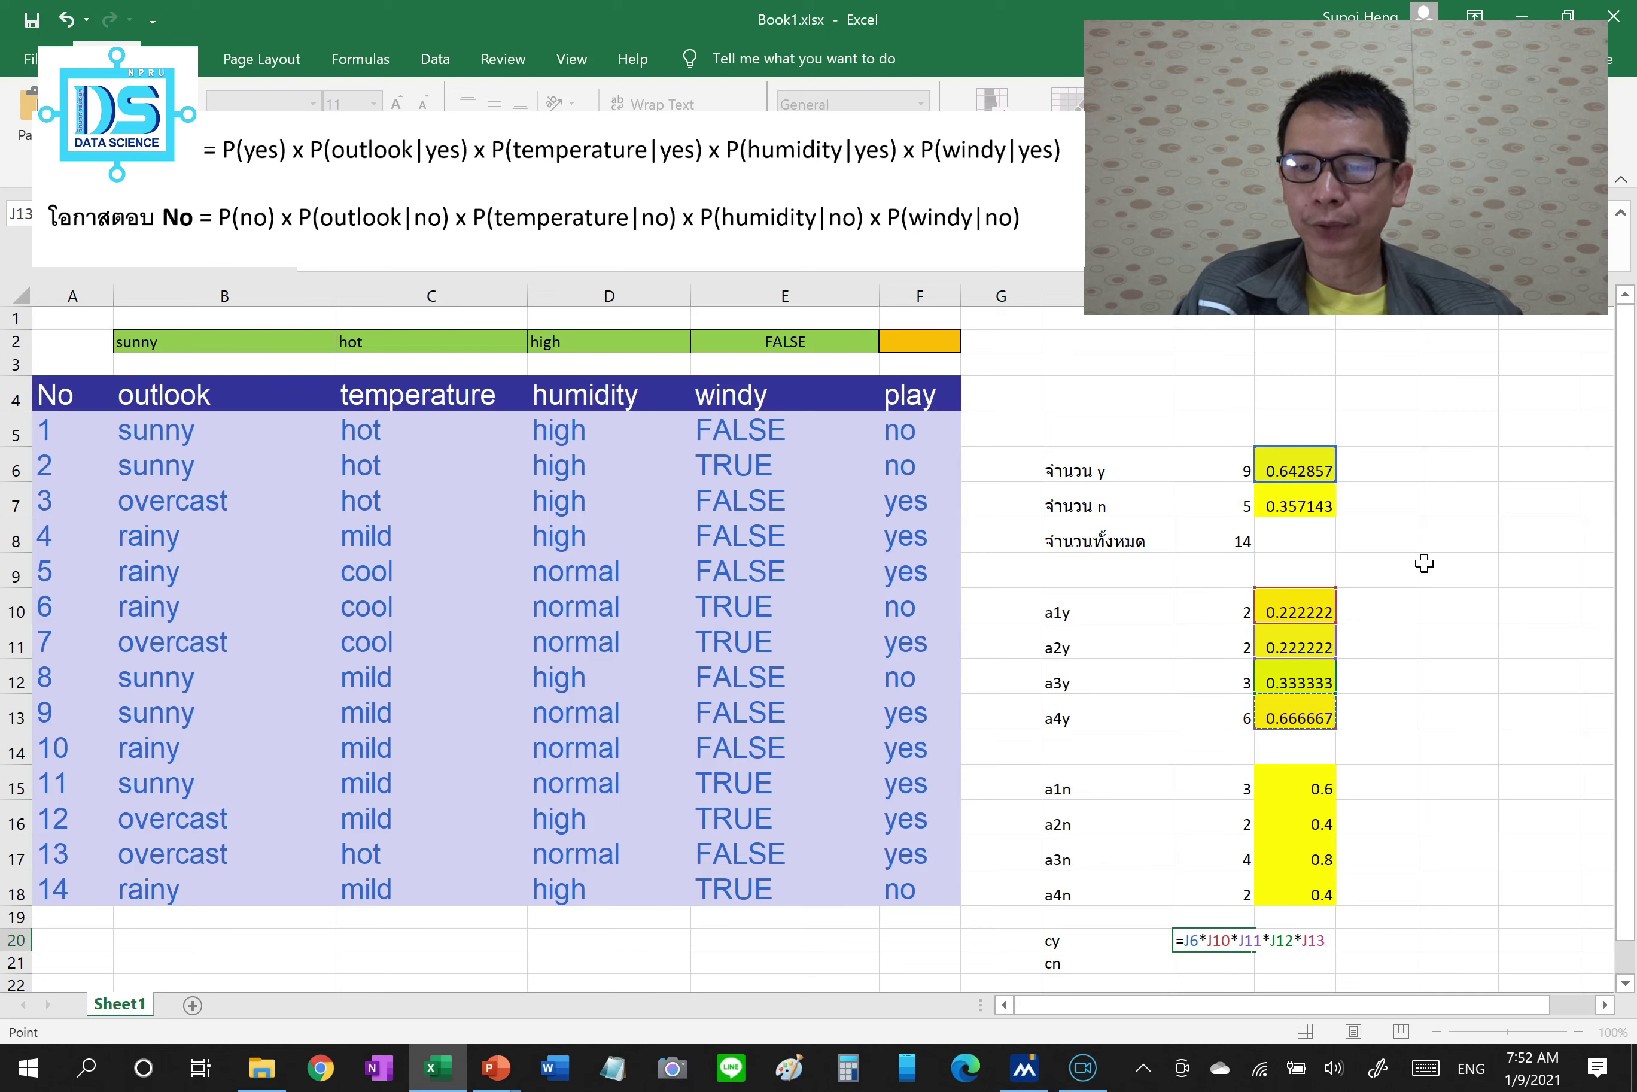
key("Return")
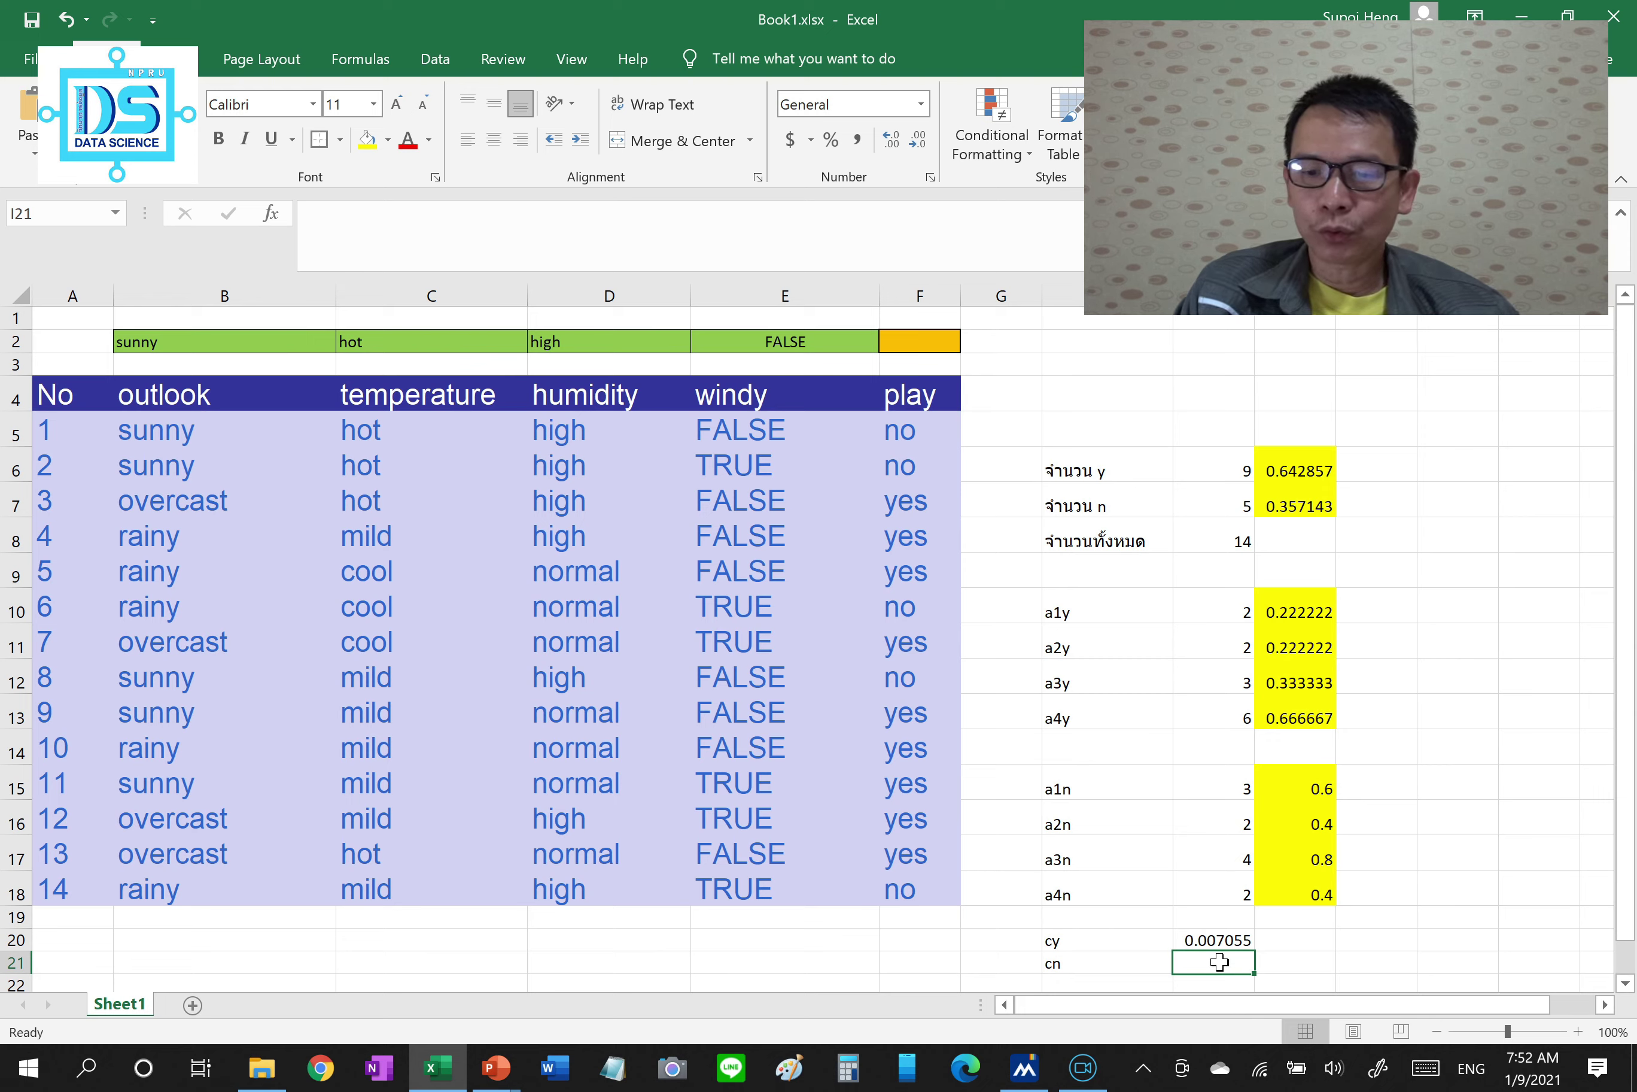
Enter =J7*J15*J16*J17*J18 in I21, giving a cn score of 0.027429
type("=")
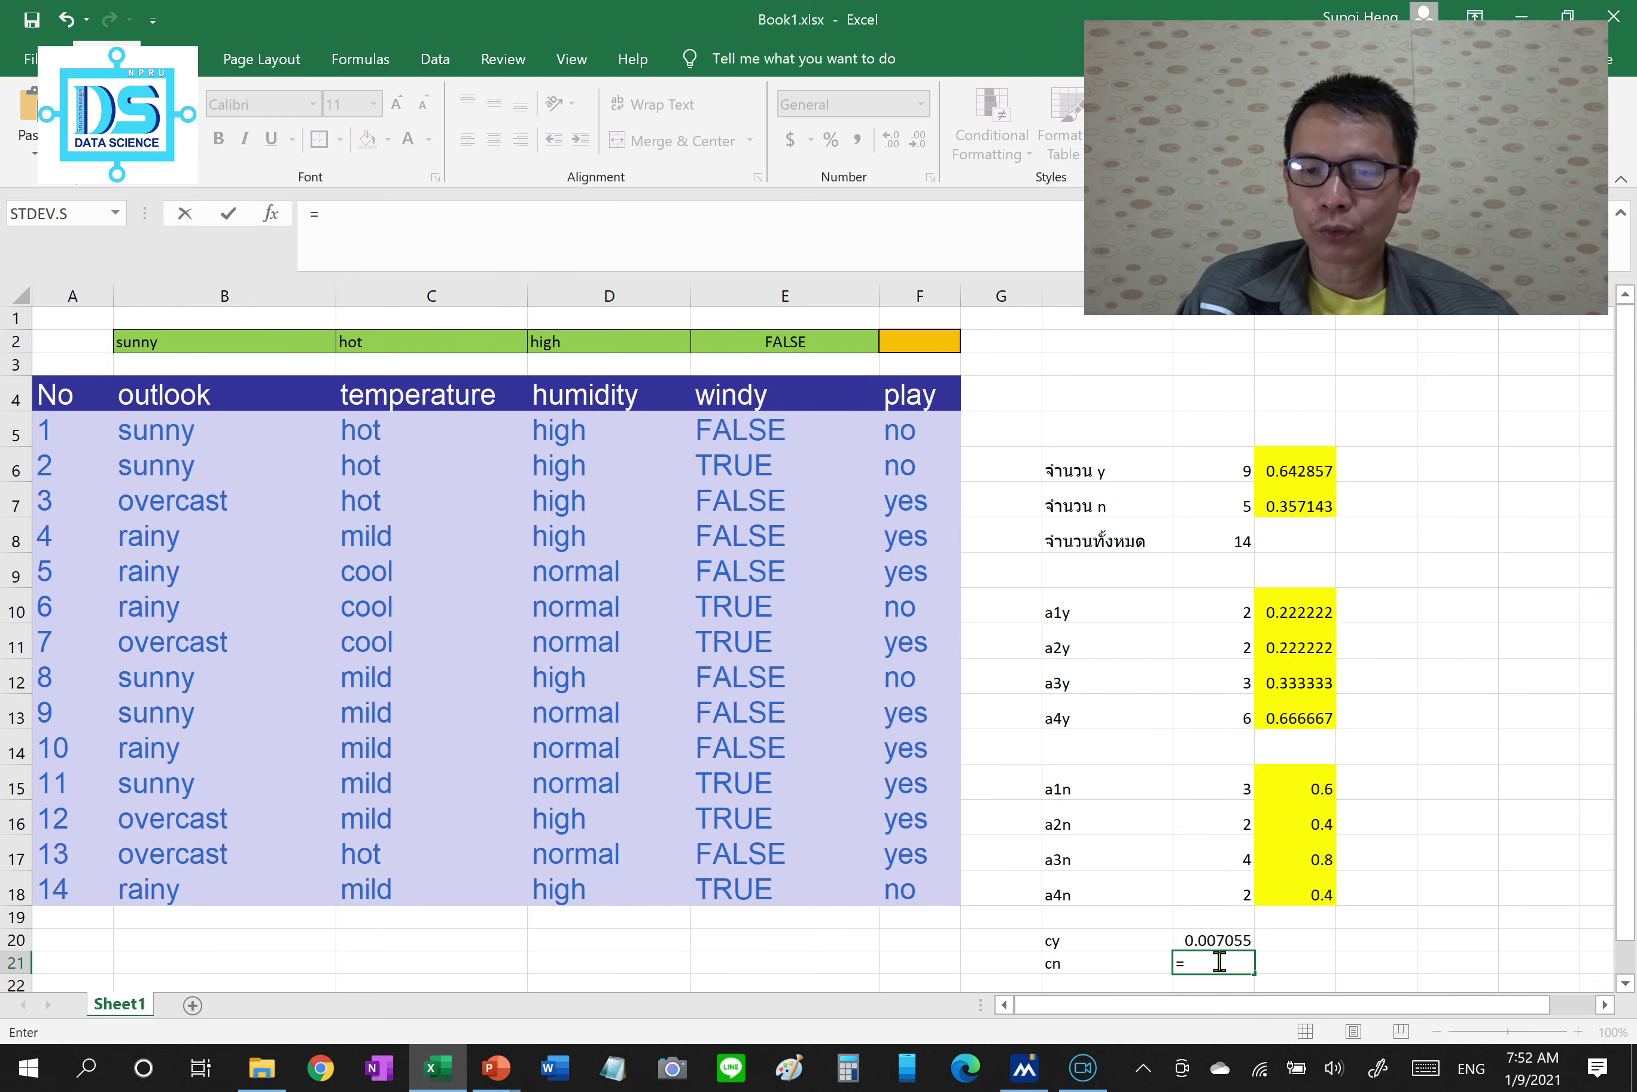
left_click(1307, 498)
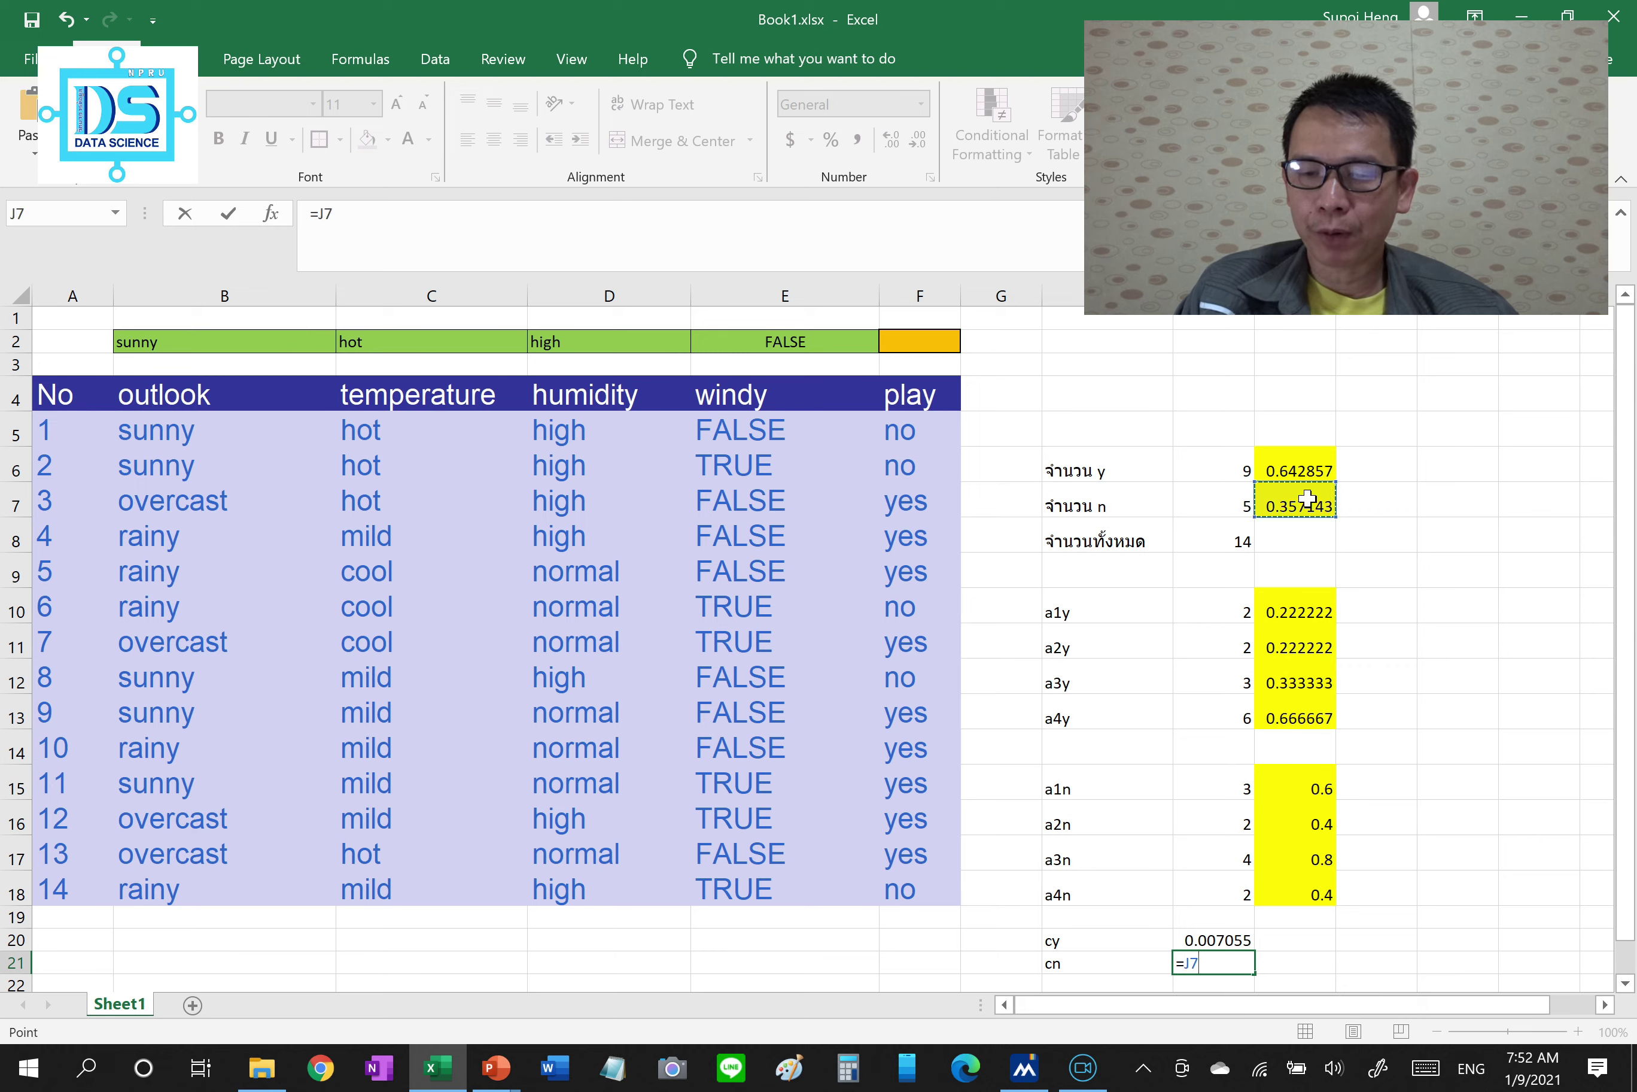
type("*")
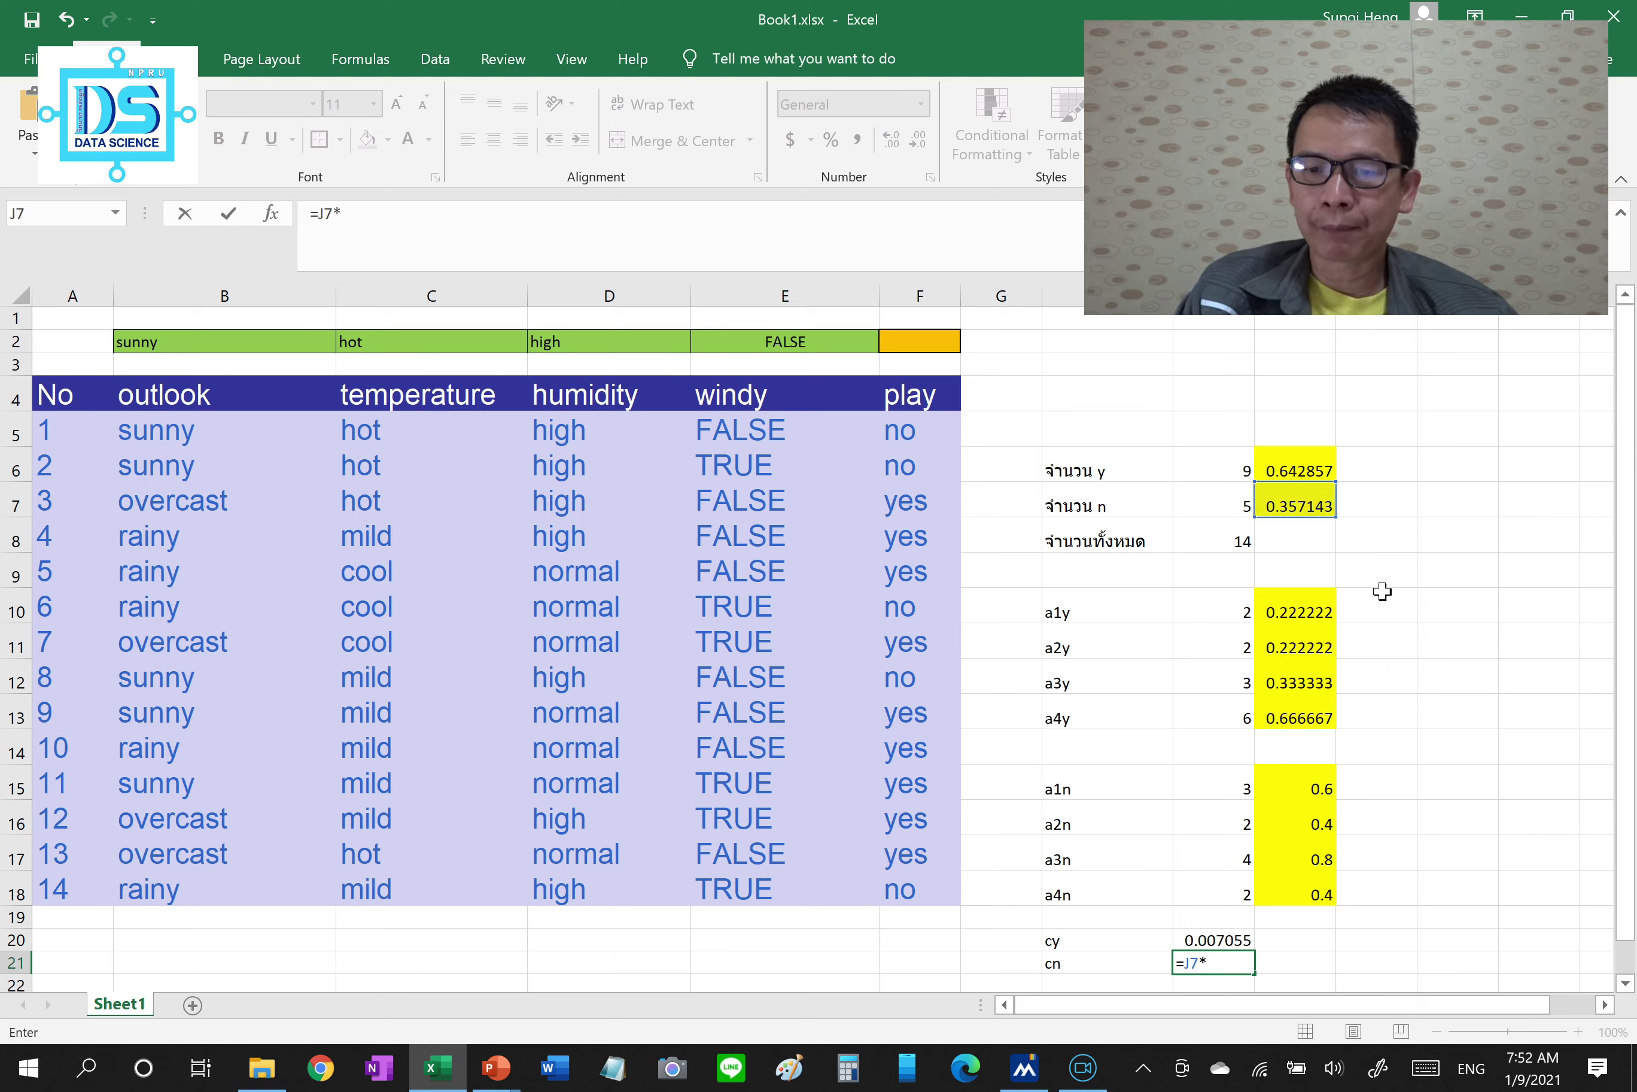
left_click(1296, 780)
type("*")
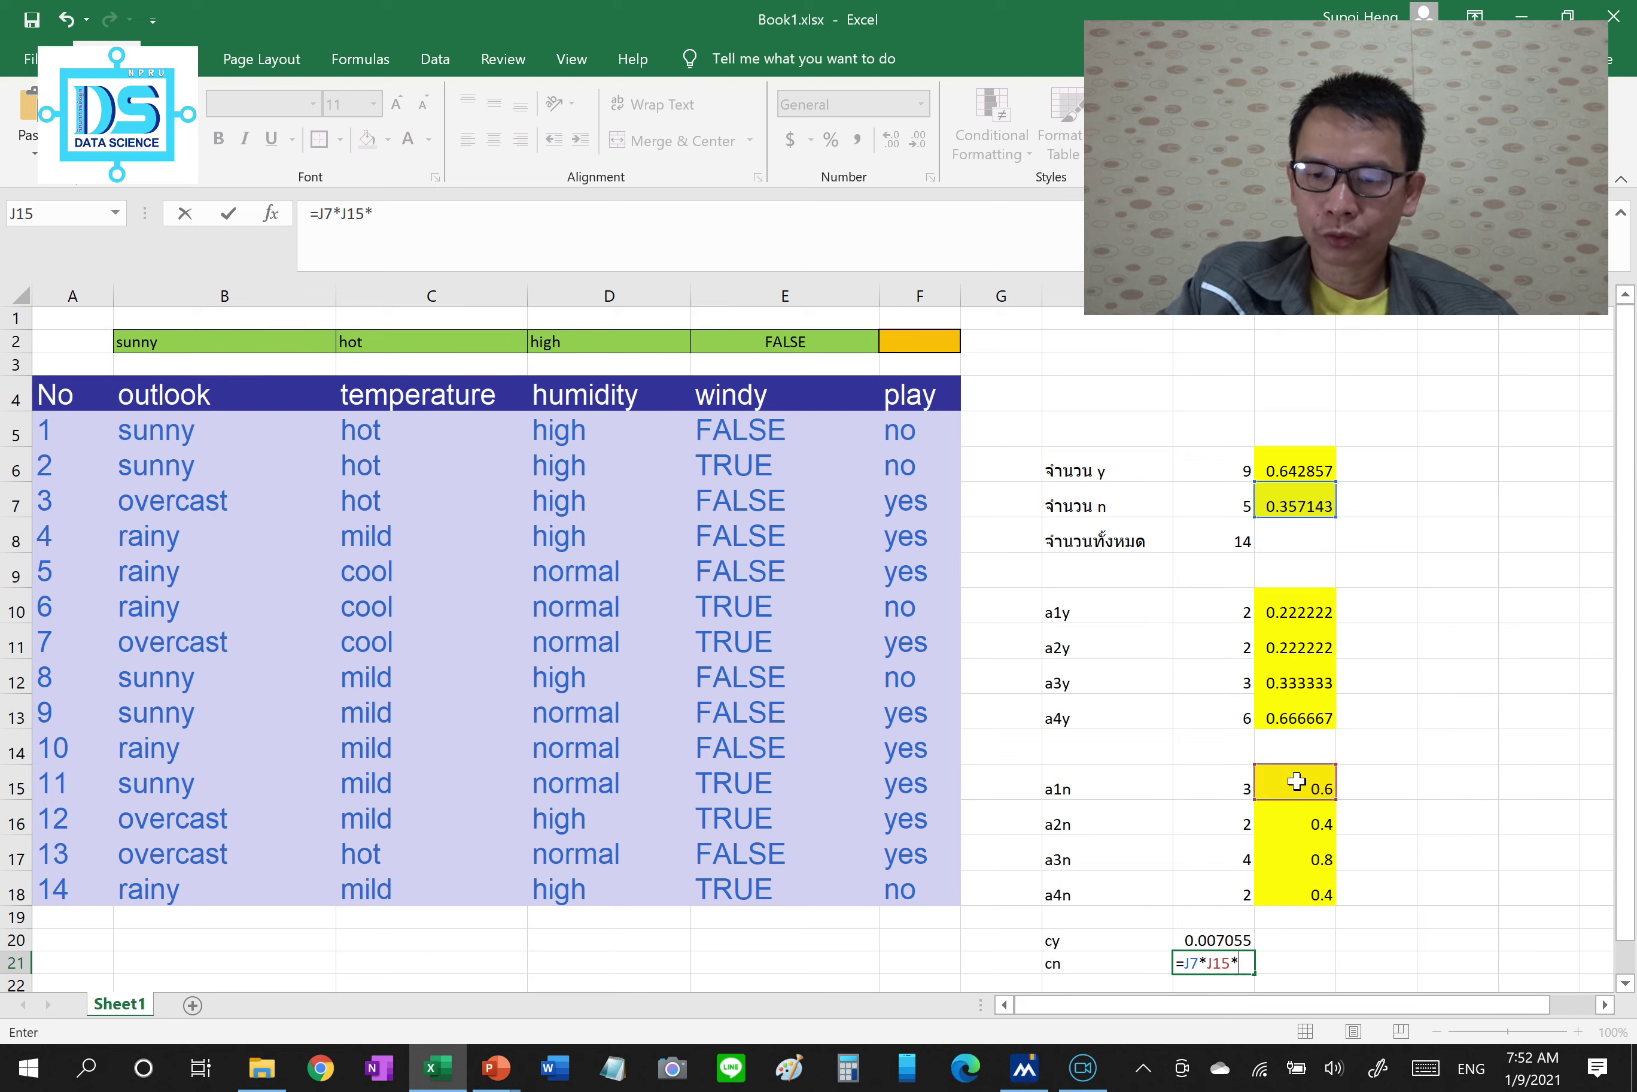
left_click(1317, 819)
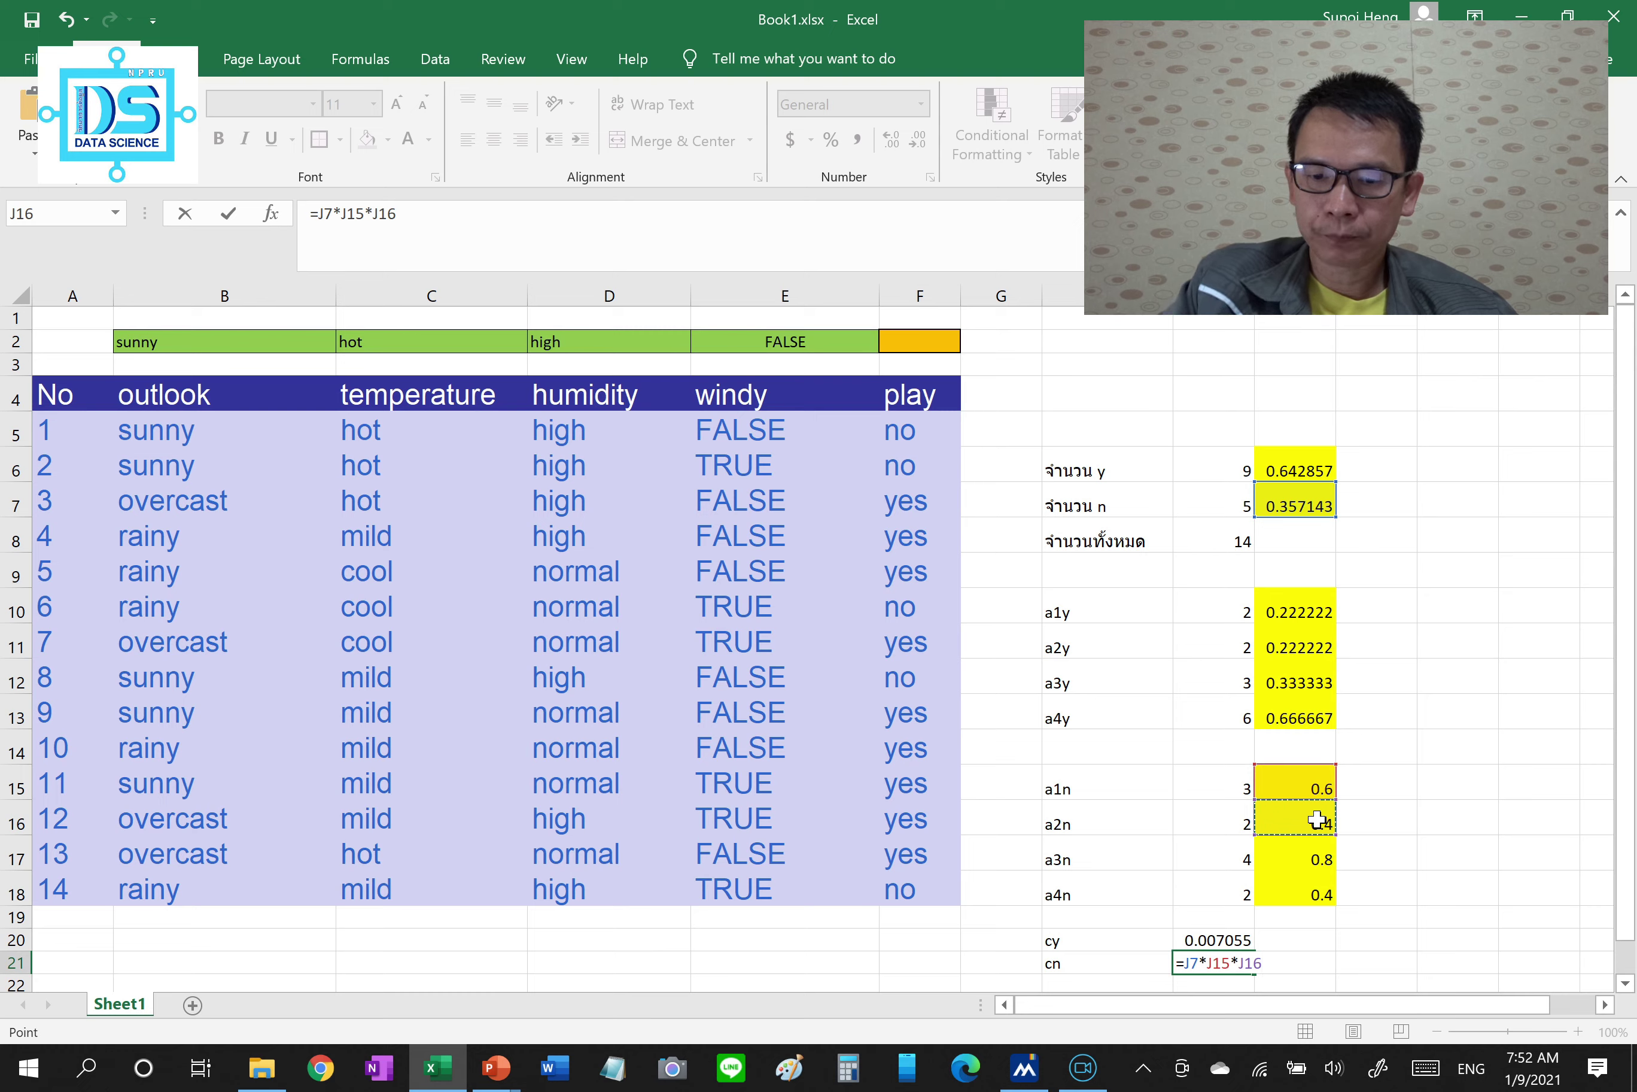
type("*")
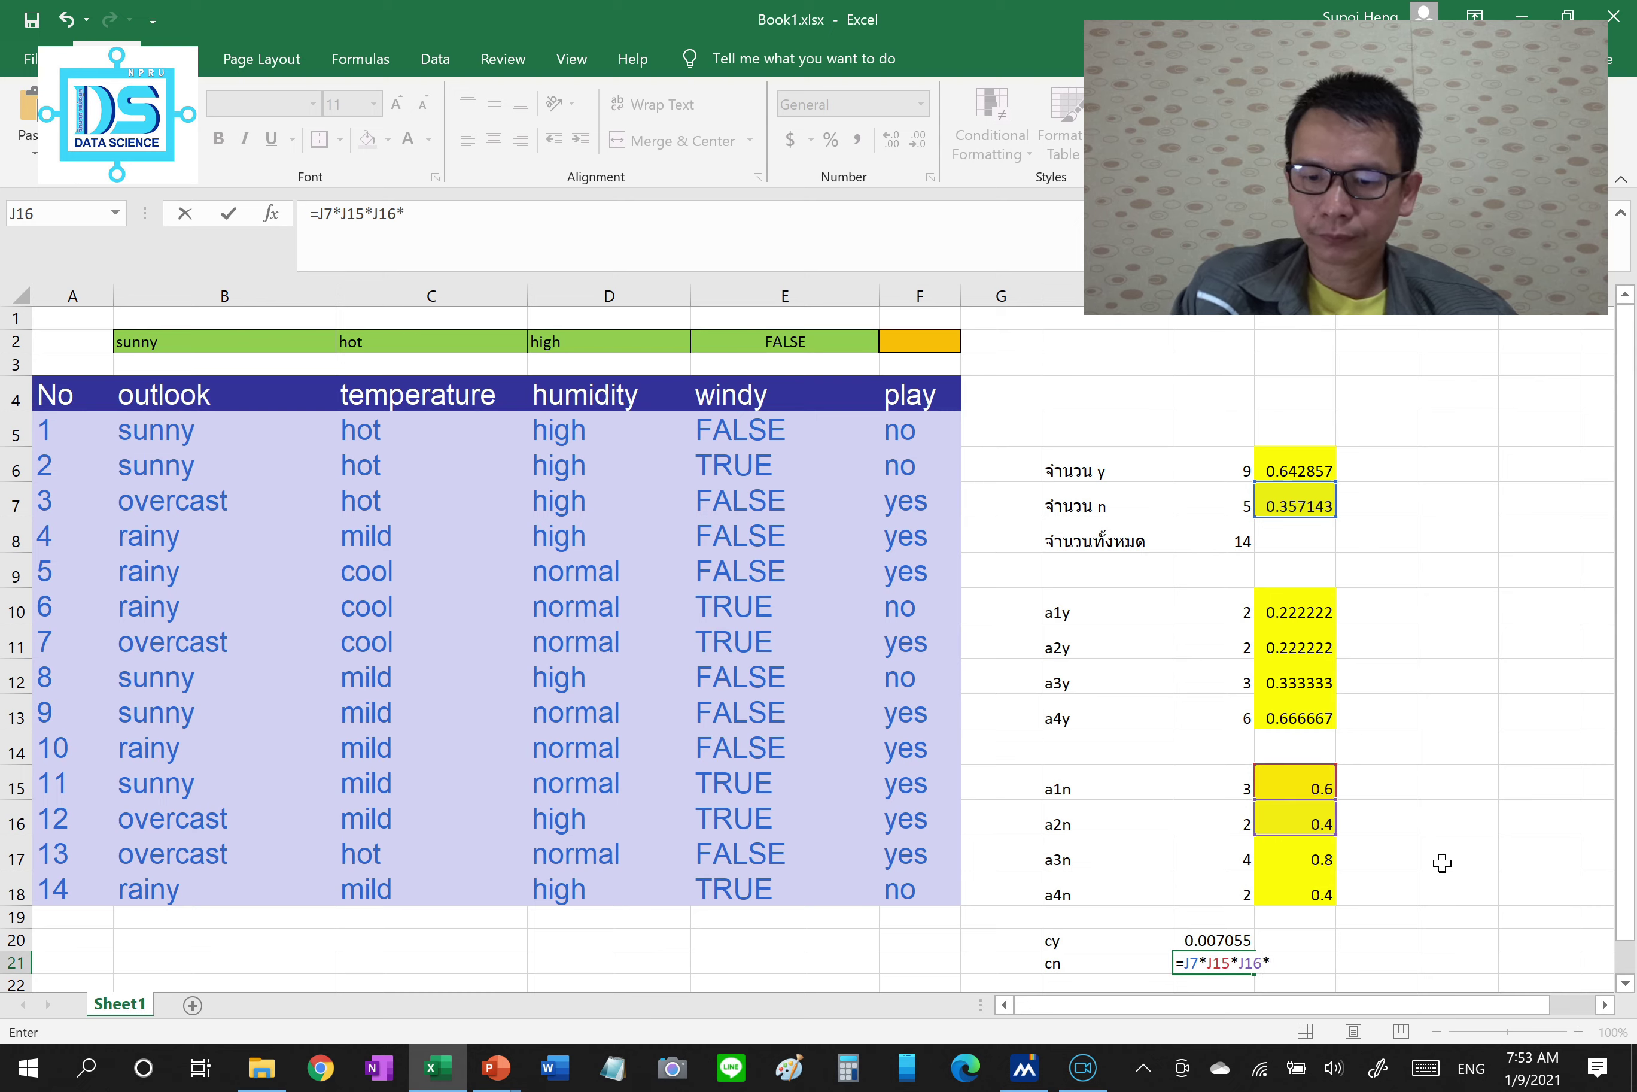
left_click(1317, 860)
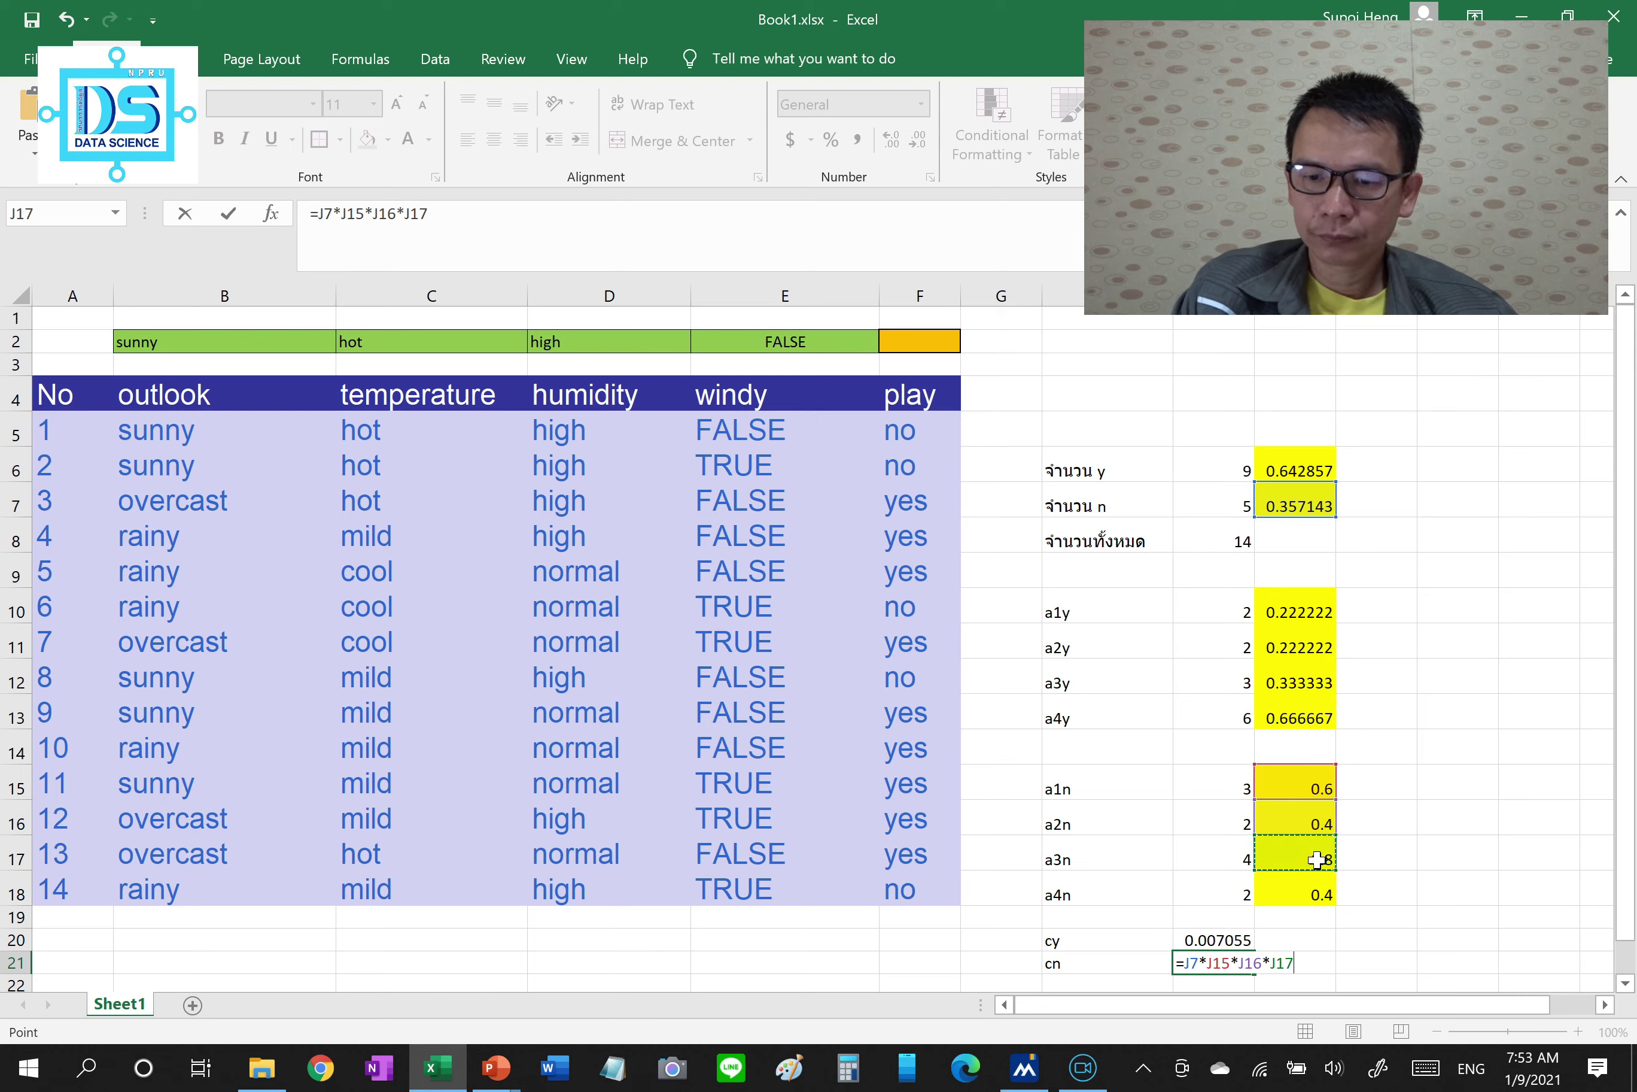
type("*")
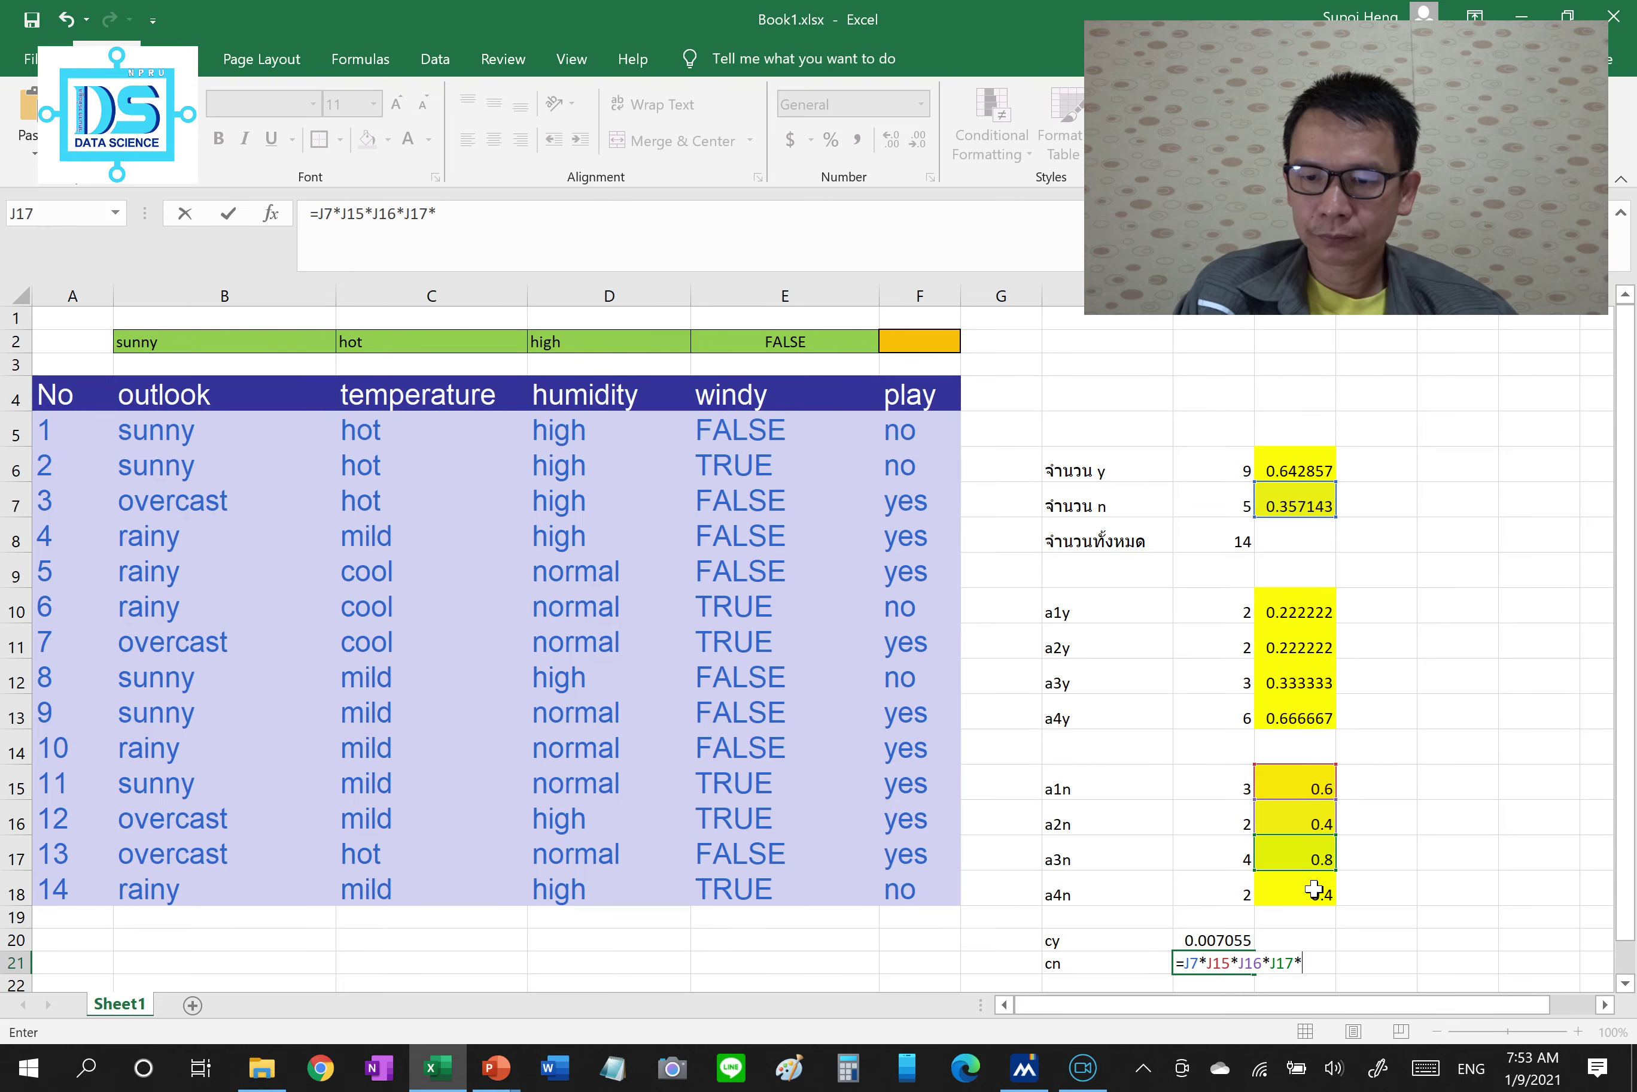
left_click(1315, 889)
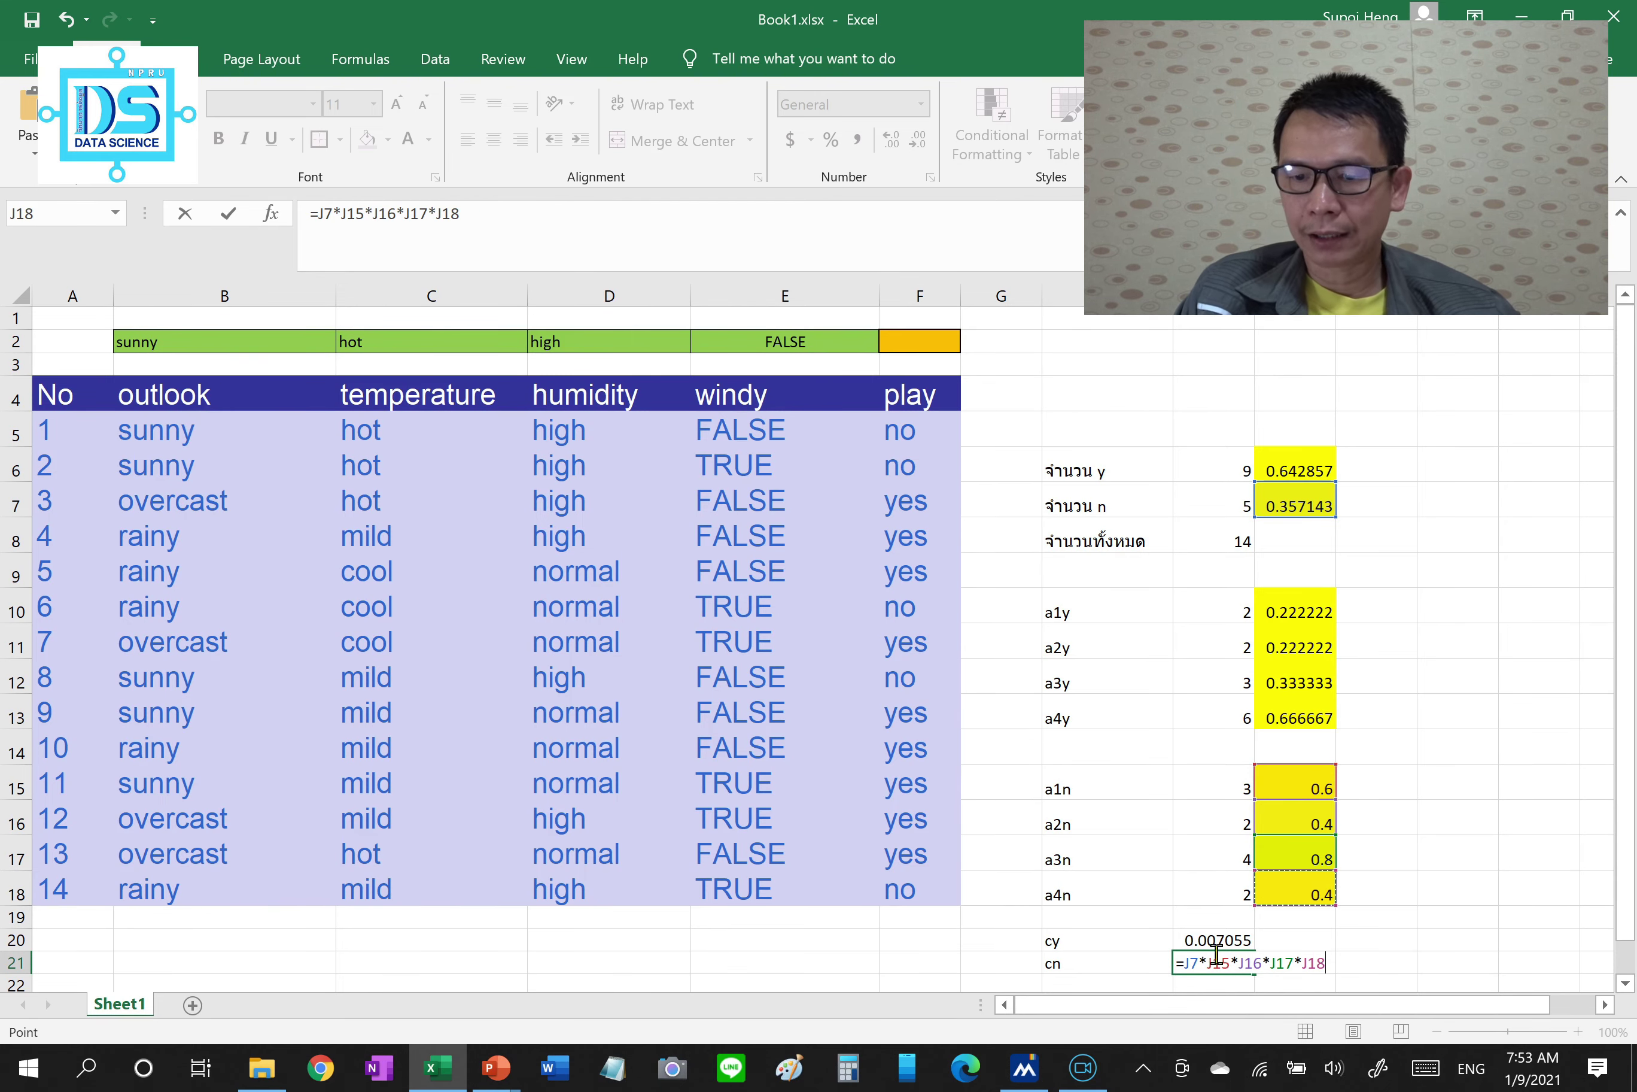
key("Return")
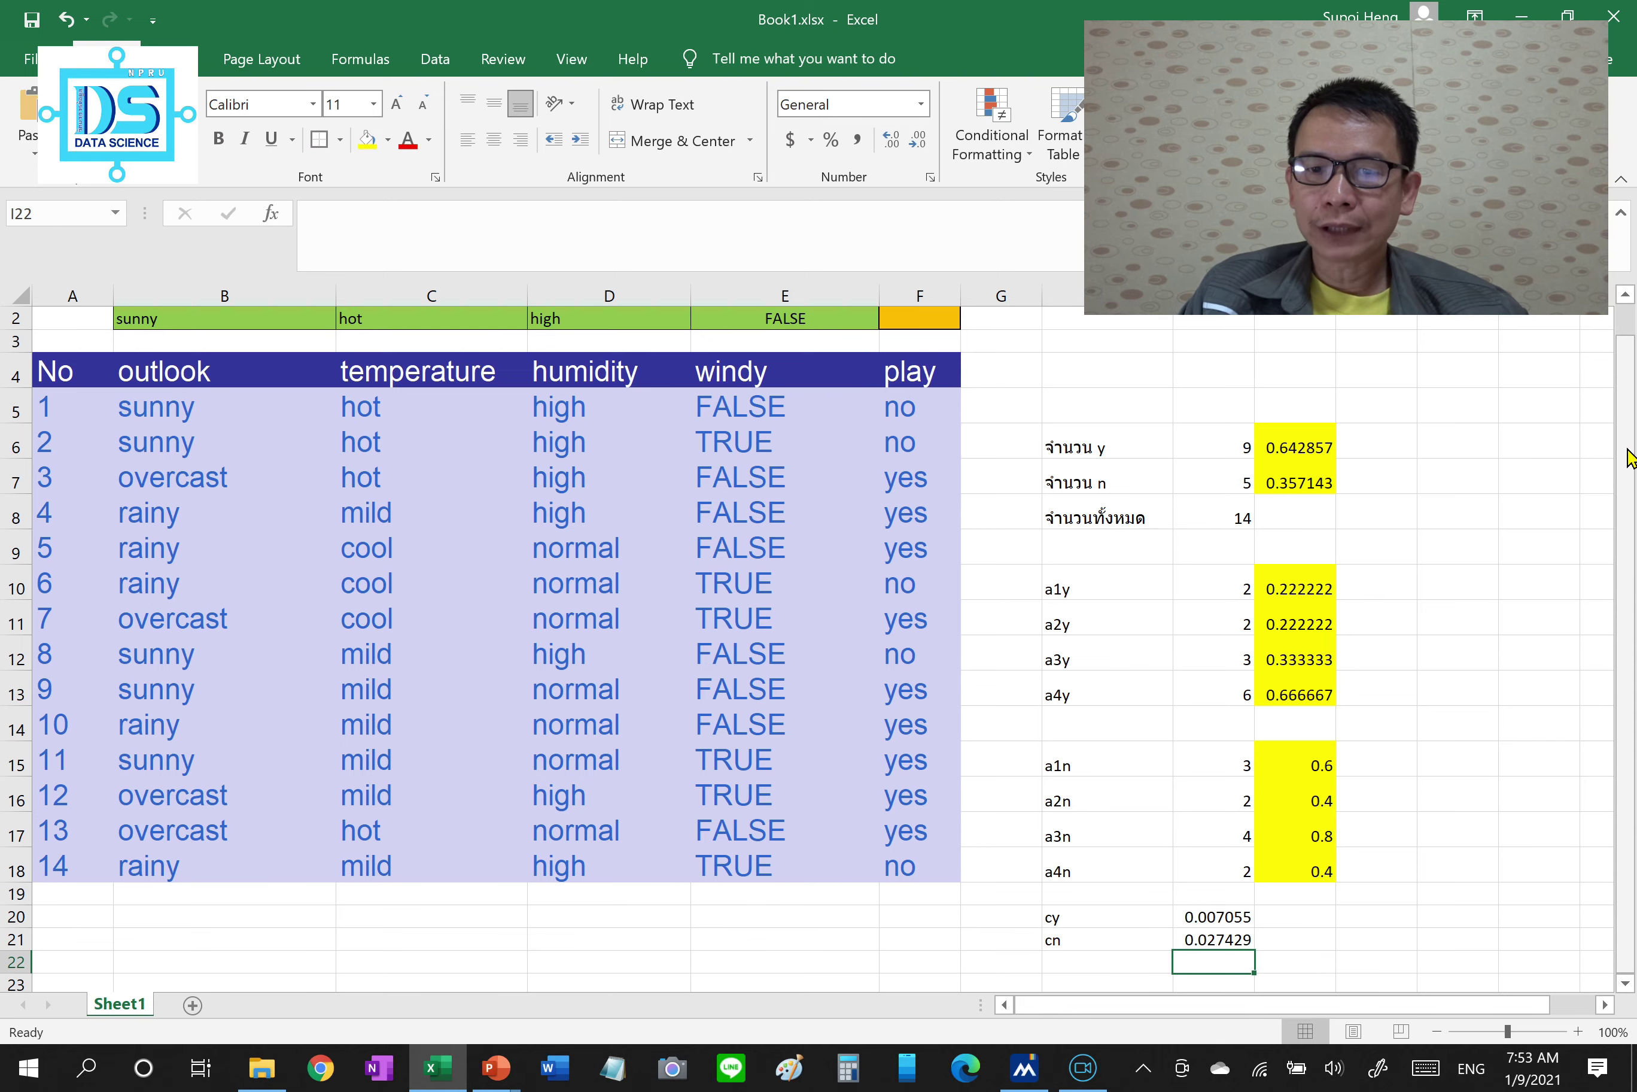
left_click(1623, 300)
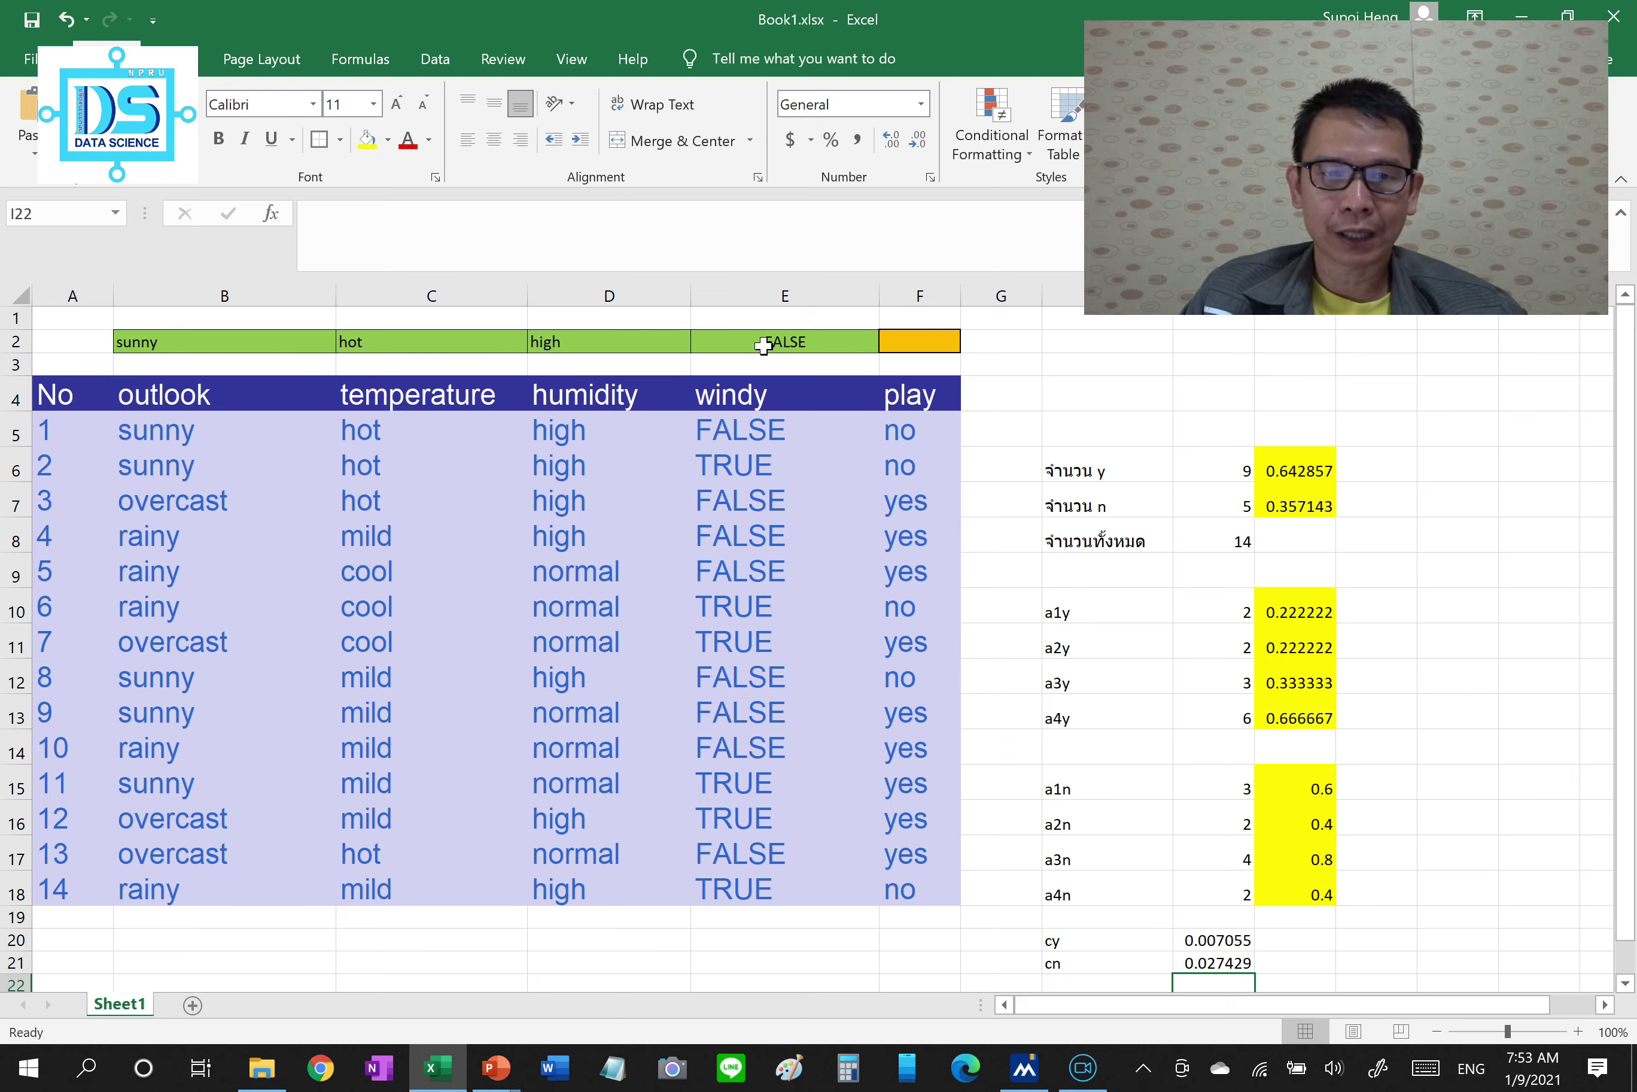
Set the B2 test outlook to overcast, making cy 0.014109 and cn 0
left_click(190, 338)
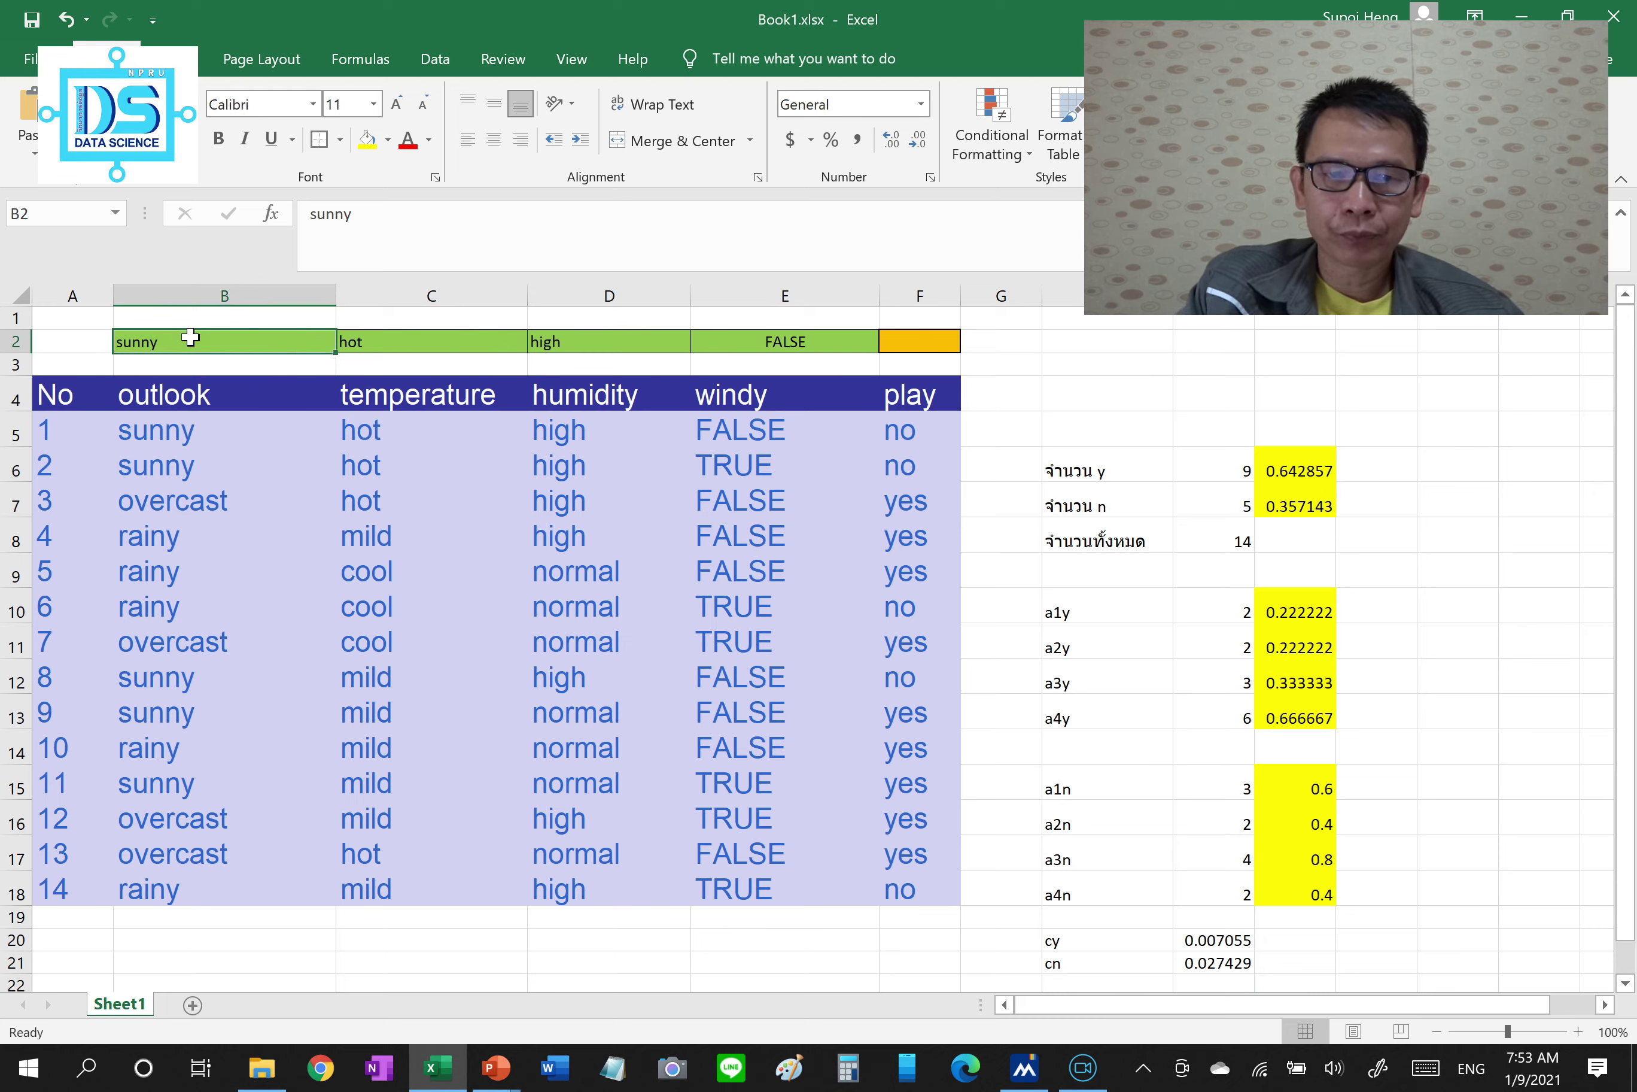
type("over")
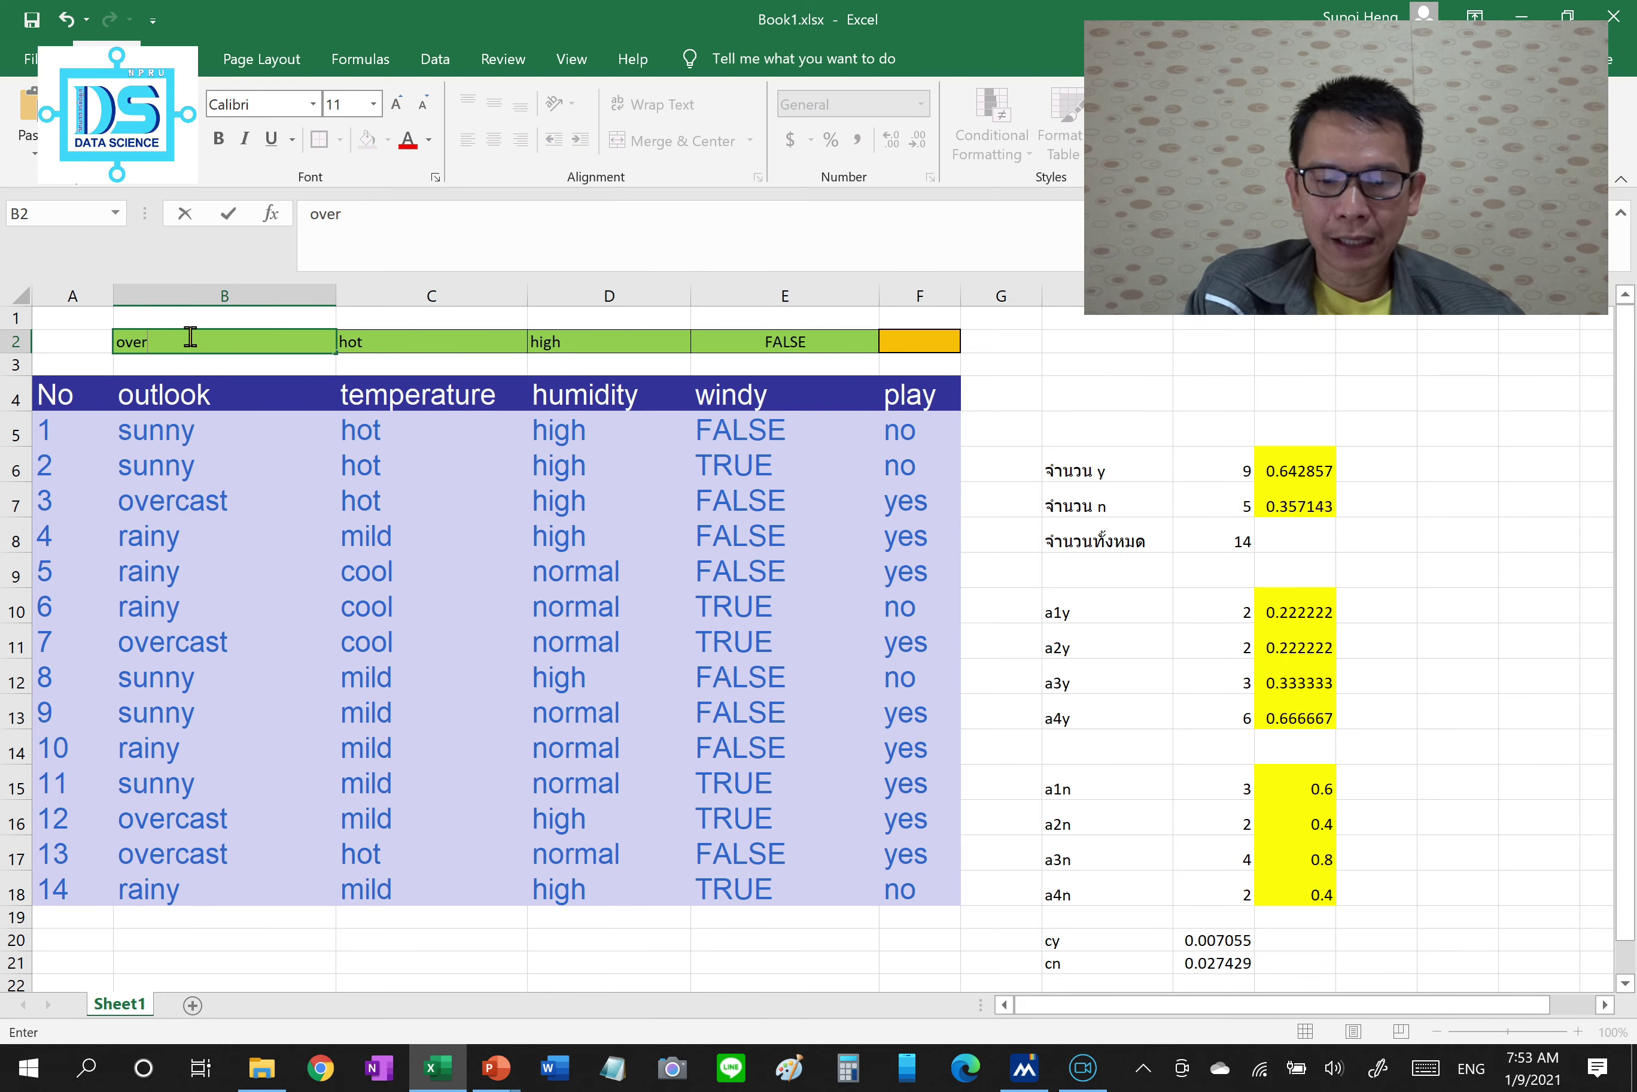
type("cast")
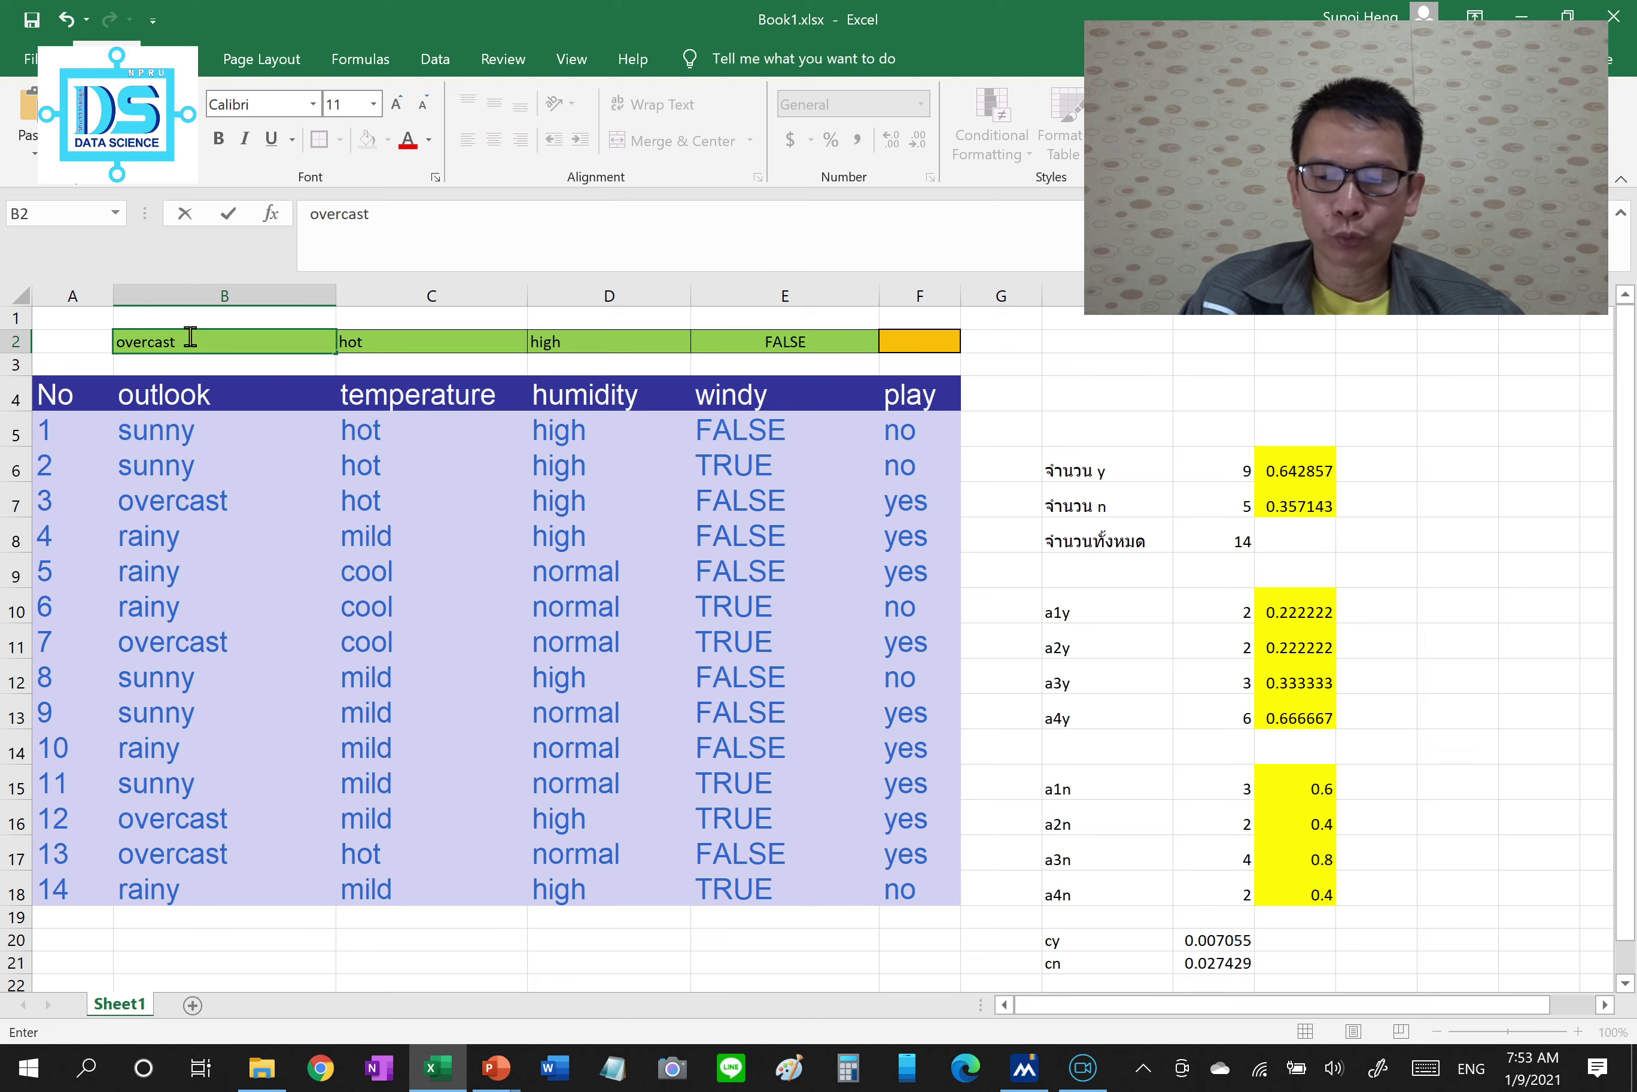
key("Return")
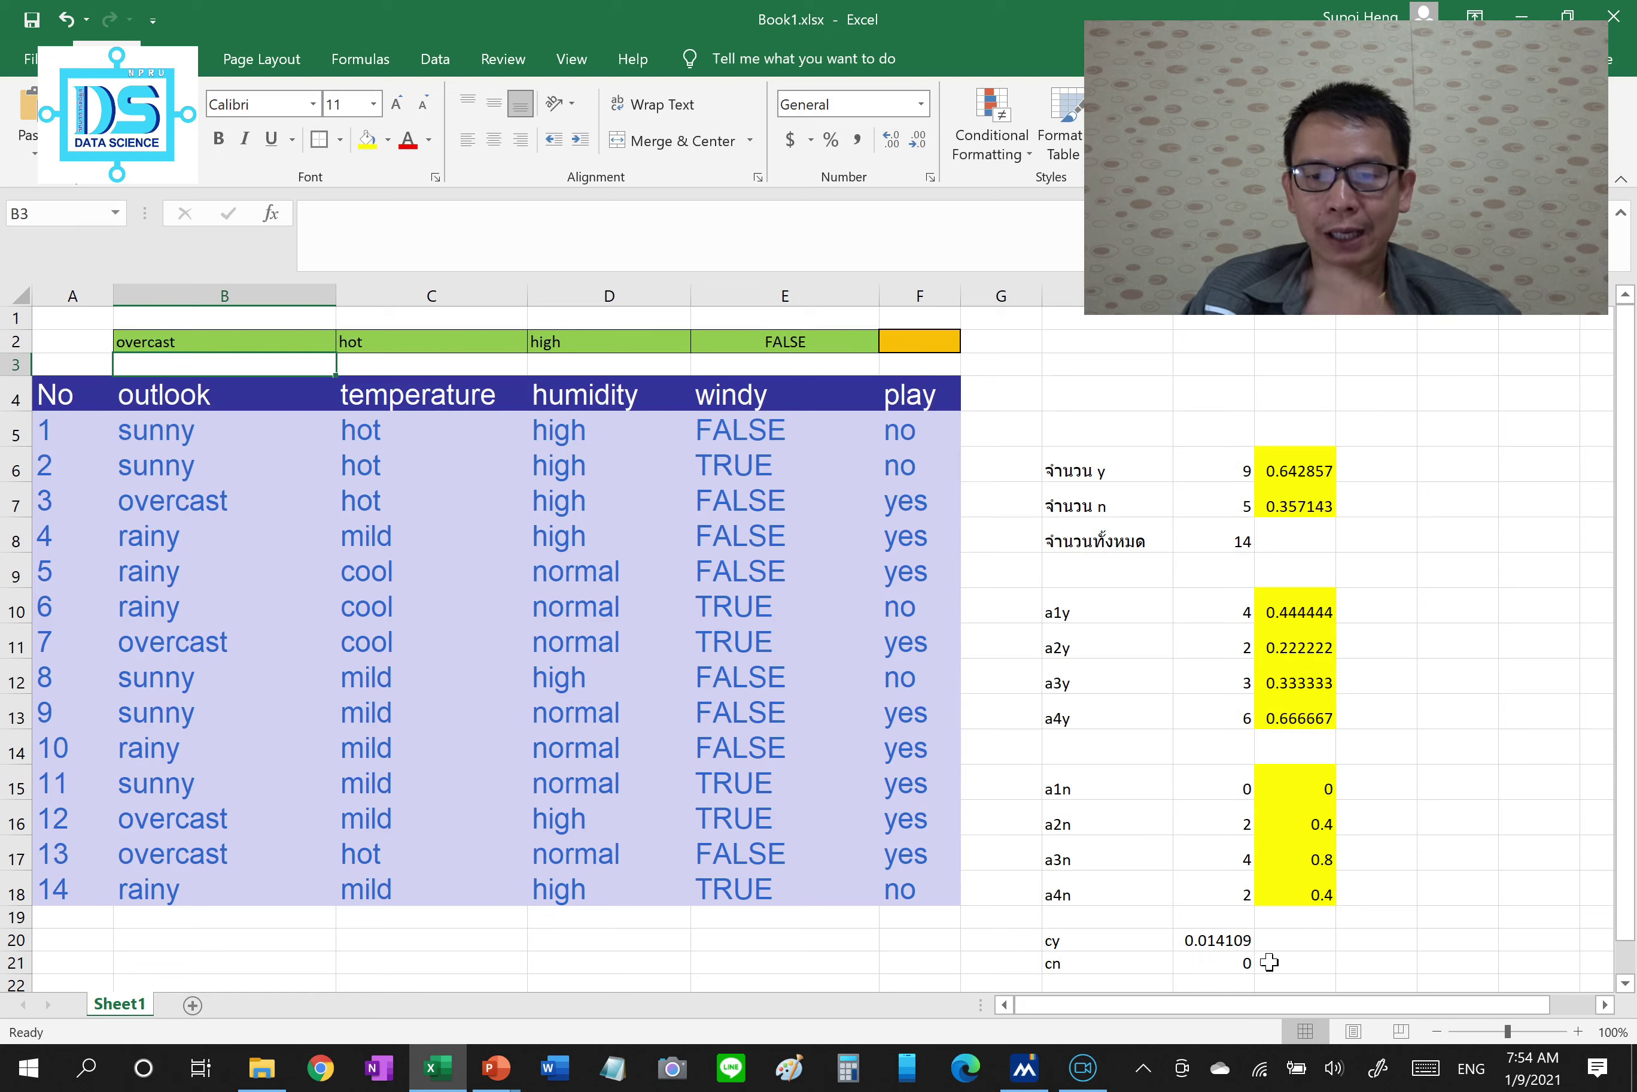
Change the B2 outlook to rainy, yielding cy 0.010582 and cn 0.018286
left_click(170, 343)
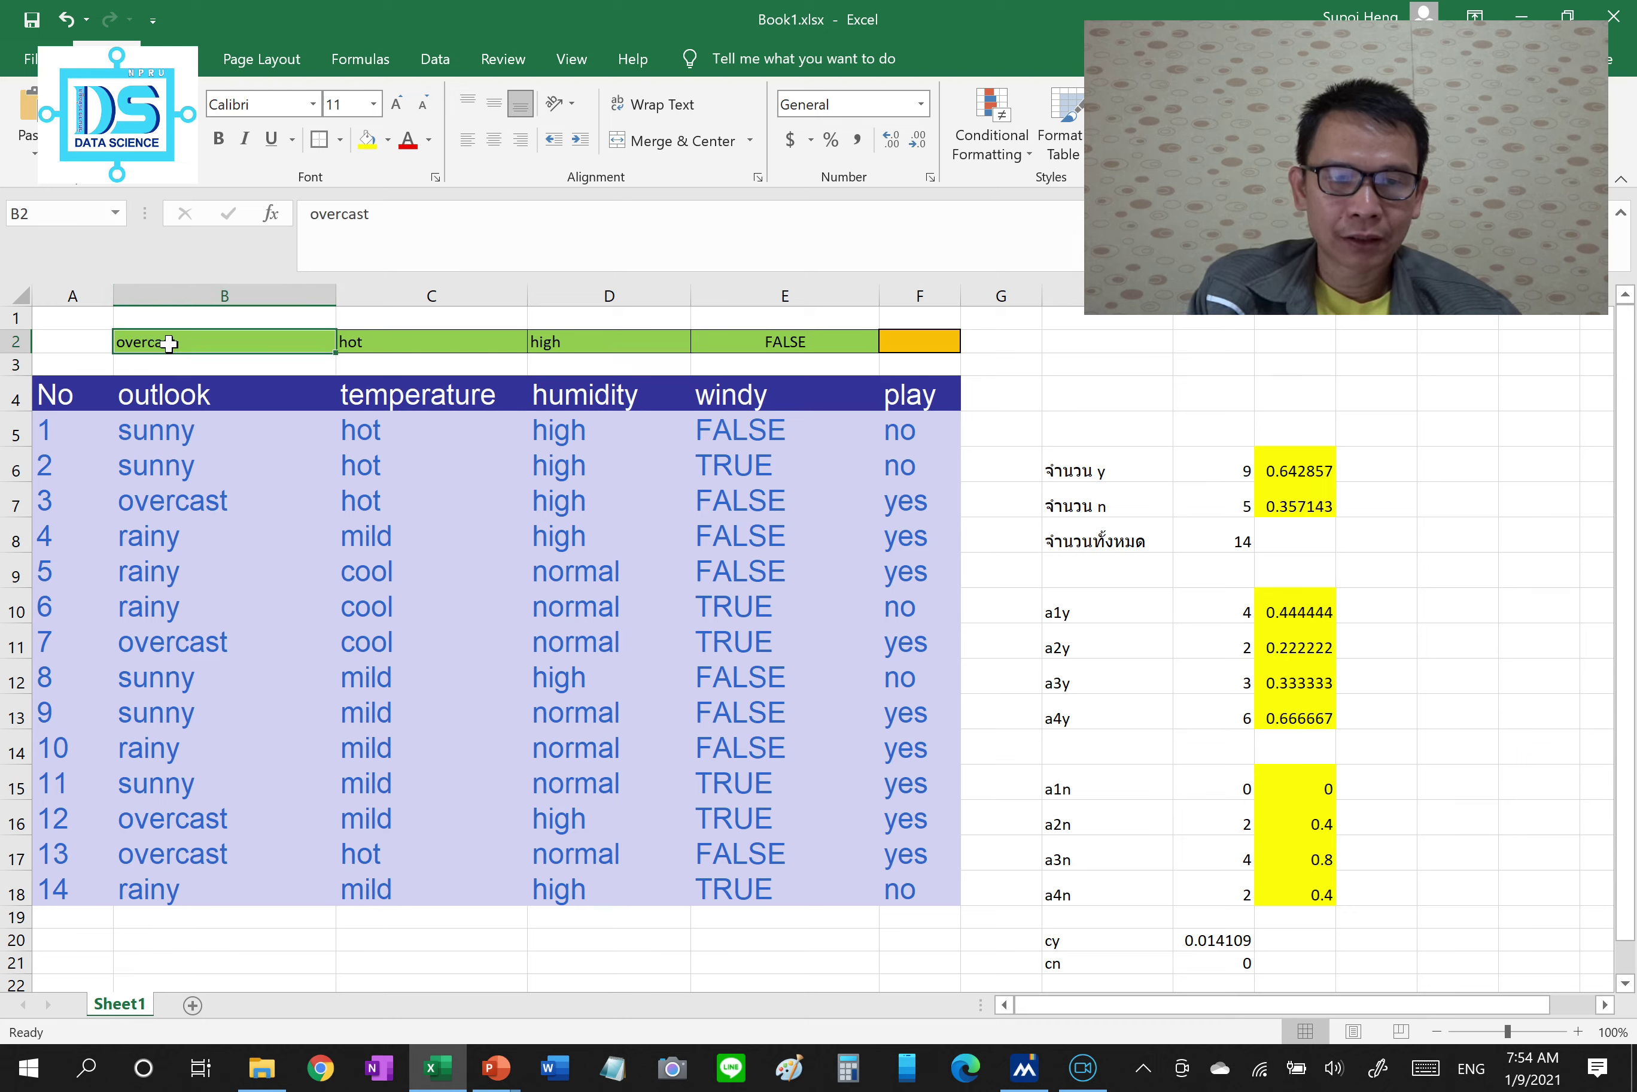
type("ra")
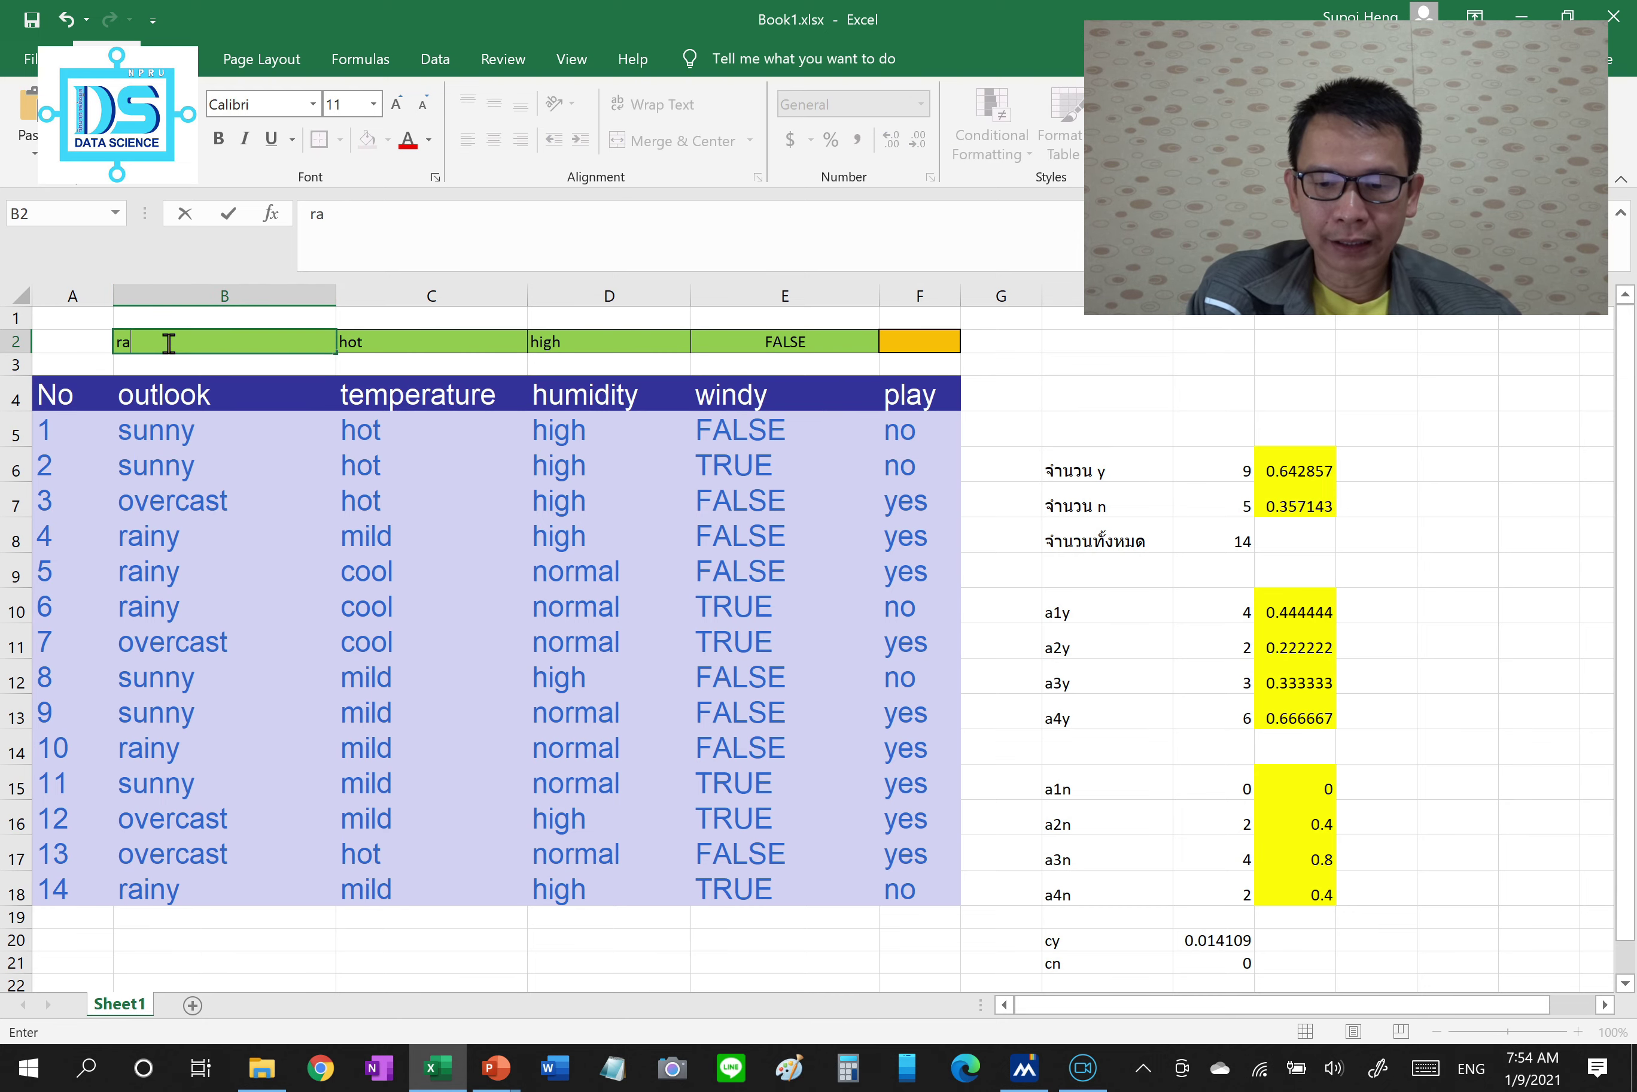
type("iny")
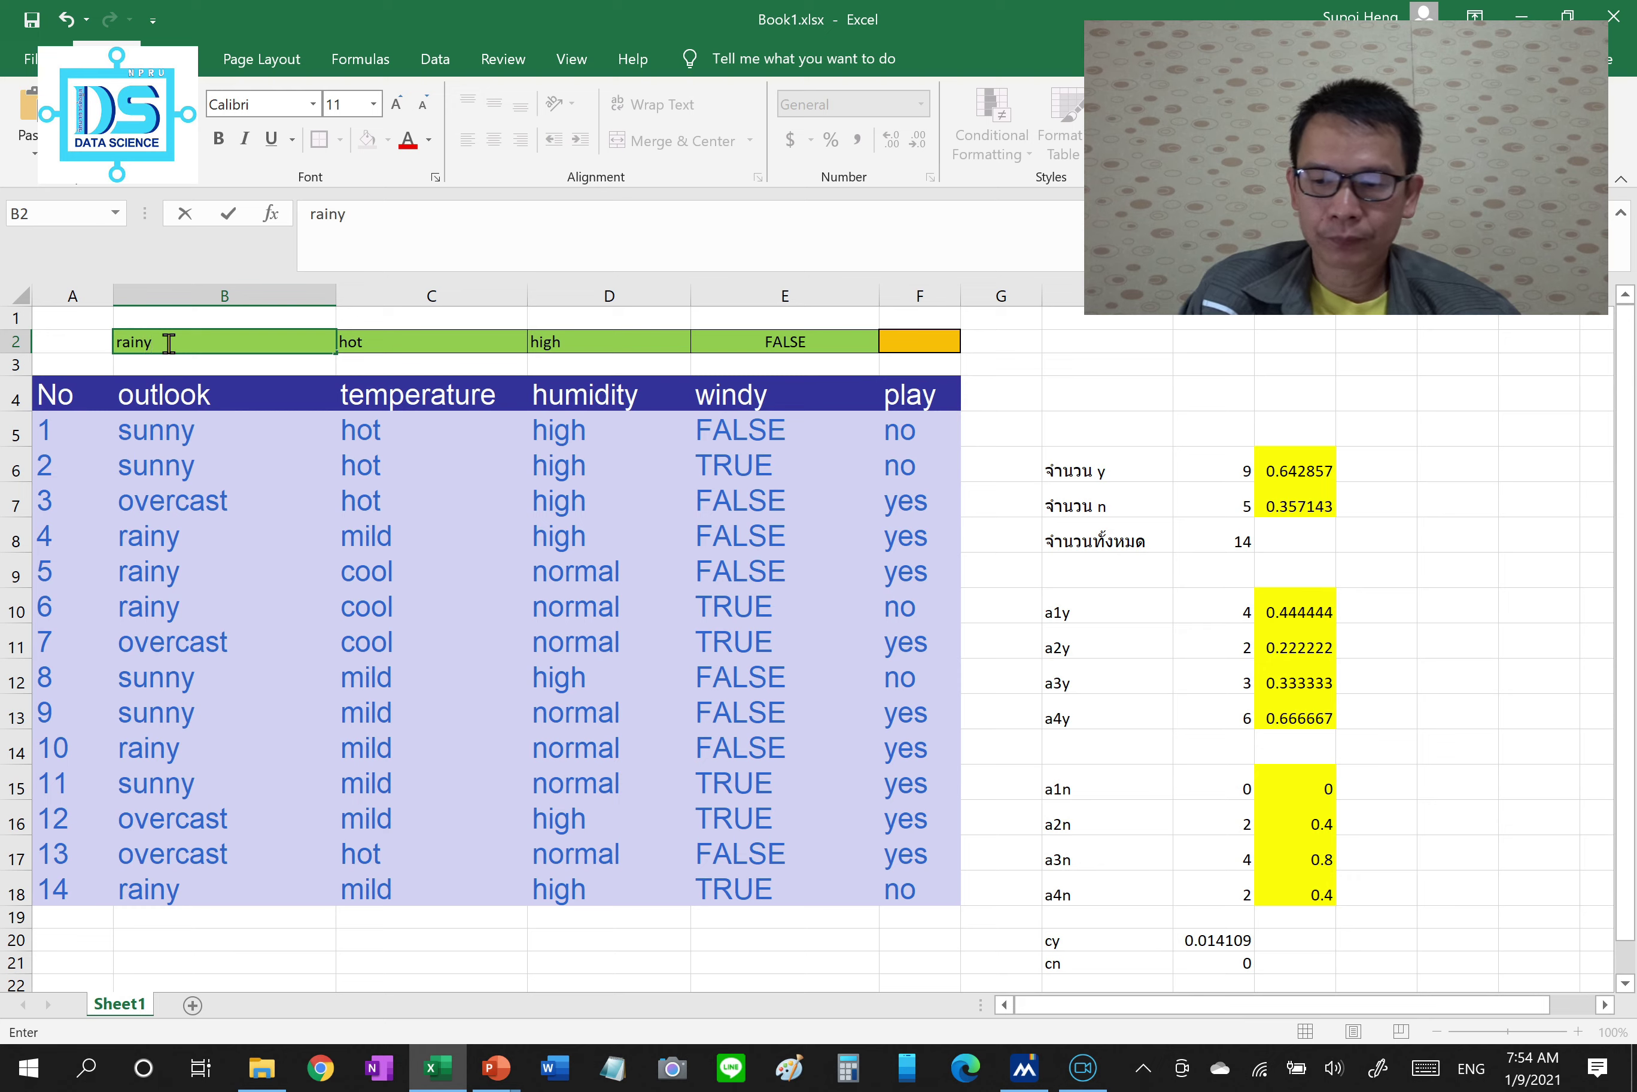
key("Return")
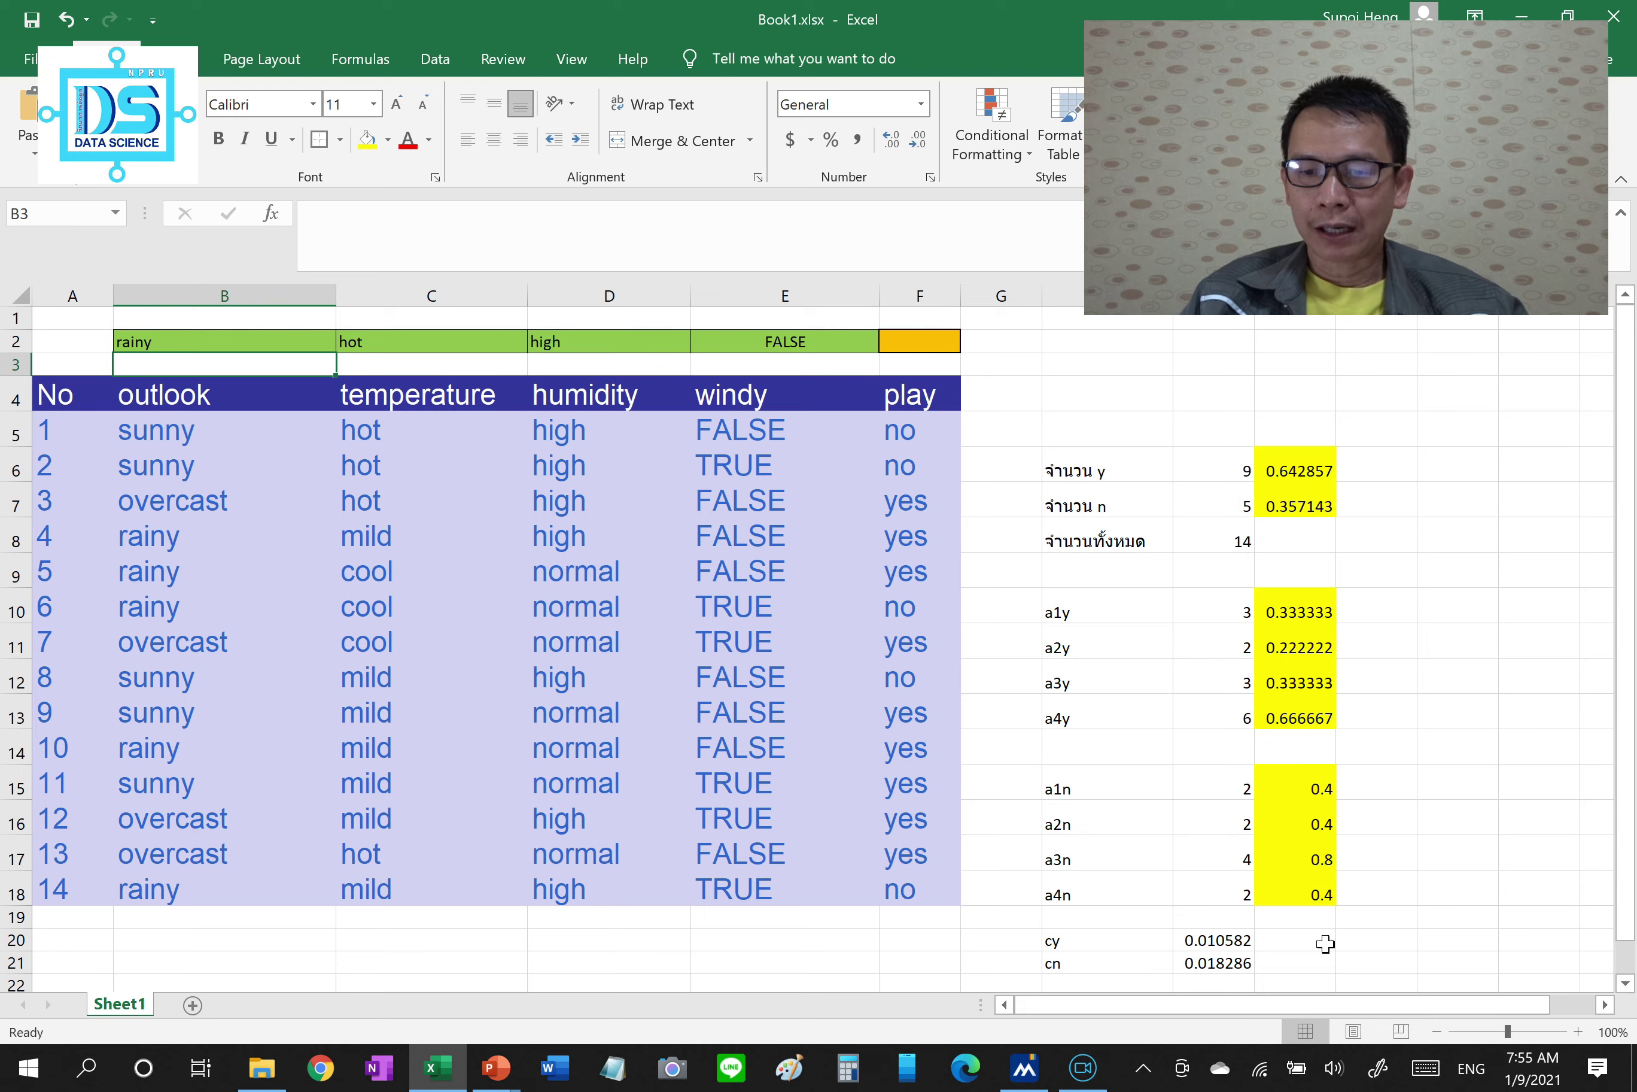
left_click(1296, 939)
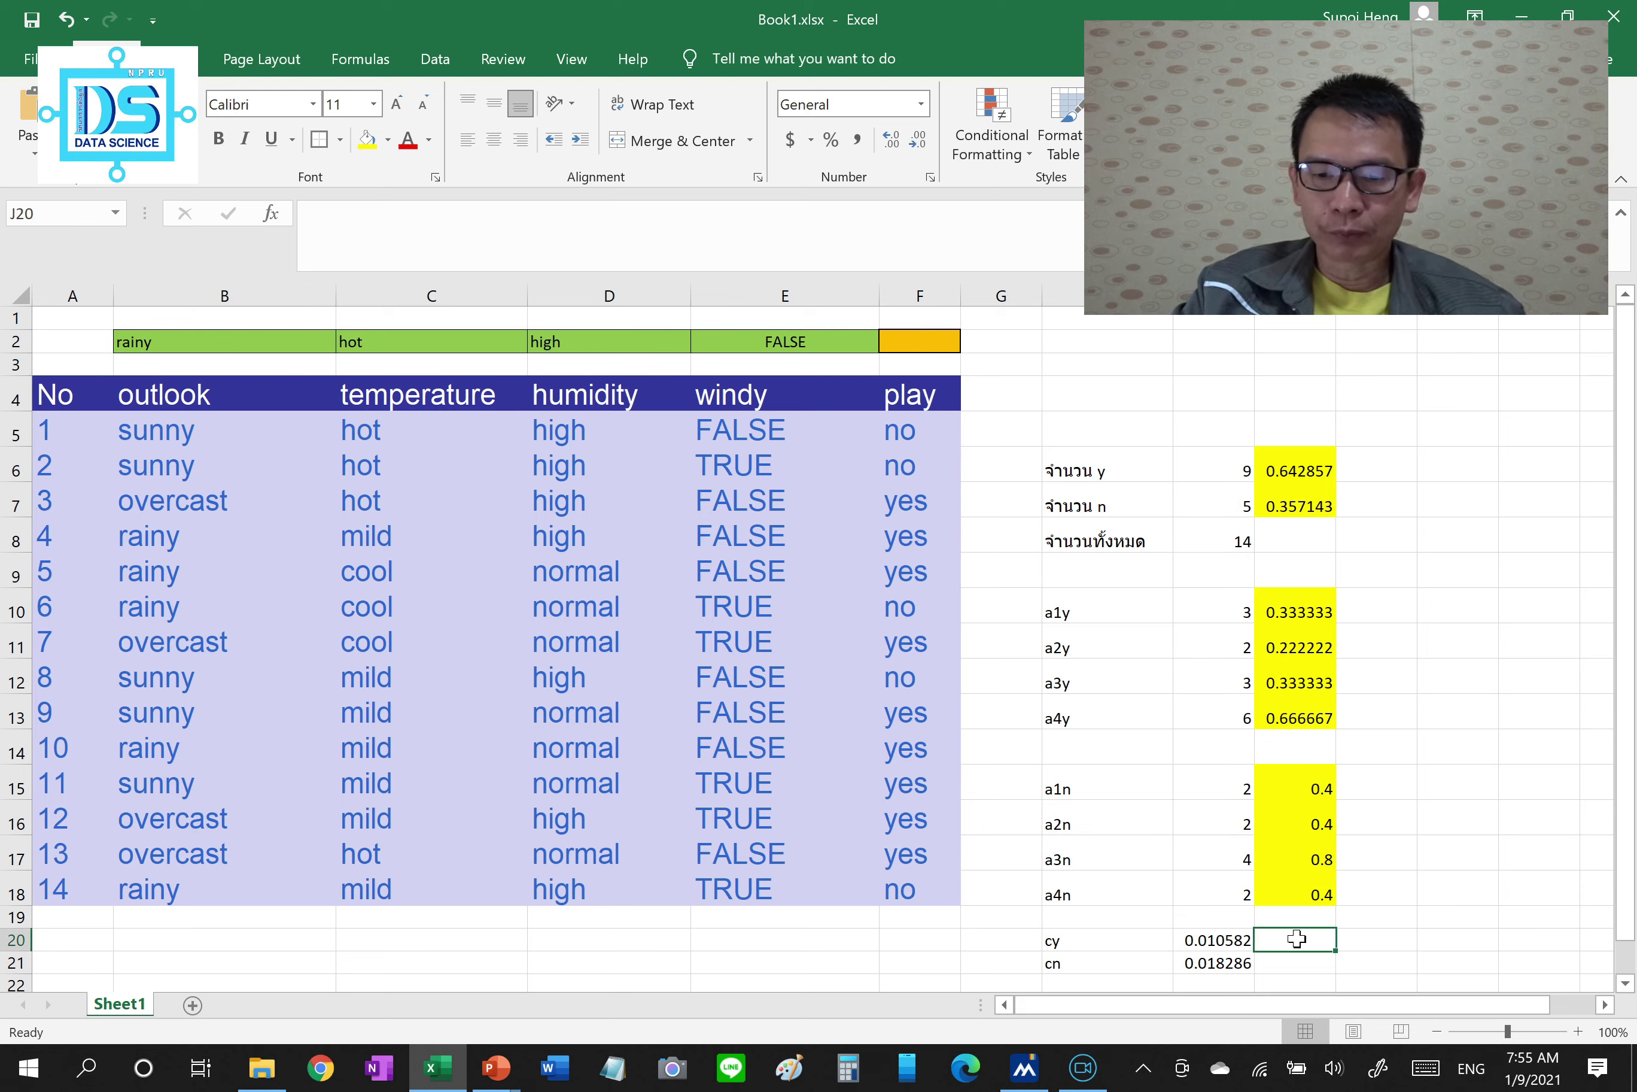
Put YES in J20 beside cy and NO in J21 beside cn
type("YES")
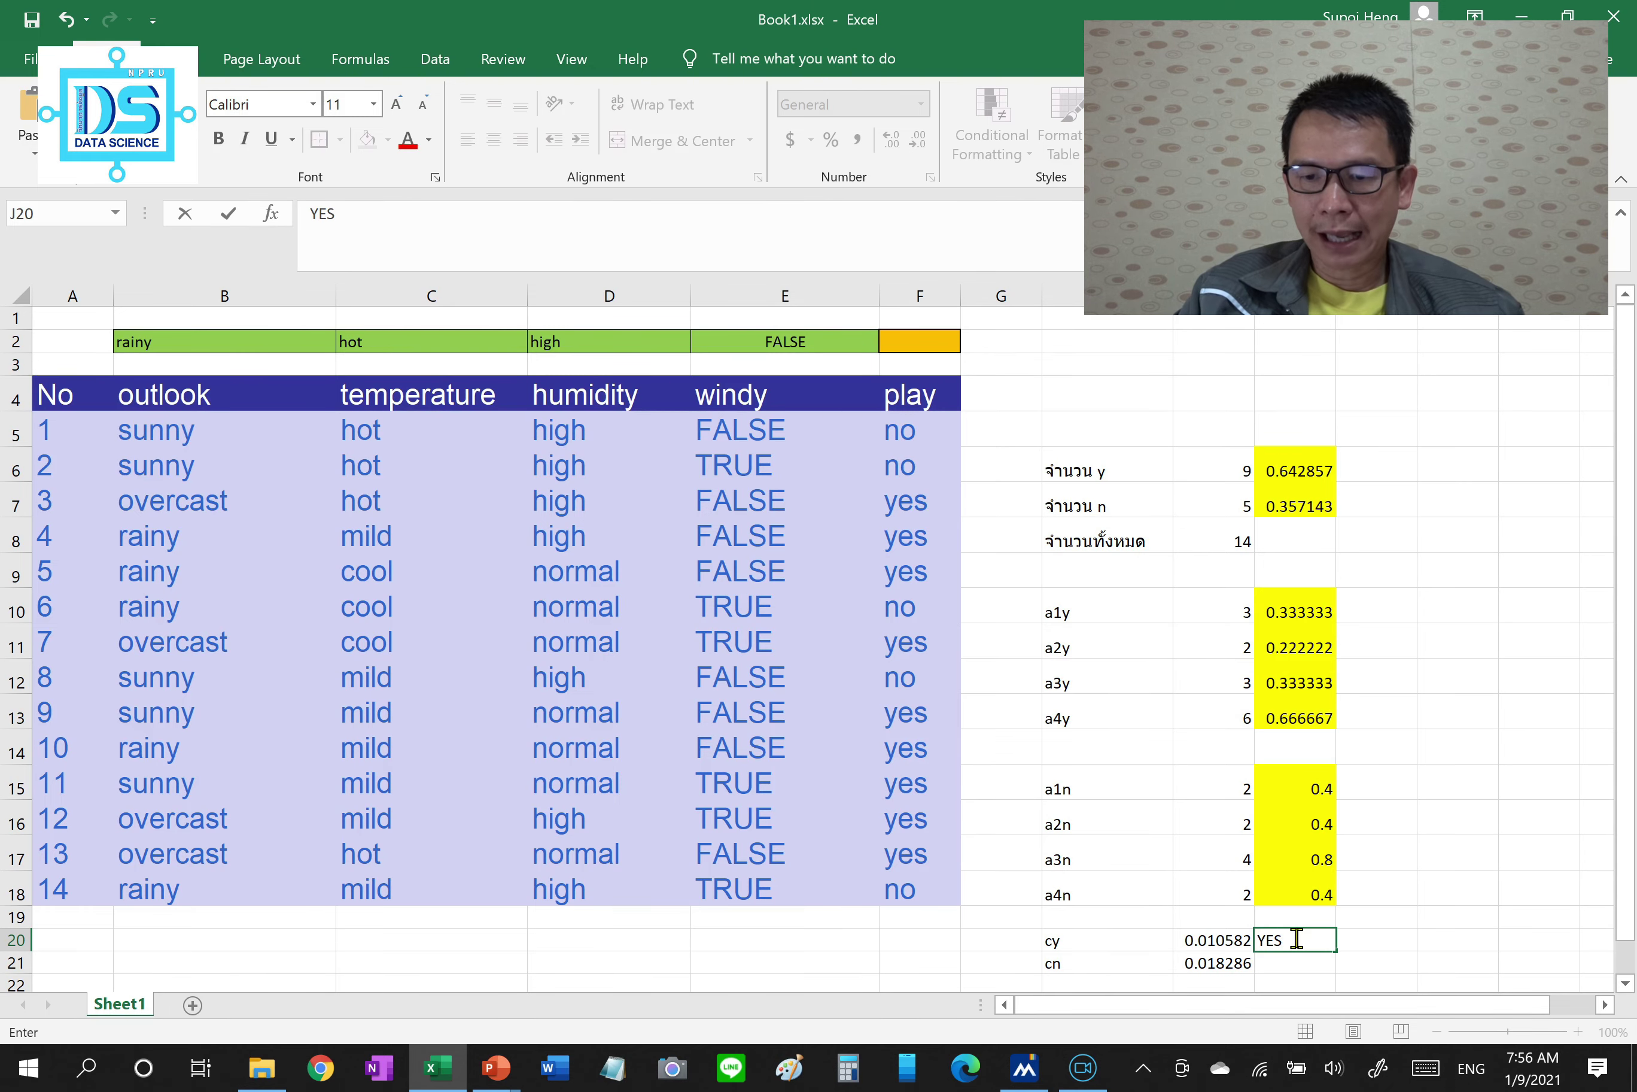
key("Return")
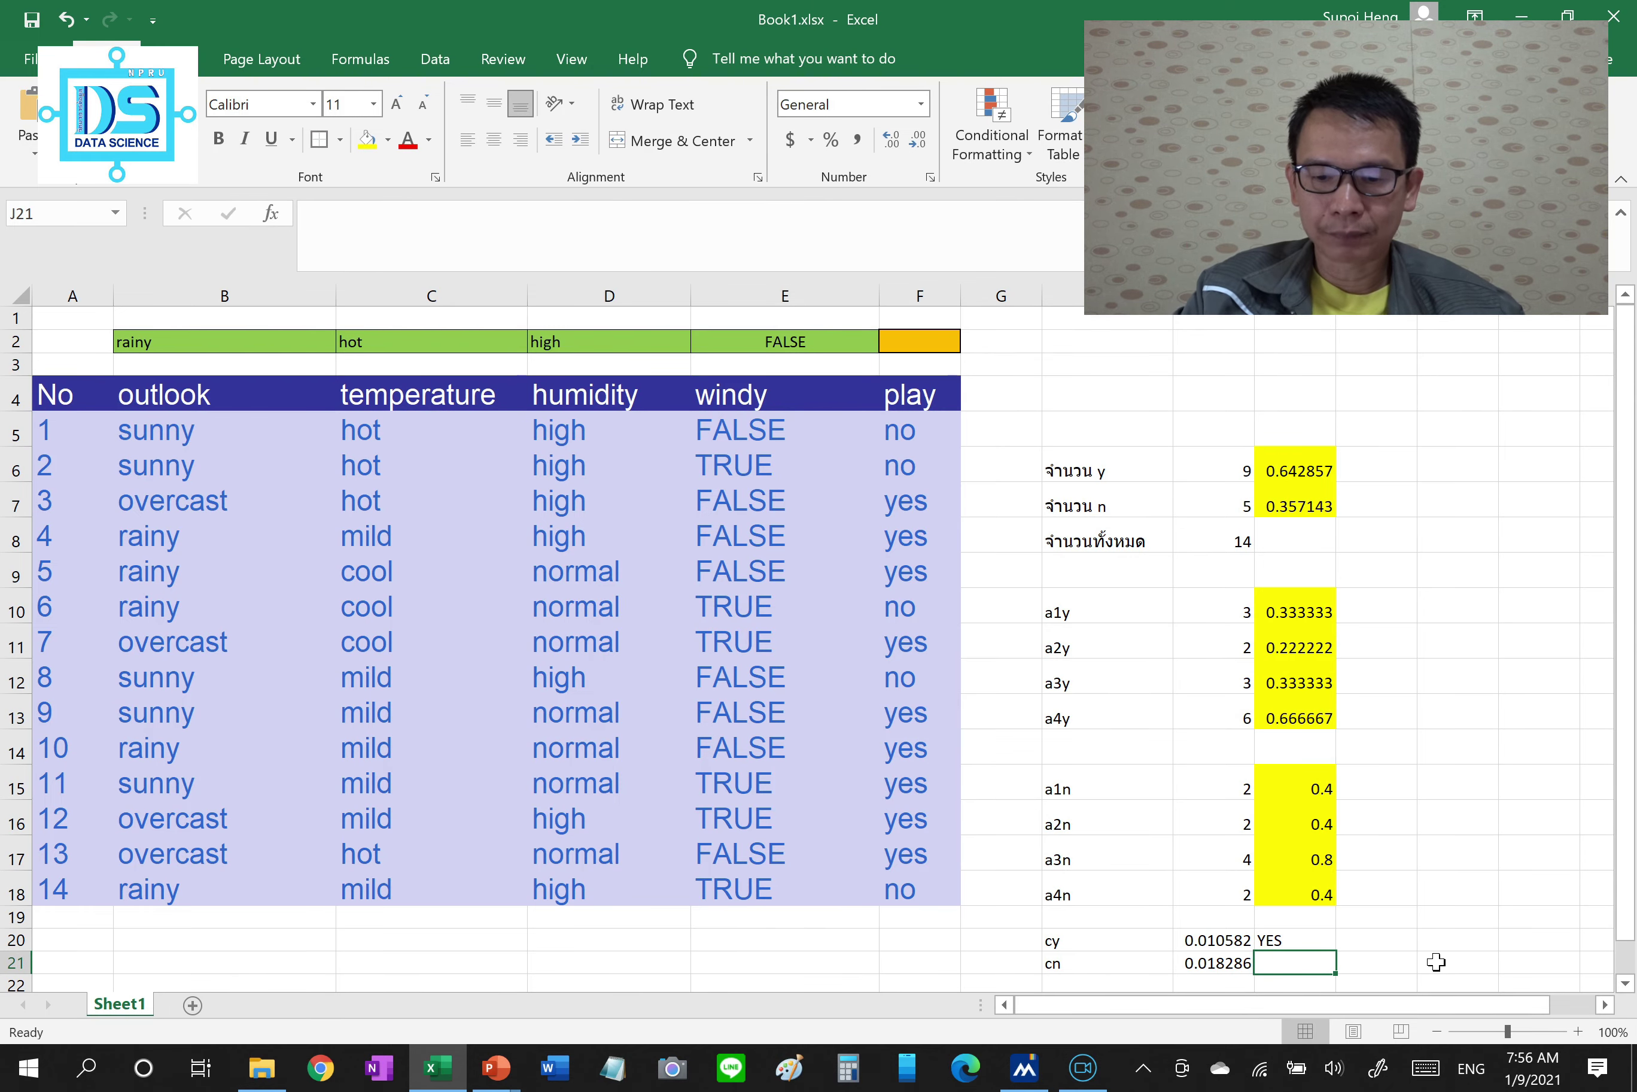
type("NO")
key("Return")
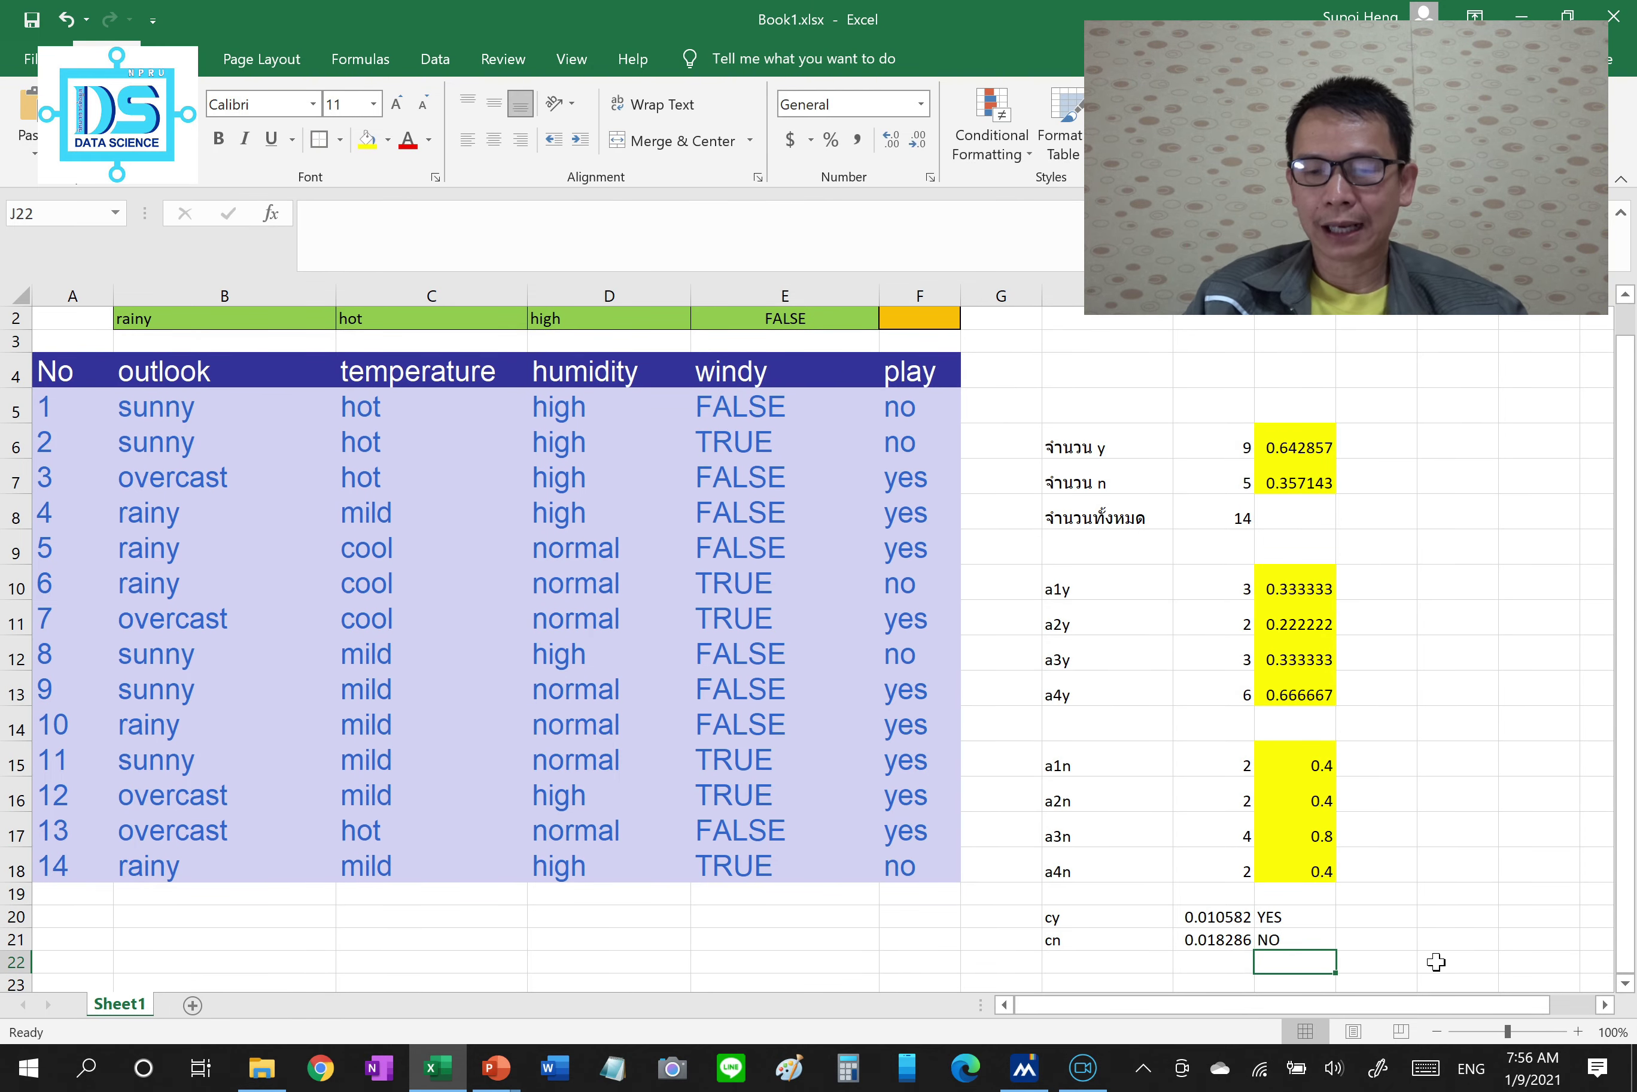
left_click(1213, 960)
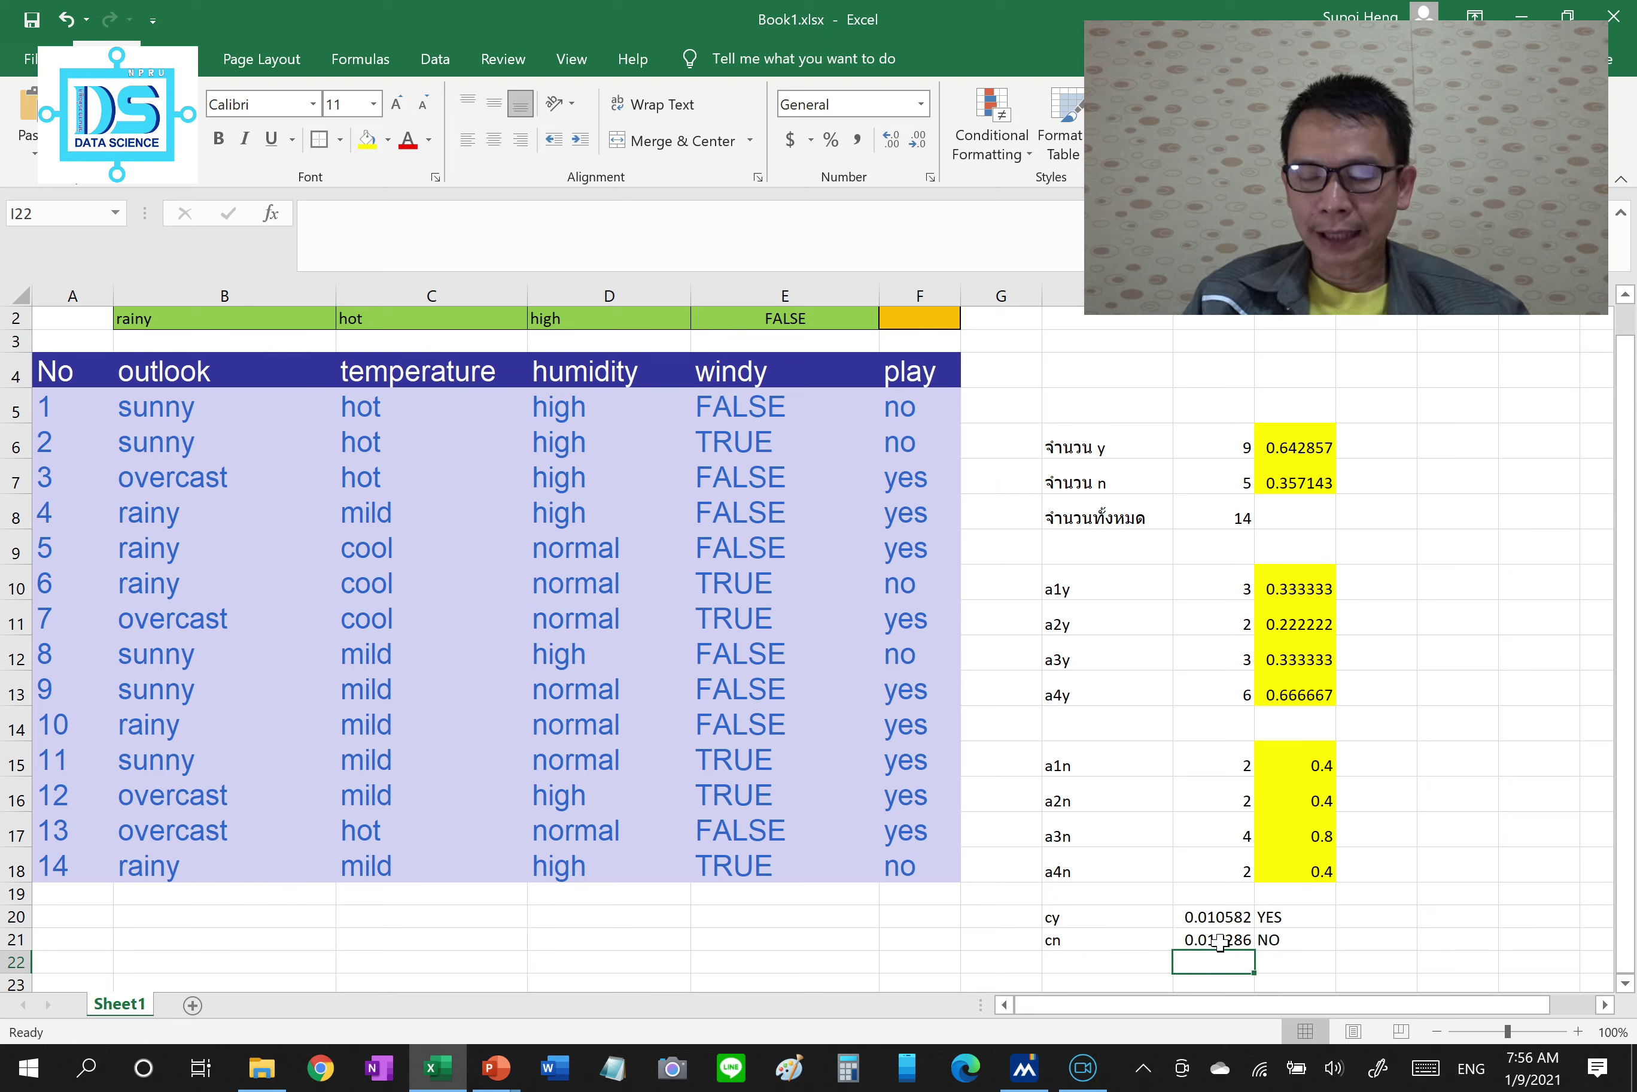
Add a max label in H22 and =MAX(I20:I21) in I22, giving 0.018286
left_click(1120, 962)
type("max")
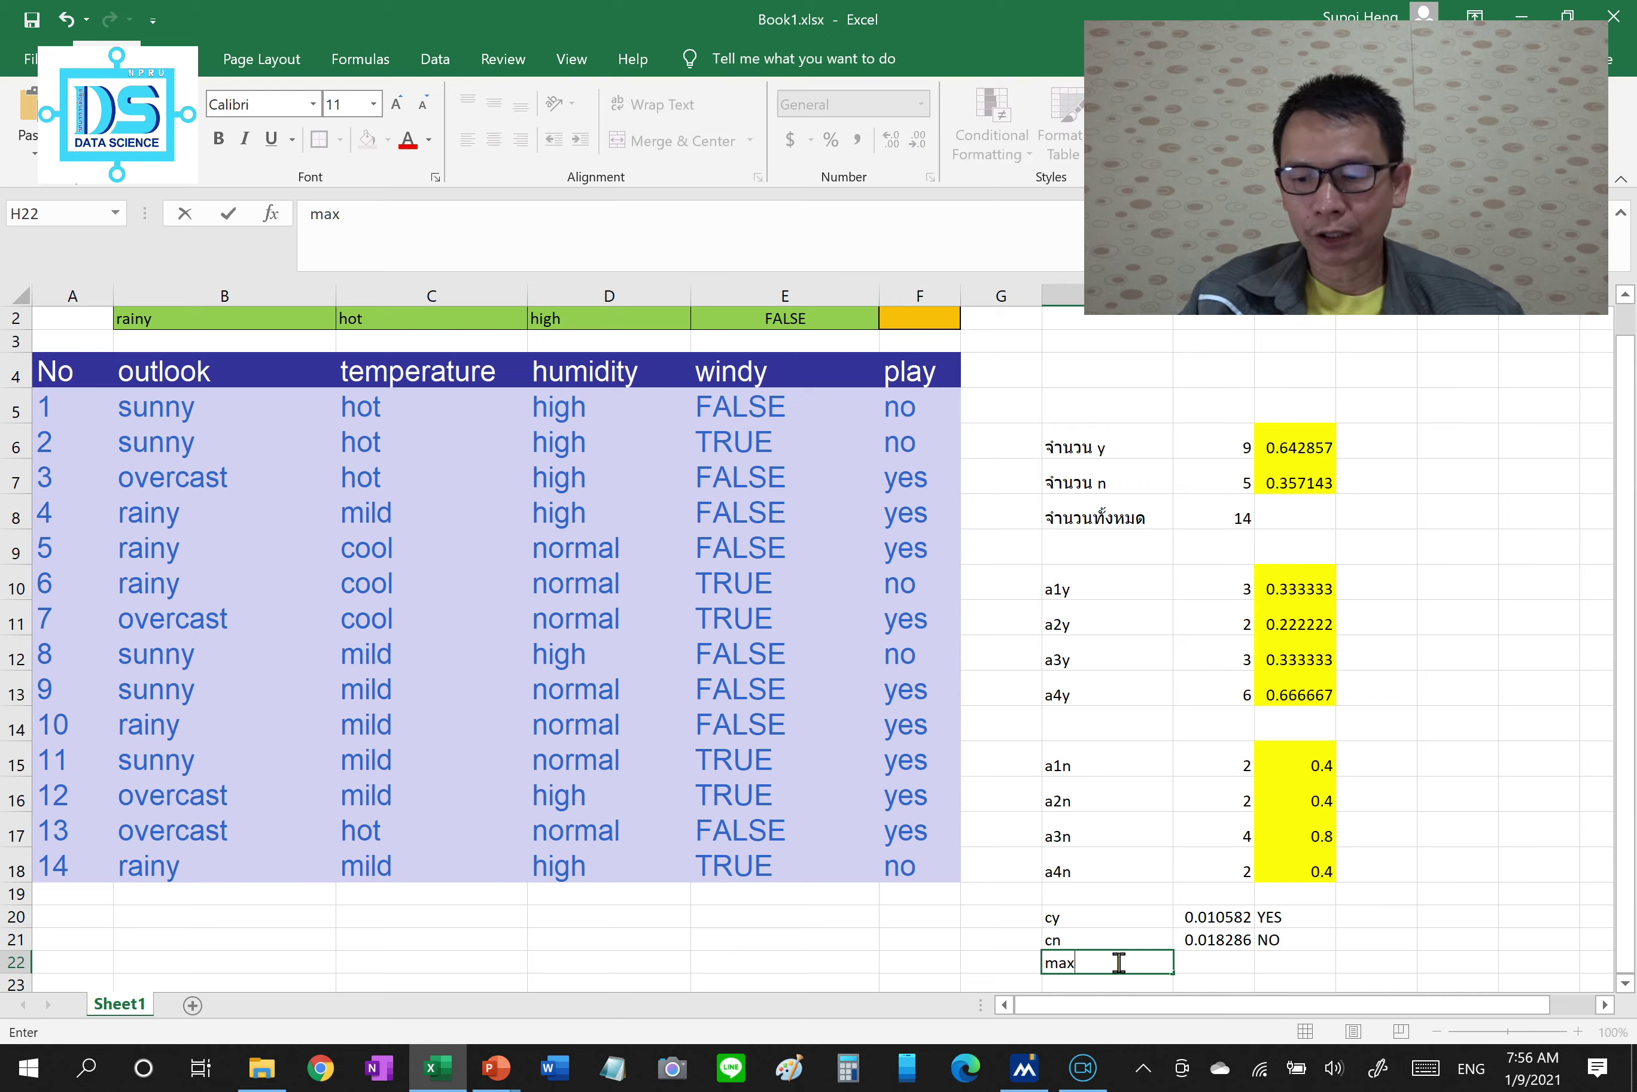
key("Tab")
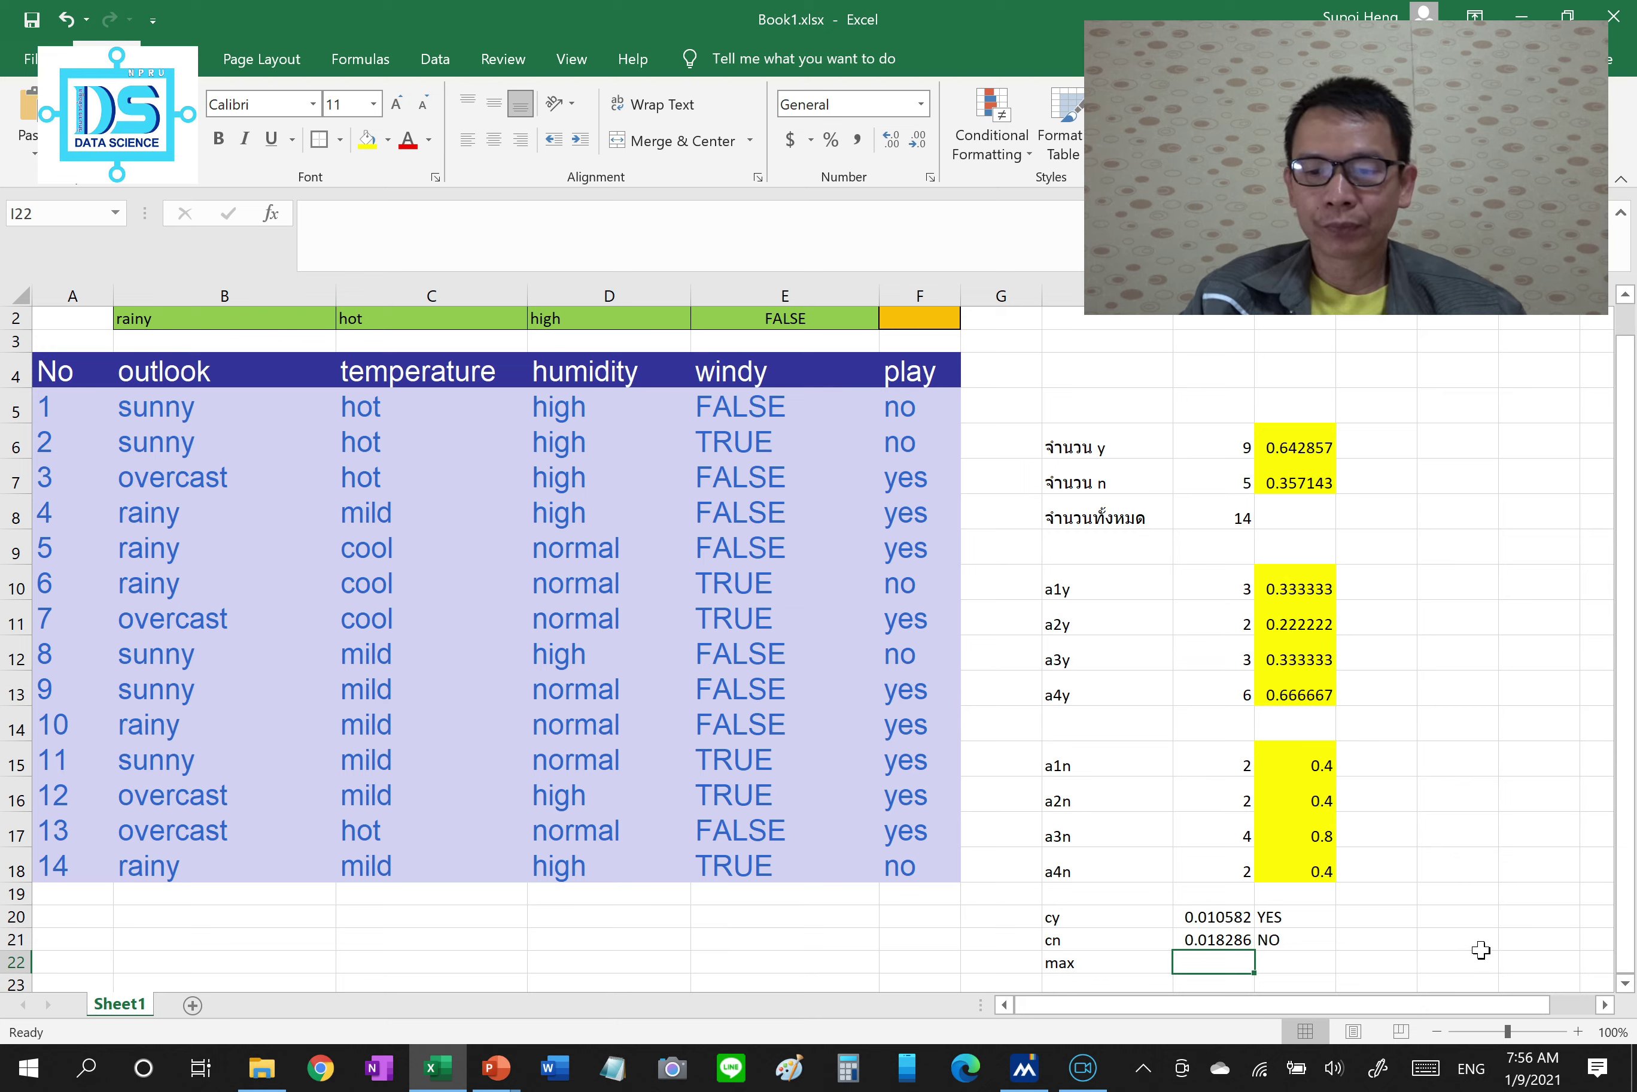
type("=ma")
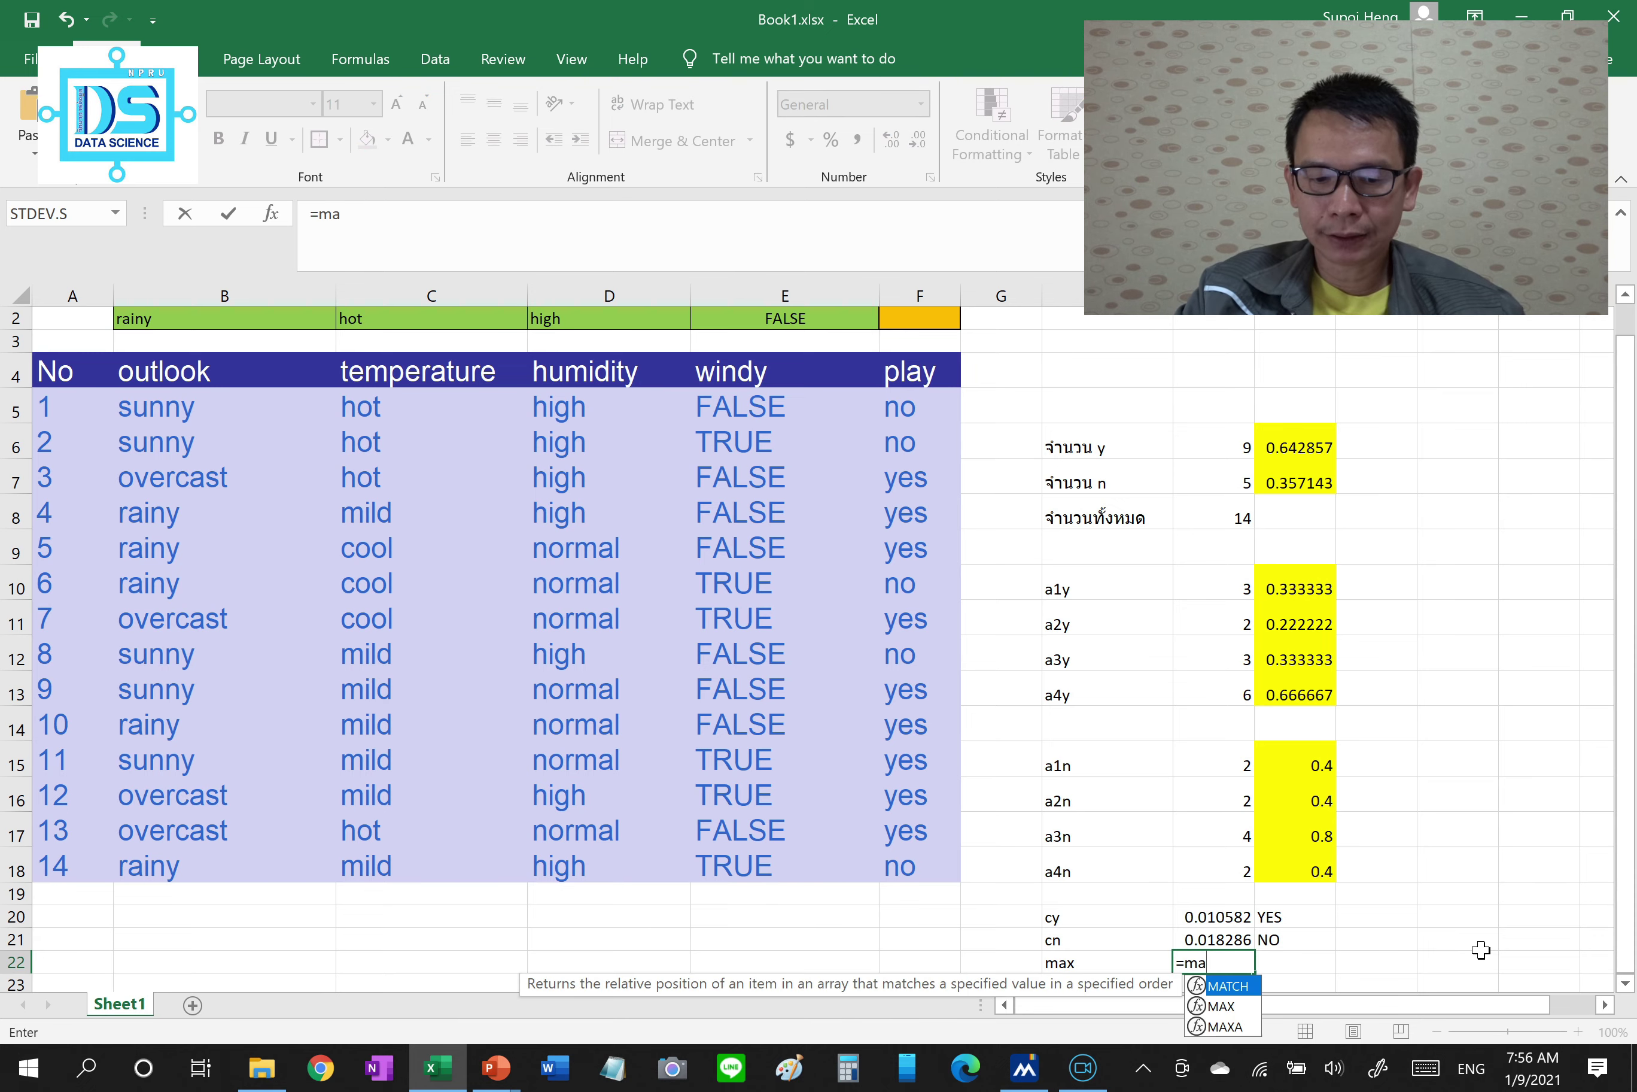
type("x(")
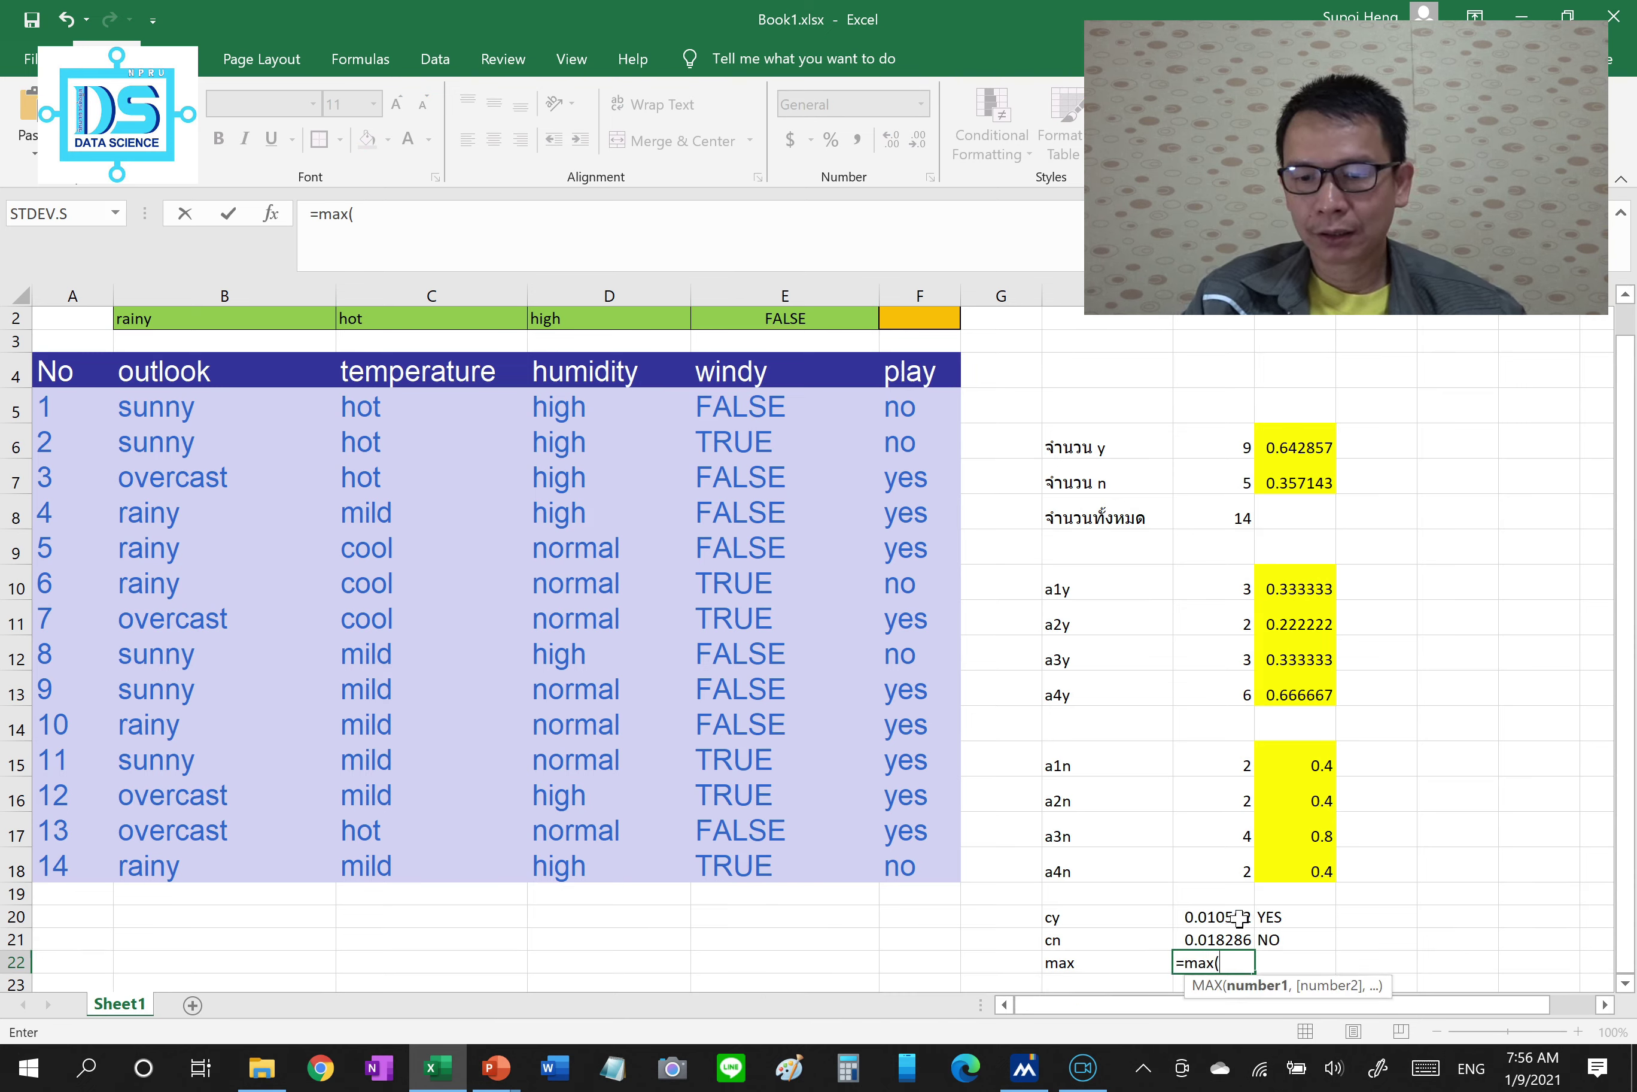
left_click_drag(1225, 914, 1222, 935)
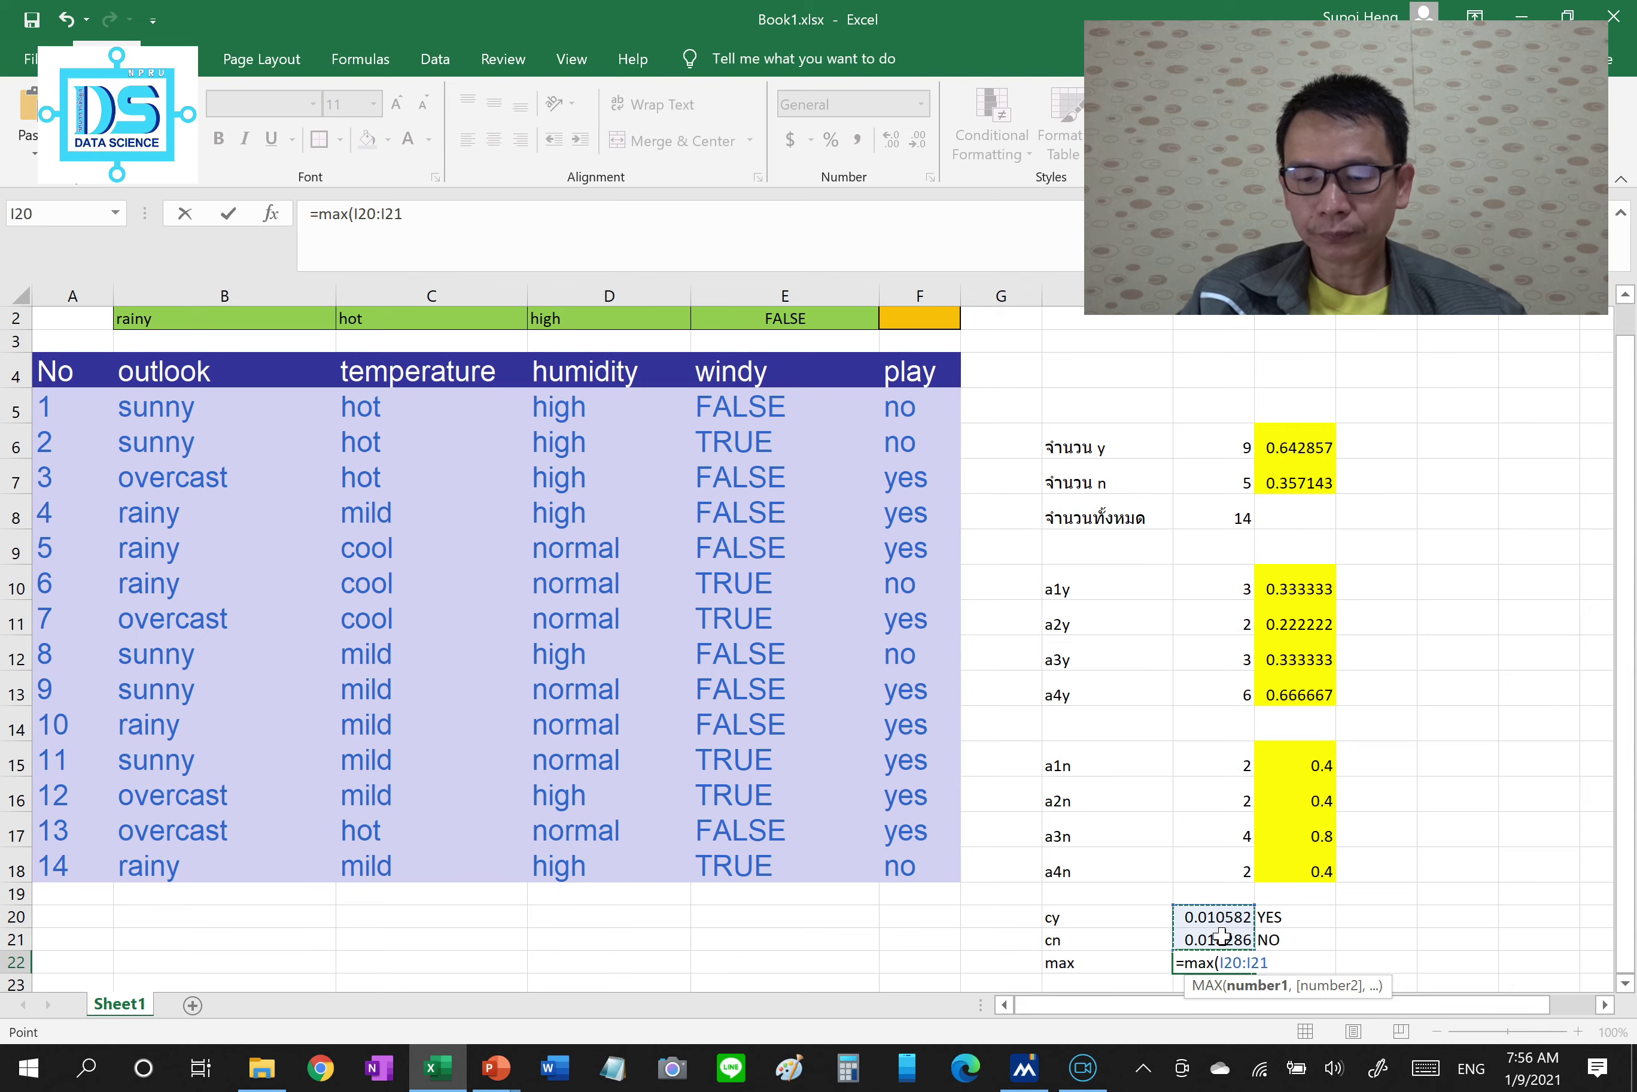
type(")")
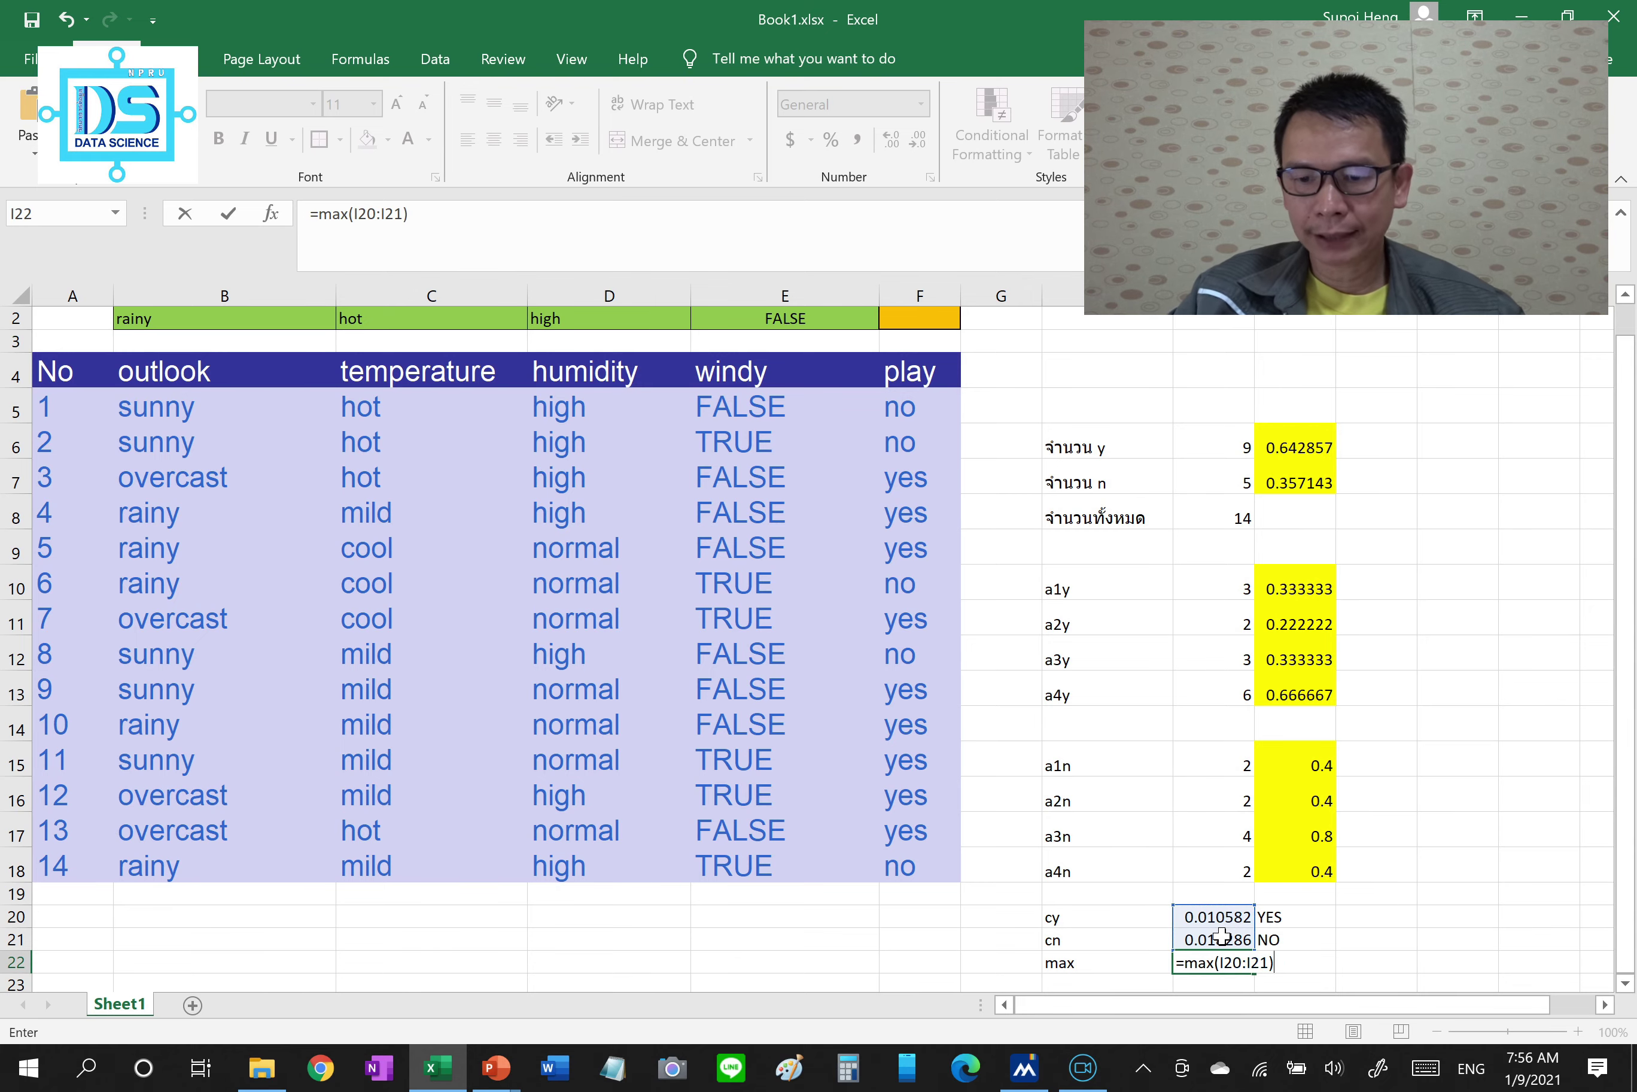
key("Return")
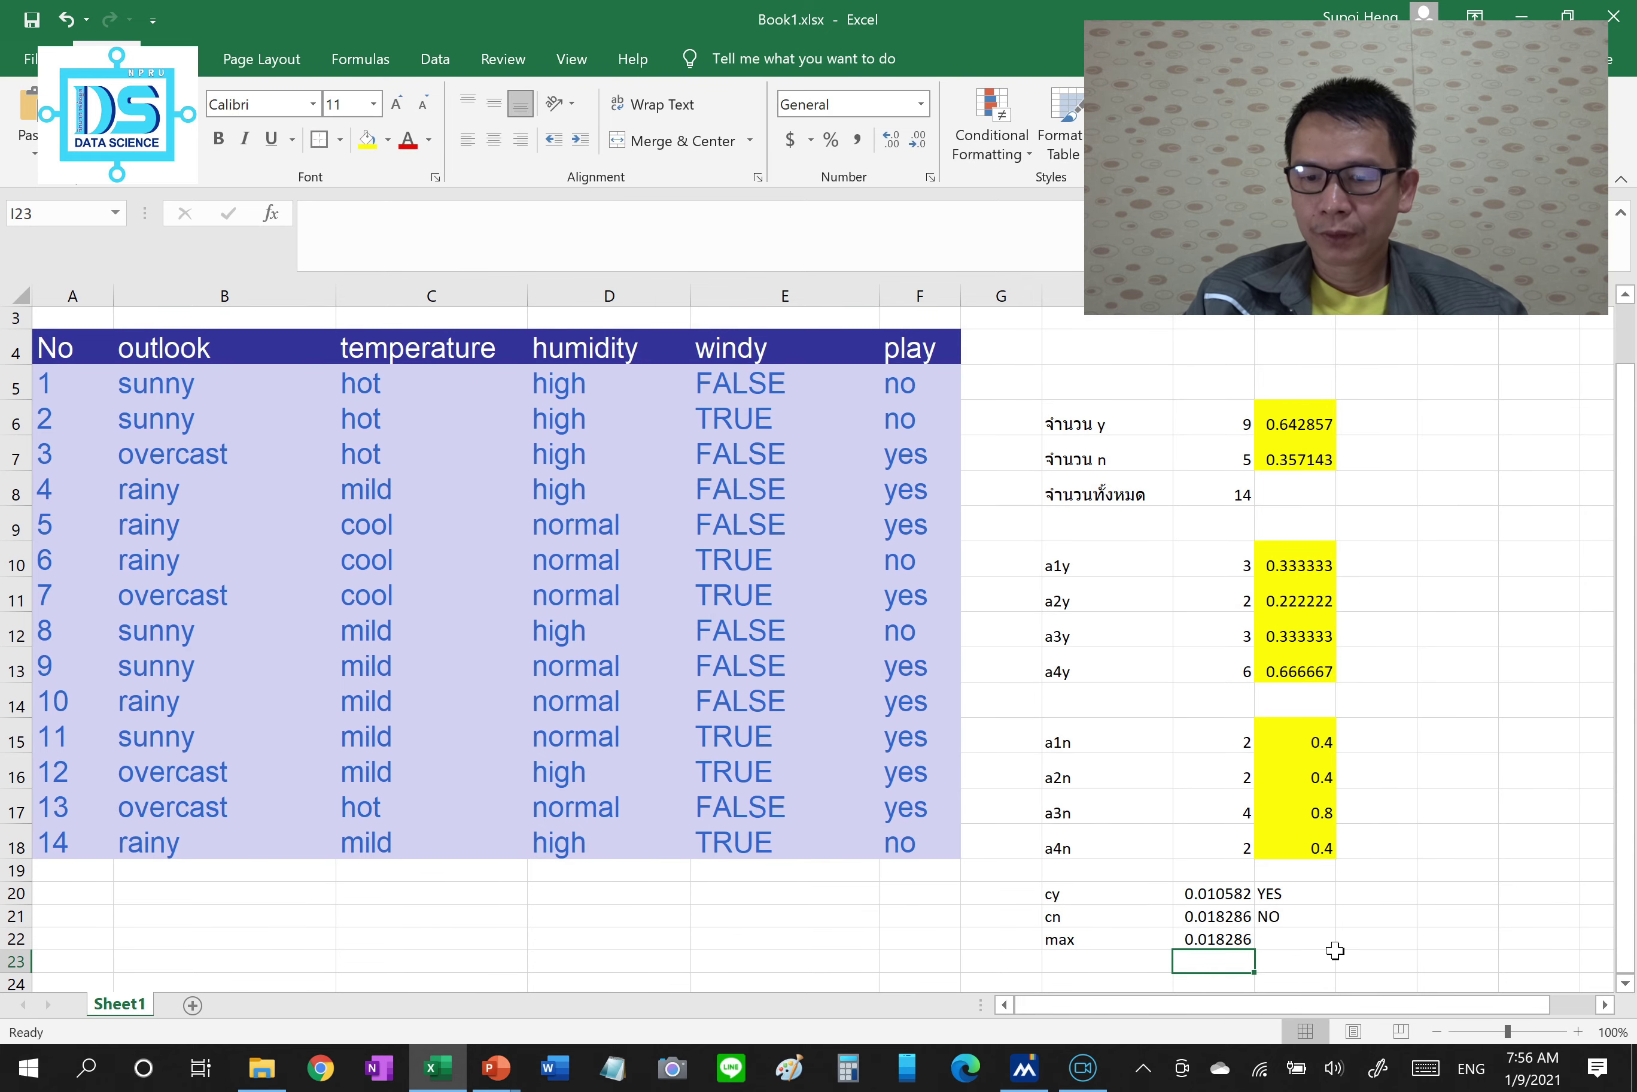
left_click_drag(1624, 670, 1628, 587)
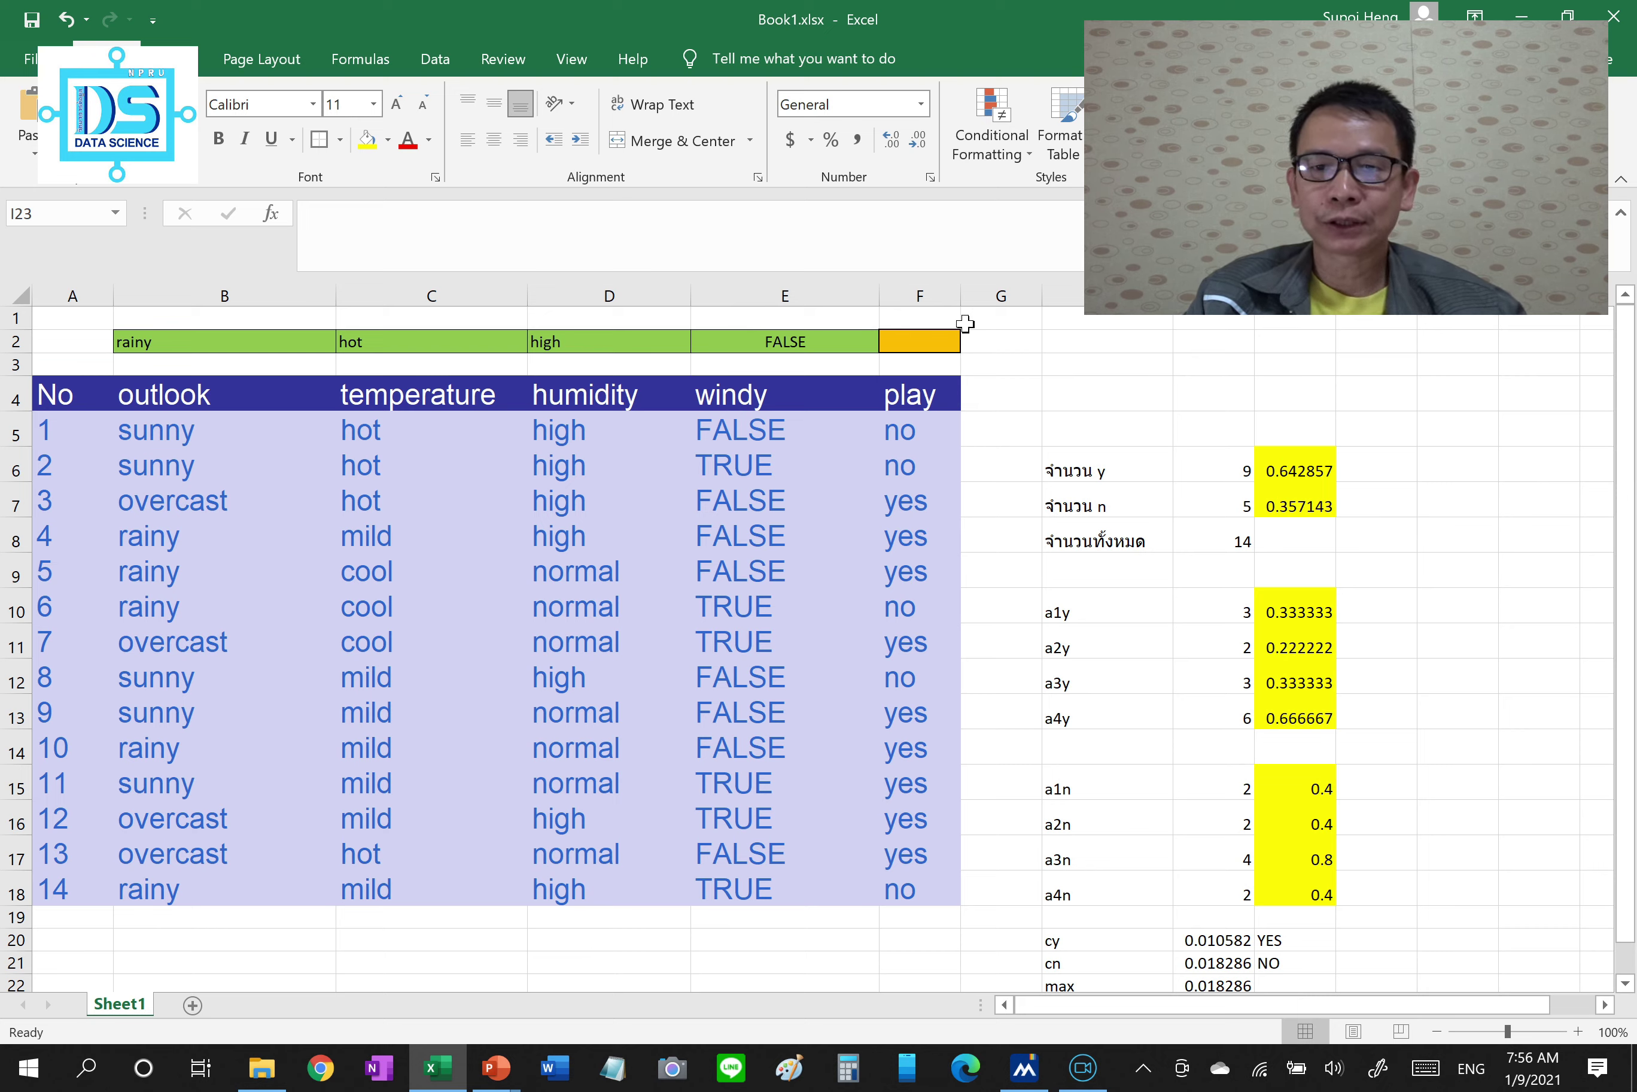
Enter =VLOOKUP(I22,I20:J21,2,0) in F2 so the play prediction shows NO
left_click(922, 340)
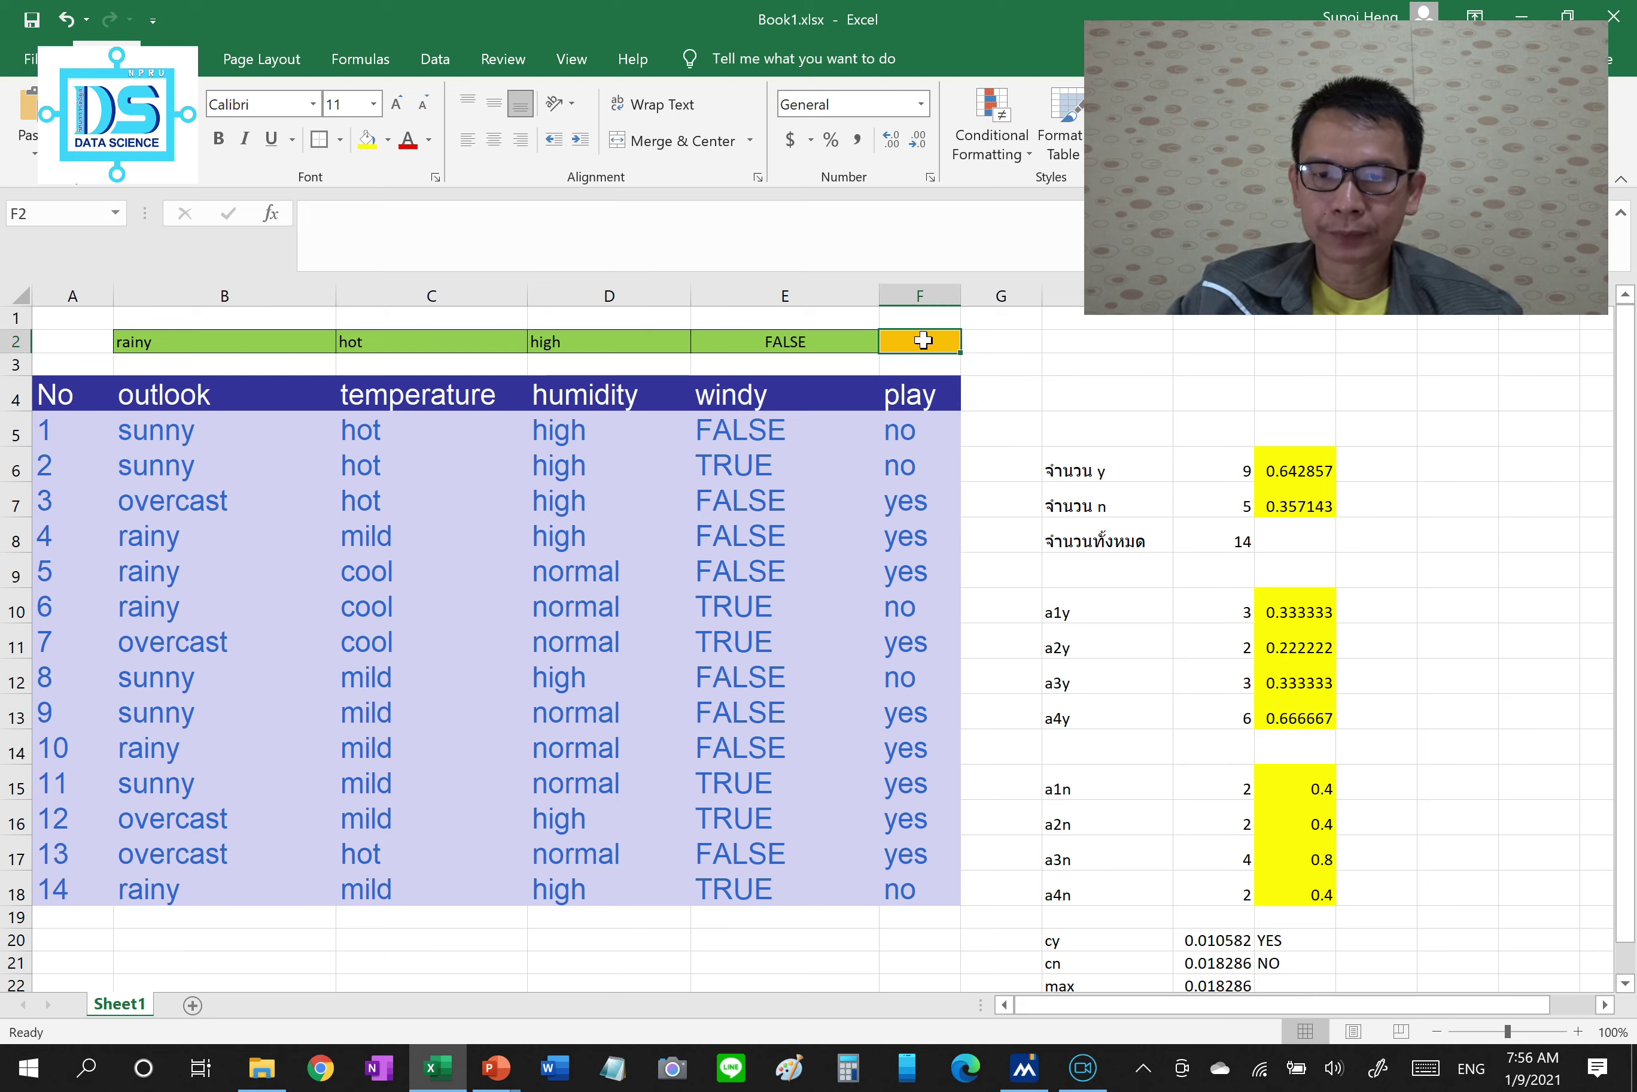
type("=")
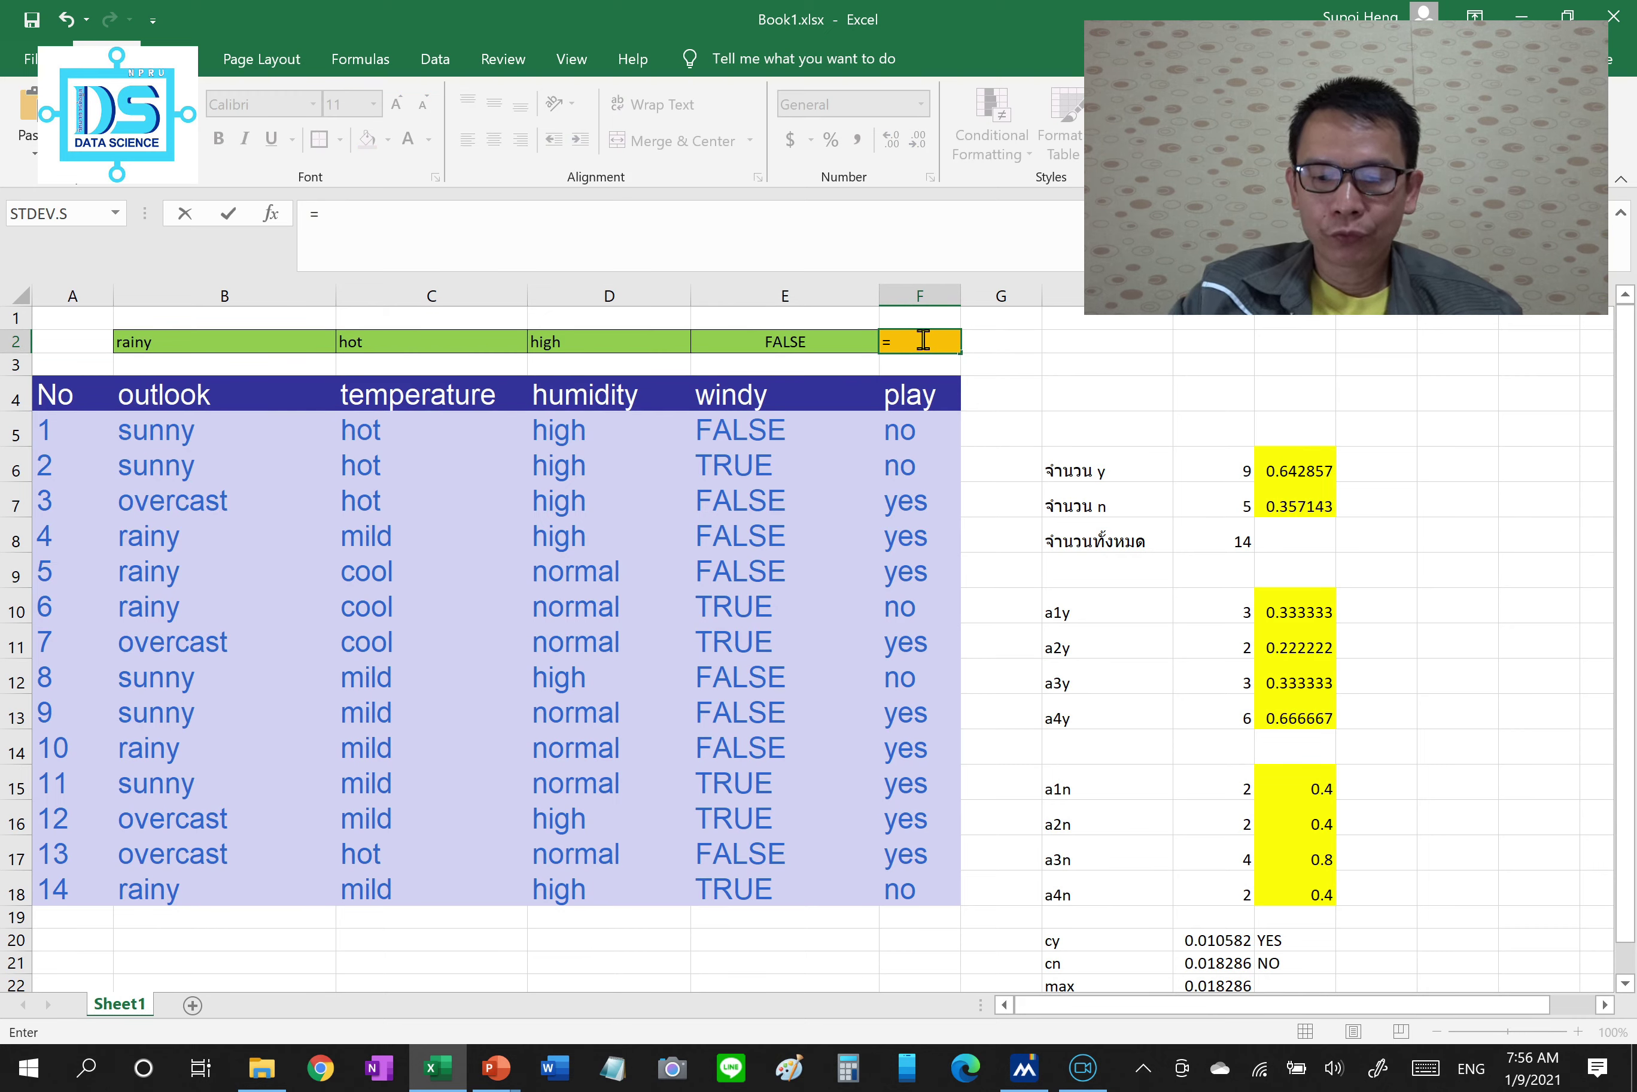
type("vlooku")
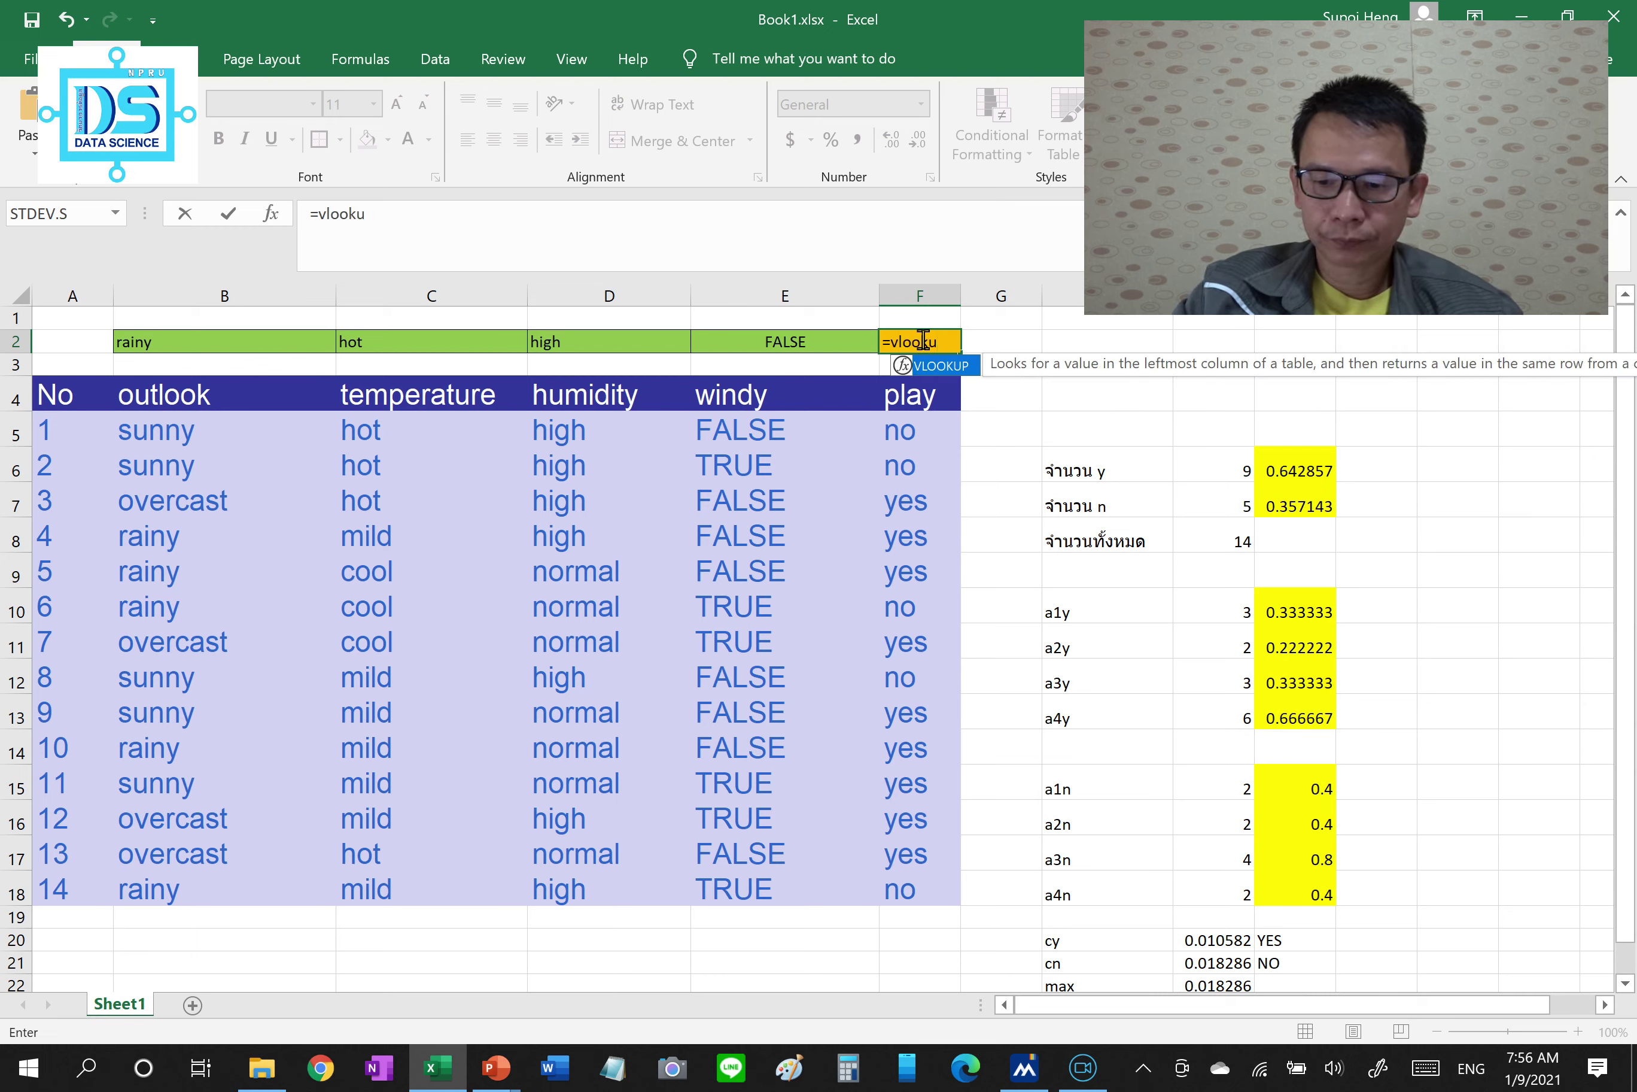
type("p(")
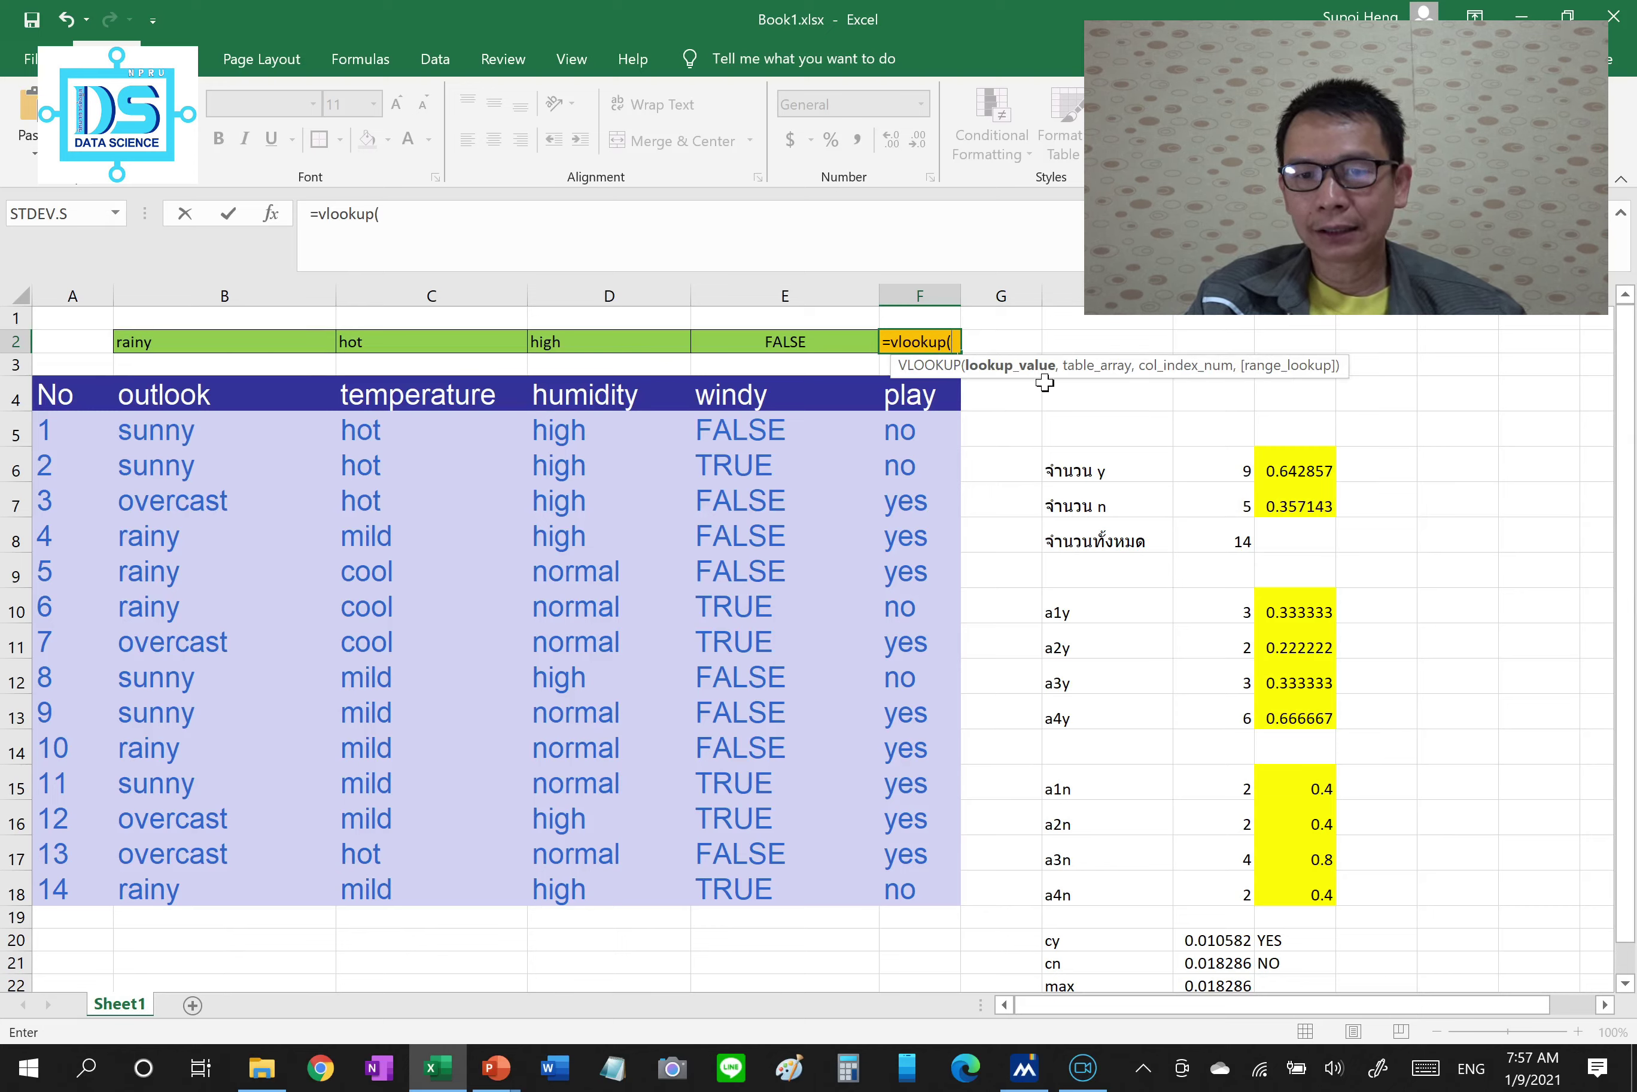
left_click(1220, 985)
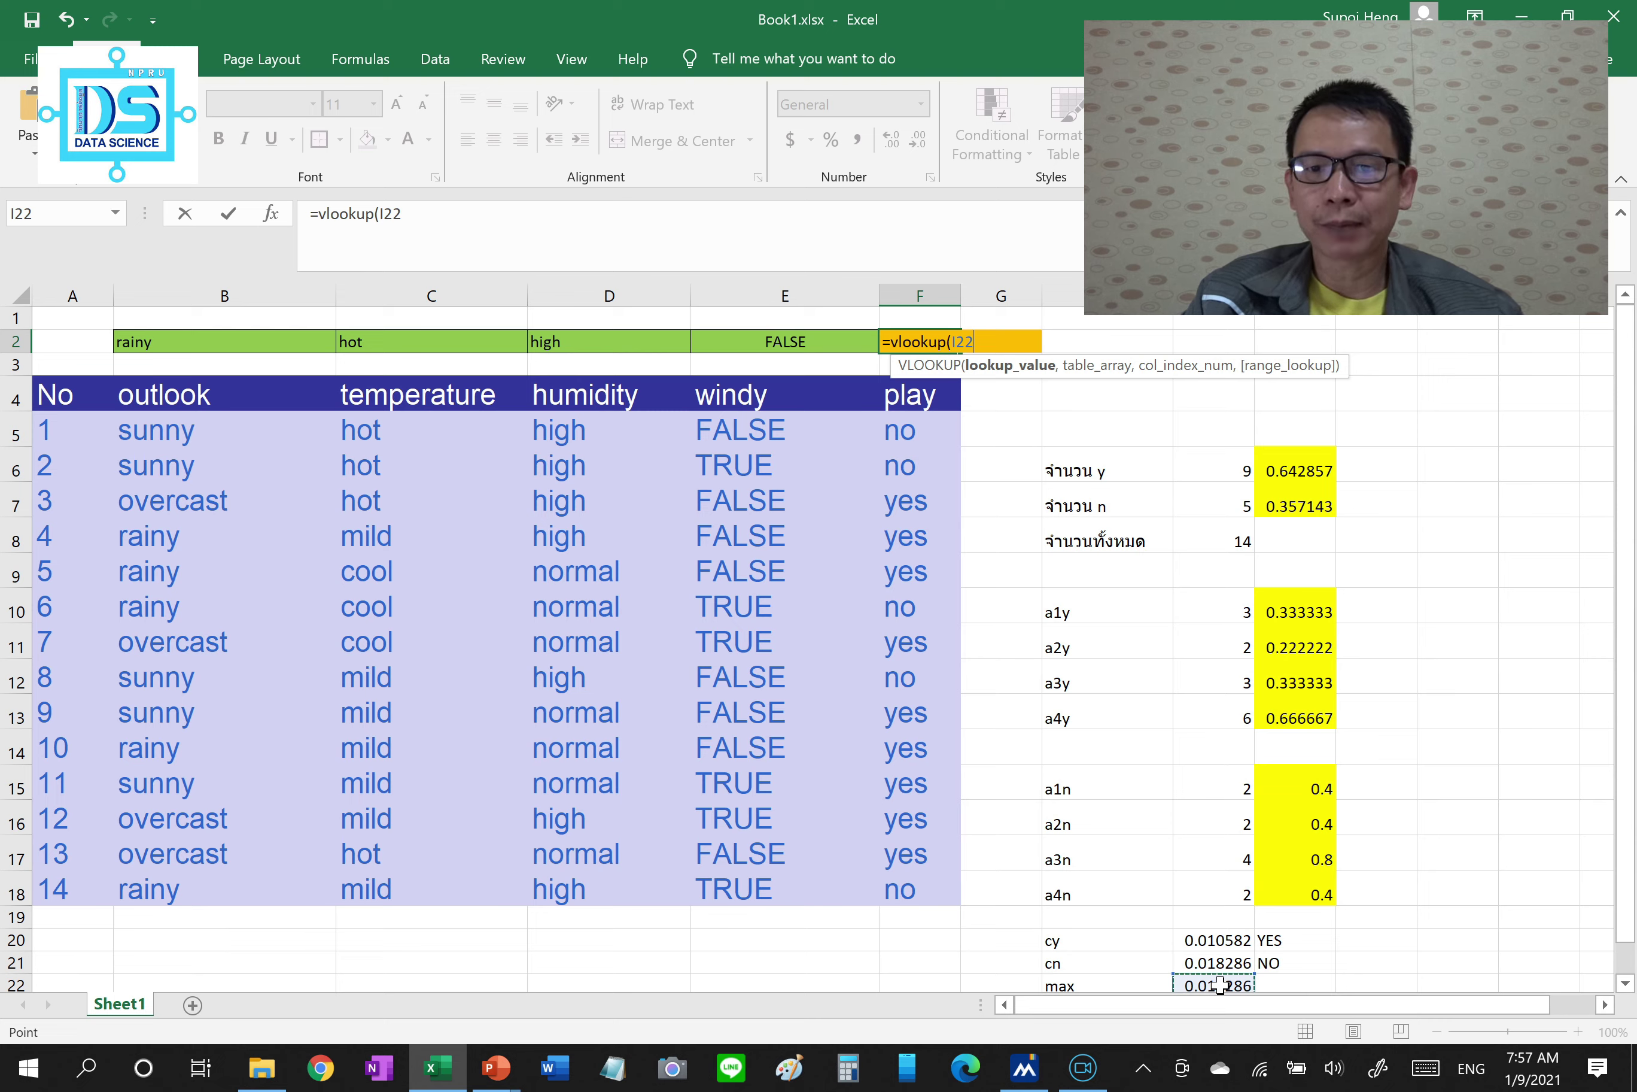
type(",")
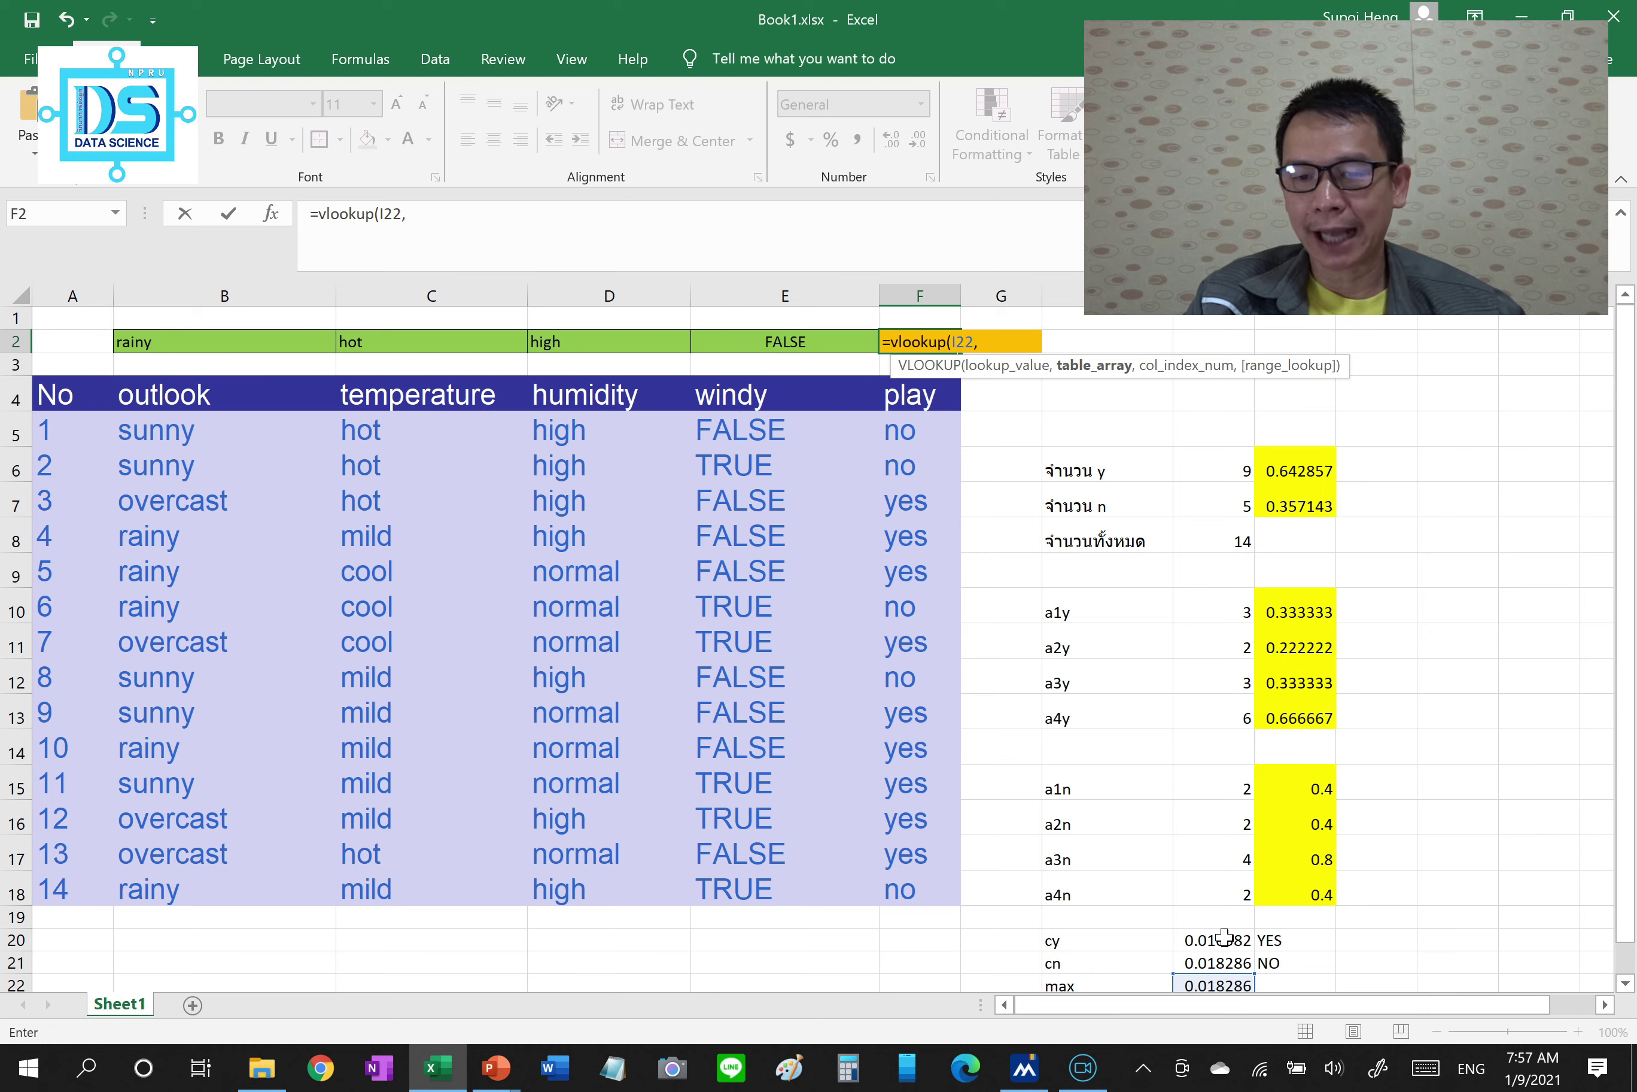
left_click_drag(1224, 937, 1305, 963)
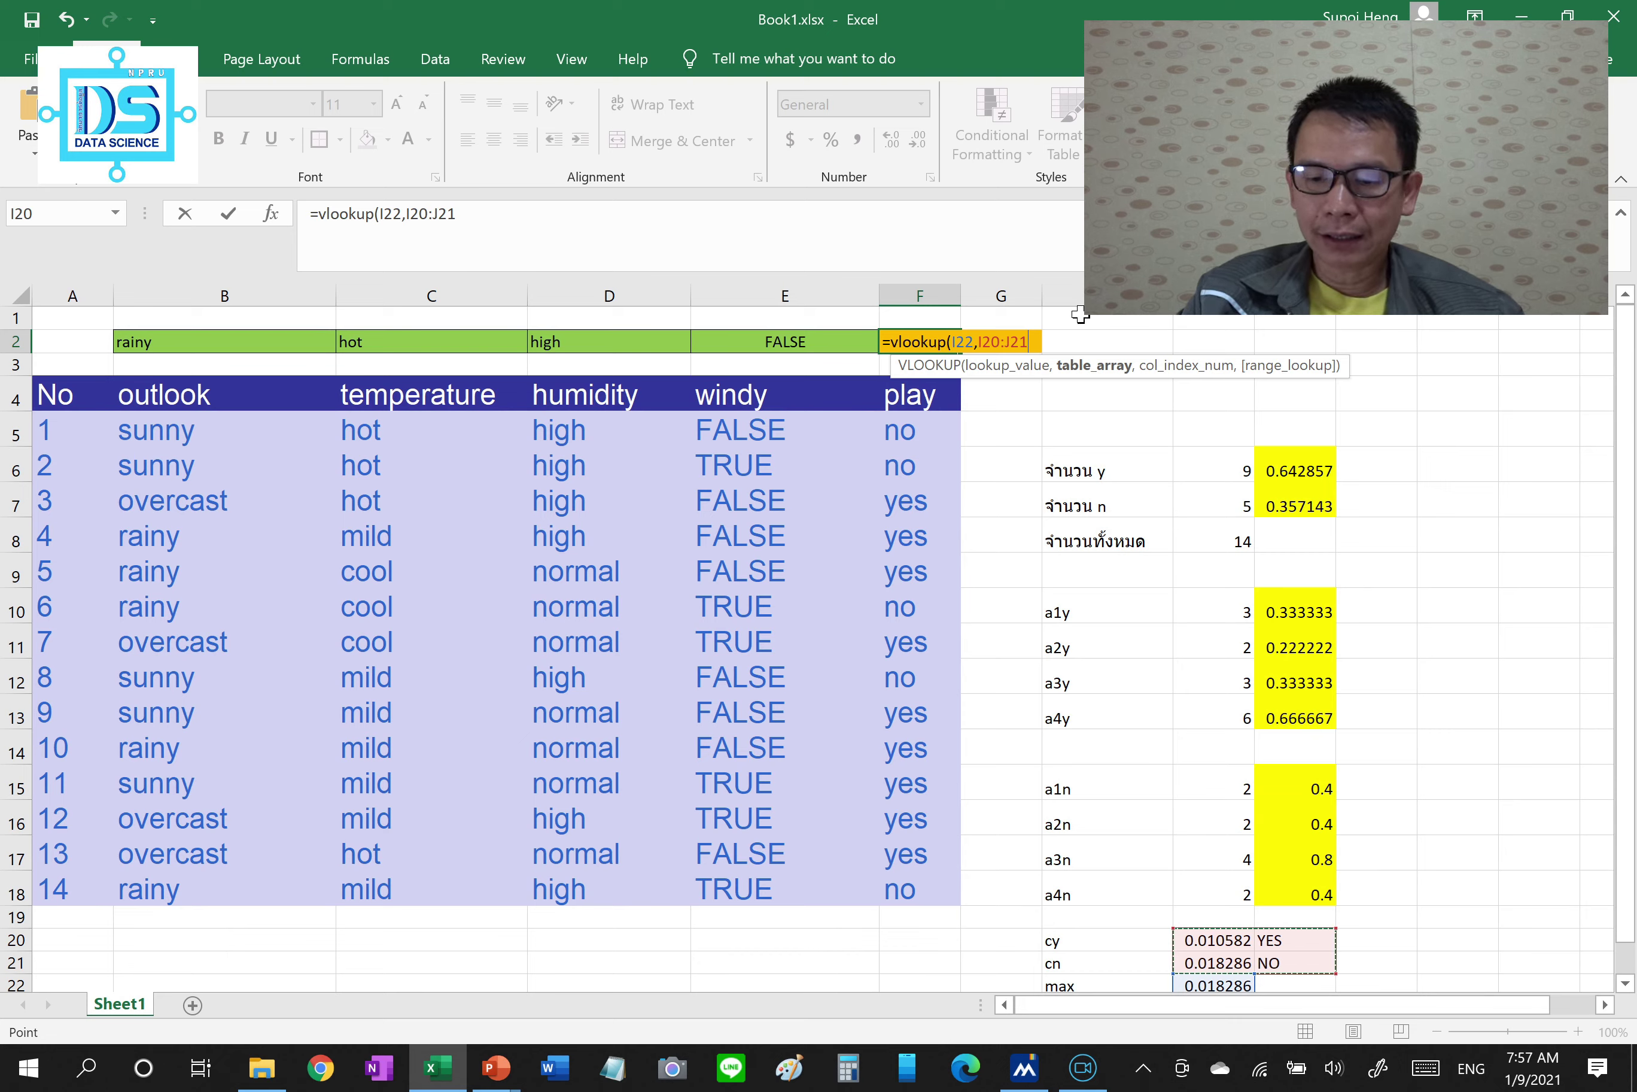
type(",2")
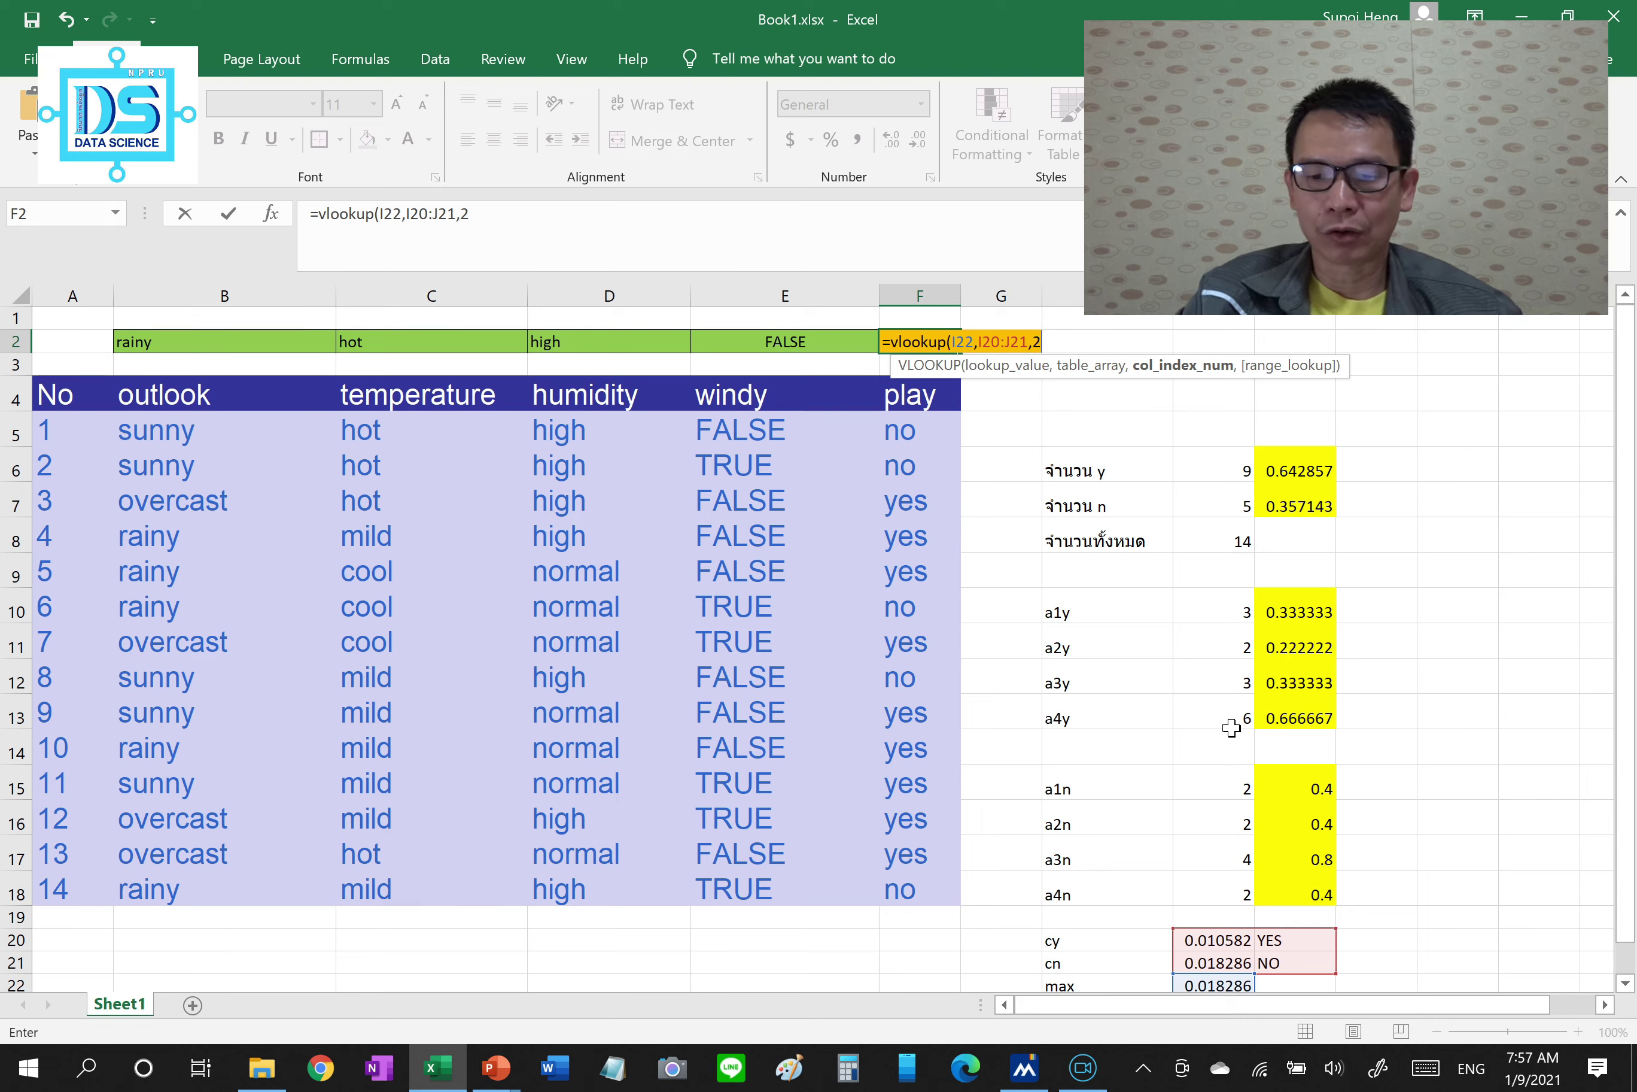
type(",")
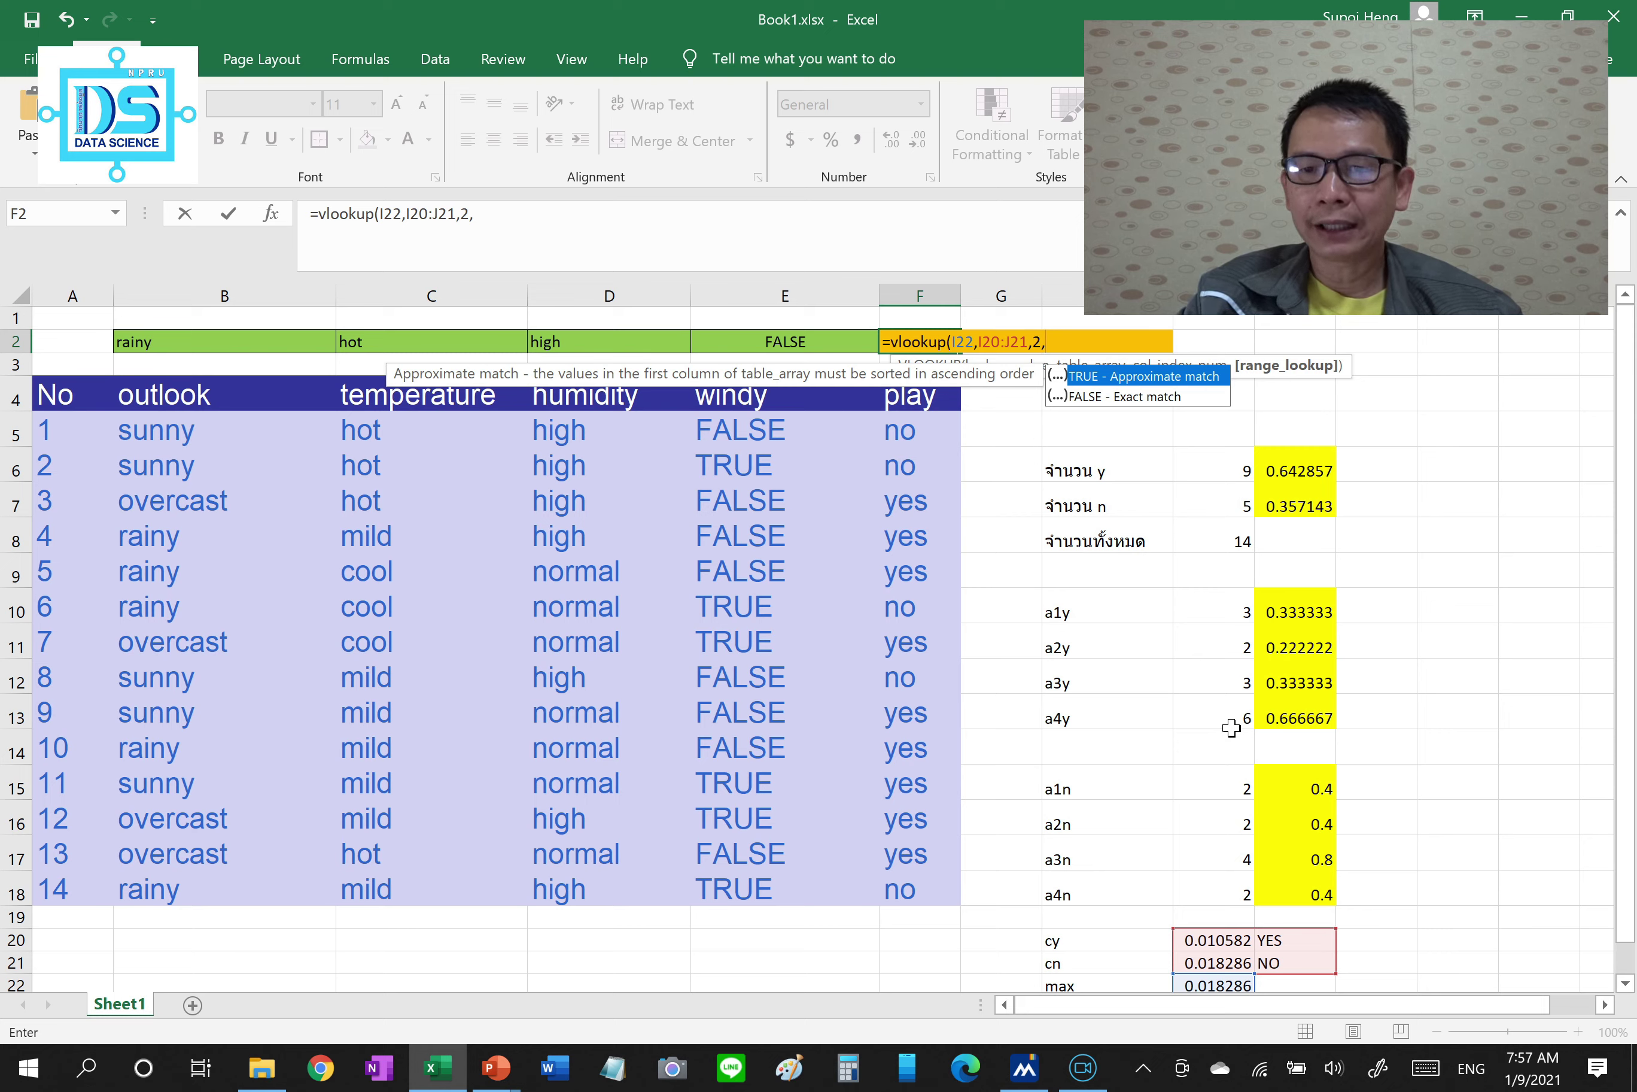
type("0")
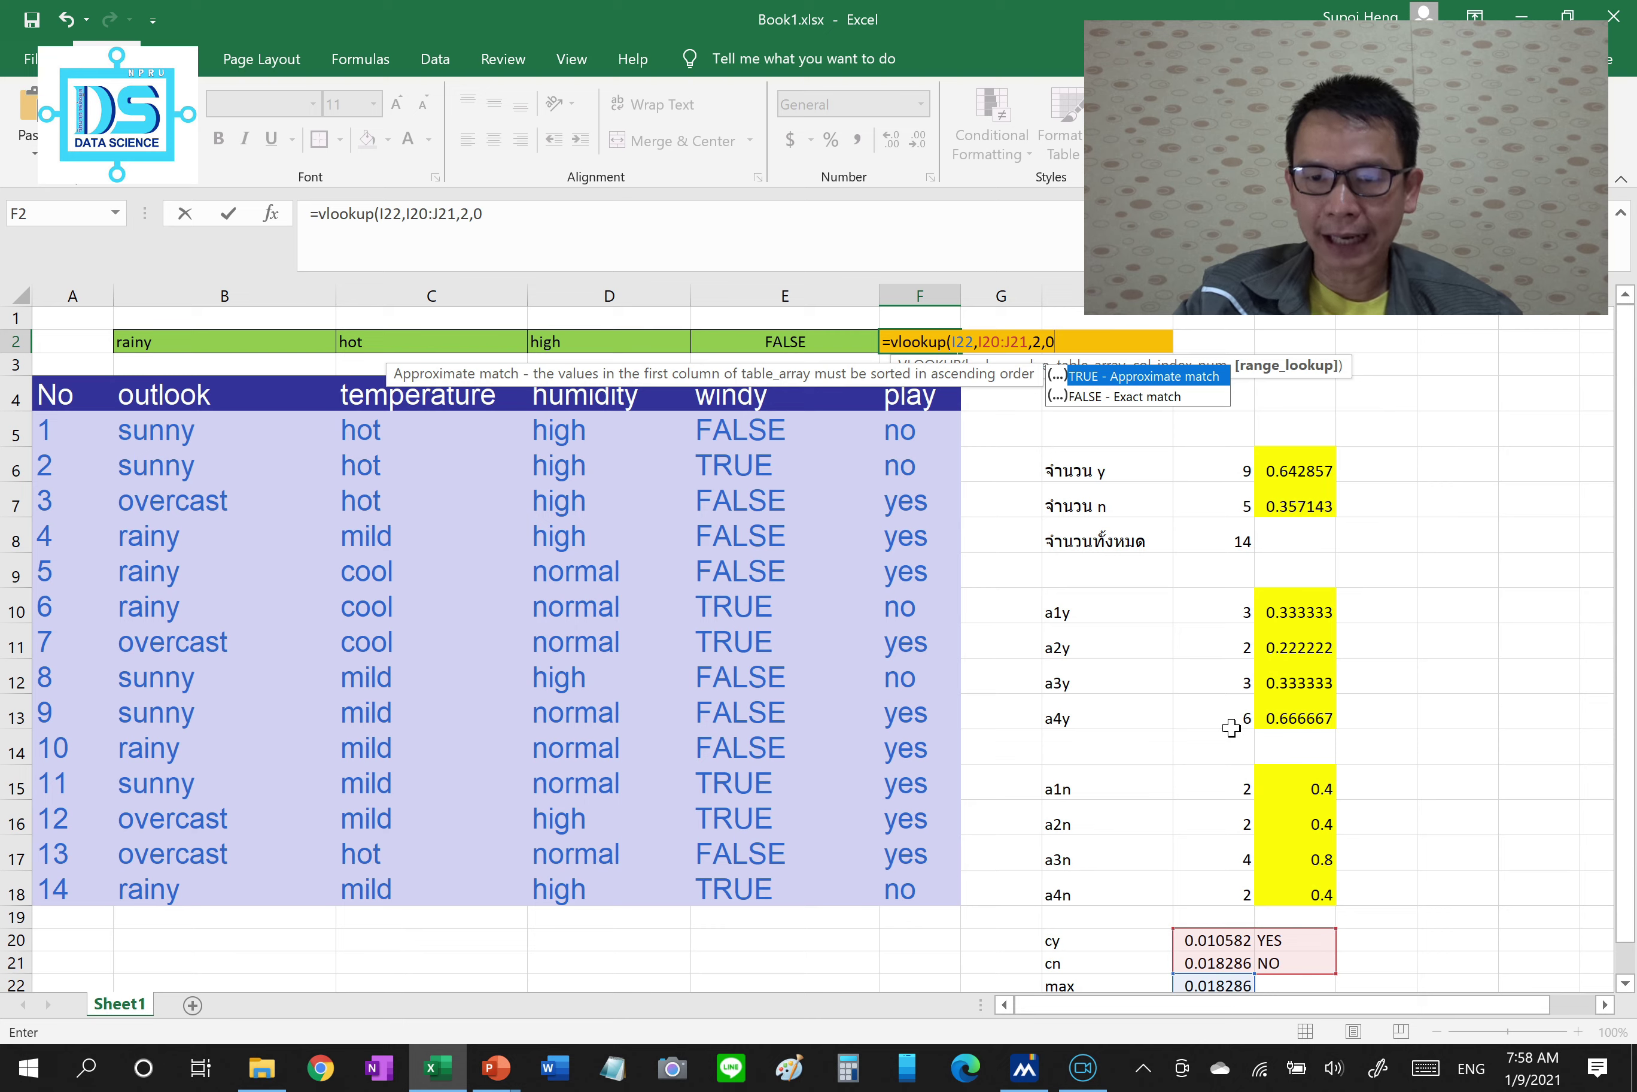
type(")")
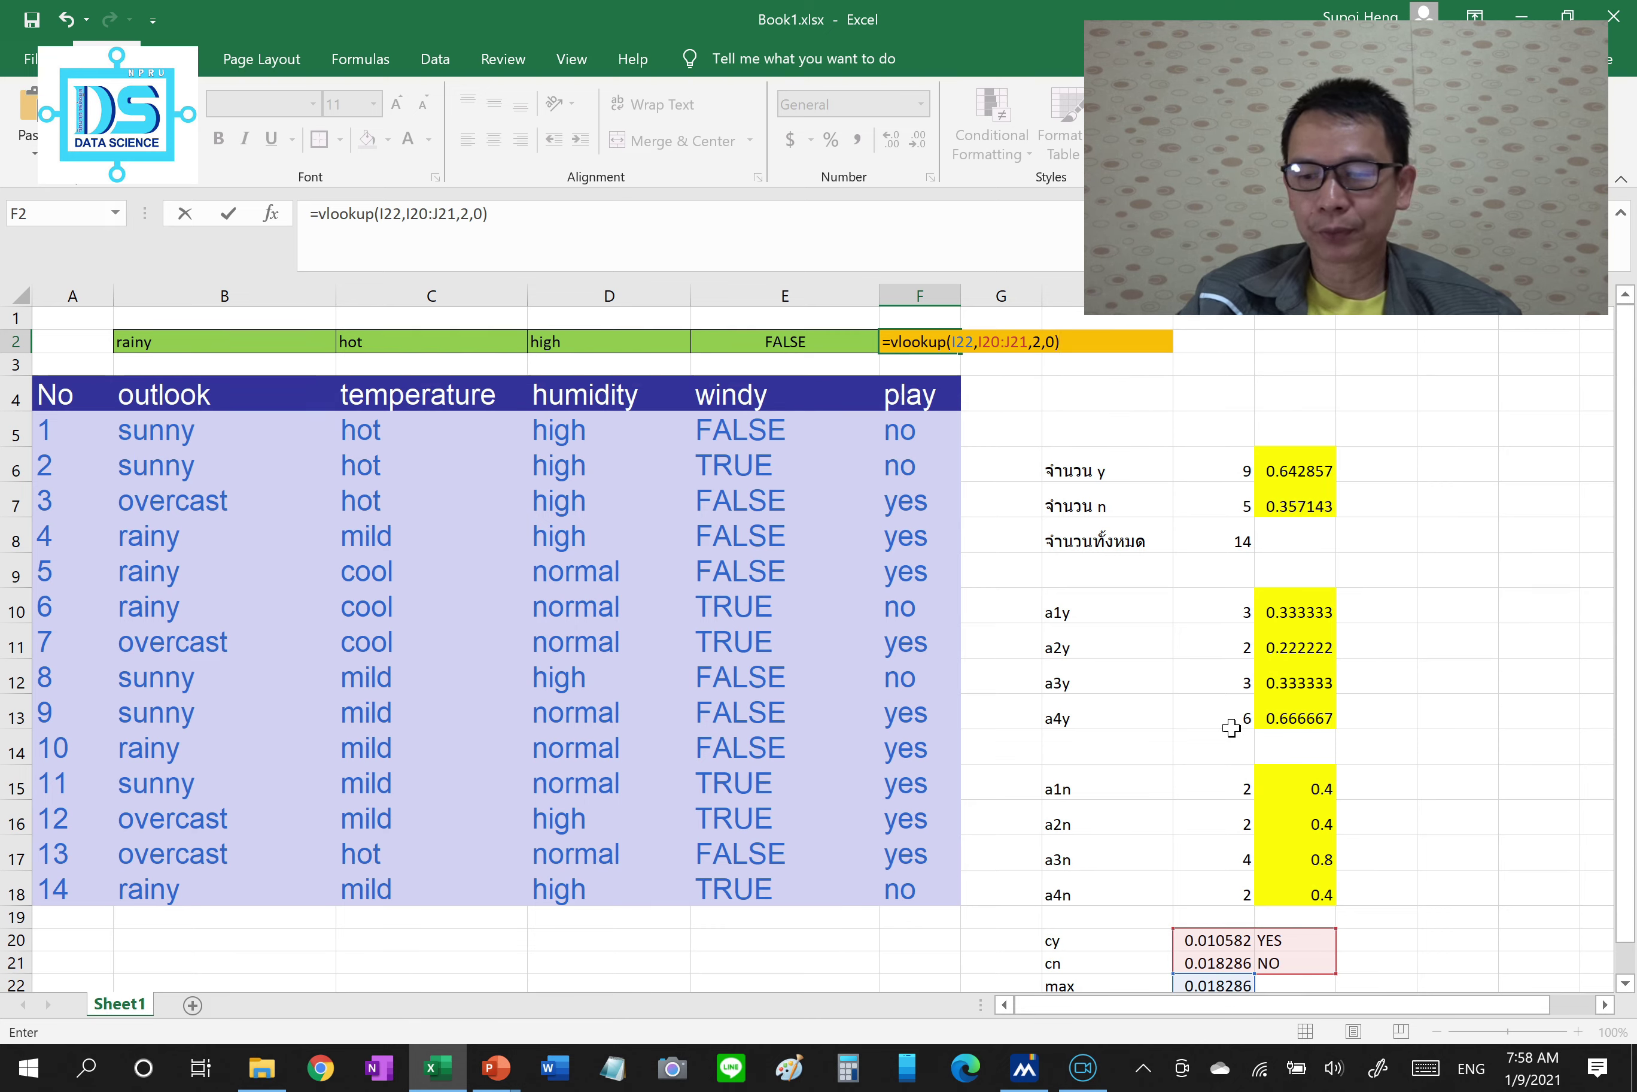
key("Return")
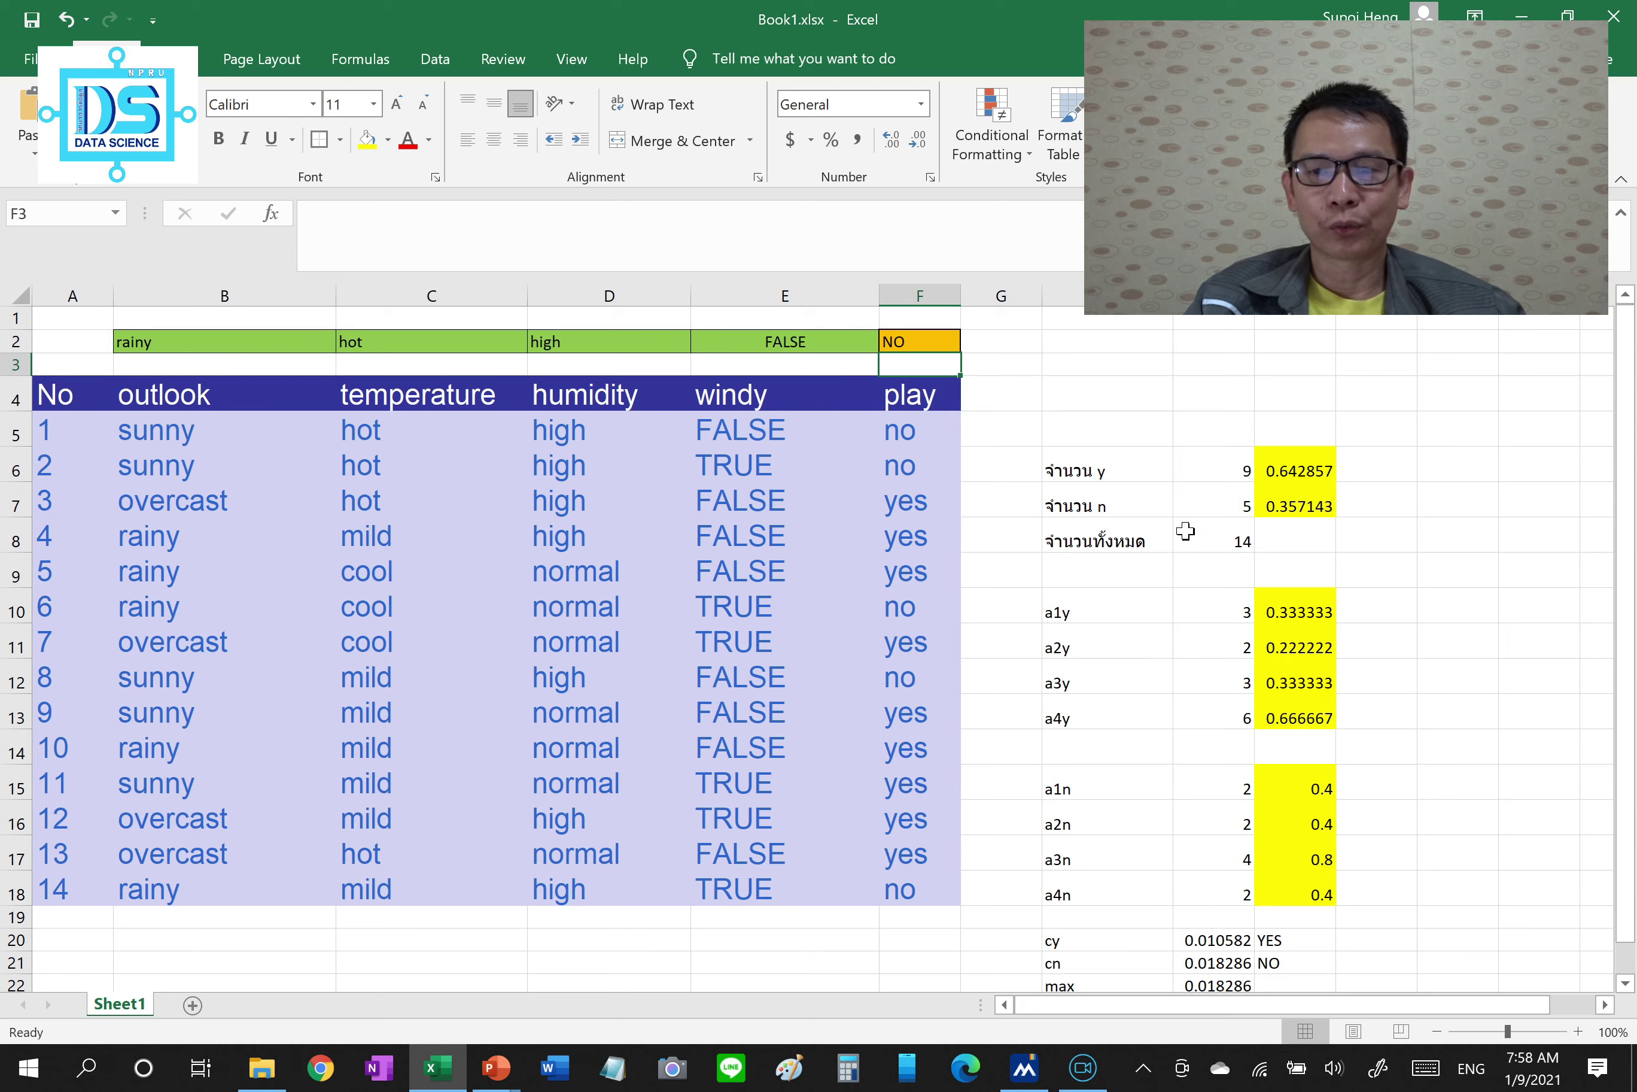
Switch the B2 outlook to sunny, then overcast, flipping the F2 prediction to YES
left_click(195, 341)
type("sun")
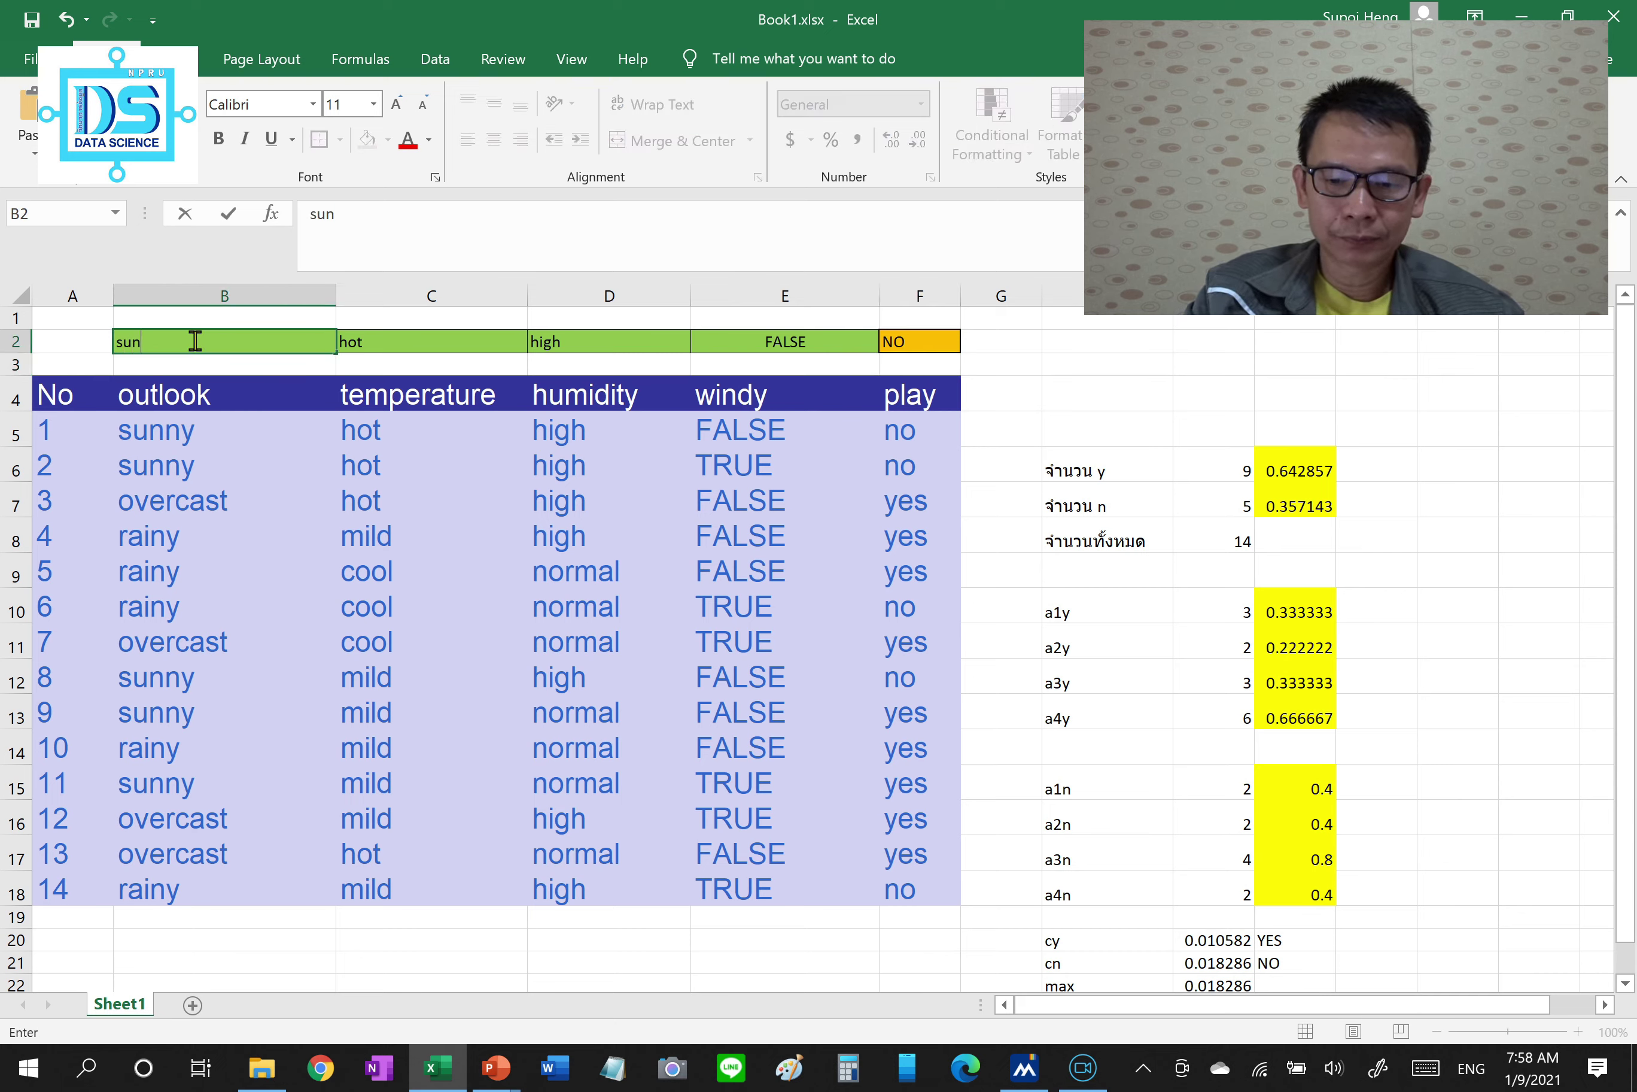
type("ny")
key("Return")
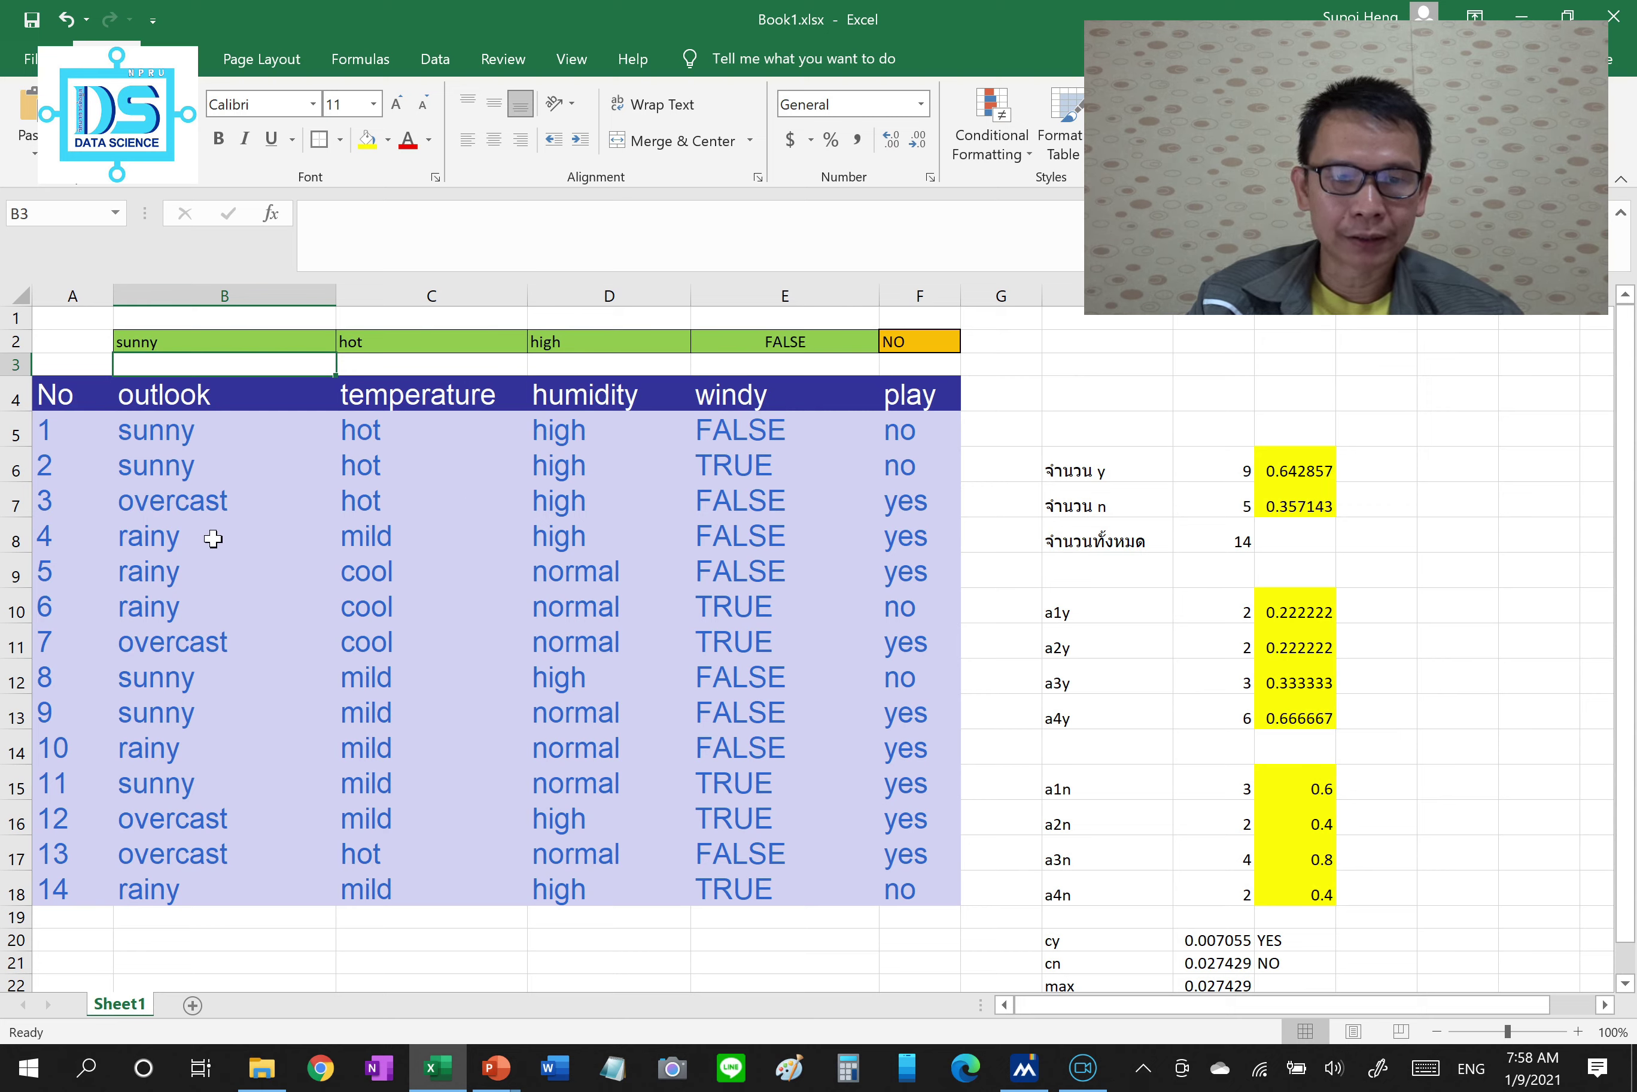
left_click(227, 342)
type("over")
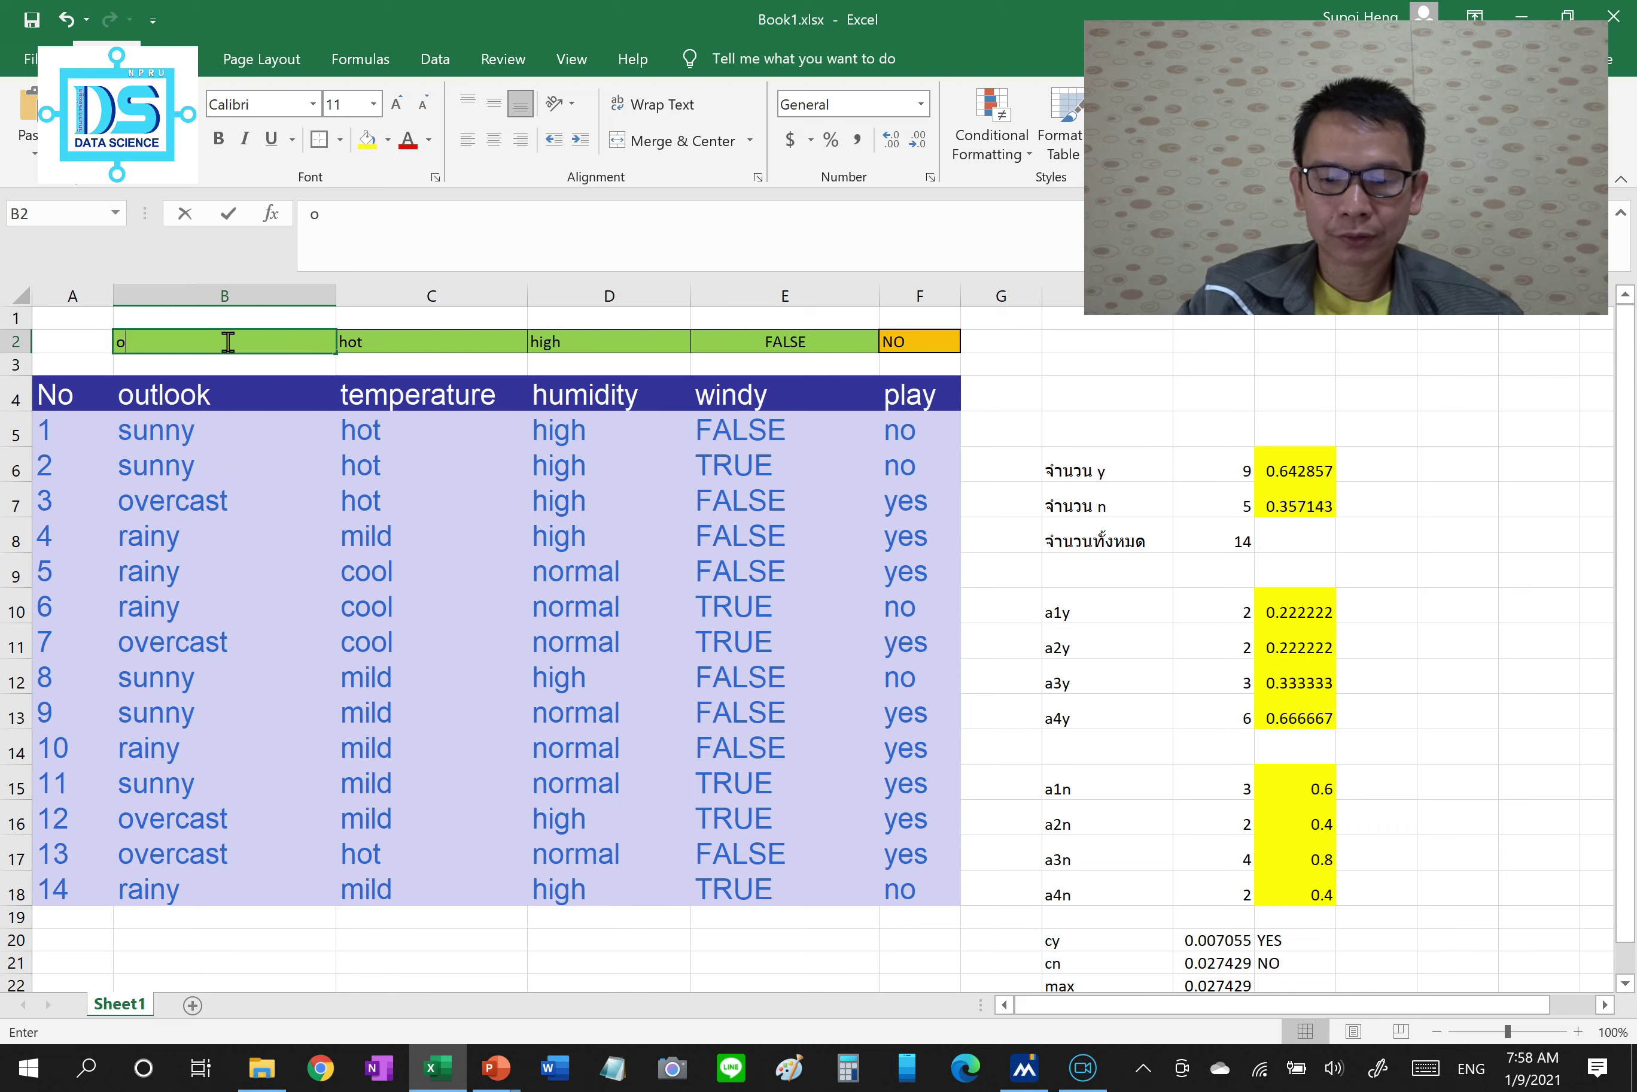
type("cas")
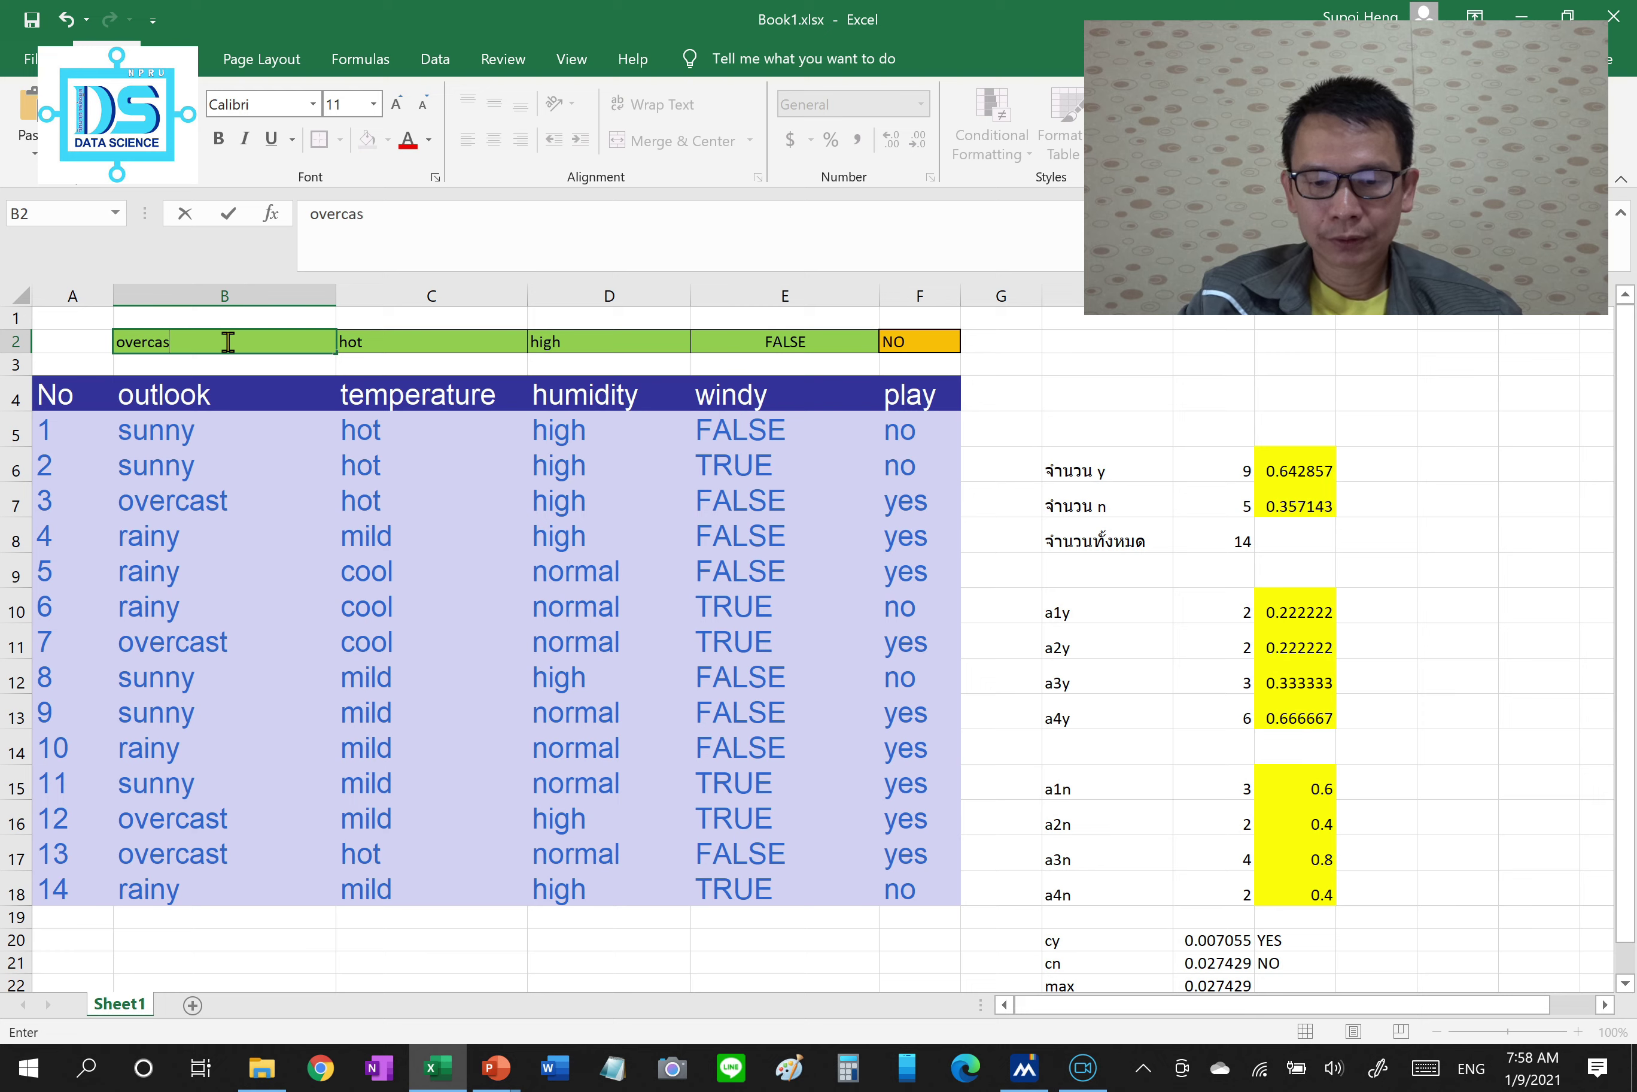
type("t")
key("Return")
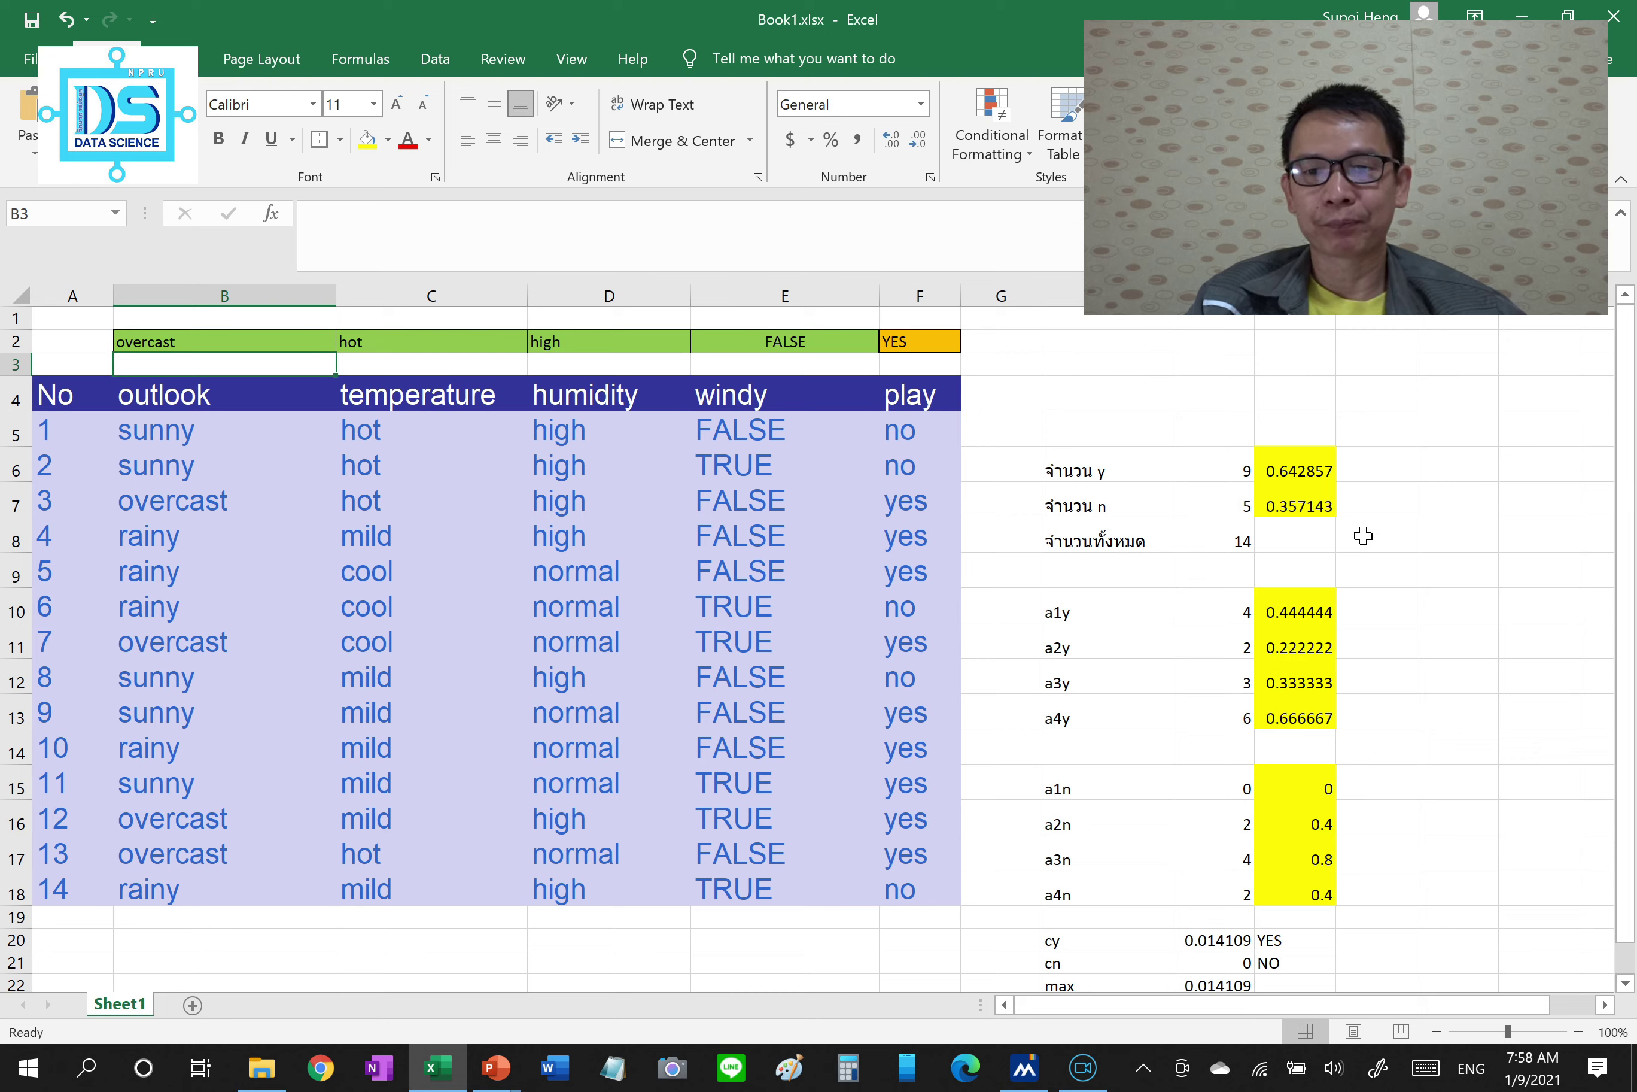
left_click(1128, 299)
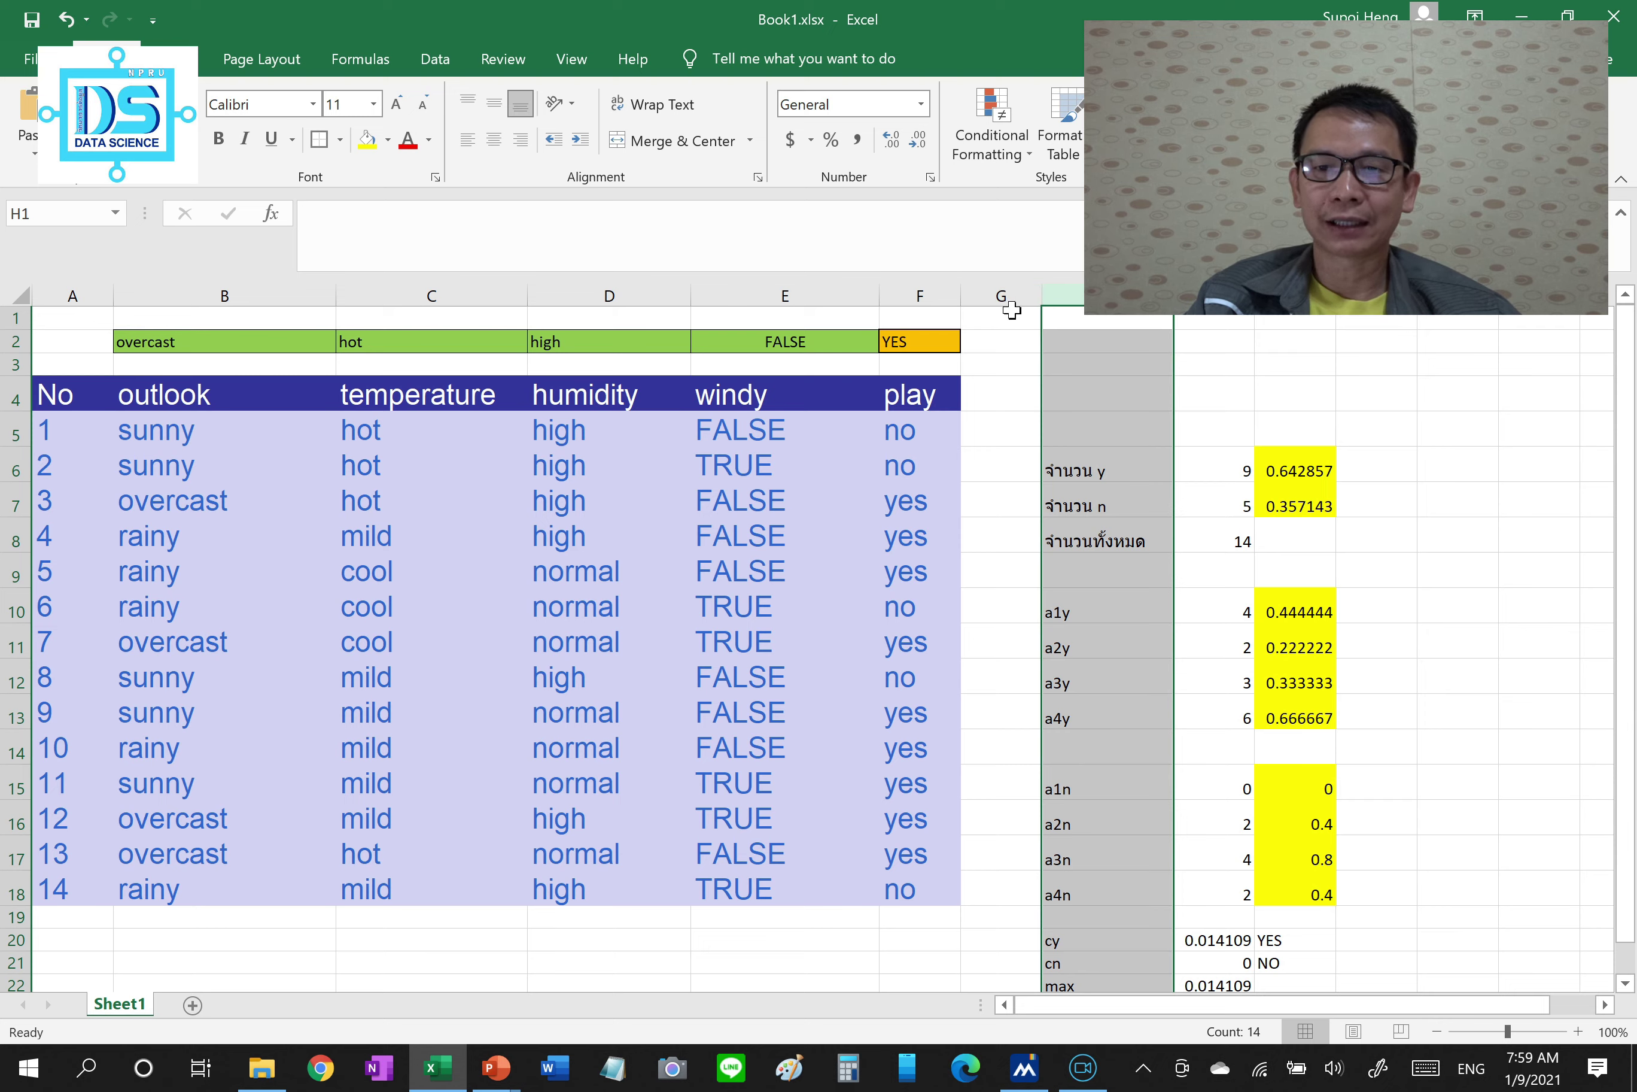
Hide columns G through the last column of the sheet, leaving columns A–F visible
left_click(1010, 300)
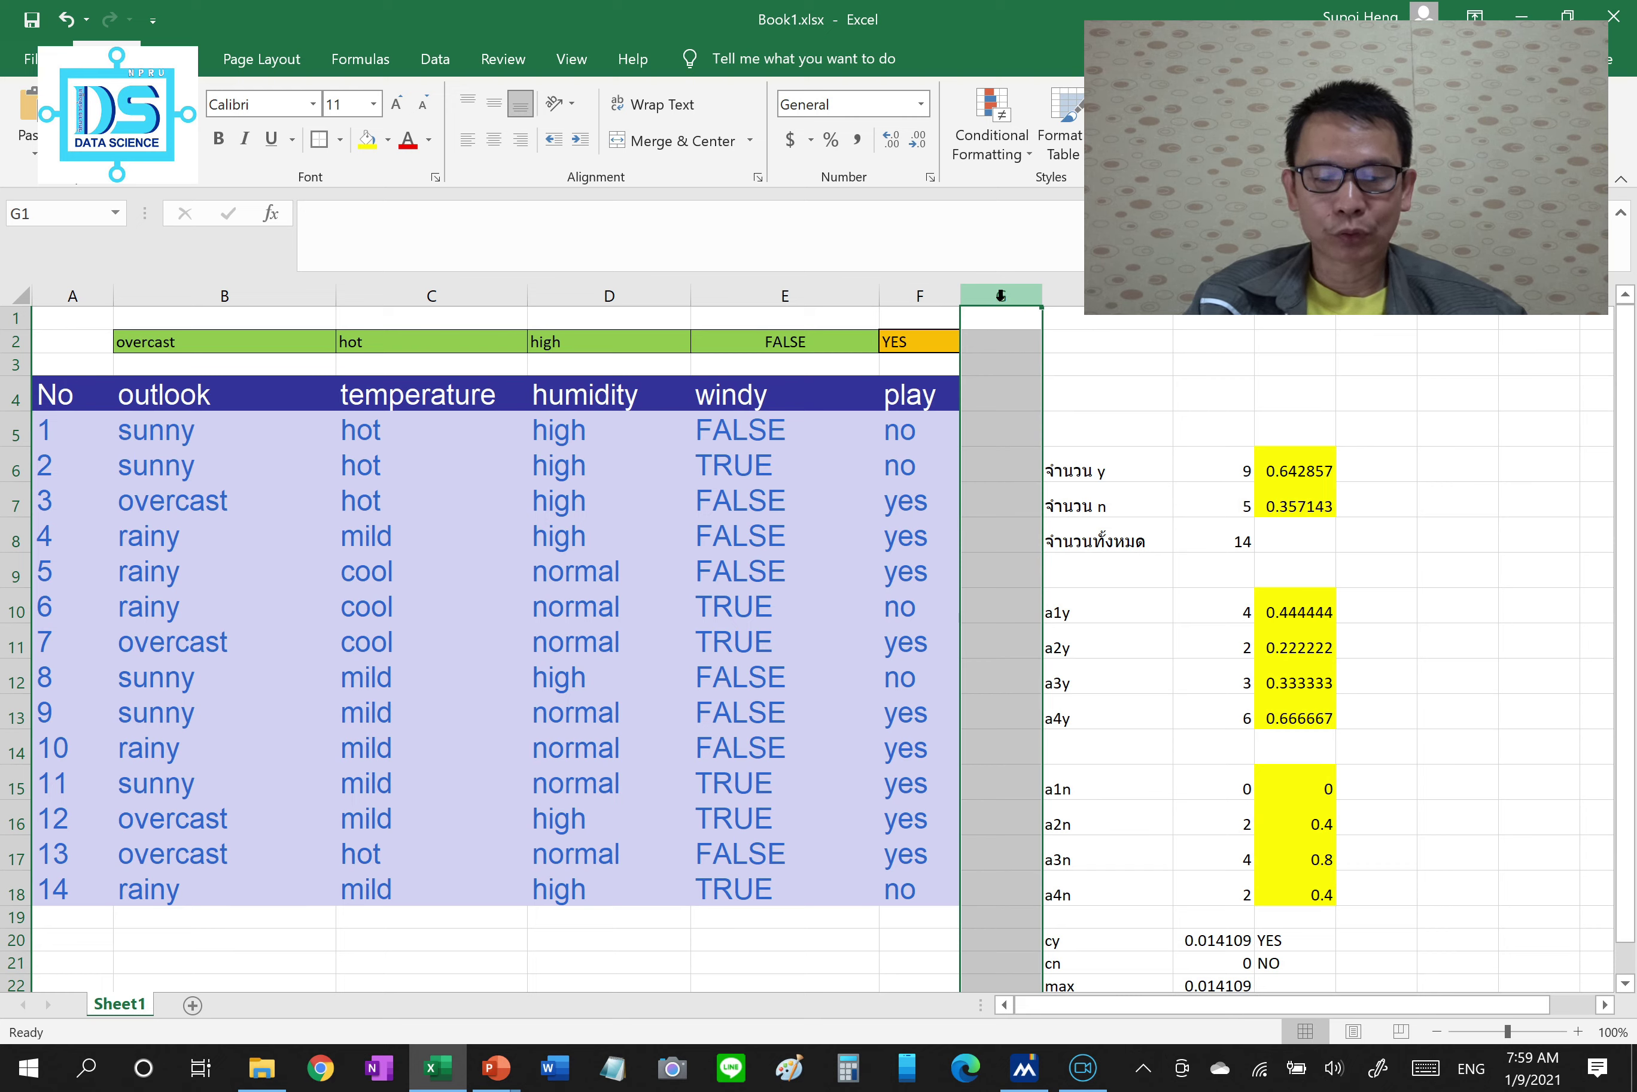
key("ctrl+shift+Right")
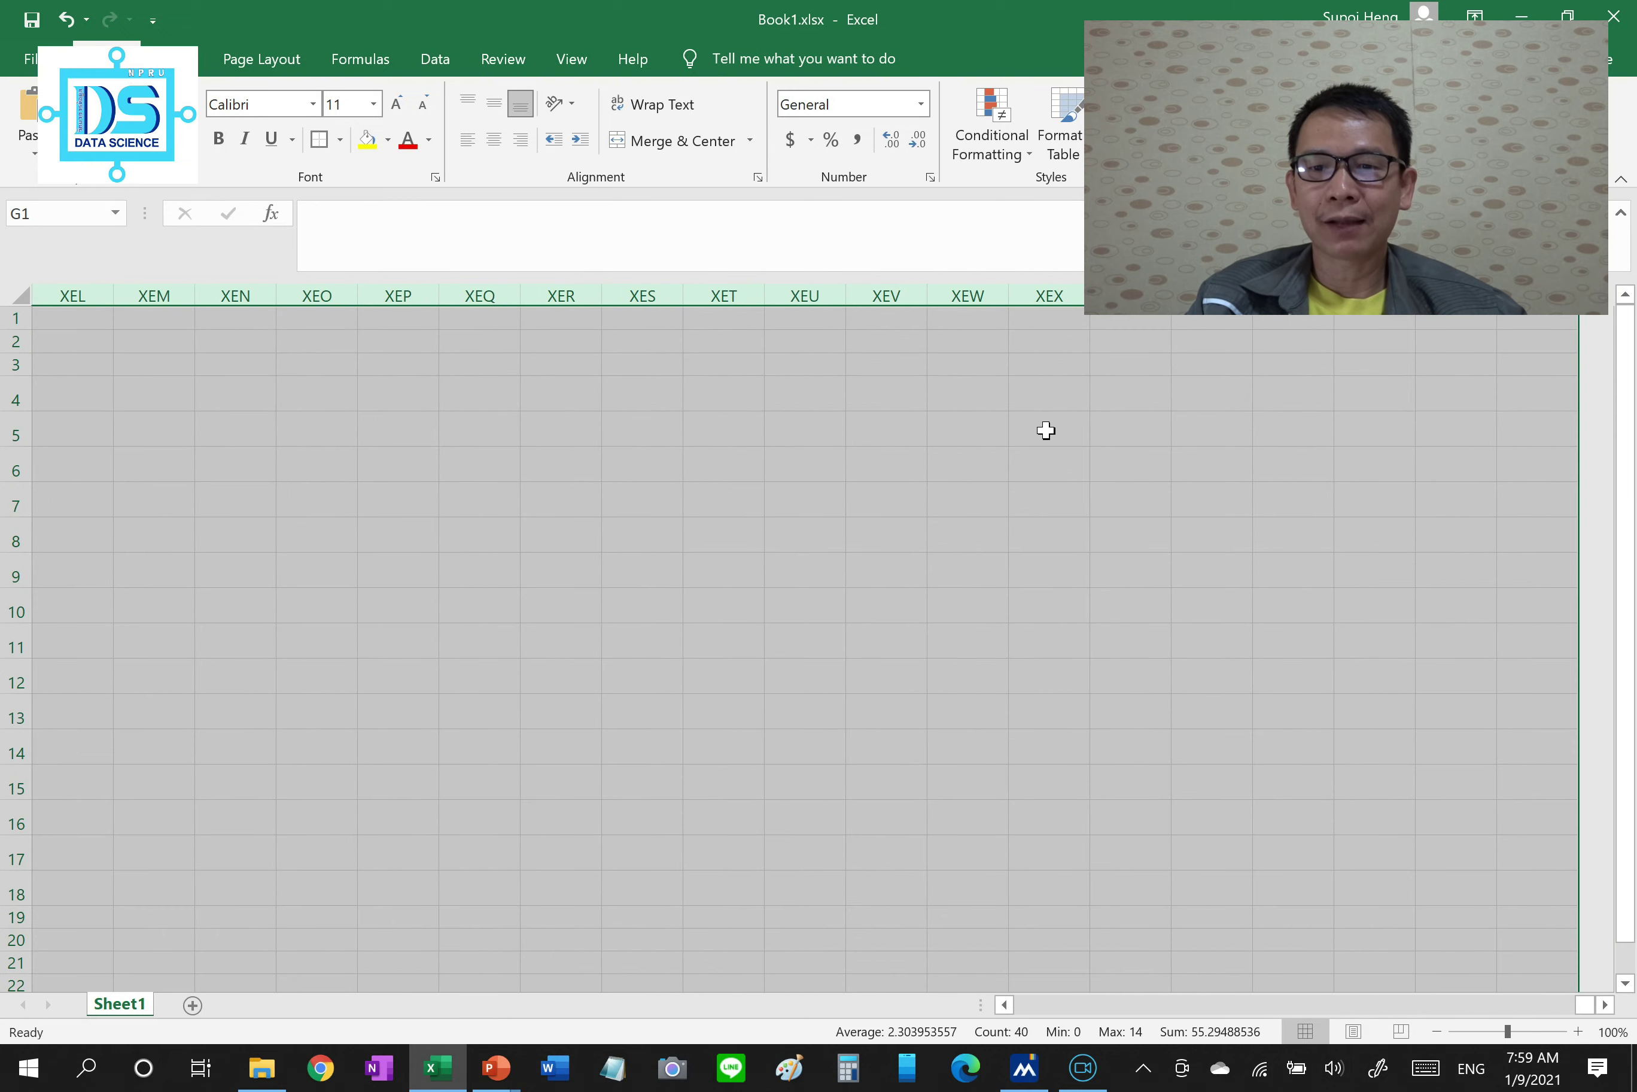
right_click(1046, 430)
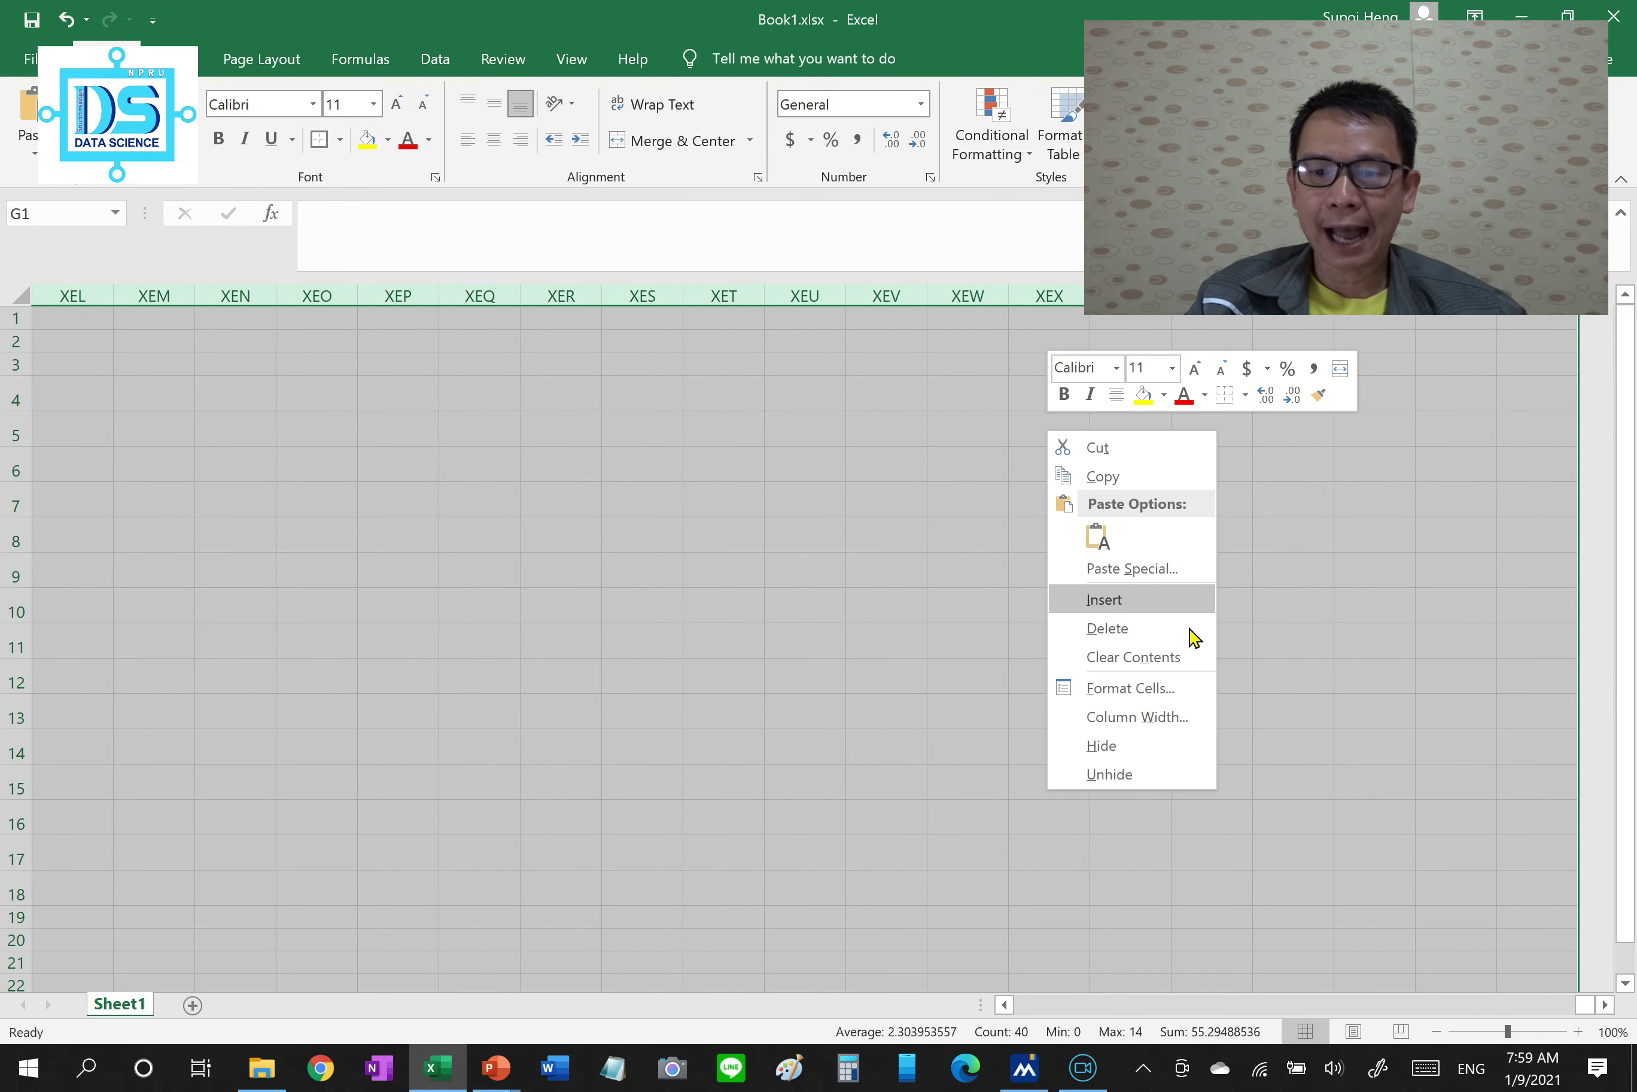
left_click(1159, 748)
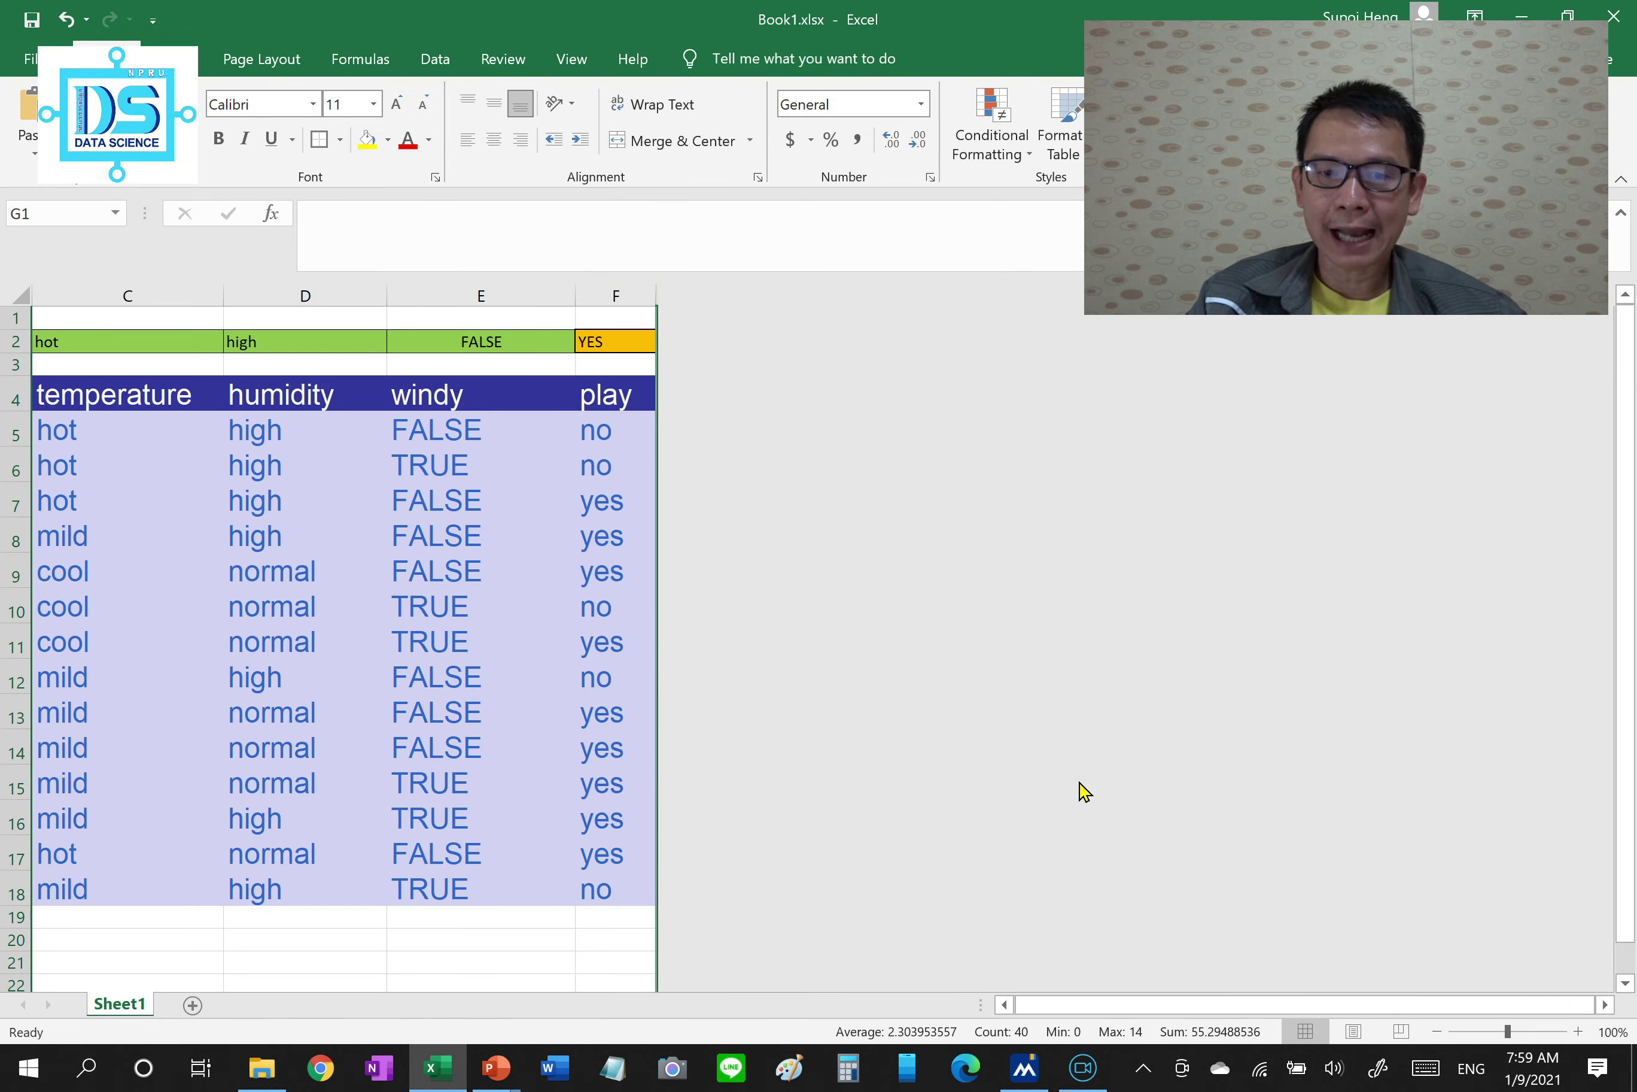
scroll(866, 885, "left", 2)
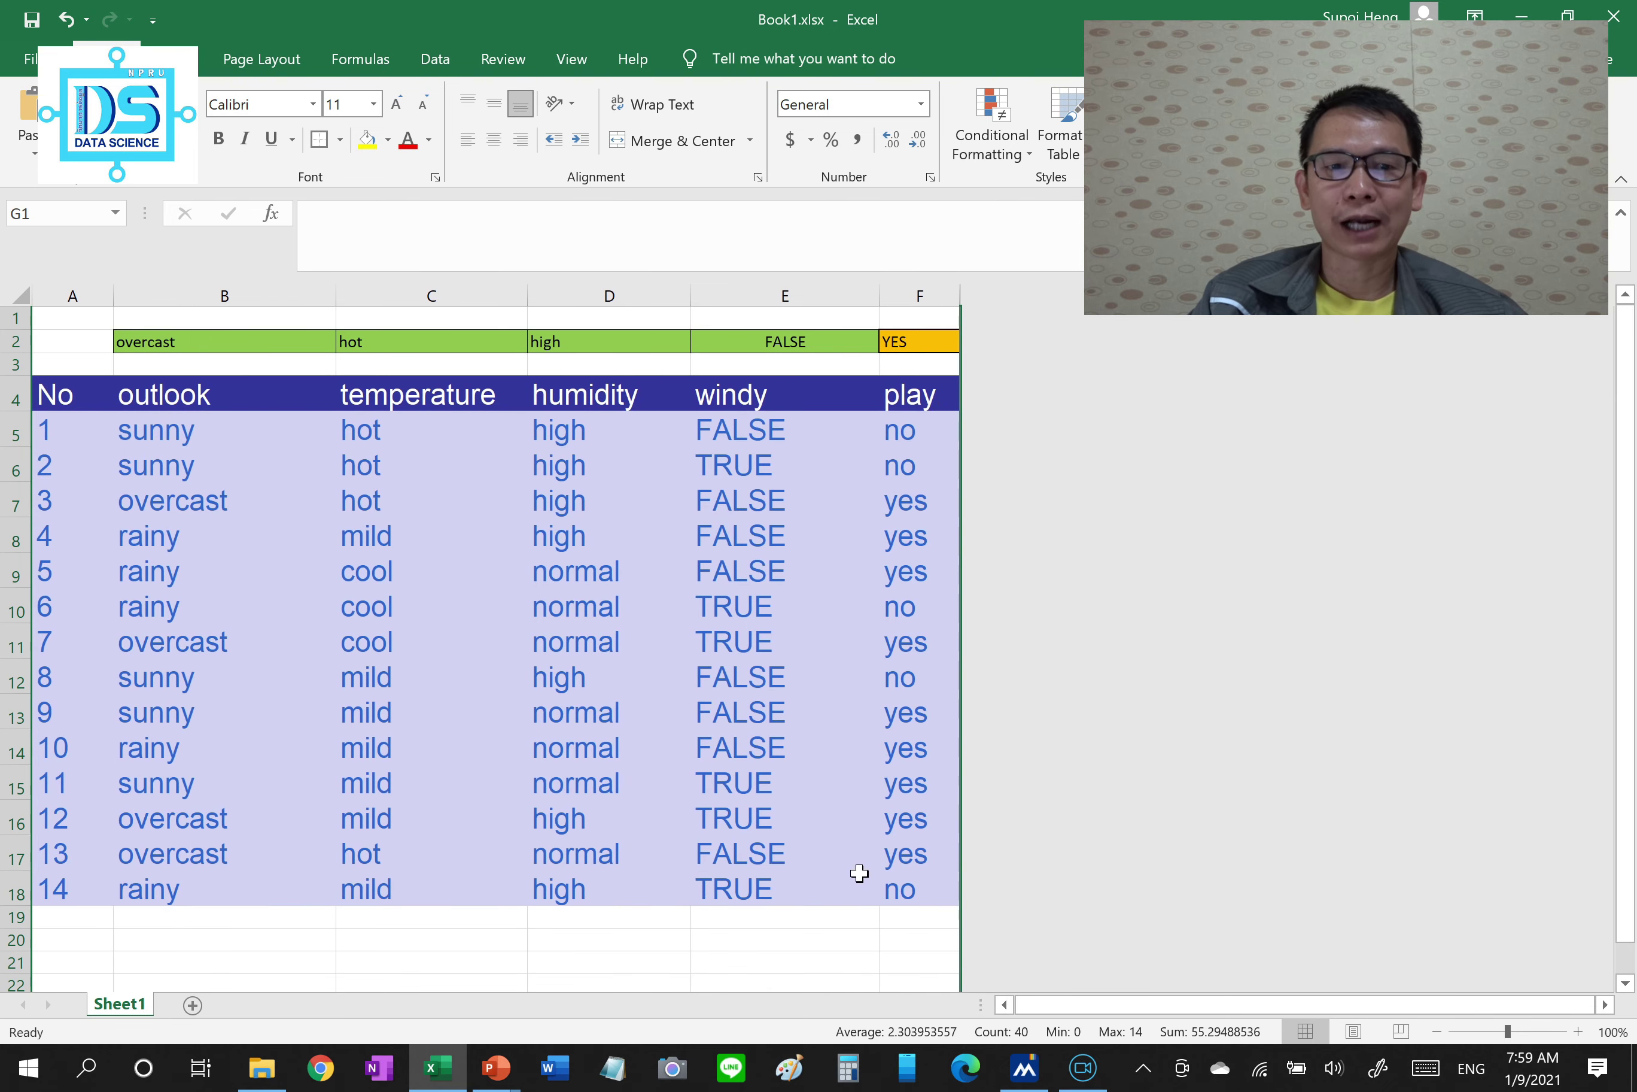
Enter normal as the test humidity in D2 and TRUE as windy in E2
left_click(186, 342)
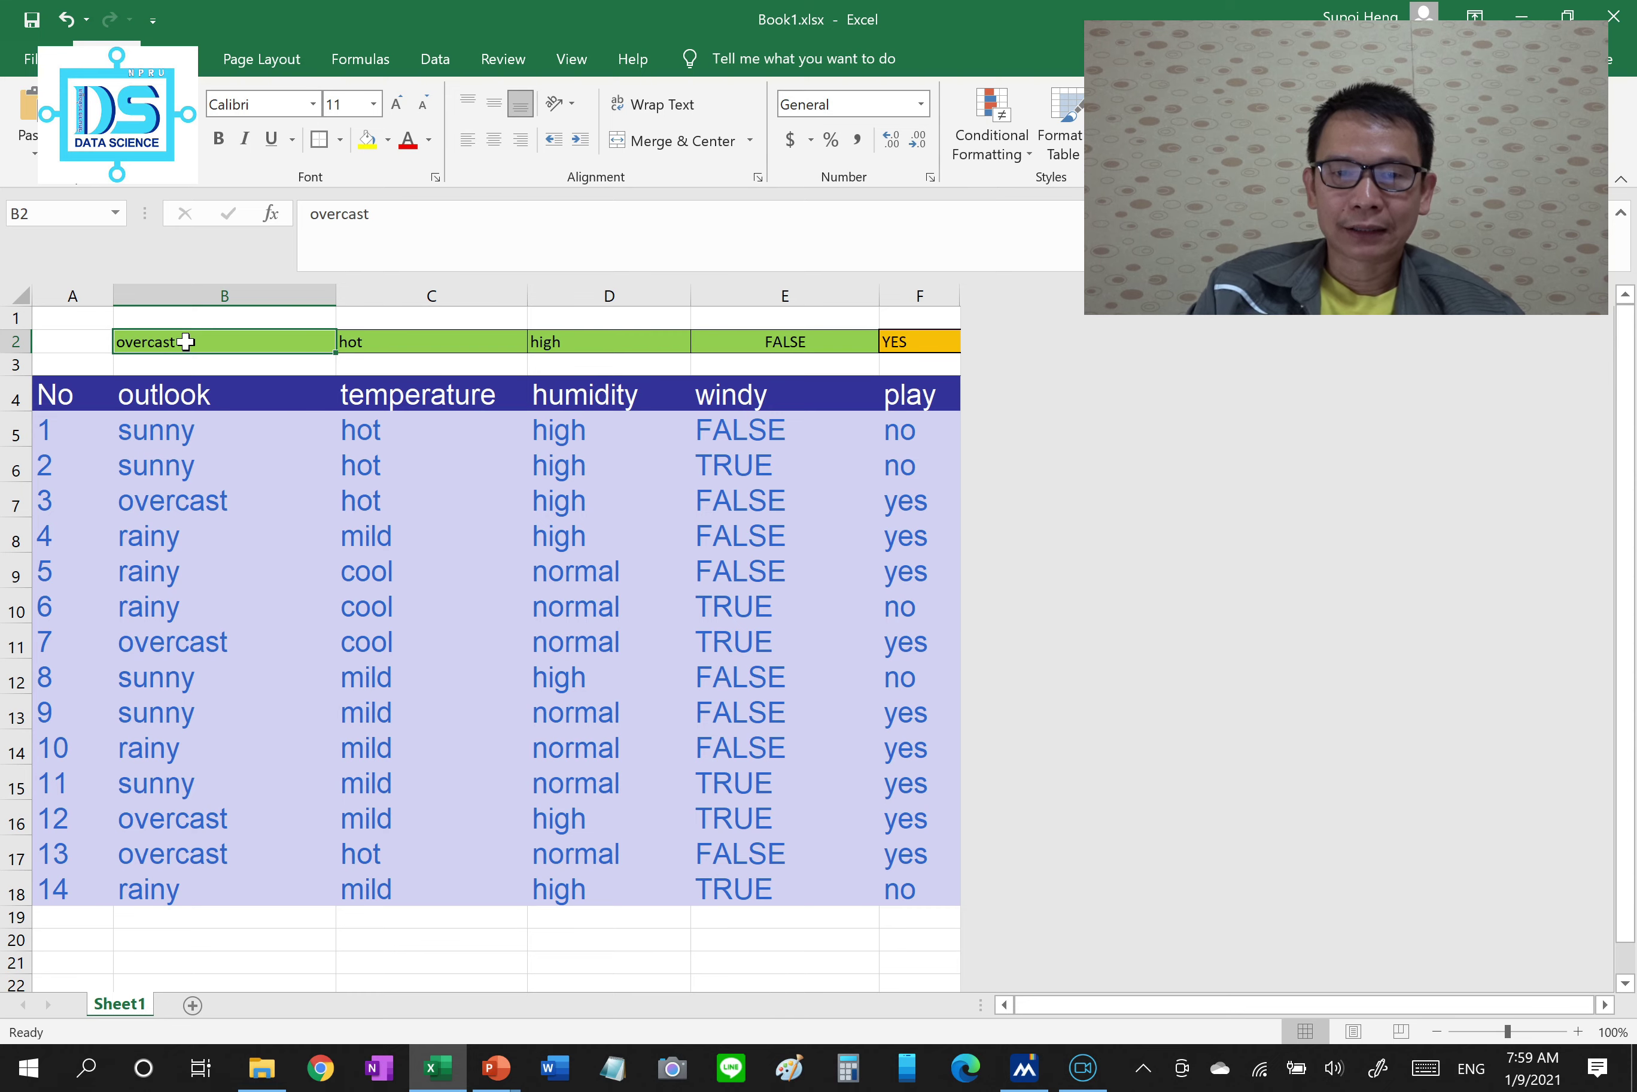
left_click(583, 344)
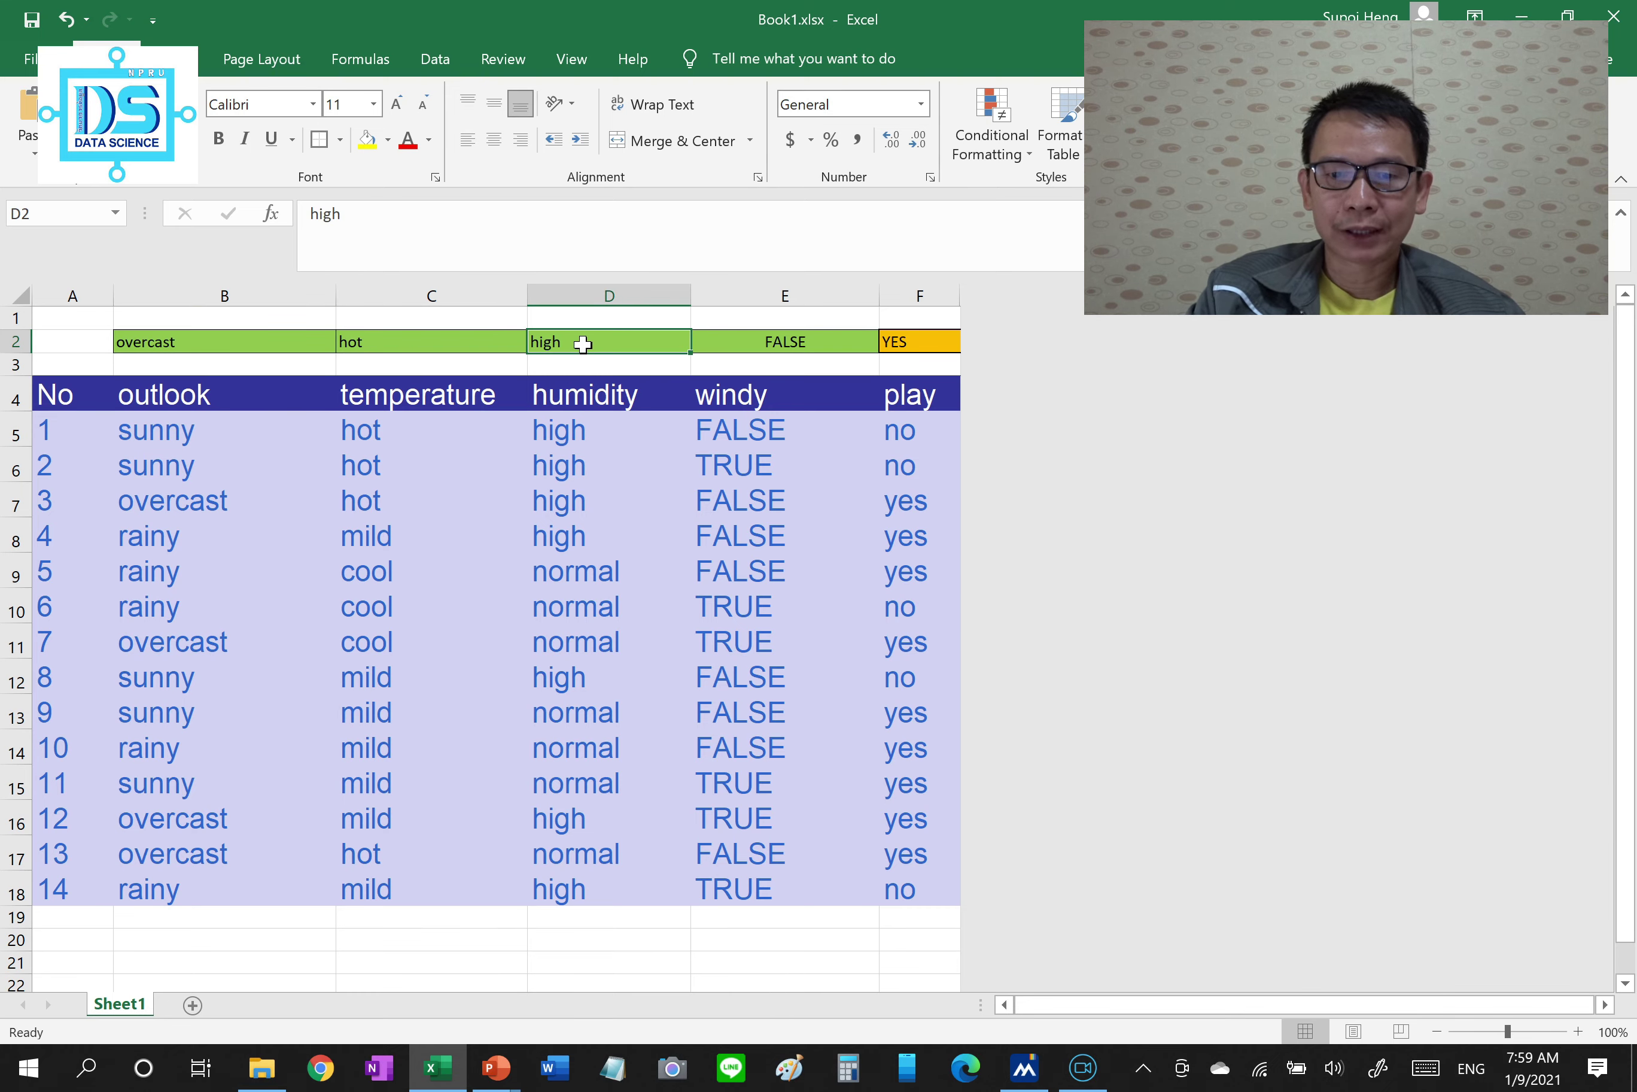
type("normal")
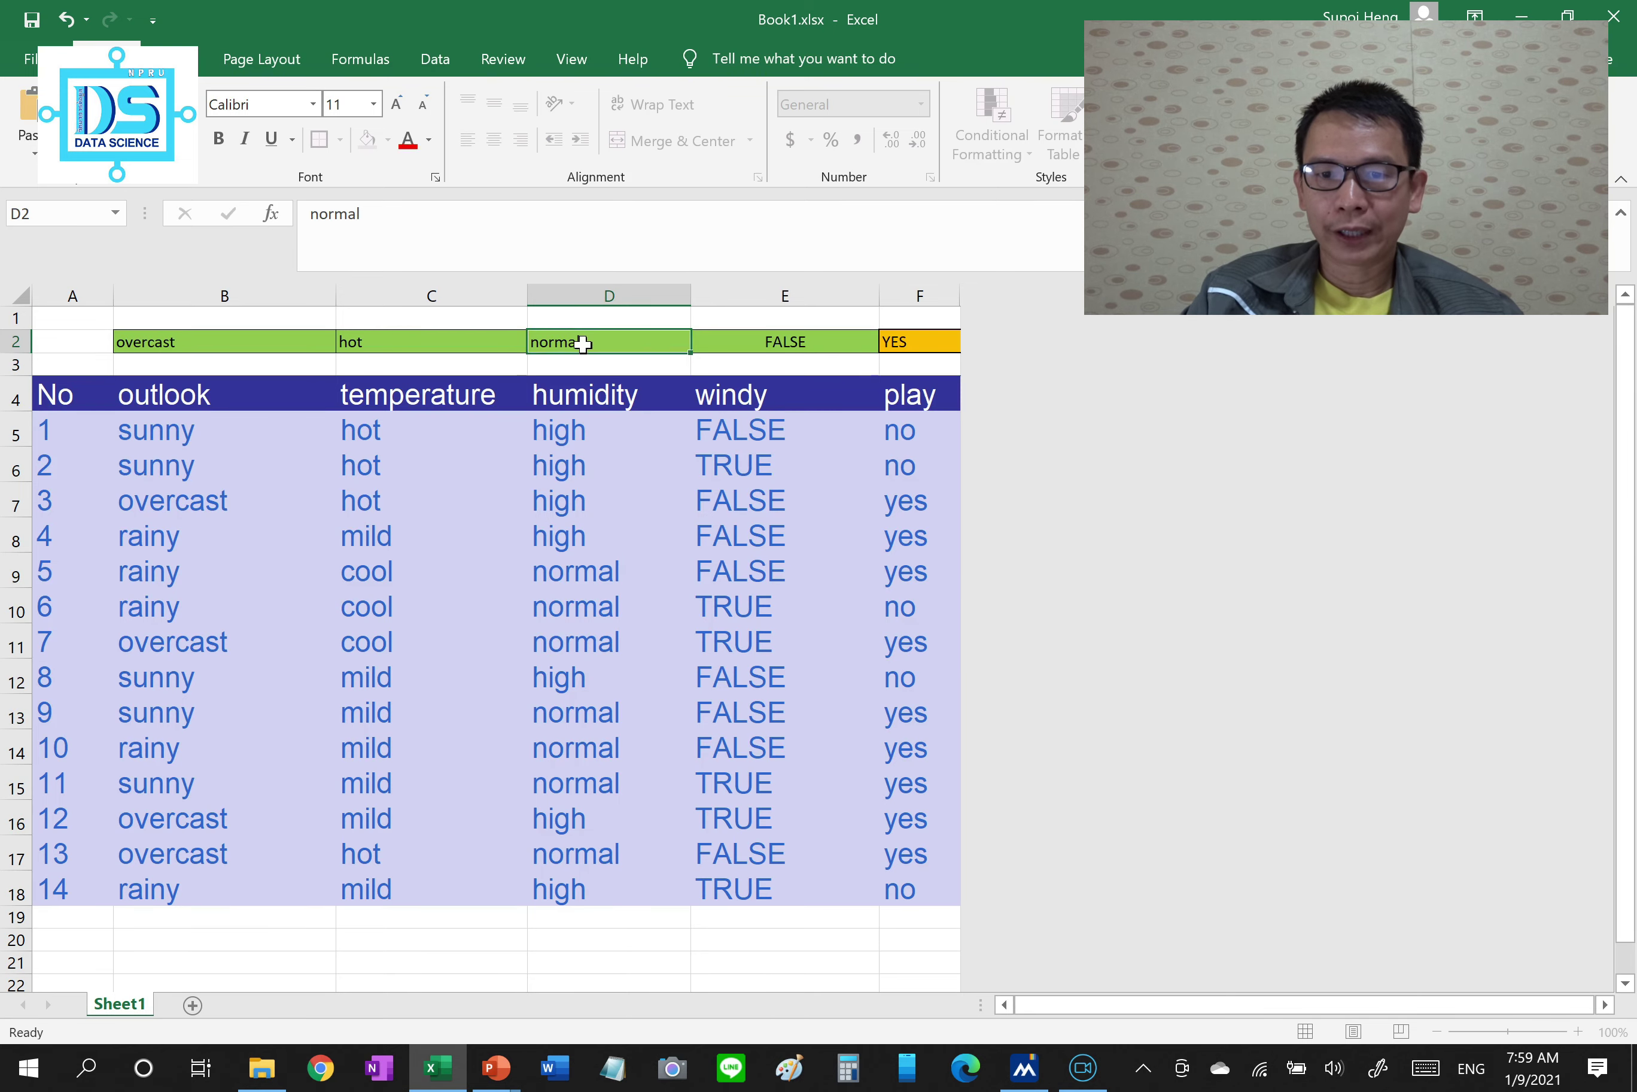
key("Return")
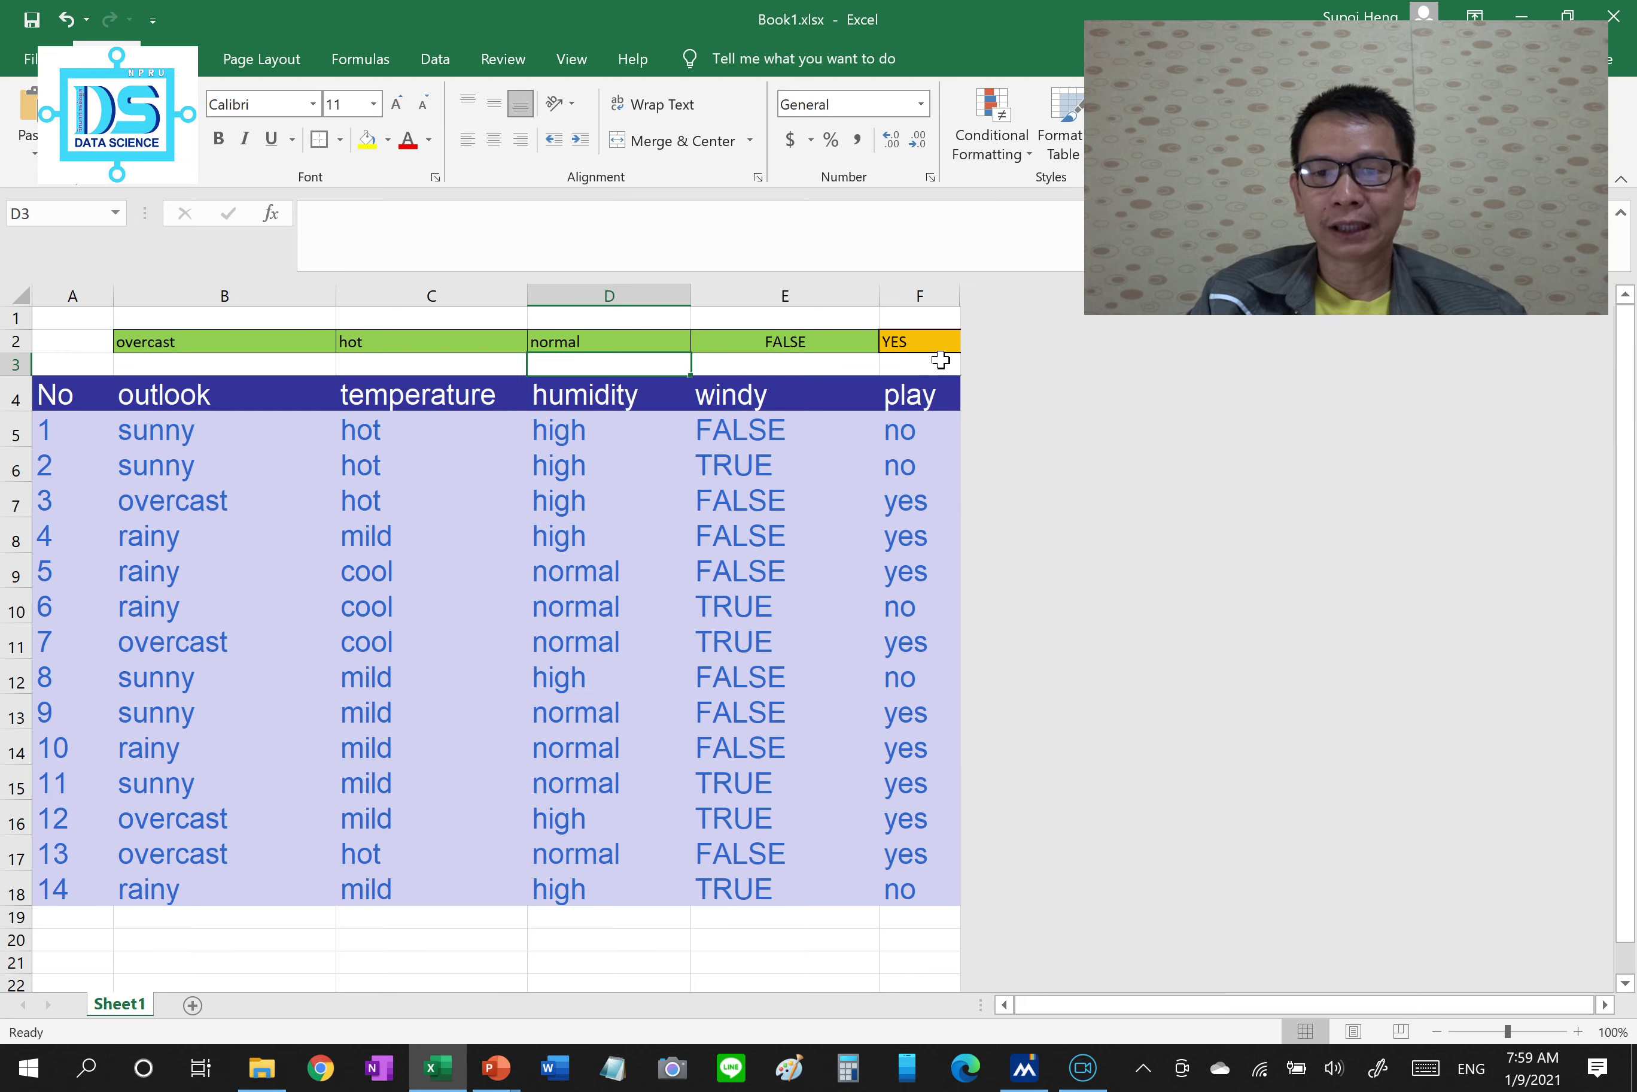
left_click(782, 339)
type("tru")
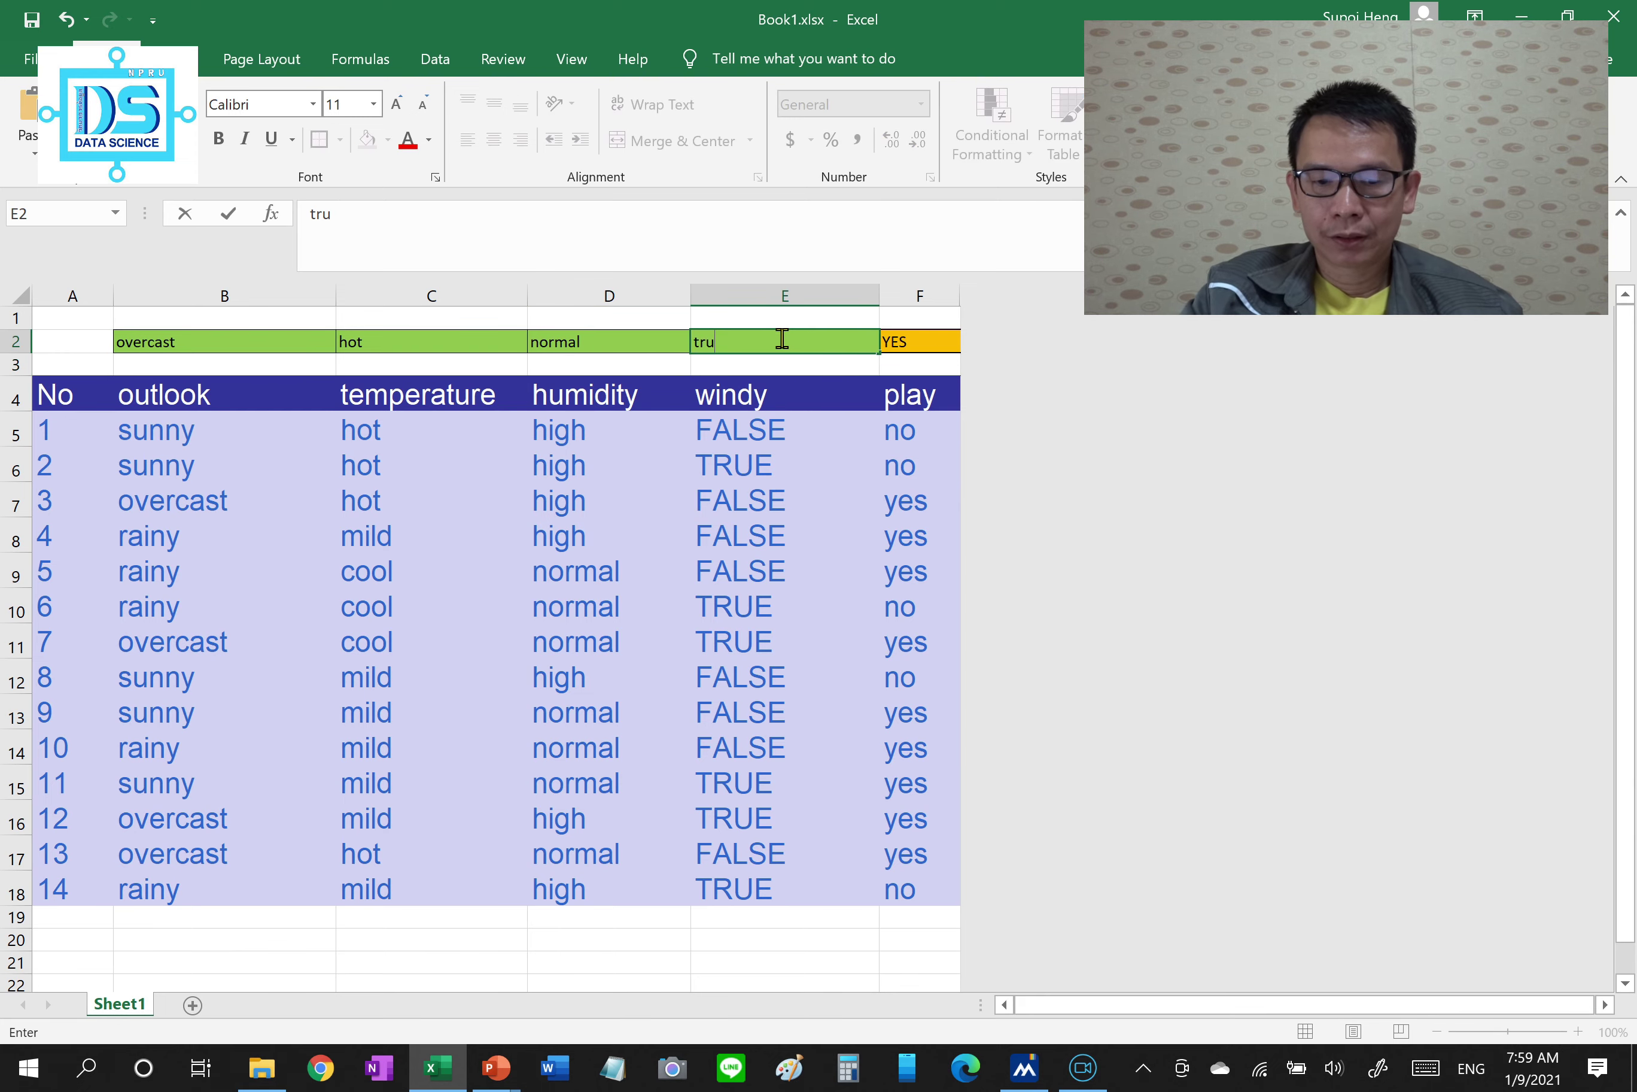
type("e")
key("Return")
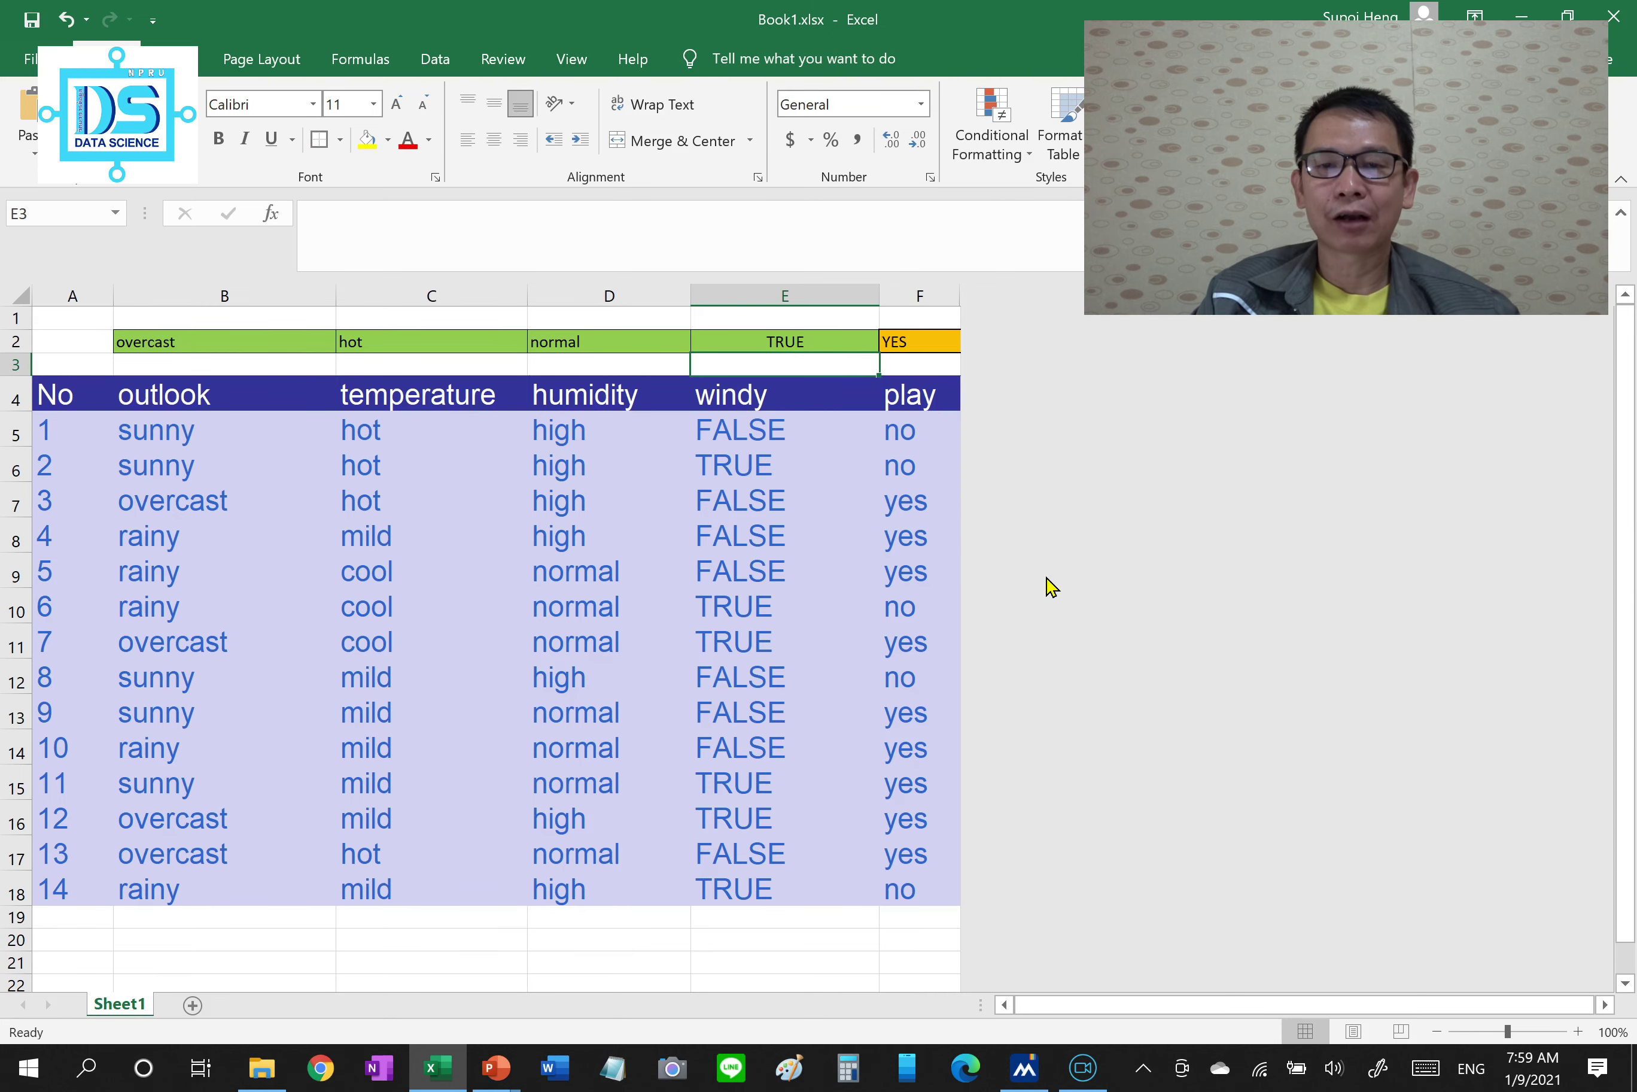